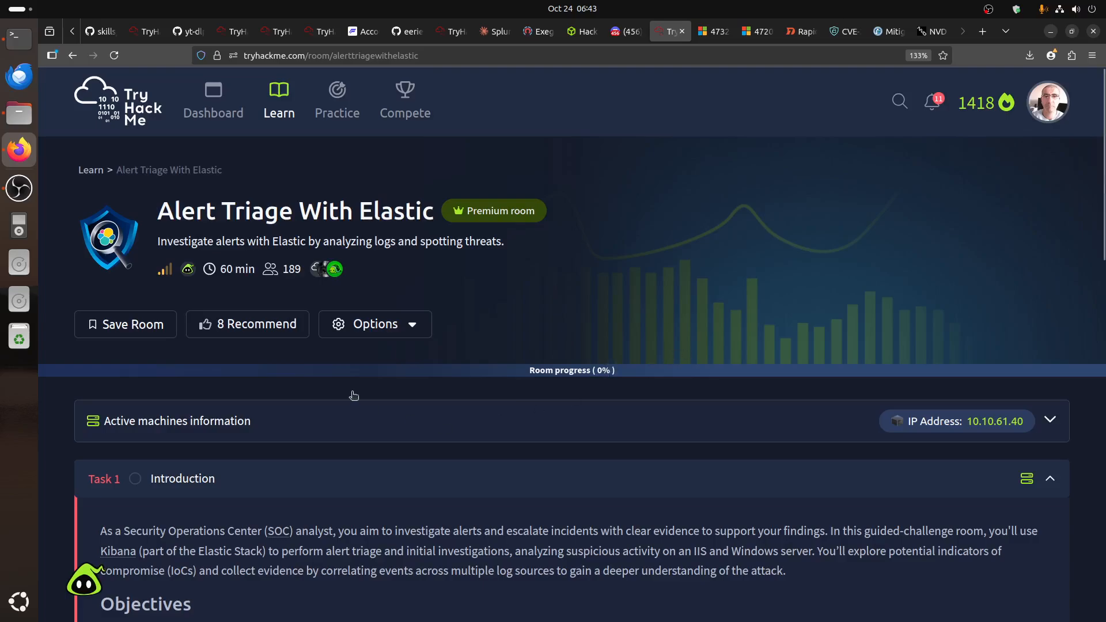
- Recommend the Alert Triage With Elastic room and read through Task 1's introduction, objectives and prerequisites
{"action": "left_click", "coordinate": [260, 323]}
{"action": "scroll", "coordinate": [520, 455], "scroll_direction": "down", "scroll_amount": 3}
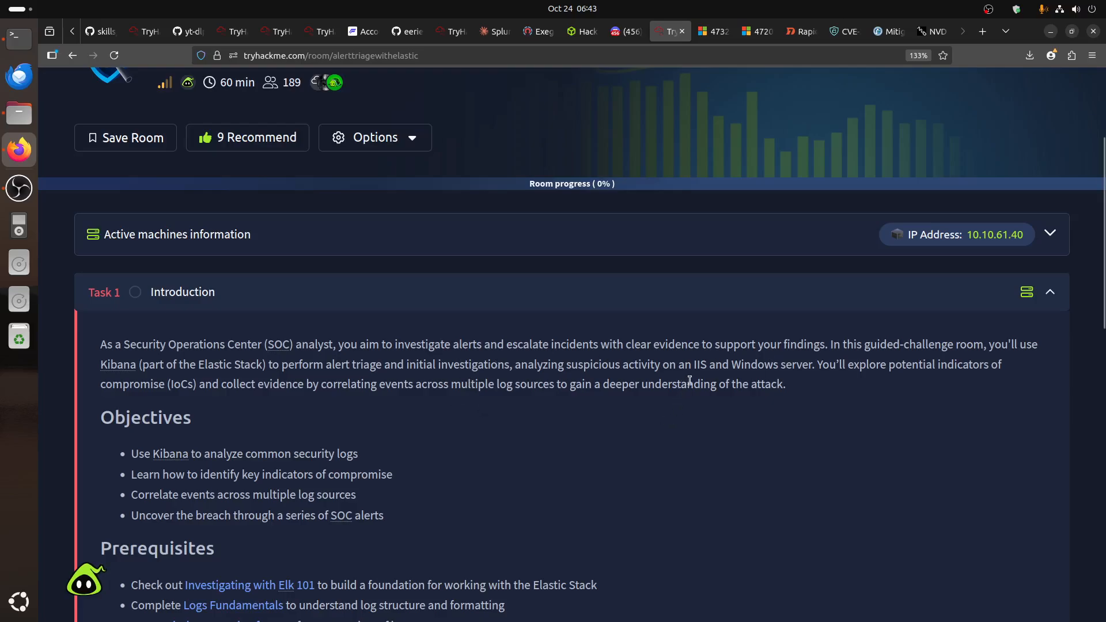
{"action": "left_click_drag", "start_coordinate": [818, 366], "coordinate": [694, 374]}
{"action": "left_click", "coordinate": [746, 509]}
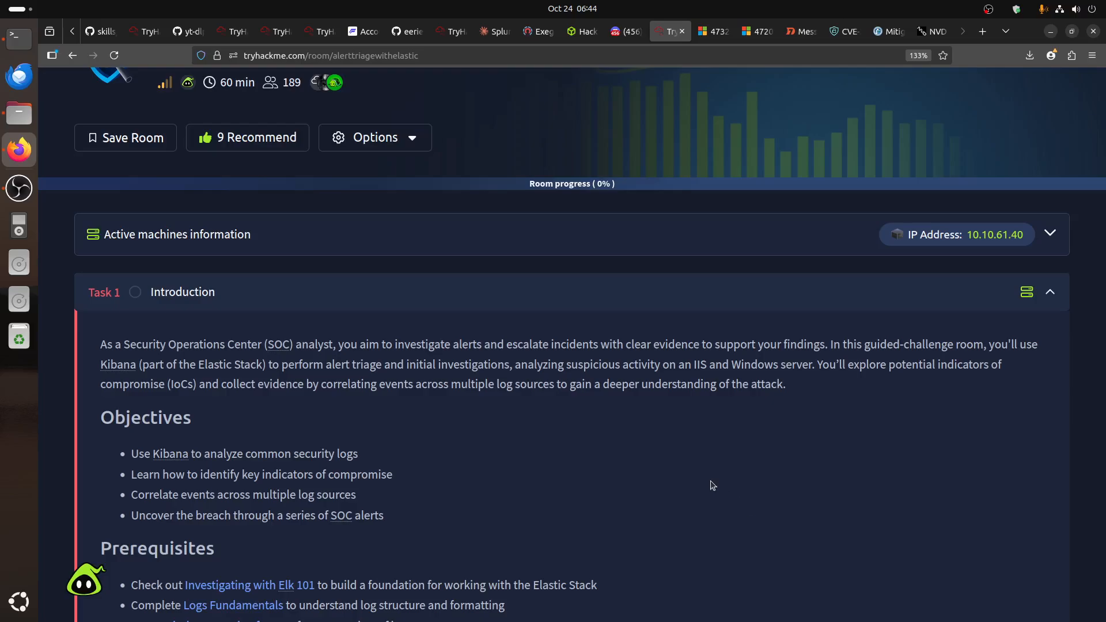
{"action": "scroll", "coordinate": [711, 484], "scroll_direction": "up", "scroll_amount": 3}
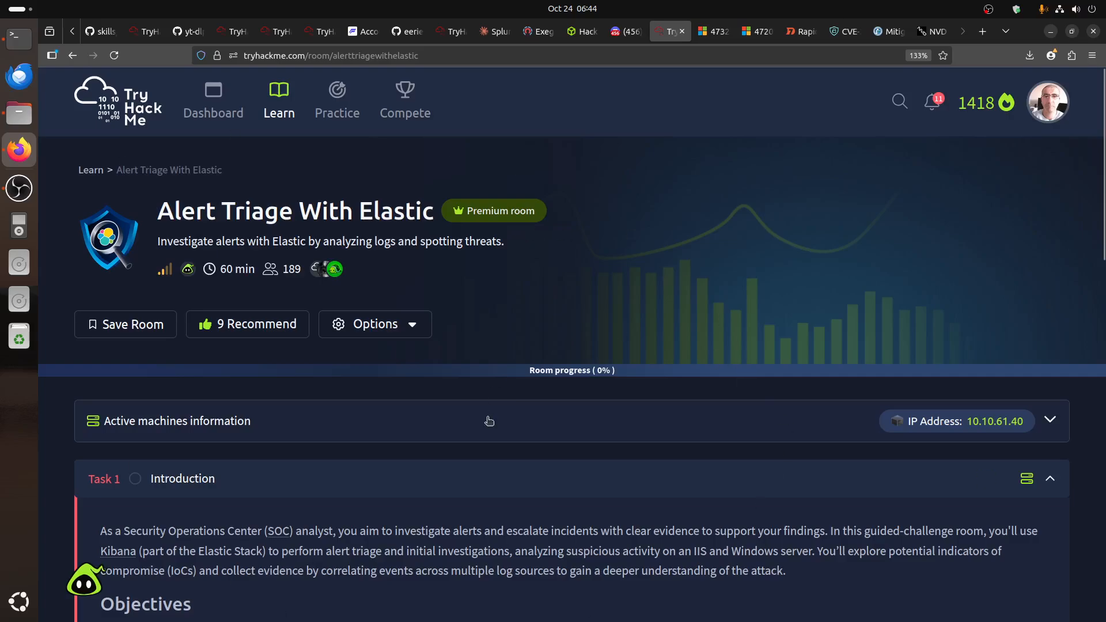
{"action": "scroll", "coordinate": [489, 421], "scroll_direction": "down", "scroll_amount": 5}
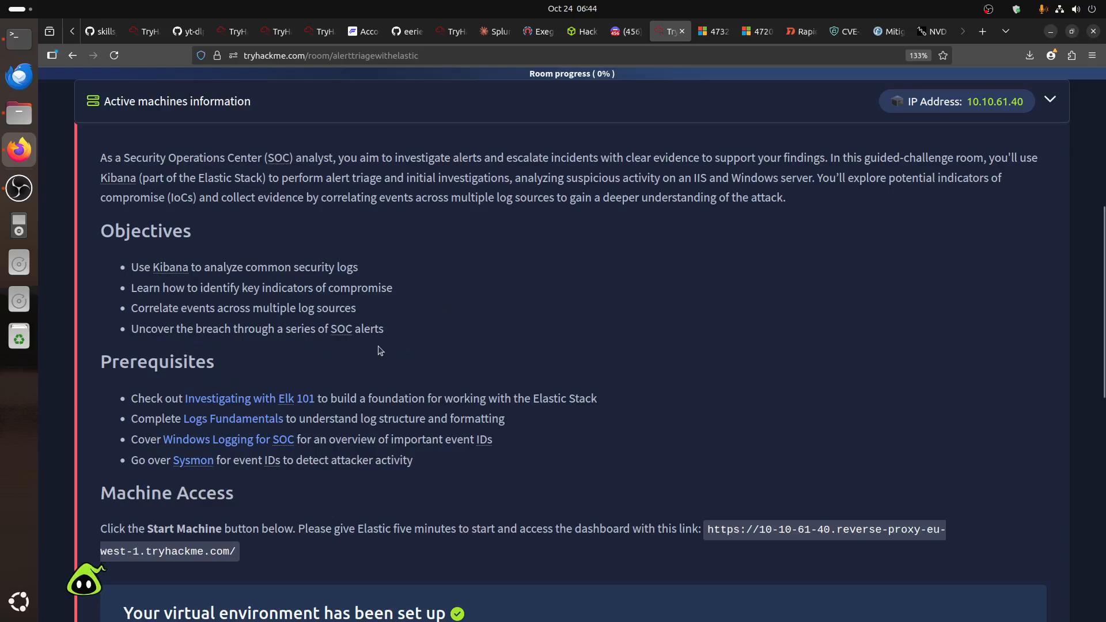
{"action": "scroll", "coordinate": [380, 350], "scroll_direction": "down", "scroll_amount": 3}
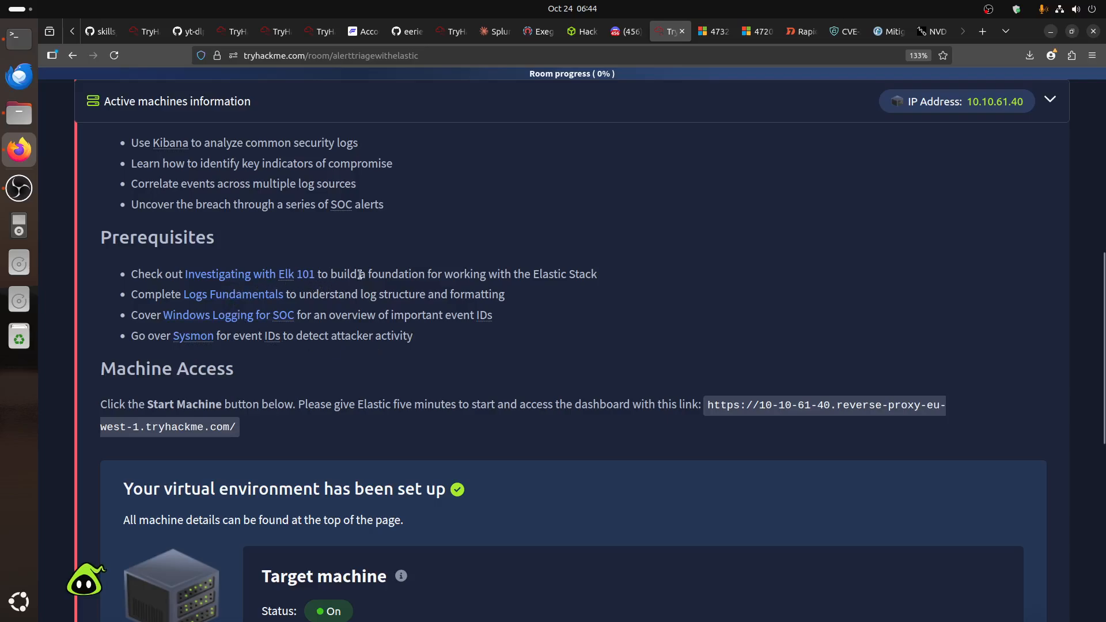
{"action": "left_click_drag", "start_coordinate": [601, 275], "coordinate": [120, 279]}
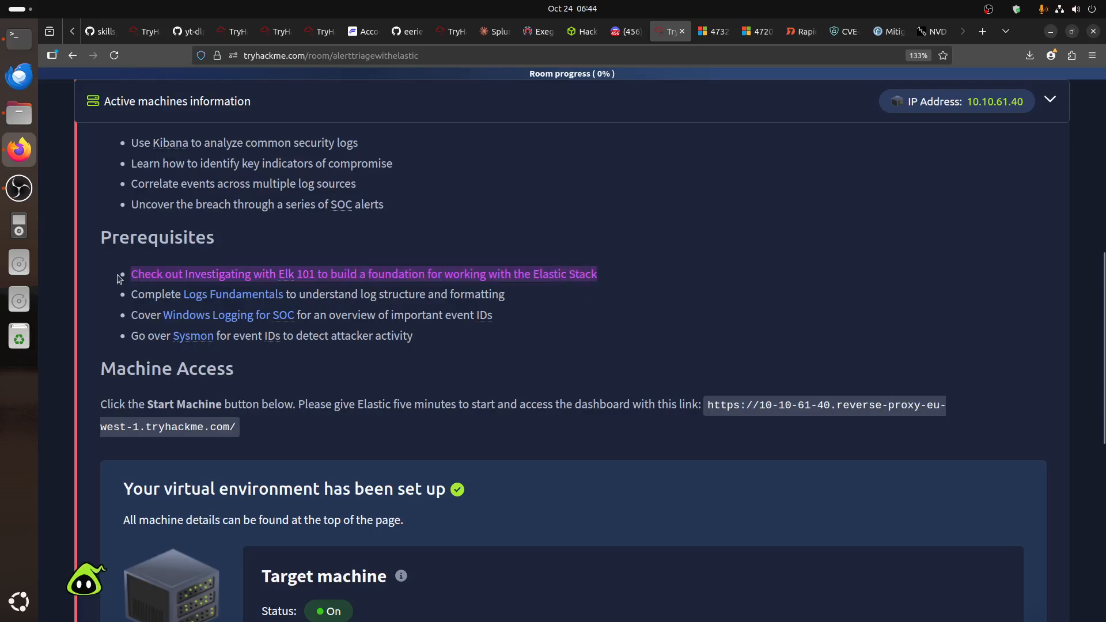
{"action": "left_click", "coordinate": [404, 316]}
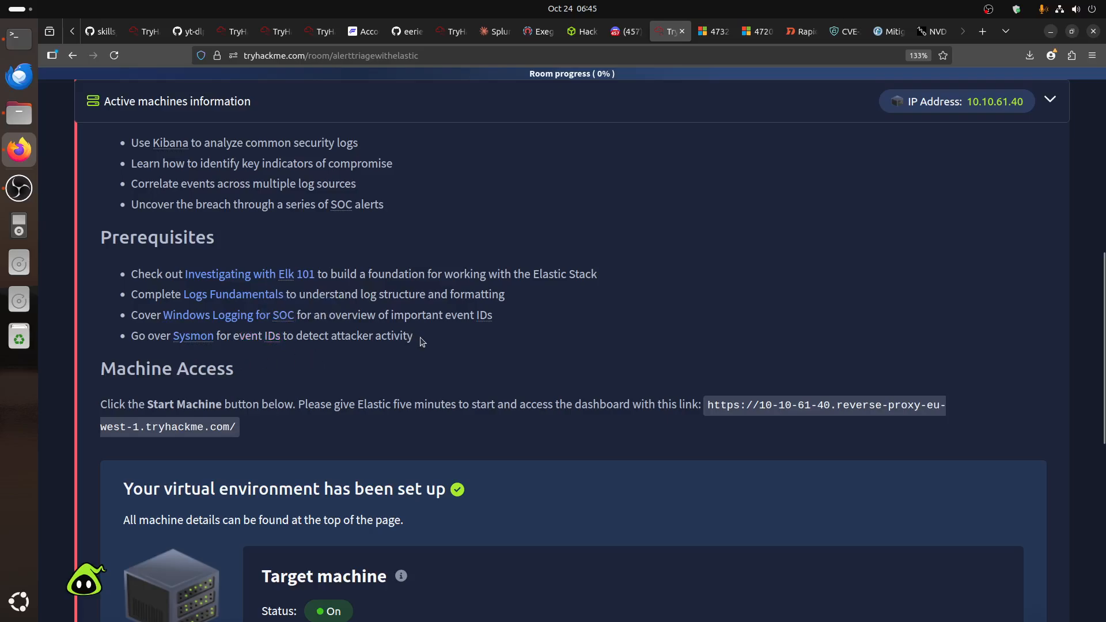
{"action": "scroll", "coordinate": [421, 341], "scroll_direction": "down", "scroll_amount": 2}
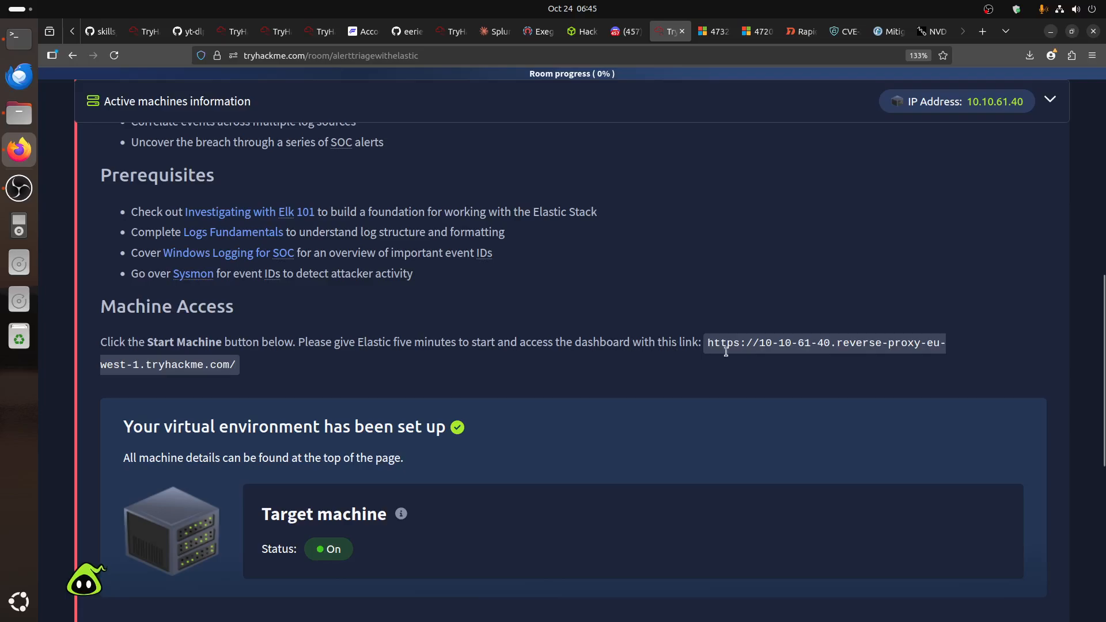
- Open the Elastic dashboard link from Task 1's Machine Access section in a new browser tab
{"action": "left_click_drag", "start_coordinate": [709, 341], "coordinate": [232, 368]}
{"action": "right_click", "coordinate": [232, 369]}
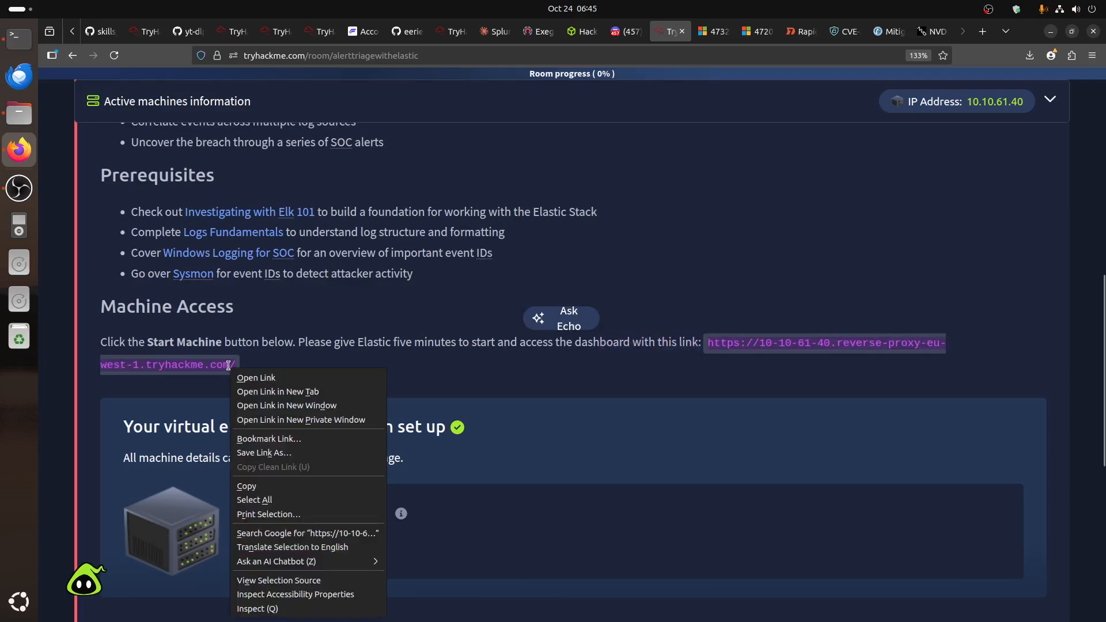
{"action": "left_click", "coordinate": [260, 393]}
{"action": "left_click", "coordinate": [692, 264]}
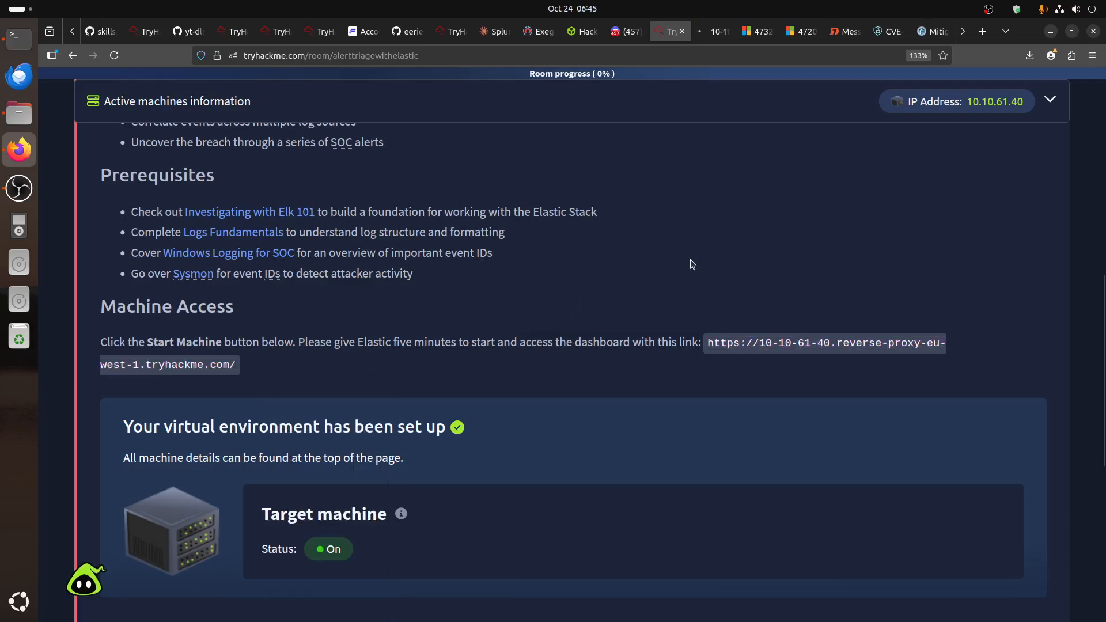
- Mark Task 1's no-answer question as complete and expand Task 2, Scenario Briefing
{"action": "scroll", "coordinate": [693, 264], "scroll_direction": "down", "scroll_amount": 5}
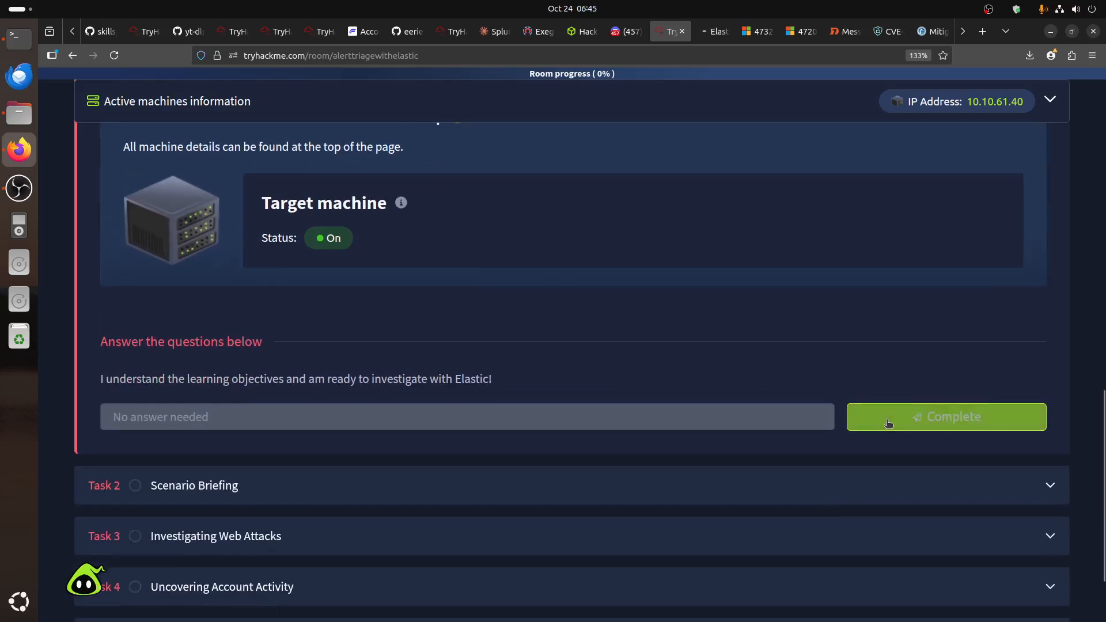
{"action": "left_click", "coordinate": [888, 422]}
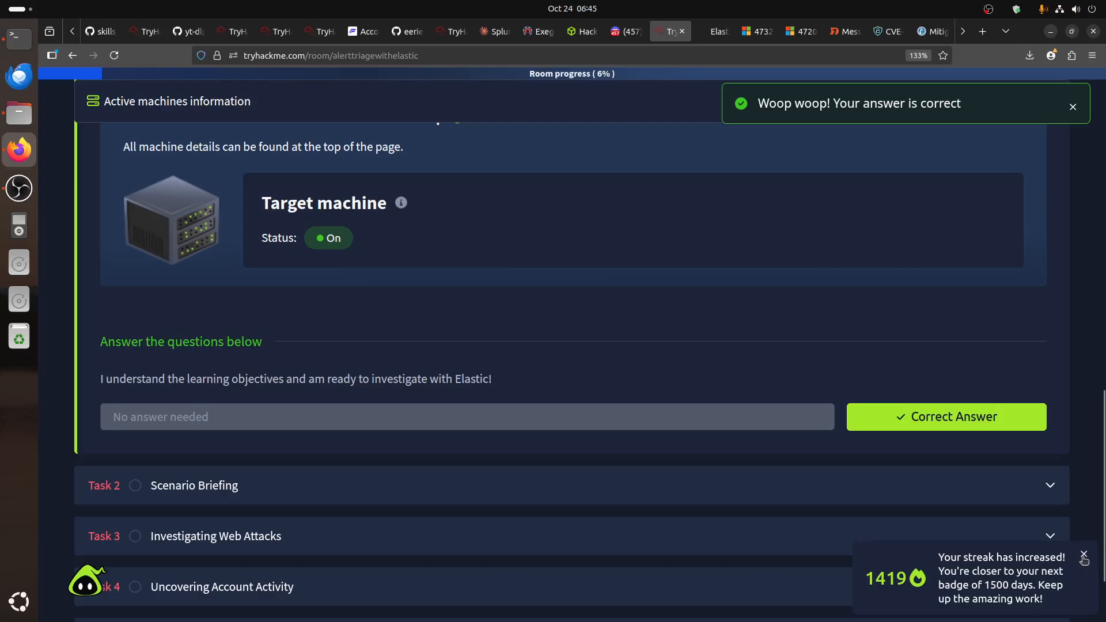
{"action": "left_click", "coordinate": [423, 487]}
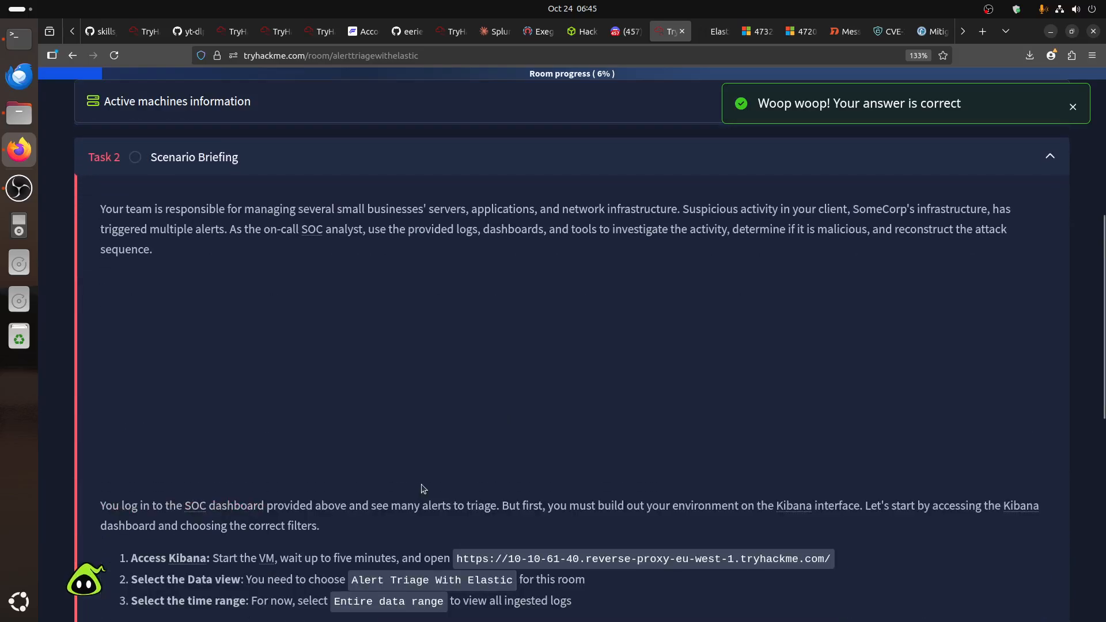
- Check whether Elastic has loaded and read the Task 2 scenario, alert list, setup instructions and questions
{"action": "left_click", "coordinate": [714, 32]}
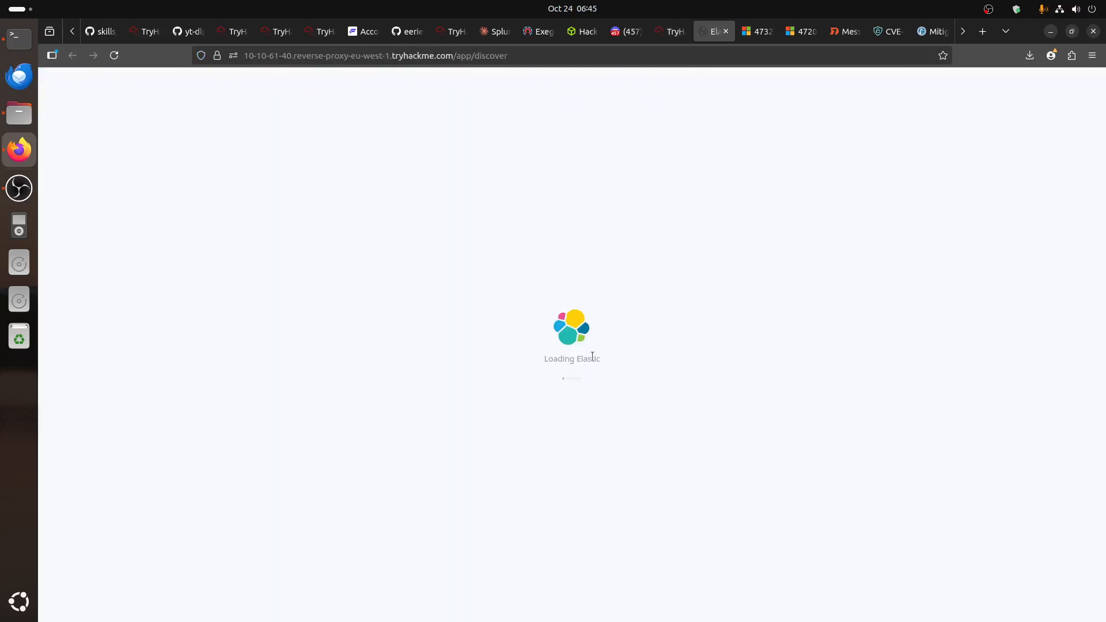
{"action": "left_click", "coordinate": [672, 31]}
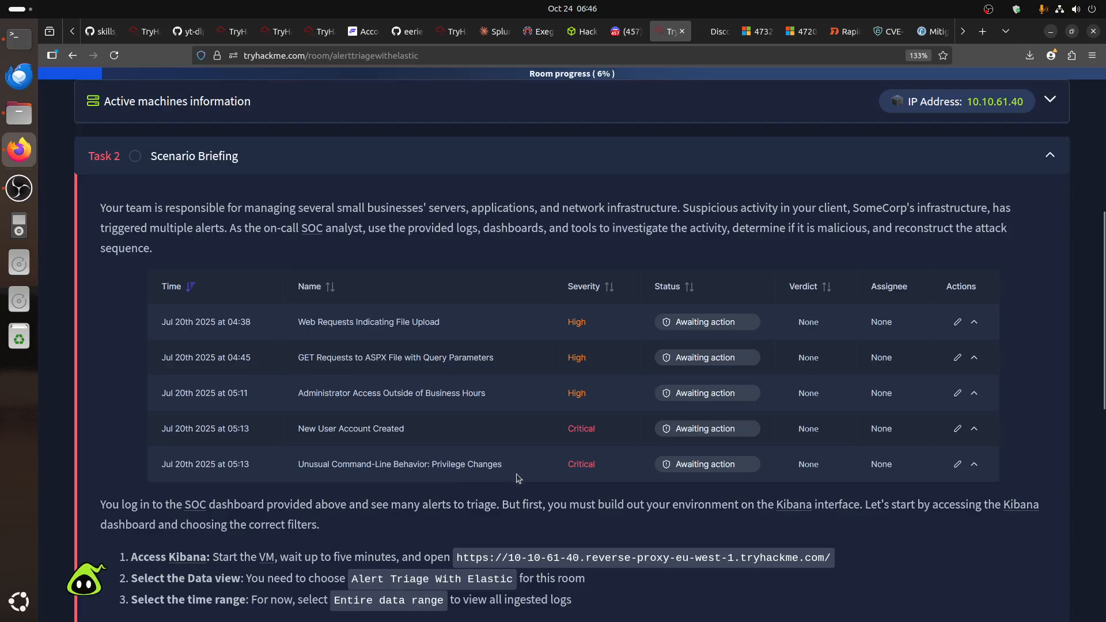
{"action": "scroll", "coordinate": [517, 475], "scroll_direction": "down", "scroll_amount": 2}
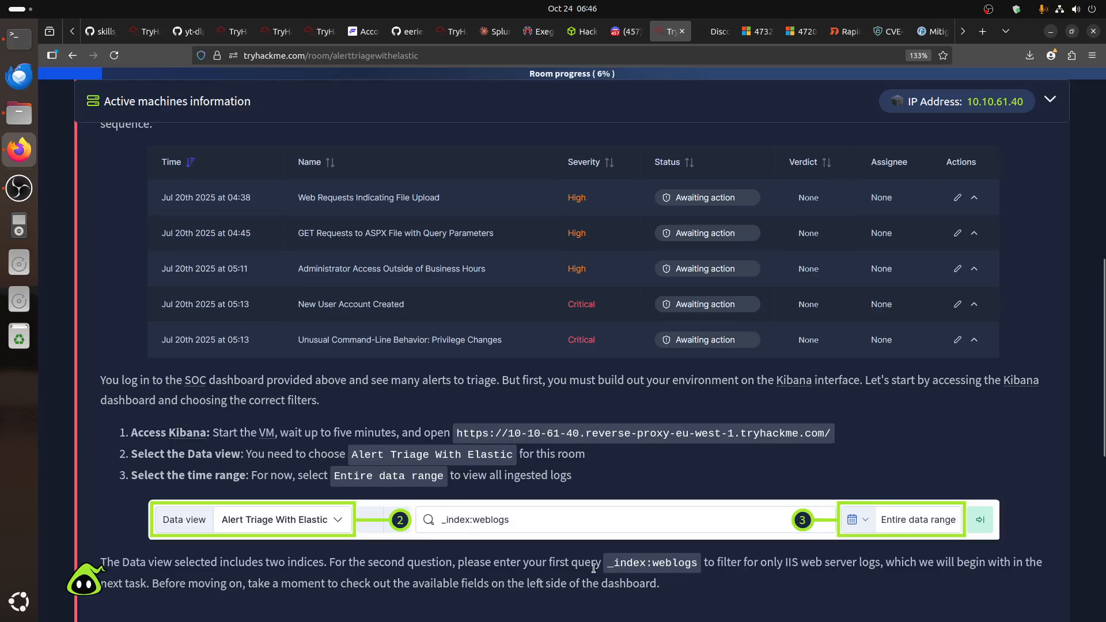
{"action": "scroll", "coordinate": [596, 568], "scroll_direction": "down", "scroll_amount": 3}
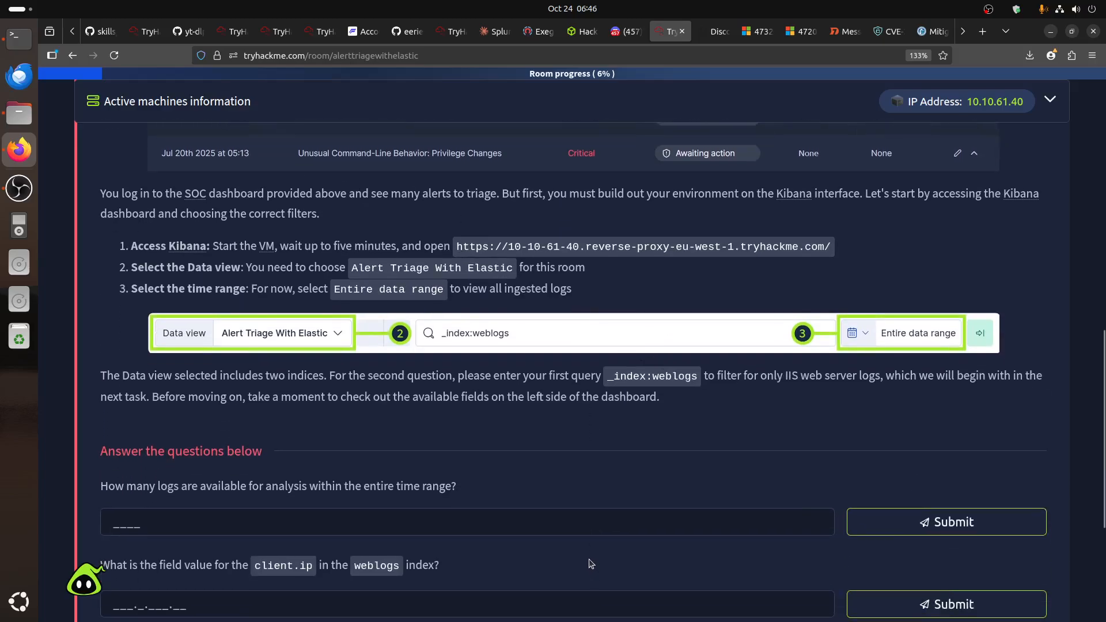
- Switch to the Elastic Discover page and enlarge it to 120% zoom
{"action": "left_click", "coordinate": [718, 36]}
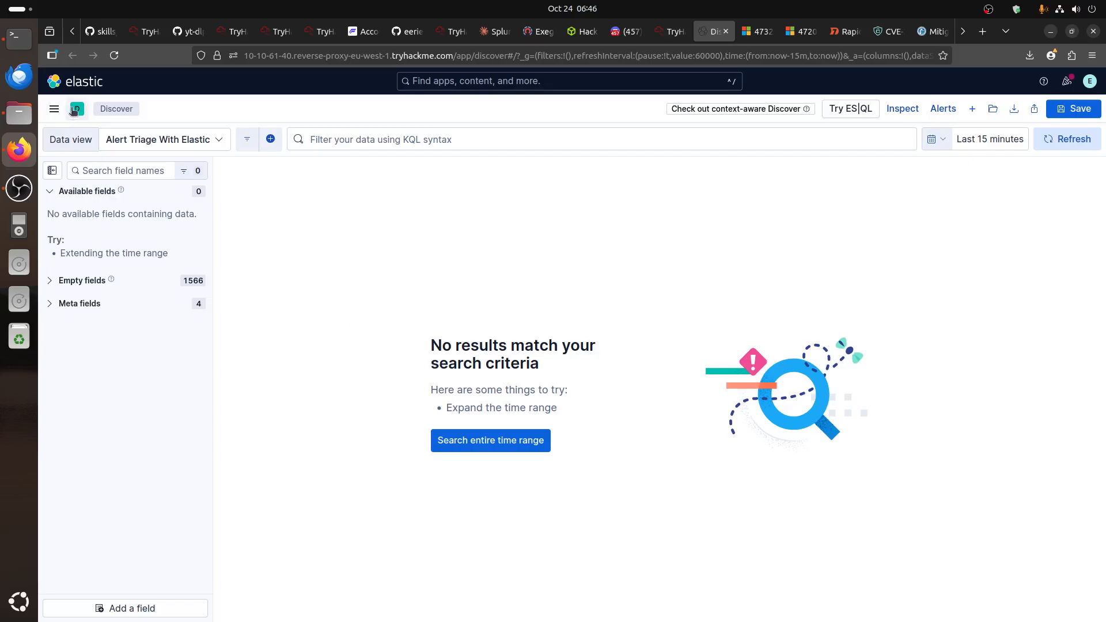
{"action": "left_click", "coordinate": [53, 109]}
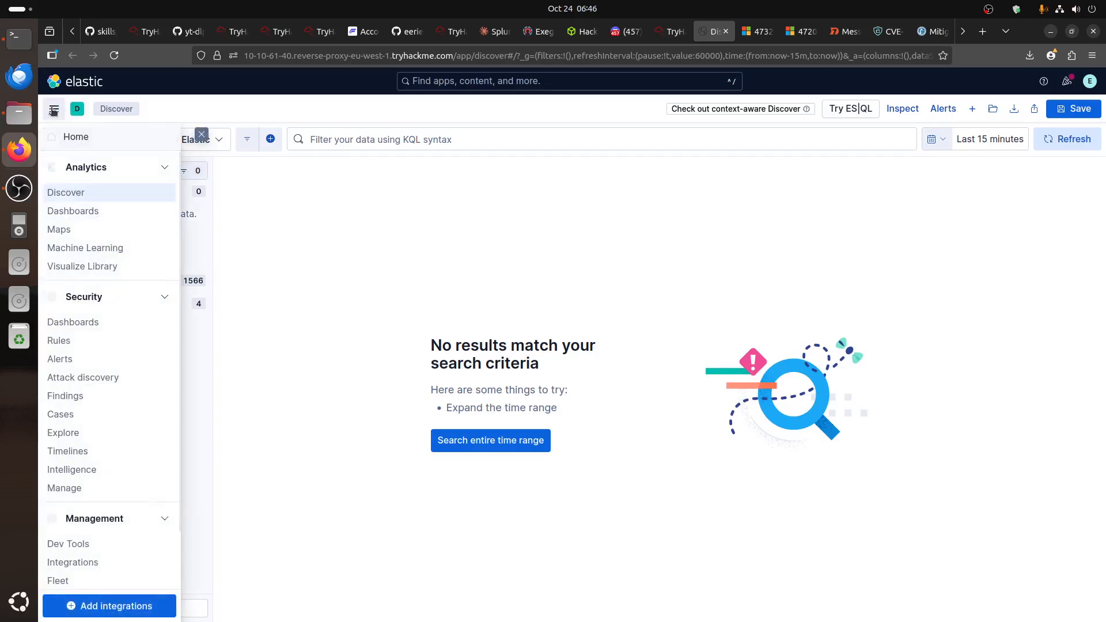
{"action": "left_click", "coordinate": [655, 215]}
{"action": "left_click", "coordinate": [1092, 55]}
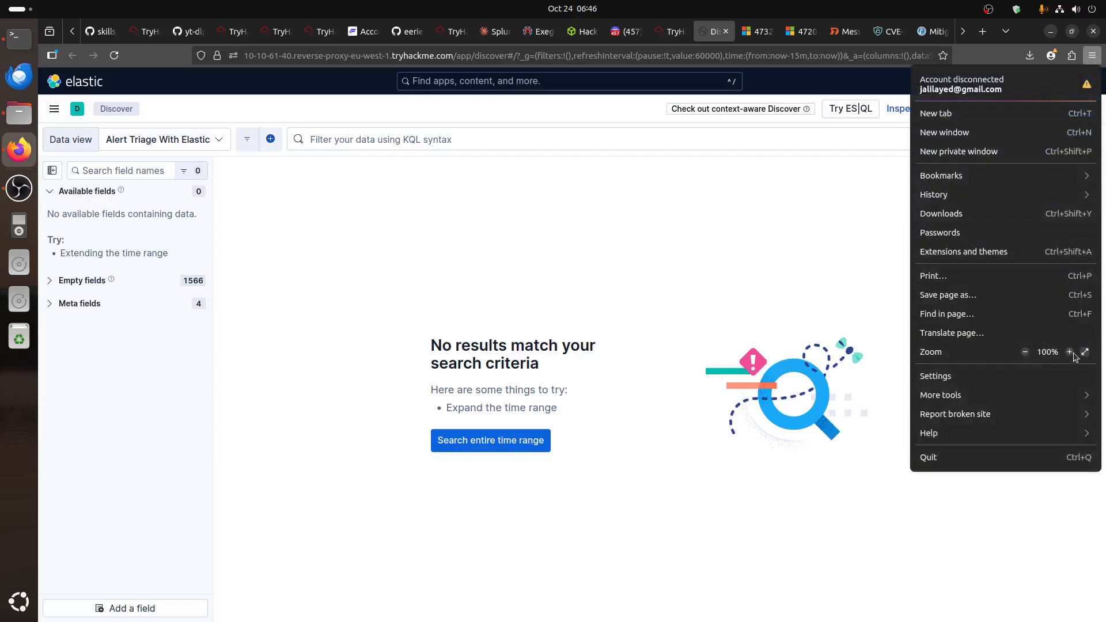
{"action": "left_click", "coordinate": [1069, 353]}
{"action": "left_click", "coordinate": [1070, 352]}
{"action": "left_click", "coordinate": [351, 262]}
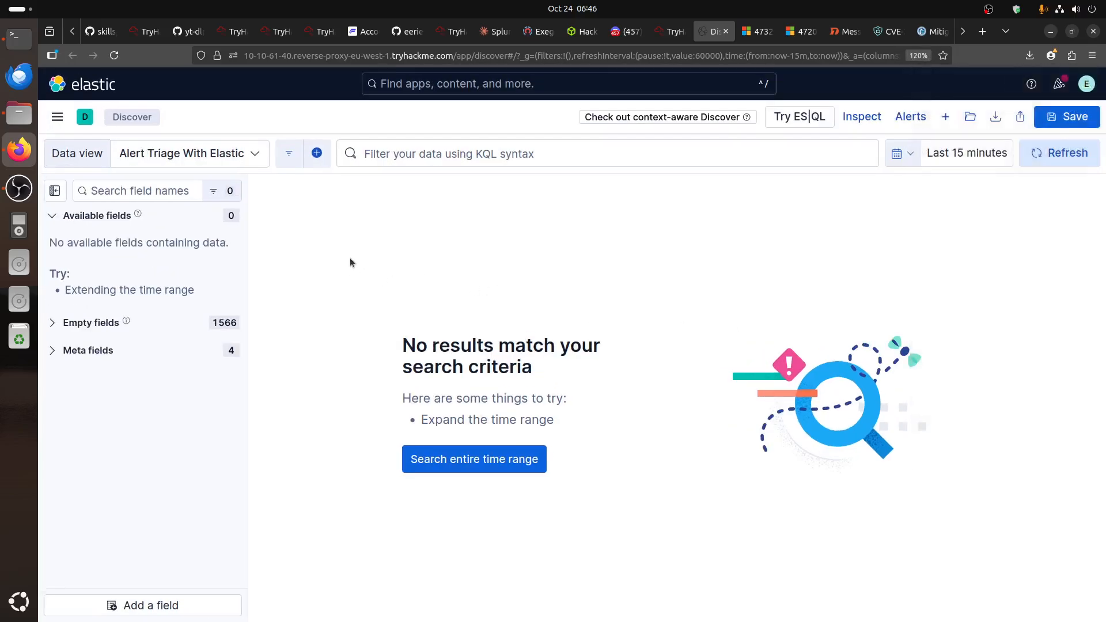
- Review the available data views in Discover against the Task 2 setup instructions
{"action": "left_click", "coordinate": [154, 161]}
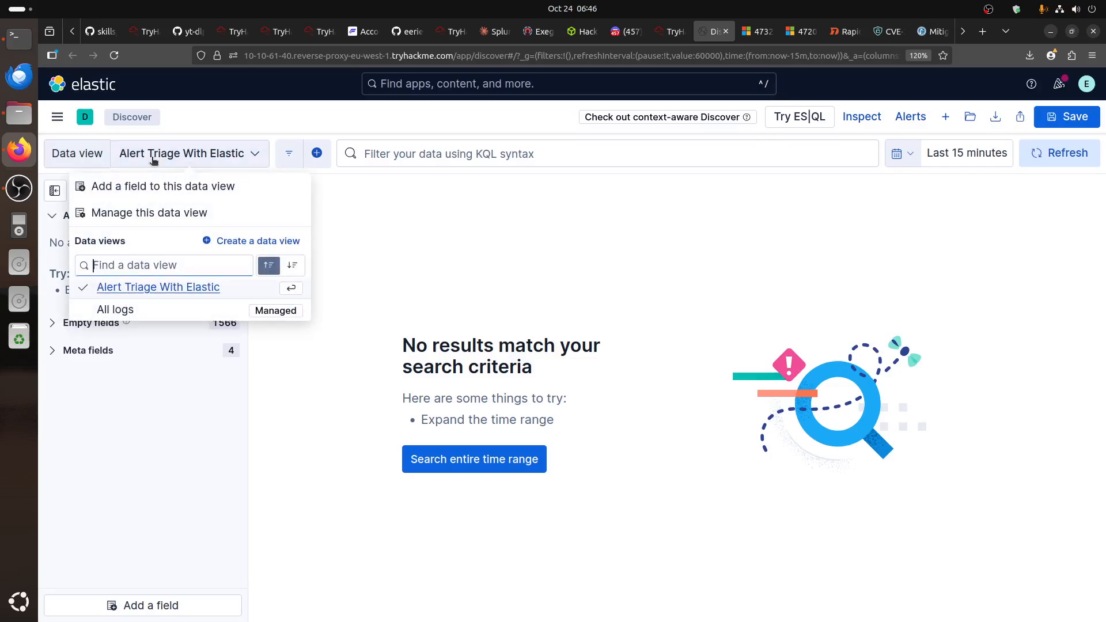
{"action": "left_click", "coordinate": [778, 214]}
{"action": "left_click", "coordinate": [667, 31]}
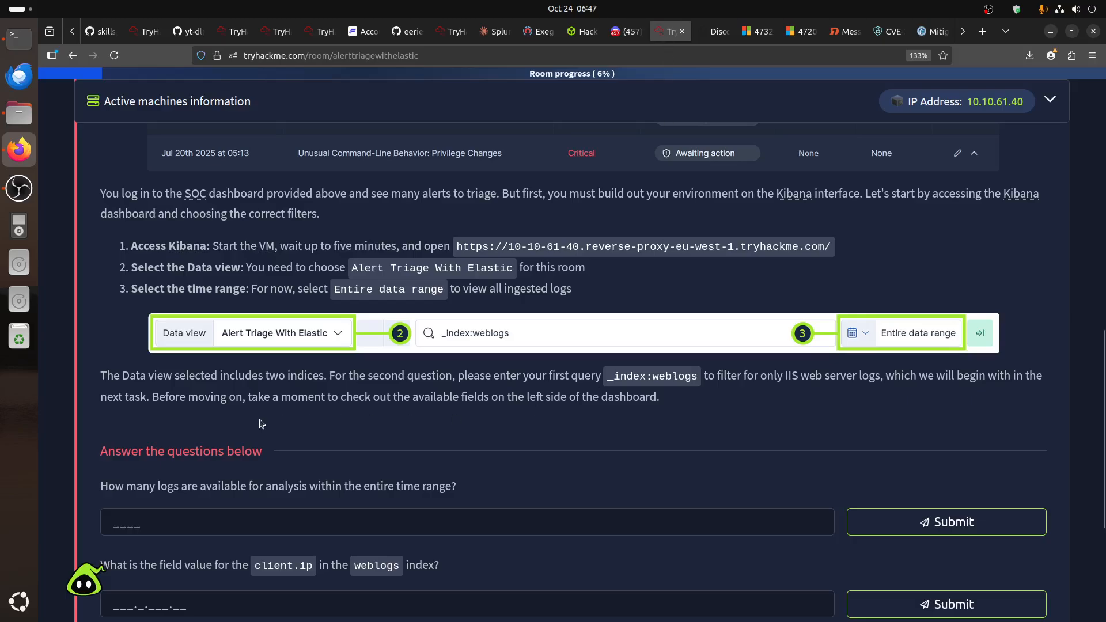
{"action": "left_click", "coordinate": [712, 34]}
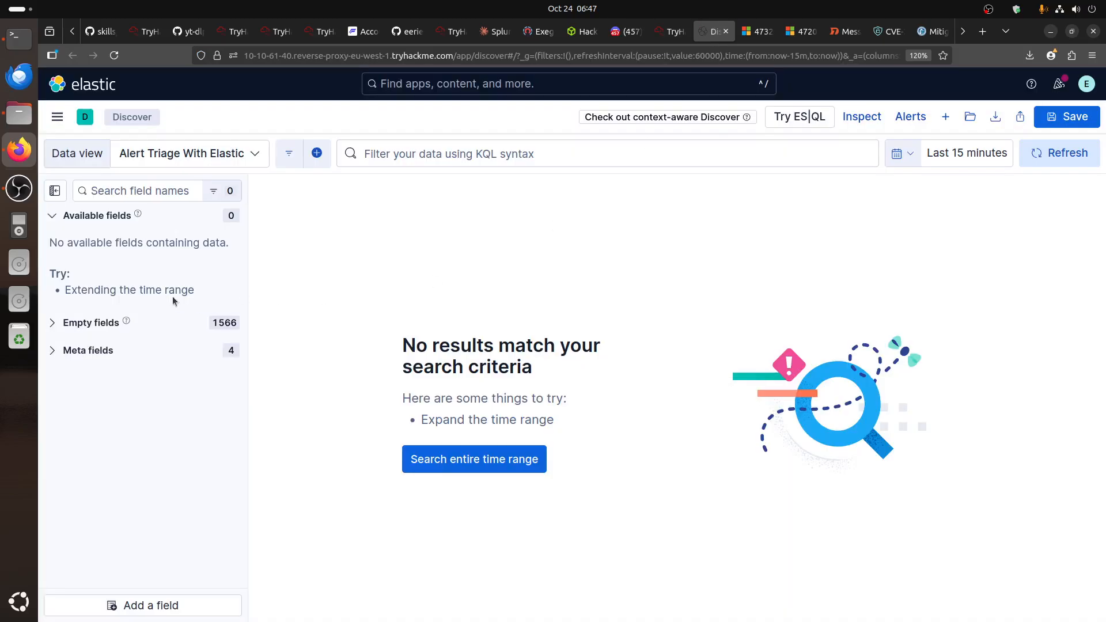
{"action": "left_click", "coordinate": [163, 160]}
{"action": "left_click", "coordinate": [165, 161]}
- Open Index Management within Stack Management to view the Elasticsearch indices
{"action": "left_click", "coordinate": [58, 117]}
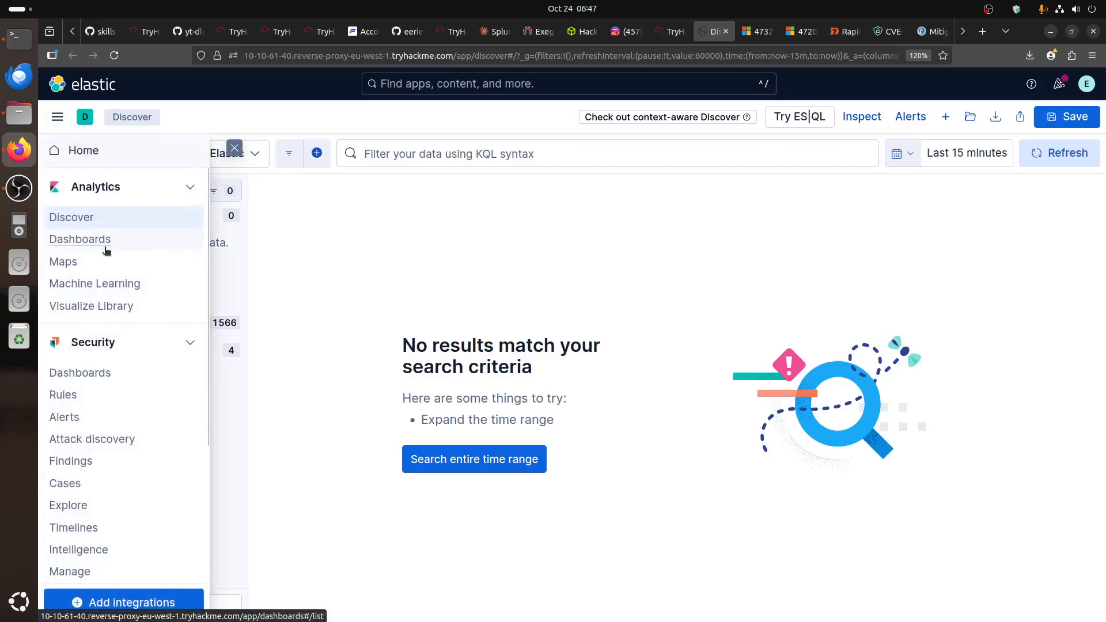
{"action": "left_click", "coordinate": [76, 219]}
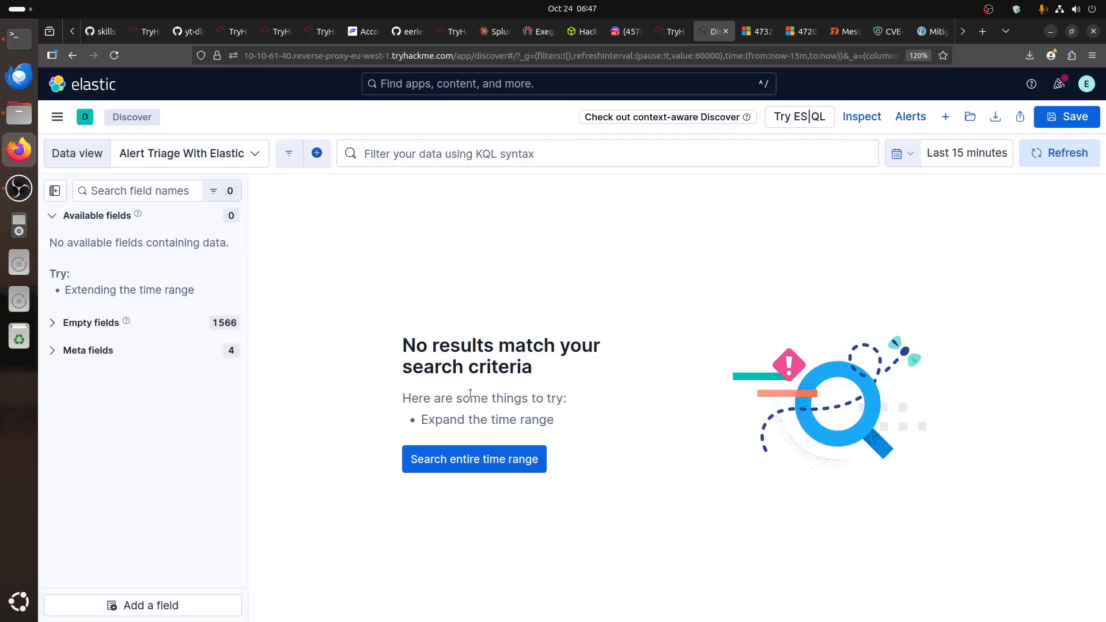
{"action": "left_click", "coordinate": [57, 117]}
{"action": "scroll", "coordinate": [144, 486], "scroll_direction": "down", "scroll_amount": 3}
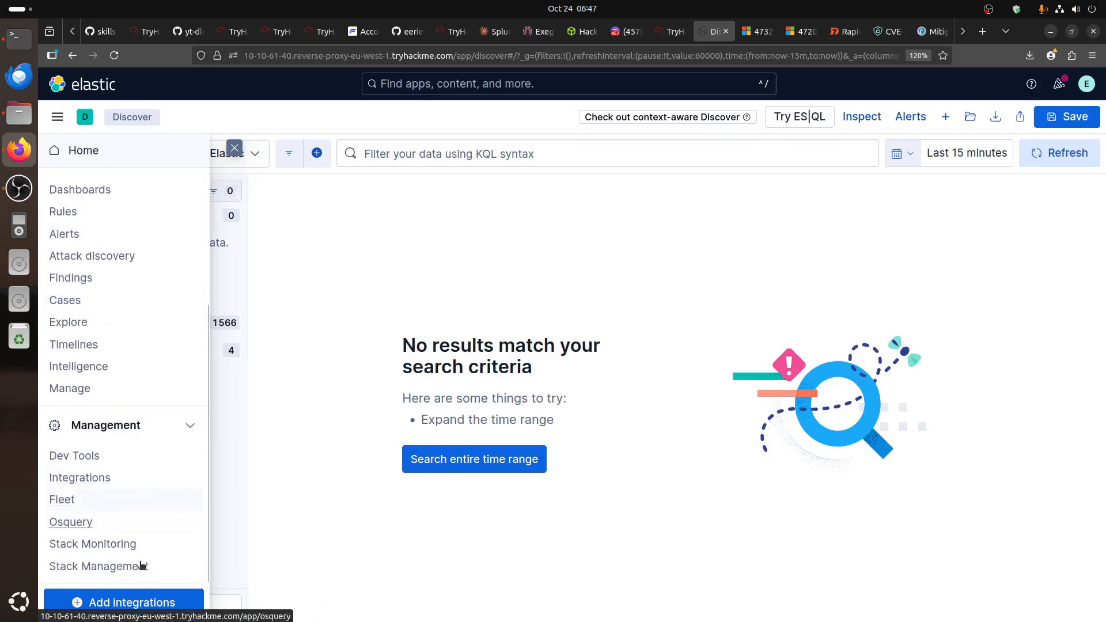
{"action": "left_click", "coordinate": [115, 568]}
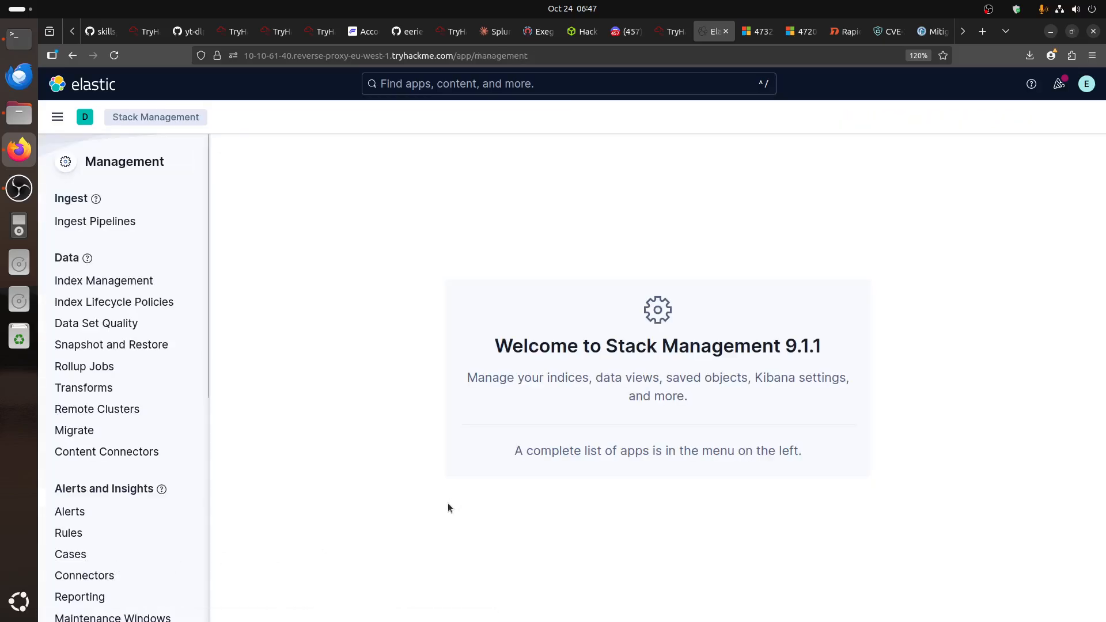
{"action": "left_click", "coordinate": [121, 282]}
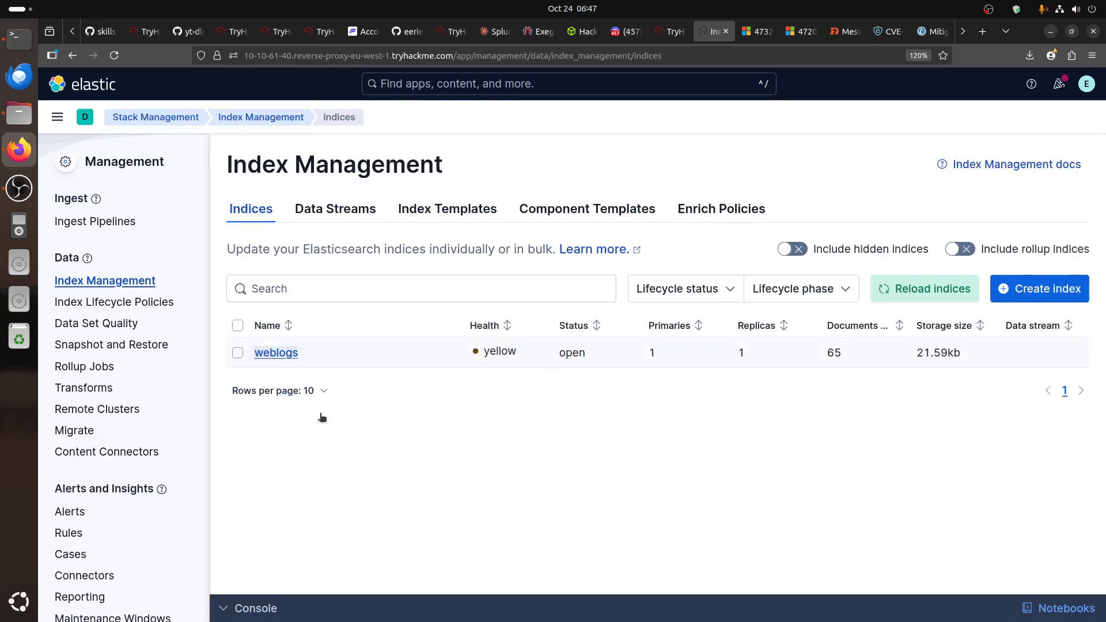
- Compare the index named in the Task 2 query _index:weblogs with the Index Management list
{"action": "left_click", "coordinate": [671, 32]}
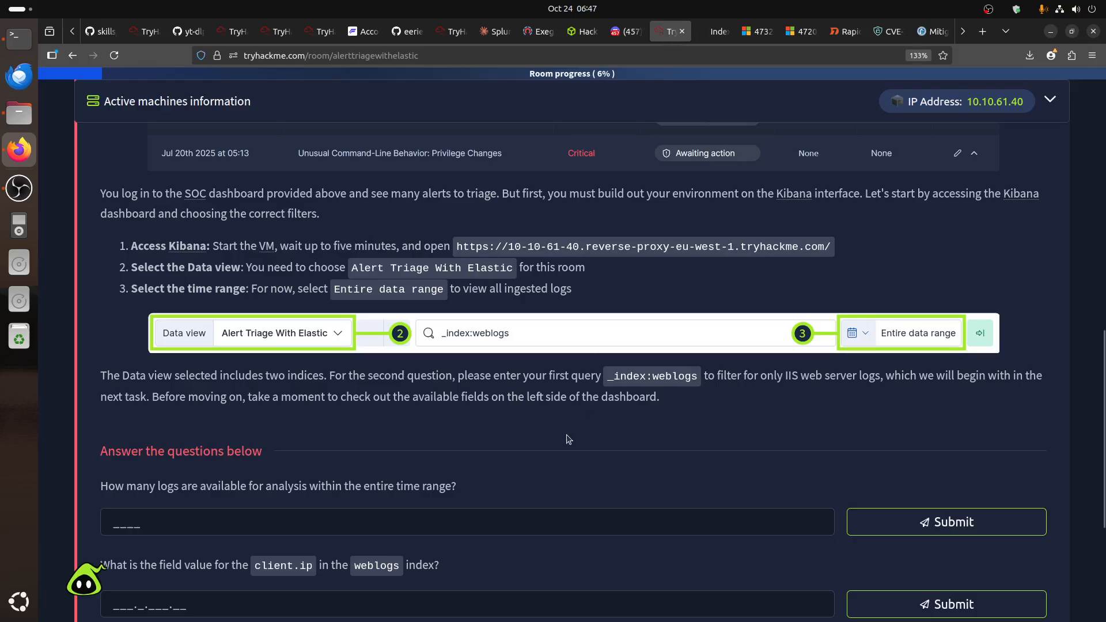
{"action": "left_click_drag", "start_coordinate": [697, 378], "coordinate": [653, 373]}
{"action": "left_click", "coordinate": [584, 458]}
{"action": "left_click", "coordinate": [716, 35]}
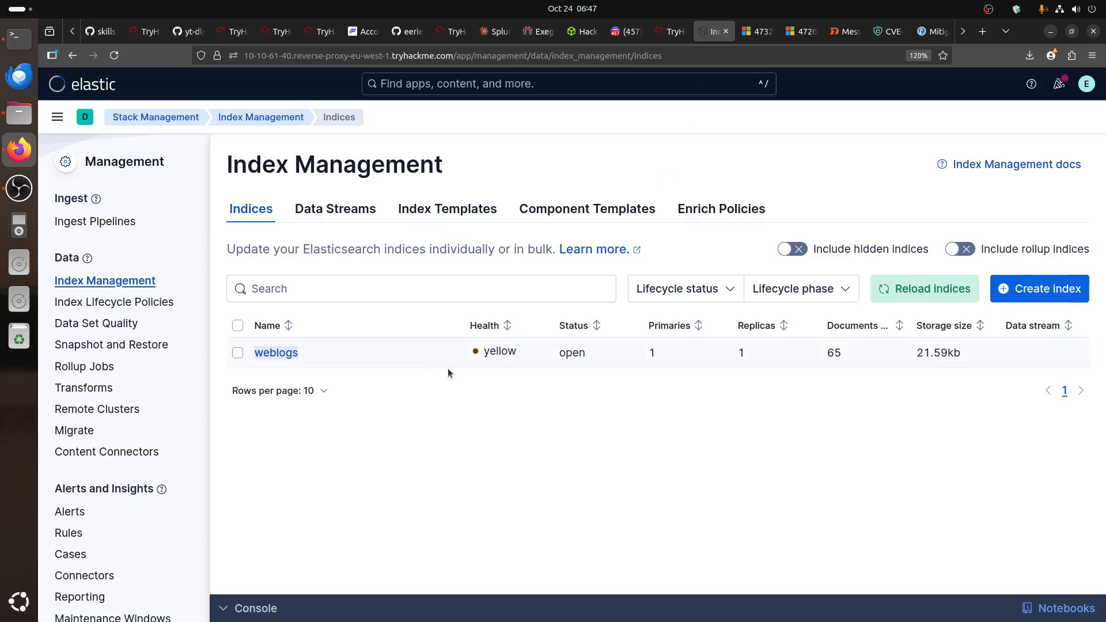
- Return to Discover and select the Alert Triage With Elastic data view
{"action": "left_click", "coordinate": [57, 117]}
{"action": "left_click", "coordinate": [61, 218]}
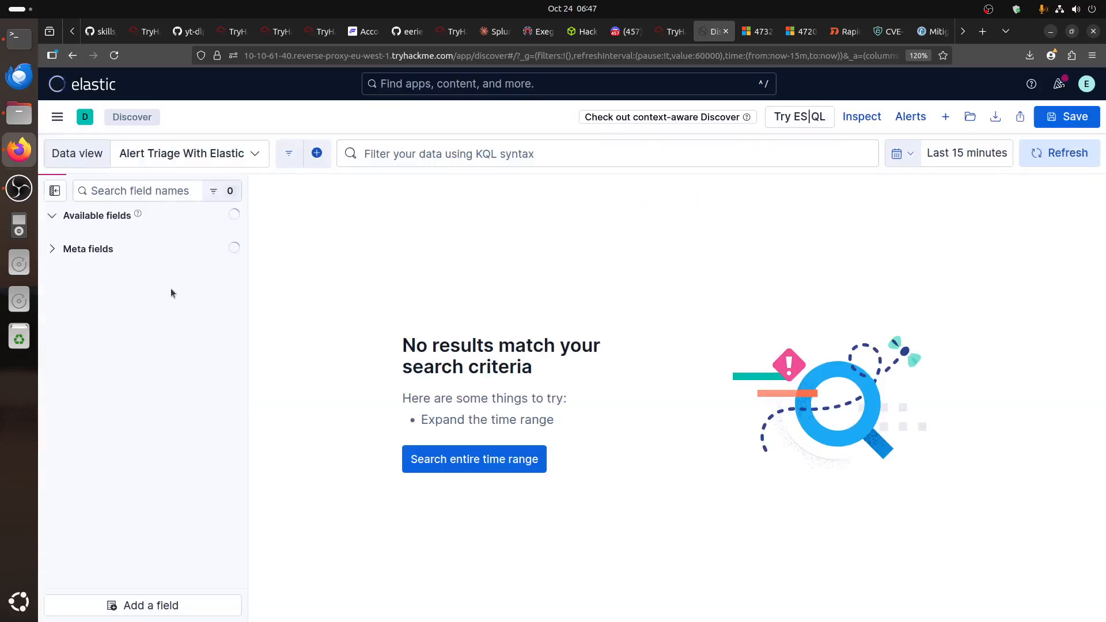
{"action": "left_click", "coordinate": [248, 153]}
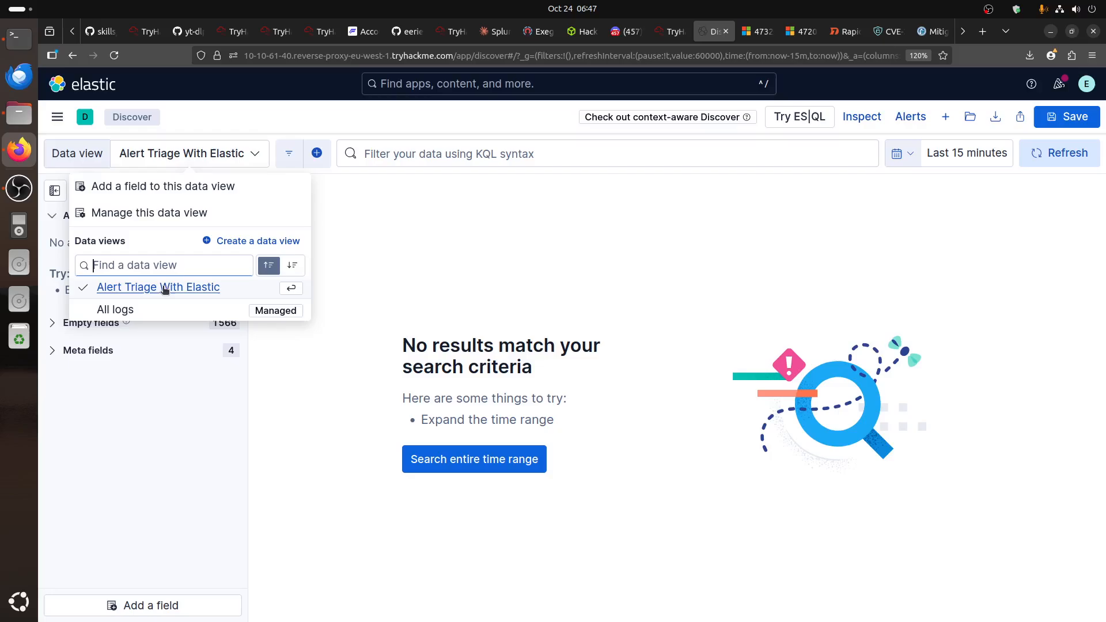
{"action": "left_click", "coordinate": [166, 288]}
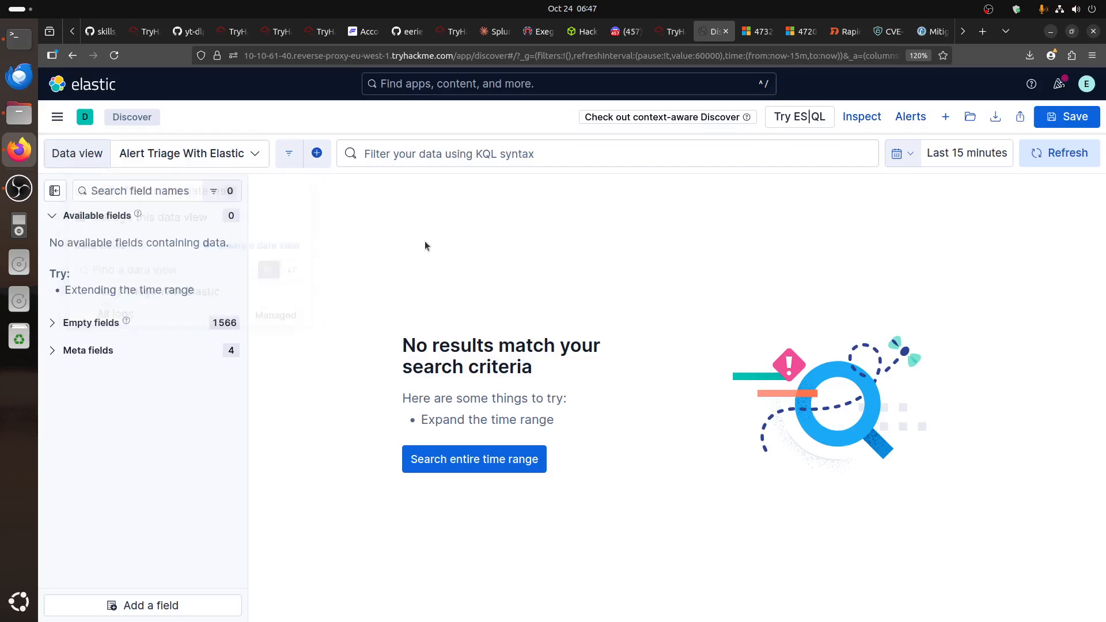
- Set the Discover time range to Entire data range
{"action": "left_click", "coordinate": [909, 159]}
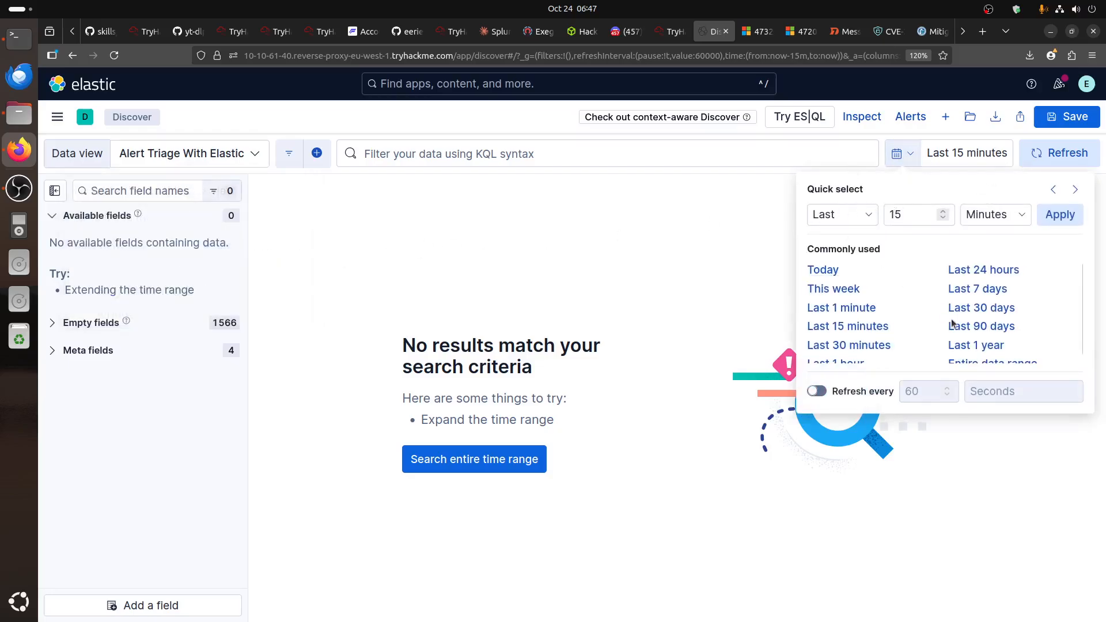
{"action": "scroll", "coordinate": [952, 306], "scroll_direction": "down", "scroll_amount": 1}
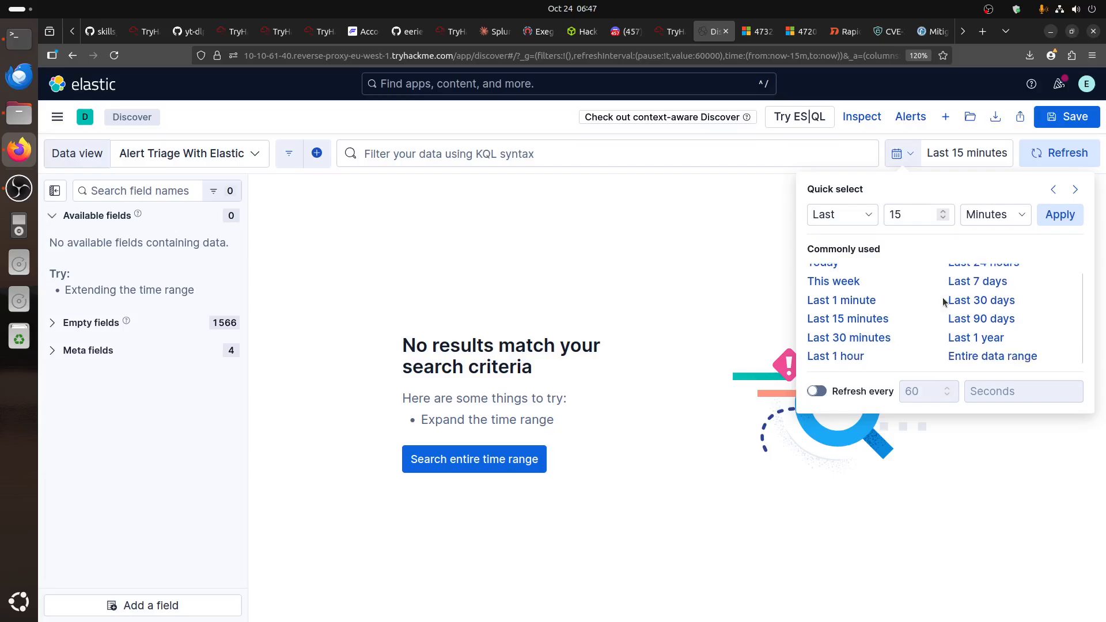
{"action": "left_click", "coordinate": [1004, 357]}
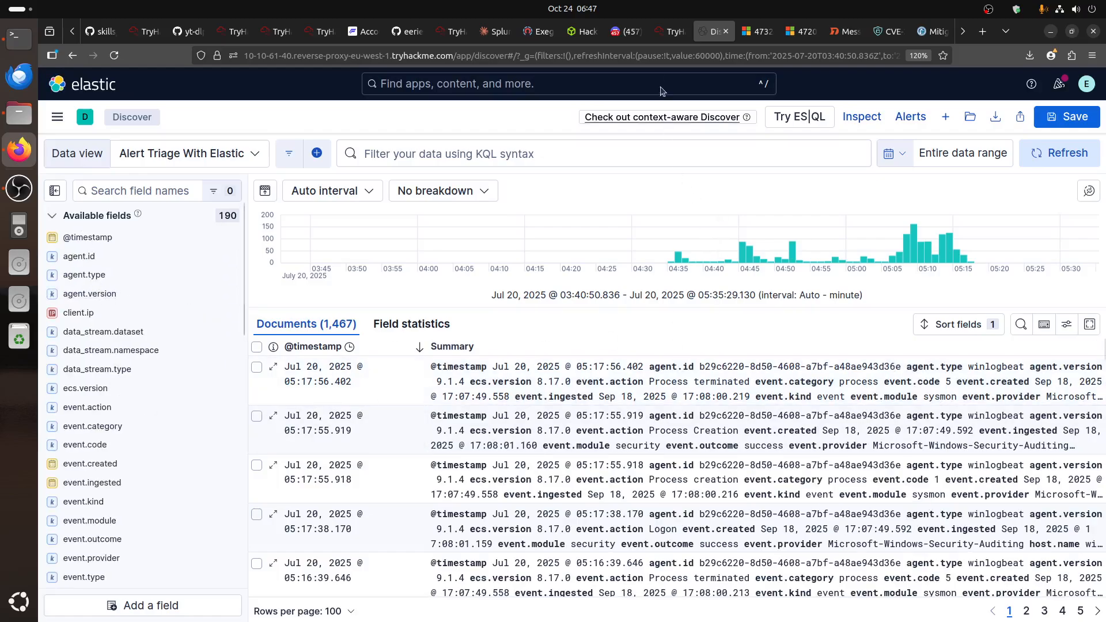
- Filter the logs with the KQL query _index:weblogs given in the Task 2 instructions
{"action": "left_click", "coordinate": [671, 31]}
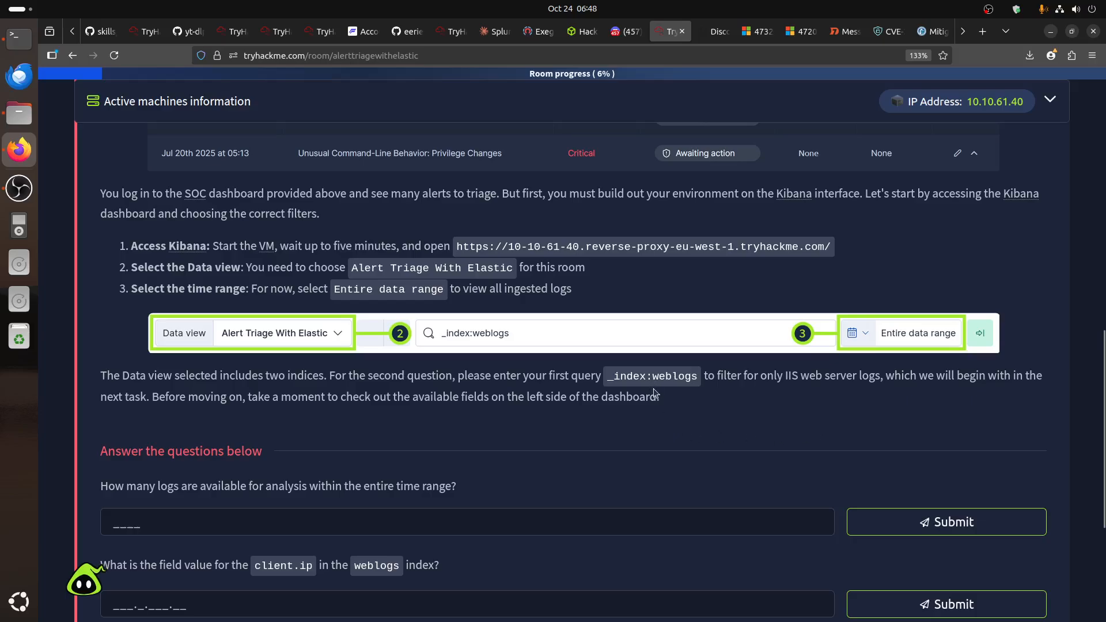
{"action": "left_click", "coordinate": [717, 32]}
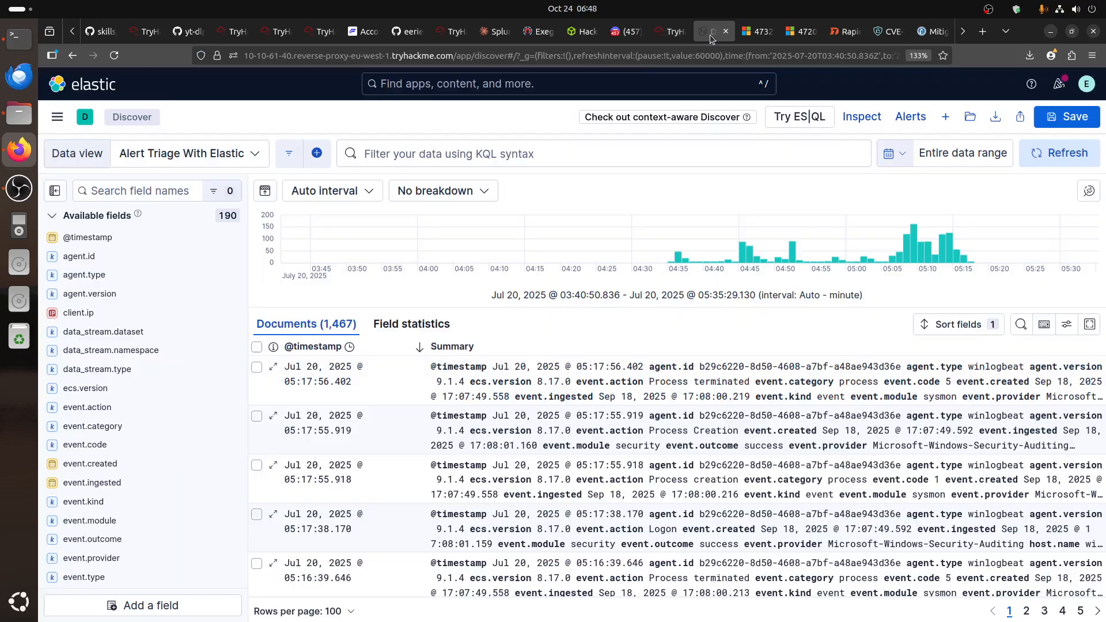
{"action": "left_click", "coordinate": [396, 156]}
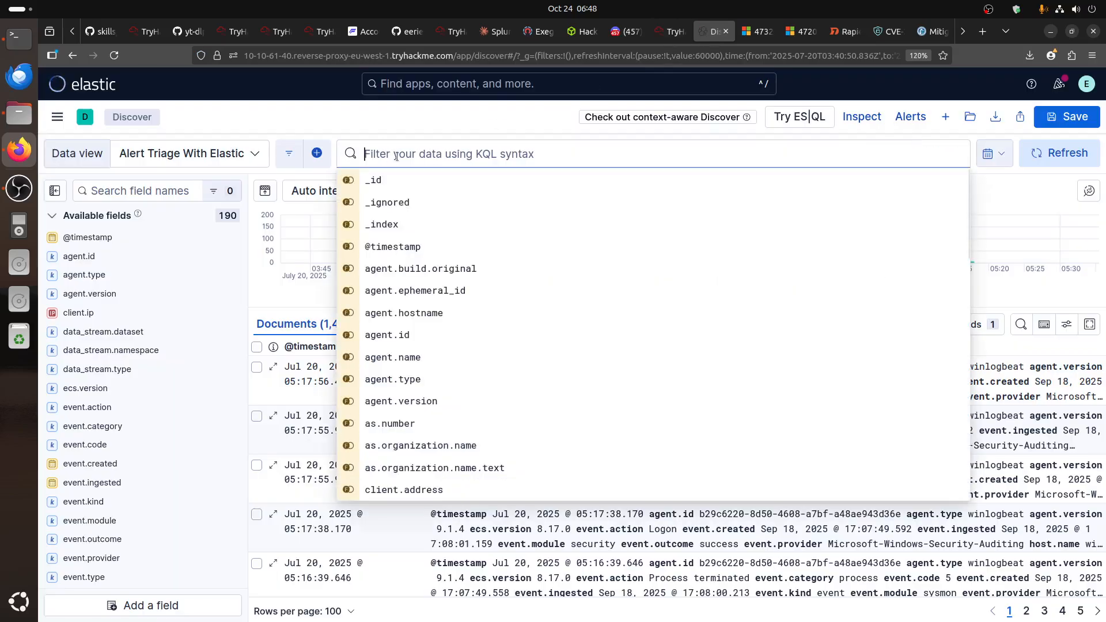
{"action": "type", "text": "_id"}
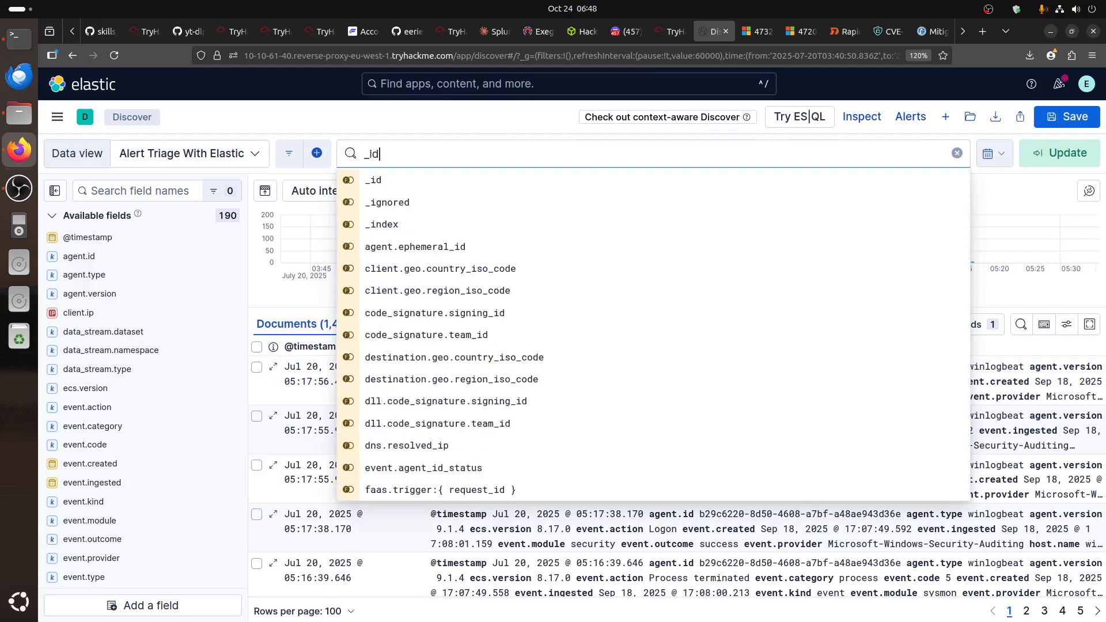
{"action": "key", "text": "BackSpace"}
{"action": "type", "text": "nd"}
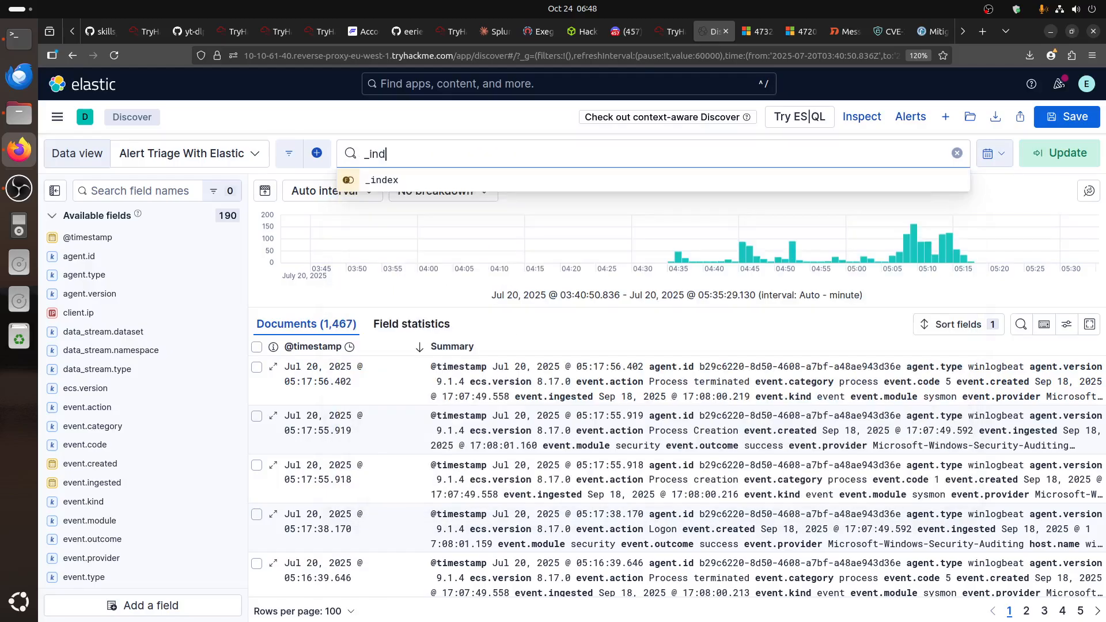
{"action": "key", "text": "Down"}
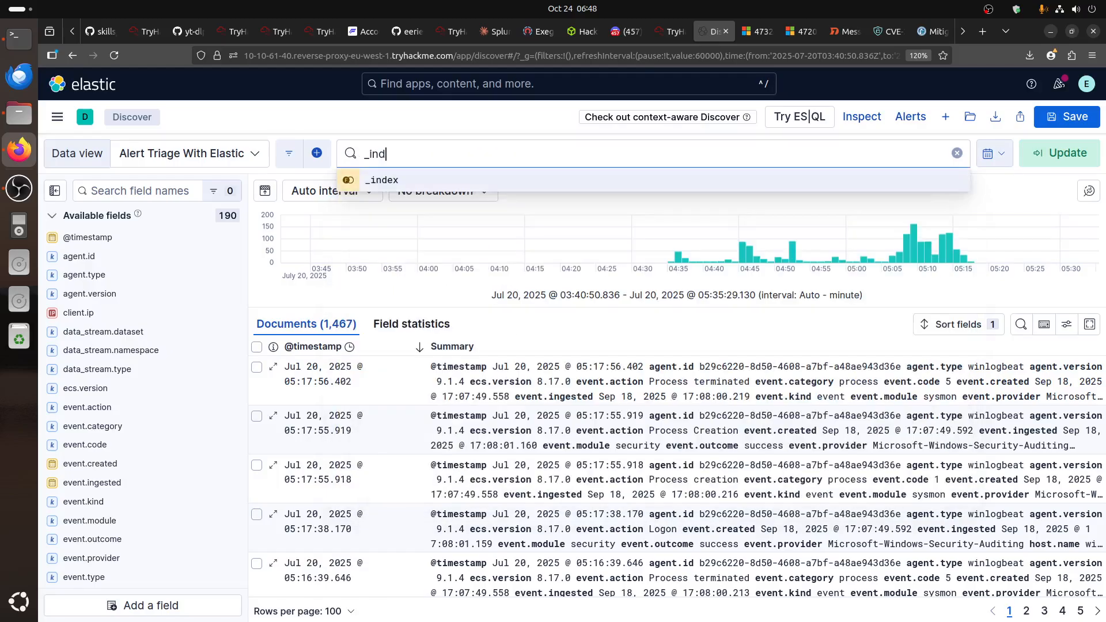
{"action": "key", "text": "Return"}
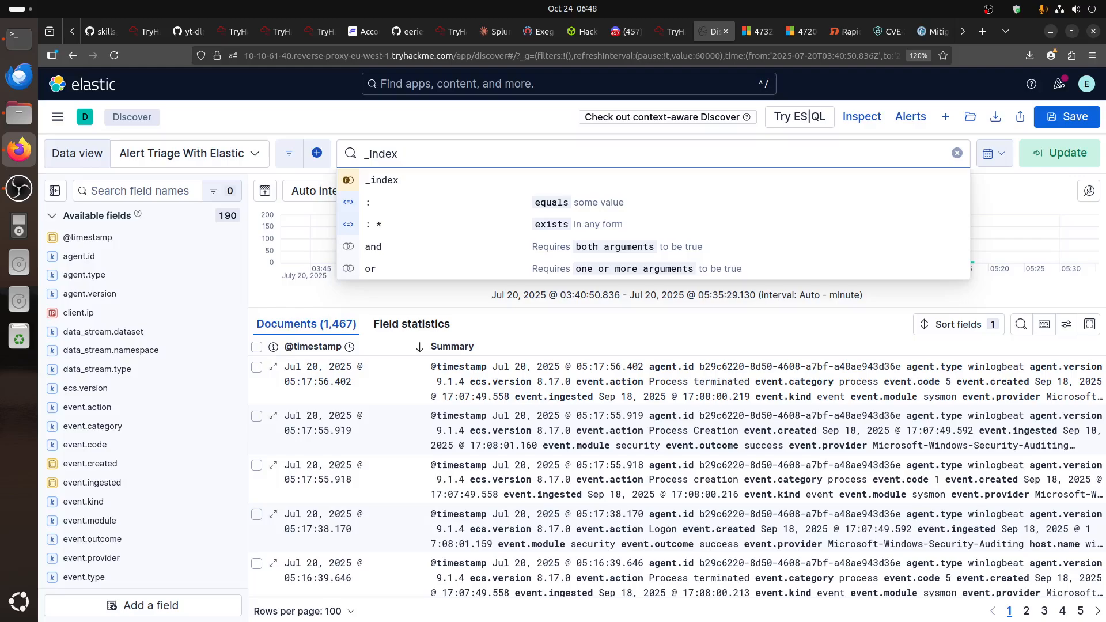
{"action": "type", "text": ":"}
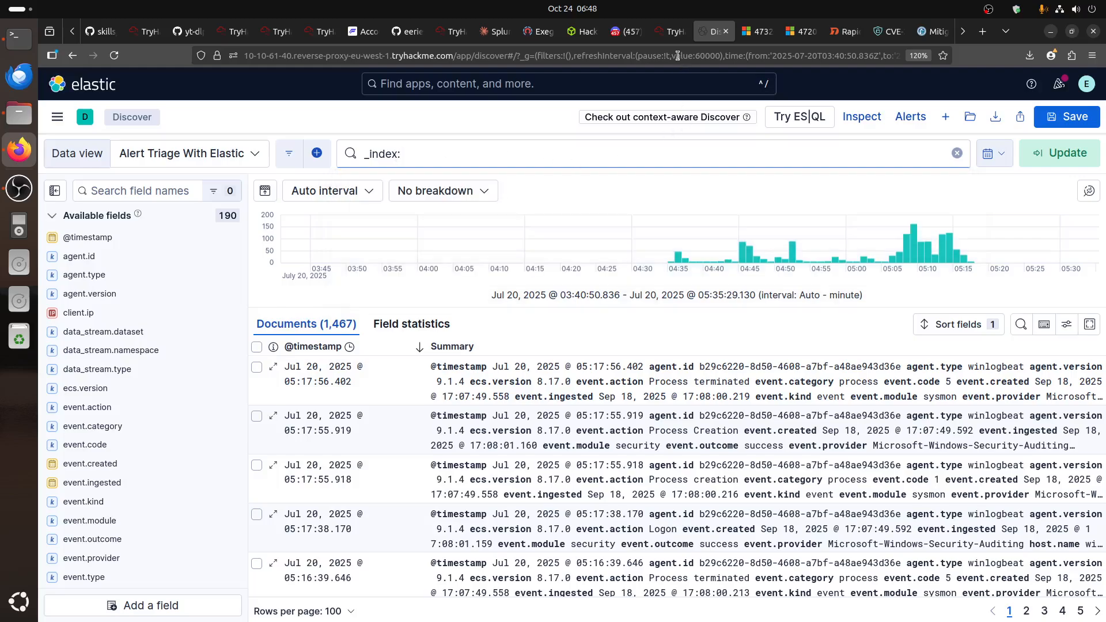
{"action": "left_click", "coordinate": [675, 31]}
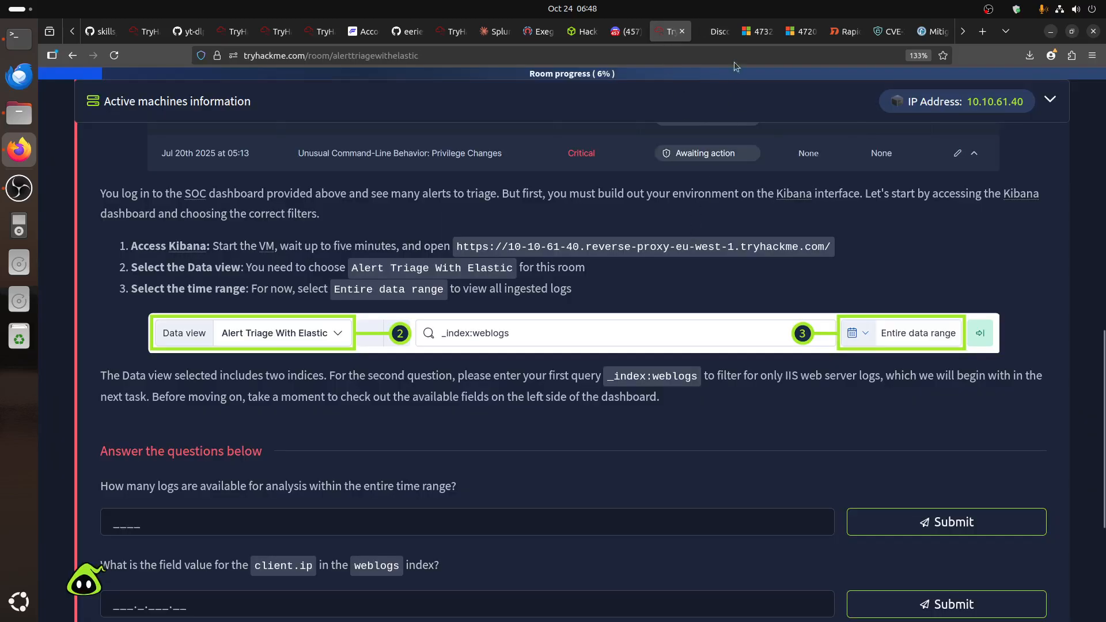
{"action": "left_click", "coordinate": [720, 31]}
{"action": "type", "text": "weblogs"}
{"action": "key", "text": "Return"}
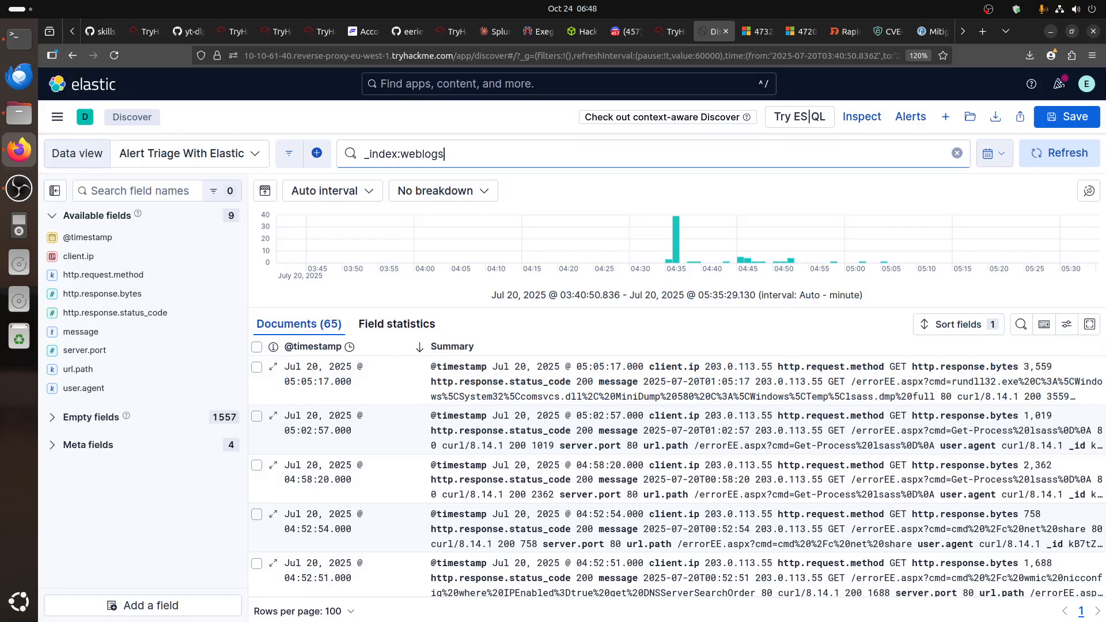
- Compare the document counts with the query cleared and with _index:weblogs reapplied
{"action": "left_click_drag", "start_coordinate": [454, 157], "coordinate": [337, 160]}
{"action": "key", "text": "ctrl+c"}
{"action": "key", "text": "BackSpace"}
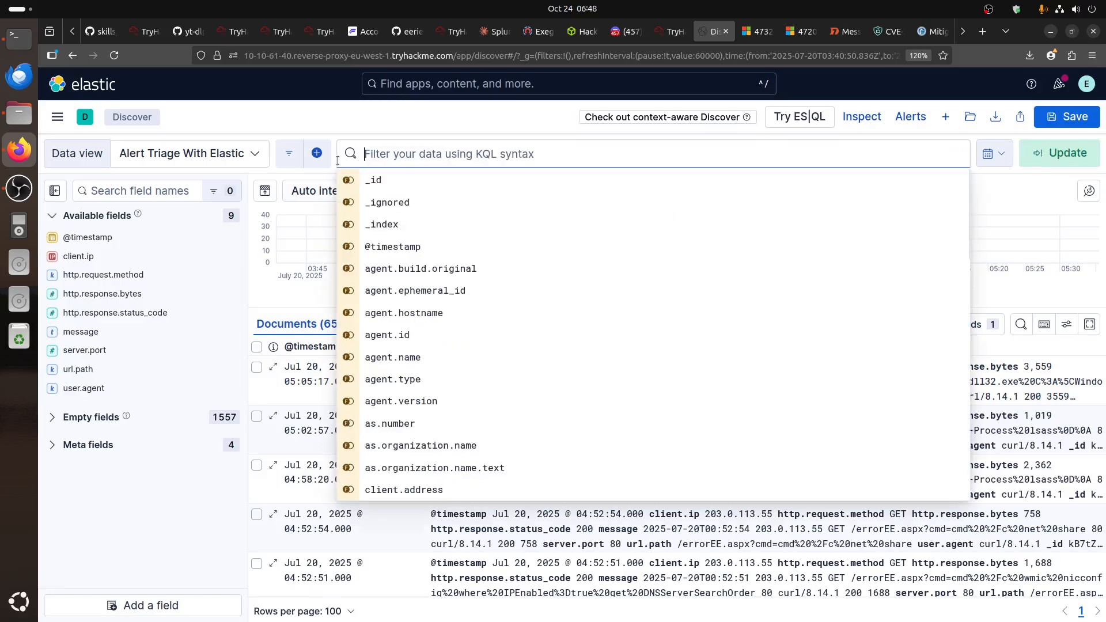
{"action": "left_click", "coordinate": [140, 603]}
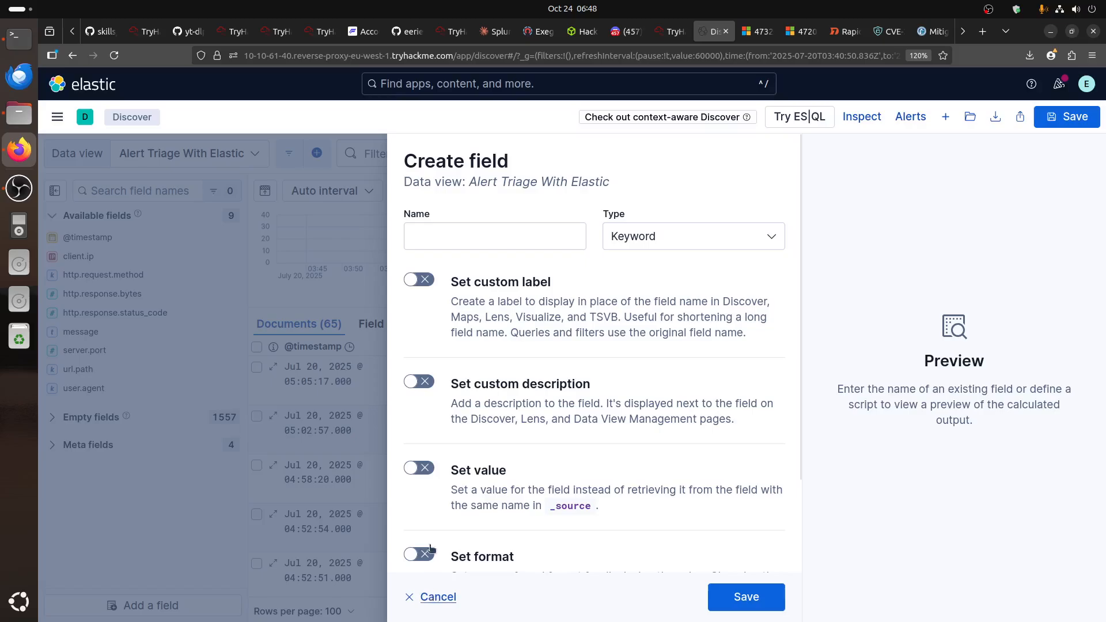
{"action": "left_click", "coordinate": [429, 597]}
{"action": "left_click", "coordinate": [378, 154]}
{"action": "key", "text": "Return"}
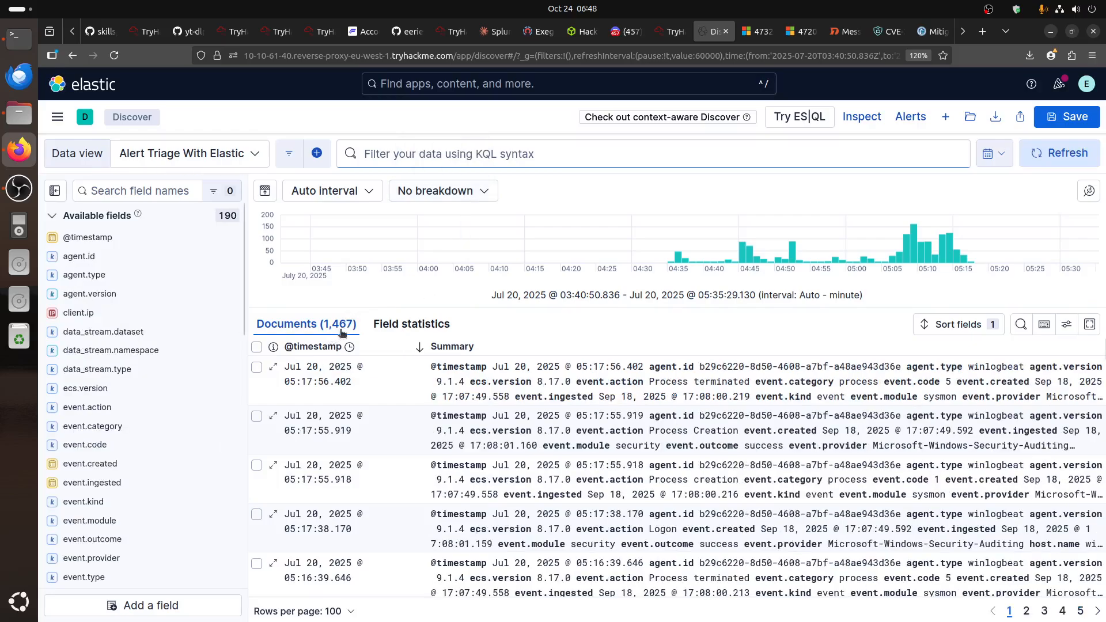
{"action": "key", "text": "ctrl+v"}
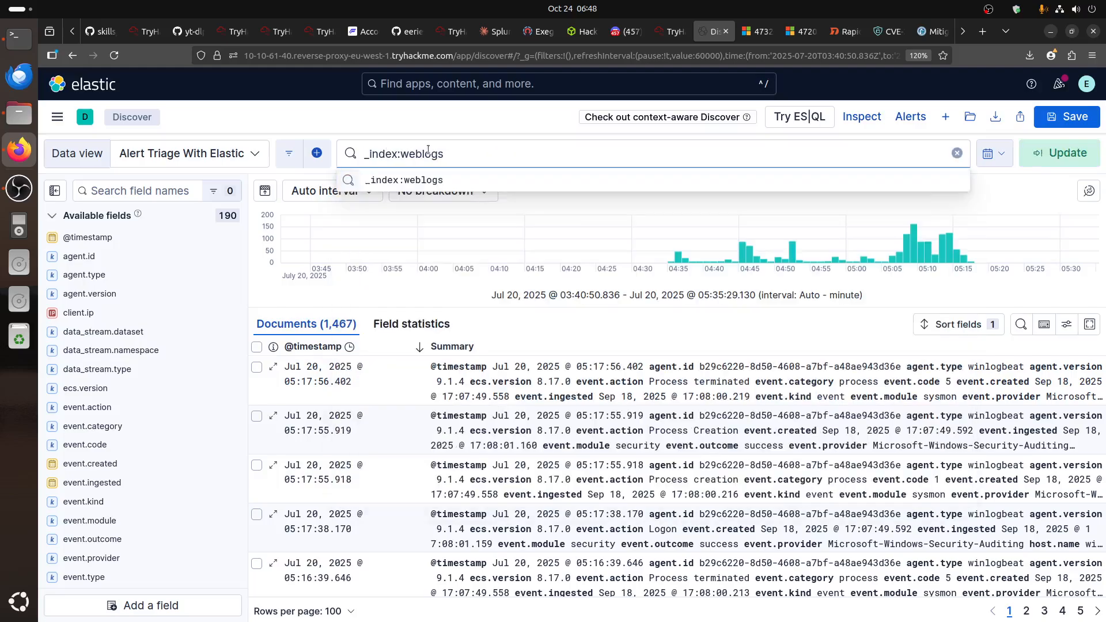
{"action": "key", "text": "Return"}
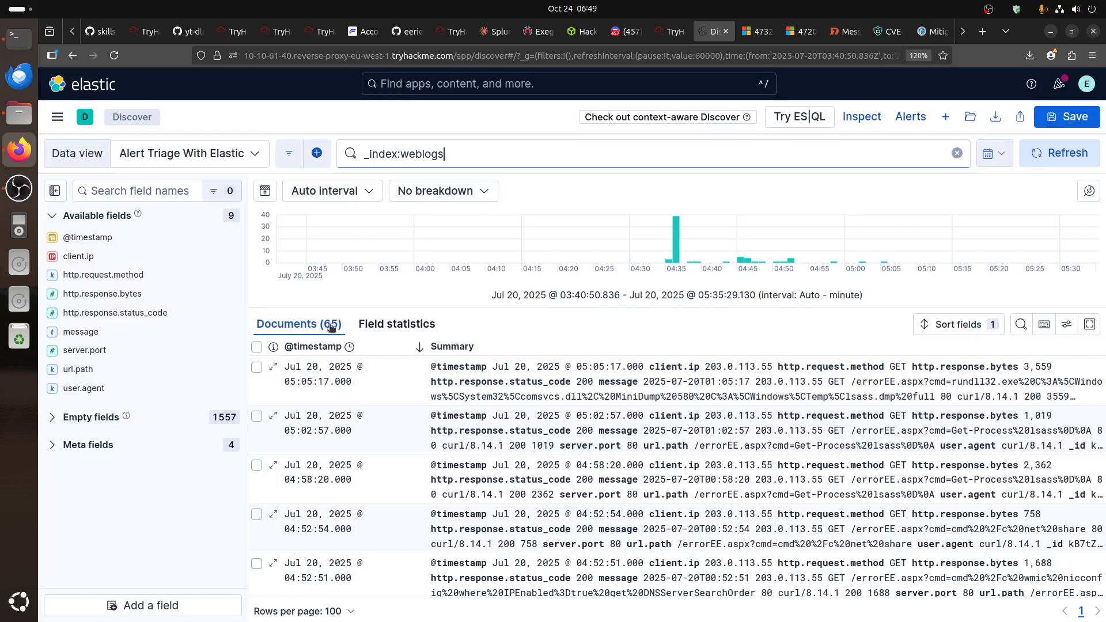
- Open Stack Monitoring in a new browser tab and return to the Discover tab
{"action": "left_click", "coordinate": [57, 117]}
{"action": "scroll", "coordinate": [107, 570], "scroll_direction": "down", "scroll_amount": 3}
{"action": "right_click", "coordinate": [104, 547]}
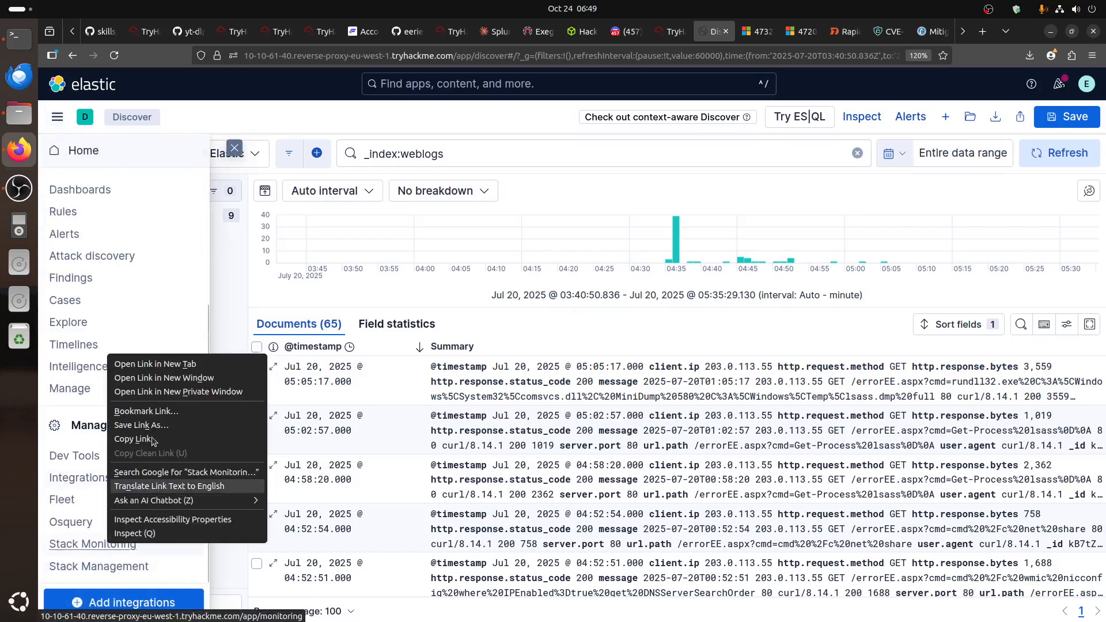
{"action": "left_click", "coordinate": [189, 365]}
{"action": "left_click", "coordinate": [57, 116]}
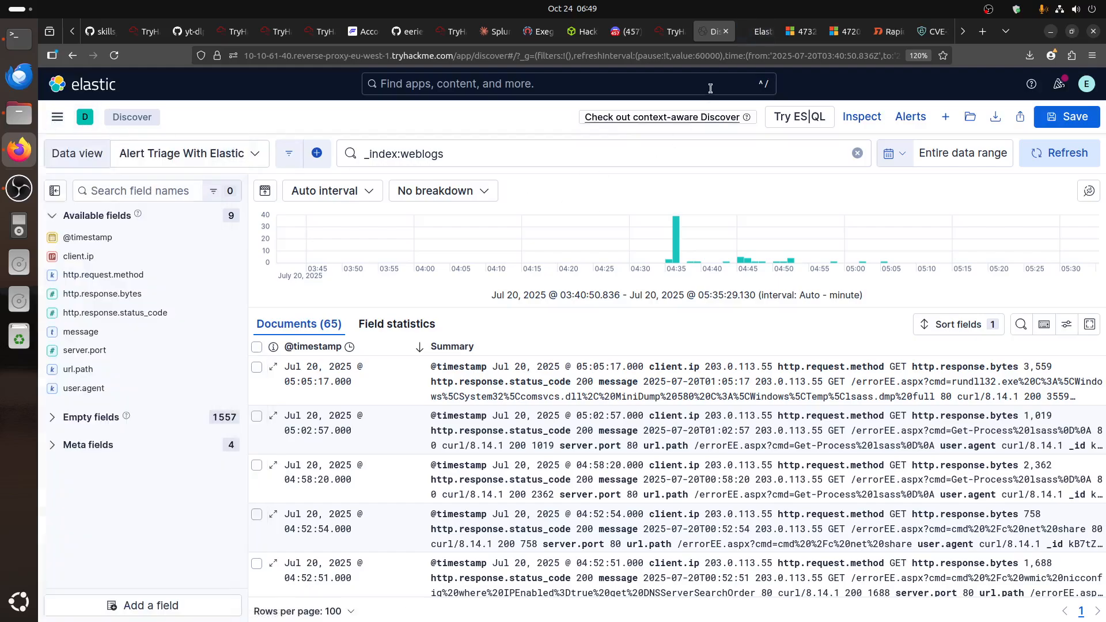
{"action": "left_click", "coordinate": [762, 32]}
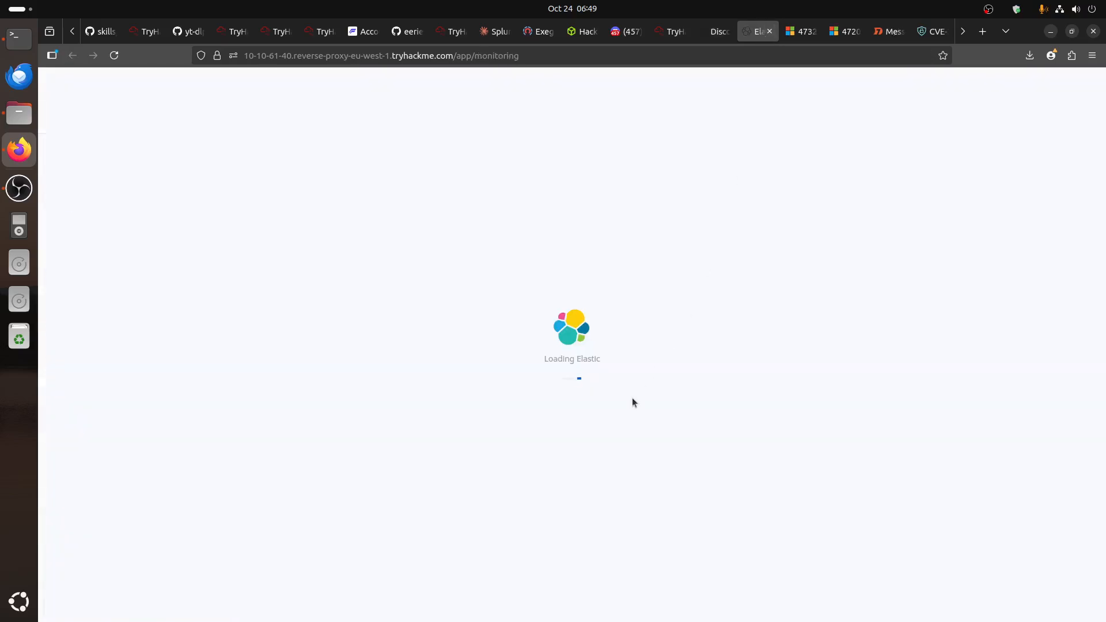
{"action": "left_click", "coordinate": [717, 33]}
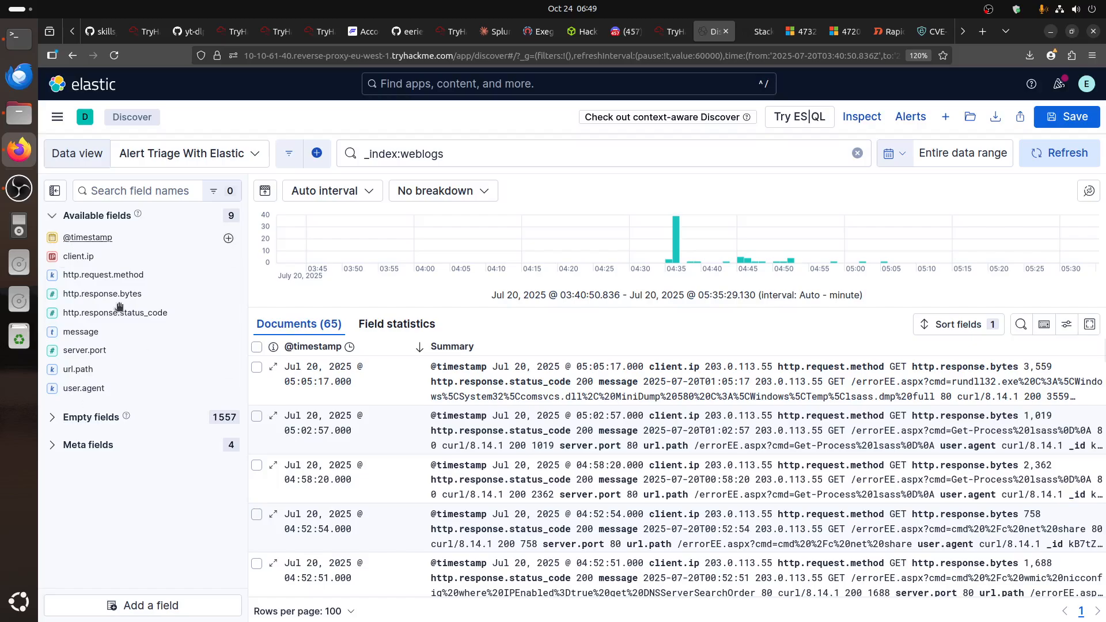
- Expand the meta fields and examine the top values of the url.path field
{"action": "left_click", "coordinate": [53, 446]}
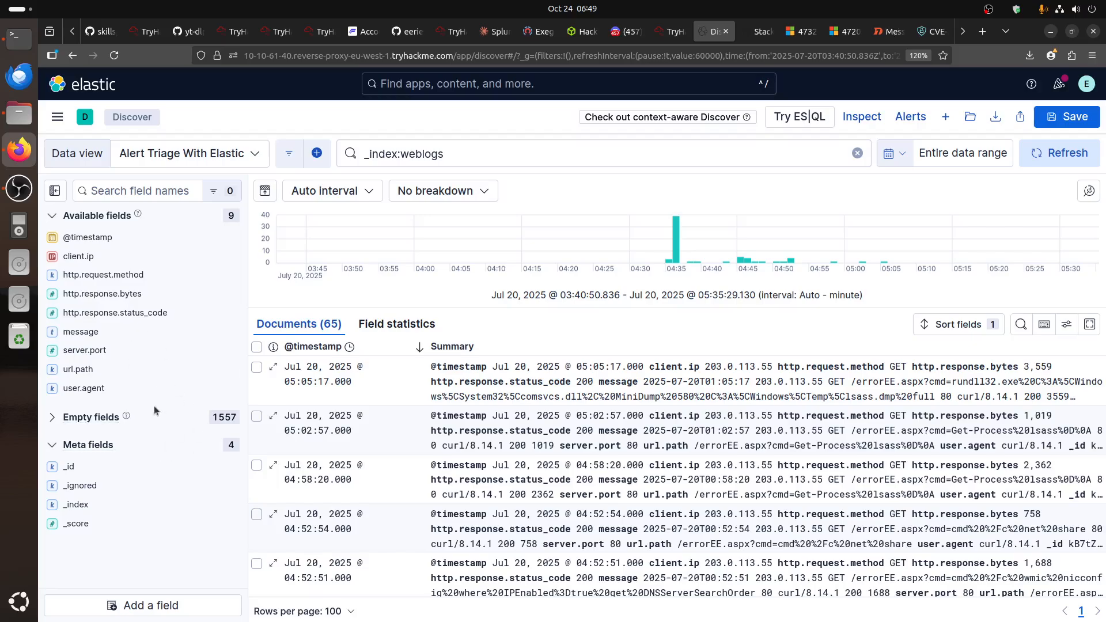
{"action": "left_click", "coordinate": [80, 370]}
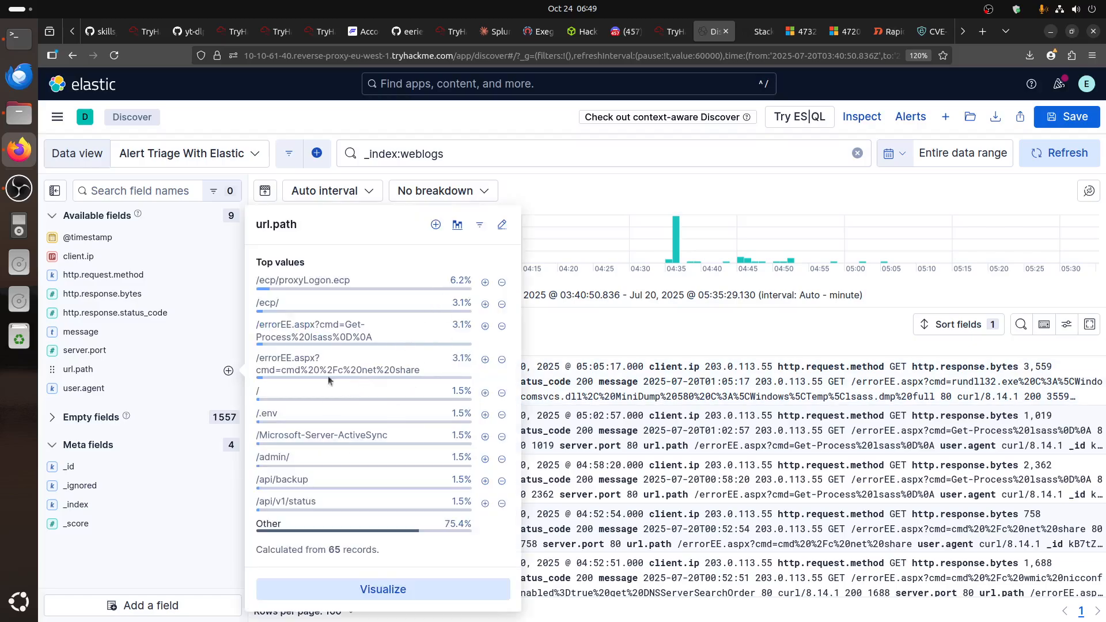
{"action": "left_click", "coordinate": [182, 542]}
- In the Stack Monitoring tab, go to Index Management under Stack Management and view the weblogs index overview
{"action": "left_click", "coordinate": [760, 31]}
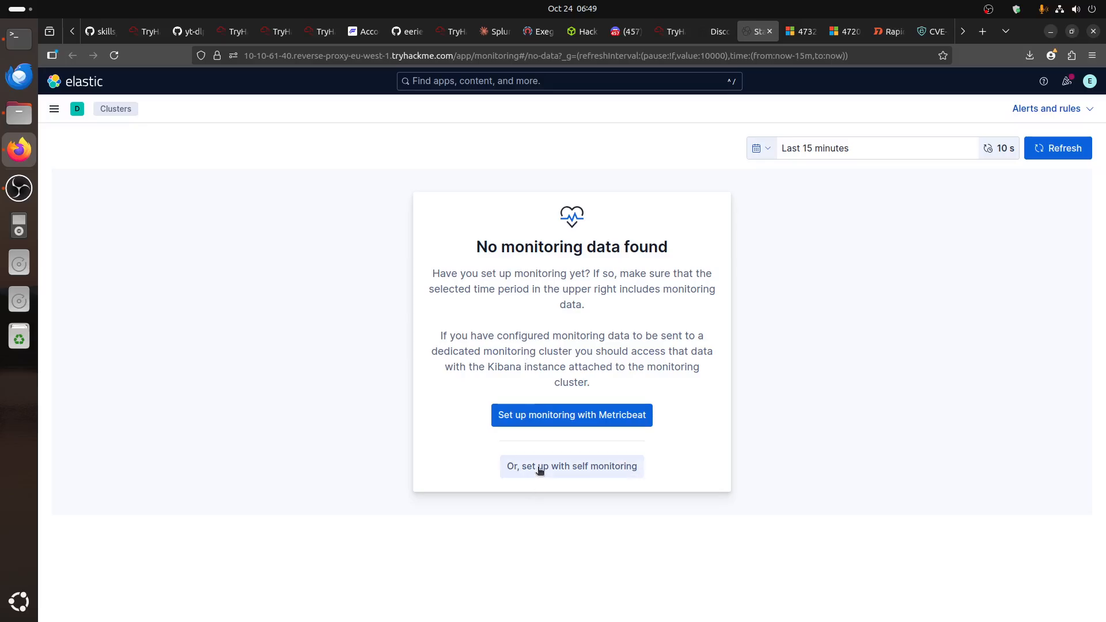
{"action": "left_click", "coordinate": [54, 109]}
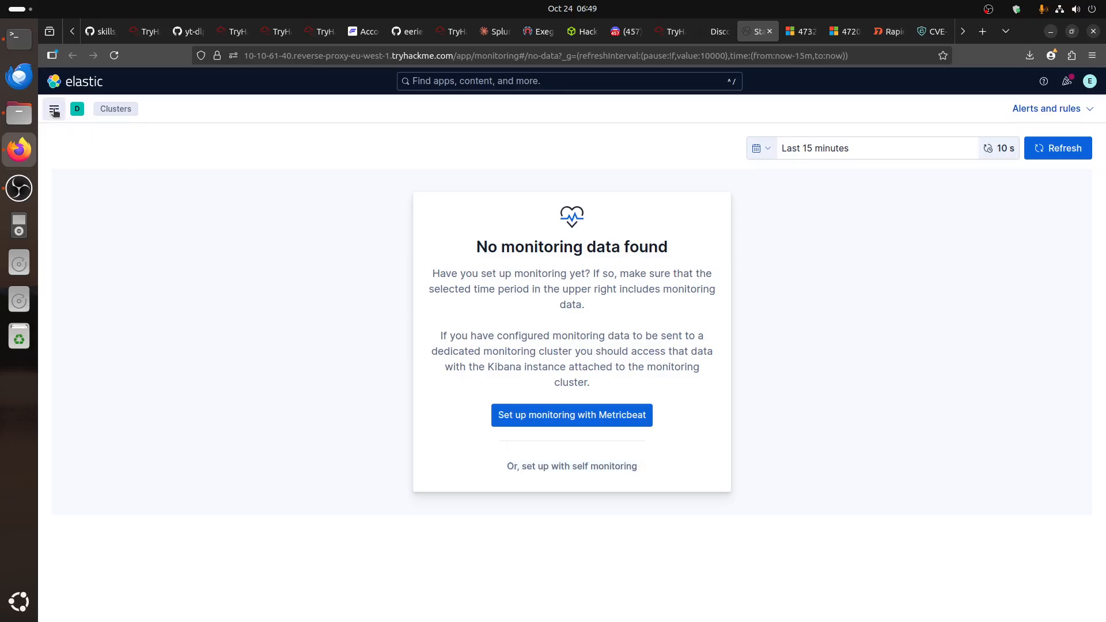
{"action": "scroll", "coordinate": [104, 403], "scroll_direction": "down", "scroll_amount": 2}
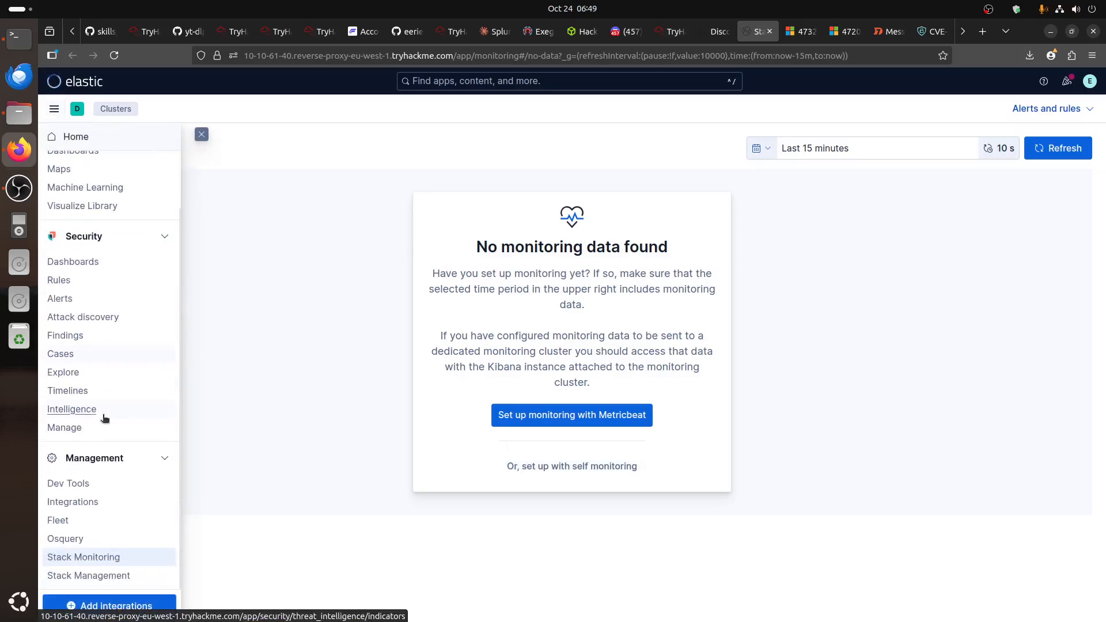
{"action": "left_click", "coordinate": [102, 576]}
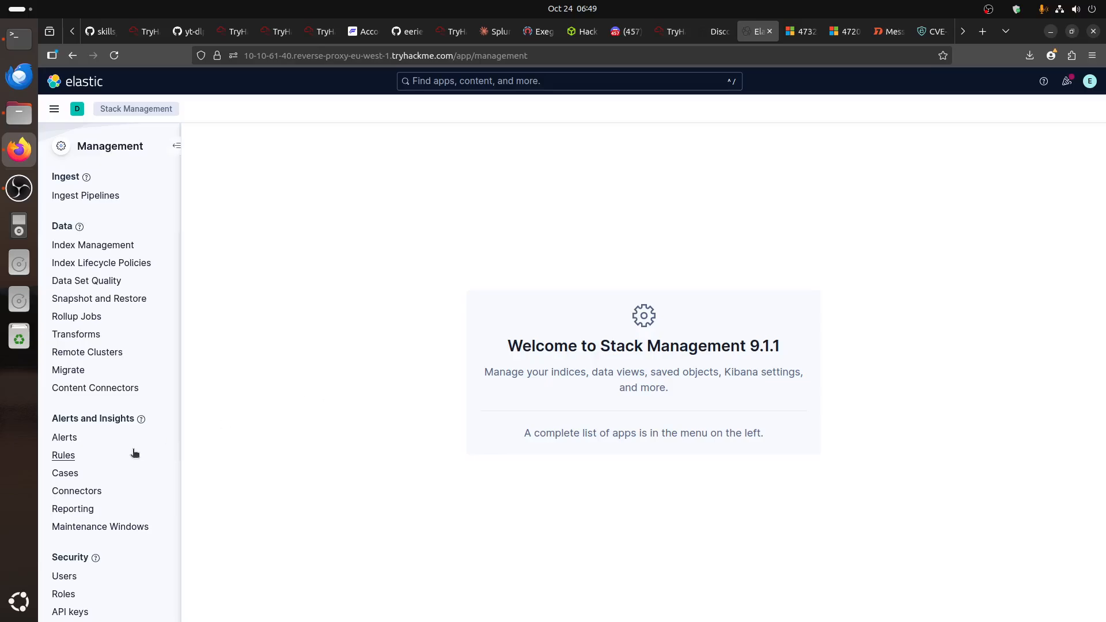
{"action": "left_click", "coordinate": [94, 246]}
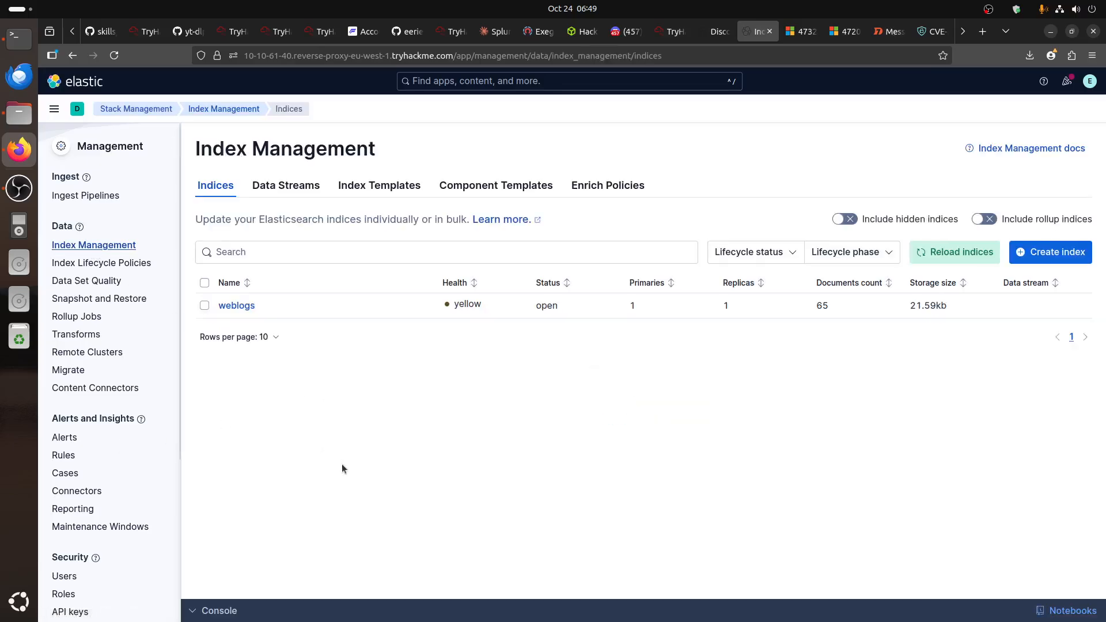
{"action": "left_click", "coordinate": [241, 305]}
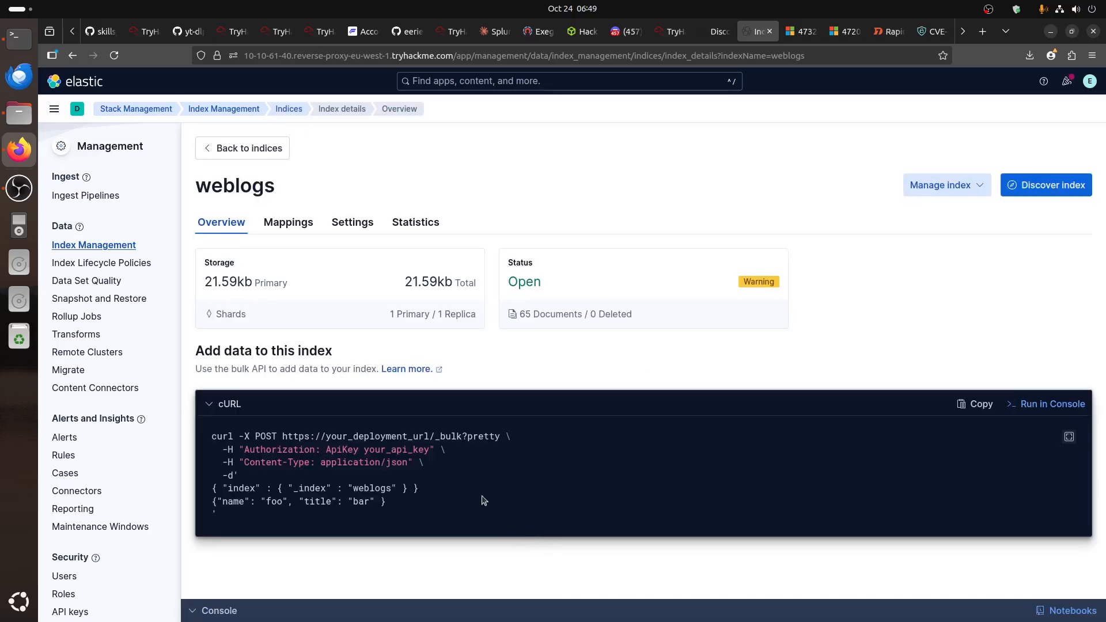
- Recheck the Task 2 log count question and clear the query in Discover to list all logs
{"action": "left_click", "coordinate": [719, 32]}
{"action": "left_click", "coordinate": [673, 31]}
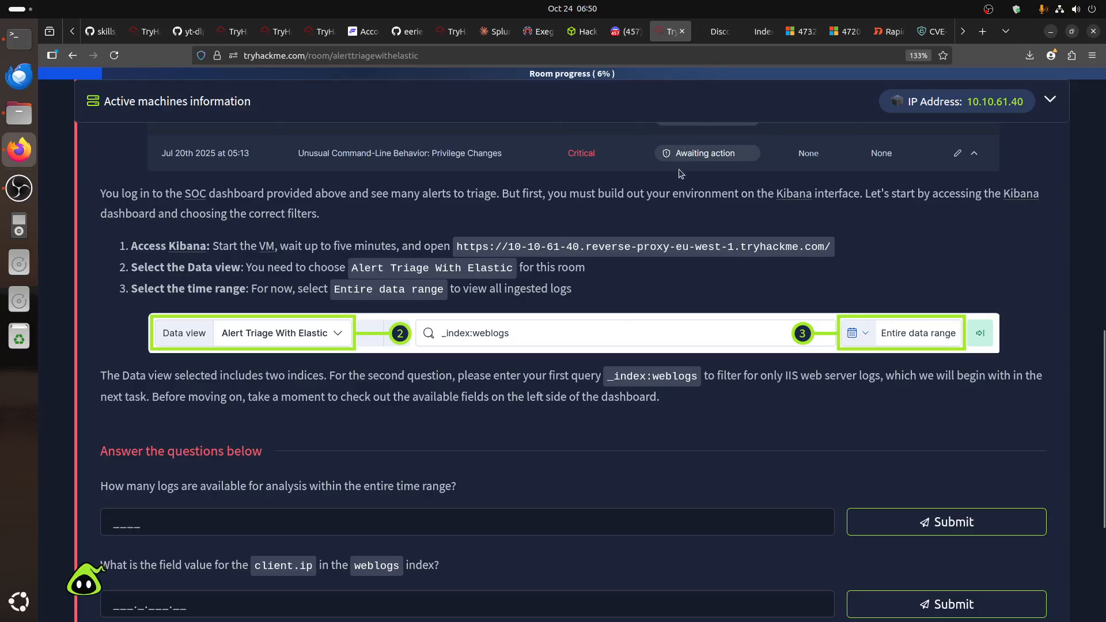
{"action": "left_click", "coordinate": [717, 31]}
{"action": "left_click", "coordinate": [398, 154]}
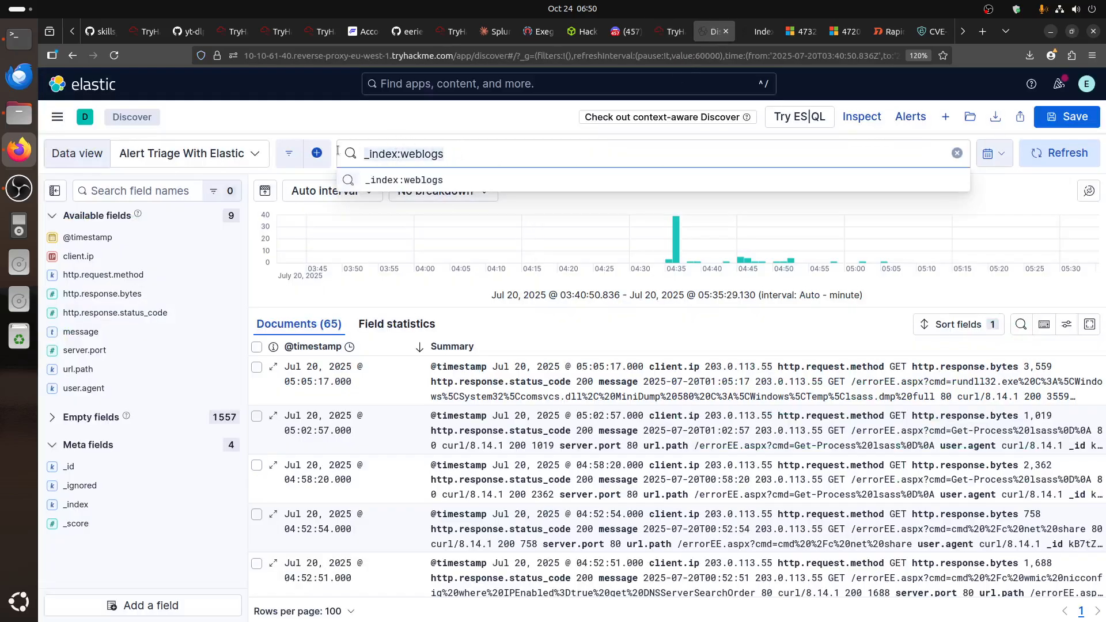
{"action": "key", "text": "ctrl+a"}
{"action": "key", "text": "BackSpace"}
{"action": "key", "text": "Return"}
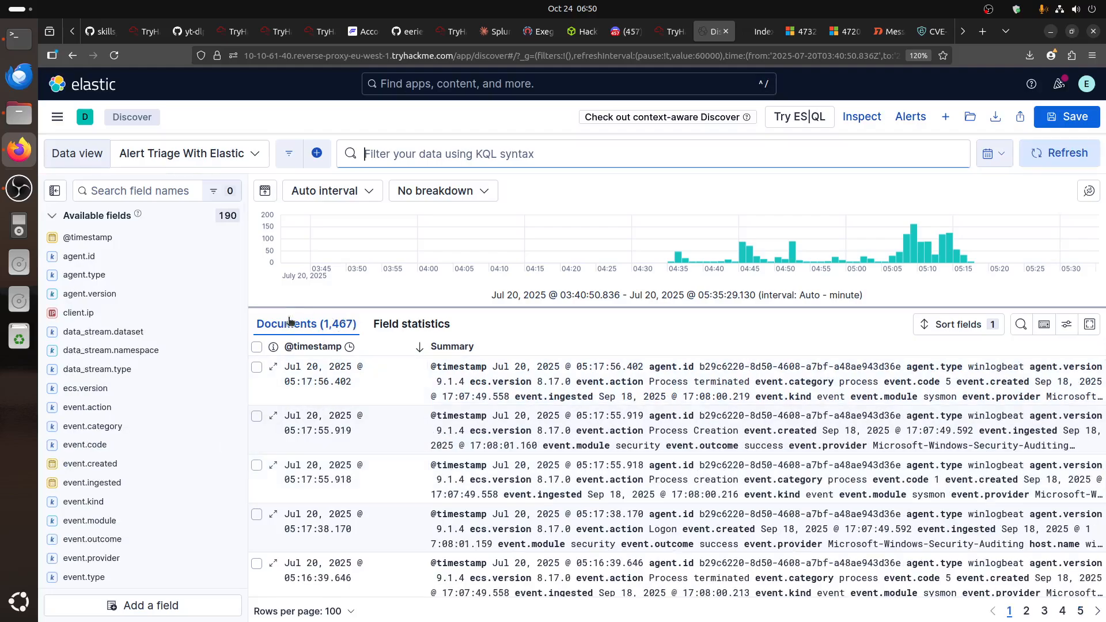
- Submit 1467 in the TryHackMe room as the number of logs available within the entire time range
{"action": "left_click", "coordinate": [674, 32]}
{"action": "left_click", "coordinate": [193, 519]}
{"action": "type", "text": "1467"}
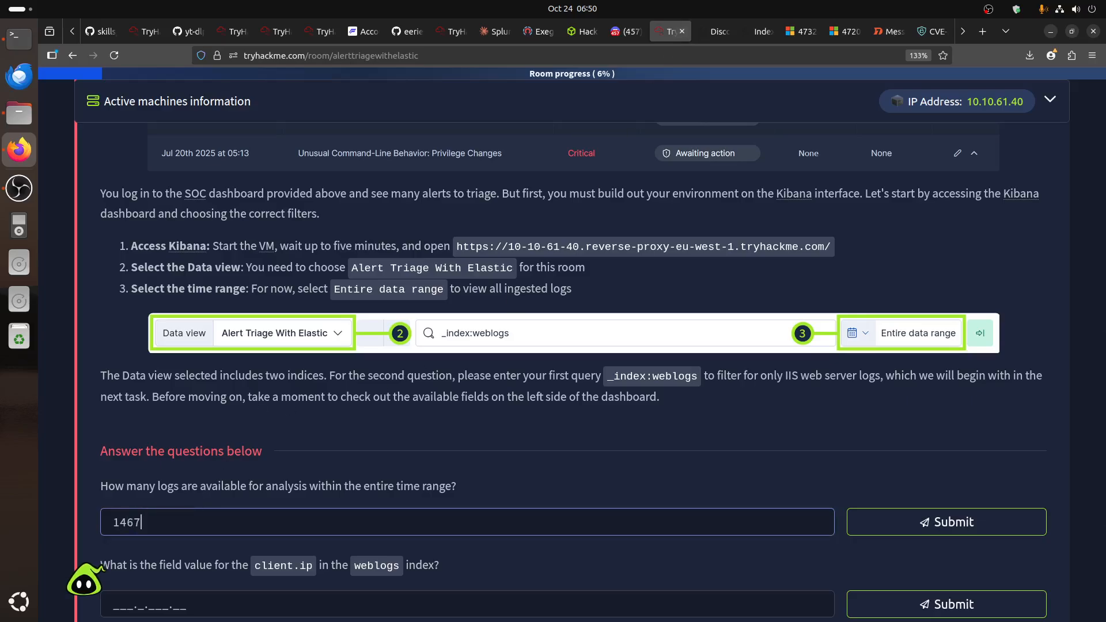
{"action": "left_click", "coordinate": [979, 522]}
{"action": "scroll", "coordinate": [830, 459], "scroll_direction": "down", "scroll_amount": 4}
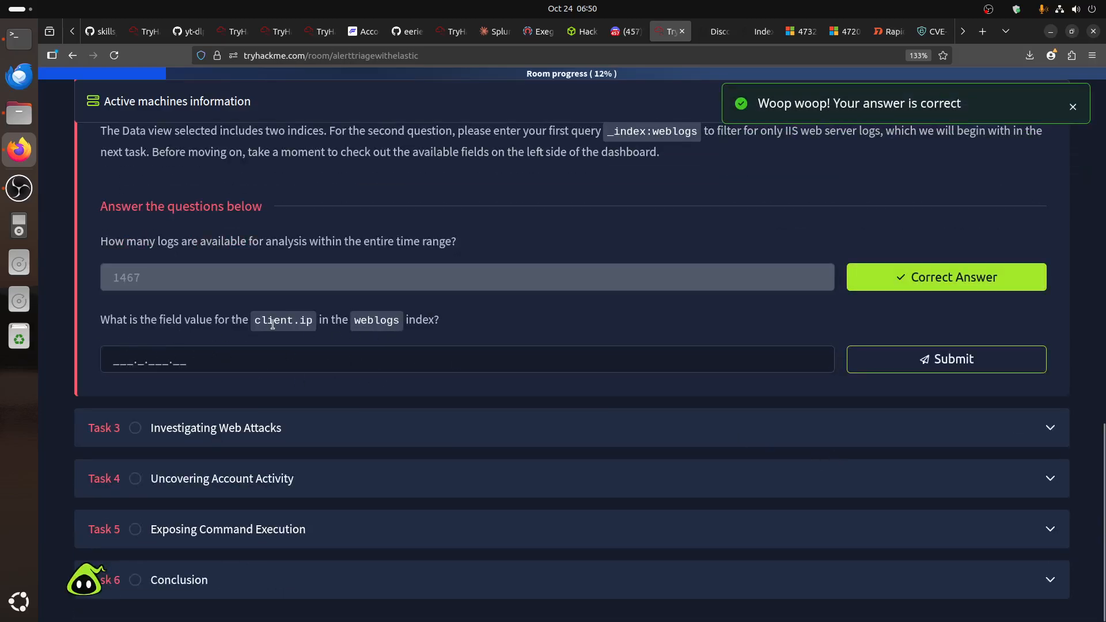
- In Discover, filter the logs with the query _index:weblogs and show the top values of the client.ip field
{"action": "left_click", "coordinate": [718, 31]}
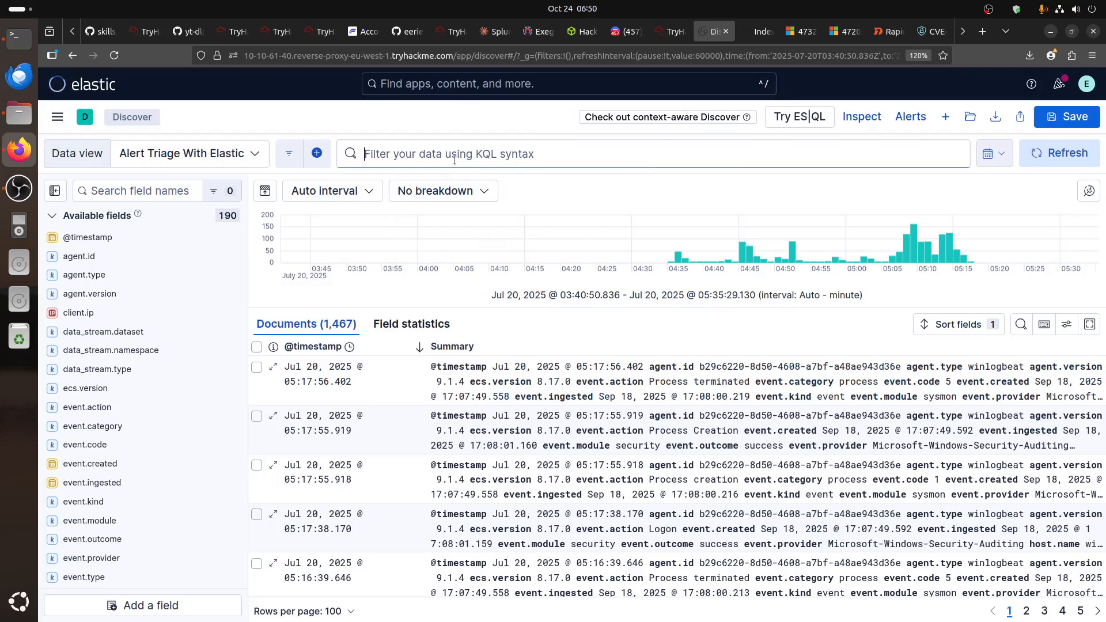
{"action": "type", "text": "_index:weblogs"}
{"action": "key", "text": "Return"}
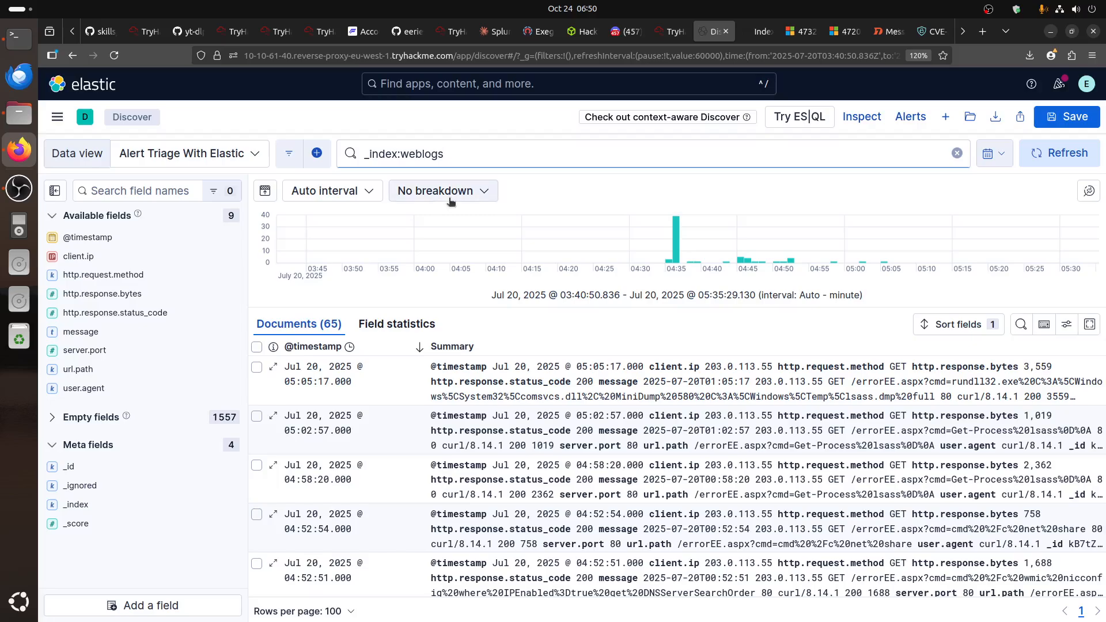
{"action": "left_click", "coordinate": [81, 259]}
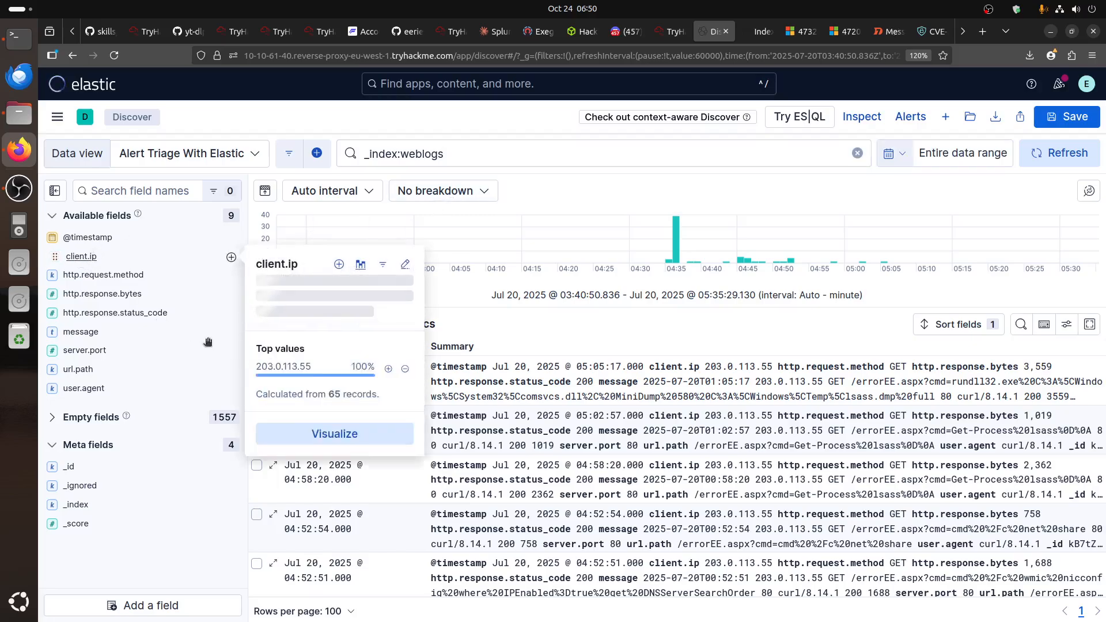
{"action": "left_click", "coordinate": [73, 259]}
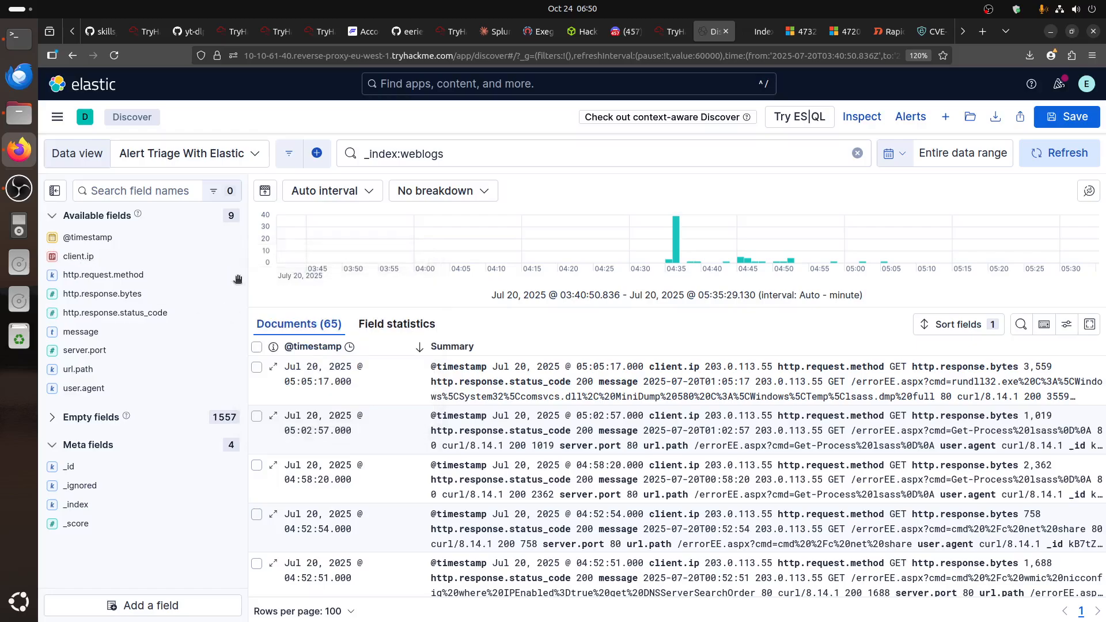
{"action": "left_click", "coordinate": [86, 257]}
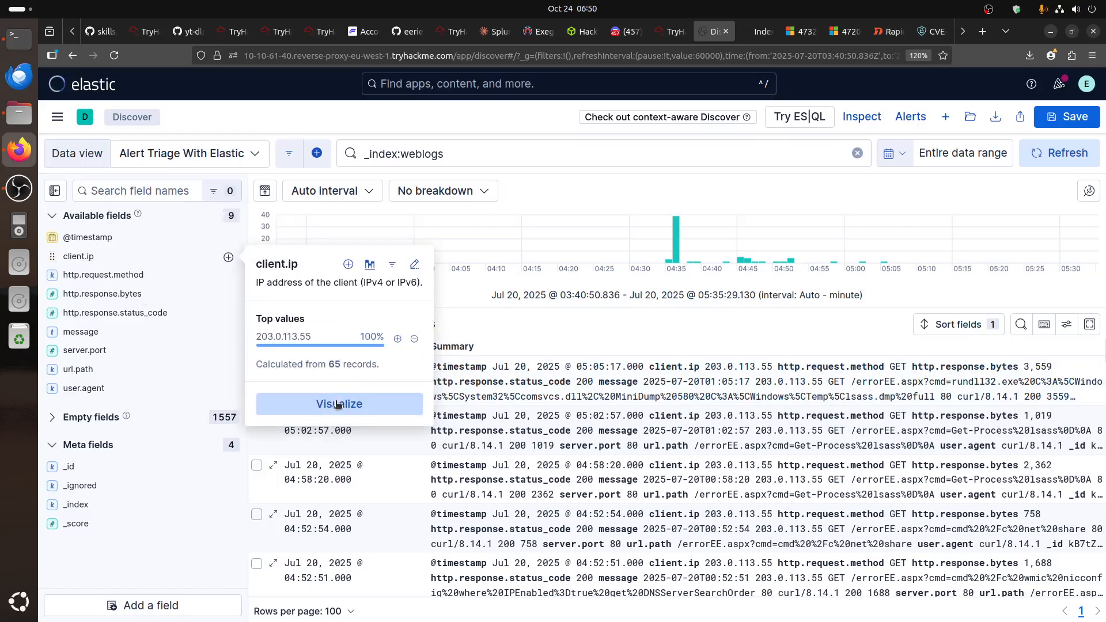
- Copy 203.0.113.55 from the client.ip top values and submit it in the TryHackMe room as the second Task 2 answer
{"action": "left_click_drag", "start_coordinate": [270, 334], "coordinate": [255, 336]}
{"action": "key", "text": "ctrl+c"}
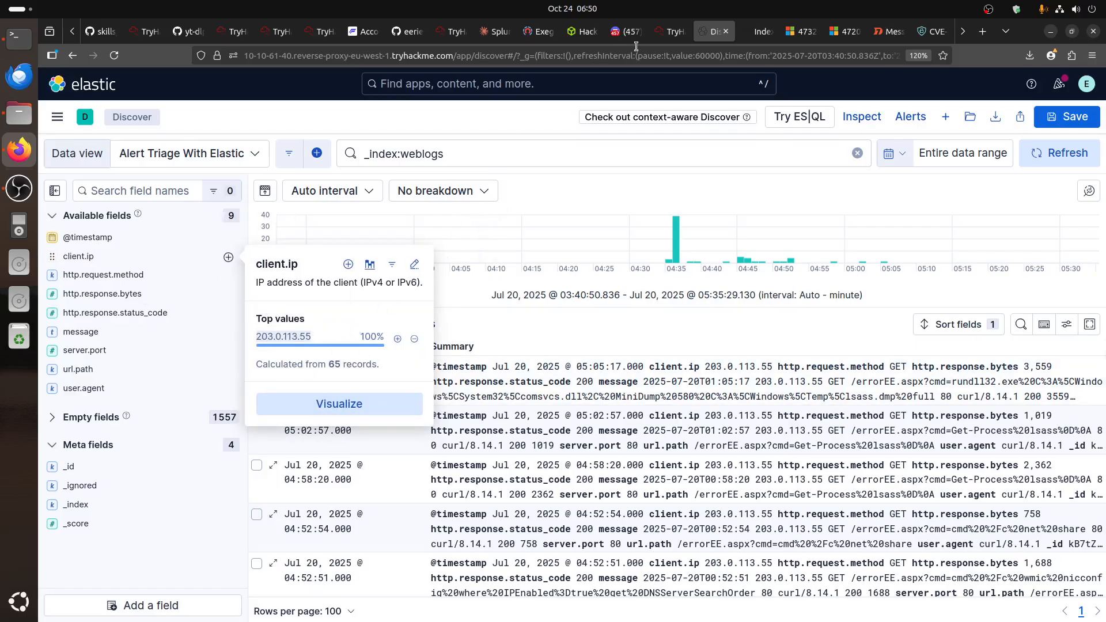
{"action": "left_click", "coordinate": [671, 31]}
{"action": "left_click", "coordinate": [284, 360]}
{"action": "key", "text": "ctrl+v"}
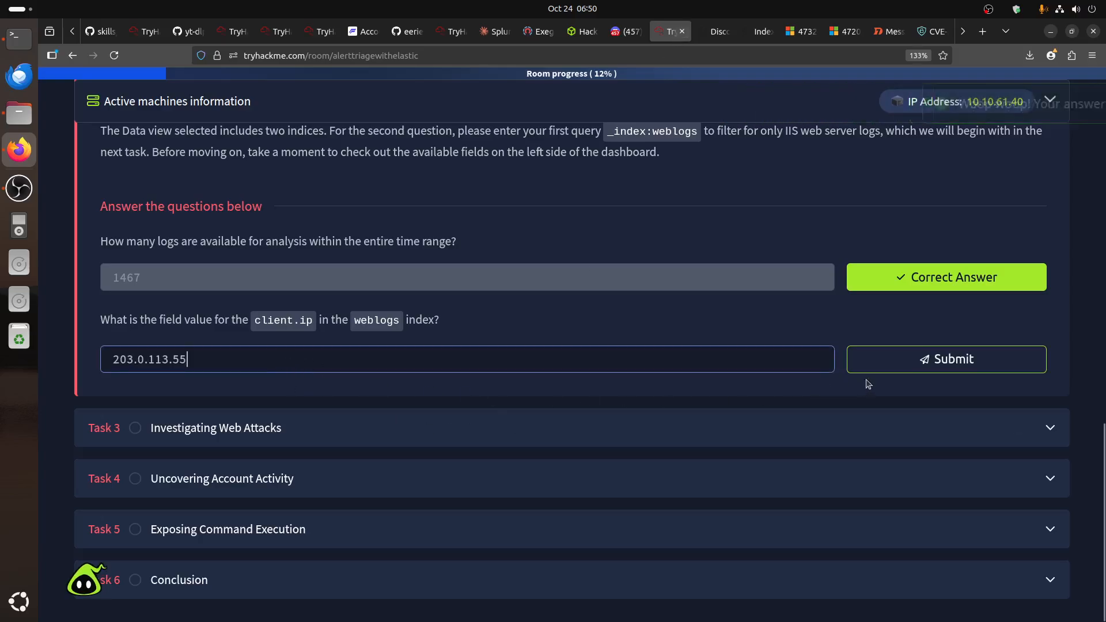
{"action": "key", "text": "Return"}
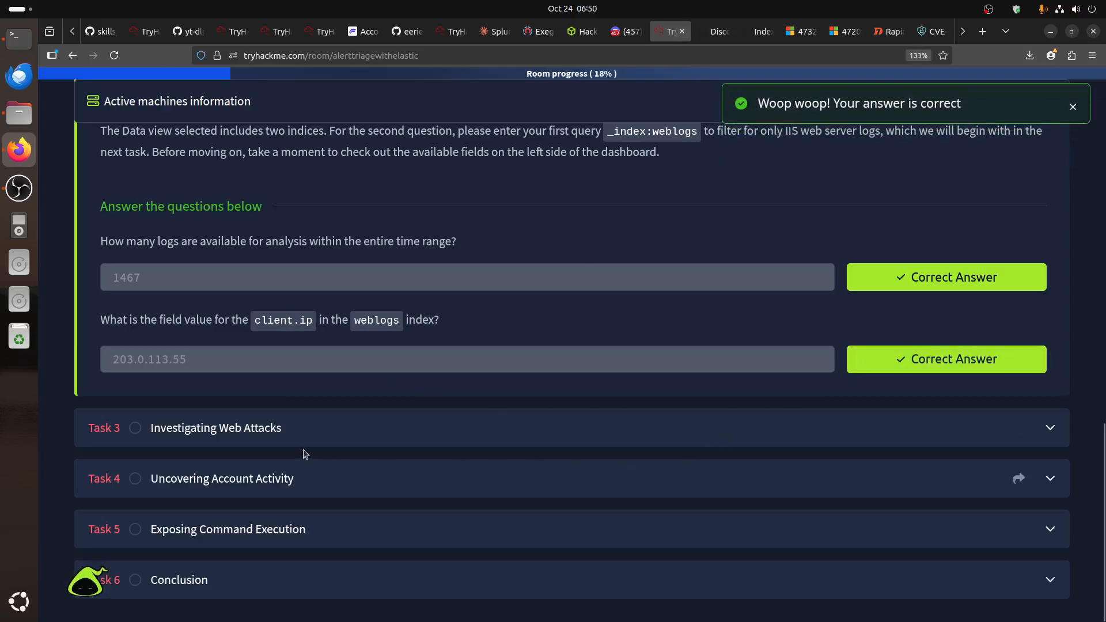
- Open Task 3, Investigating Web Attacks, and select the suggested query that combines the weblogs index, client IP and POST method for copying
{"action": "left_click", "coordinate": [313, 433]}
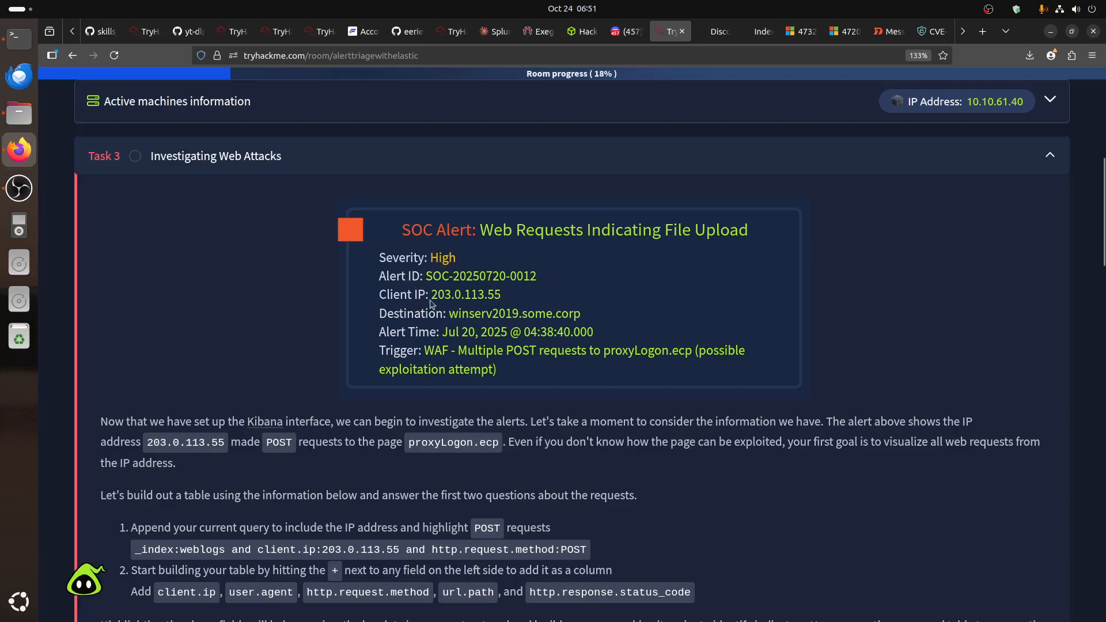
{"action": "left_click", "coordinate": [708, 32]}
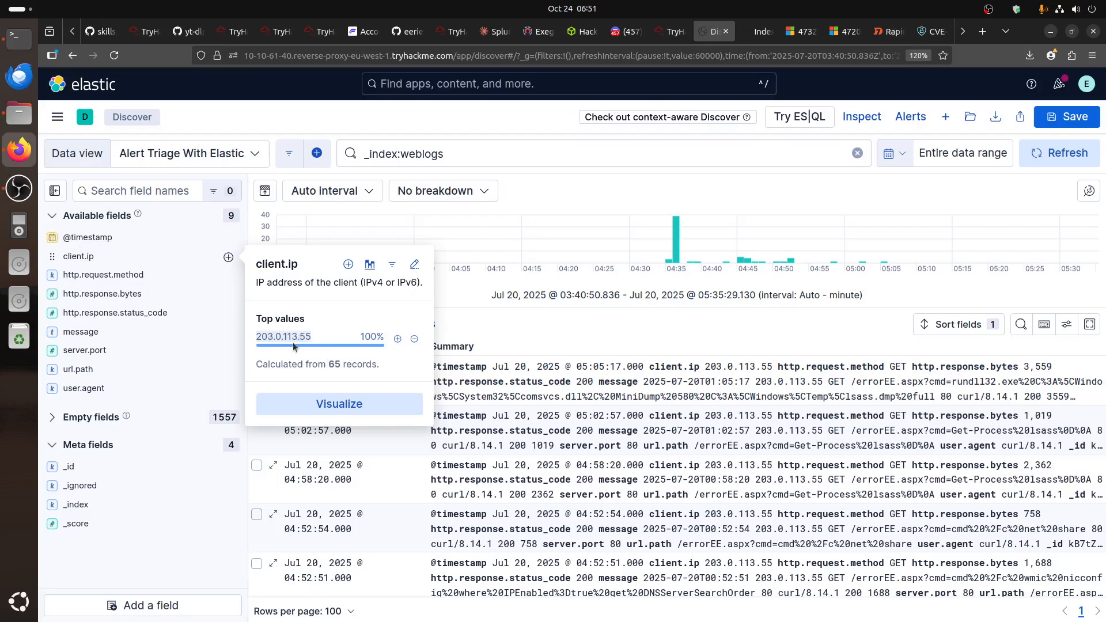
{"action": "left_click", "coordinate": [519, 123]}
{"action": "left_click", "coordinate": [671, 33]}
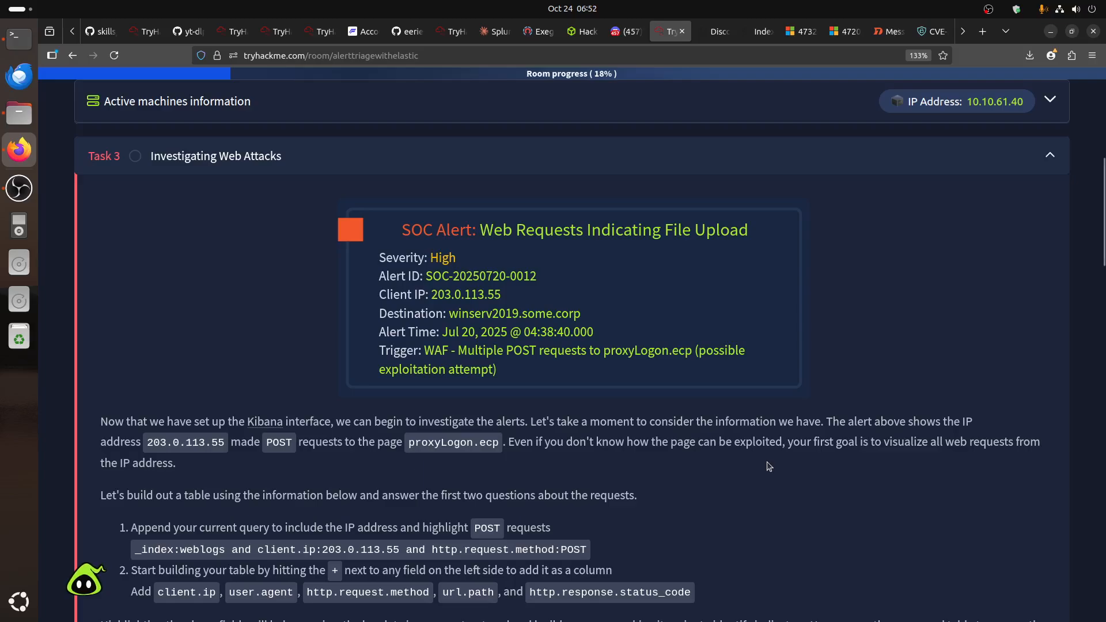
{"action": "scroll", "coordinate": [770, 467], "scroll_direction": "down", "scroll_amount": 3}
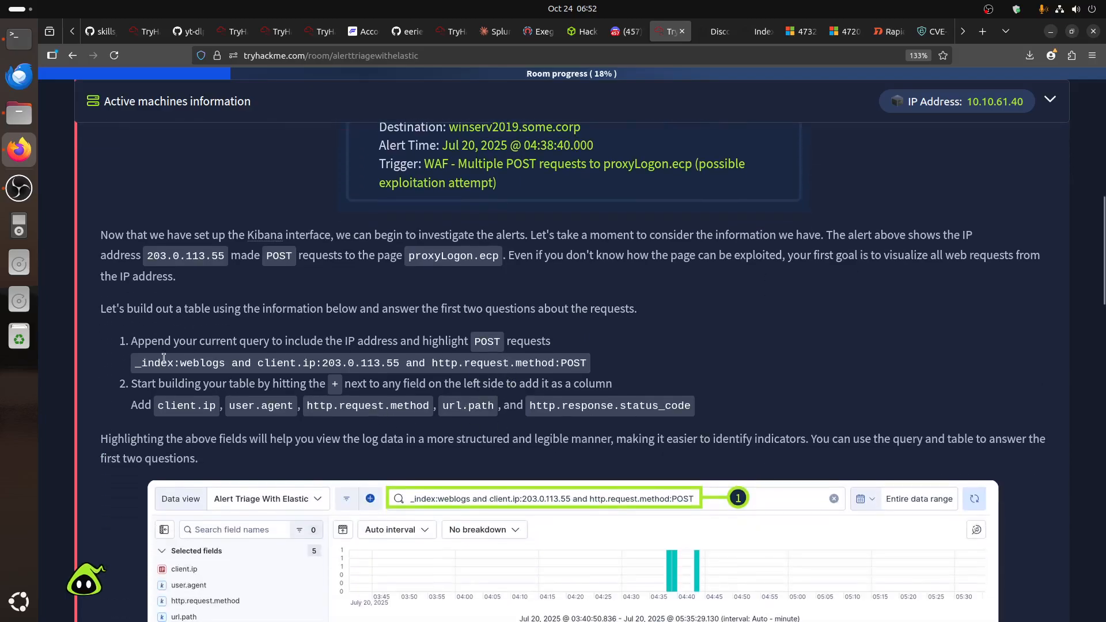
{"action": "left_click_drag", "start_coordinate": [141, 363], "coordinate": [222, 363]}
{"action": "triple_click", "coordinate": [223, 363]}
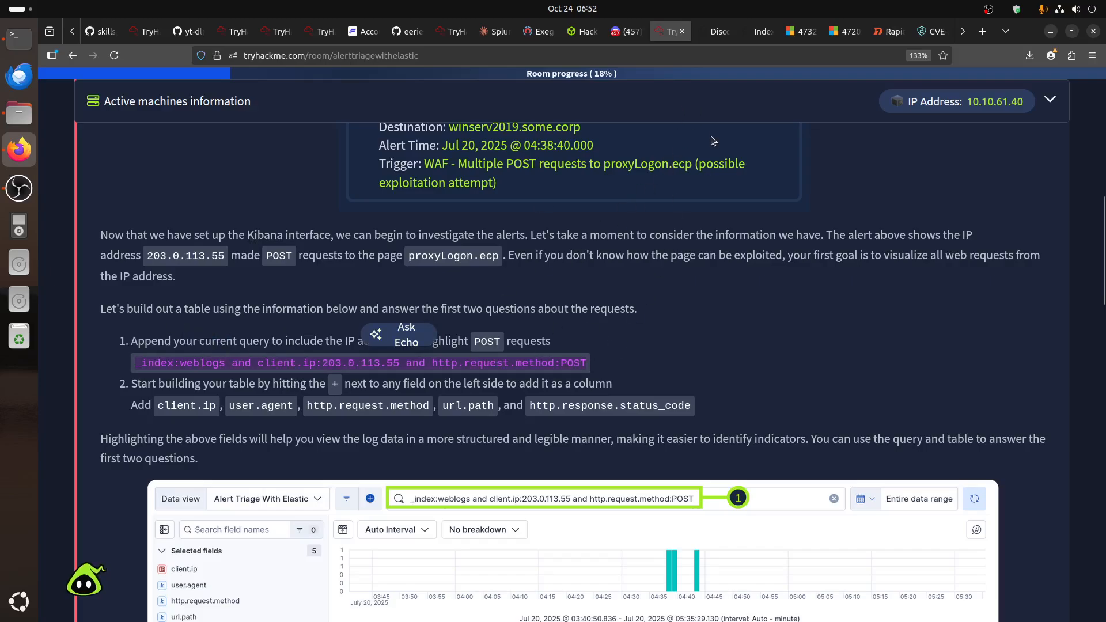
- In Discover, try client.ip as a table column and remove it from the selected fields
{"action": "left_click", "coordinate": [715, 33]}
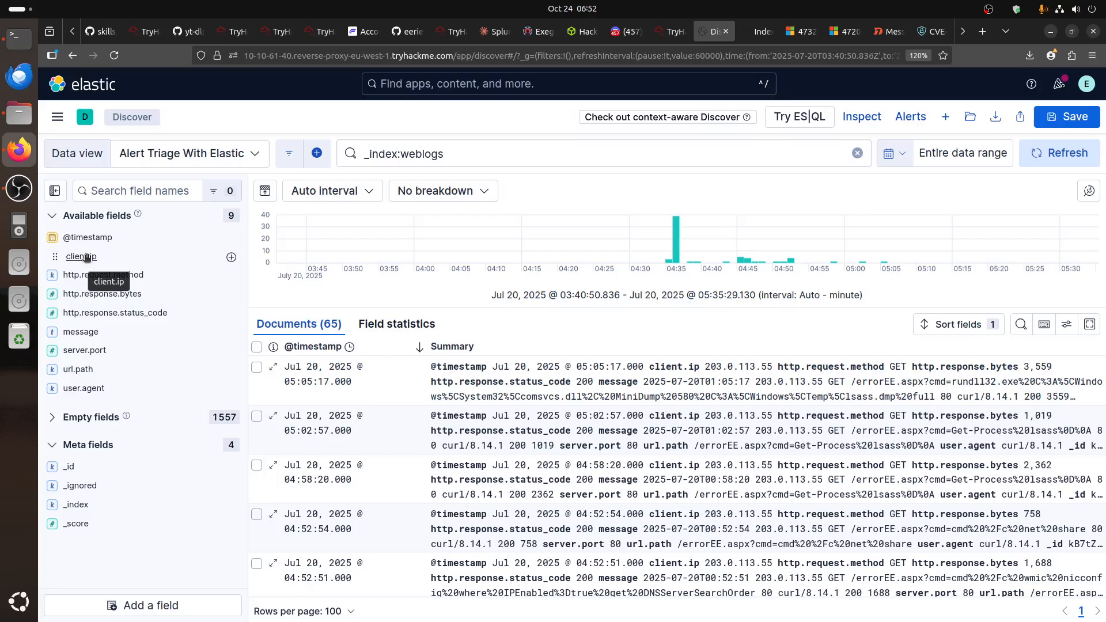
{"action": "left_click", "coordinate": [85, 258]}
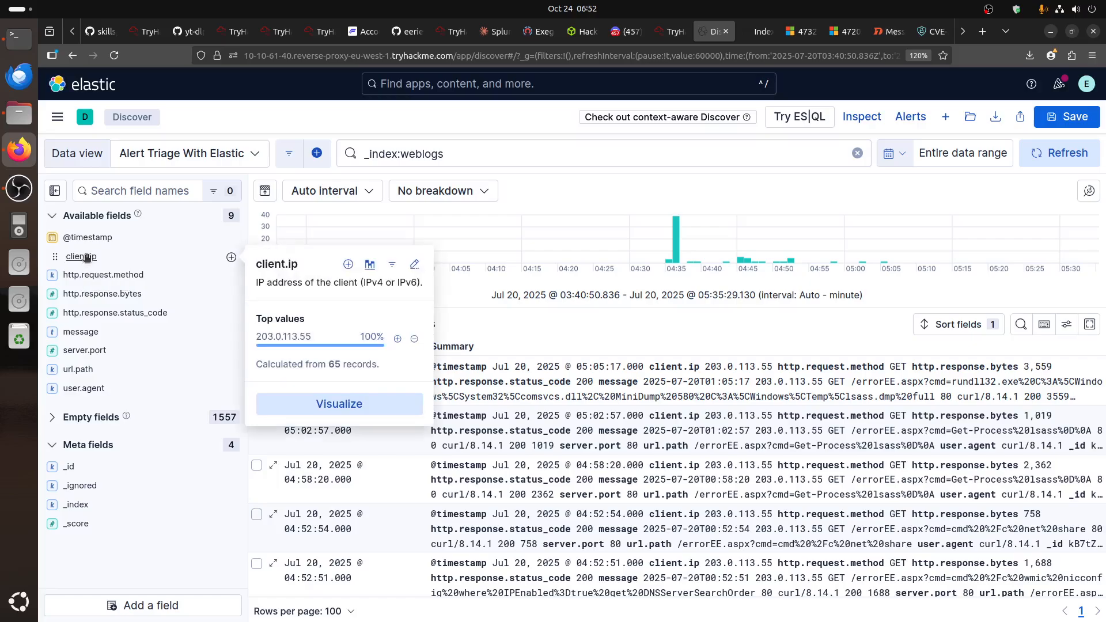
{"action": "left_click", "coordinate": [348, 265]}
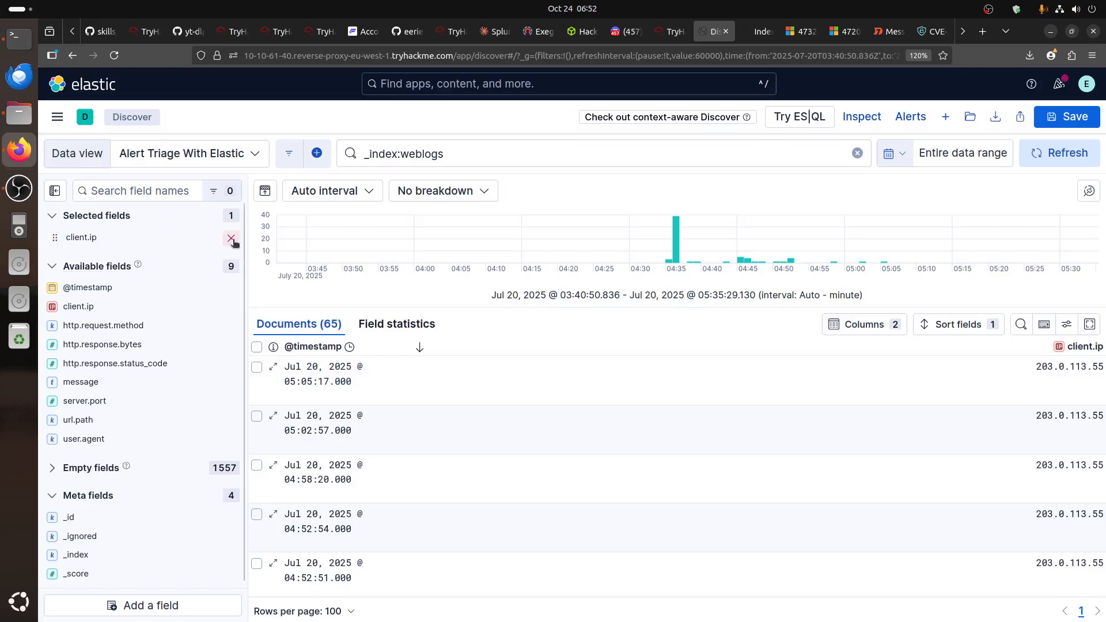
{"action": "left_click", "coordinate": [229, 238]}
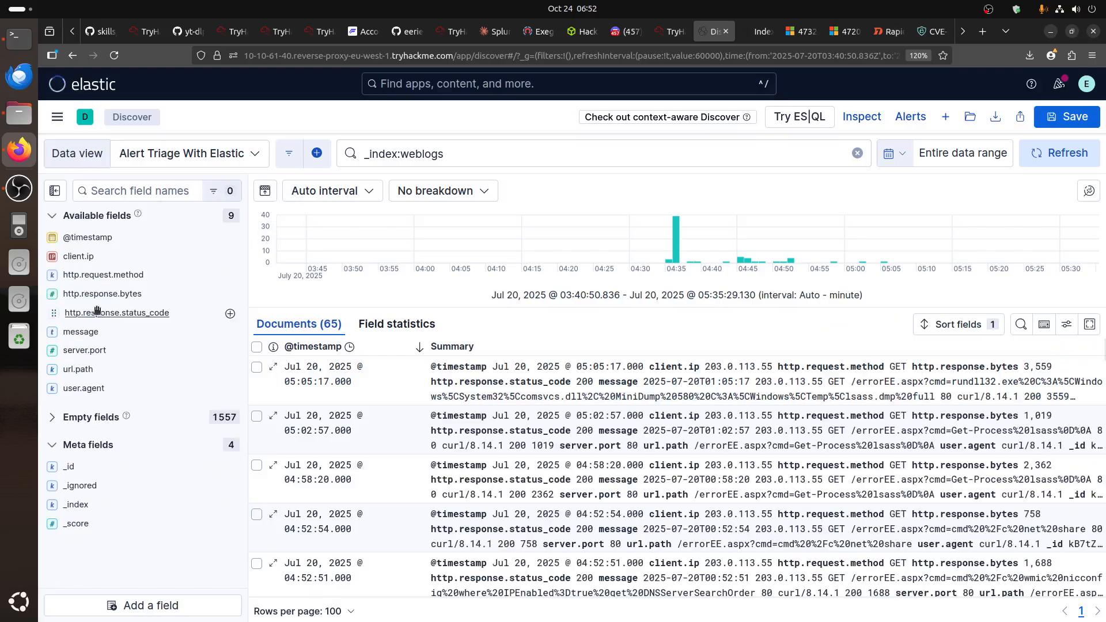
- Try filtering for client.ip being present and for its value 203.0.113.55, removing each filter again
{"action": "left_click", "coordinate": [80, 256]}
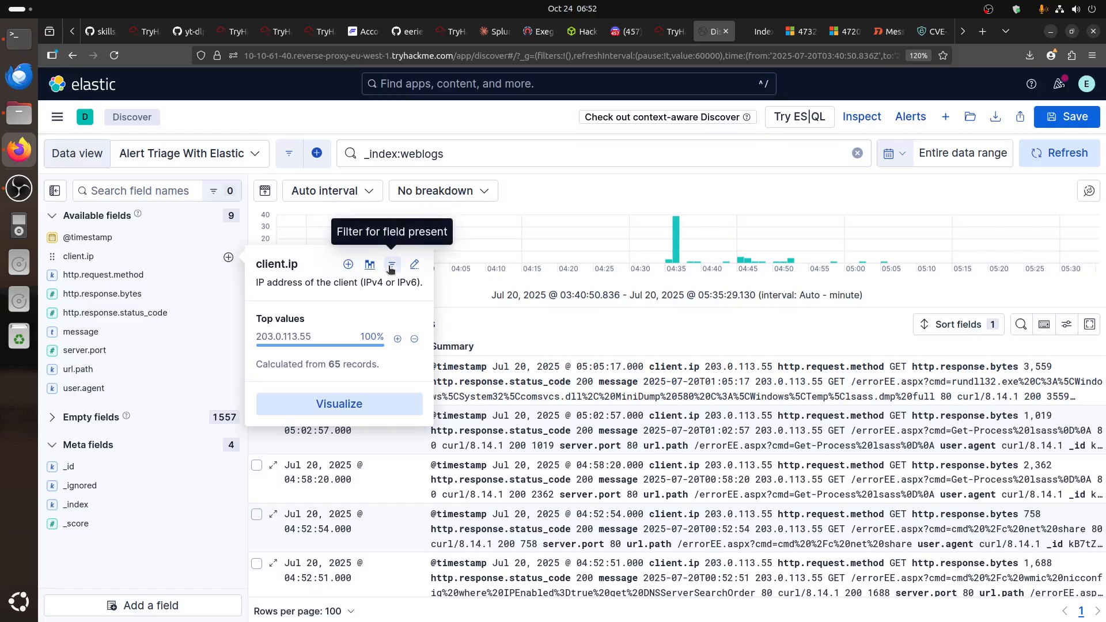
{"action": "left_click", "coordinate": [391, 266]}
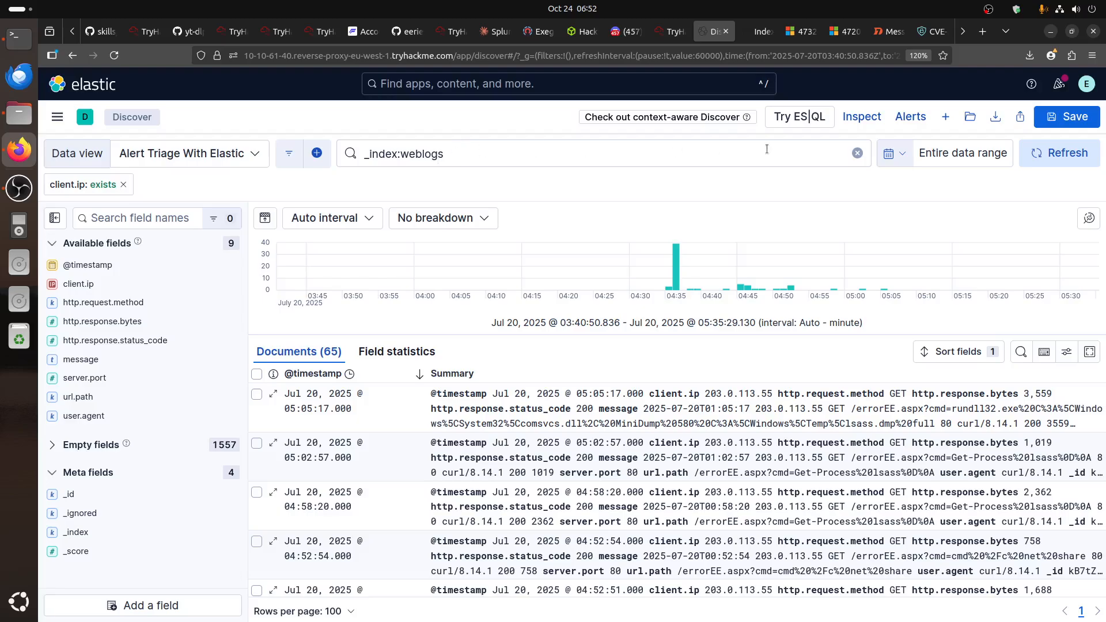
{"action": "left_click", "coordinate": [124, 185]}
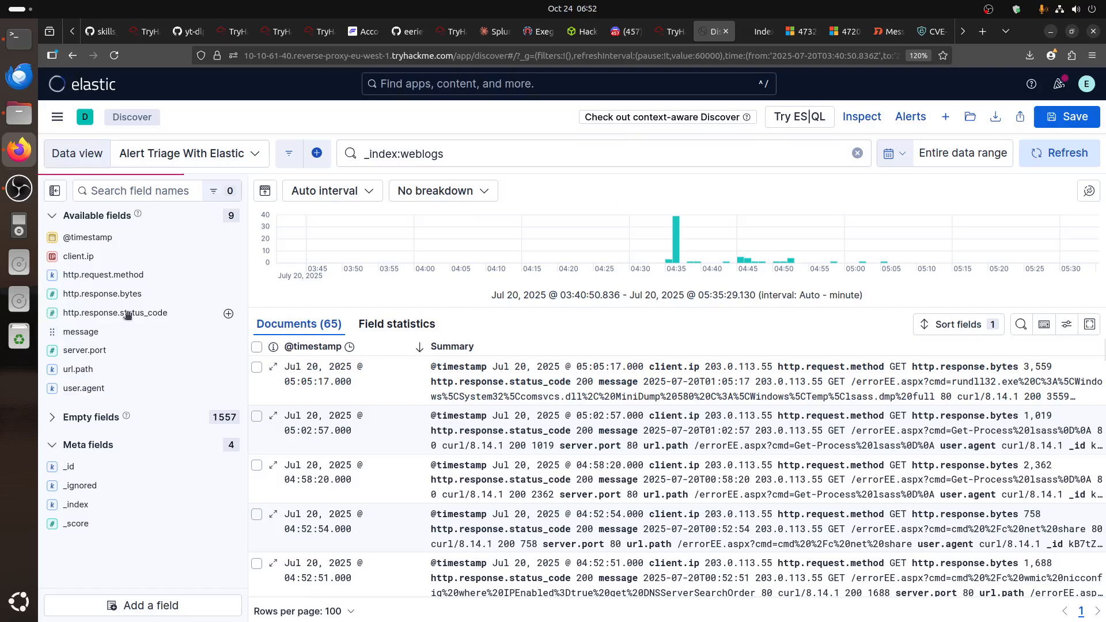
{"action": "left_click", "coordinate": [76, 256]}
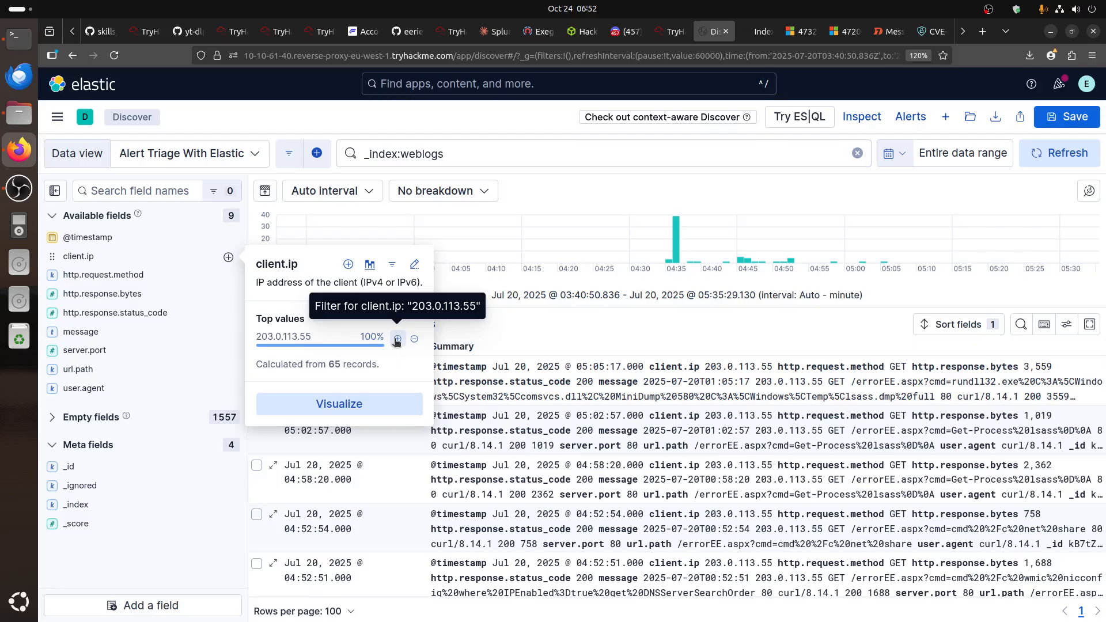
{"action": "left_click", "coordinate": [397, 340]}
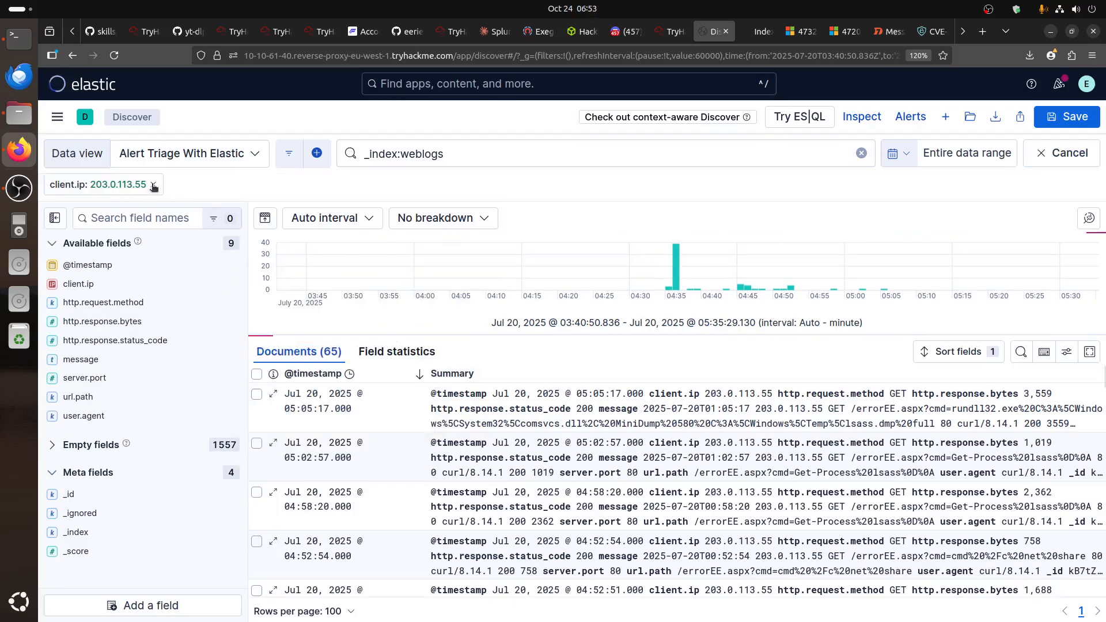
{"action": "left_click", "coordinate": [78, 256]}
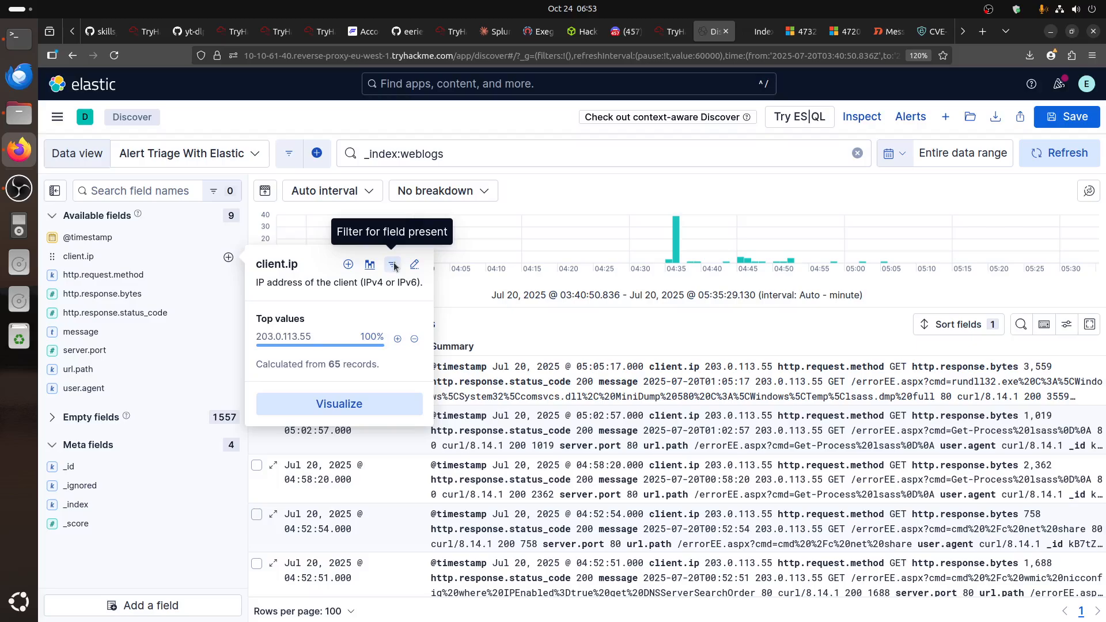
{"action": "left_click", "coordinate": [393, 265]}
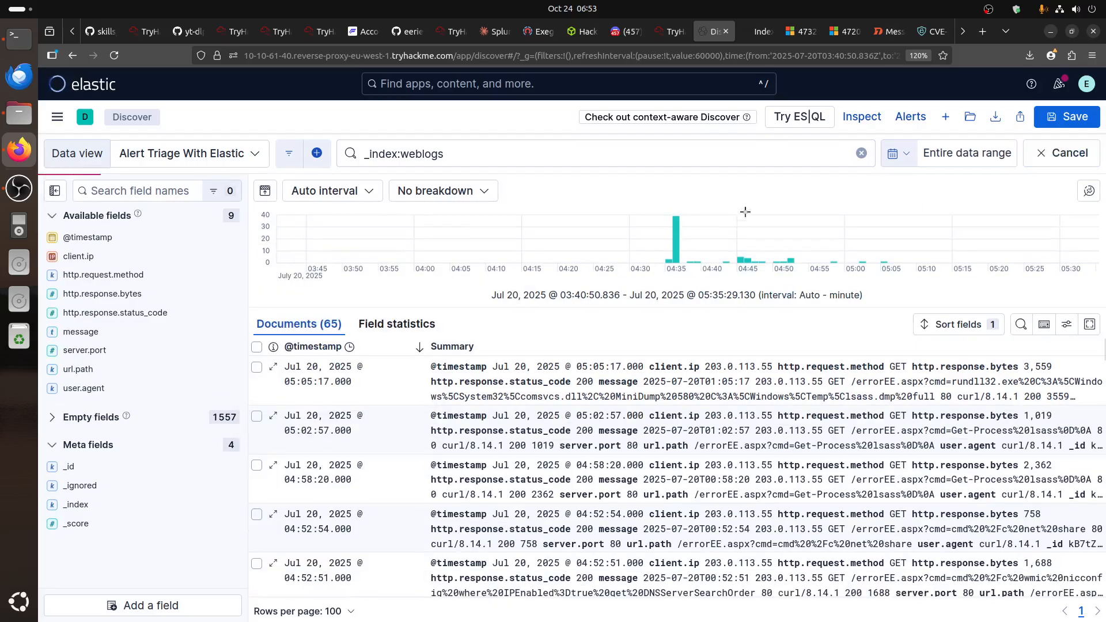
- Replace the Discover query with _index:weblogs and client.ip:203.0.113.55 and http.request.method:POST, review its parts and run it
{"action": "left_click", "coordinate": [667, 35]}
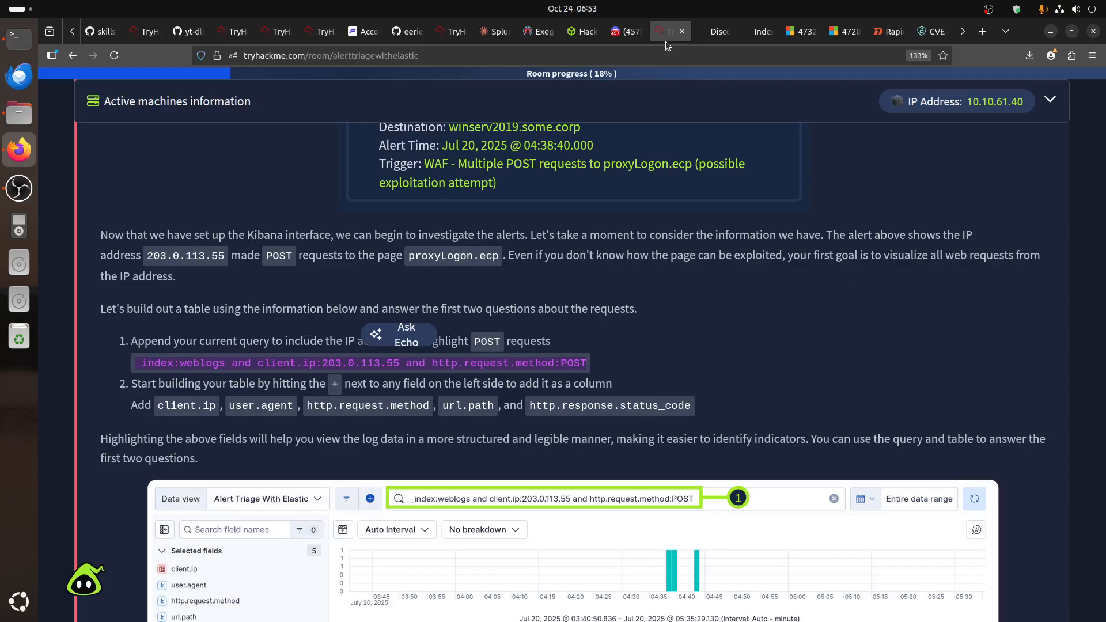
{"action": "left_click", "coordinate": [717, 32]}
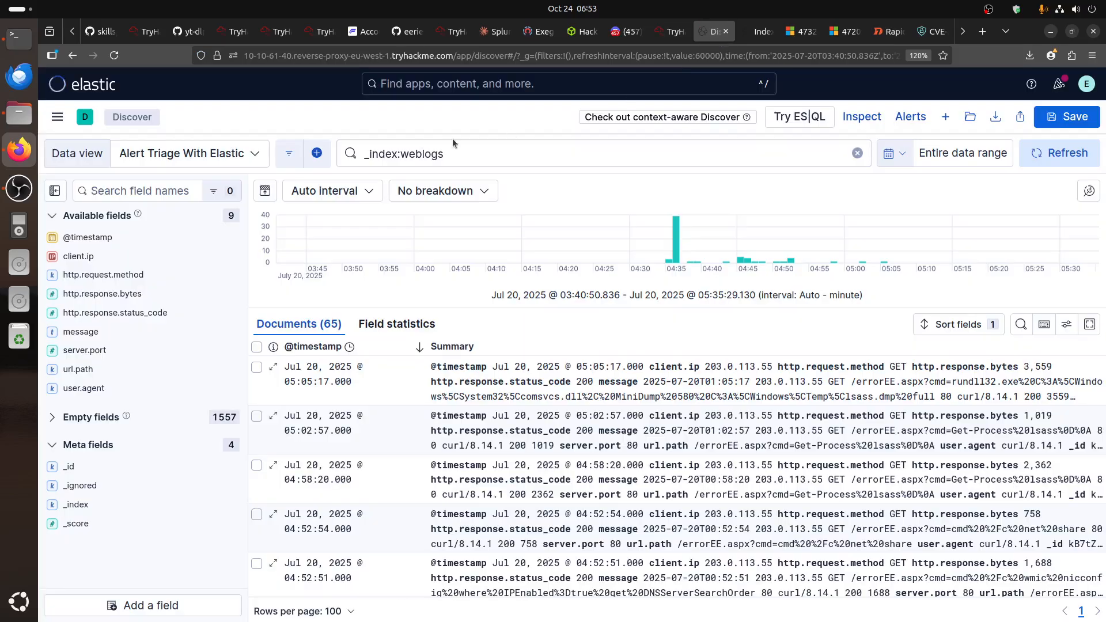
{"action": "left_click", "coordinate": [443, 153]}
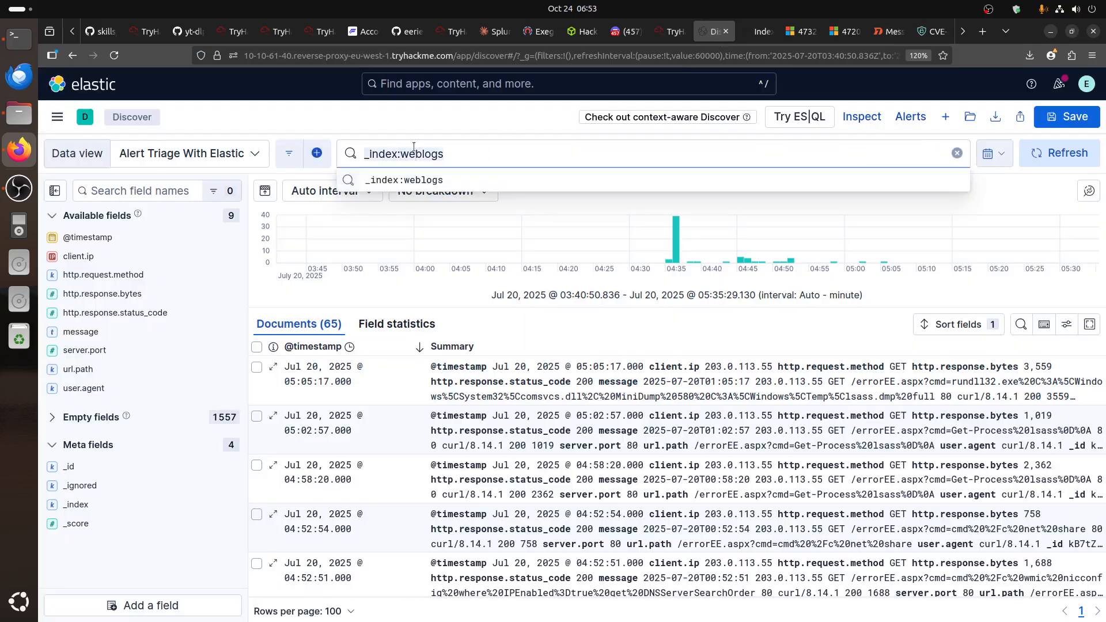
{"action": "type", "text": "and client.ip:203.0.113.55 and http.request.method:POST"}
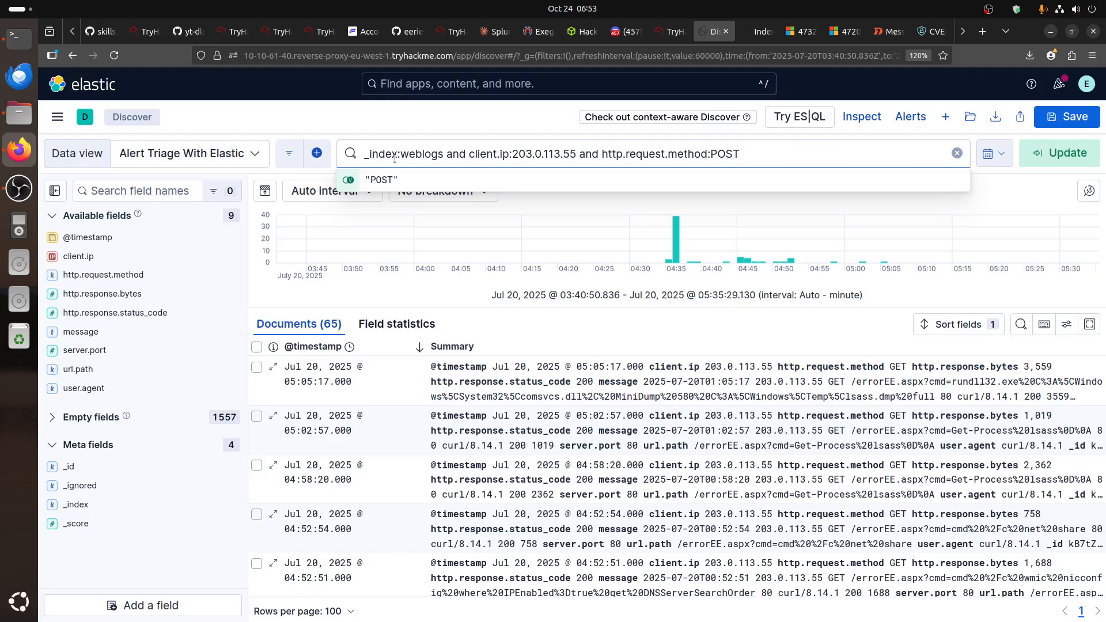
{"action": "left_click", "coordinate": [81, 257]}
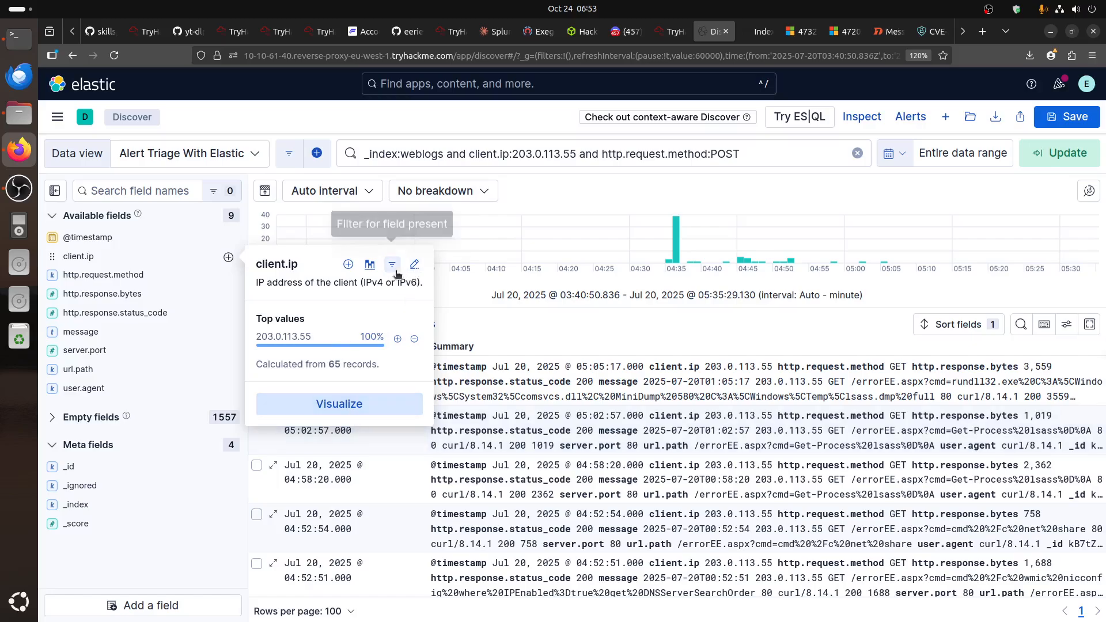
{"action": "left_click", "coordinate": [500, 152]}
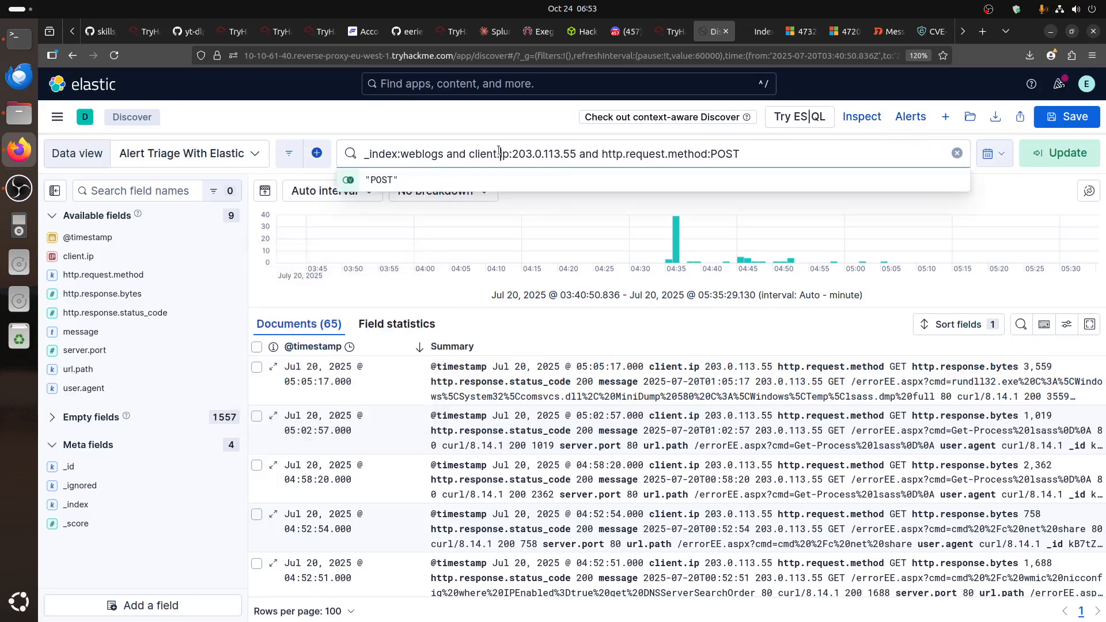
{"action": "left_click", "coordinate": [398, 125]}
{"action": "left_click_drag", "start_coordinate": [437, 154], "coordinate": [364, 154]}
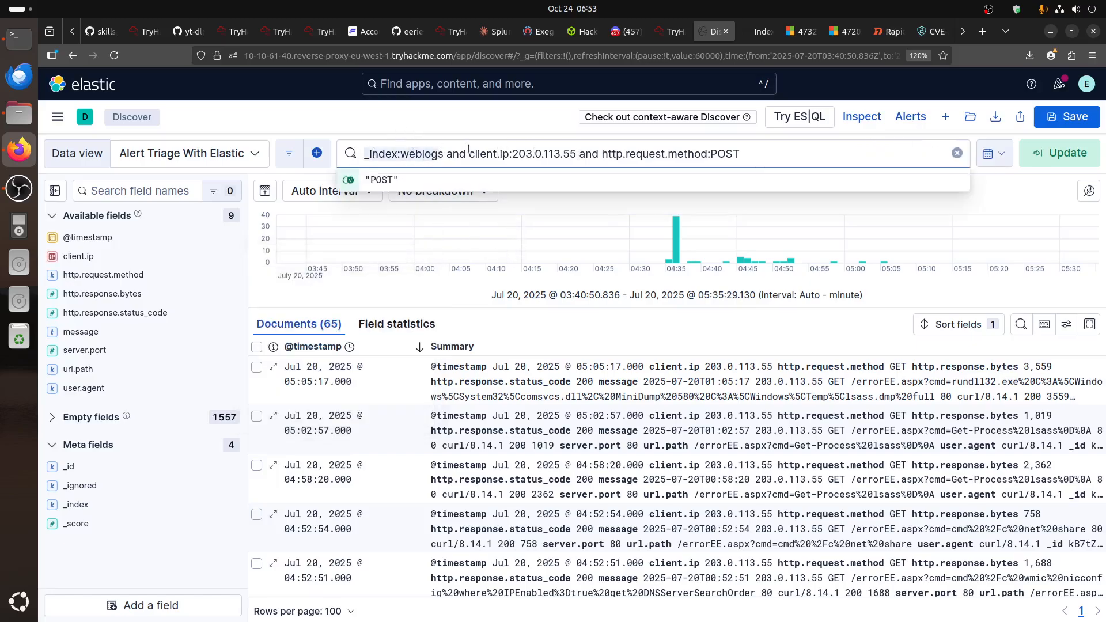
{"action": "left_click_drag", "start_coordinate": [470, 154], "coordinate": [577, 152]}
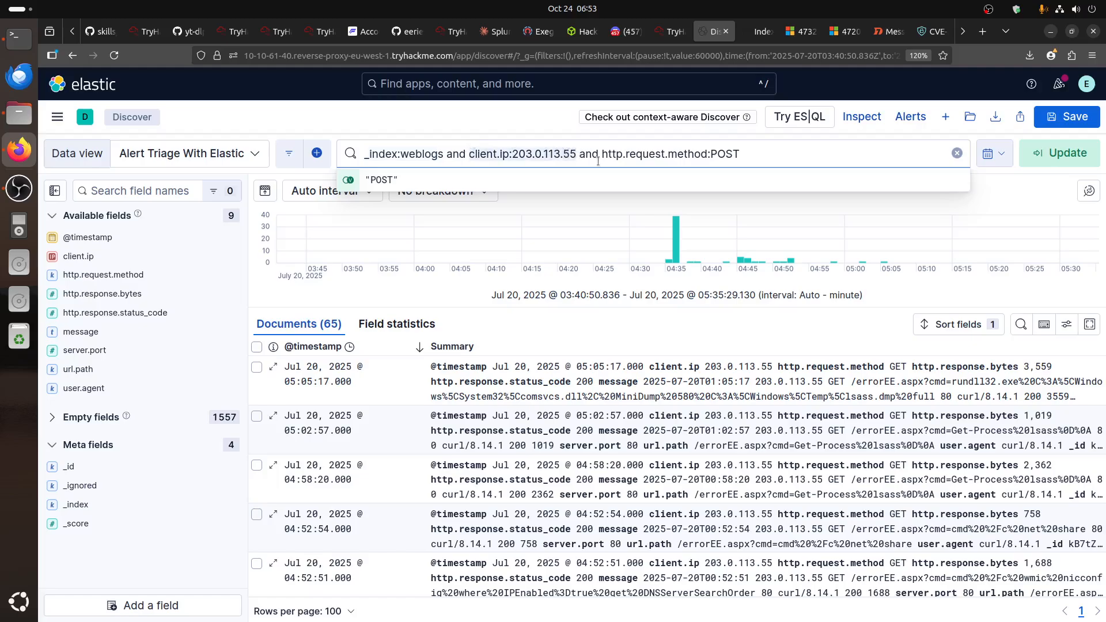
{"action": "left_click", "coordinate": [826, 148]}
{"action": "key", "text": "Return"}
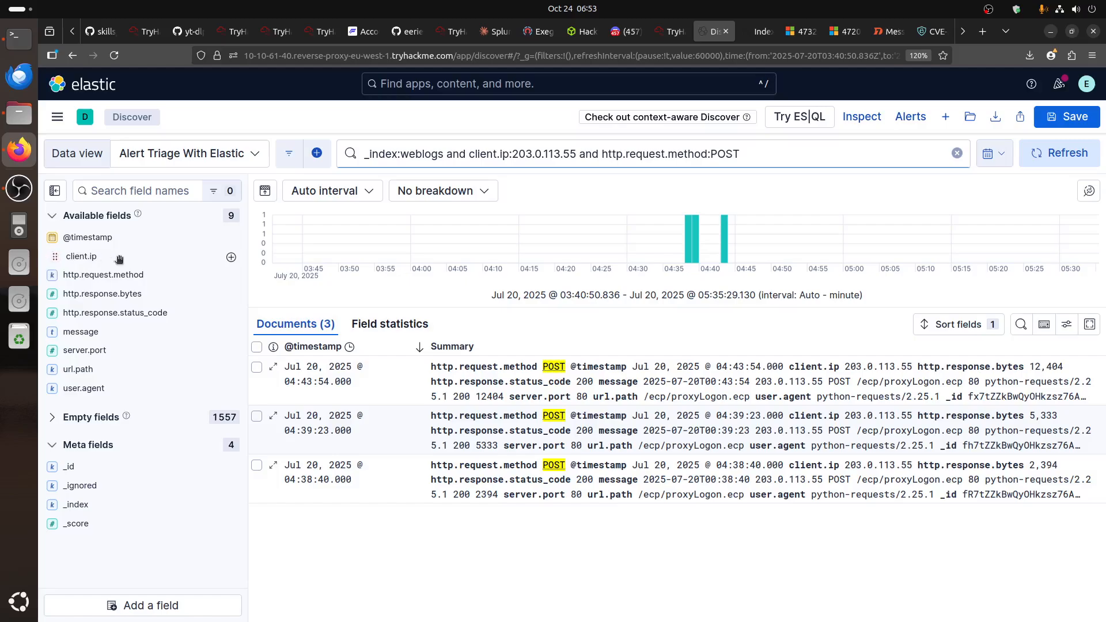
- Add client.ip, http.request.method, http.response.status_code, server.port, url.path and user.agent as columns of the results table
{"action": "left_click", "coordinate": [231, 258]}
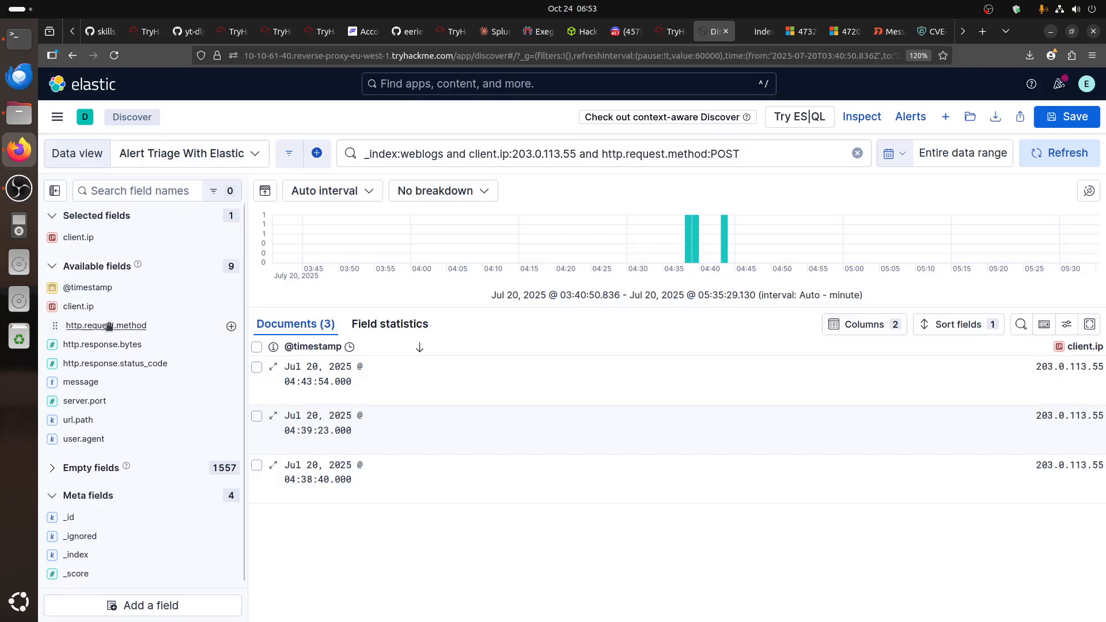
{"action": "left_click", "coordinate": [231, 327]}
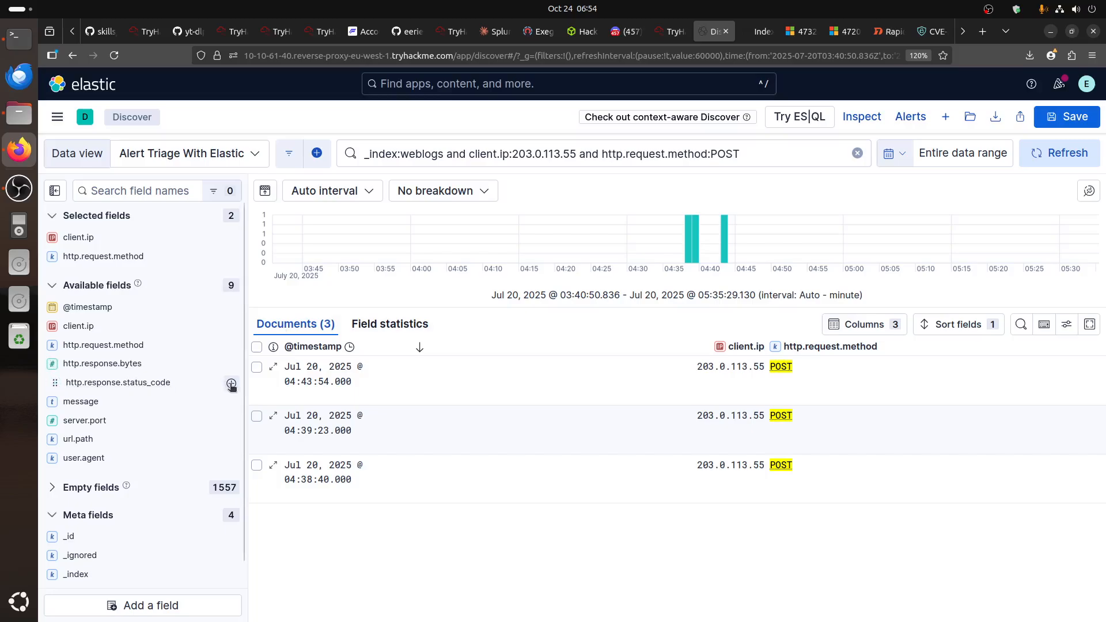
{"action": "left_click", "coordinate": [231, 384]}
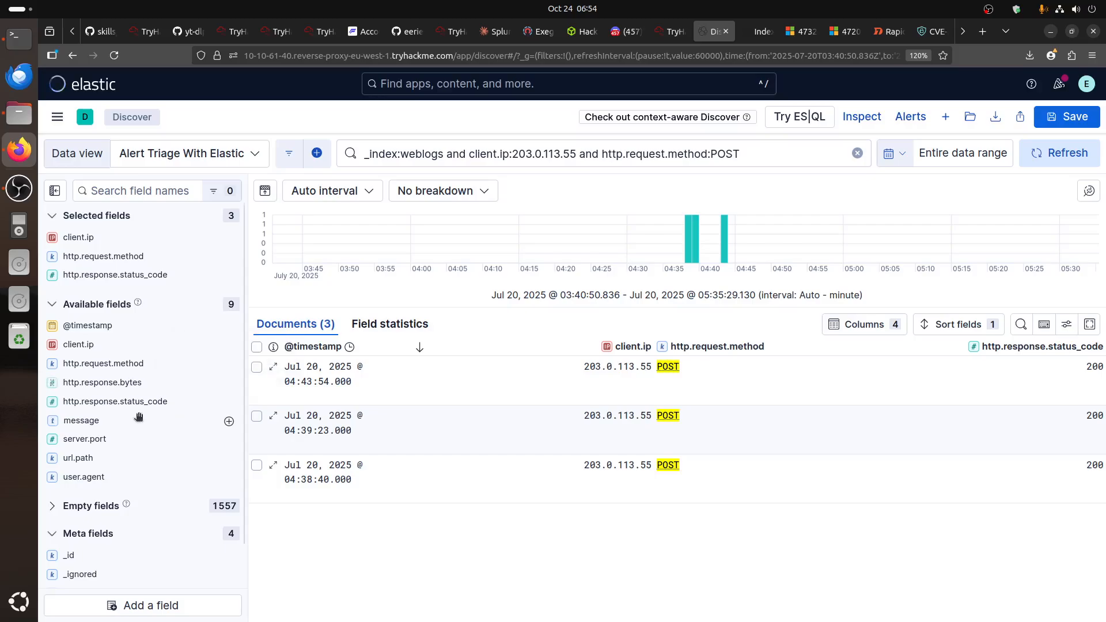
{"action": "left_click", "coordinate": [79, 421]}
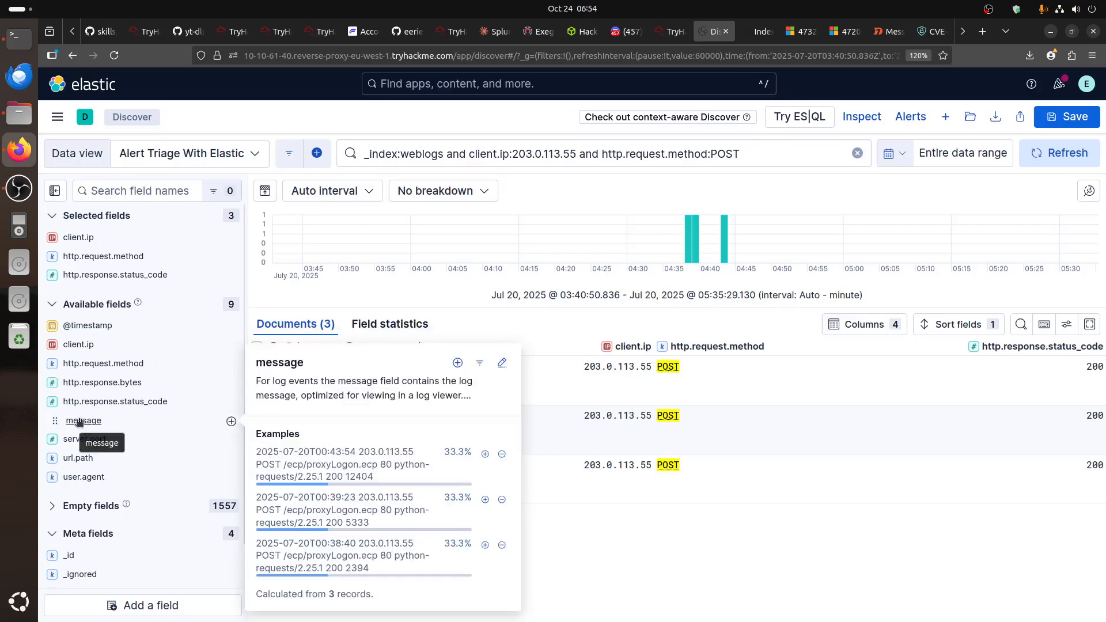
{"action": "left_click", "coordinate": [80, 421]}
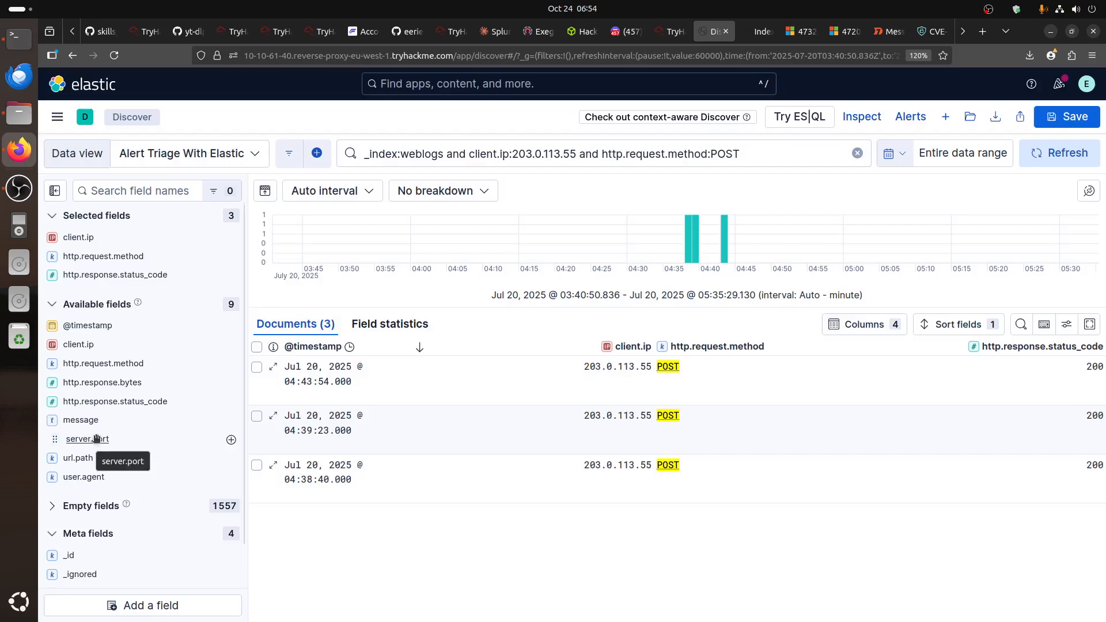
{"action": "left_click", "coordinate": [231, 441]}
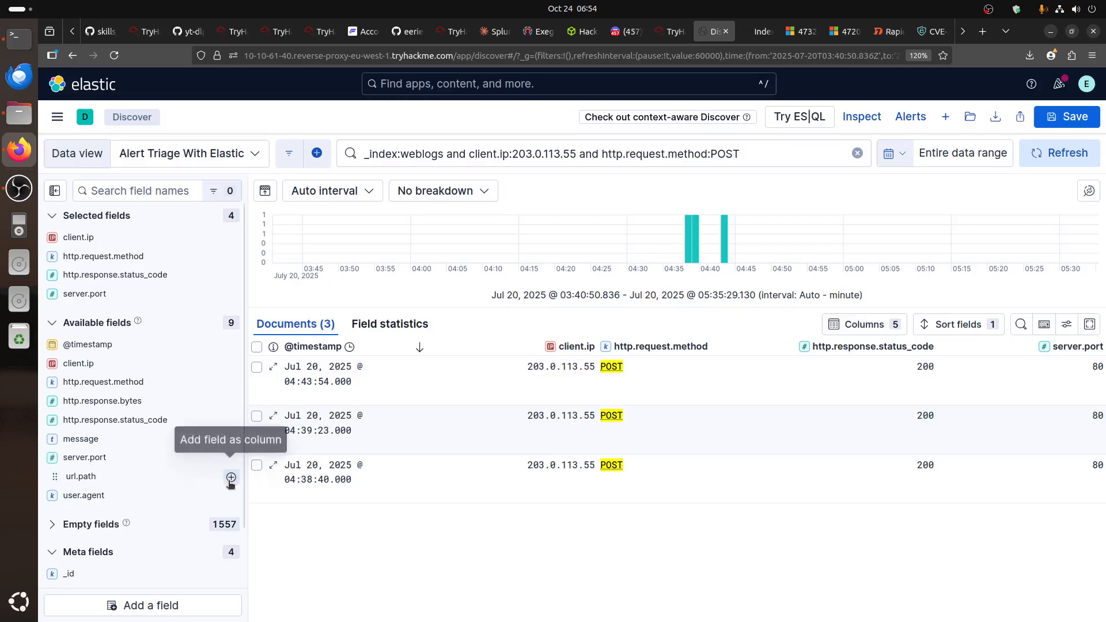
{"action": "left_click", "coordinate": [231, 477]}
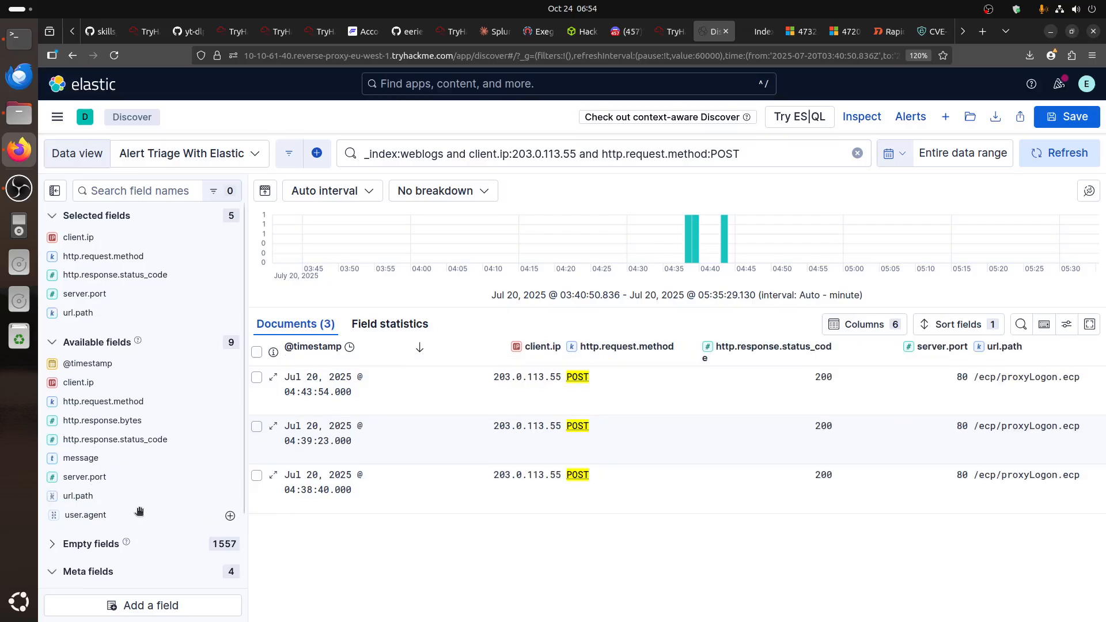
{"action": "left_click", "coordinate": [231, 516]}
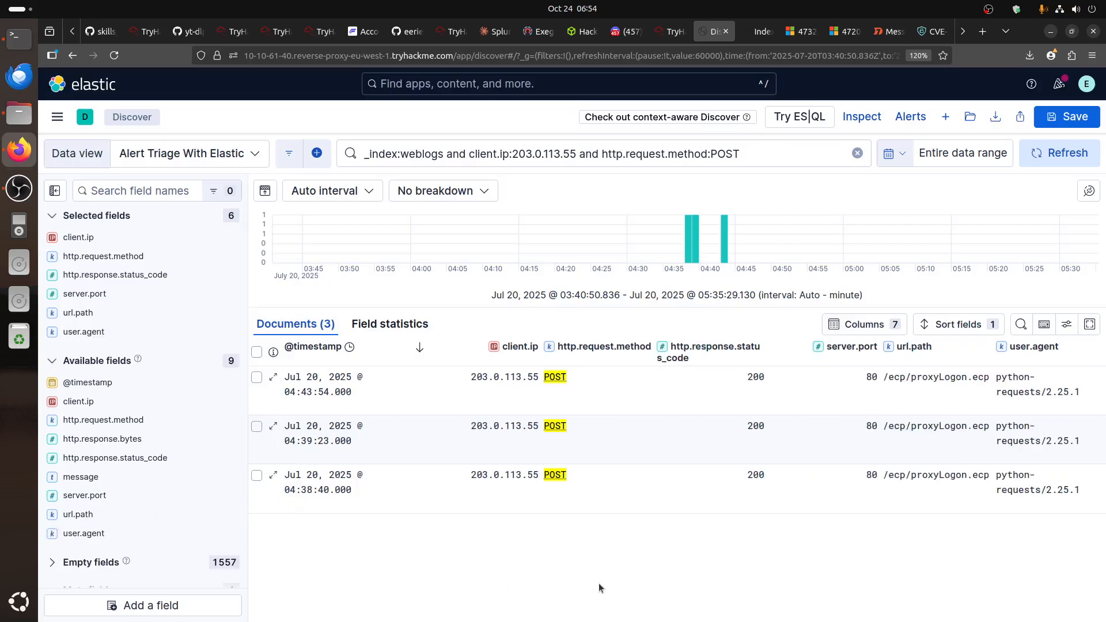
{"action": "mouse_move", "coordinate": [307, 390]}
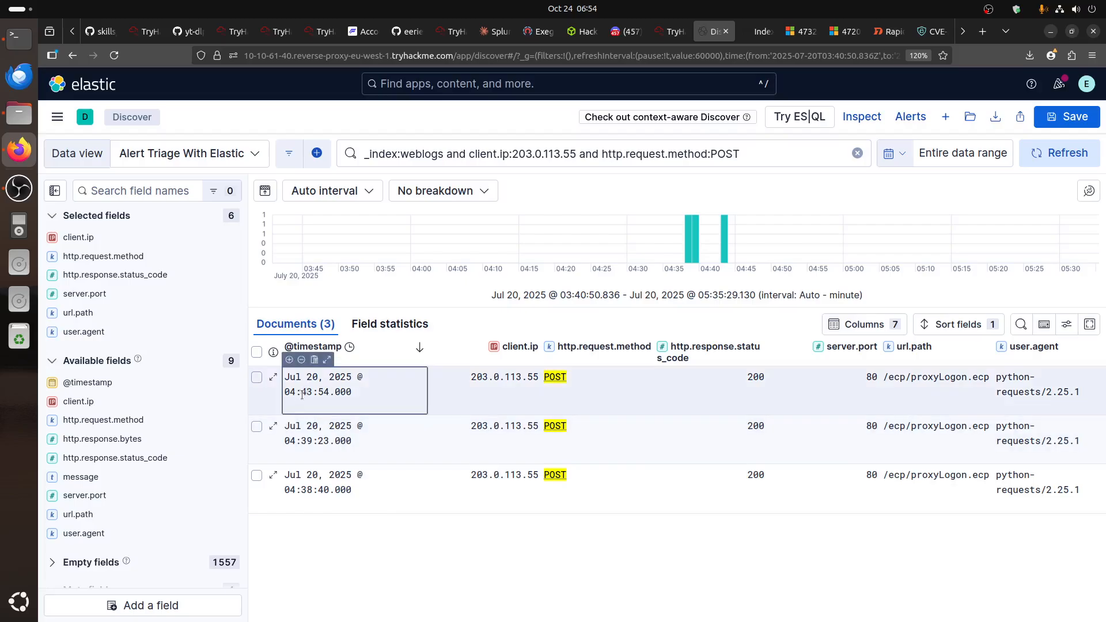
{"action": "left_click", "coordinate": [670, 31]}
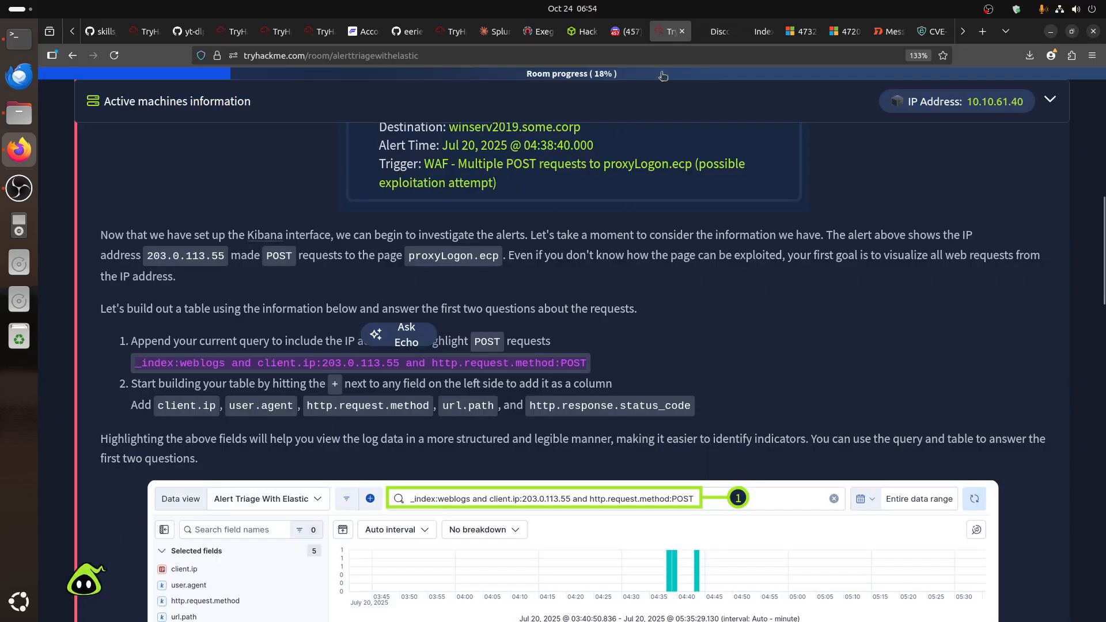
{"action": "key", "text": "ctrl+Tab"}
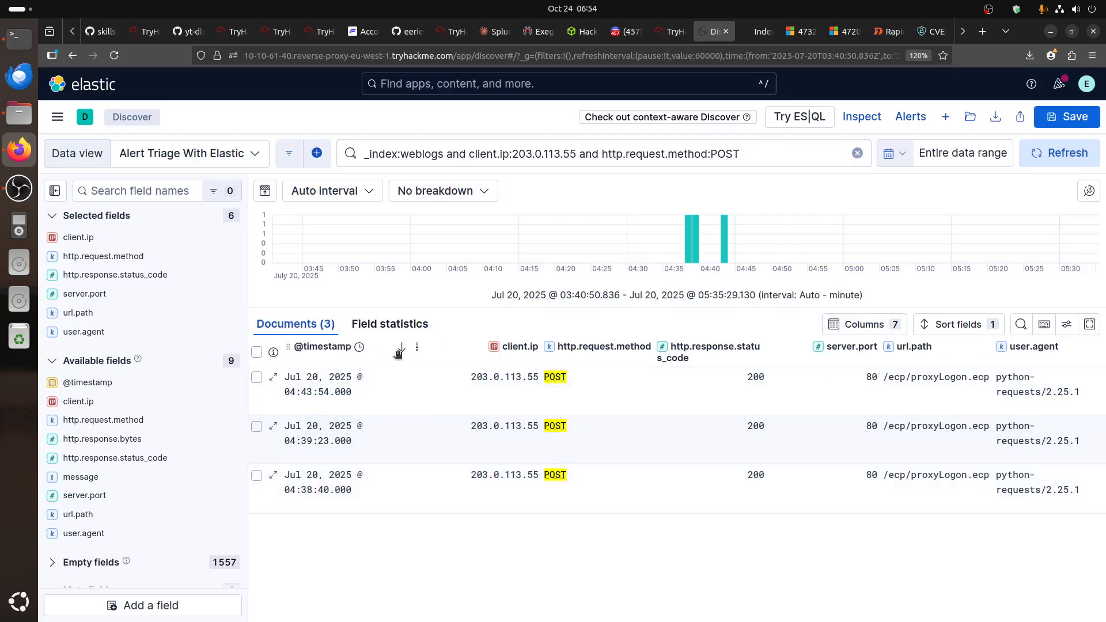
{"action": "left_click", "coordinate": [417, 347]}
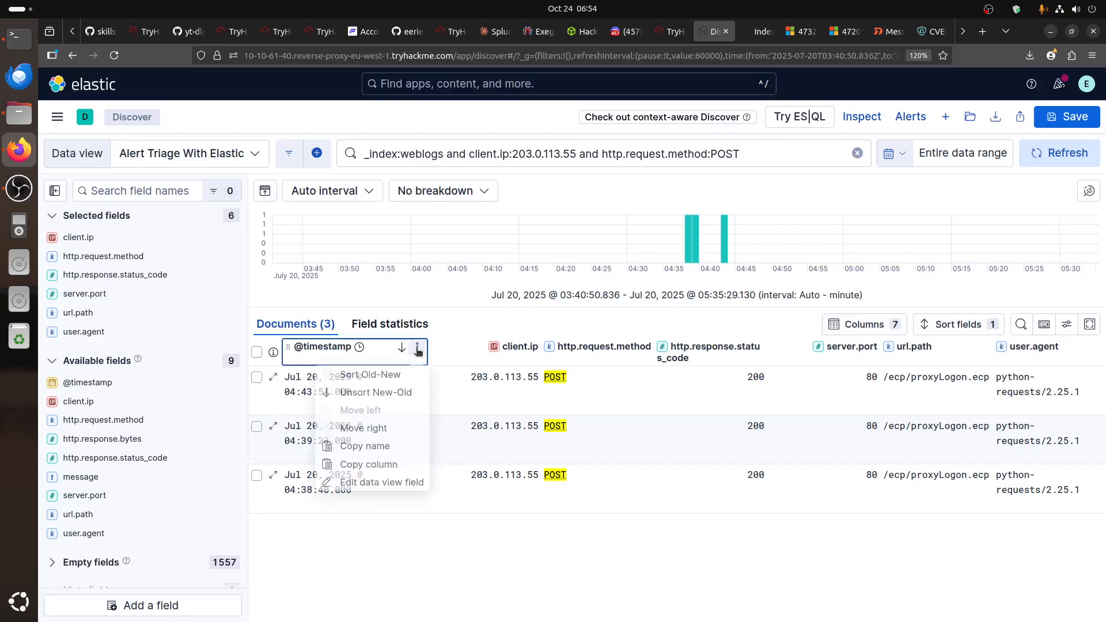
{"action": "left_click", "coordinate": [366, 373]}
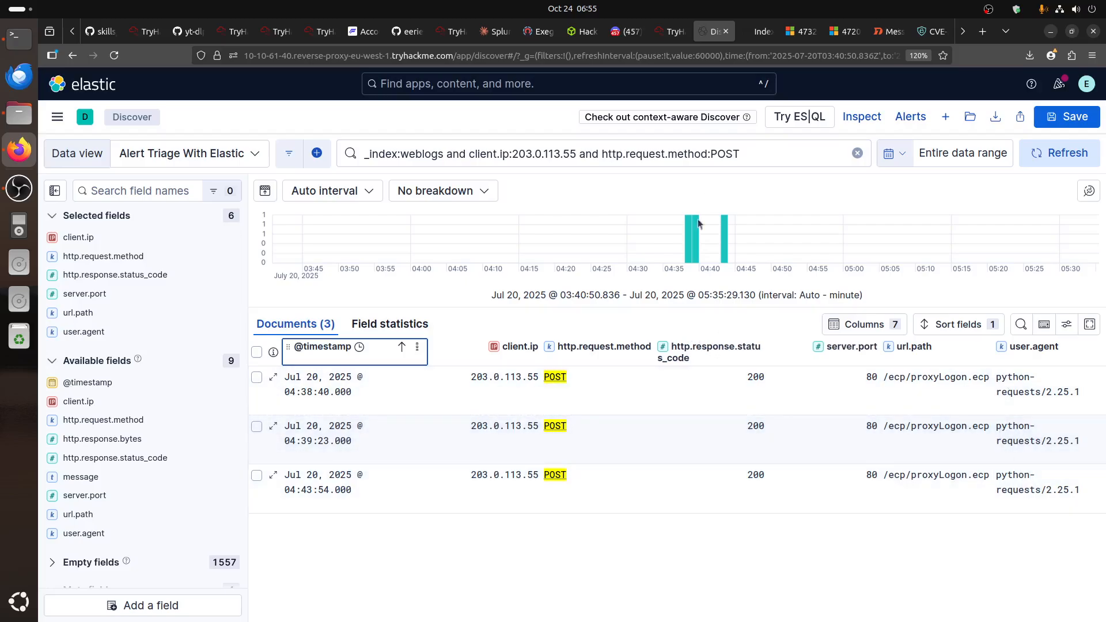
- Open the ProxyLogon link from the Task 3 text in a new tab and read the vulnerability overview
{"action": "left_click", "coordinate": [669, 31]}
{"action": "left_click", "coordinate": [707, 341]}
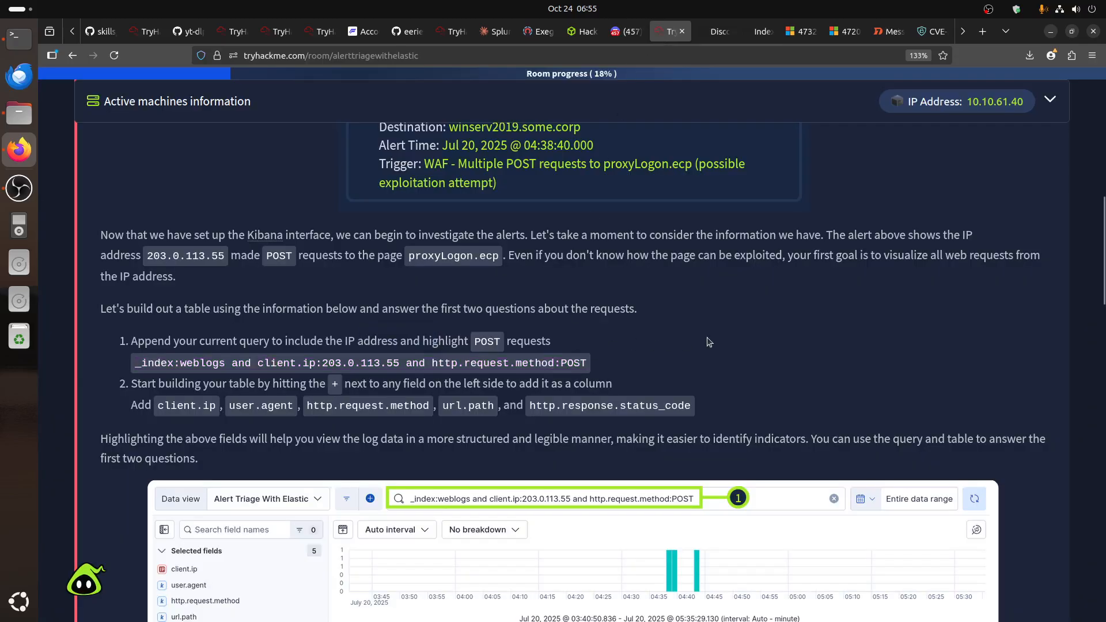
{"action": "scroll", "coordinate": [707, 340], "scroll_direction": "down", "scroll_amount": 3}
{"action": "scroll", "coordinate": [707, 337], "scroll_direction": "down", "scroll_amount": 3}
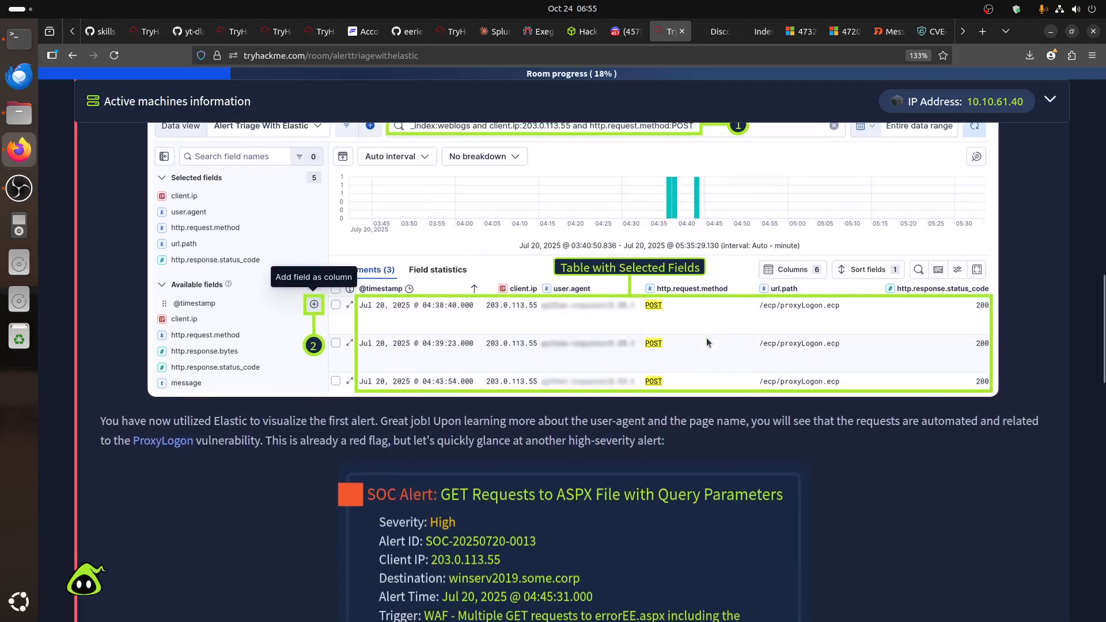
{"action": "right_click", "coordinate": [178, 452]}
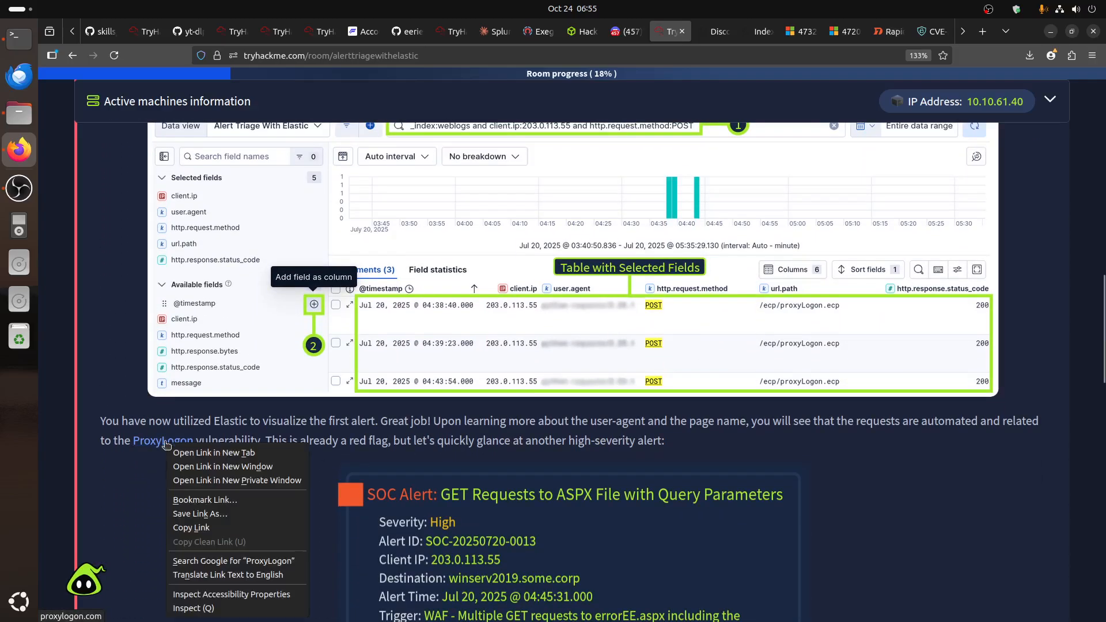
{"action": "left_click", "coordinate": [213, 261]}
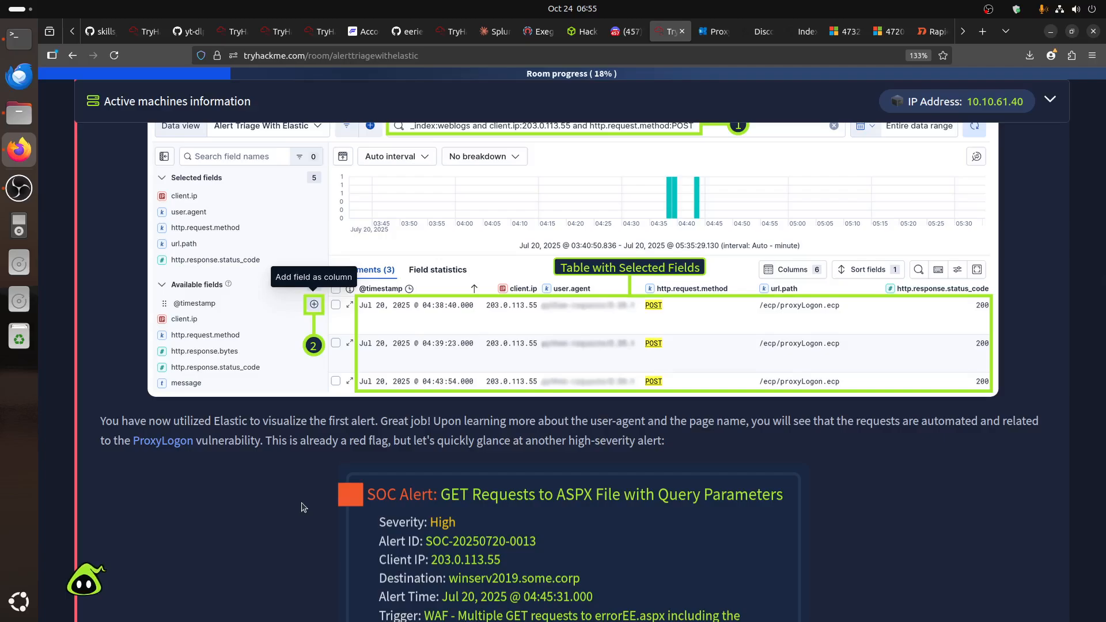
{"action": "left_click", "coordinate": [716, 34]}
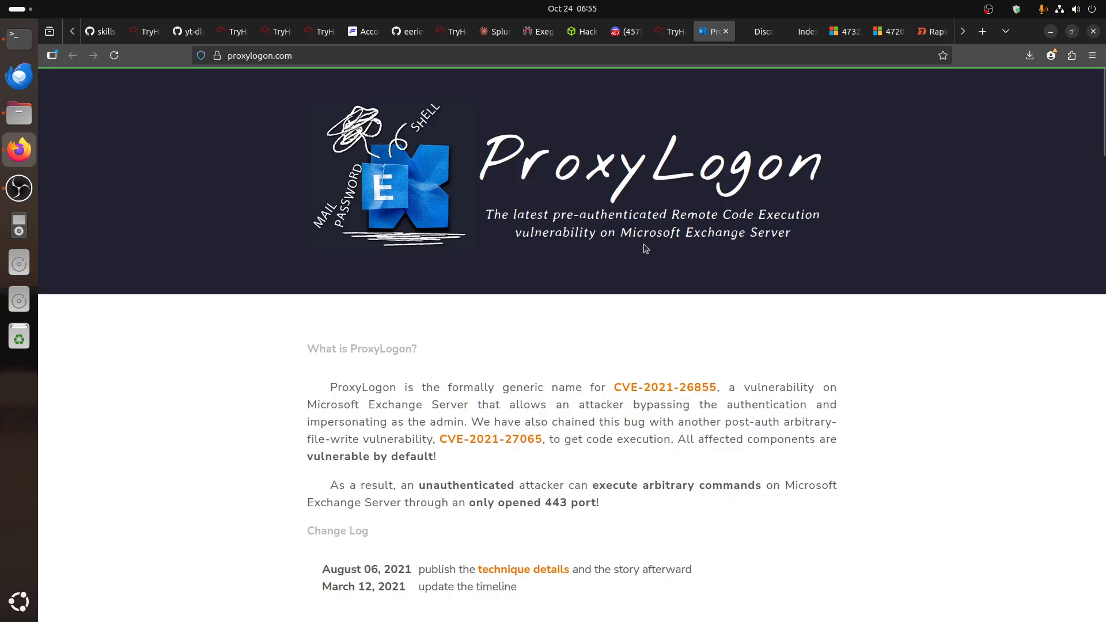
{"action": "scroll", "coordinate": [576, 253], "scroll_direction": "down", "scroll_amount": 5}
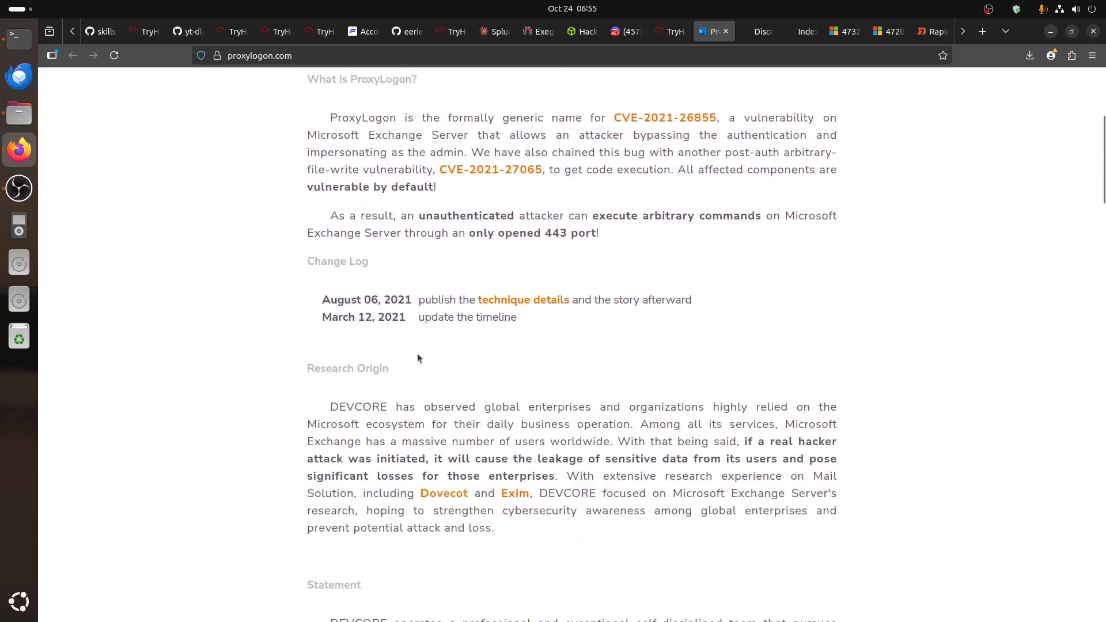
- Examine the already open Rapid7 vulnerability page and highlight the CVE number in its title
{"action": "left_click", "coordinate": [756, 37]}
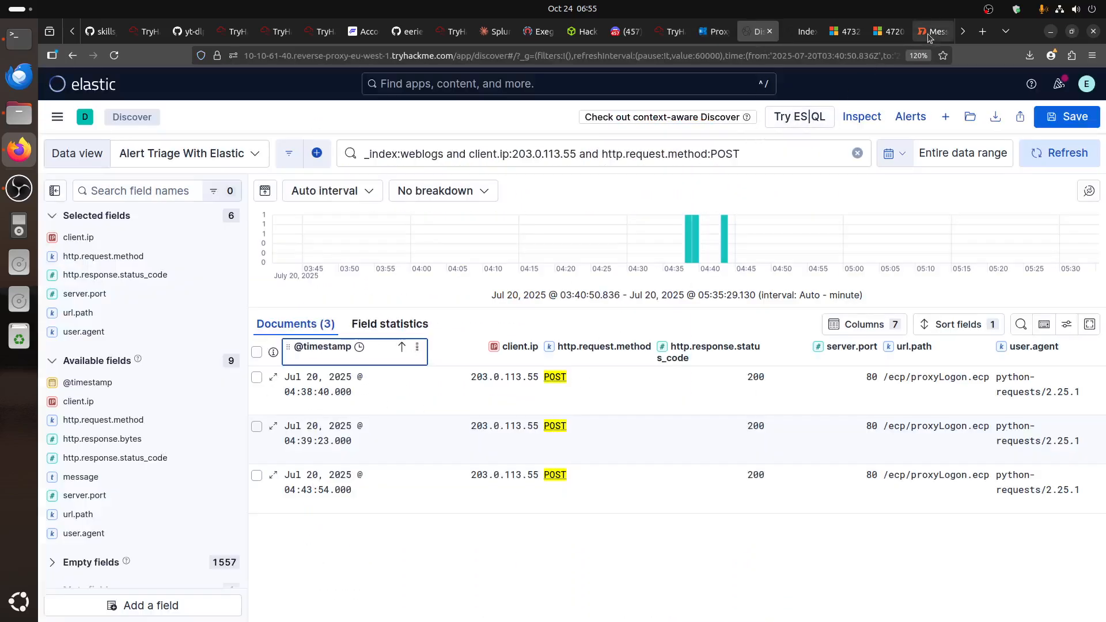
{"action": "left_click", "coordinate": [928, 34]}
{"action": "left_click", "coordinate": [962, 33]}
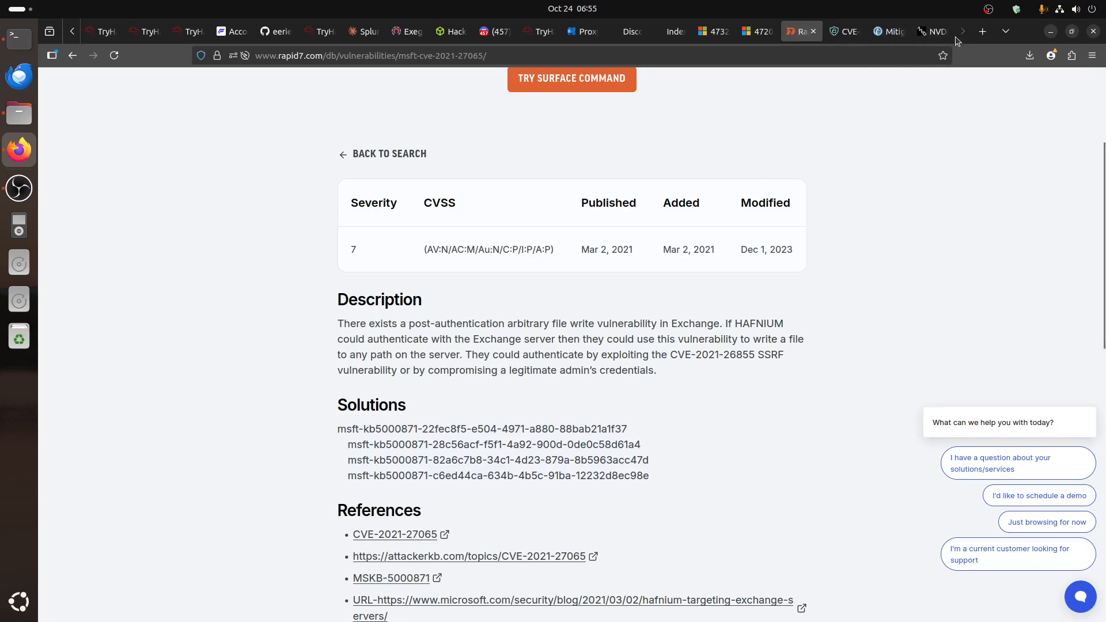
{"action": "scroll", "coordinate": [444, 355], "scroll_direction": "up", "scroll_amount": 3}
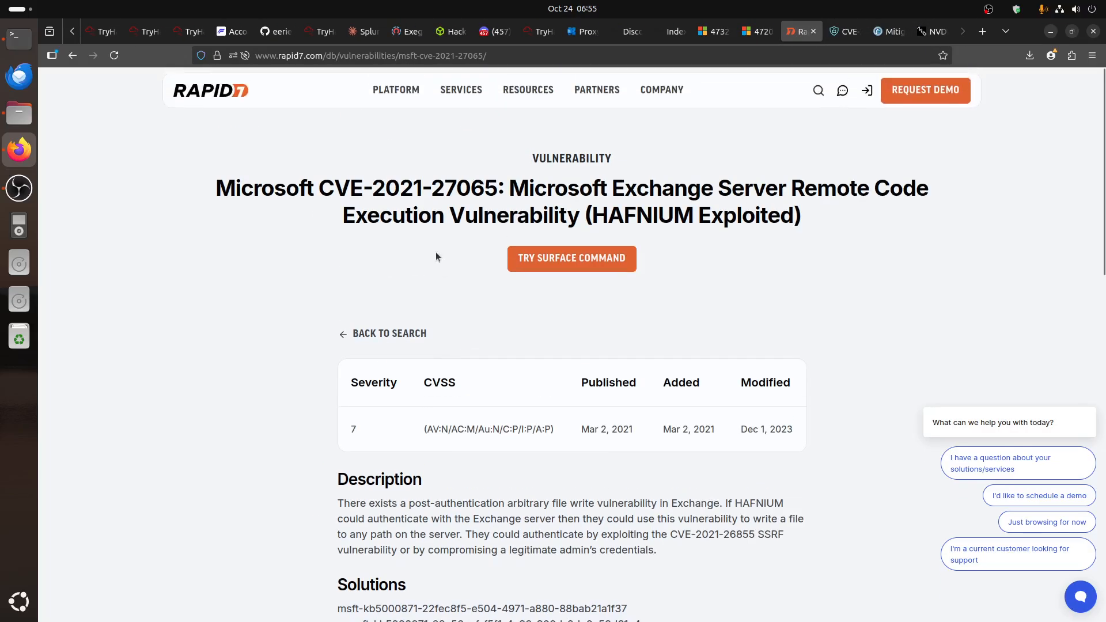
{"action": "left_click_drag", "start_coordinate": [321, 188], "coordinate": [498, 187]}
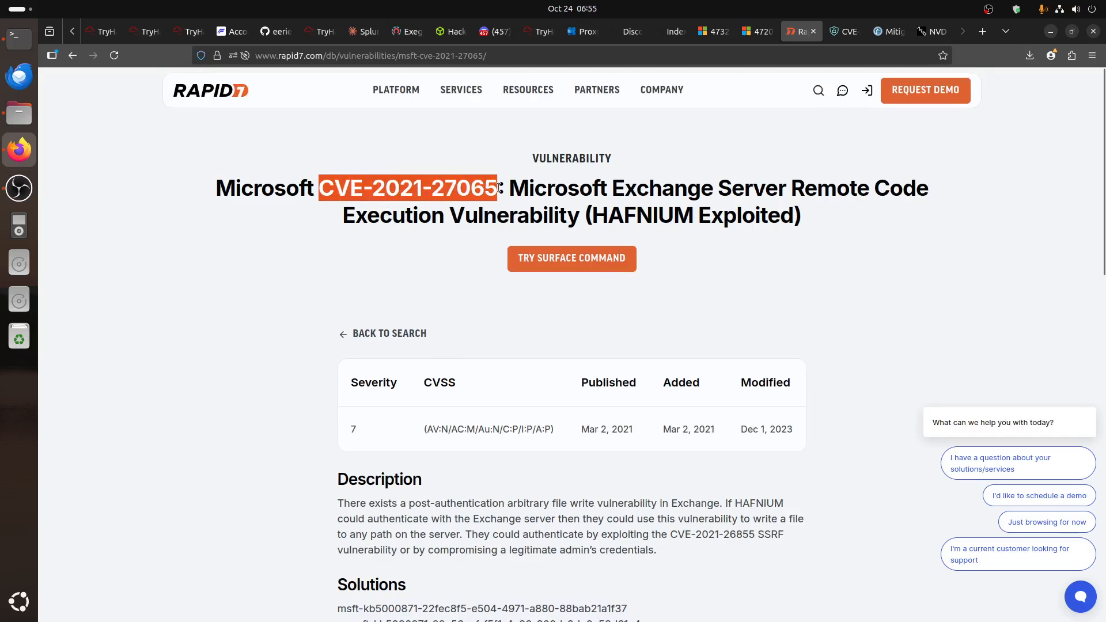
- Examine the open Microsoft security update page for CVE-2021-26858 and the CISA advisory on Exchange Server vulnerabilities
{"action": "left_click", "coordinate": [842, 37]}
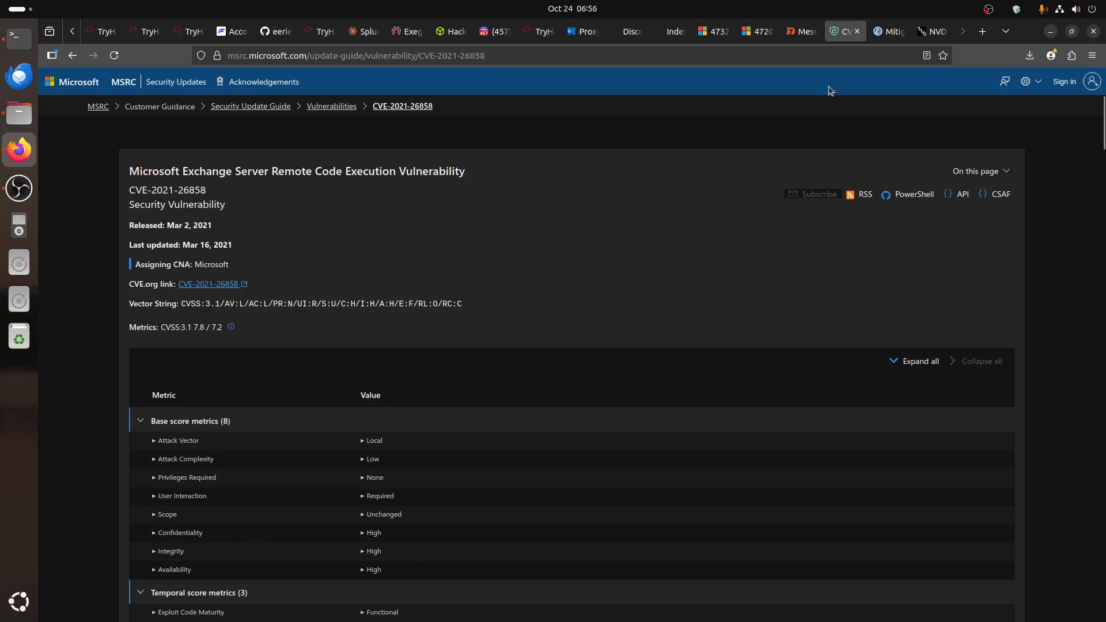
{"action": "left_click", "coordinate": [886, 32]}
{"action": "scroll", "coordinate": [468, 291], "scroll_direction": "up", "scroll_amount": 5}
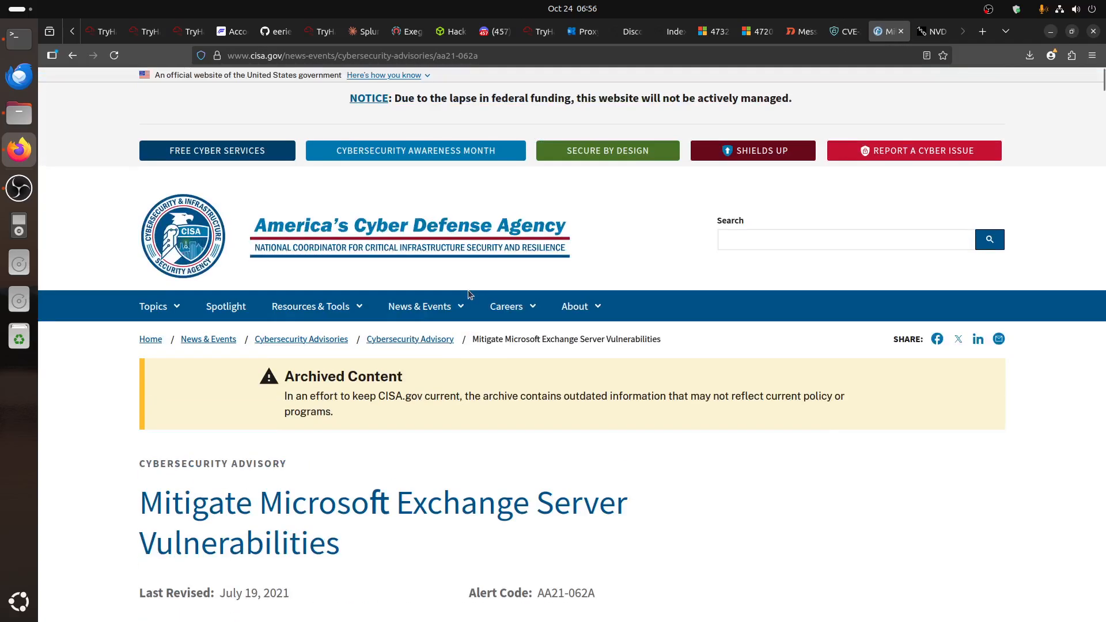
{"action": "scroll", "coordinate": [468, 291], "scroll_direction": "down", "scroll_amount": 8}
{"action": "scroll", "coordinate": [275, 272], "scroll_direction": "up", "scroll_amount": 3}
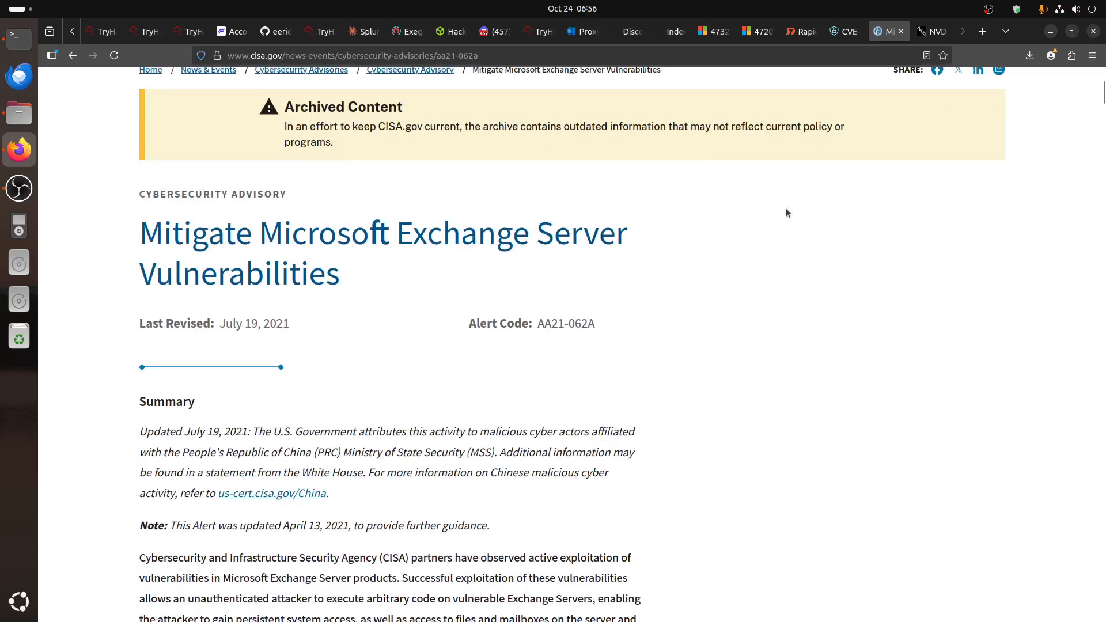
- Highlight the CVE number on the NVD detail page and reread the CISA advisory's summary
{"action": "left_click", "coordinate": [938, 35]}
{"action": "left_click_drag", "start_coordinate": [247, 216], "coordinate": [344, 228]}
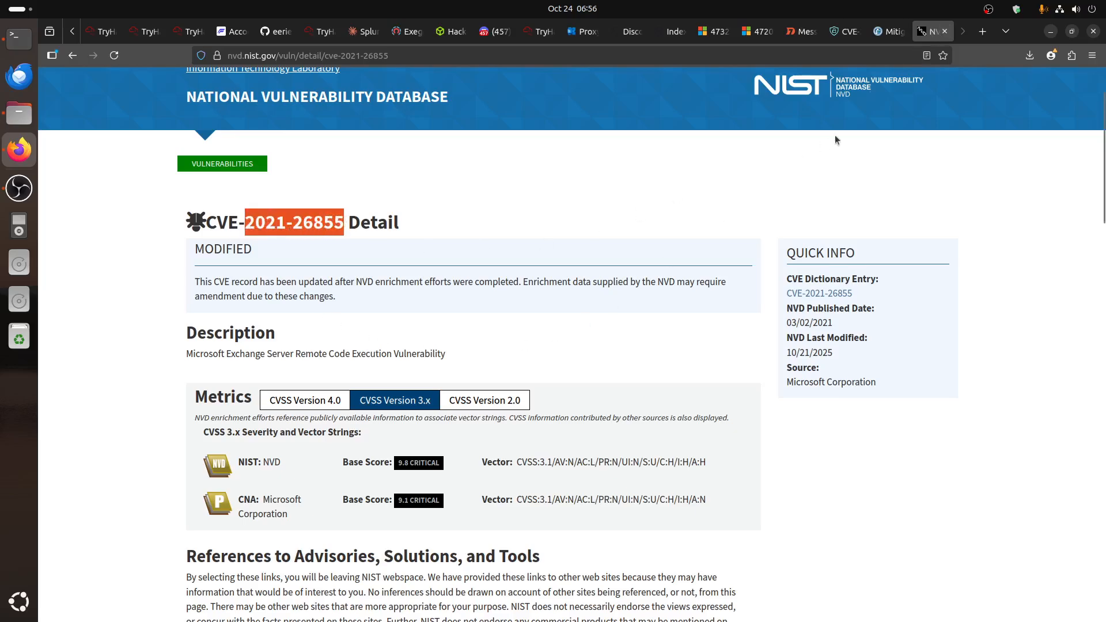
{"action": "left_click", "coordinate": [887, 31]}
{"action": "scroll", "coordinate": [559, 344], "scroll_direction": "up", "scroll_amount": 5}
{"action": "scroll", "coordinate": [557, 347], "scroll_direction": "down", "scroll_amount": 7}
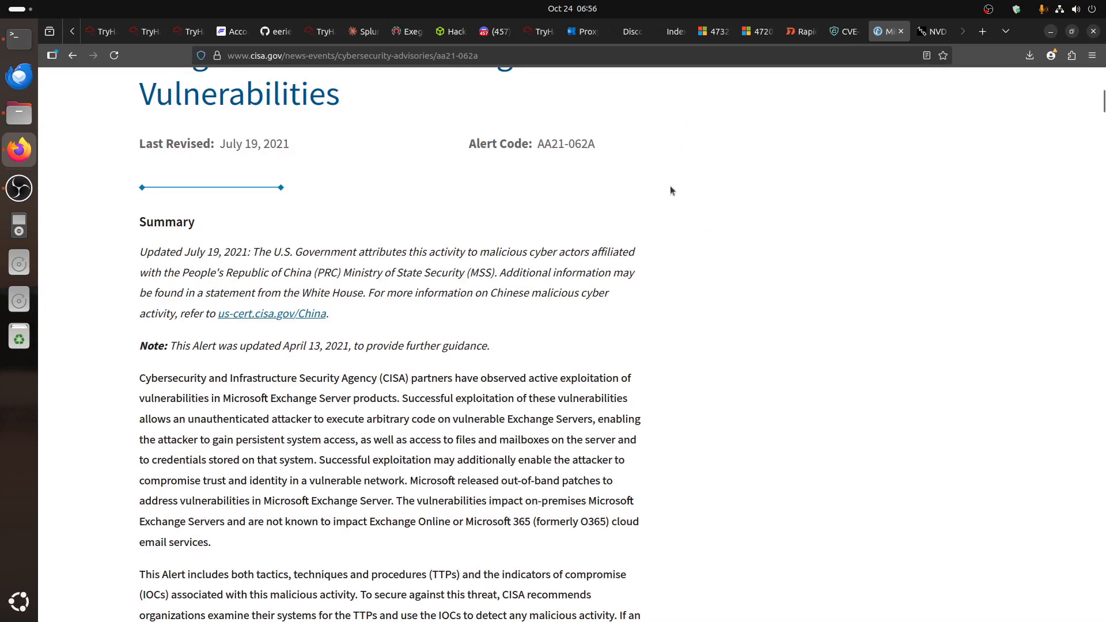
- Go back to the top of the ProxyLogon overview and close its tab
{"action": "left_click", "coordinate": [583, 31]}
{"action": "scroll", "coordinate": [626, 267], "scroll_direction": "up", "scroll_amount": 5}
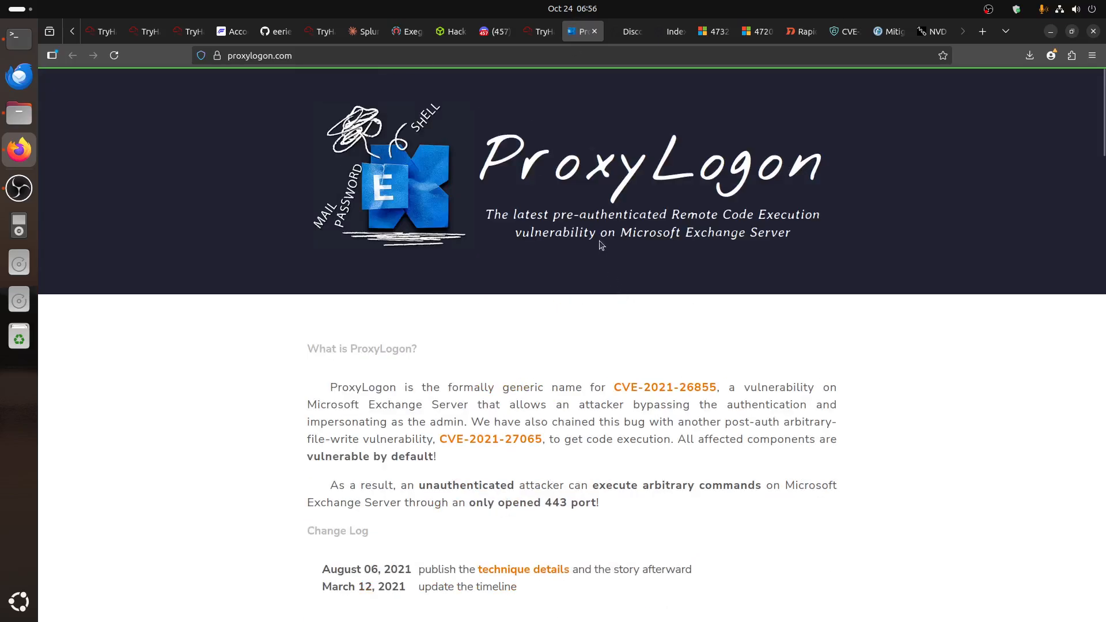
{"action": "left_click", "coordinate": [592, 31]}
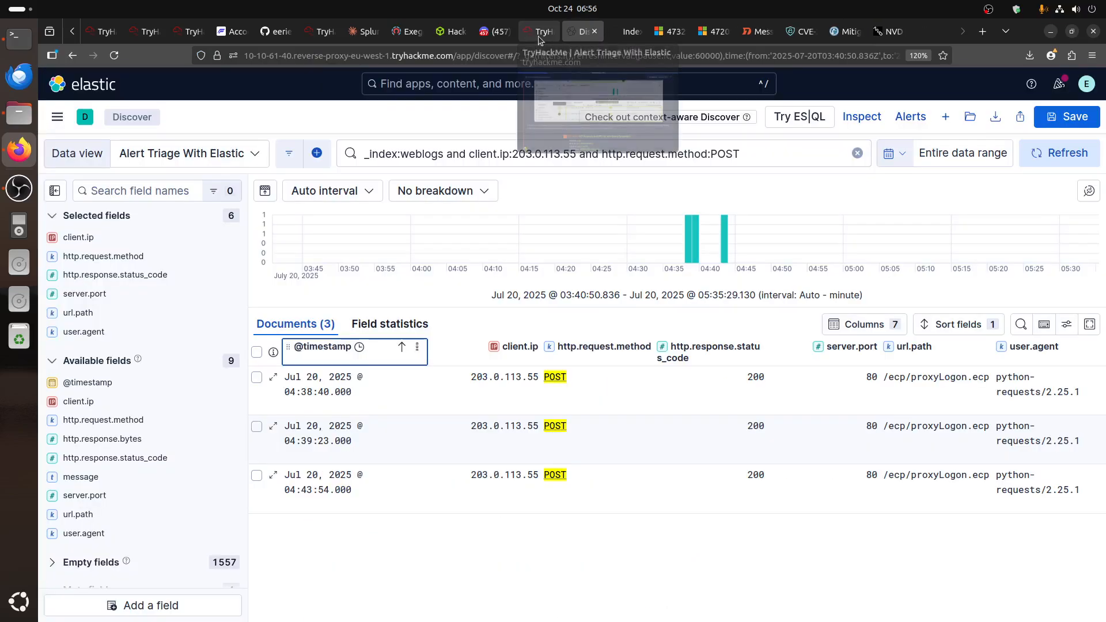
- Check the Discover results and submit 3 as the number of POST requests from 203.0.113.55 to proxyLogon.ecp in Task 3
{"action": "left_click", "coordinate": [540, 36]}
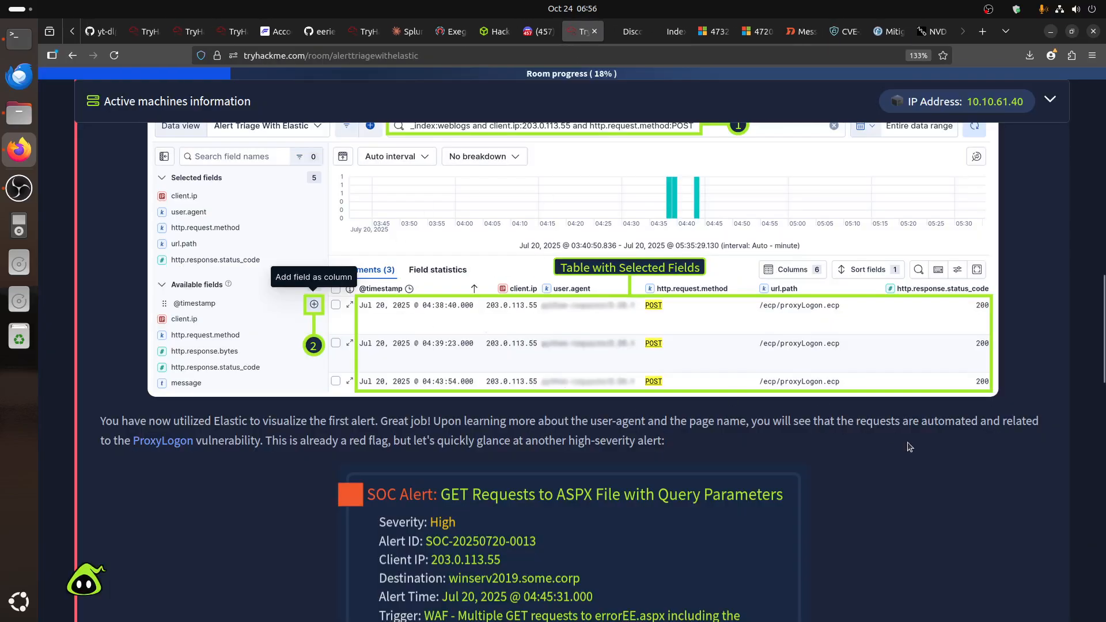
{"action": "scroll", "coordinate": [909, 447], "scroll_direction": "up", "scroll_amount": 1}
{"action": "scroll", "coordinate": [909, 447], "scroll_direction": "down", "scroll_amount": 12}
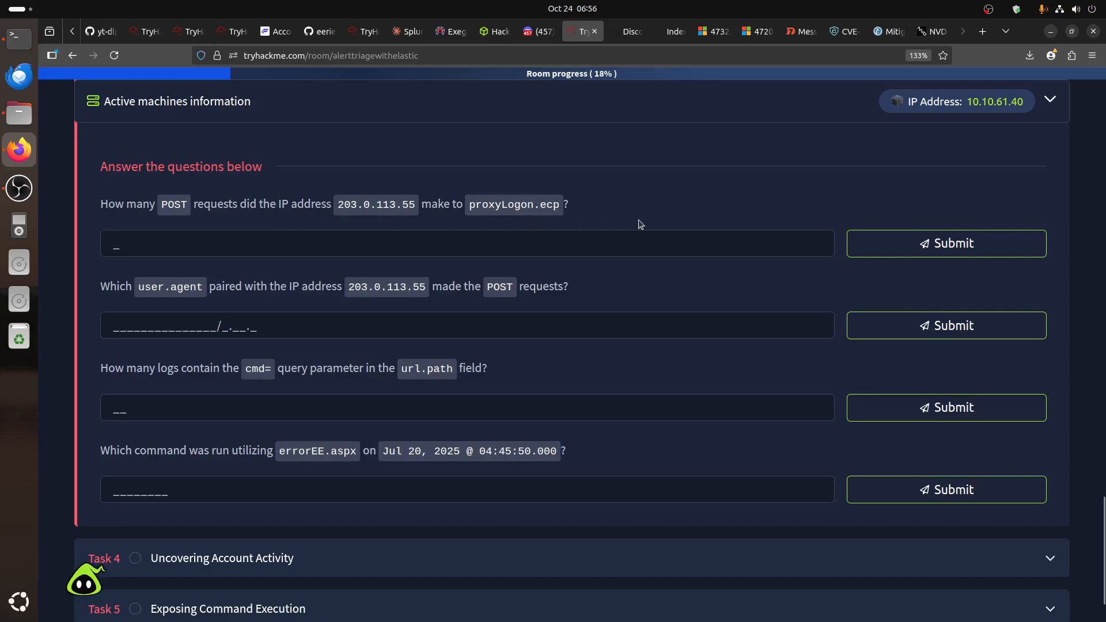
{"action": "left_click", "coordinate": [630, 31]}
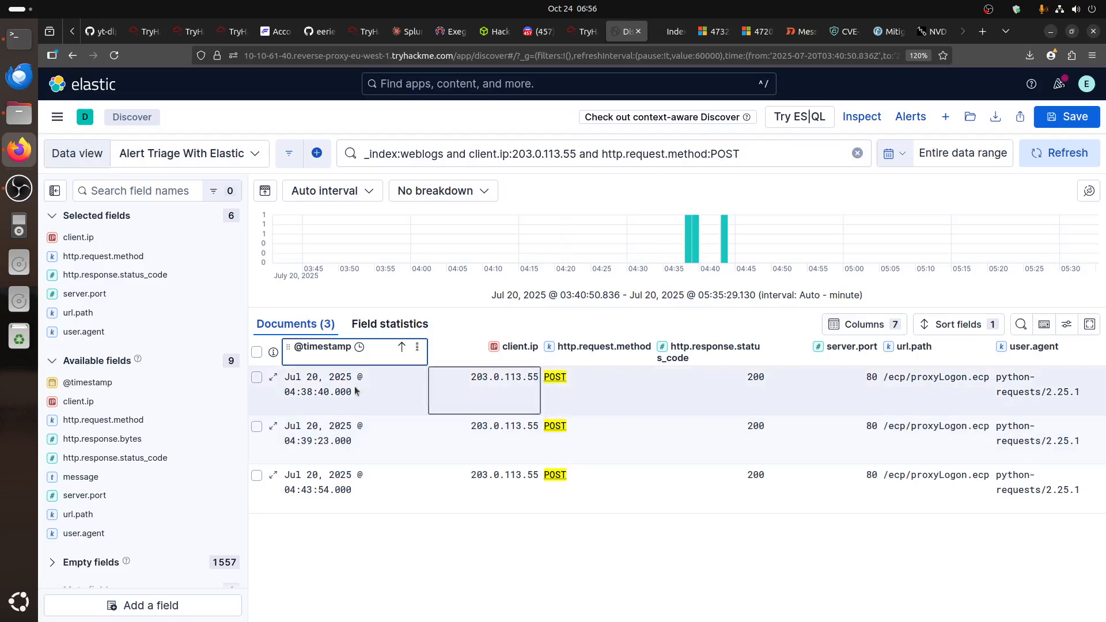
{"action": "left_click", "coordinate": [583, 31]}
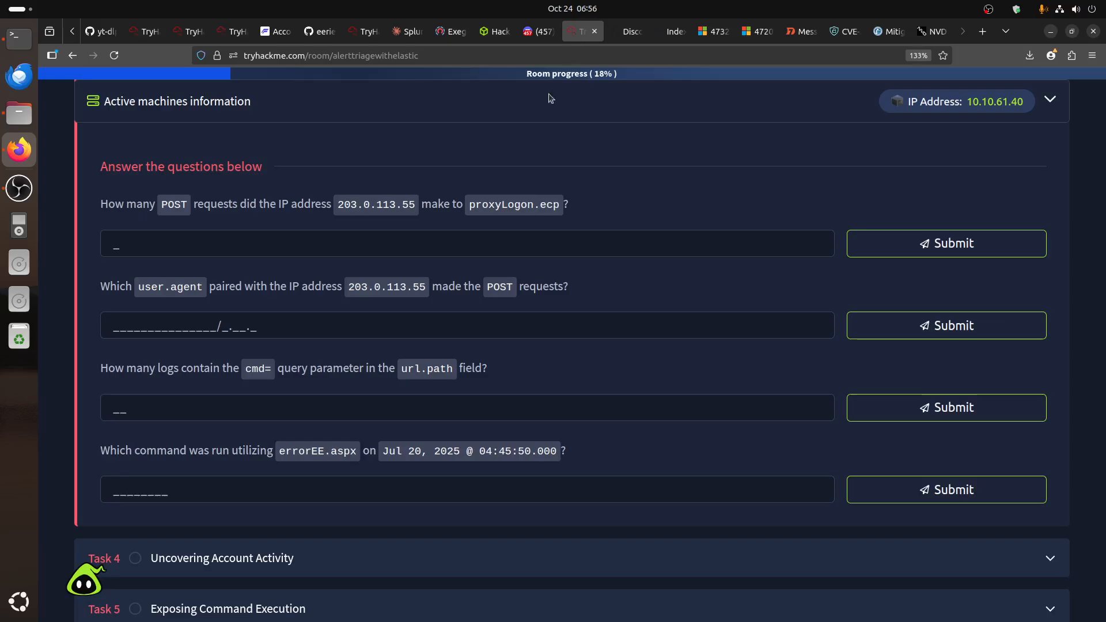
{"action": "left_click", "coordinate": [230, 243]}
{"action": "type", "text": "3"}
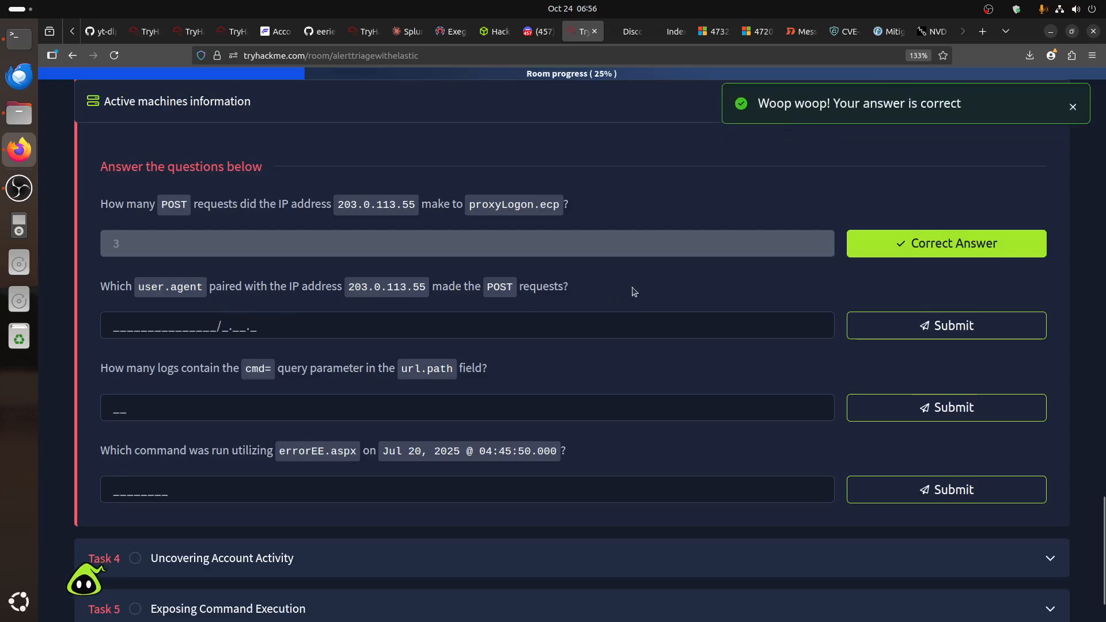
- Copy the user.agent value python-requests/2.25.1 from the Discover results and submit it for the second Task 3 question
{"action": "key", "text": "ctrl+Tab"}
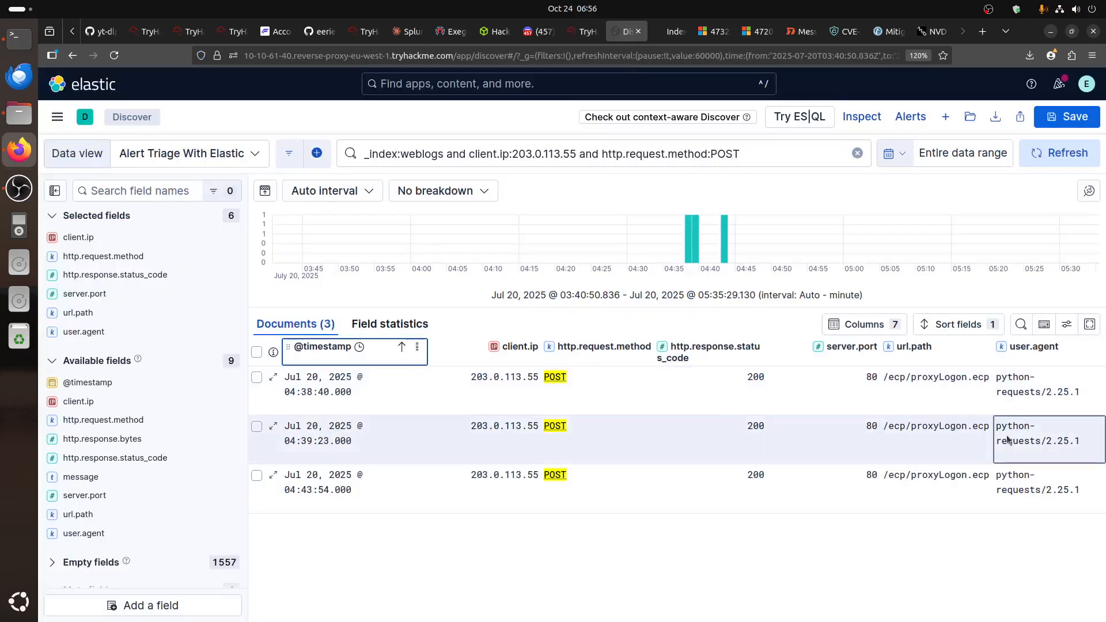
{"action": "triple_click", "coordinate": [1020, 436]}
{"action": "key", "text": "ctrl+c"}
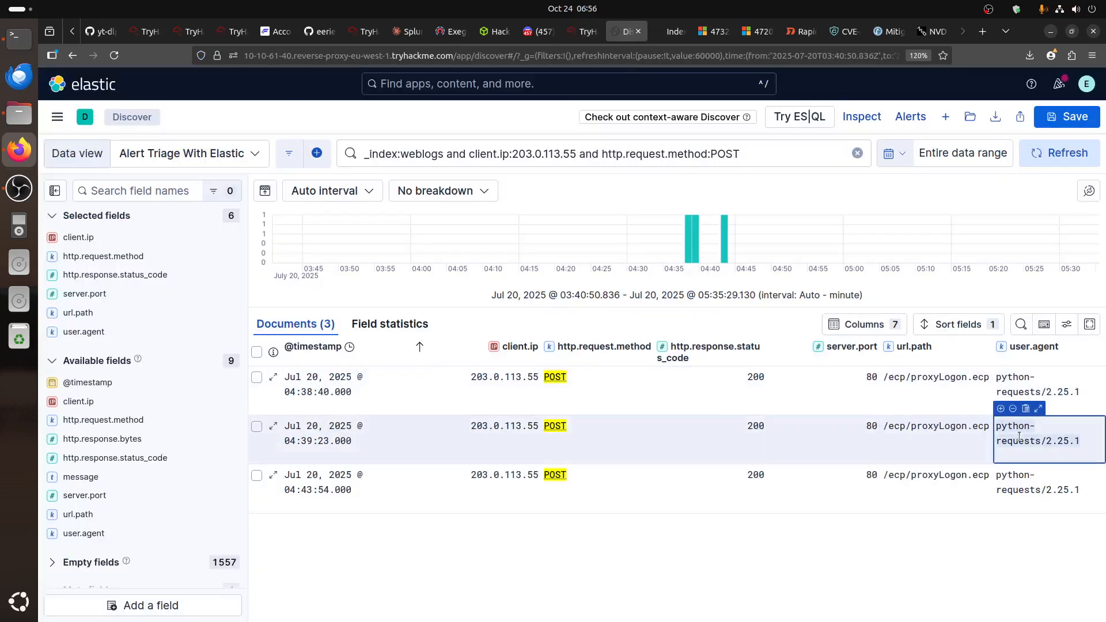
{"action": "left_click", "coordinate": [582, 31]}
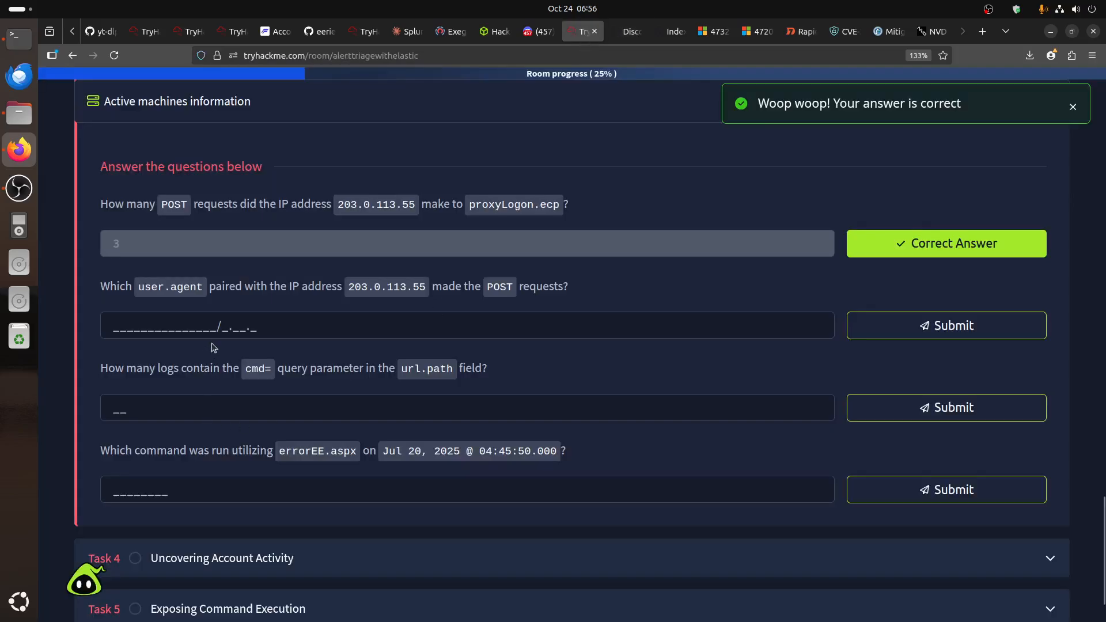
{"action": "left_click", "coordinate": [219, 325]}
{"action": "key", "text": "ctrl+v"}
{"action": "left_click", "coordinate": [897, 332]}
- Read the Task 3 text down to the second SOC alert, checking the Rapid7 CVE page and the Discover results
{"action": "scroll", "coordinate": [637, 382], "scroll_direction": "up", "scroll_amount": 15}
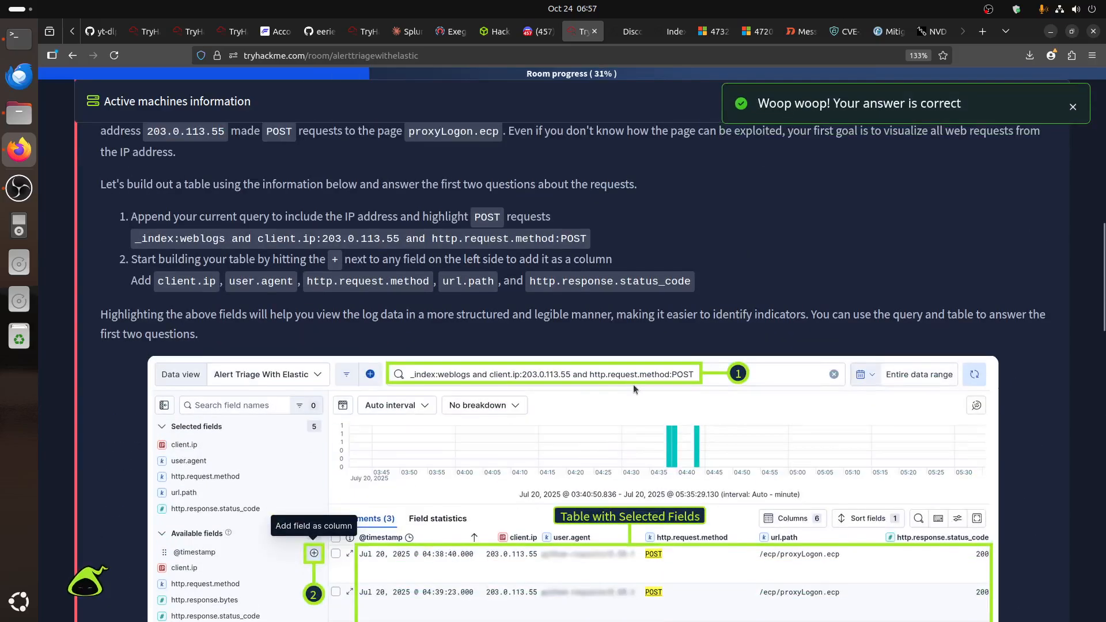
{"action": "scroll", "coordinate": [633, 385], "scroll_direction": "down", "scroll_amount": 6}
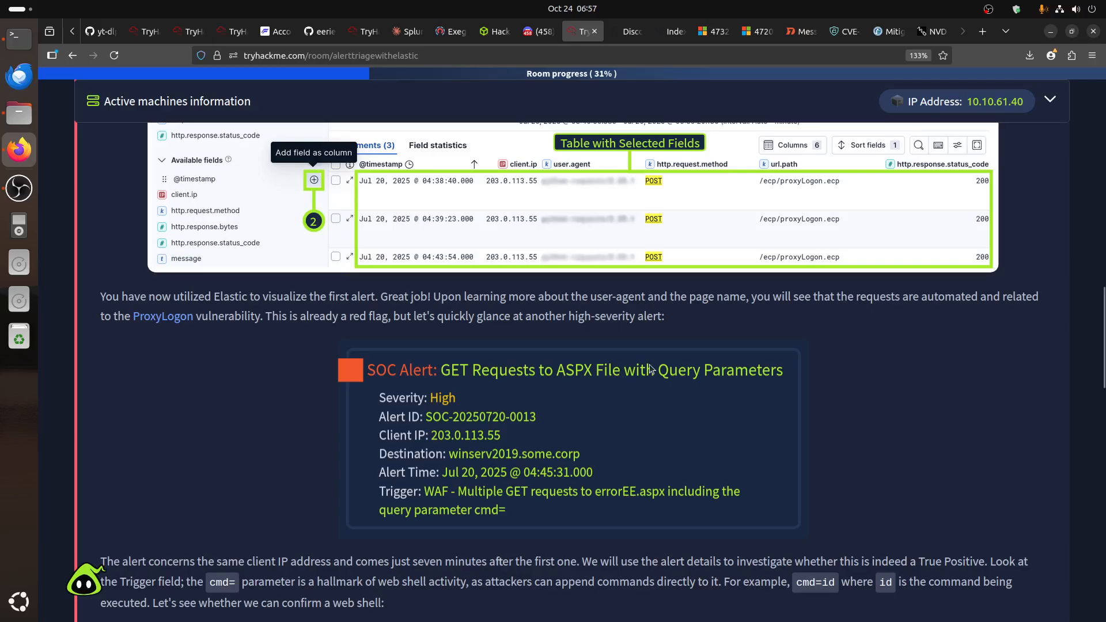
{"action": "scroll", "coordinate": [650, 369], "scroll_direction": "down", "scroll_amount": 2}
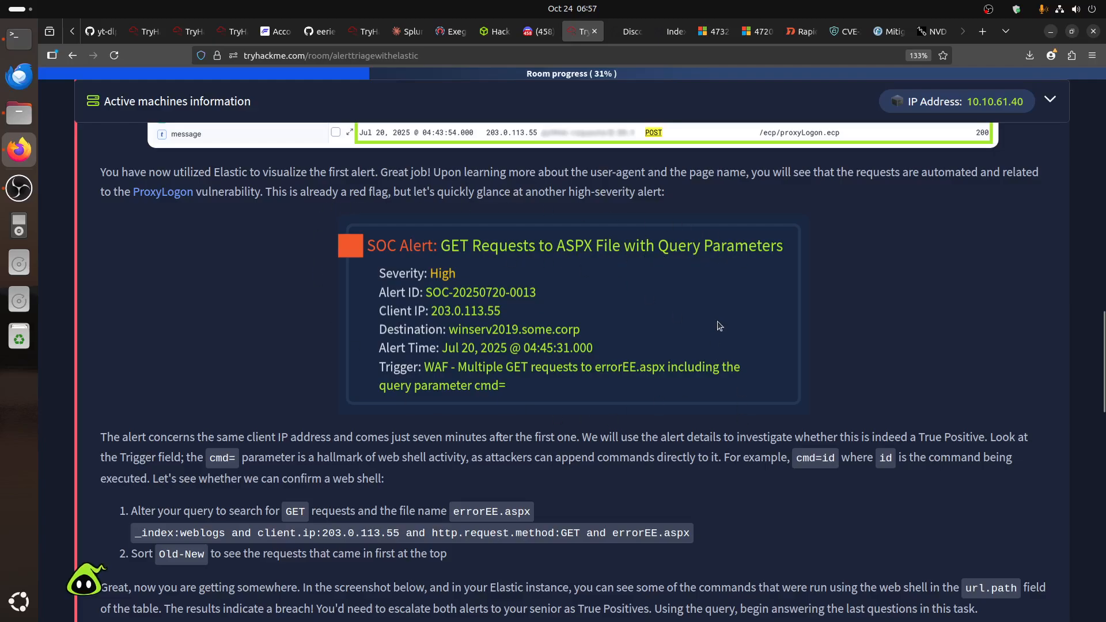
{"action": "left_click", "coordinate": [801, 31]}
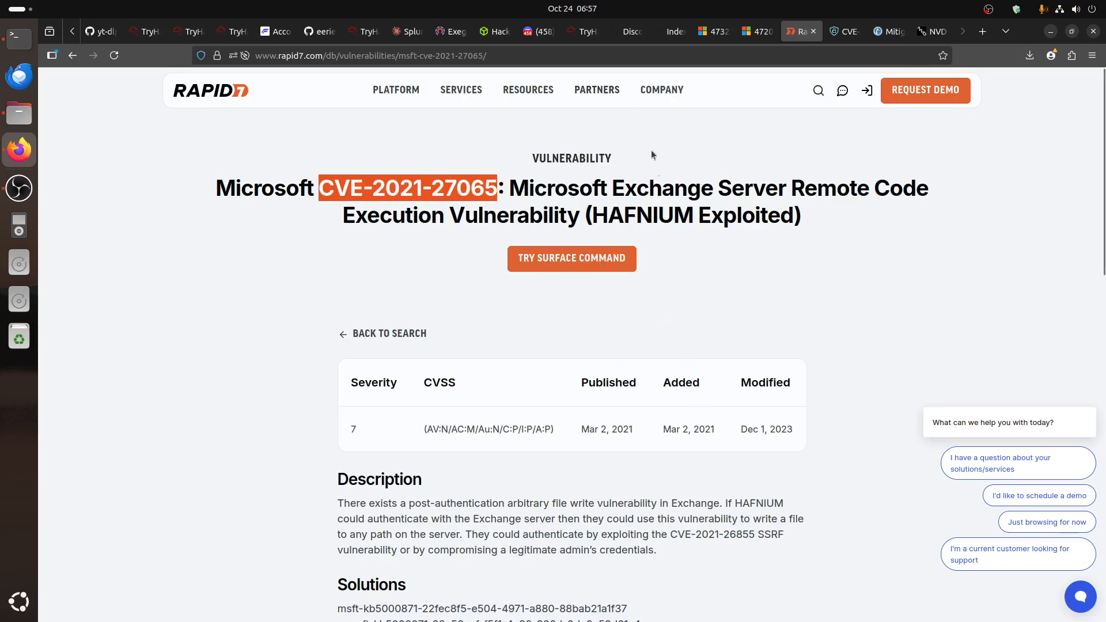
{"action": "left_click", "coordinate": [670, 33]}
{"action": "left_click", "coordinate": [629, 33]}
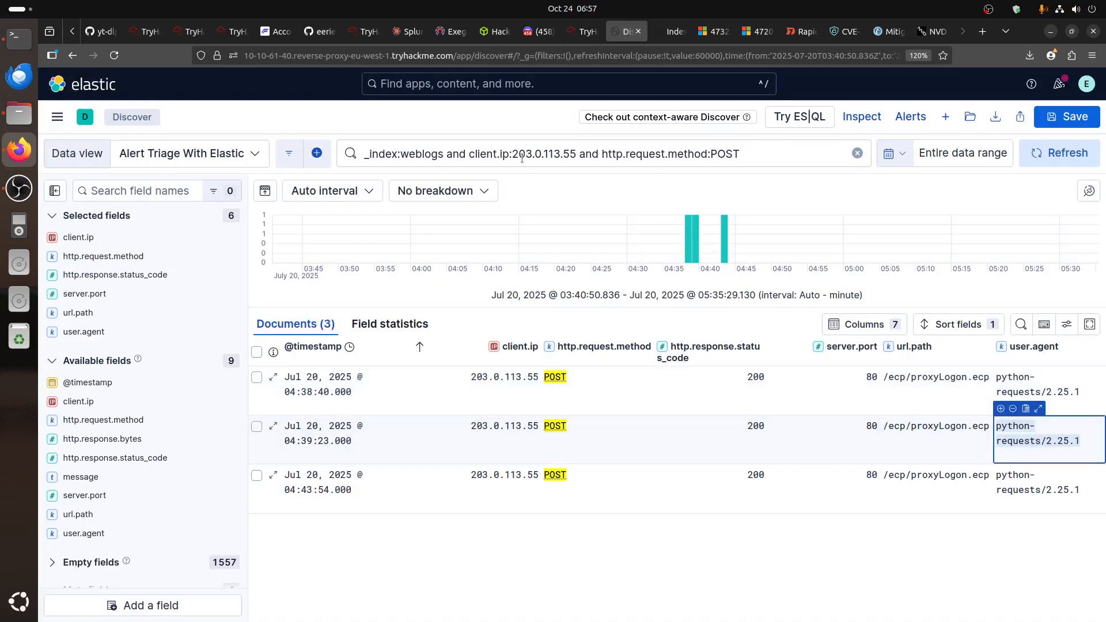
{"action": "left_click", "coordinate": [583, 31]}
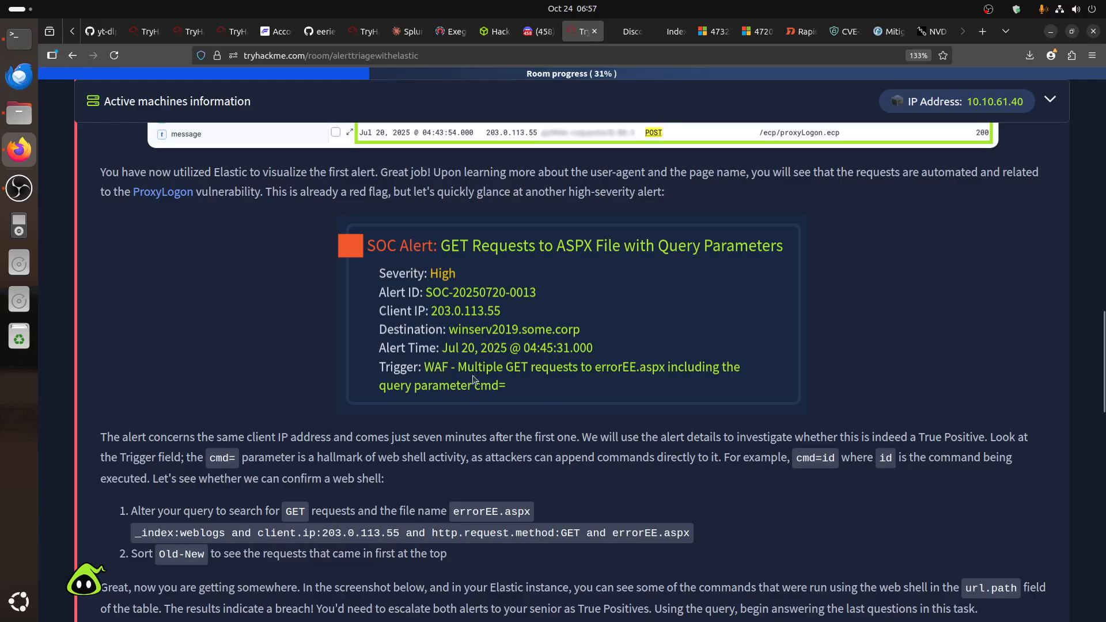
- Enlarge the alert on GET requests to an ASPX file, then read the web shell query instructions below it
{"action": "left_click", "coordinate": [509, 369]}
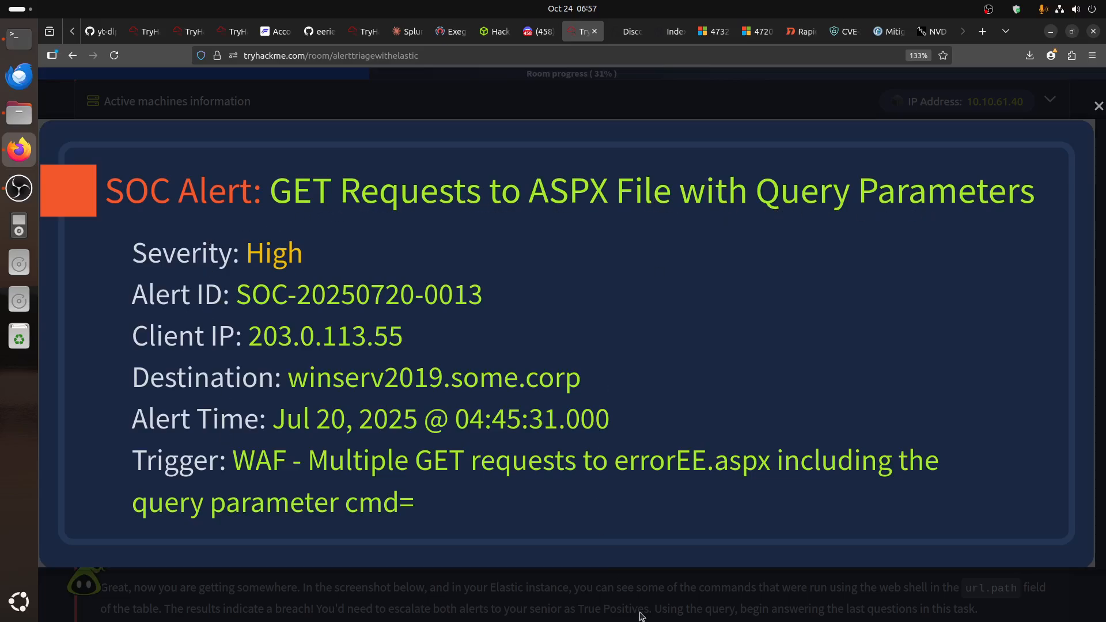
{"action": "left_click", "coordinate": [674, 601]}
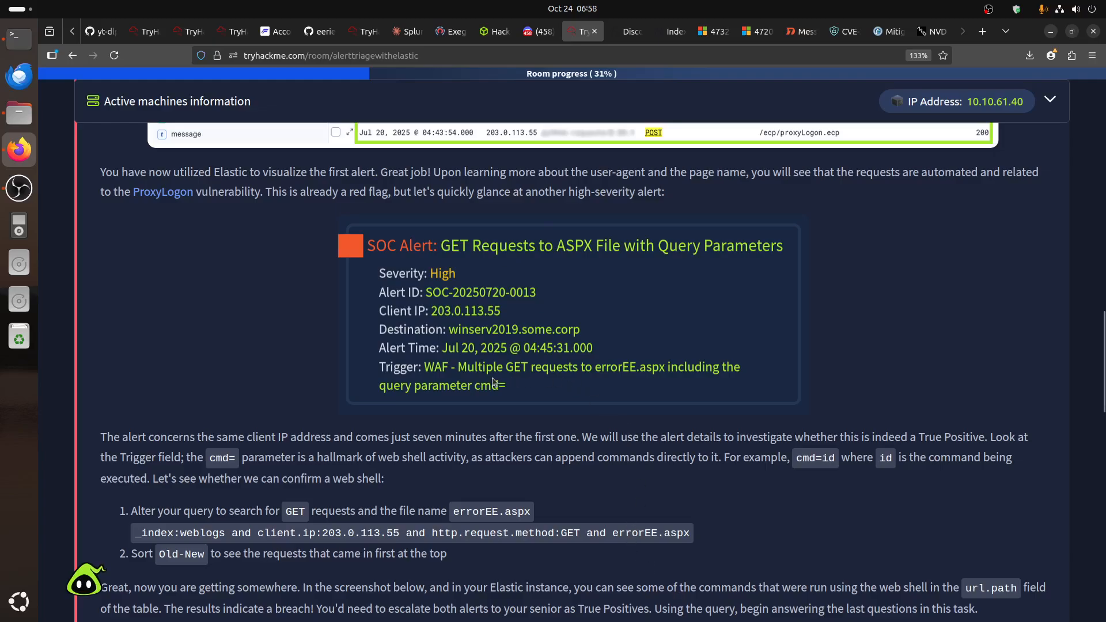
{"action": "left_click", "coordinate": [492, 378]}
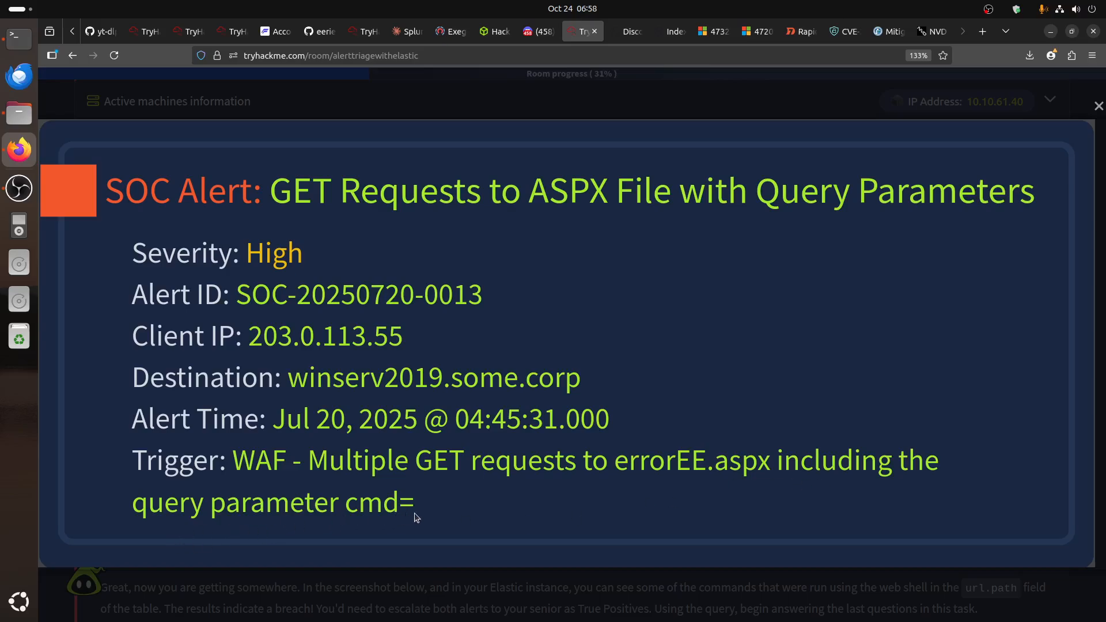
{"action": "left_click", "coordinate": [459, 580]}
{"action": "scroll", "coordinate": [434, 528], "scroll_direction": "down", "scroll_amount": 4}
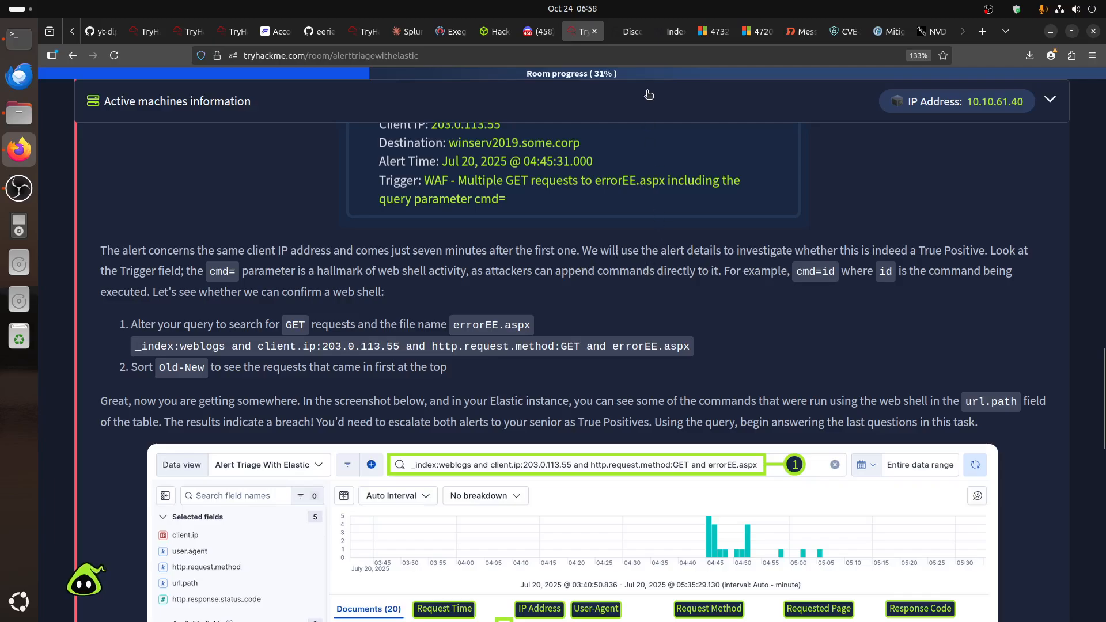
- Remove the http.request.method:POST condition from the Discover query and run it as _index:weblogs and client.ip:203.0.113.55
{"action": "left_click", "coordinate": [631, 32]}
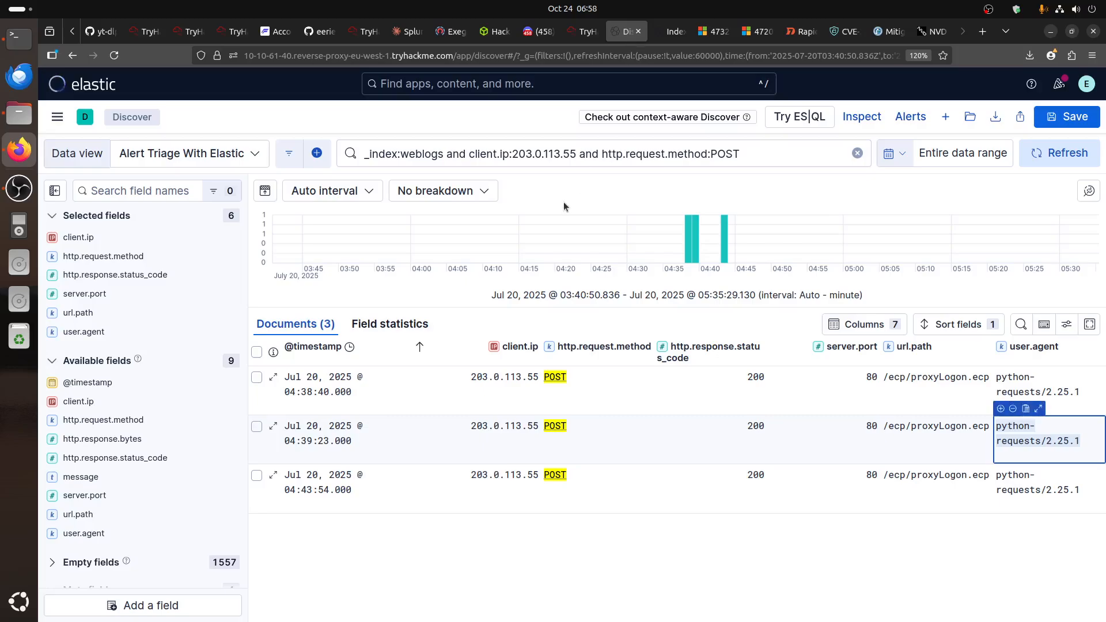
{"action": "left_click", "coordinate": [580, 153]}
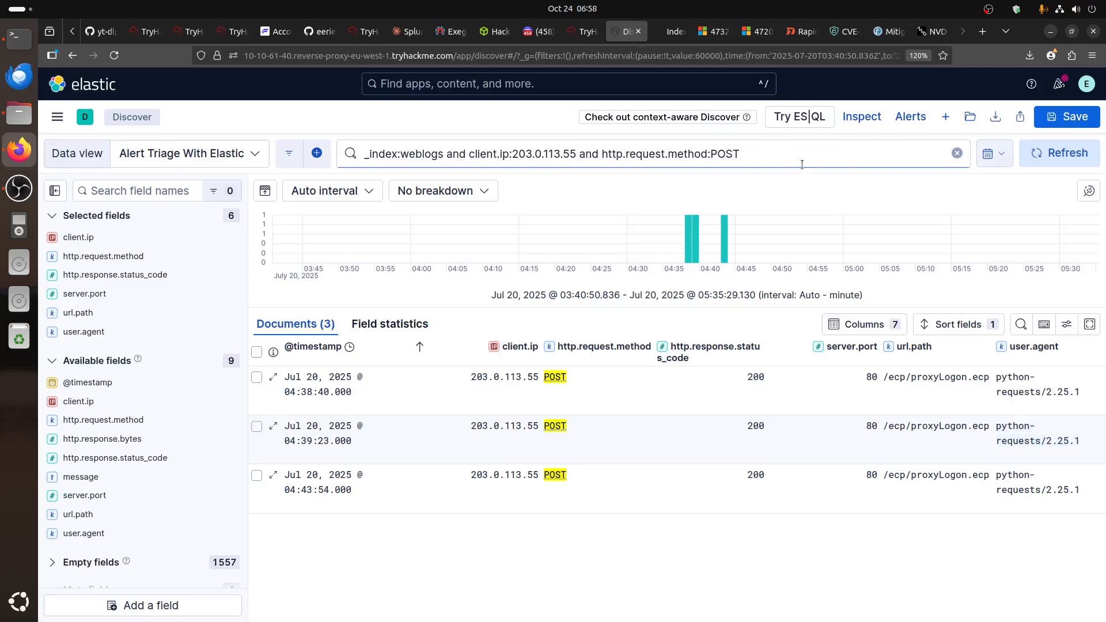
{"action": "left_click_drag", "start_coordinate": [581, 154], "coordinate": [821, 158]}
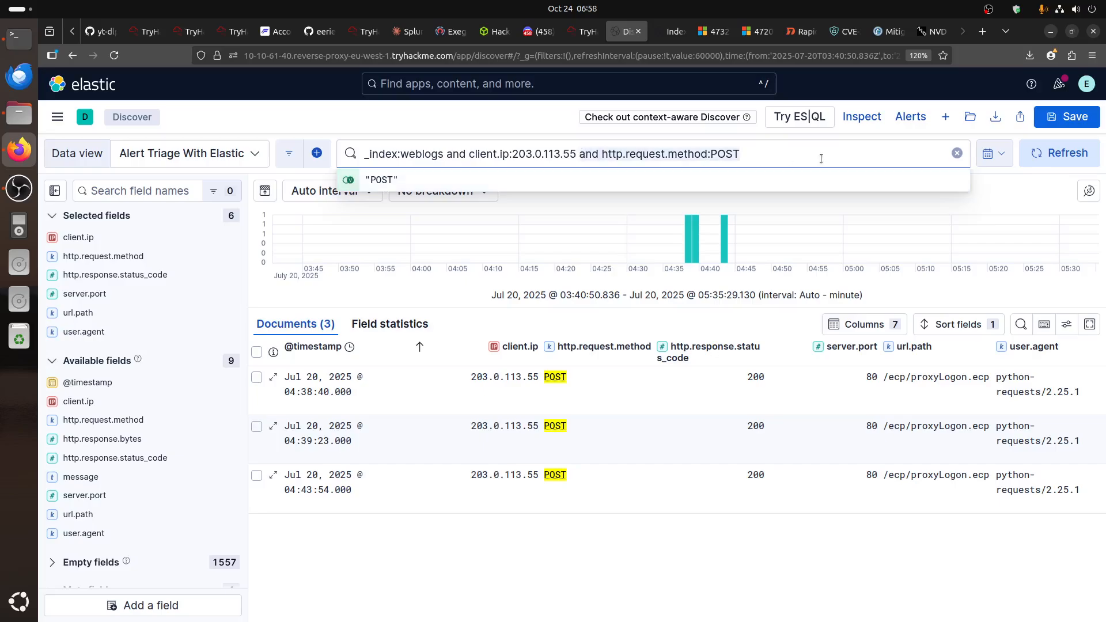
{"action": "key", "text": "BackSpace"}
{"action": "key", "text": "Return"}
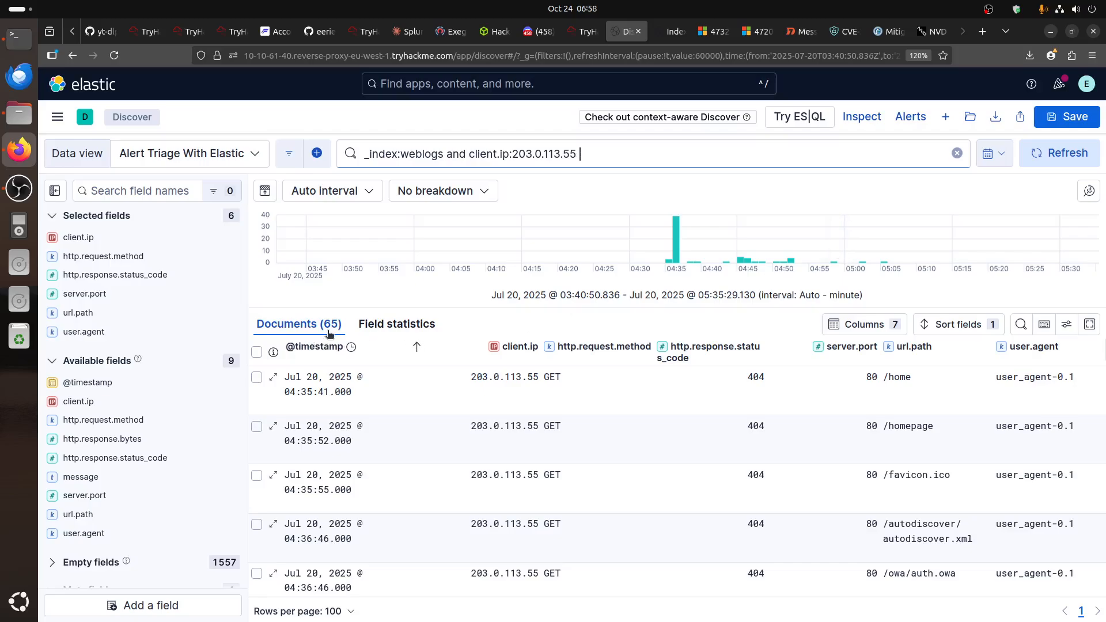
{"action": "scroll", "coordinate": [641, 369], "scroll_direction": "down", "scroll_amount": 1}
{"action": "scroll", "coordinate": [645, 366], "scroll_direction": "down", "scroll_amount": 10}
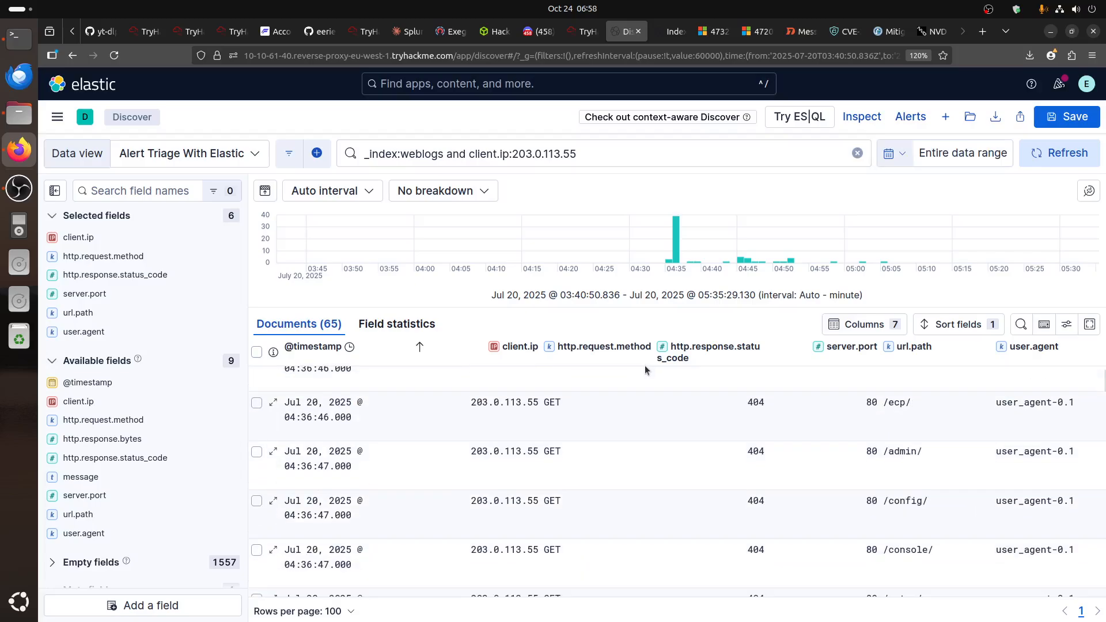
{"action": "scroll", "coordinate": [646, 364], "scroll_direction": "down", "scroll_amount": 3}
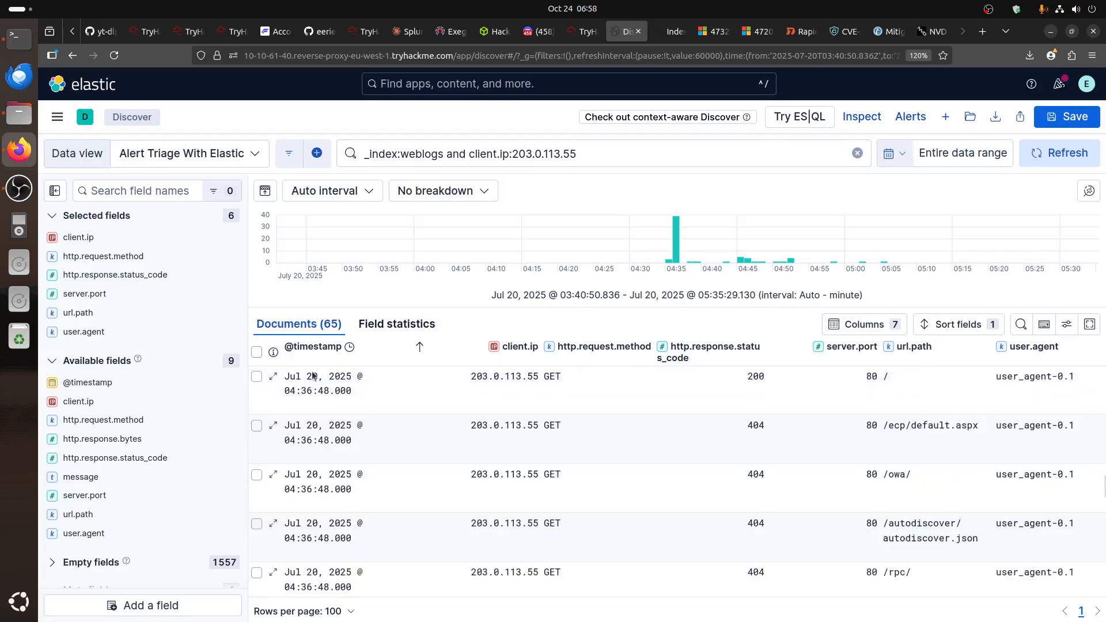
{"action": "scroll", "coordinate": [410, 443], "scroll_direction": "up", "scroll_amount": 15}
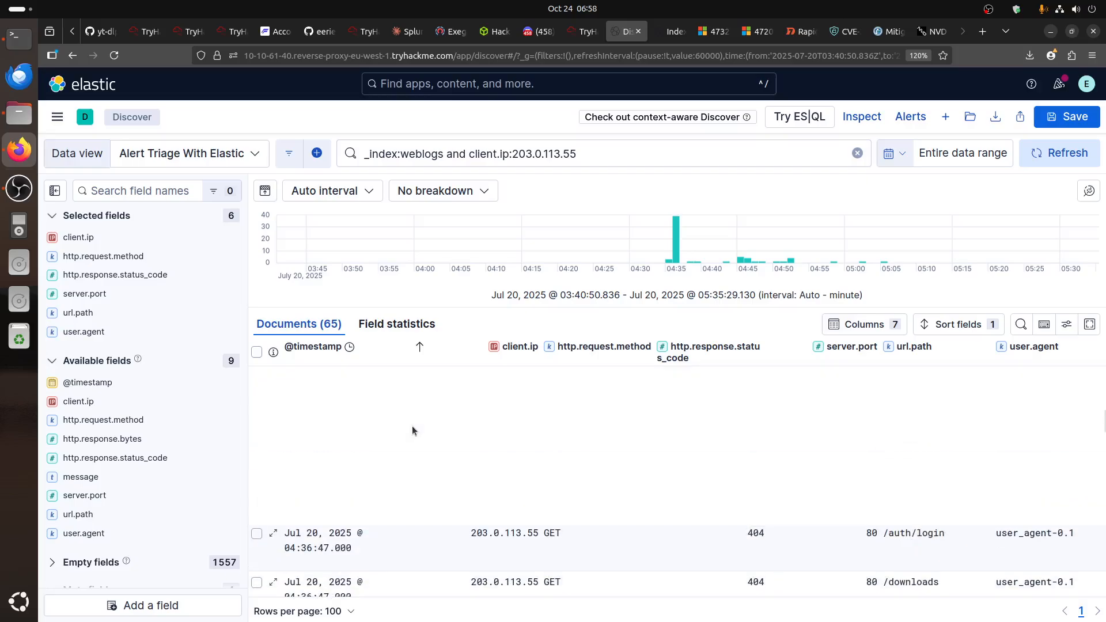
{"action": "scroll", "coordinate": [403, 423], "scroll_direction": "up", "scroll_amount": 5}
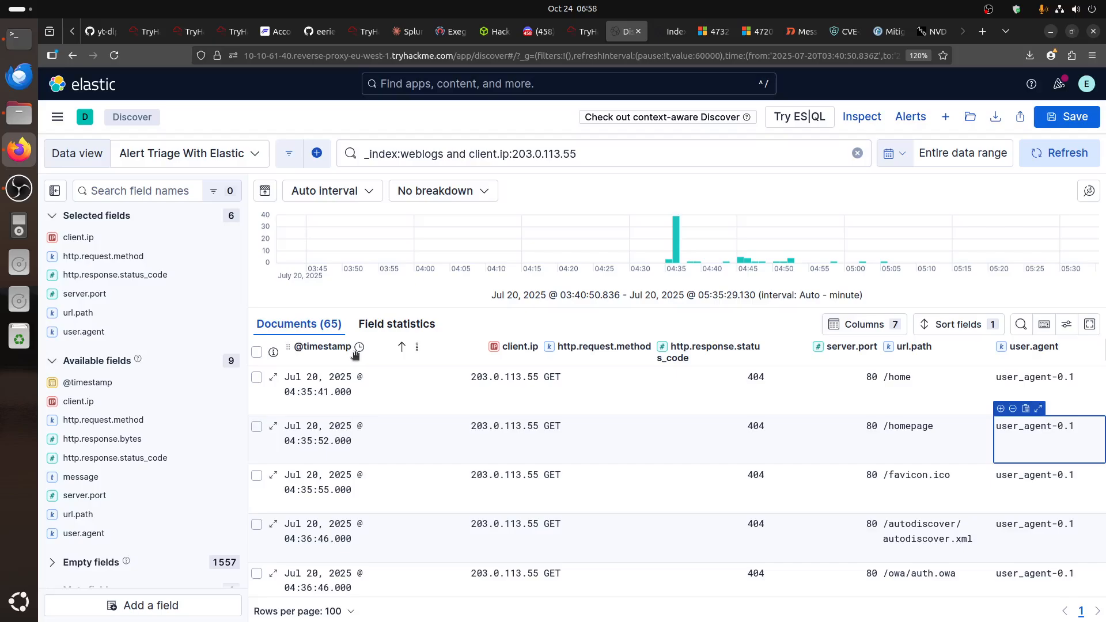
{"action": "left_click", "coordinate": [418, 347]}
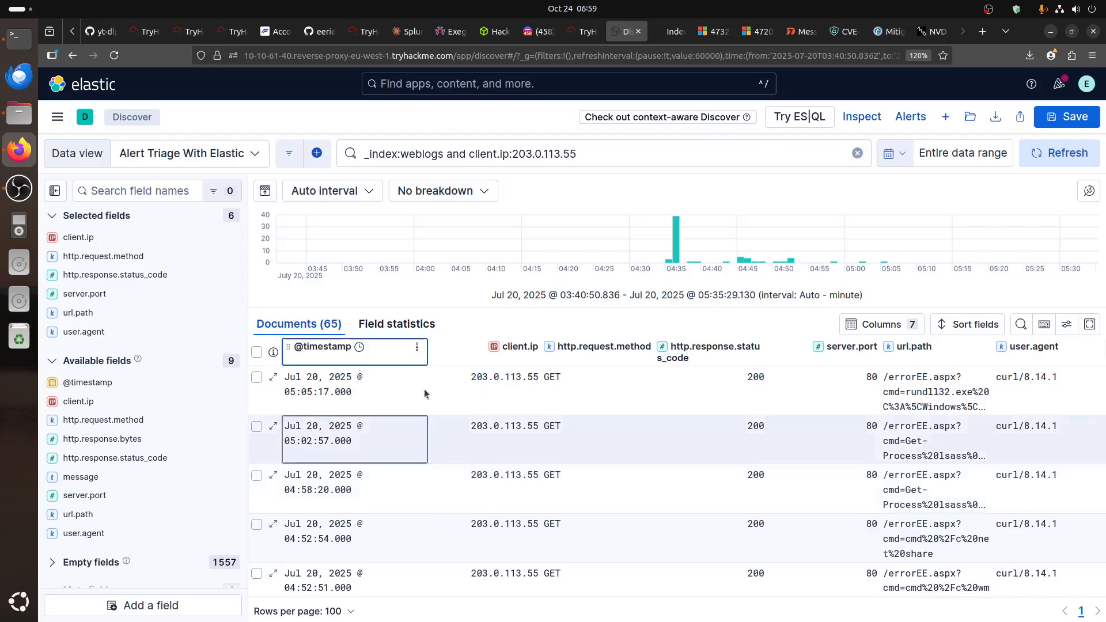
{"action": "left_click", "coordinate": [418, 348]}
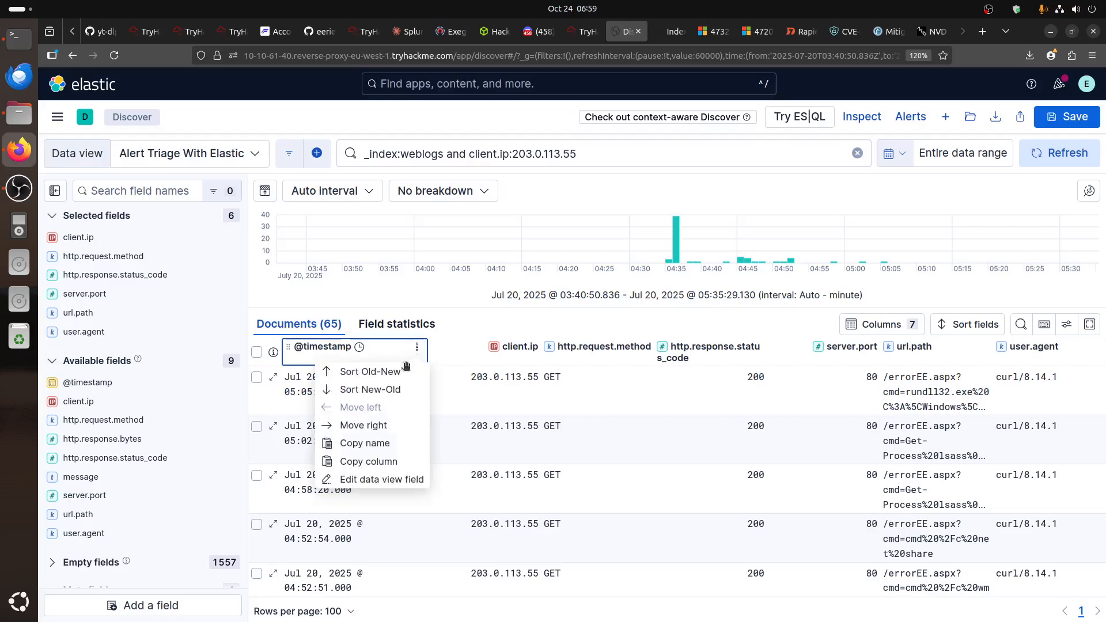
{"action": "left_click", "coordinate": [390, 373]}
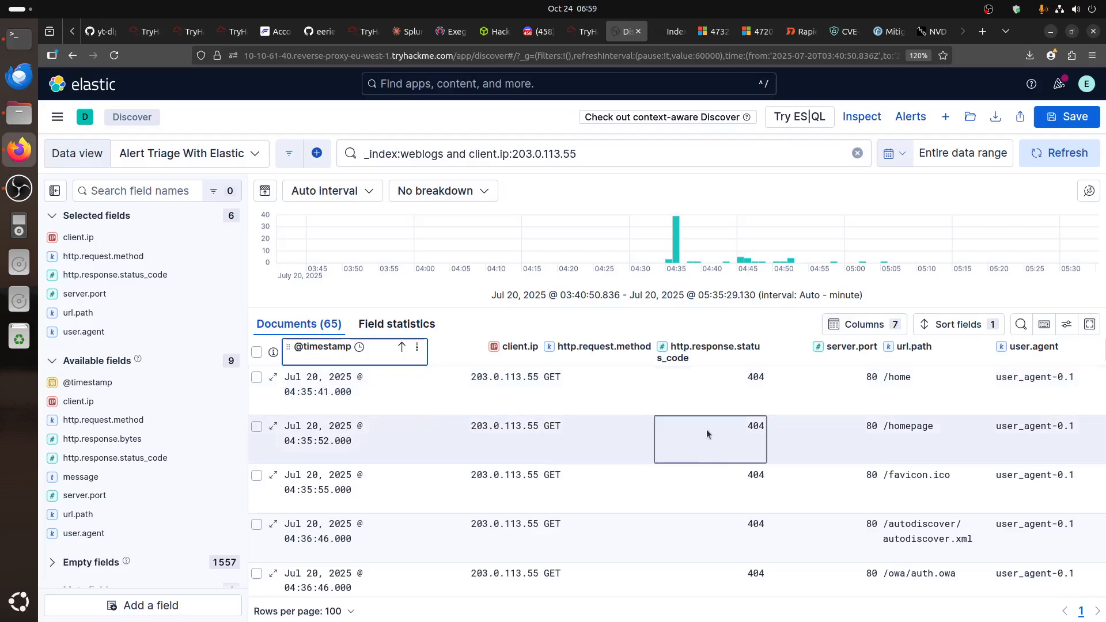
- Trace the requests from 203.0.113.55 in time order, comparing the POSTs to proxyLogon.ecp with the errorEE.aspx cmd= requests
{"action": "scroll", "coordinate": [706, 434], "scroll_direction": "down", "scroll_amount": 3}
{"action": "scroll", "coordinate": [961, 491], "scroll_direction": "down", "scroll_amount": 5}
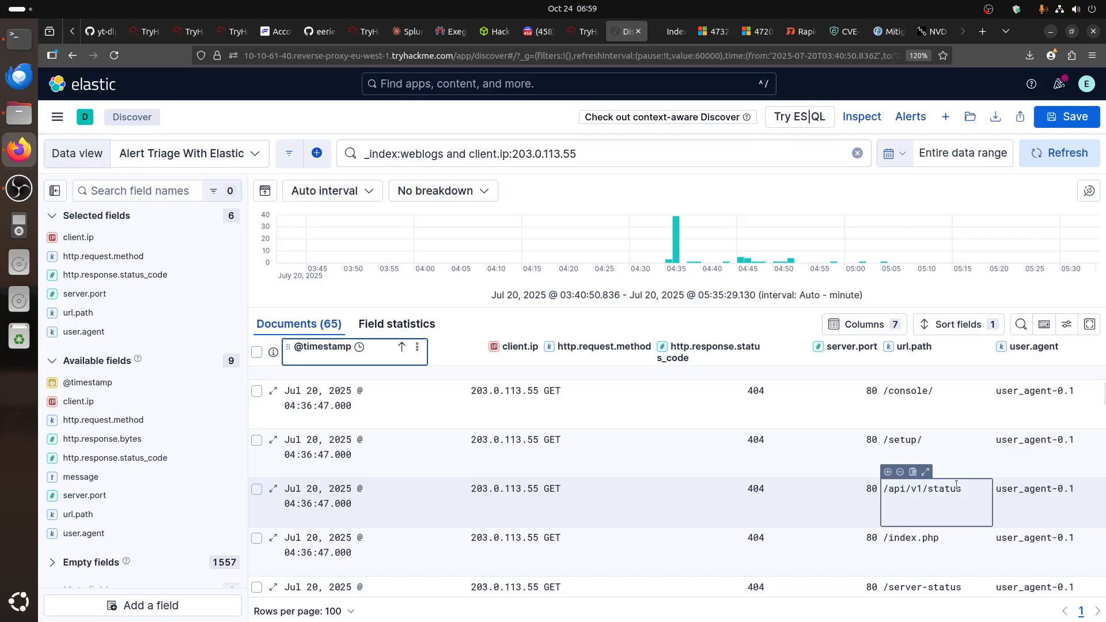
{"action": "scroll", "coordinate": [953, 493], "scroll_direction": "down", "scroll_amount": 5}
{"action": "scroll", "coordinate": [959, 488], "scroll_direction": "down", "scroll_amount": 10}
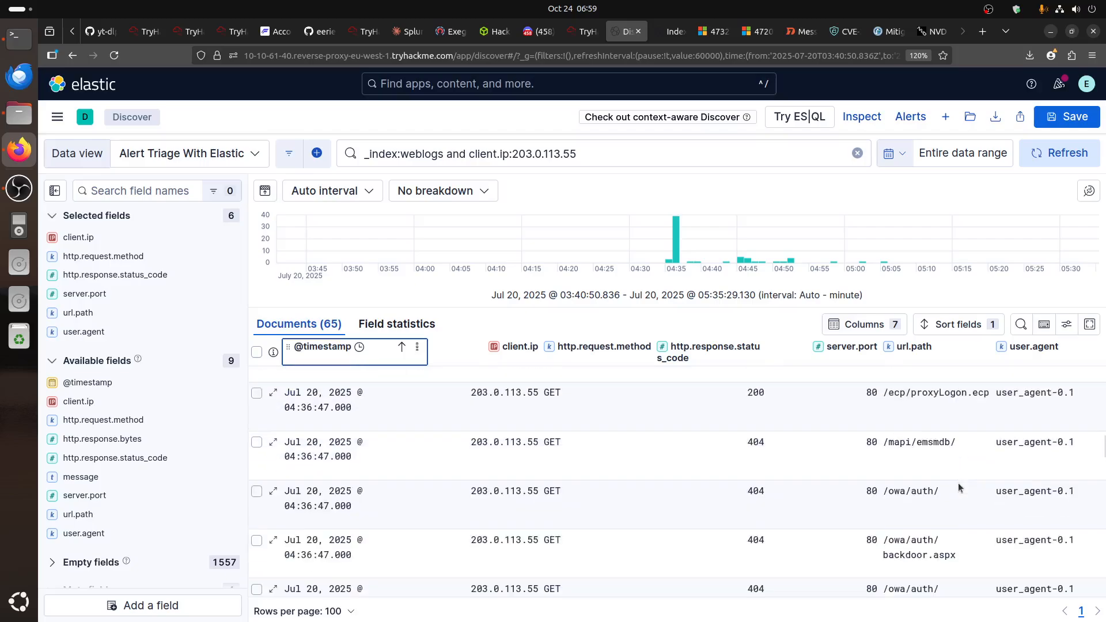
{"action": "scroll", "coordinate": [959, 488], "scroll_direction": "down", "scroll_amount": 10}
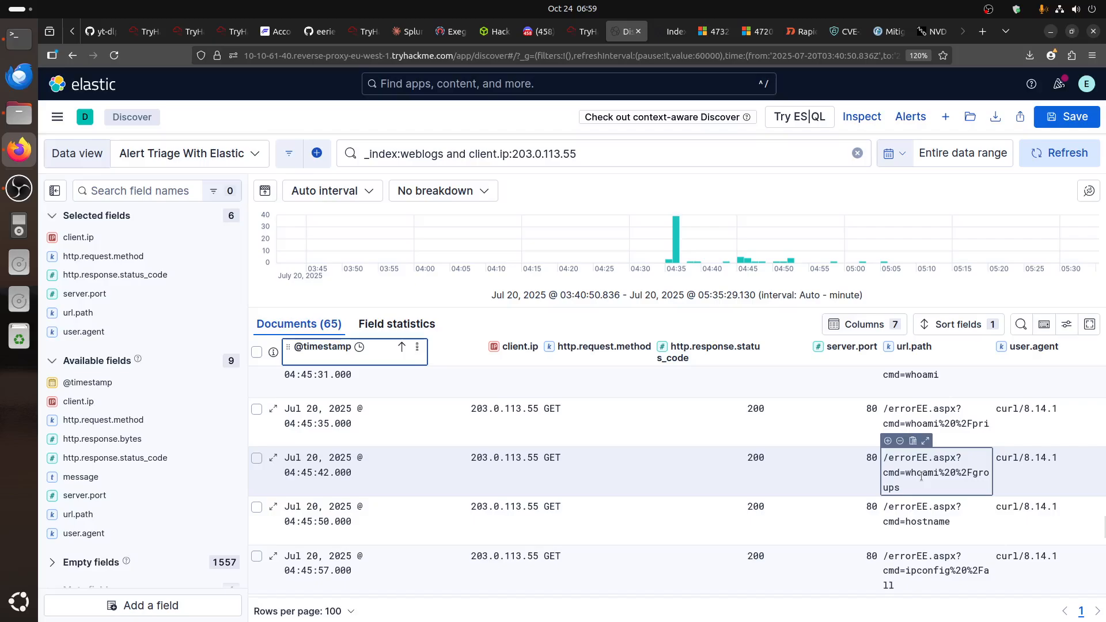
{"action": "scroll", "coordinate": [921, 476], "scroll_direction": "up", "scroll_amount": 2}
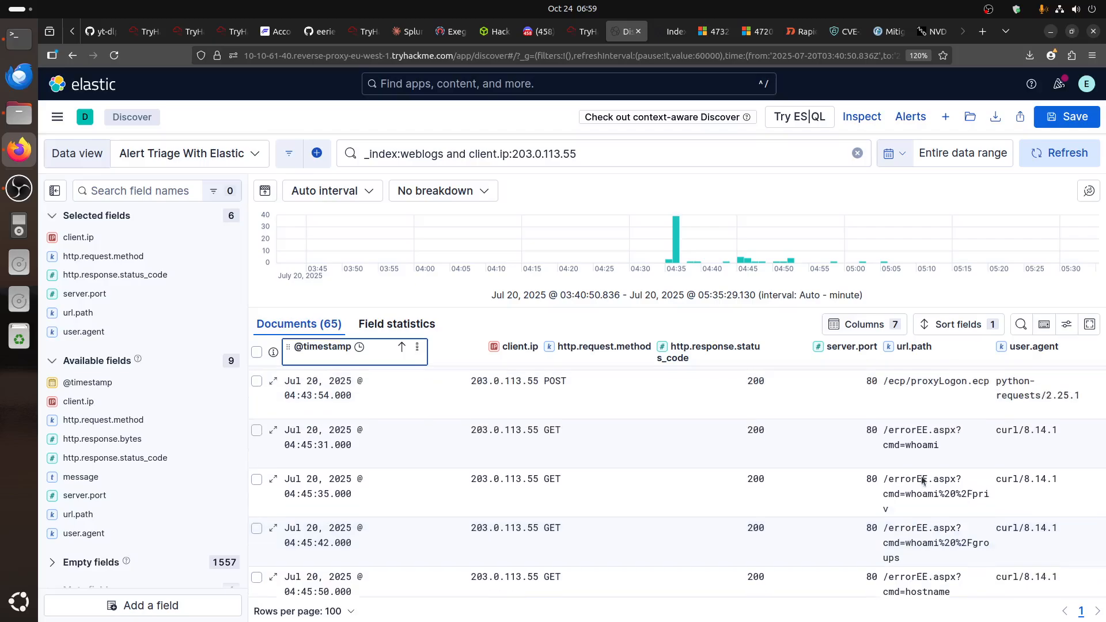
{"action": "scroll", "coordinate": [922, 478], "scroll_direction": "up", "scroll_amount": 2}
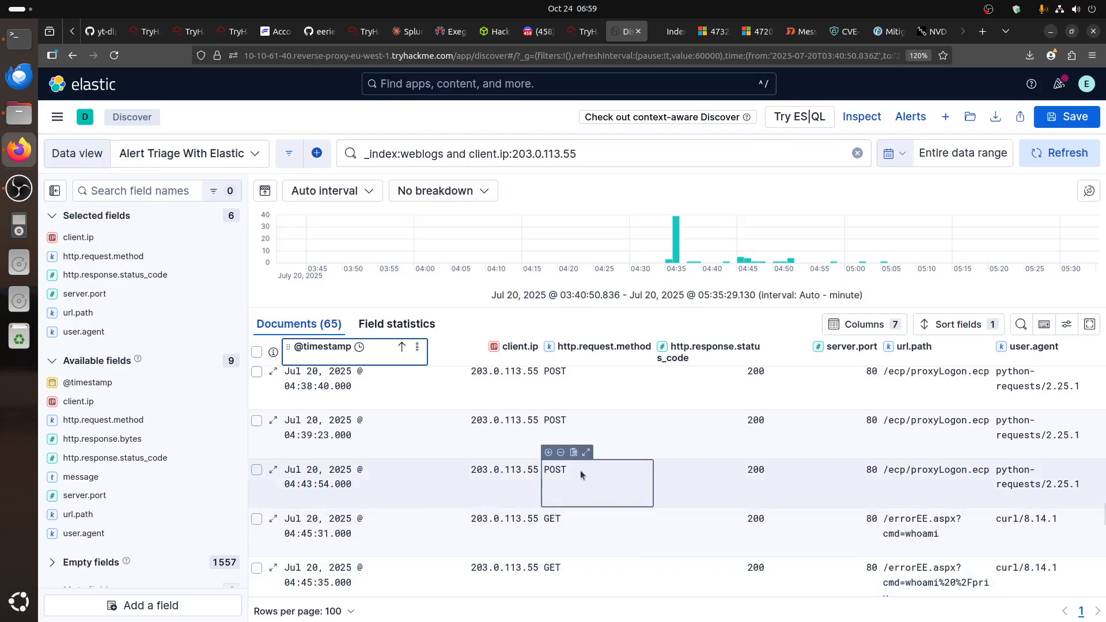
{"action": "scroll", "coordinate": [580, 471], "scroll_direction": "up", "scroll_amount": 2}
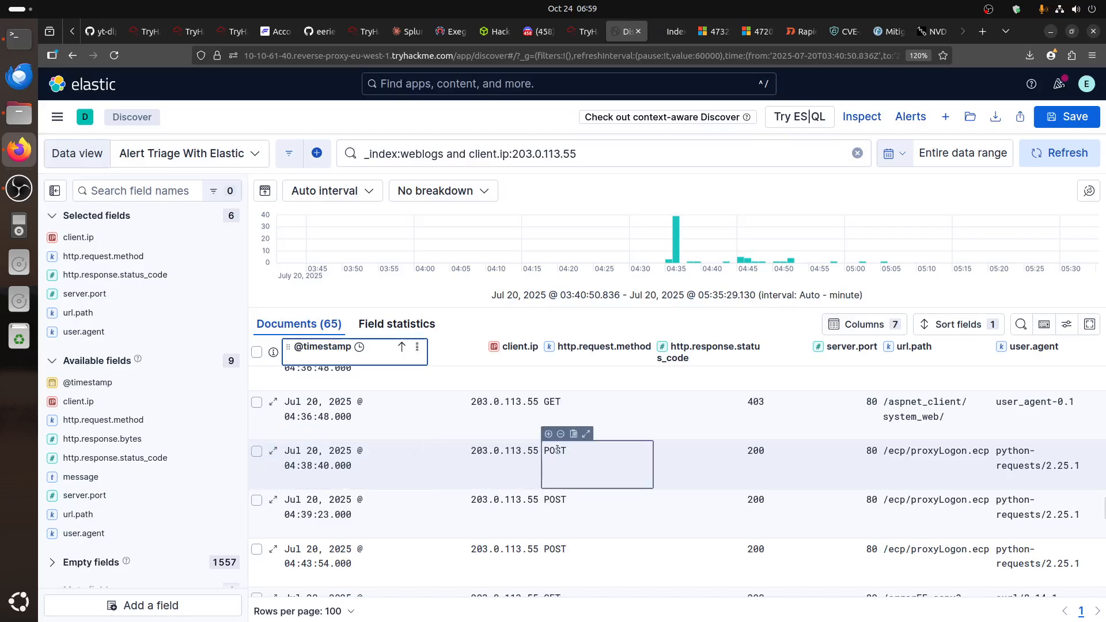
{"action": "mouse_move", "coordinate": [314, 472]}
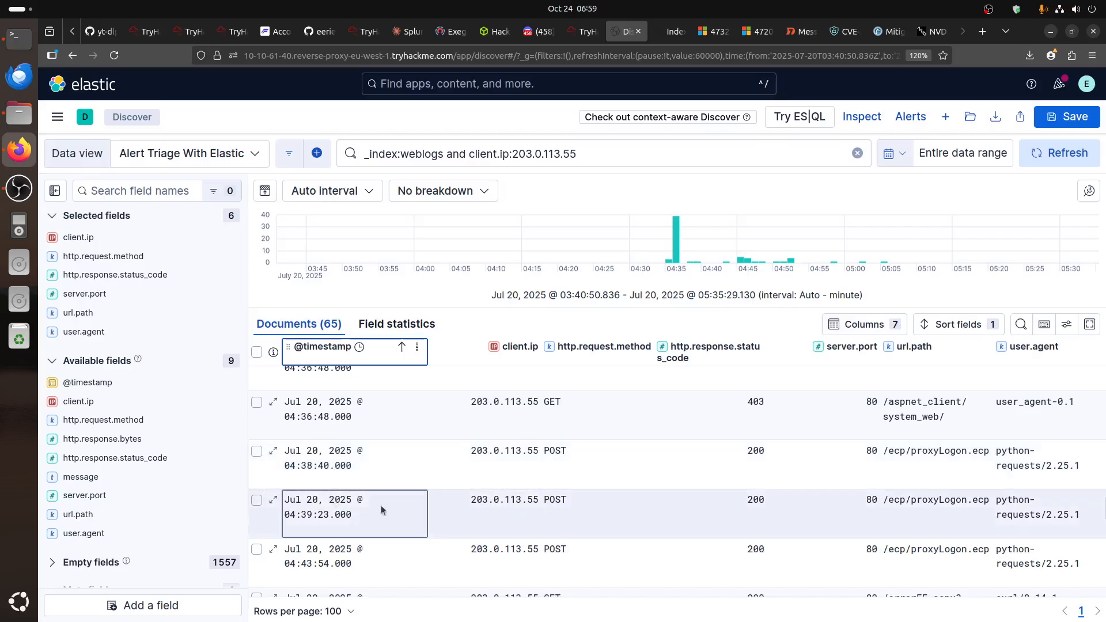
{"action": "scroll", "coordinate": [500, 483], "scroll_direction": "down", "scroll_amount": 2}
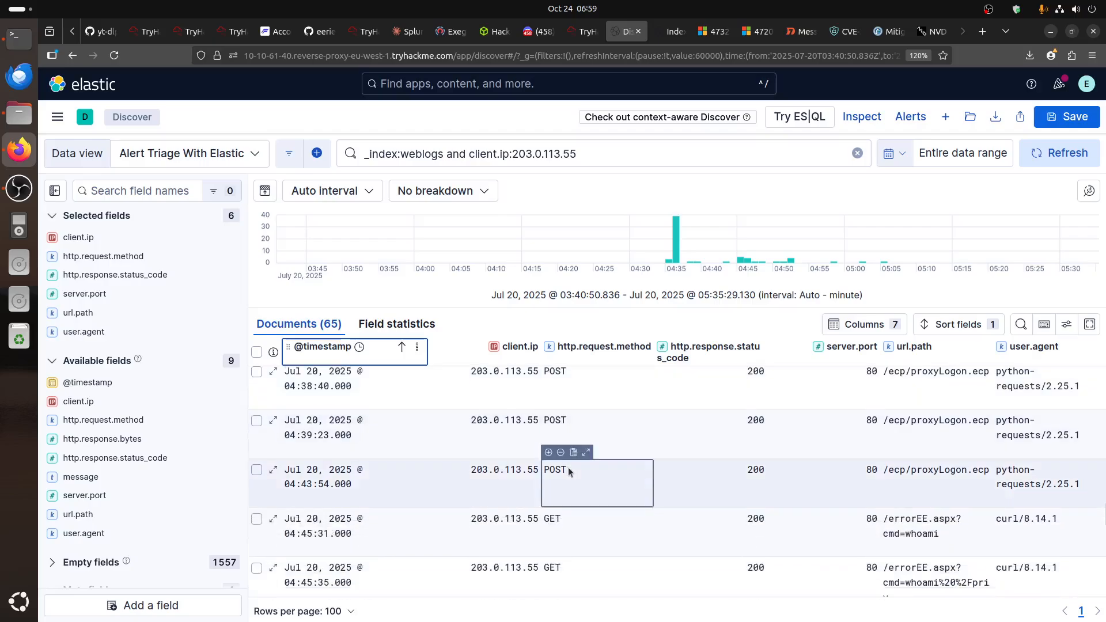
{"action": "scroll", "coordinate": [568, 468], "scroll_direction": "down", "scroll_amount": 2}
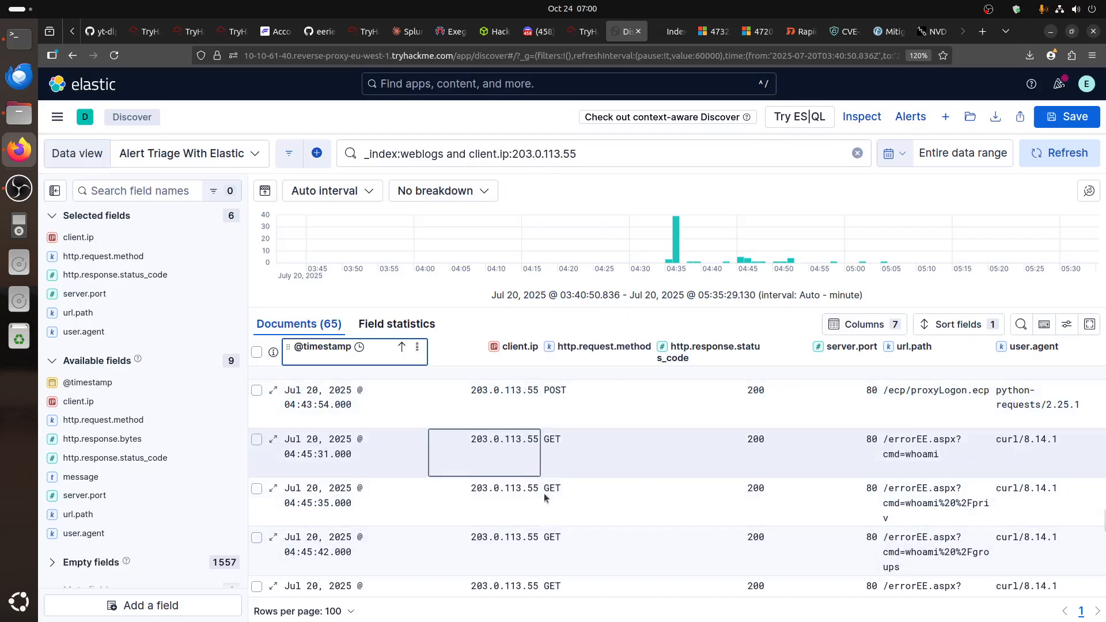
{"action": "scroll", "coordinate": [558, 509], "scroll_direction": "up", "scroll_amount": 3}
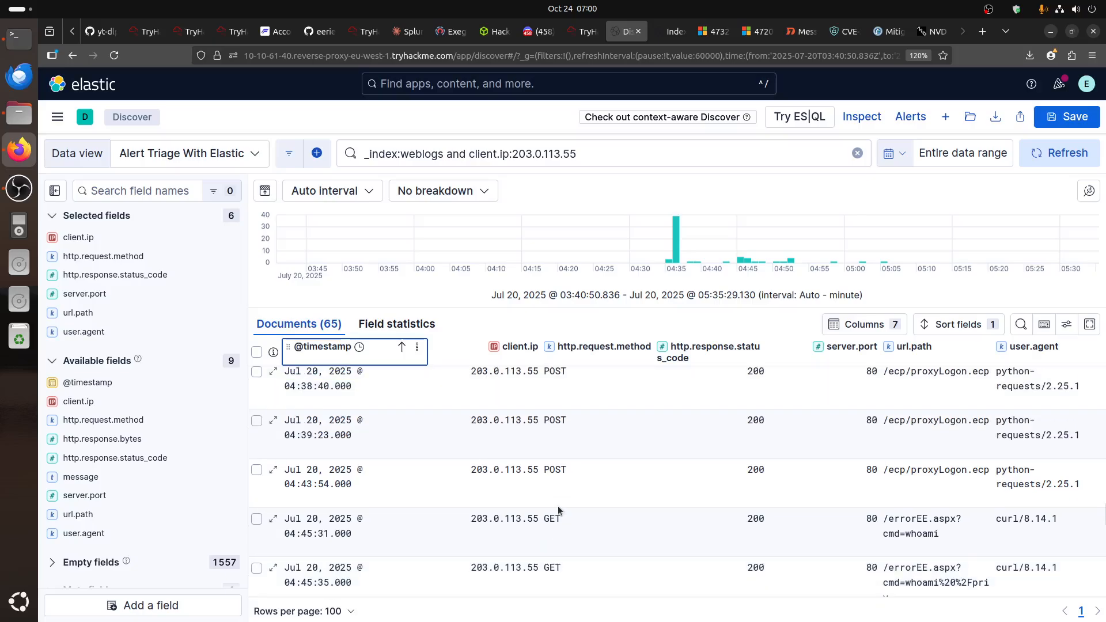
{"action": "scroll", "coordinate": [558, 509], "scroll_direction": "down", "scroll_amount": 3}
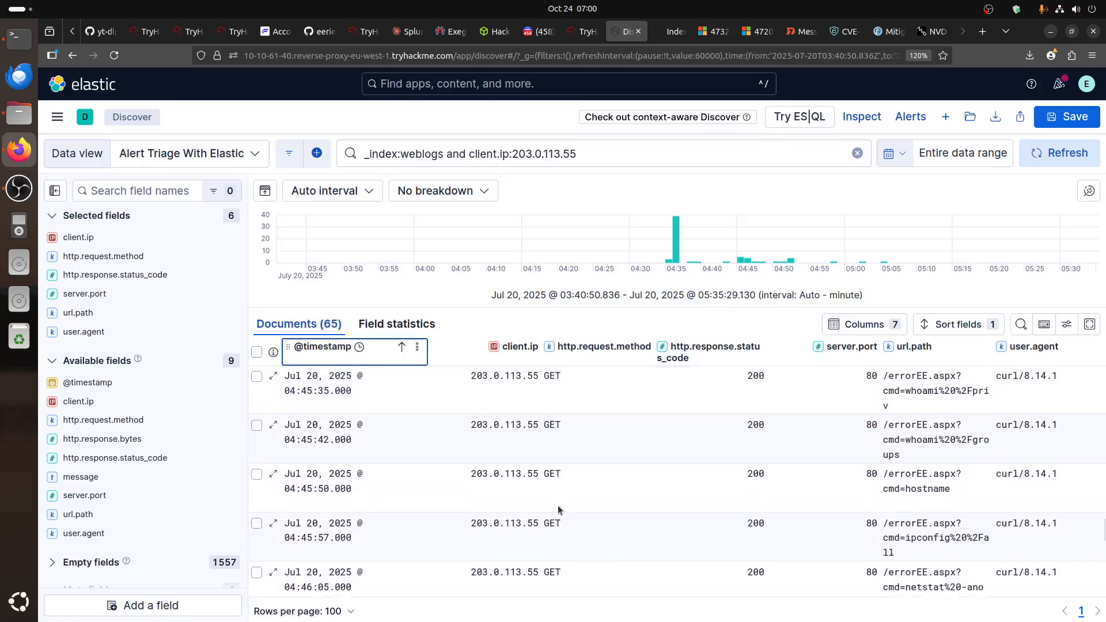
- Copy the query _index:weblogs and client.ip:203.0.113.55 and http.request.method:GET and errorEE.aspx from the TryHackMe room and run it in Discover
{"action": "left_click", "coordinate": [583, 32]}
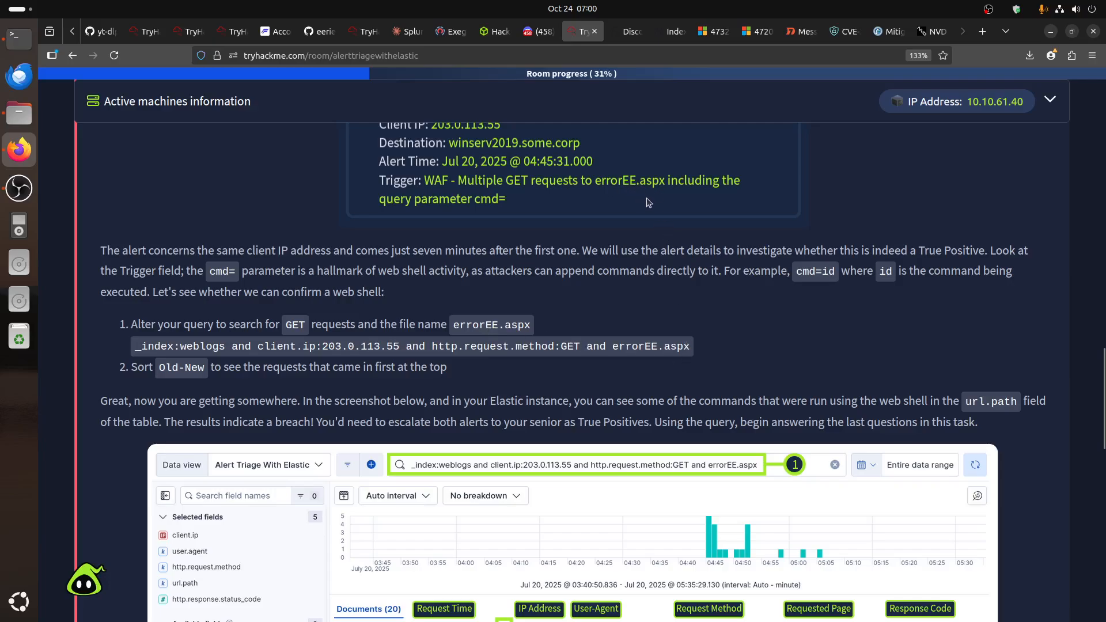
{"action": "double_click", "coordinate": [179, 346]}
{"action": "triple_click", "coordinate": [179, 347]}
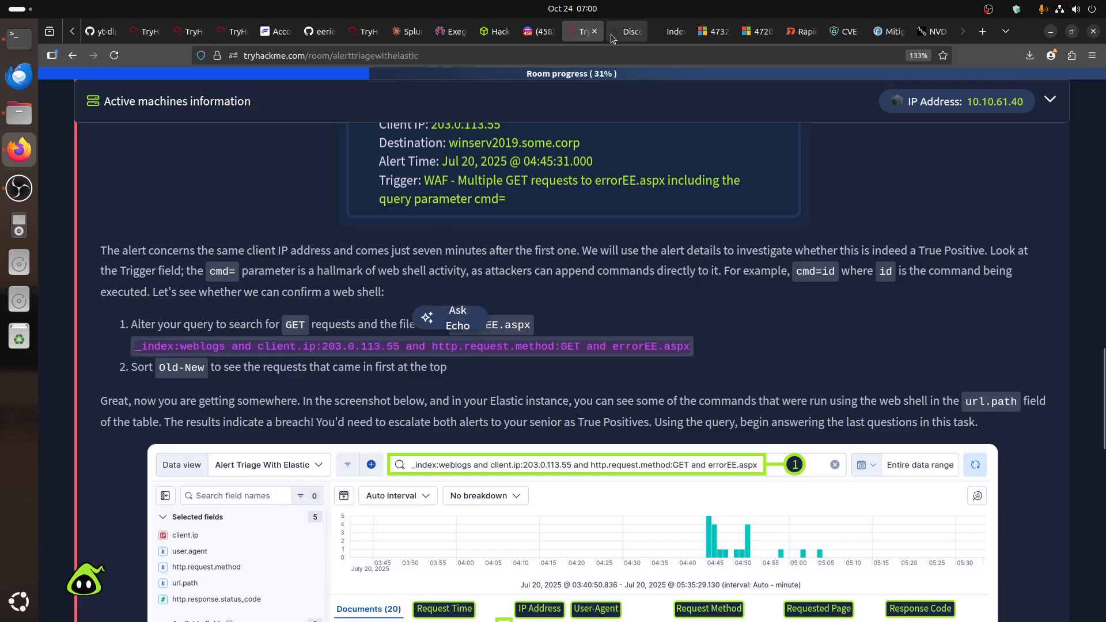
{"action": "left_click", "coordinate": [630, 31]}
{"action": "left_click", "coordinate": [414, 154]}
{"action": "key", "text": "ctrl+a"}
{"action": "key", "text": "ctrl+v"}
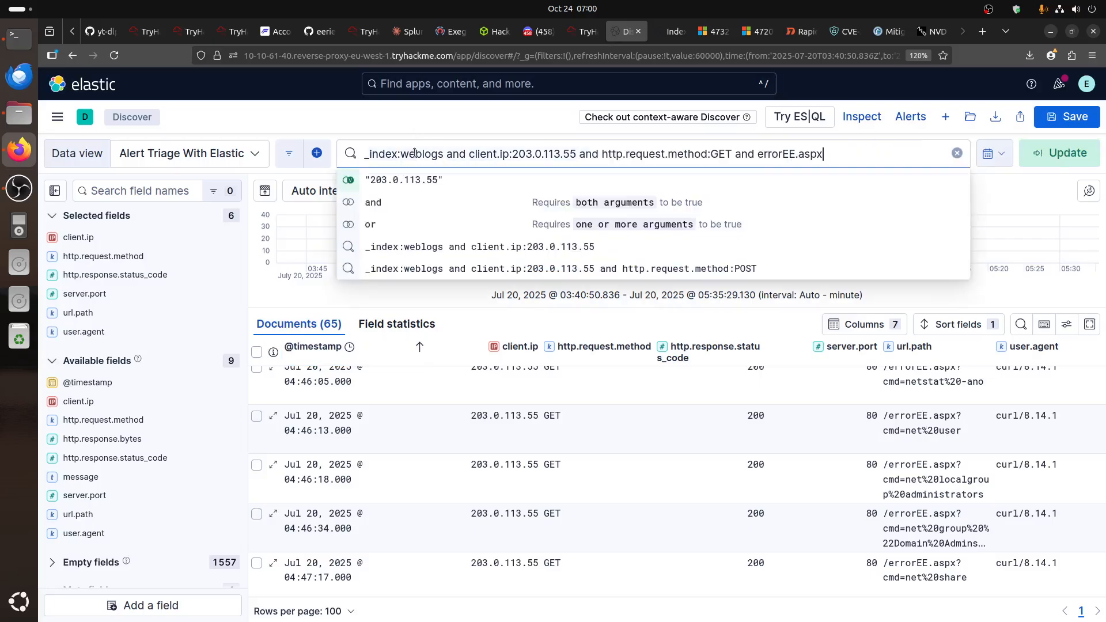
{"action": "key", "text": "Return"}
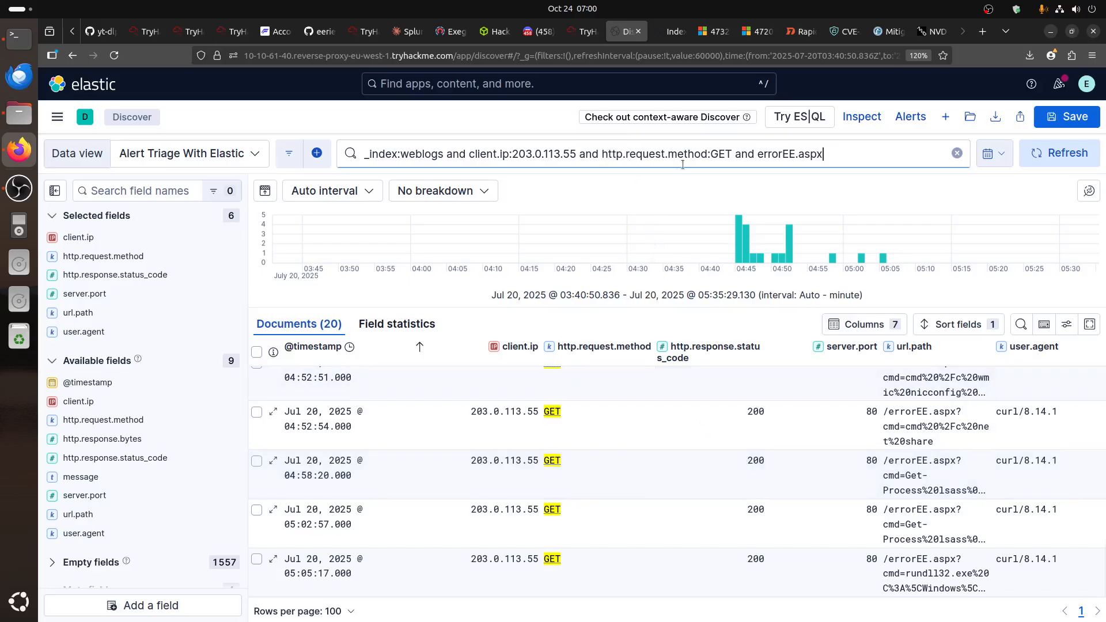
- Review the query's GET and errorEE.aspx conditions, the top values of url.path, and the matching requests back to the earliest
{"action": "left_click_drag", "start_coordinate": [735, 156], "coordinate": [602, 153]}
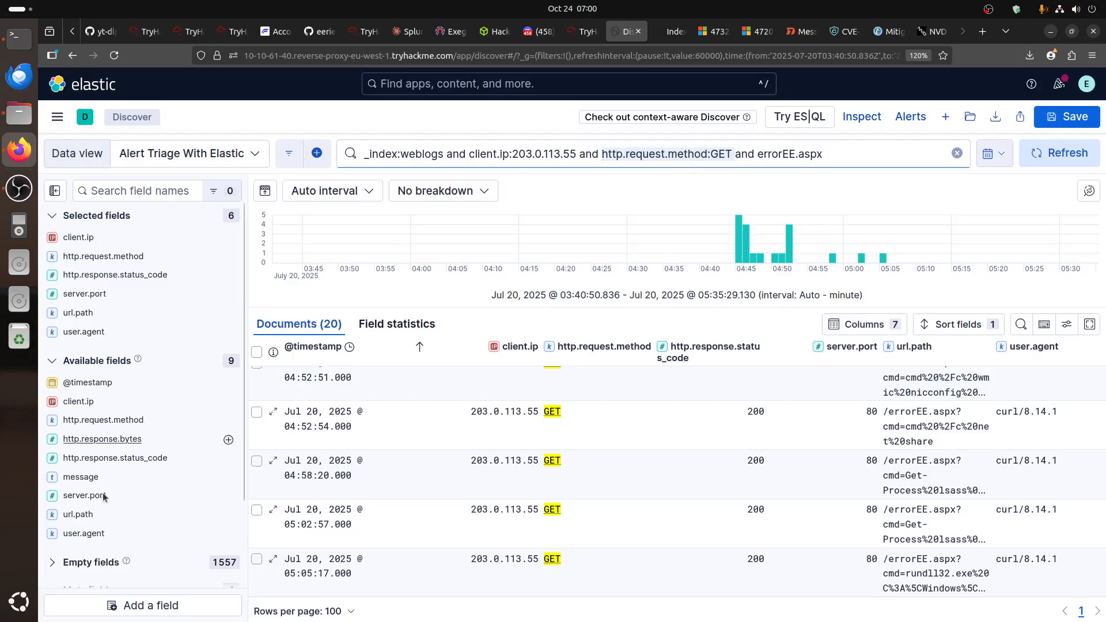
{"action": "scroll", "coordinate": [69, 429], "scroll_direction": "down", "scroll_amount": 2}
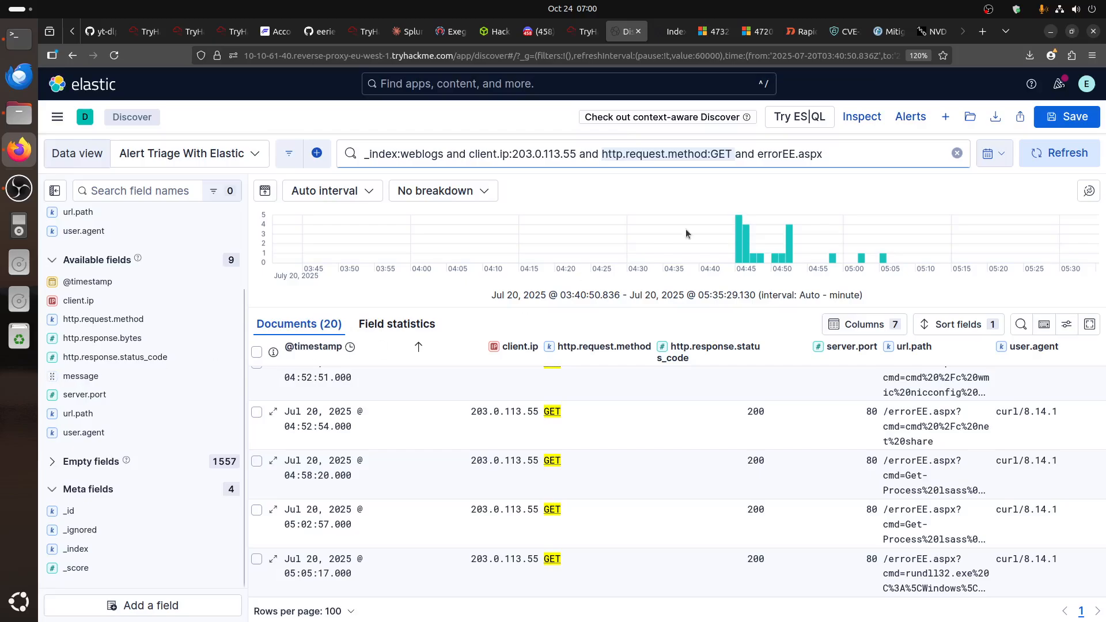
{"action": "left_click_drag", "start_coordinate": [757, 155], "coordinate": [816, 151]}
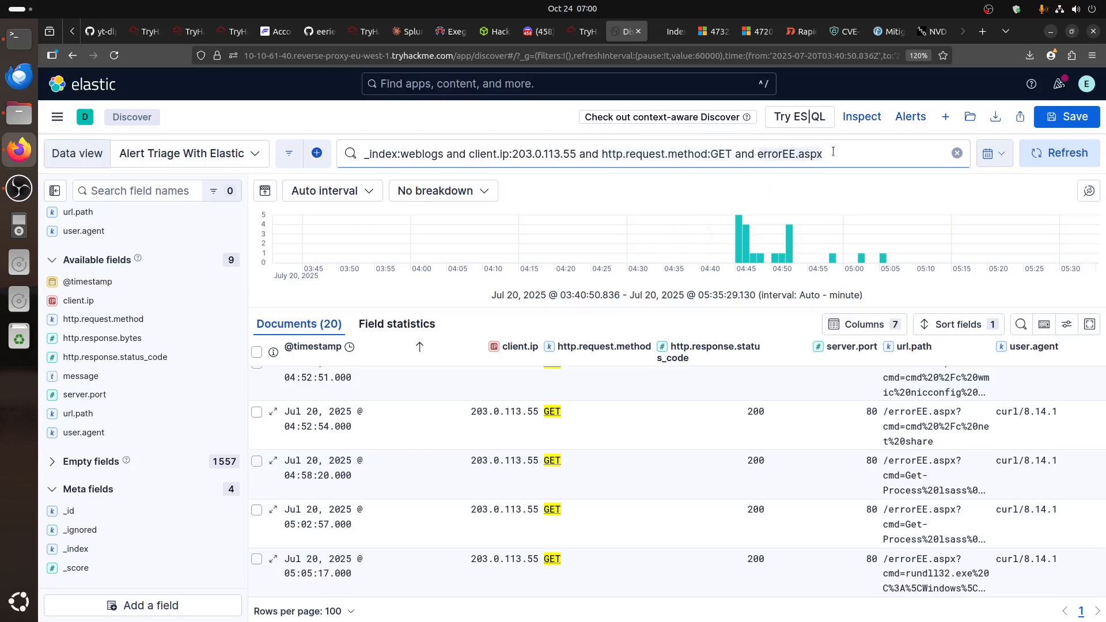
{"action": "left_click", "coordinate": [833, 152]}
{"action": "left_click", "coordinate": [81, 413]}
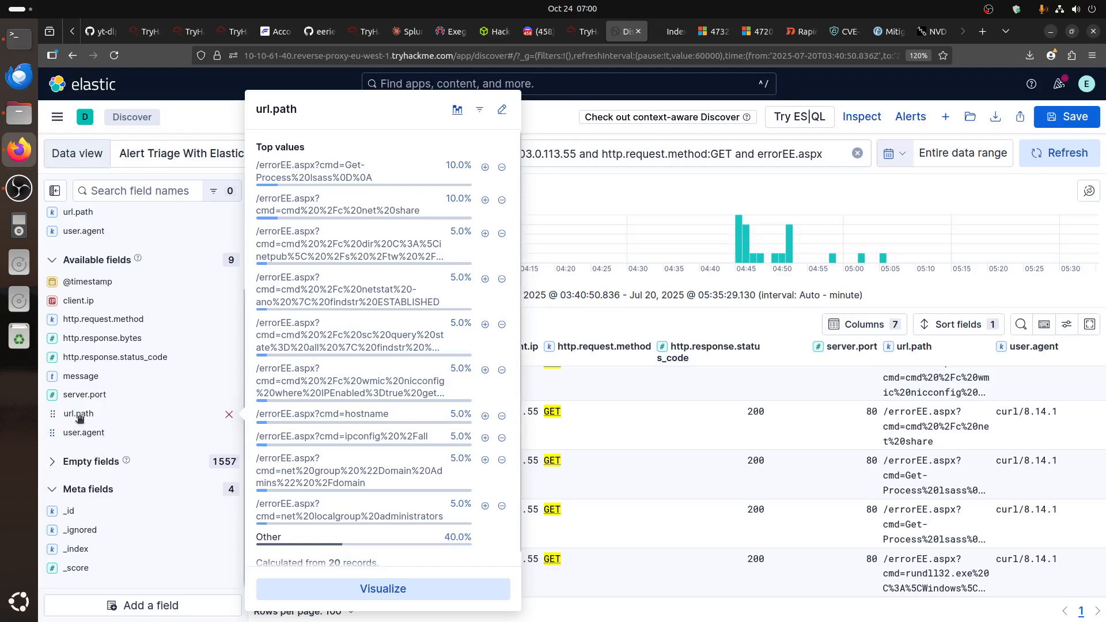
{"action": "left_click", "coordinate": [81, 414]}
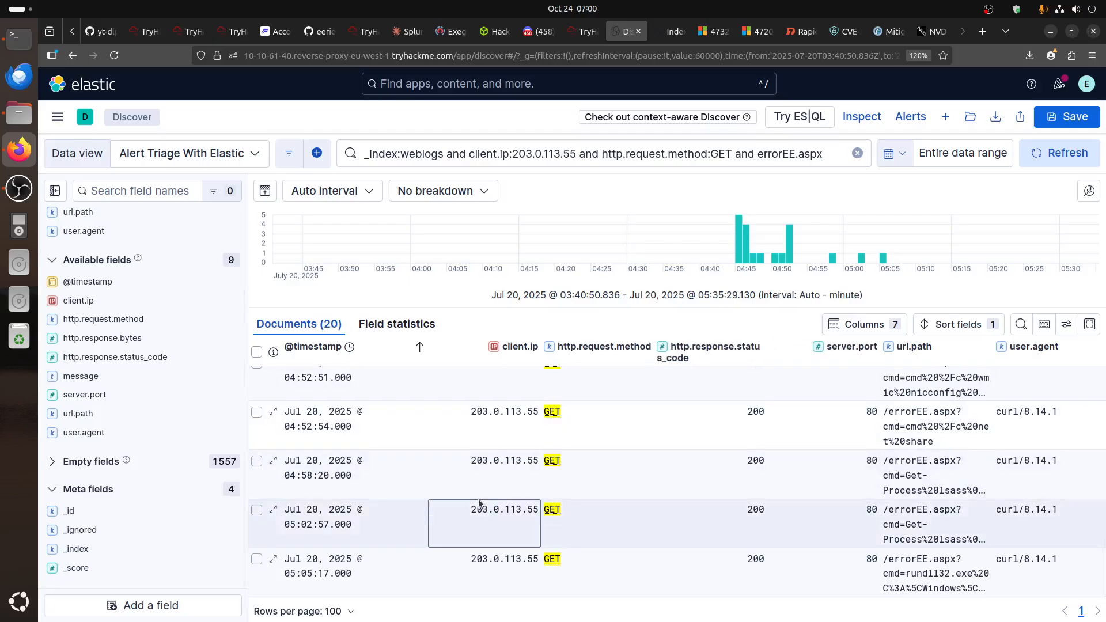
{"action": "scroll", "coordinate": [501, 487], "scroll_direction": "up", "scroll_amount": 5}
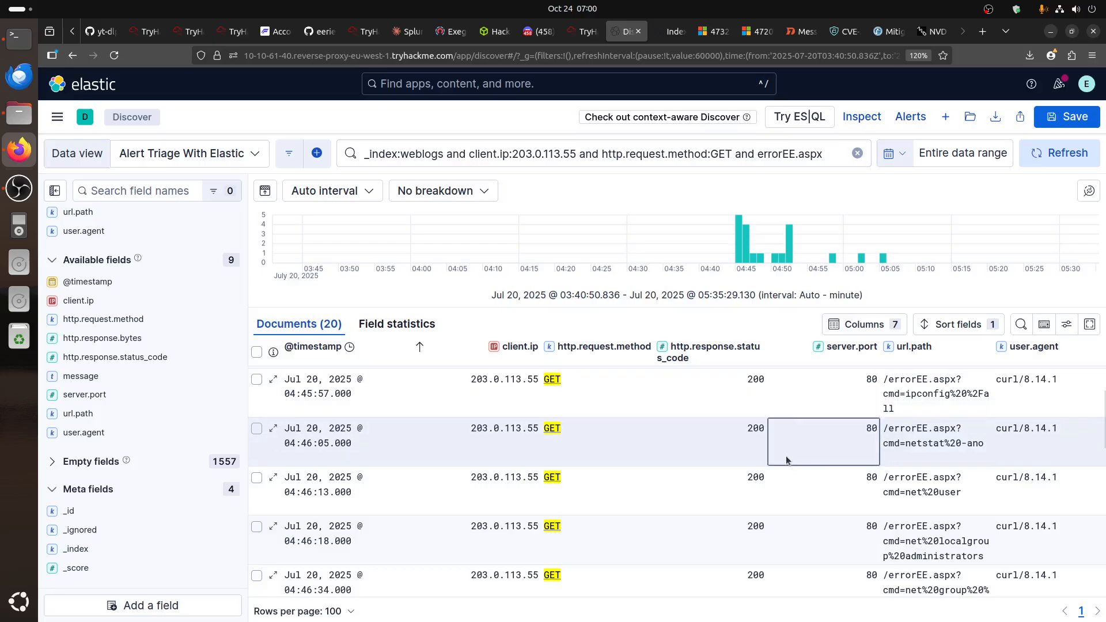
{"action": "scroll", "coordinate": [573, 402], "scroll_direction": "up", "scroll_amount": 3}
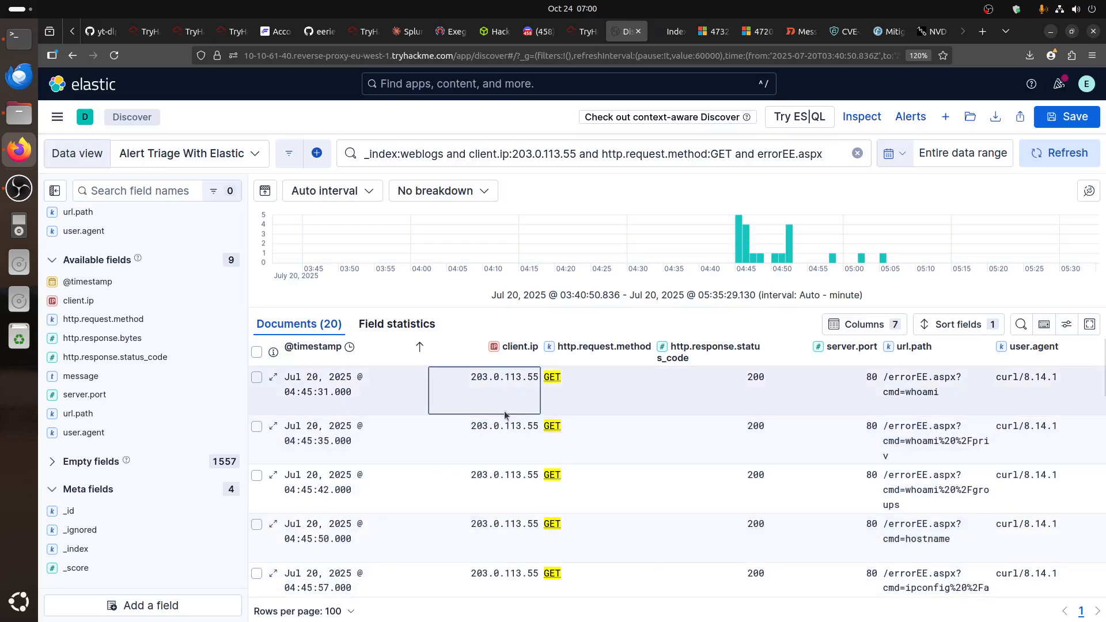
- Read the rest of the web shell walkthrough in the TryHackMe room, down to the unanswered Task 3 questions
{"action": "left_click", "coordinate": [588, 36]}
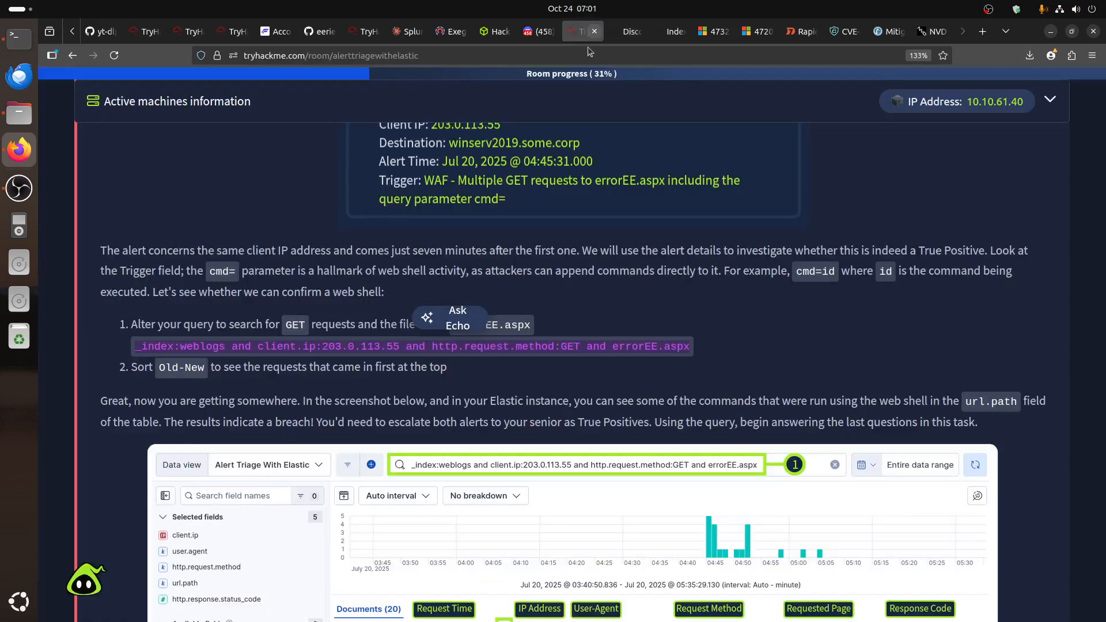
{"action": "left_click", "coordinate": [229, 400]}
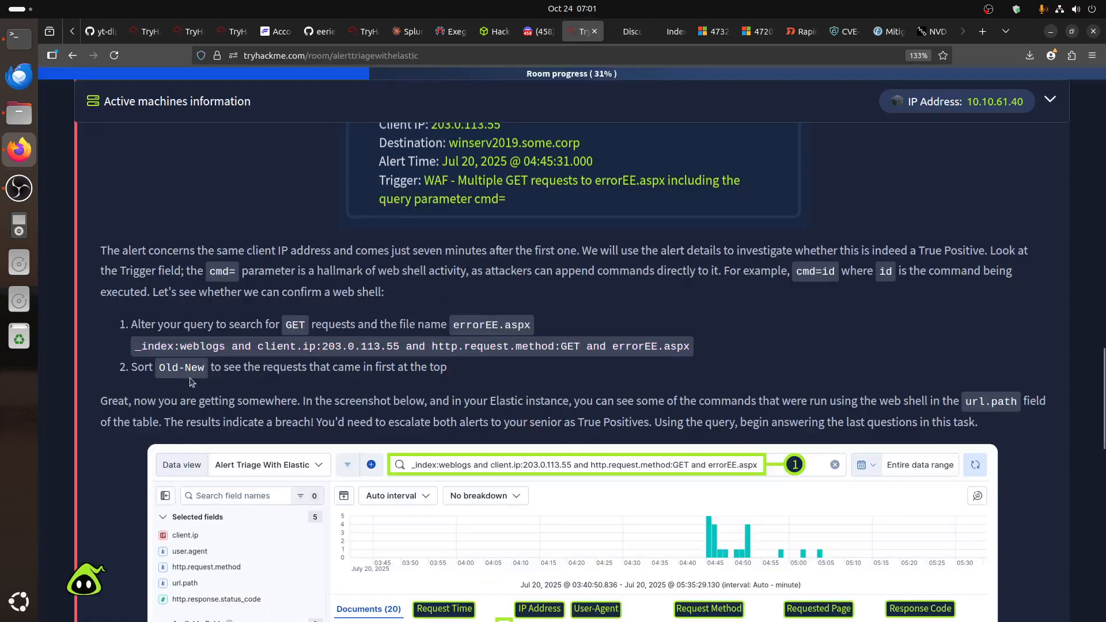
{"action": "left_click", "coordinate": [628, 32]}
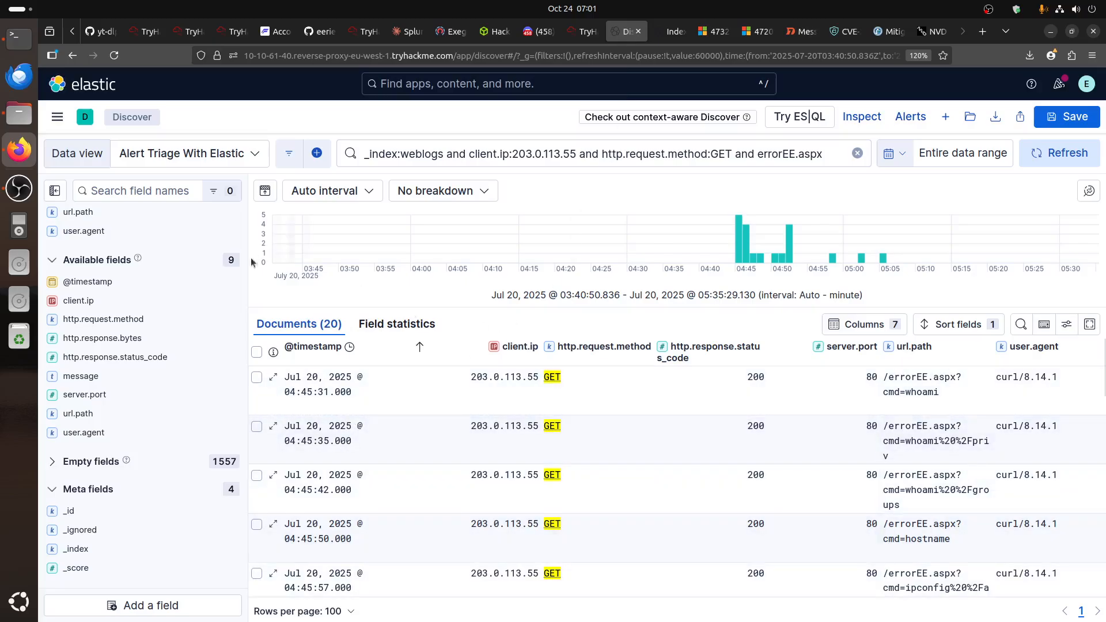
{"action": "left_click", "coordinate": [583, 32]}
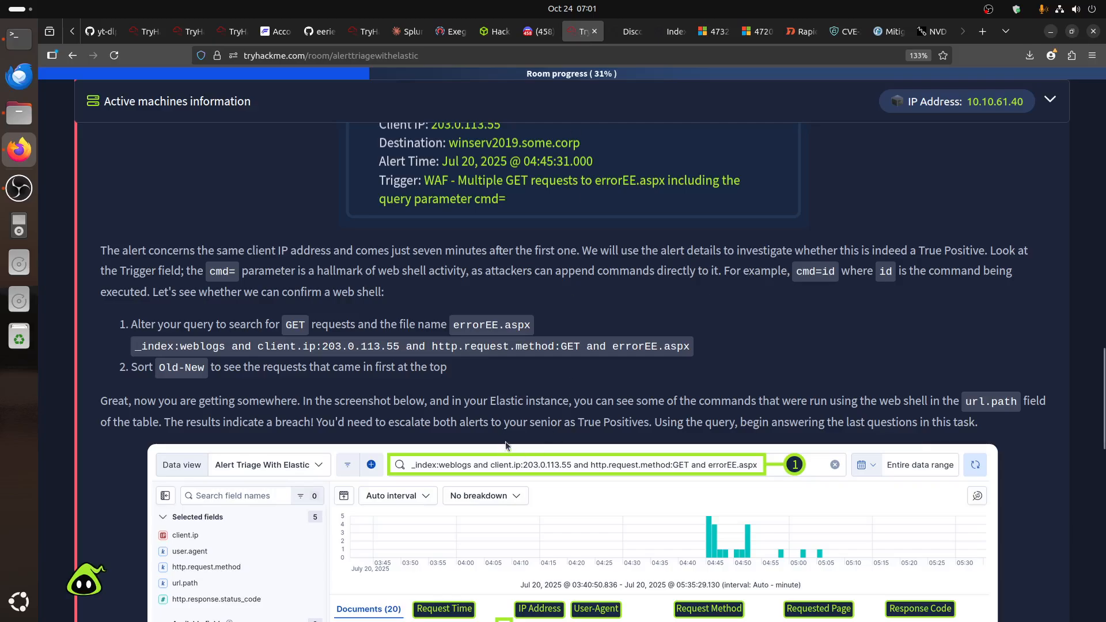
{"action": "scroll", "coordinate": [510, 401], "scroll_direction": "down", "scroll_amount": 2}
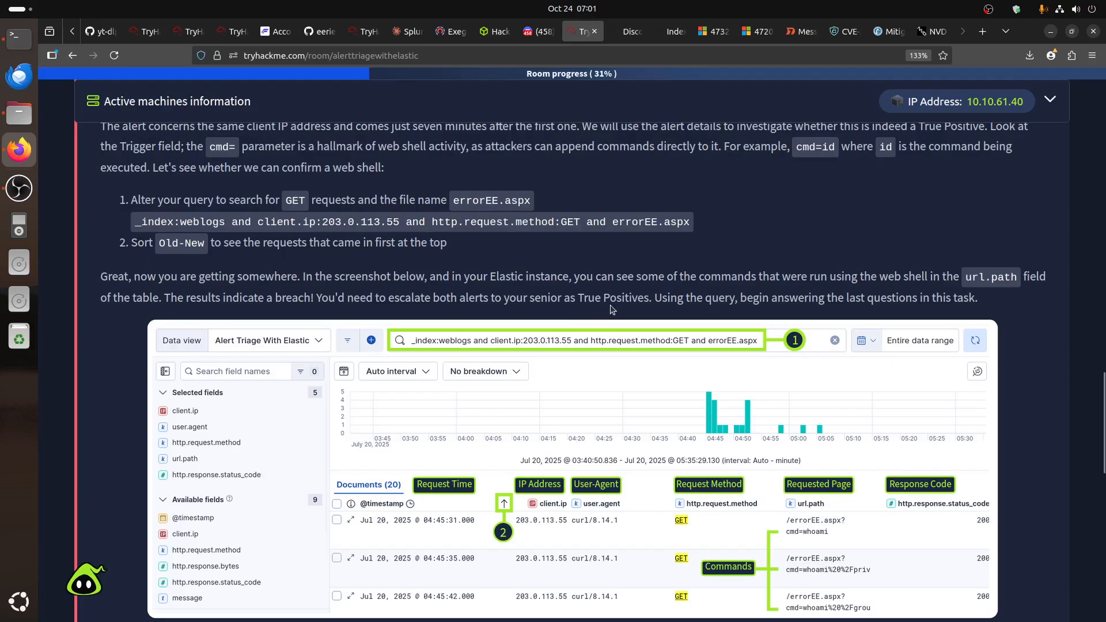
{"action": "scroll", "coordinate": [613, 310], "scroll_direction": "down", "scroll_amount": 7}
{"action": "scroll", "coordinate": [614, 303], "scroll_direction": "up", "scroll_amount": 1}
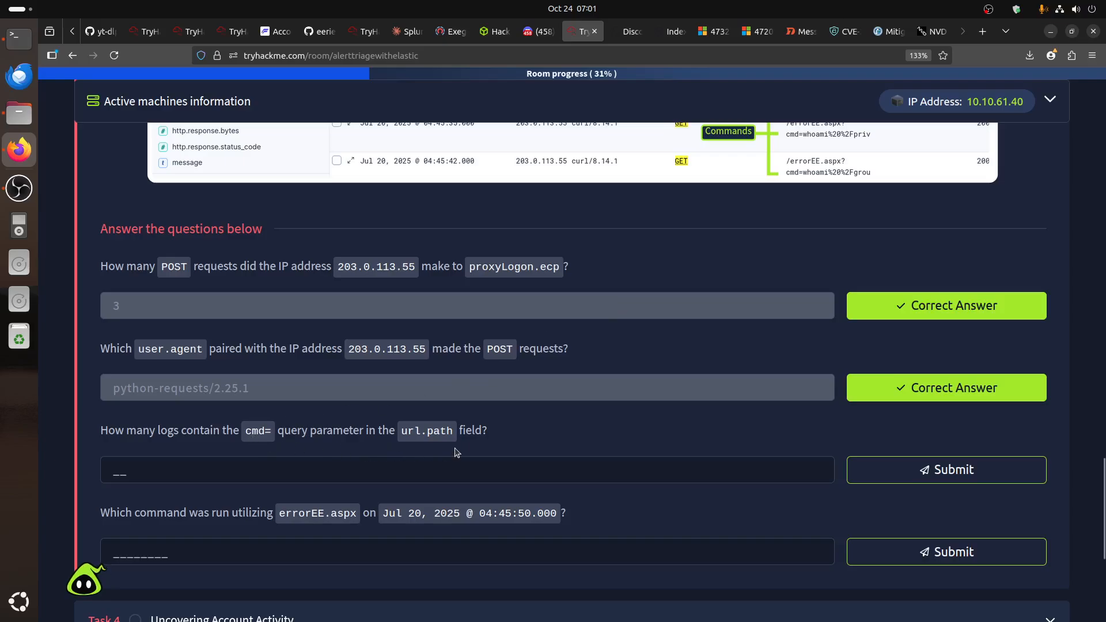
- Check the document count in Discover and submit 20 as the number of logs containing the cmd= query parameter
{"action": "left_click", "coordinate": [627, 31]}
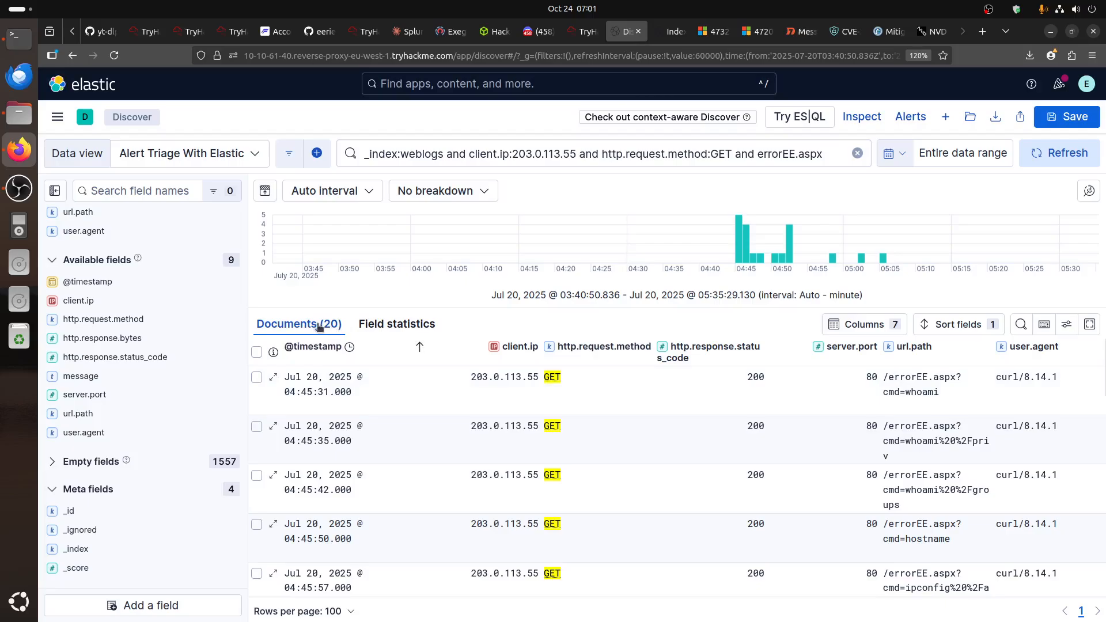
{"action": "left_click", "coordinate": [584, 31]}
{"action": "left_click", "coordinate": [168, 472]}
{"action": "type", "text": "20"}
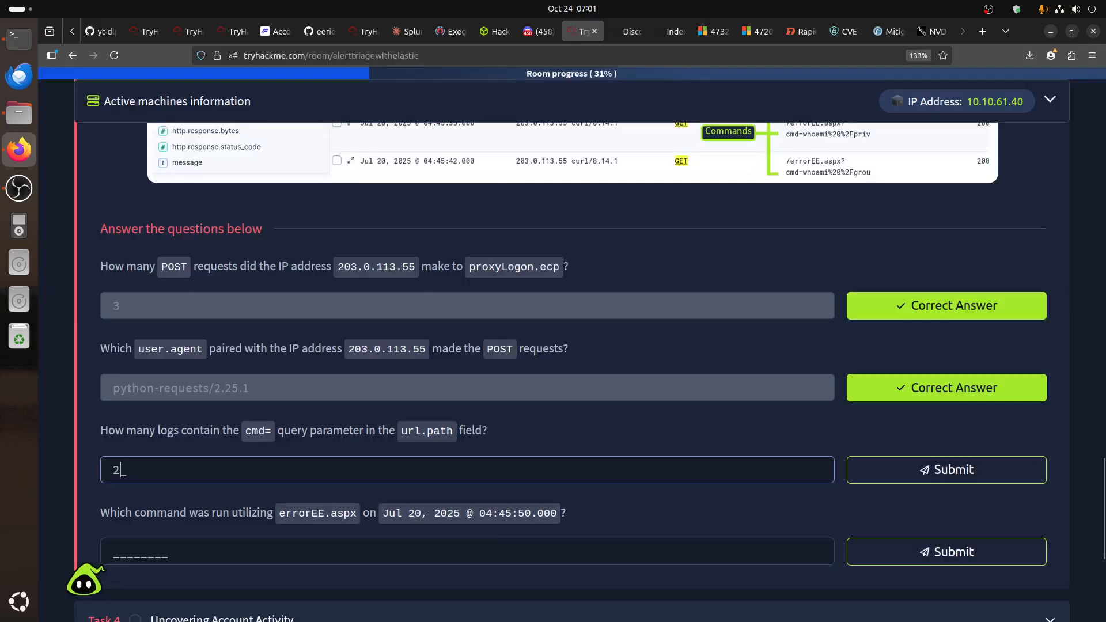
{"action": "left_click", "coordinate": [930, 470]}
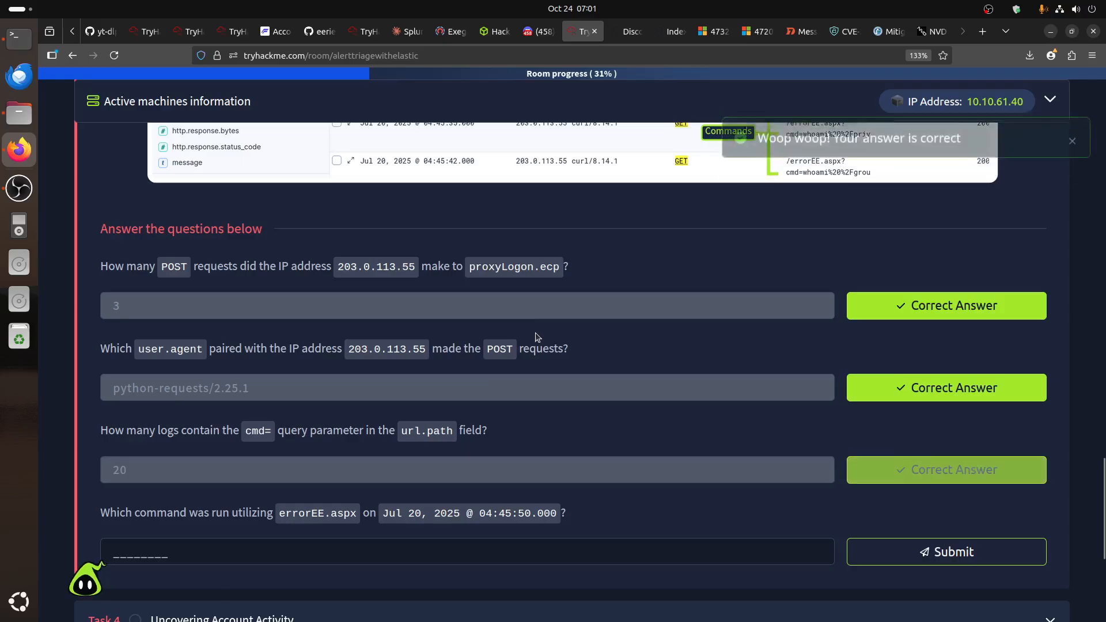
- In the Discover query, replace errorEE.aspx with url.path:*cmd=* and run it to match the cmd= requests
{"action": "left_click", "coordinate": [632, 31]}
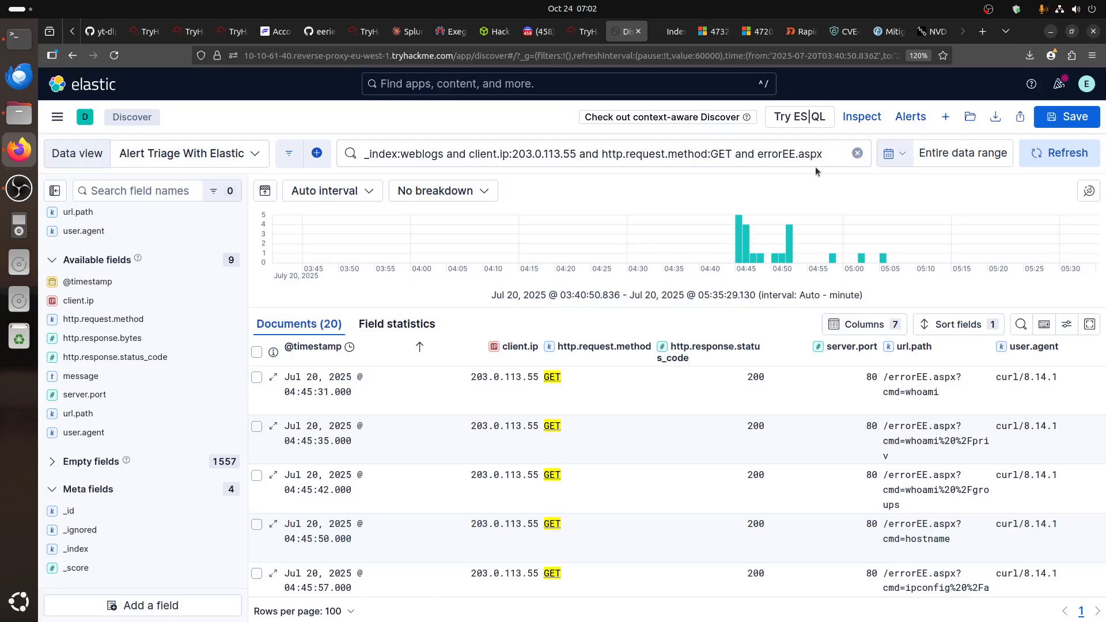
{"action": "mouse_move", "coordinate": [968, 443]}
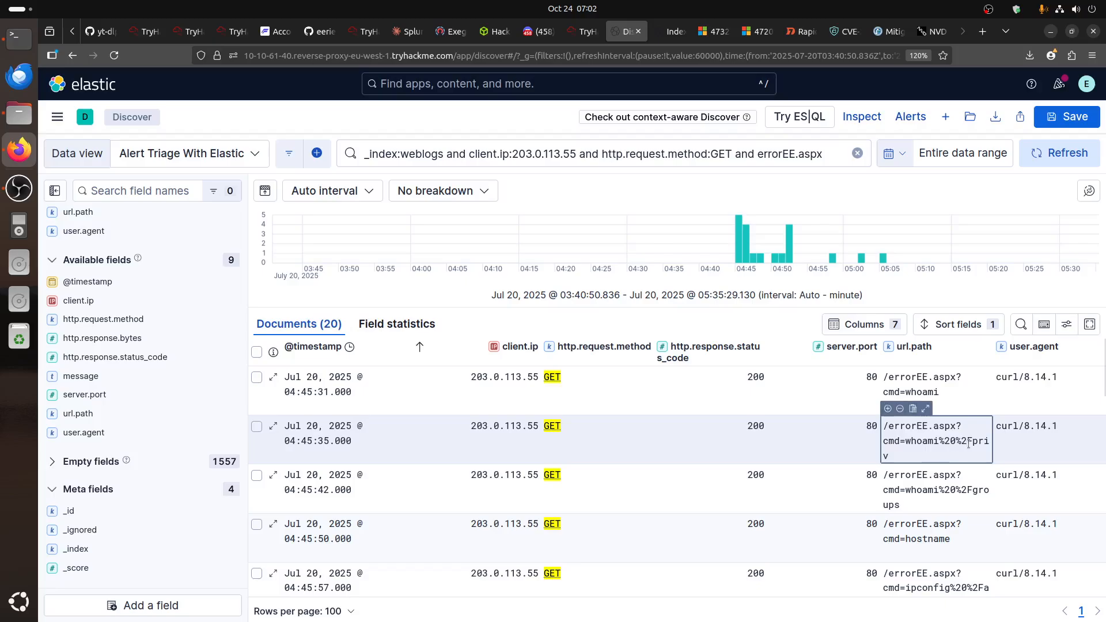
{"action": "scroll", "coordinate": [923, 438], "scroll_direction": "down", "scroll_amount": 10}
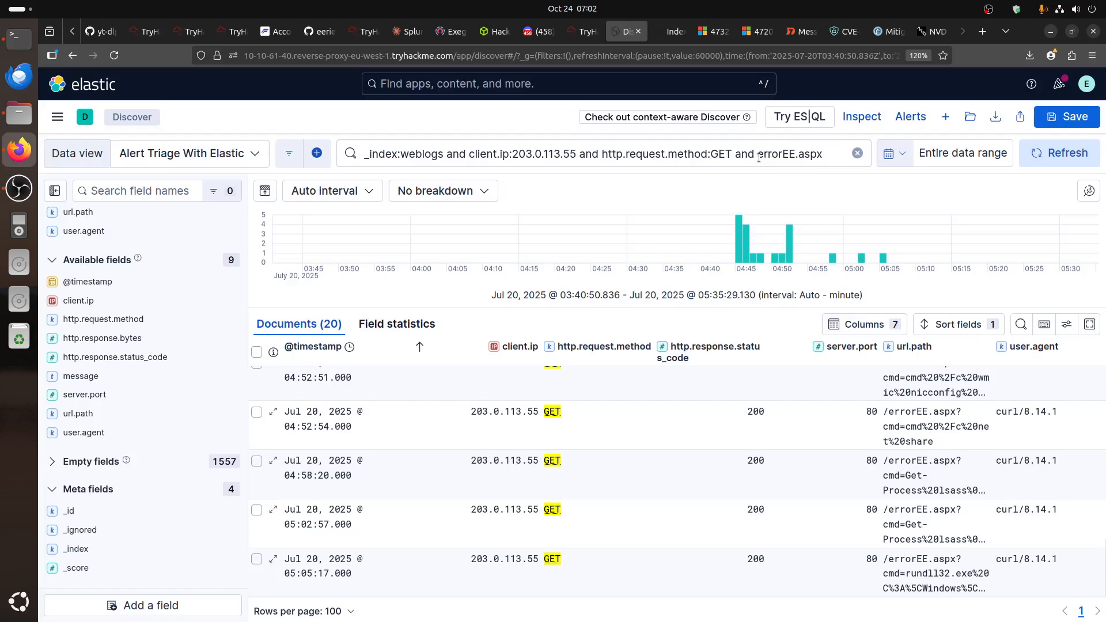
{"action": "left_click_drag", "start_coordinate": [758, 155], "coordinate": [822, 160]}
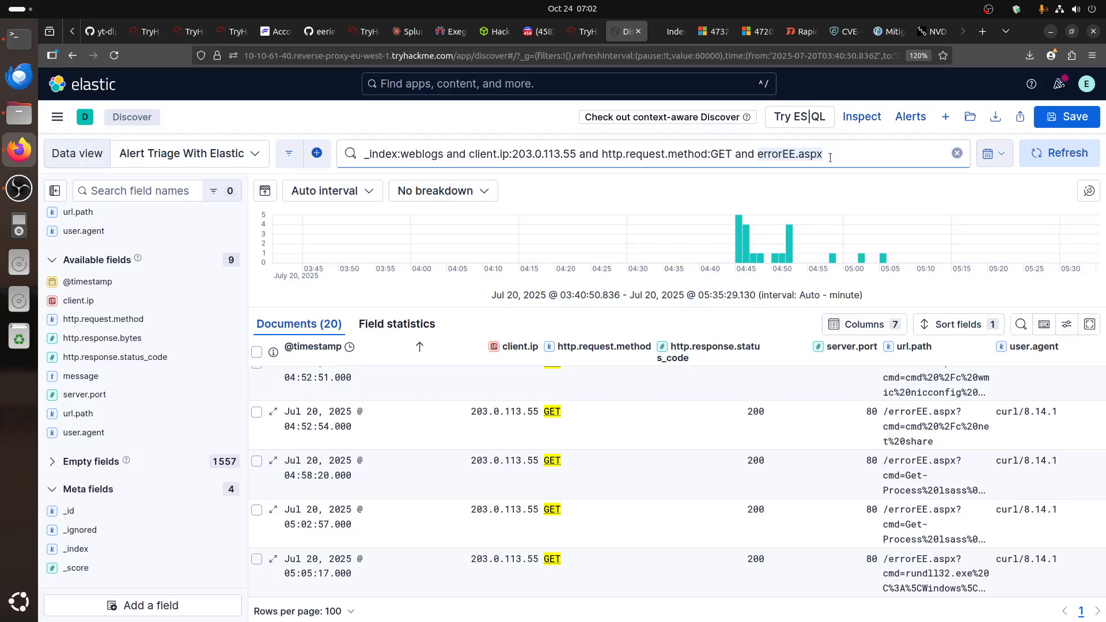
{"action": "type", "text": "url"}
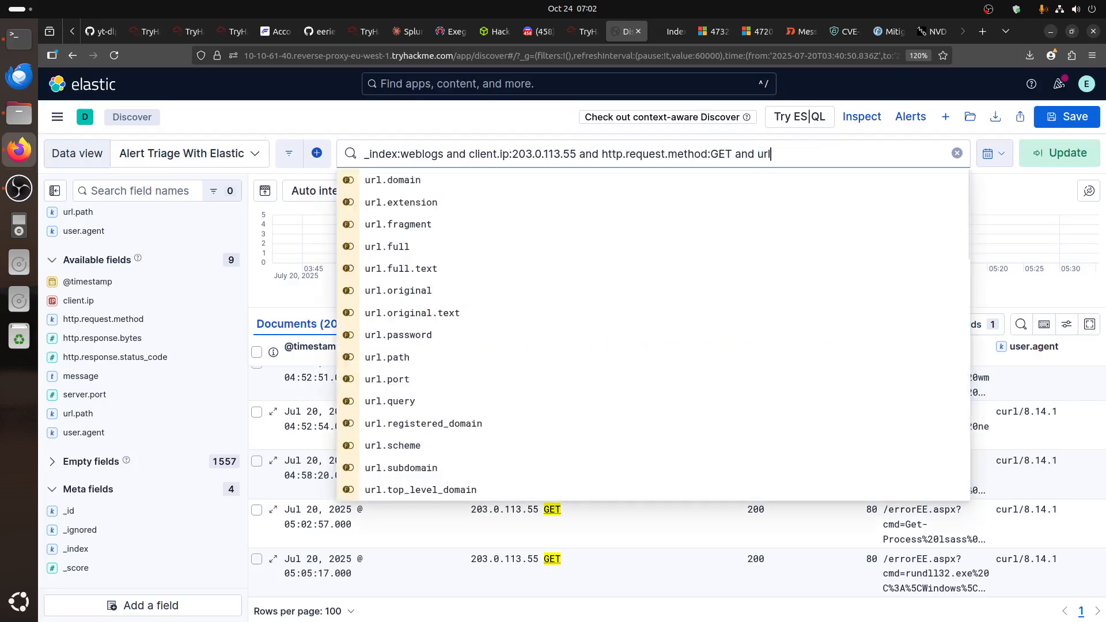
{"action": "type", "text": ".path"}
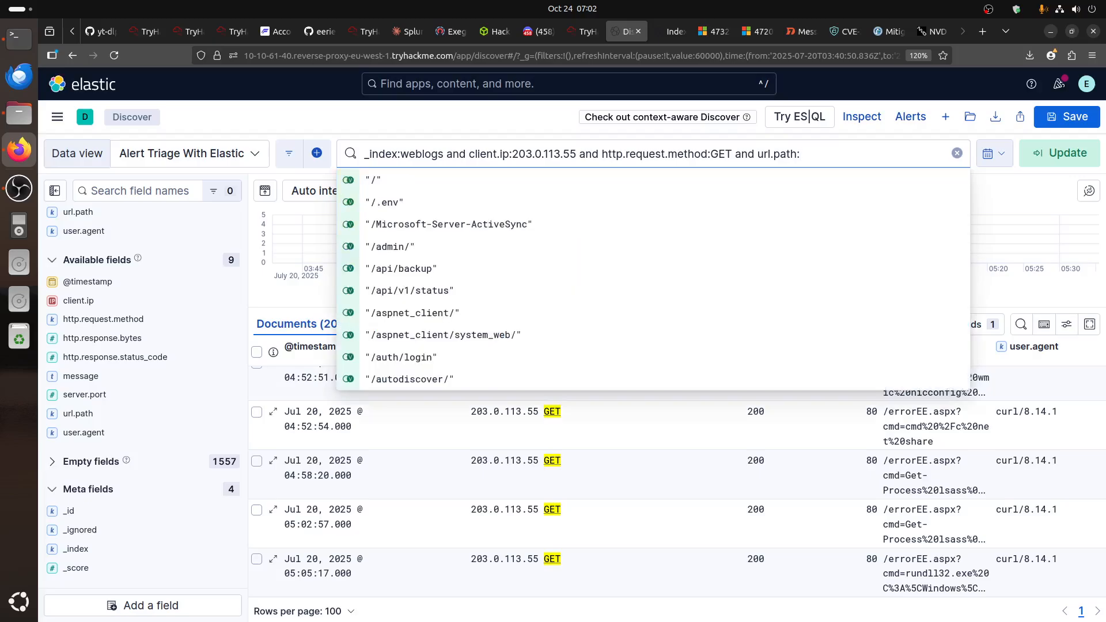
{"action": "type", "text": ":*cmd"}
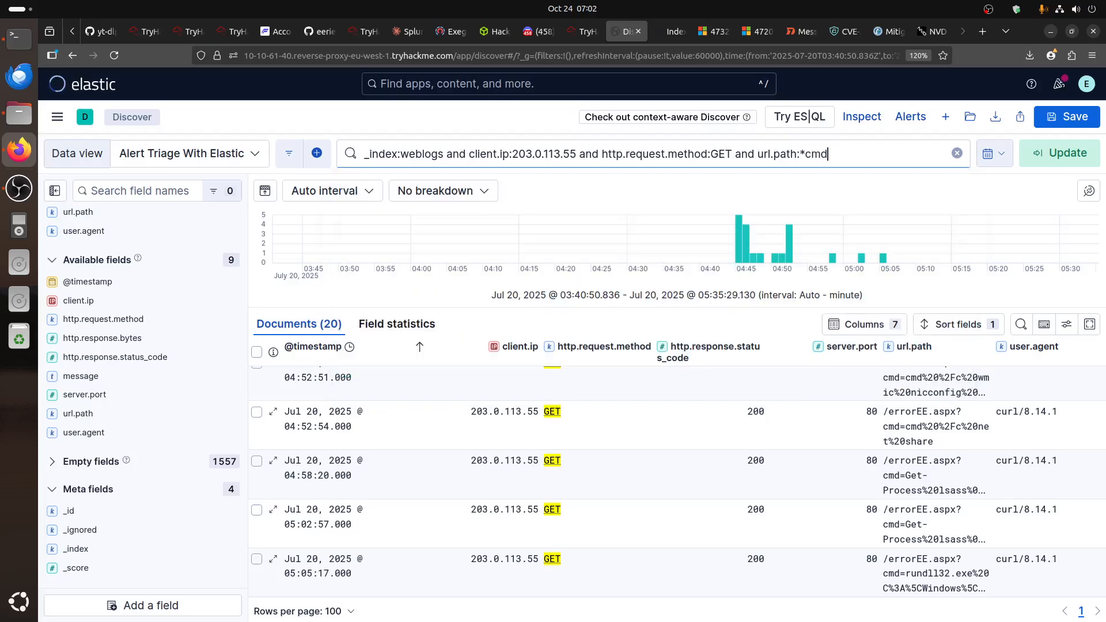
{"action": "type", "text": "=*"}
{"action": "key", "text": "Return"}
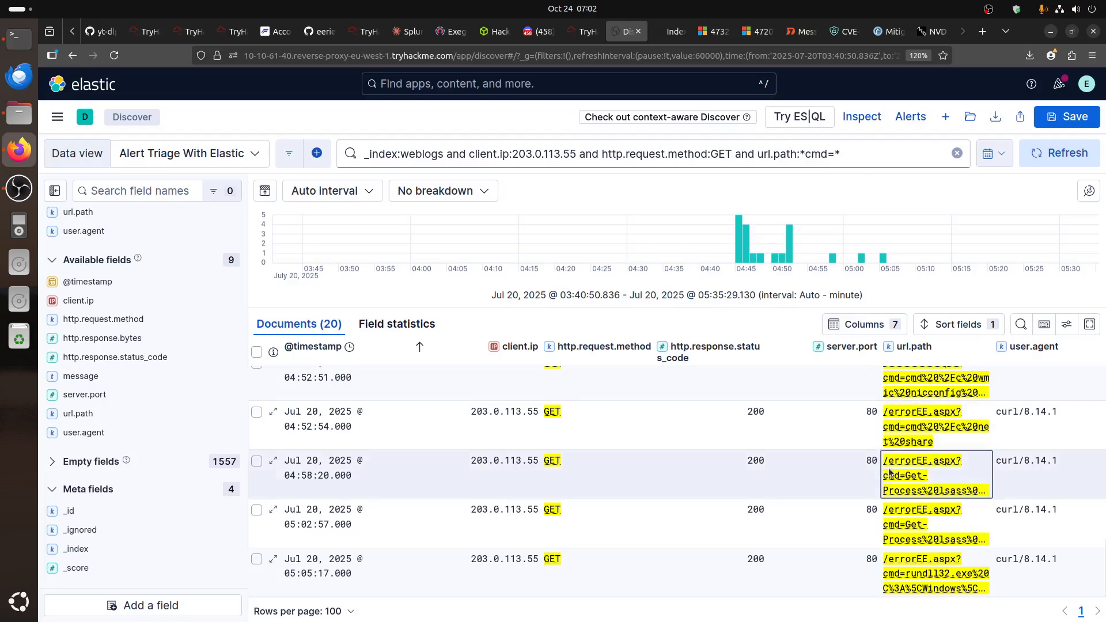
{"action": "scroll", "coordinate": [915, 476], "scroll_direction": "up", "scroll_amount": 1}
{"action": "scroll", "coordinate": [914, 476], "scroll_direction": "down", "scroll_amount": 2}
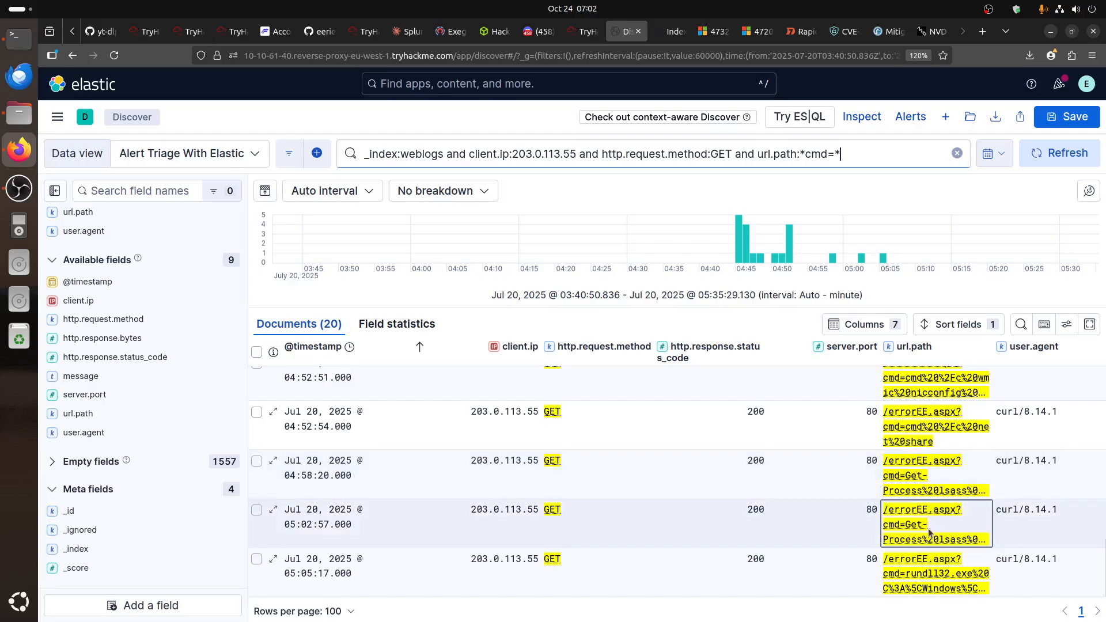
- Remove the client.ip and http.request.method conditions, run _index:weblogs and url.path:*cmd=* in Discover, and browse the matching requests
{"action": "left_click", "coordinate": [583, 32]}
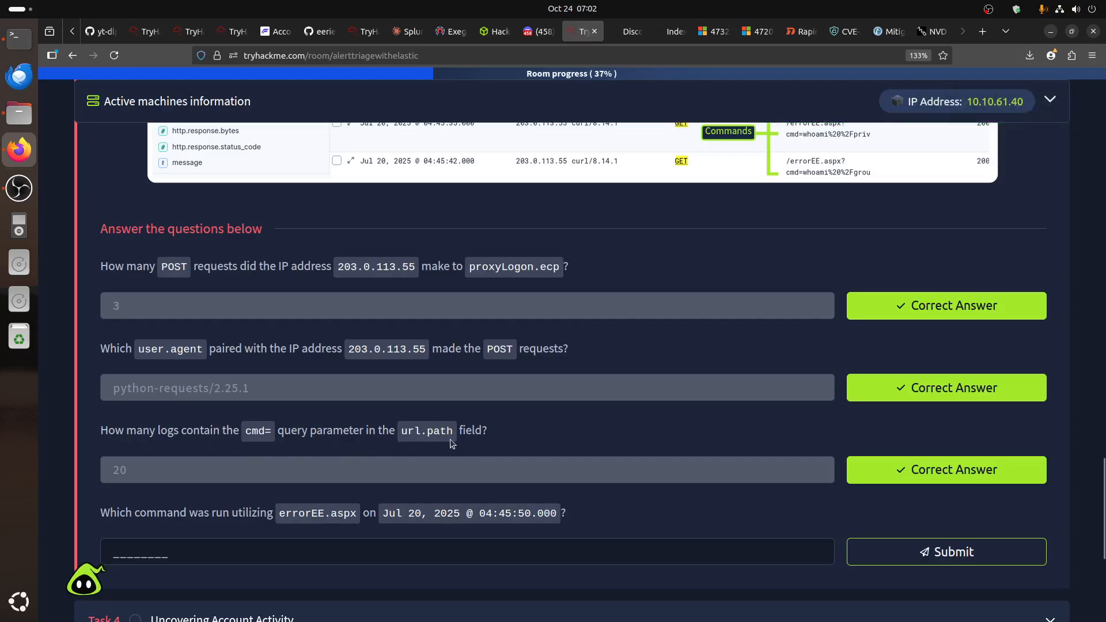
{"action": "left_click", "coordinate": [629, 32]}
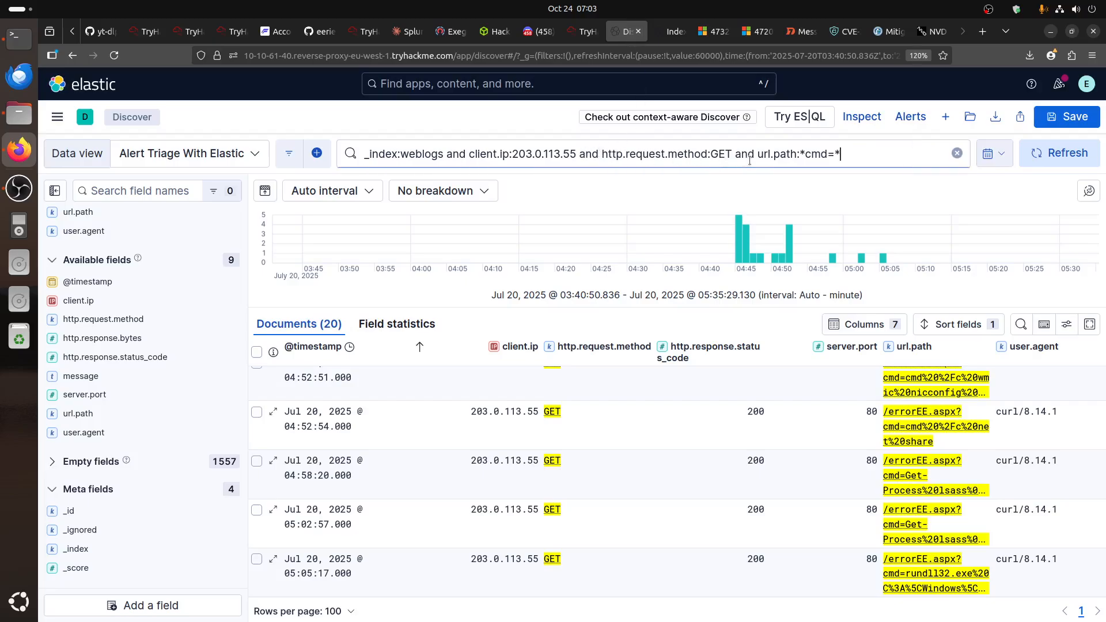
{"action": "left_click_drag", "start_coordinate": [752, 154], "coordinate": [449, 154]}
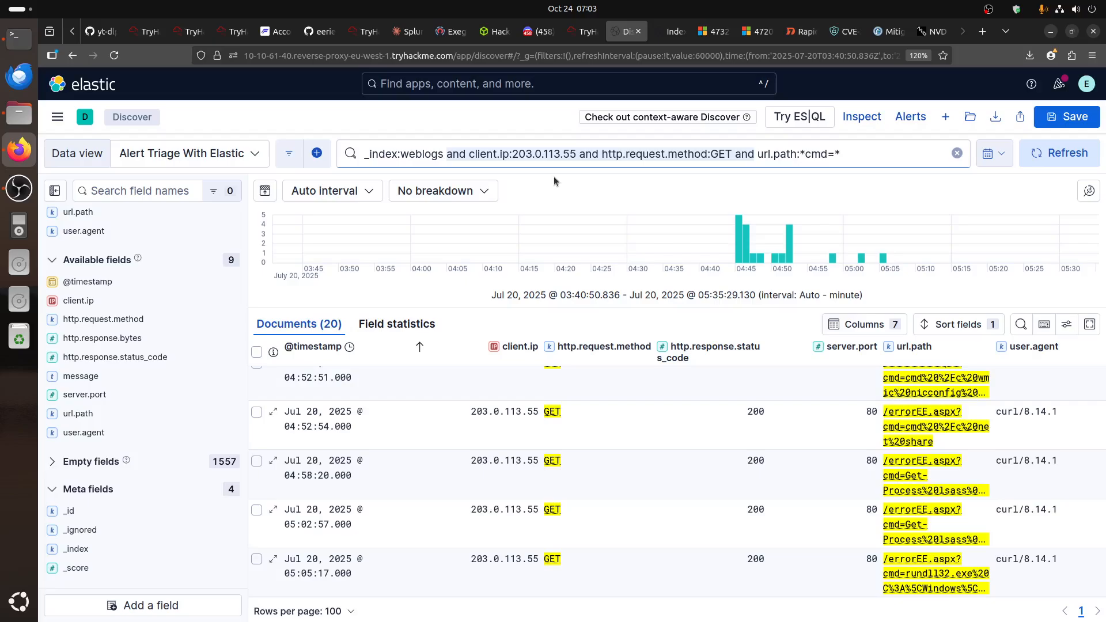
{"action": "key", "text": "BackSpace"}
{"action": "key", "text": "Return"}
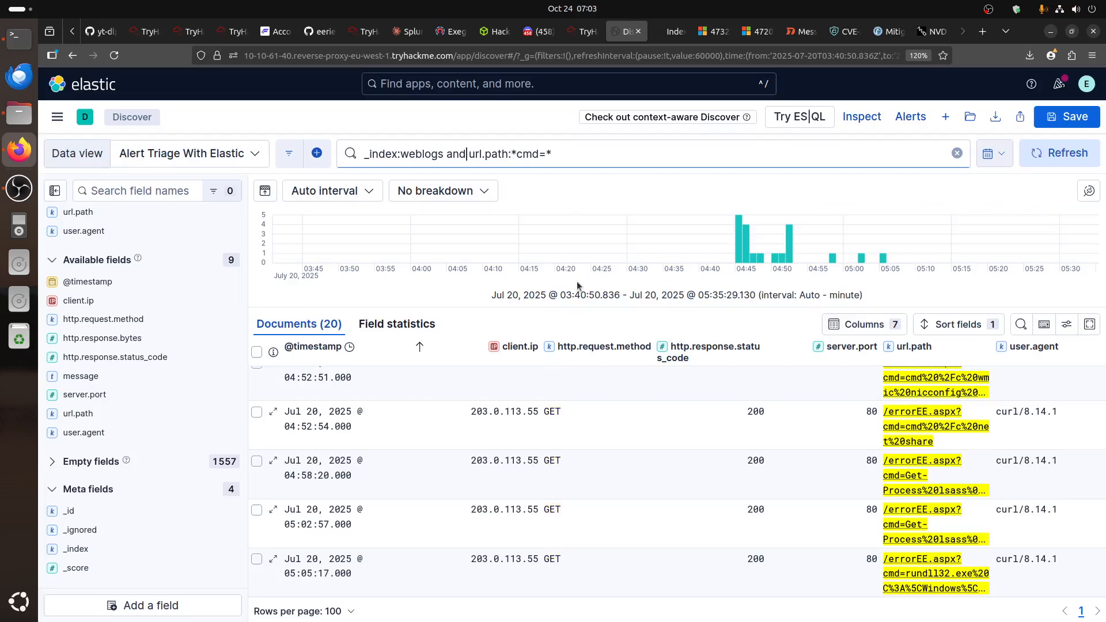
{"action": "scroll", "coordinate": [718, 480], "scroll_direction": "up", "scroll_amount": 5}
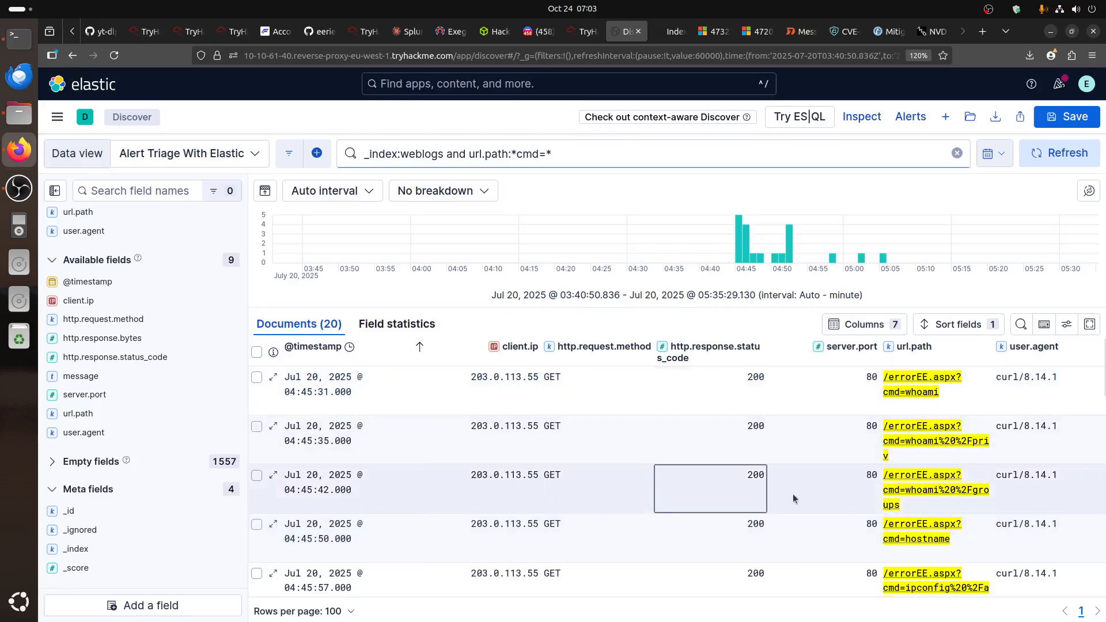
{"action": "scroll", "coordinate": [932, 477], "scroll_direction": "down", "scroll_amount": 5}
{"action": "scroll", "coordinate": [932, 477], "scroll_direction": "down", "scroll_amount": 4}
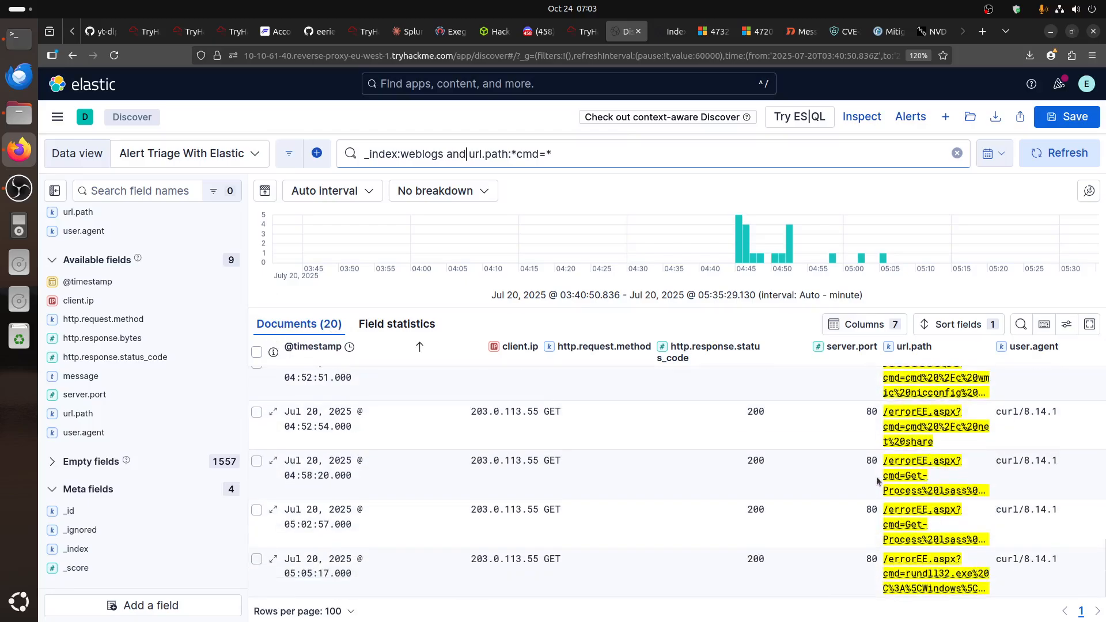
- Find the errorEE.aspx request logged at Jul 20, 2025 @ 04:45:50.000 in Discover and submit hostname as the last Task 3 answer
{"action": "left_click", "coordinate": [583, 31]}
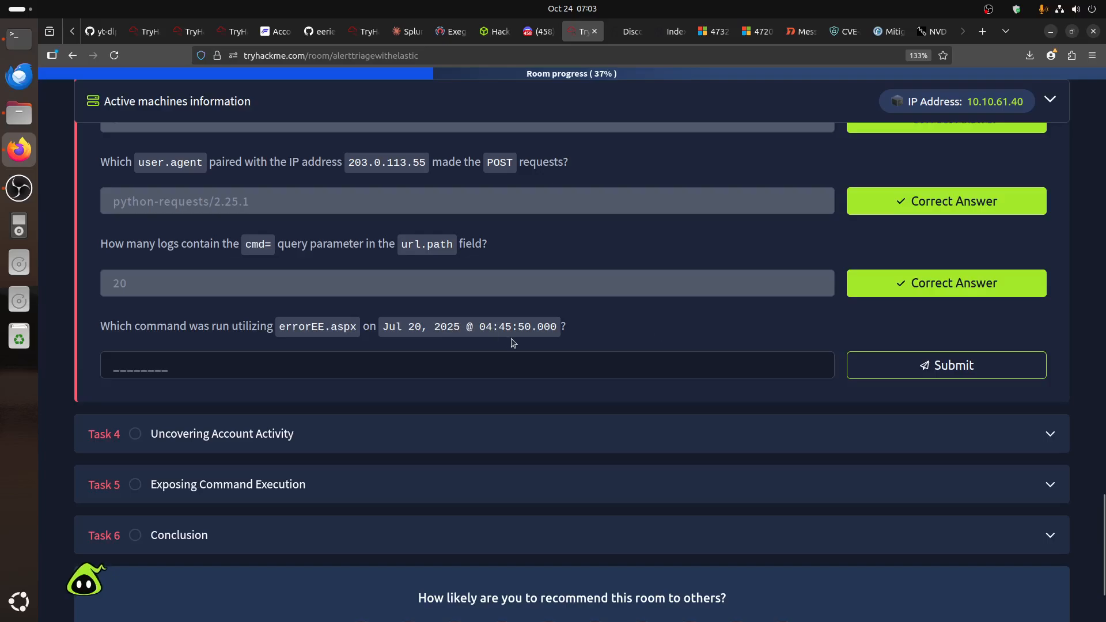
{"action": "left_click", "coordinate": [629, 34]}
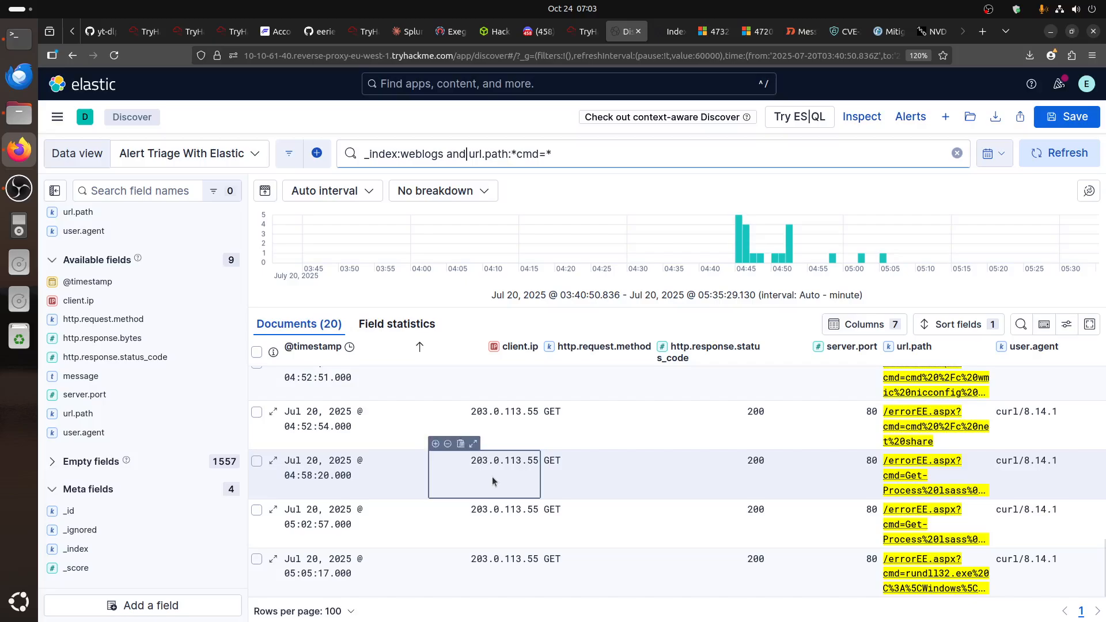
{"action": "scroll", "coordinate": [492, 476], "scroll_direction": "up", "scroll_amount": 10}
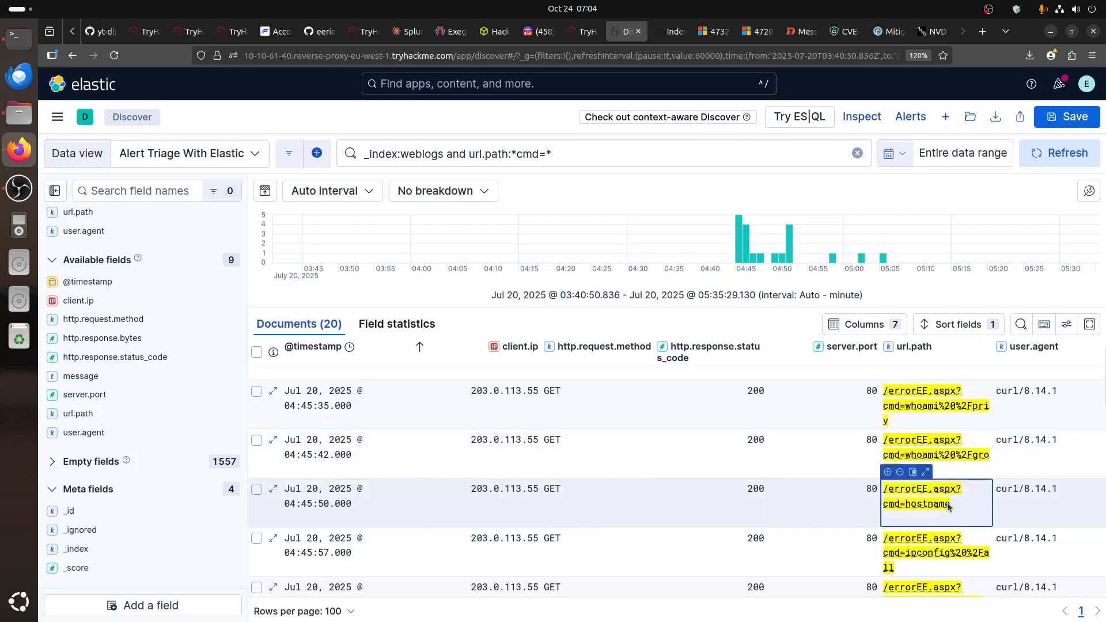
{"action": "left_click", "coordinate": [585, 31]}
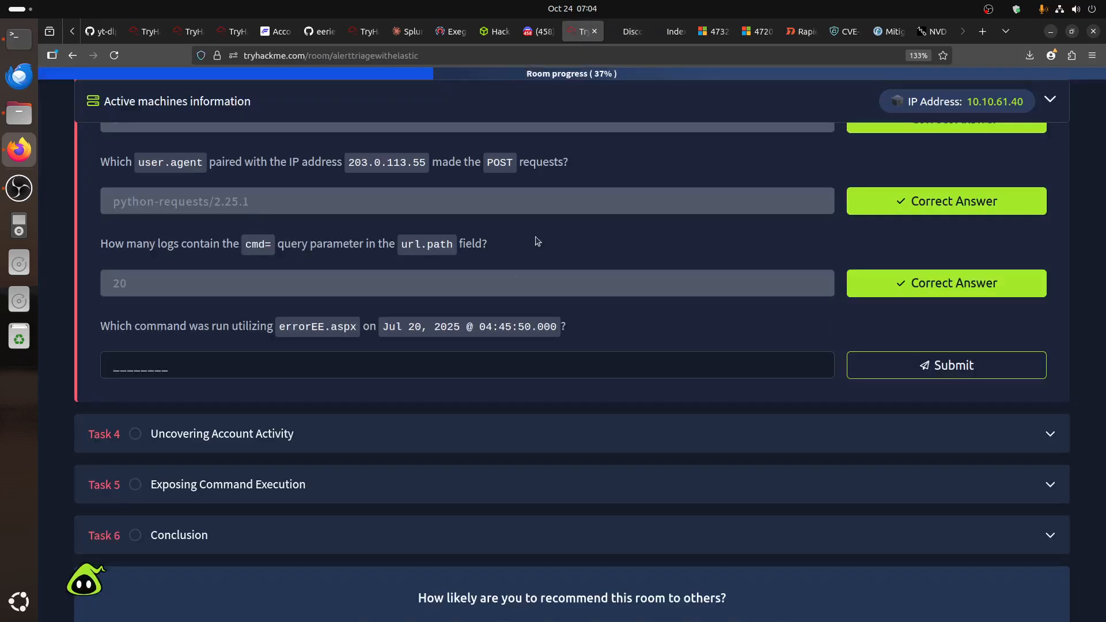
{"action": "left_click", "coordinate": [211, 370]}
{"action": "type", "text": "hostname"}
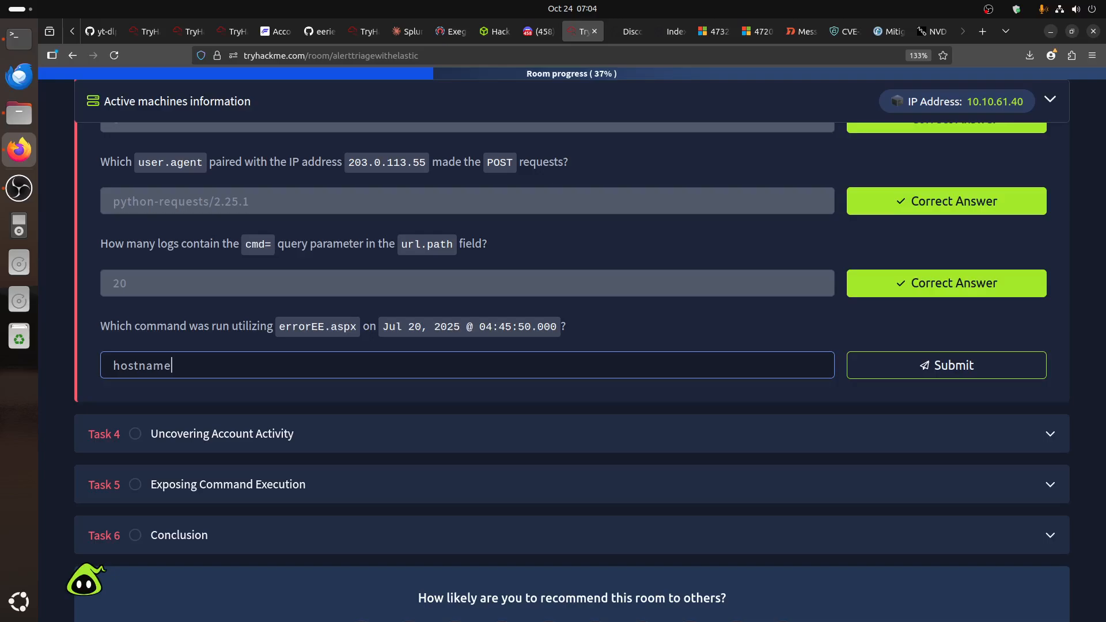
{"action": "left_click", "coordinate": [900, 369]}
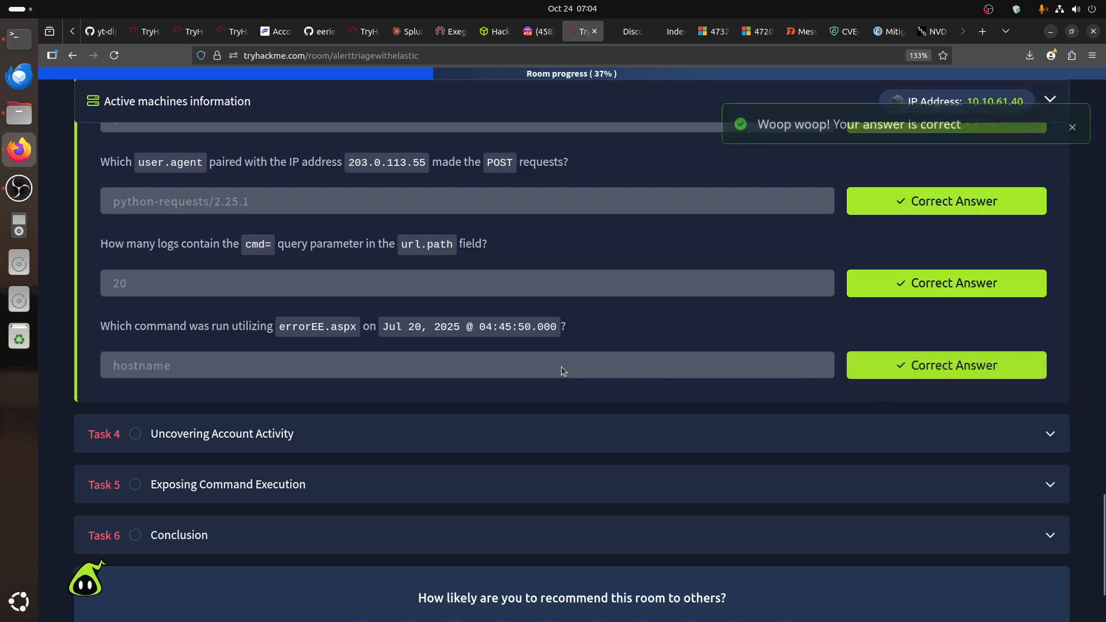
- Review the completed Task 3 questions, expand Task 4 Uncovering Account Activity, and skim down to its Sysmon Event ID 1 query
{"action": "scroll", "coordinate": [562, 367], "scroll_direction": "up", "scroll_amount": 1}
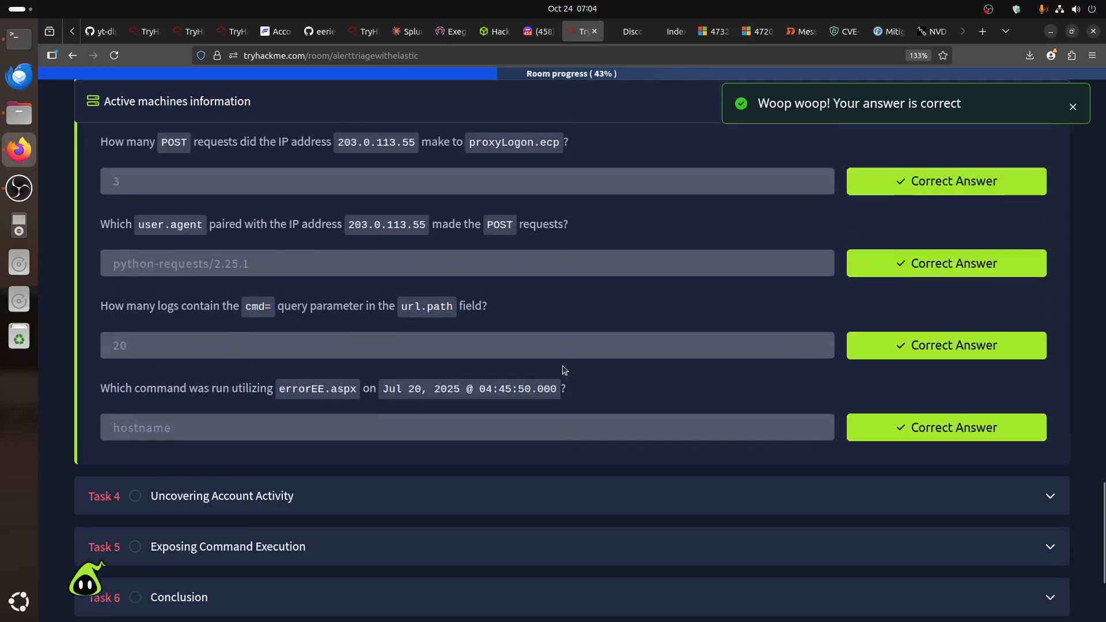
{"action": "scroll", "coordinate": [564, 369], "scroll_direction": "up", "scroll_amount": 7}
{"action": "scroll", "coordinate": [564, 368], "scroll_direction": "down", "scroll_amount": 7}
{"action": "scroll", "coordinate": [566, 367], "scroll_direction": "up", "scroll_amount": 1}
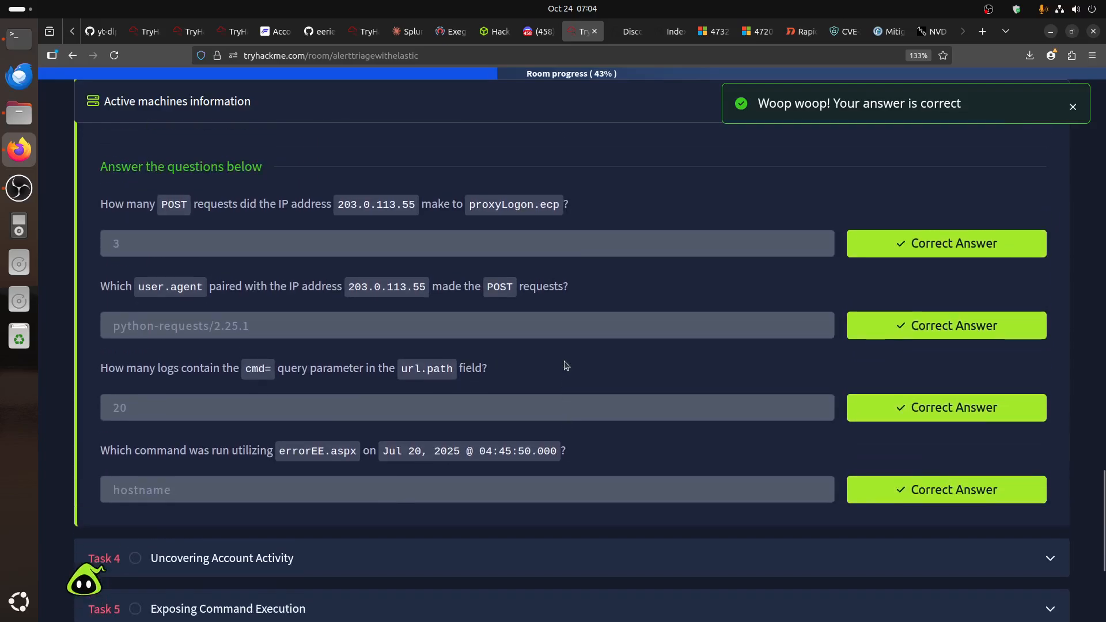
{"action": "scroll", "coordinate": [566, 365], "scroll_direction": "down", "scroll_amount": 2}
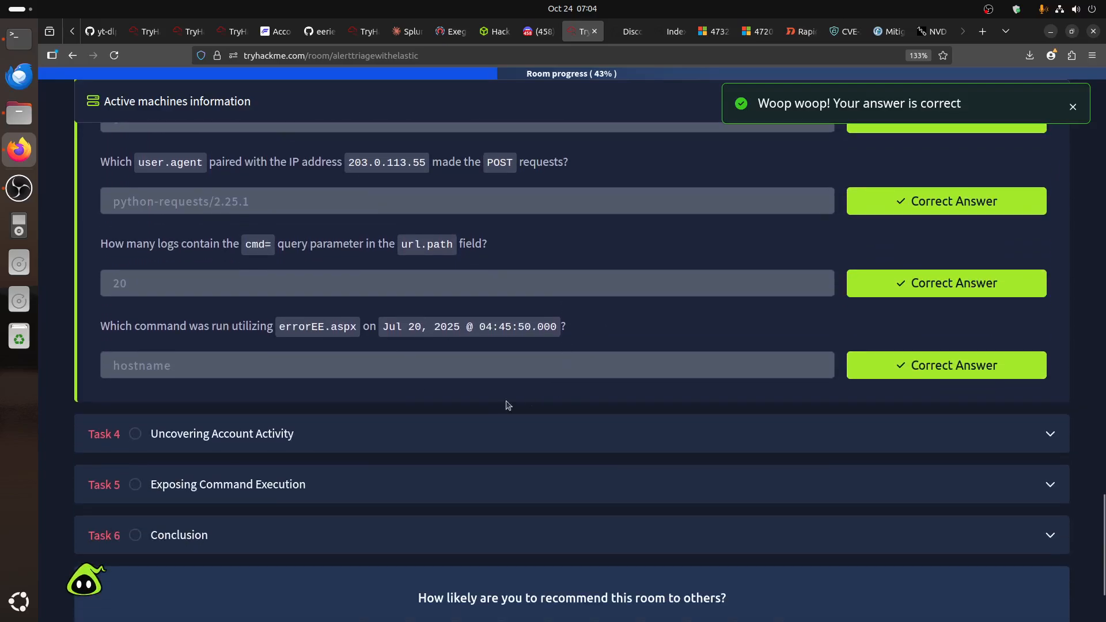
{"action": "left_click", "coordinate": [418, 423]}
{"action": "scroll", "coordinate": [421, 415], "scroll_direction": "down", "scroll_amount": 7}
{"action": "scroll", "coordinate": [421, 414], "scroll_direction": "down", "scroll_amount": 8}
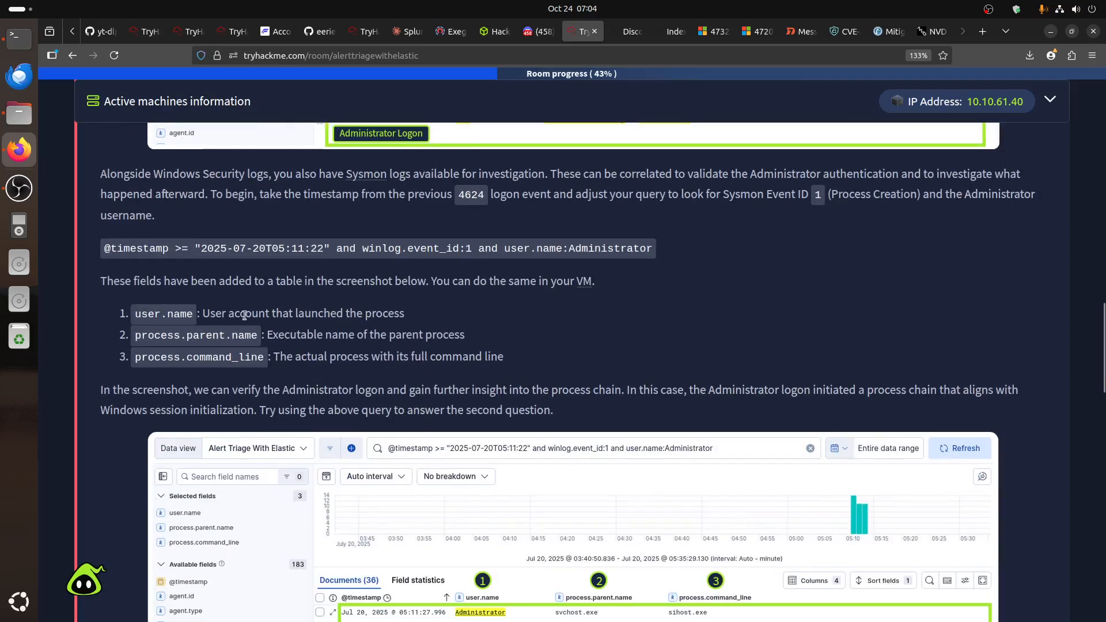
{"action": "left_click_drag", "start_coordinate": [171, 248], "coordinate": [103, 248]}
{"action": "left_click", "coordinate": [632, 31]}
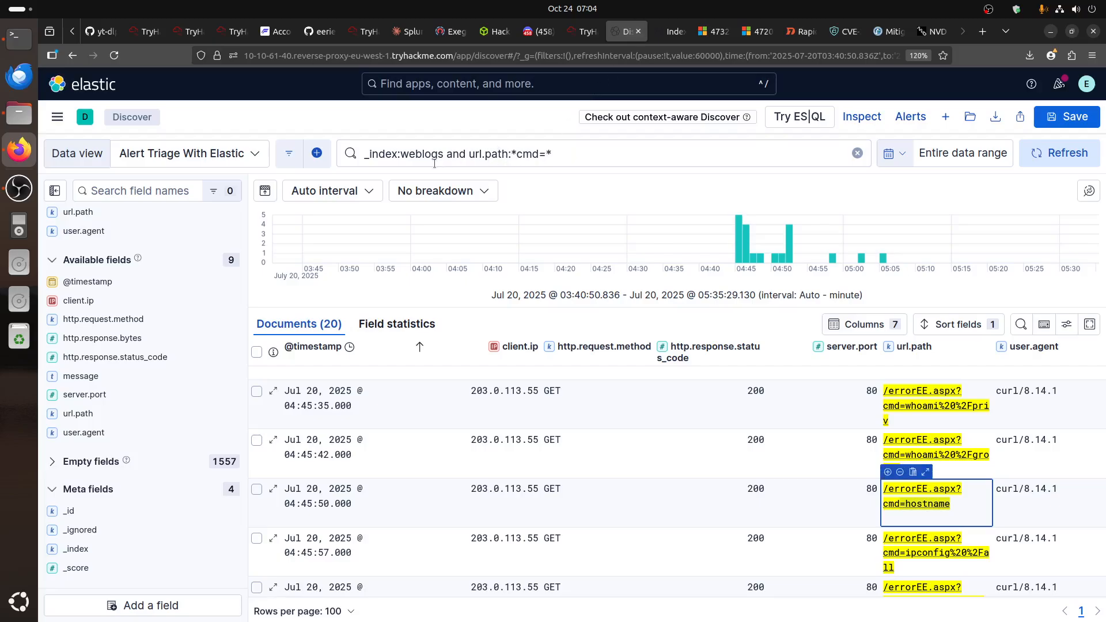
{"action": "left_click", "coordinate": [622, 157]}
{"action": "left_click", "coordinate": [476, 155]}
{"action": "left_click_drag", "start_coordinate": [471, 155], "coordinate": [628, 158]}
{"action": "type", "text": "@timestamp"}
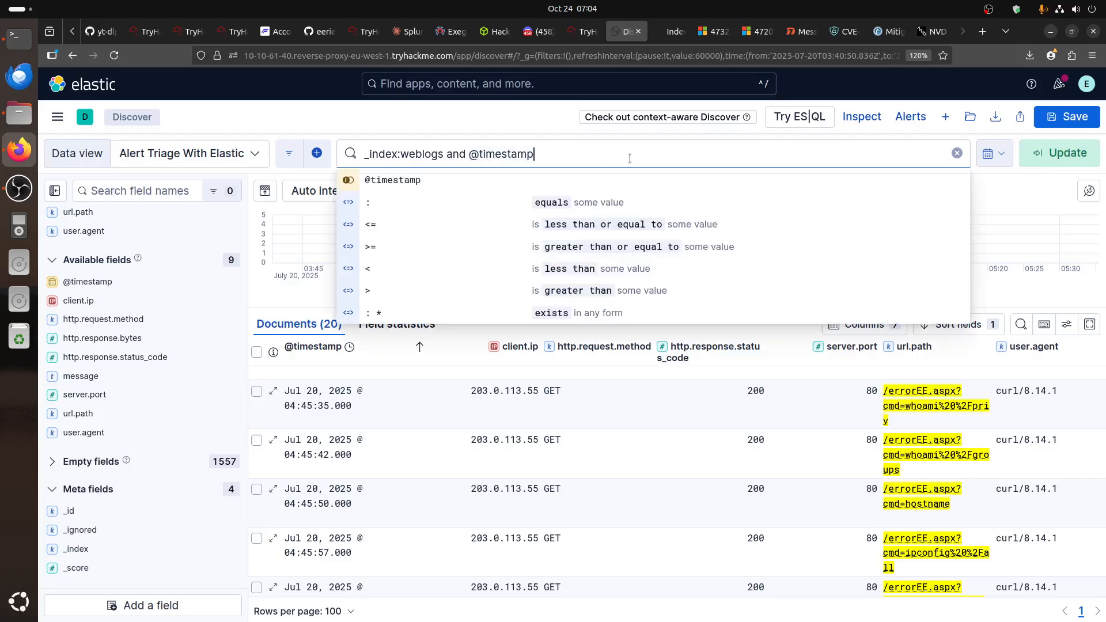
{"action": "type", "text": ":"}
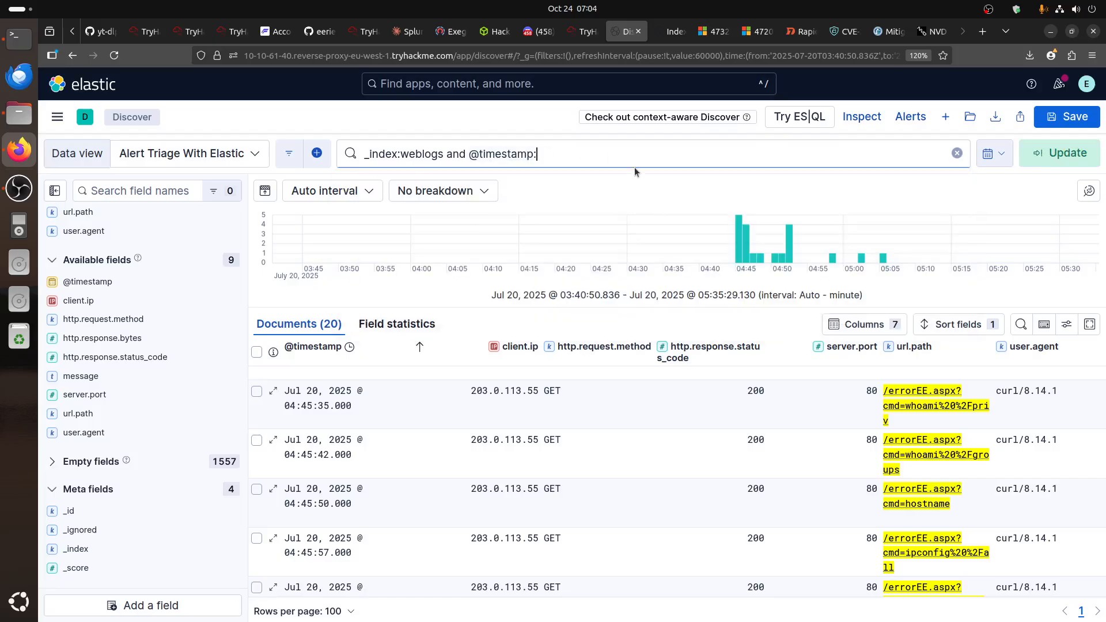
{"action": "left_click", "coordinate": [585, 32]}
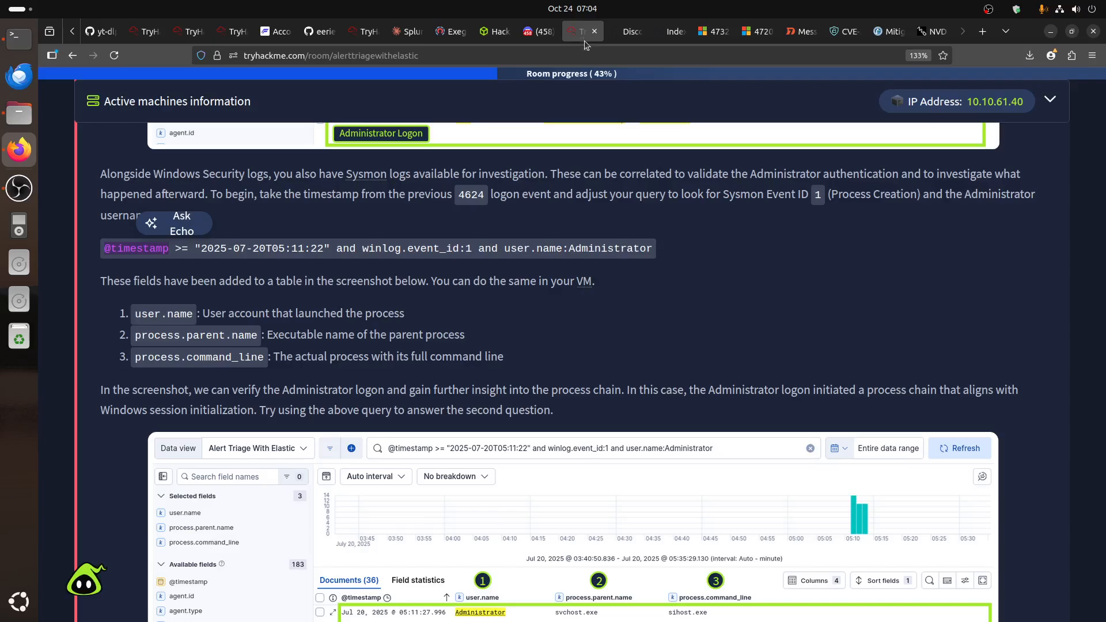
{"action": "left_click", "coordinate": [313, 248]}
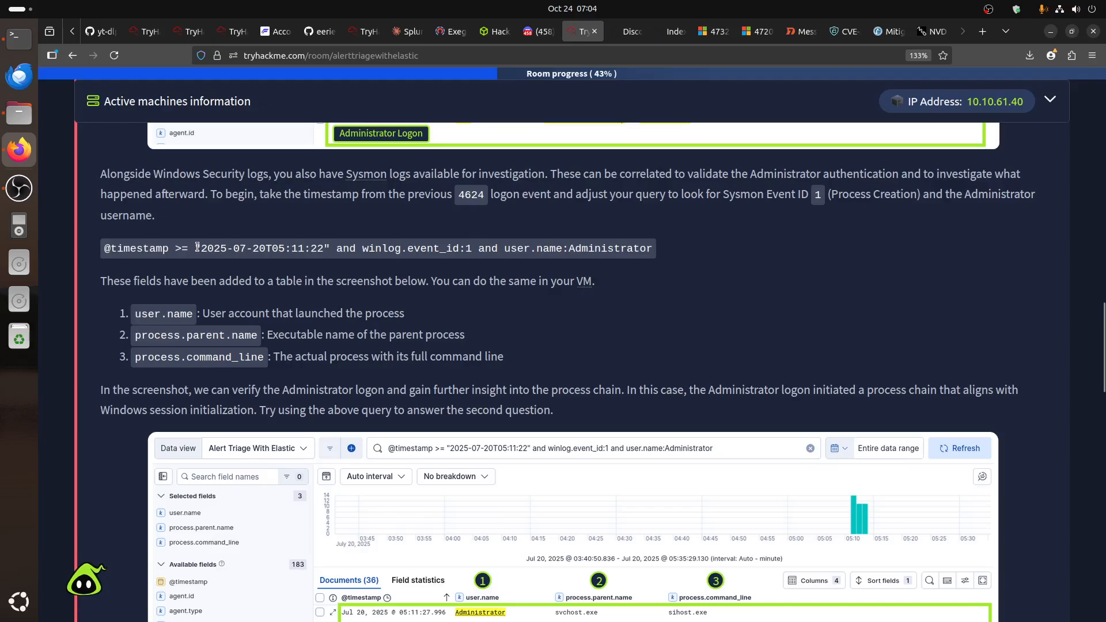
{"action": "left_click_drag", "start_coordinate": [198, 247], "coordinate": [325, 249]}
{"action": "key", "text": "ctrl+c"}
{"action": "left_click", "coordinate": [631, 31]}
{"action": "key", "text": "ctrl+v"}
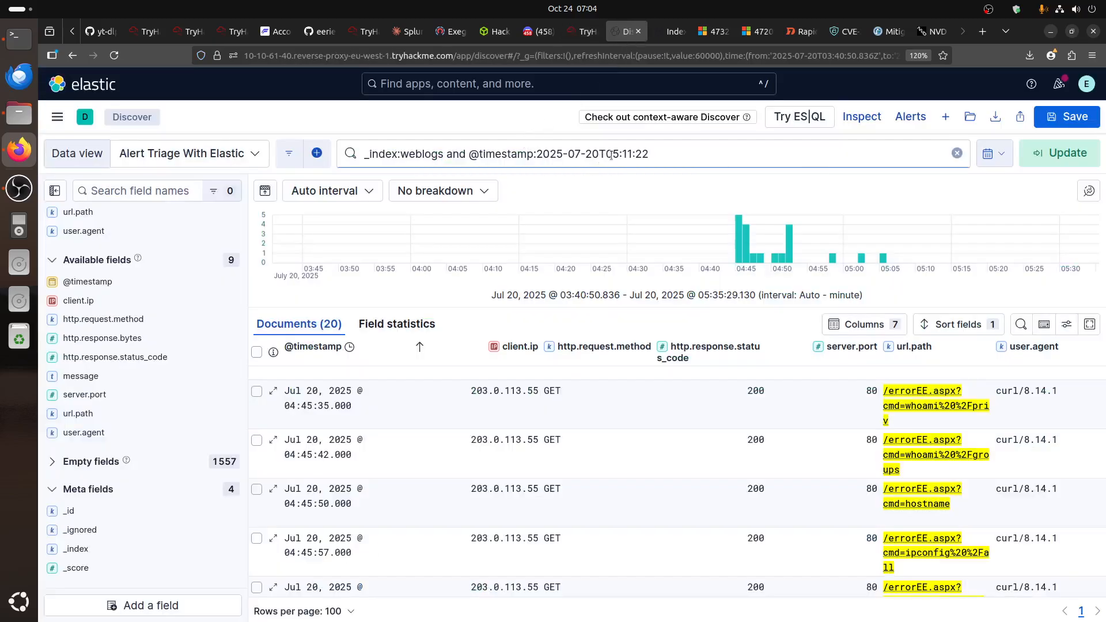
{"action": "key", "text": "BackSpace"}
{"action": "type", "text": "4"}
{"action": "double_click", "coordinate": [622, 155]}
{"action": "key", "text": "BackSpace"}
{"action": "type", "text": "45:50"}
{"action": "key", "text": "Return"}
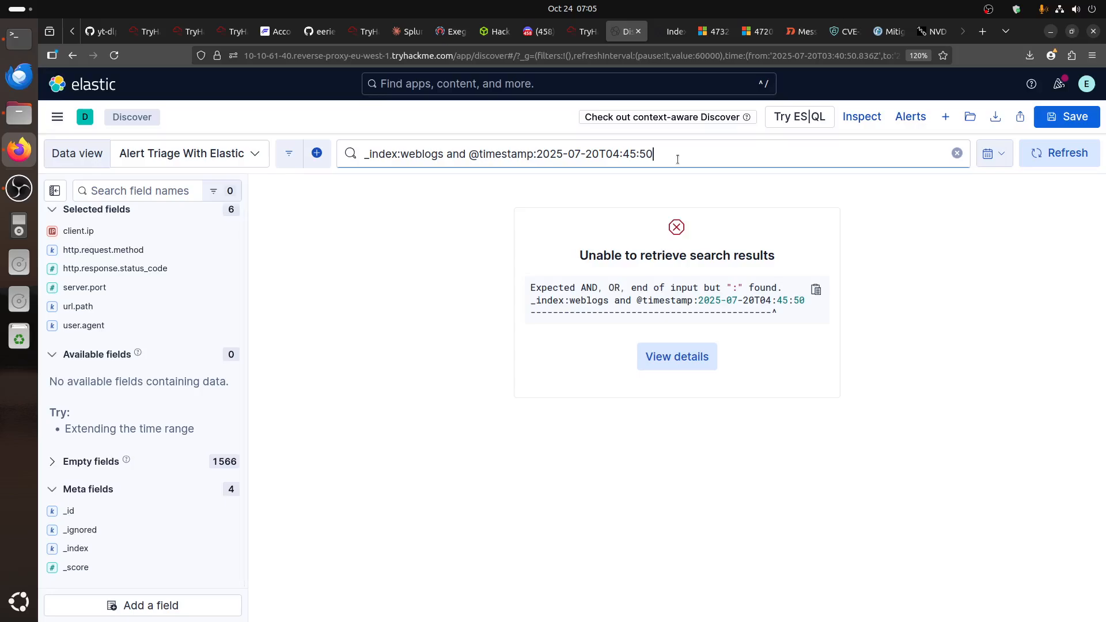
{"action": "left_click", "coordinate": [540, 156]}
{"action": "type", "text": "\""}
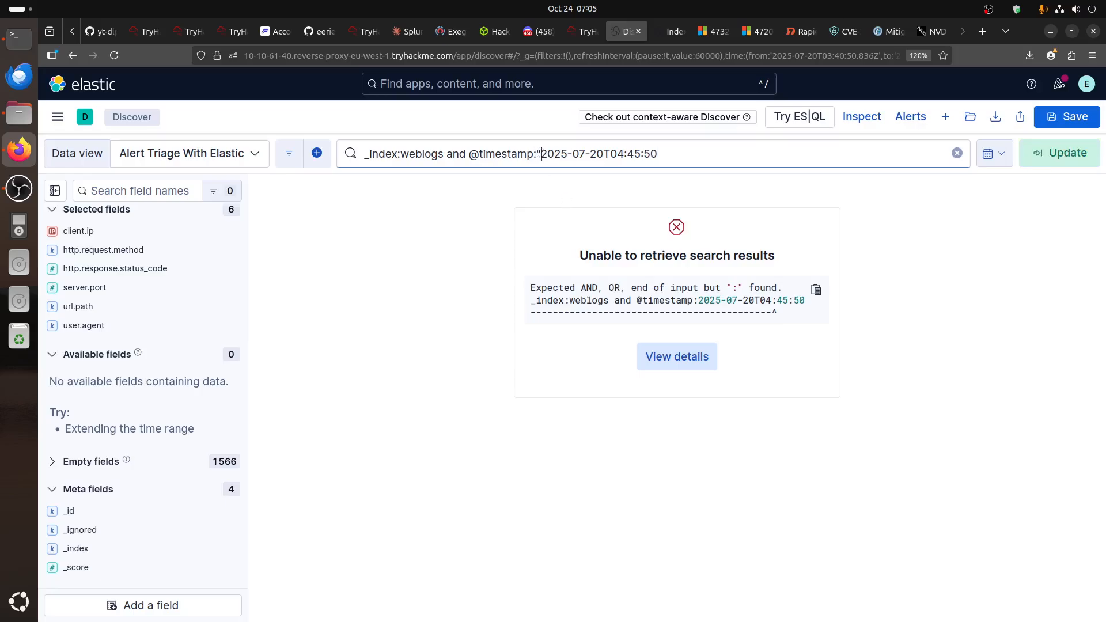
{"action": "type", "text": "\""}
{"action": "key", "text": "Return"}
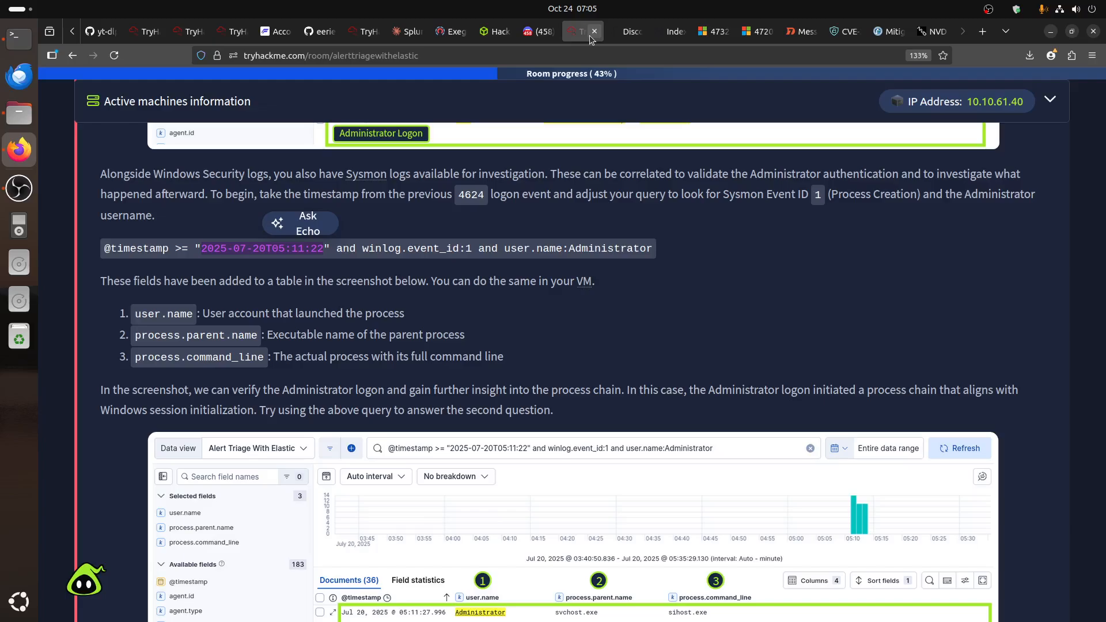
- Read Task 4's SOC alert on Administrator access outside business hours and the Event ID 4624 logon investigation instructions in the TryHackMe room
{"action": "left_click", "coordinate": [588, 32]}
{"action": "scroll", "coordinate": [578, 369], "scroll_direction": "up", "scroll_amount": 10}
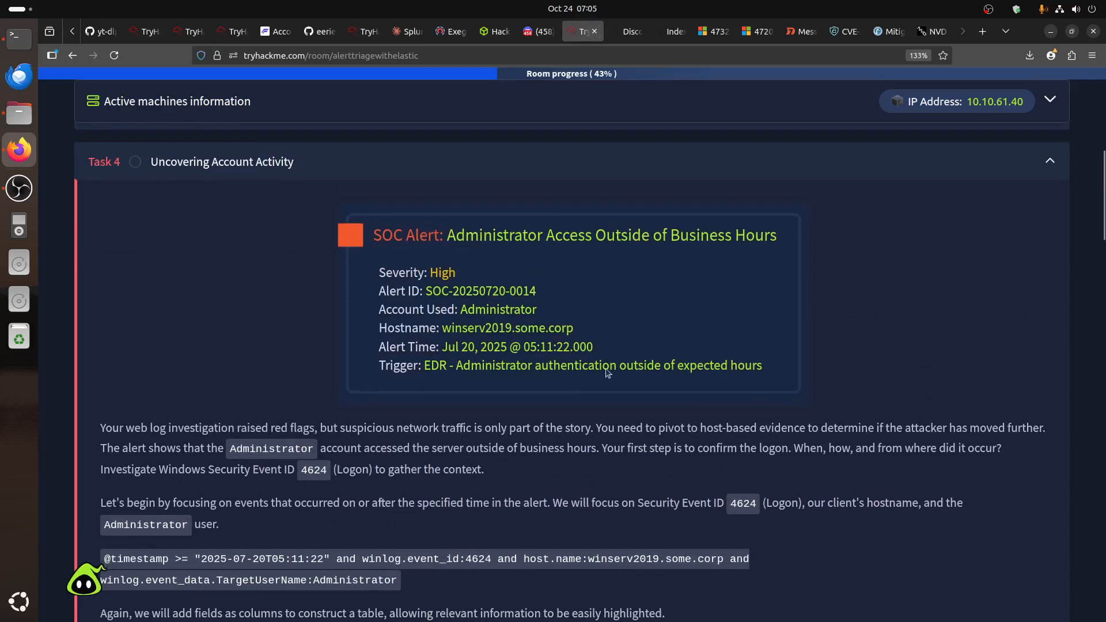
{"action": "left_click", "coordinate": [575, 331]}
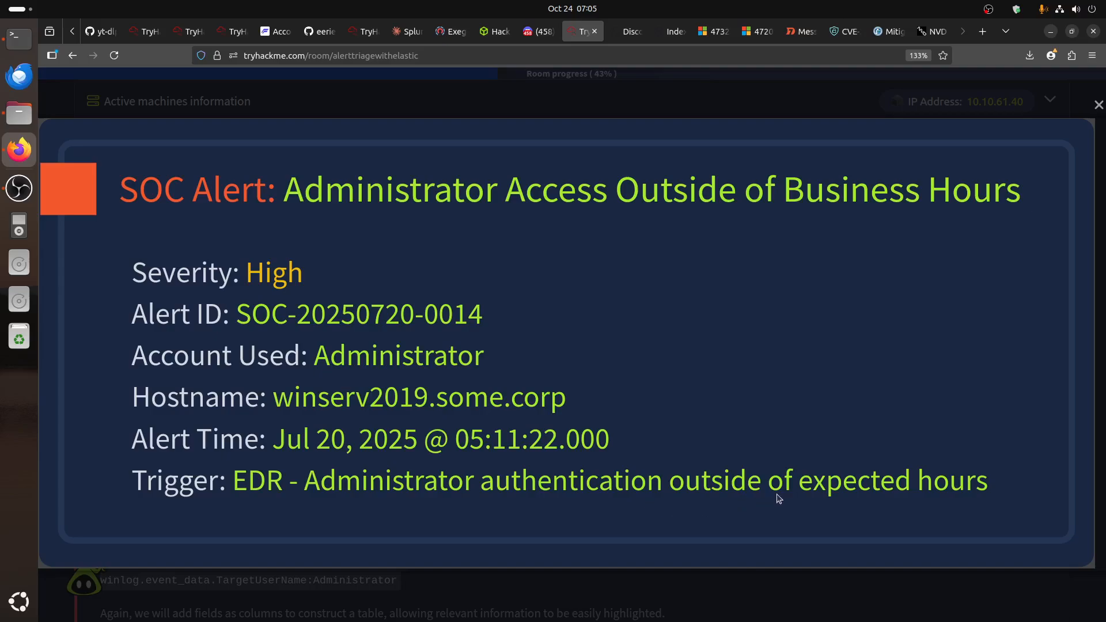
{"action": "left_click", "coordinate": [832, 588]}
{"action": "scroll", "coordinate": [667, 520], "scroll_direction": "down", "scroll_amount": 3}
{"action": "scroll", "coordinate": [668, 520], "scroll_direction": "down", "scroll_amount": 2}
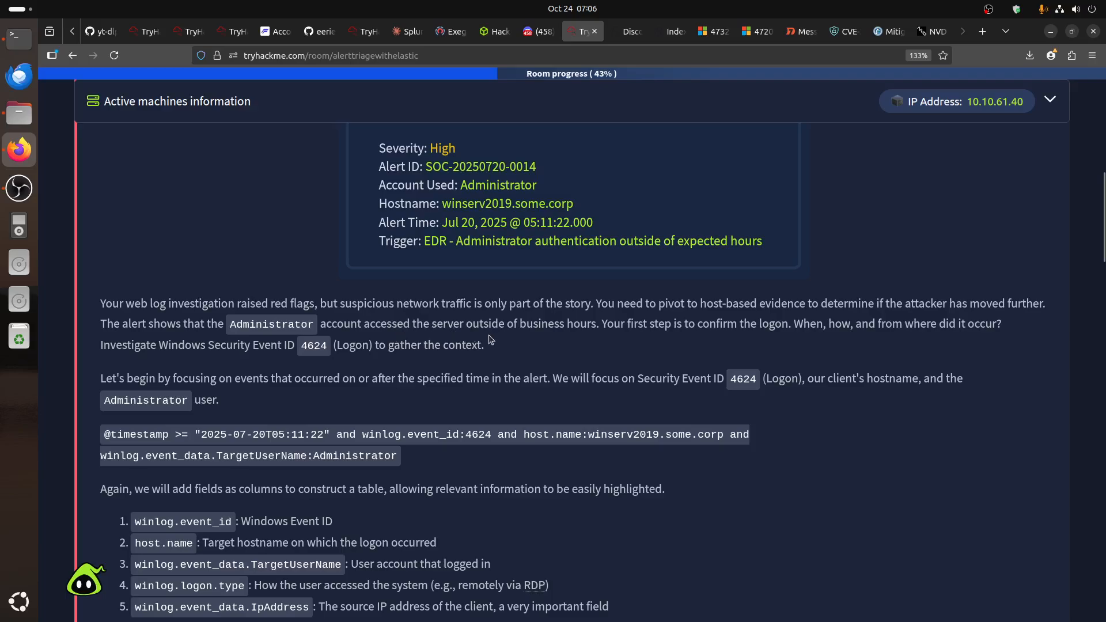
{"action": "left_click_drag", "start_coordinate": [594, 328], "coordinate": [380, 329]}
{"action": "left_click", "coordinate": [586, 375]}
{"action": "left_click_drag", "start_coordinate": [995, 323], "coordinate": [755, 323]}
{"action": "left_click", "coordinate": [756, 324]}
{"action": "left_click", "coordinate": [629, 33]}
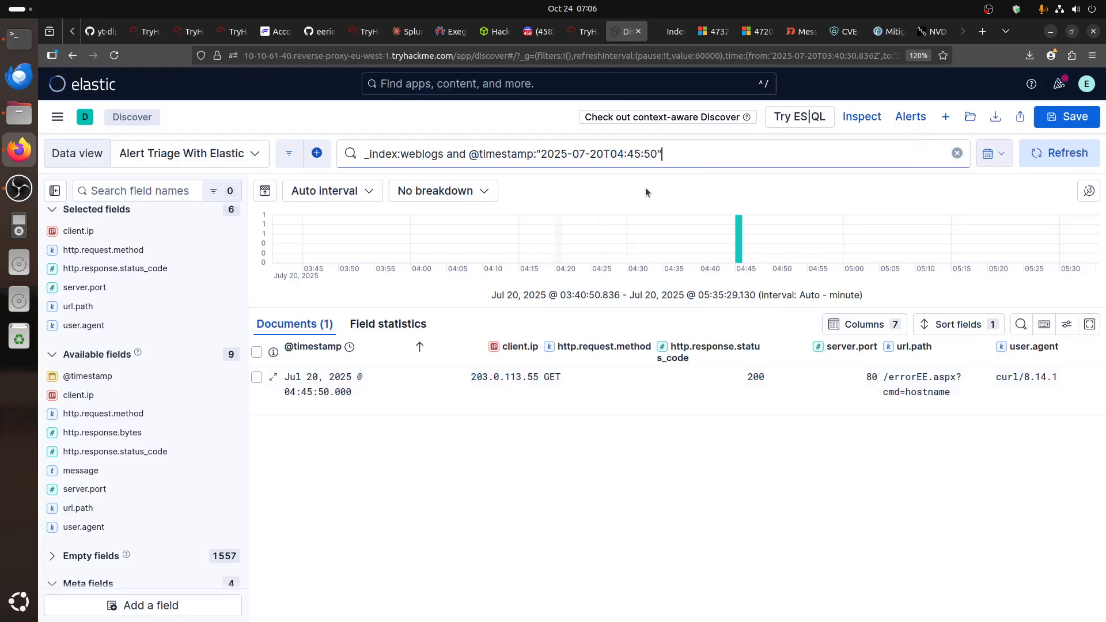
{"action": "left_click_drag", "start_coordinate": [449, 154], "coordinate": [713, 151]}
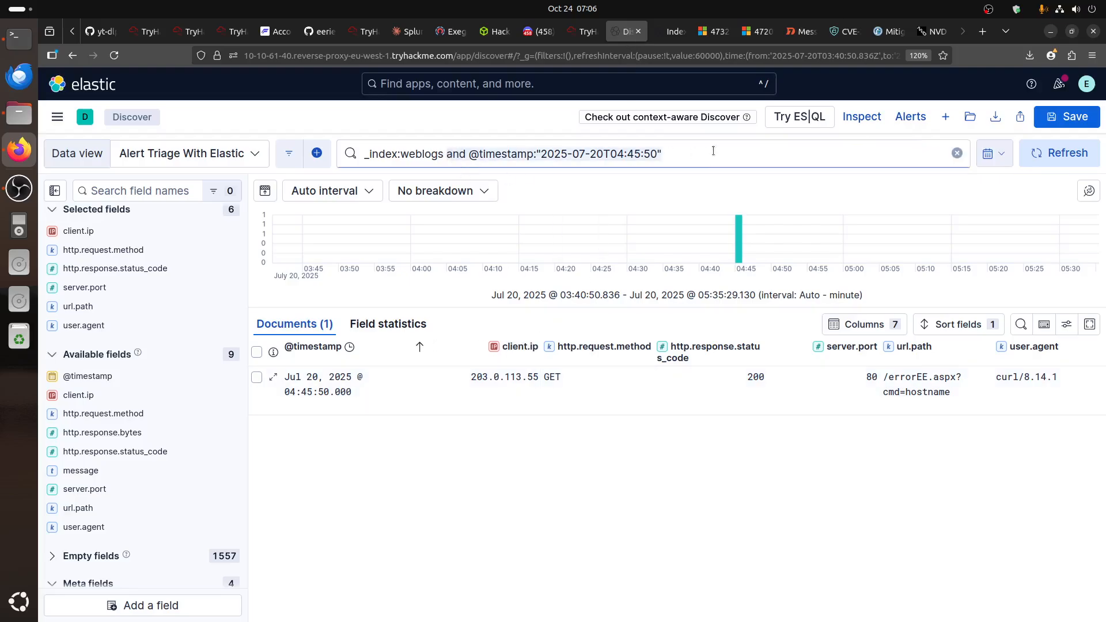
{"action": "key", "text": "BackSpace"}
{"action": "key", "text": "Return"}
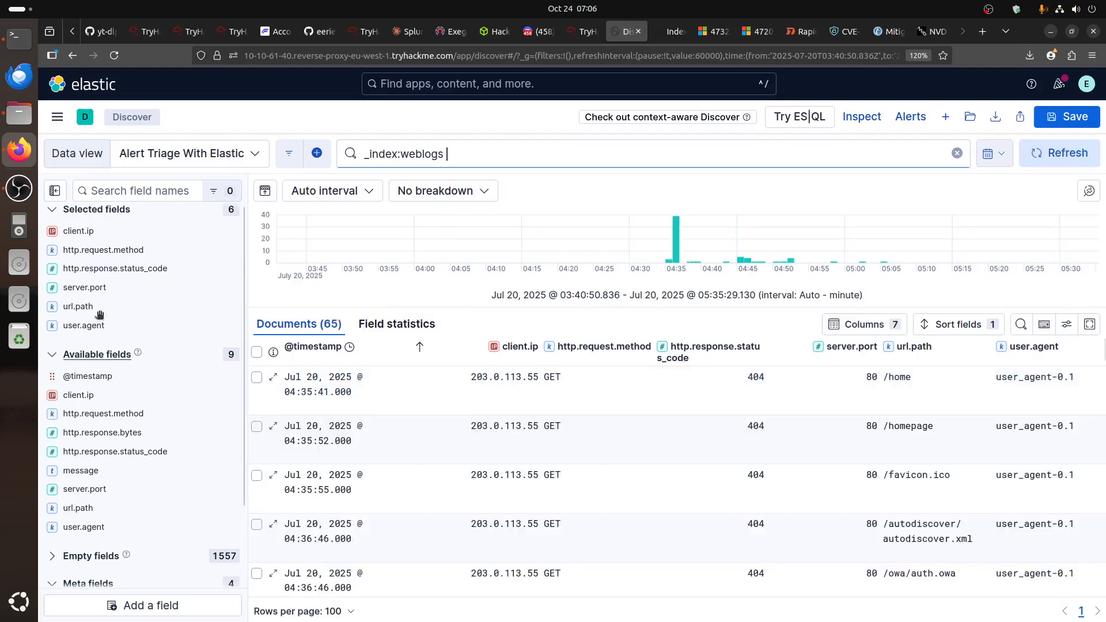
- Try to find event fields in the weblogs data by searching the field names for event, and clear the search
{"action": "left_click", "coordinate": [132, 192]}
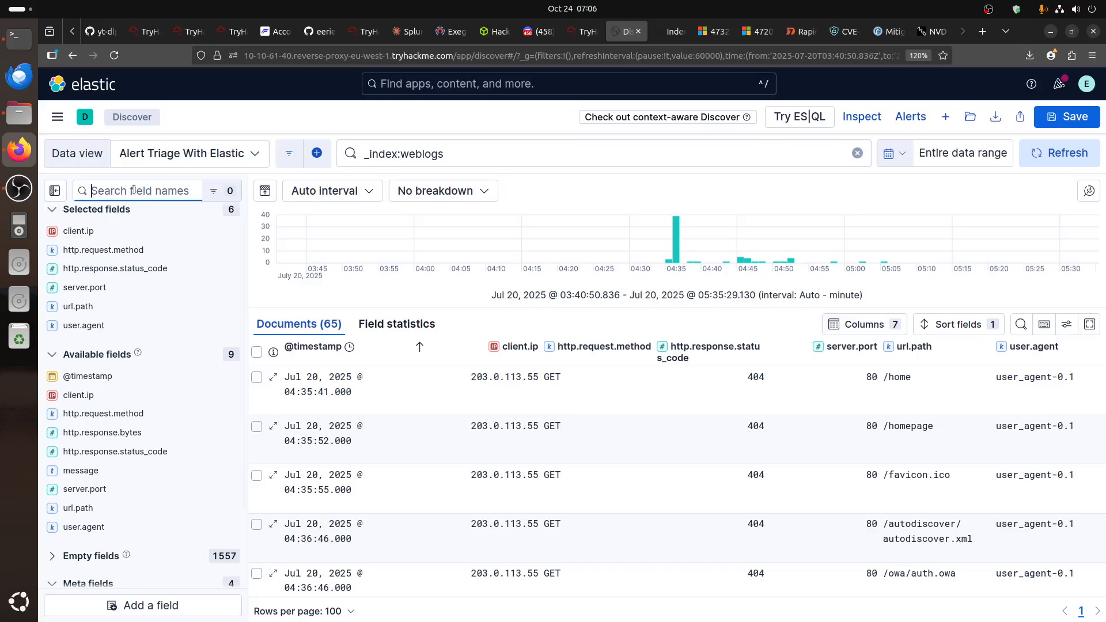
{"action": "type", "text": "event"}
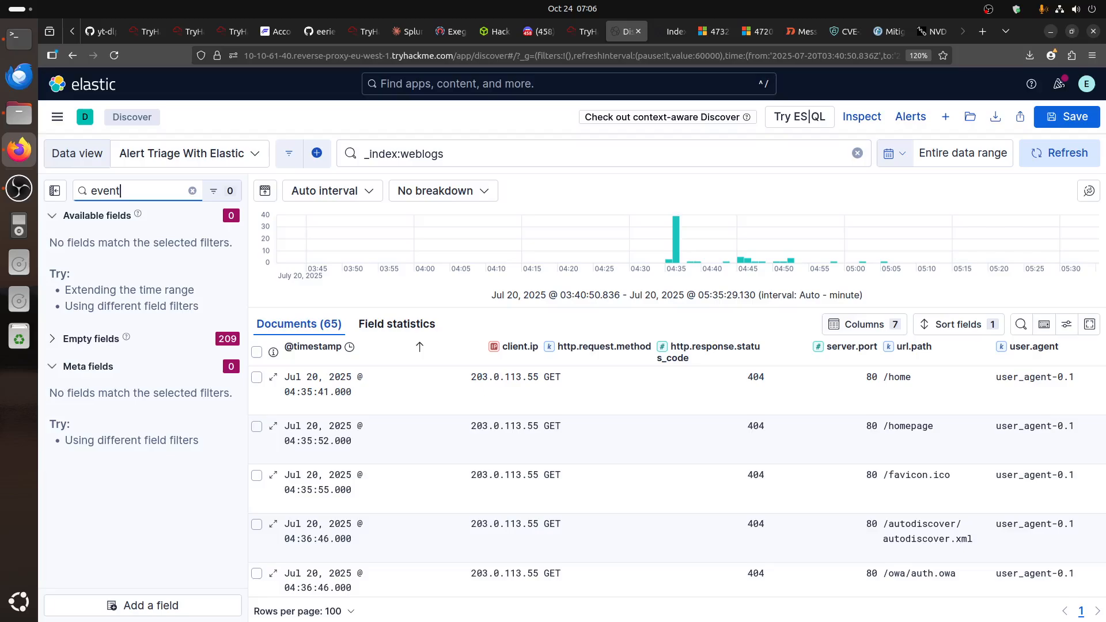
{"action": "key", "text": "BackSpace"}
{"action": "key", "text": "BackSpace"}
{"action": "key", "text": "BackSpace"}
{"action": "key", "text": "BackSpace"}
{"action": "key", "text": "BackSpace"}
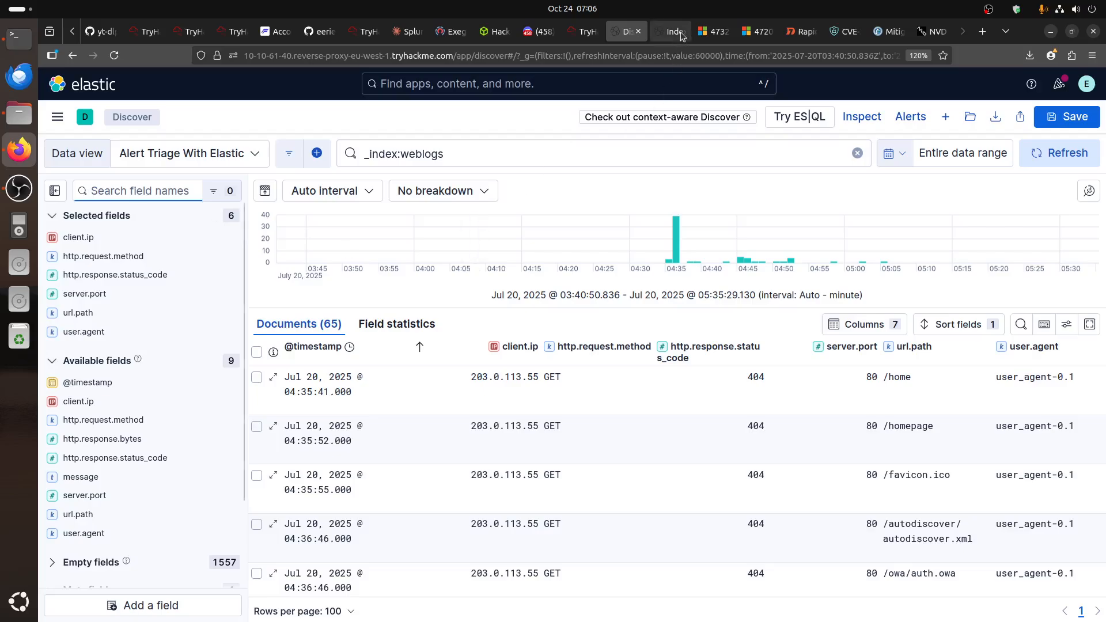
- Clear the _index:weblogs query in Discover so that documents from all indices are listed
{"action": "left_click", "coordinate": [585, 32]}
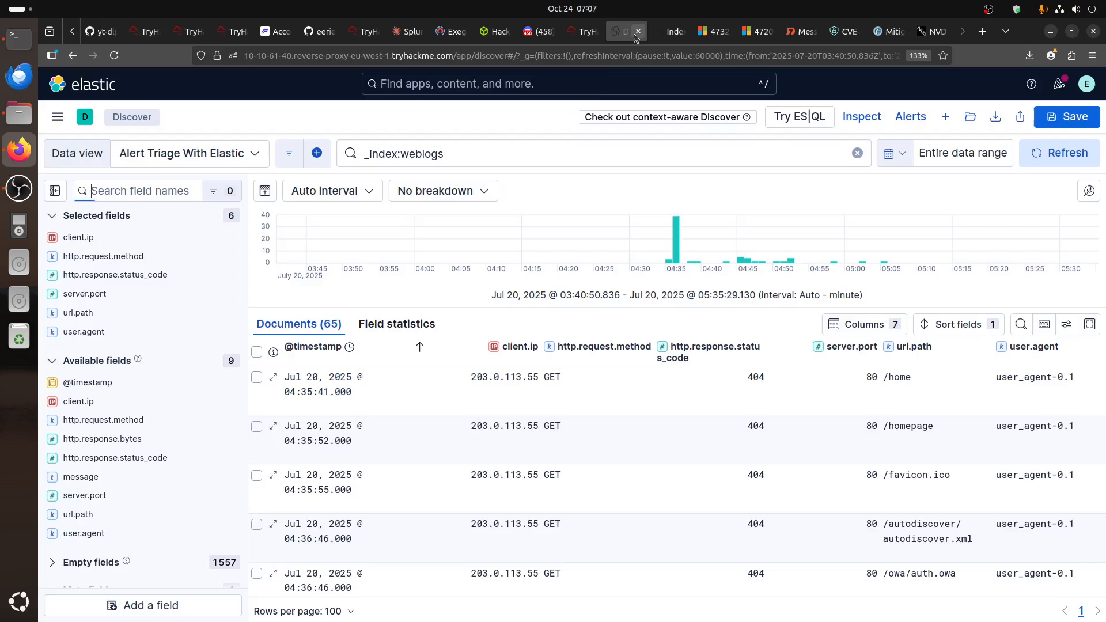
{"action": "left_click", "coordinate": [628, 32]}
{"action": "left_click", "coordinate": [433, 154]}
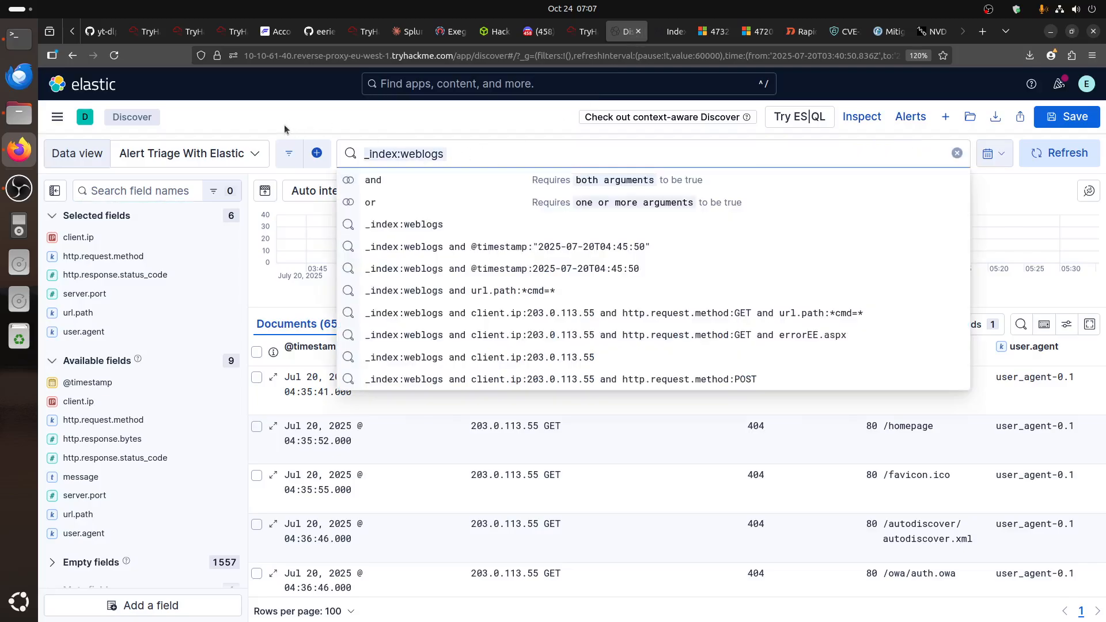
{"action": "key", "text": "ctrl+a"}
{"action": "key", "text": "BackSpace"}
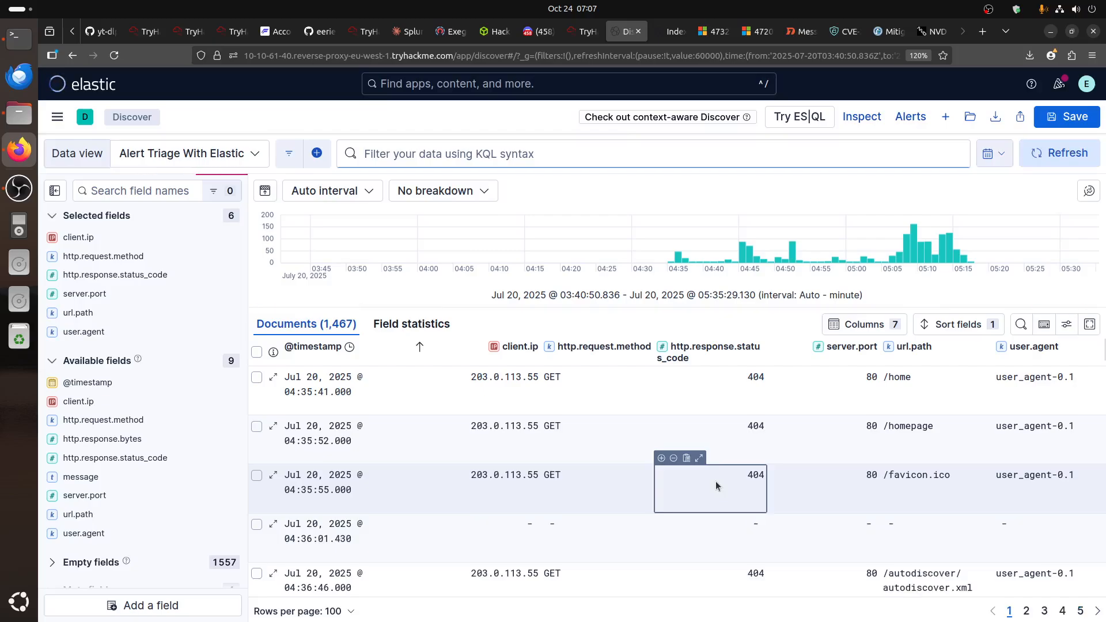
- Search Discover's field names for event, and refine the search to winlog.event_id as named in the TryHackMe room's example query
{"action": "left_click", "coordinate": [156, 196]}
{"action": "type", "text": "event"}
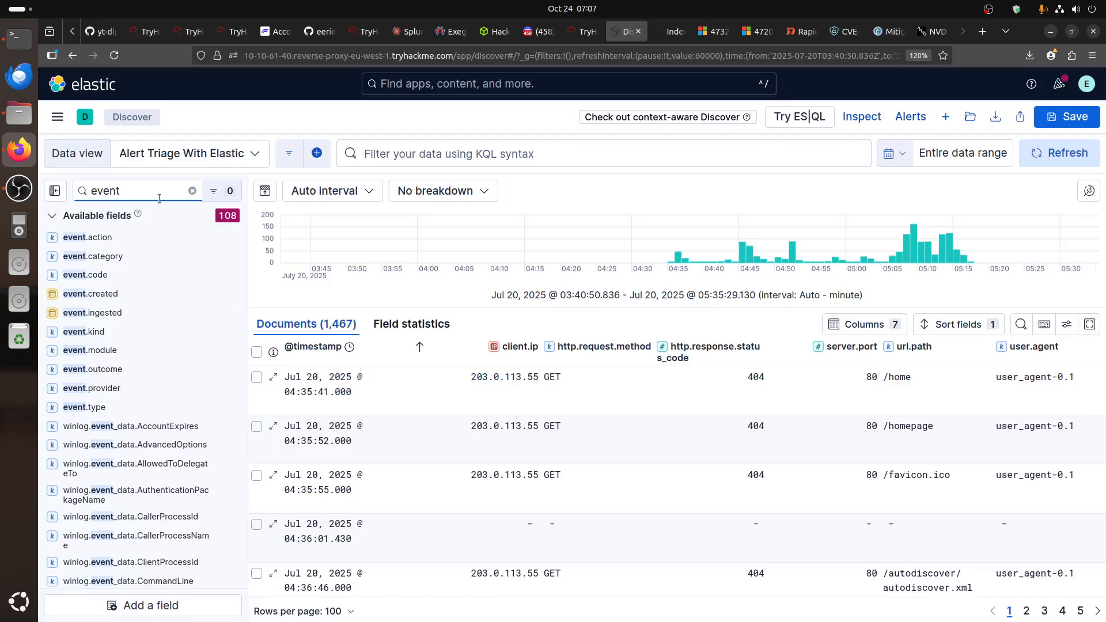
{"action": "left_click", "coordinate": [587, 32]}
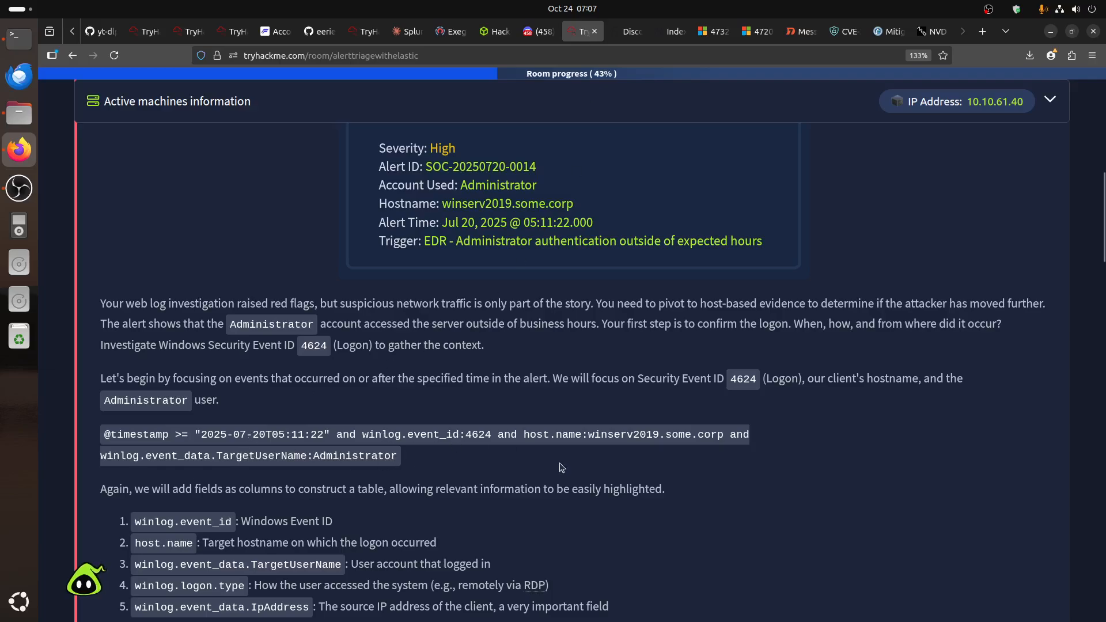
{"action": "left_click", "coordinate": [632, 31]}
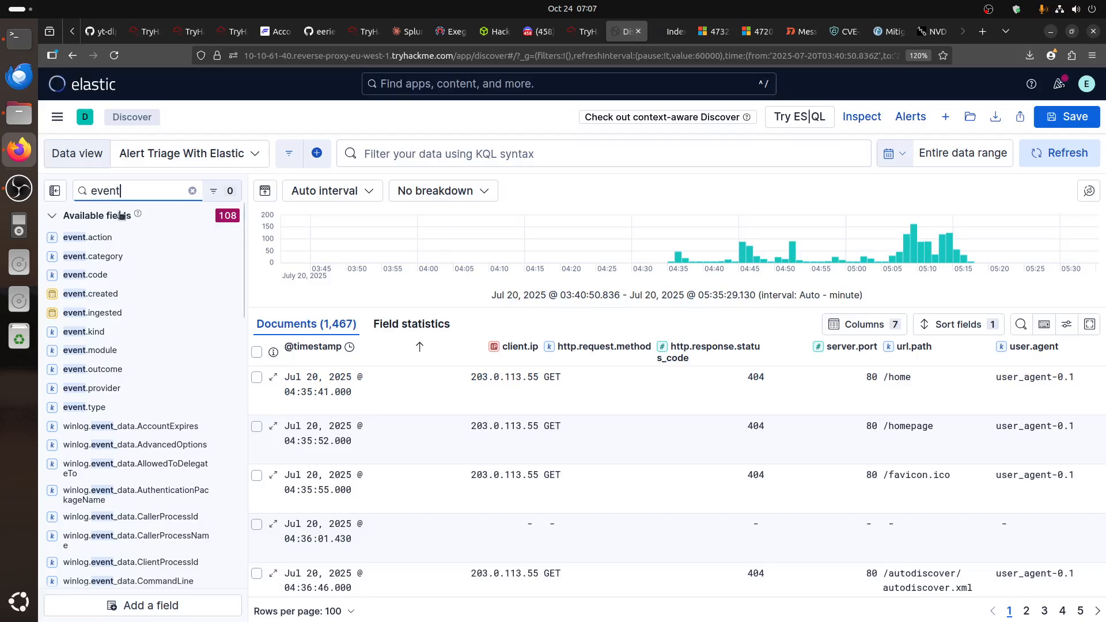
{"action": "key", "text": "ctrl+a"}
{"action": "type", "text": "win"}
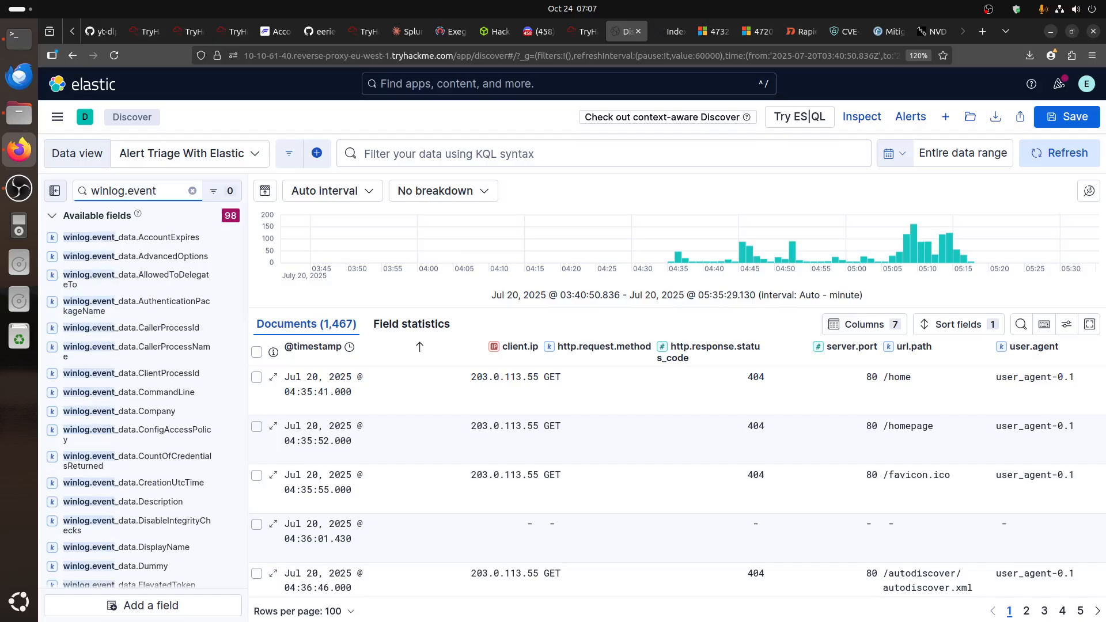
{"action": "scroll", "coordinate": [197, 461], "scroll_direction": "down", "scroll_amount": 5}
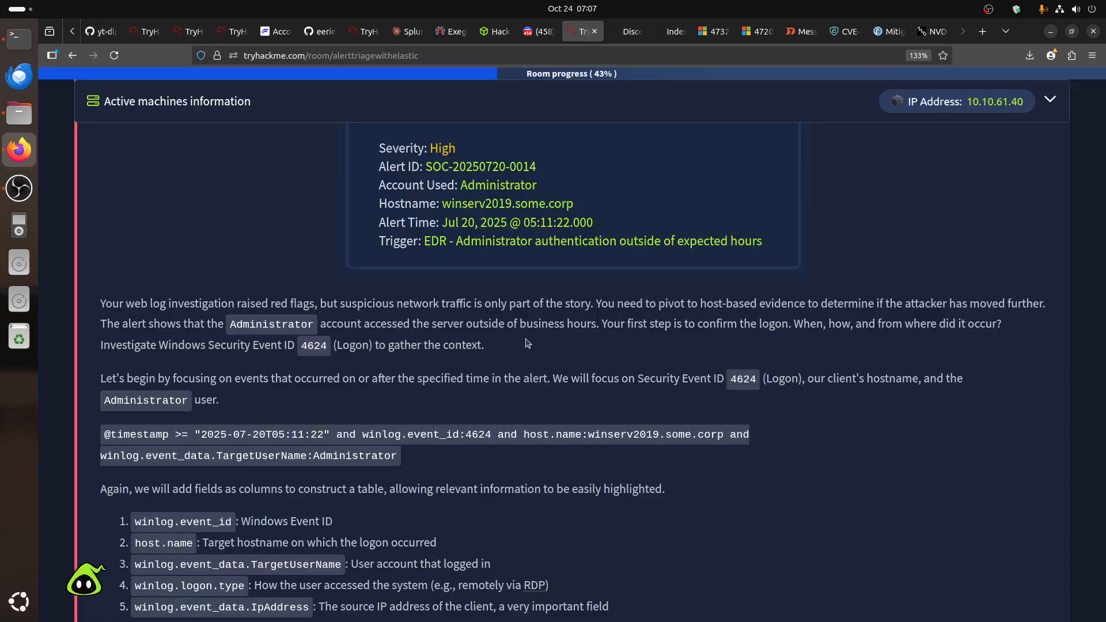
{"action": "left_click", "coordinate": [583, 31]}
{"action": "left_click", "coordinate": [631, 32]}
{"action": "type", "text": "_id"}
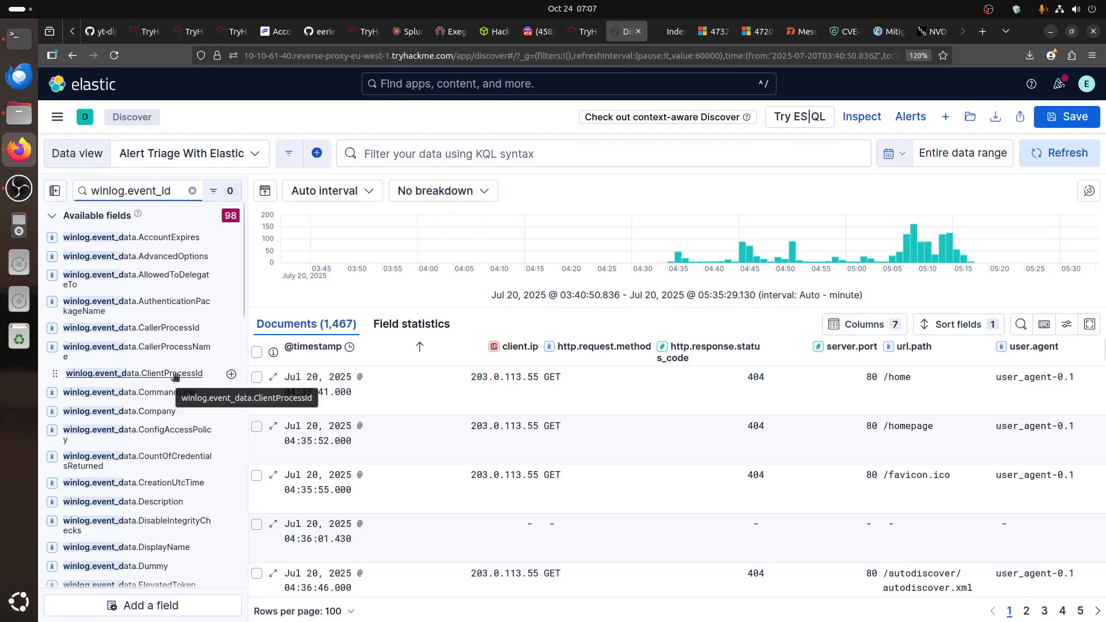
- Find winlog.event_id among the matching available fields and open its top values
{"action": "scroll", "coordinate": [176, 376], "scroll_direction": "down", "scroll_amount": 8}
{"action": "scroll", "coordinate": [181, 372], "scroll_direction": "up", "scroll_amount": 8}
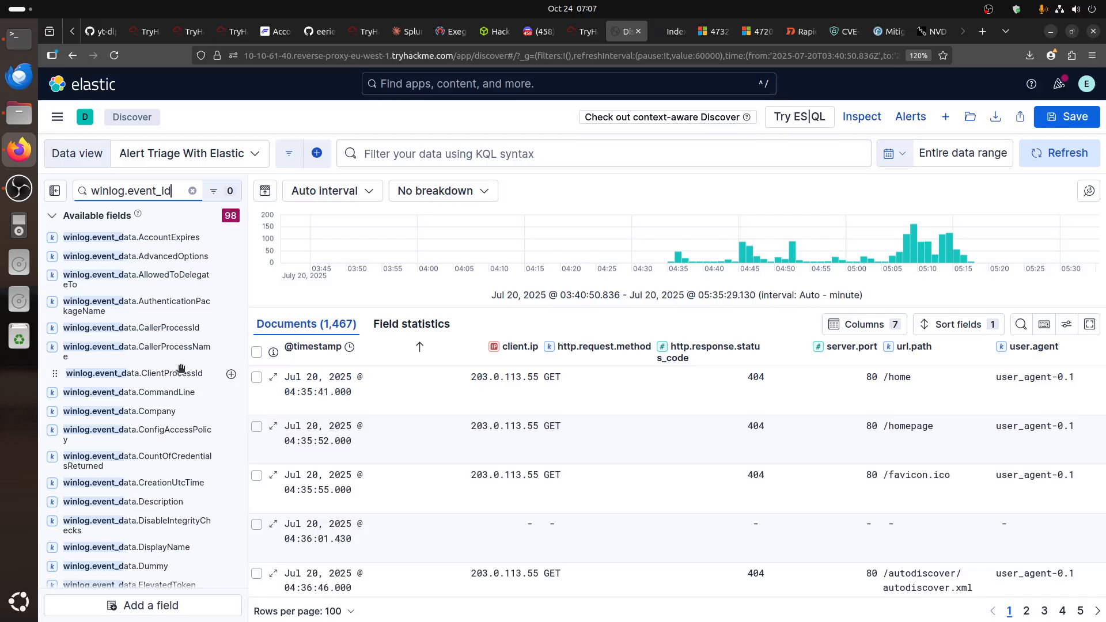
{"action": "left_click", "coordinate": [584, 38]}
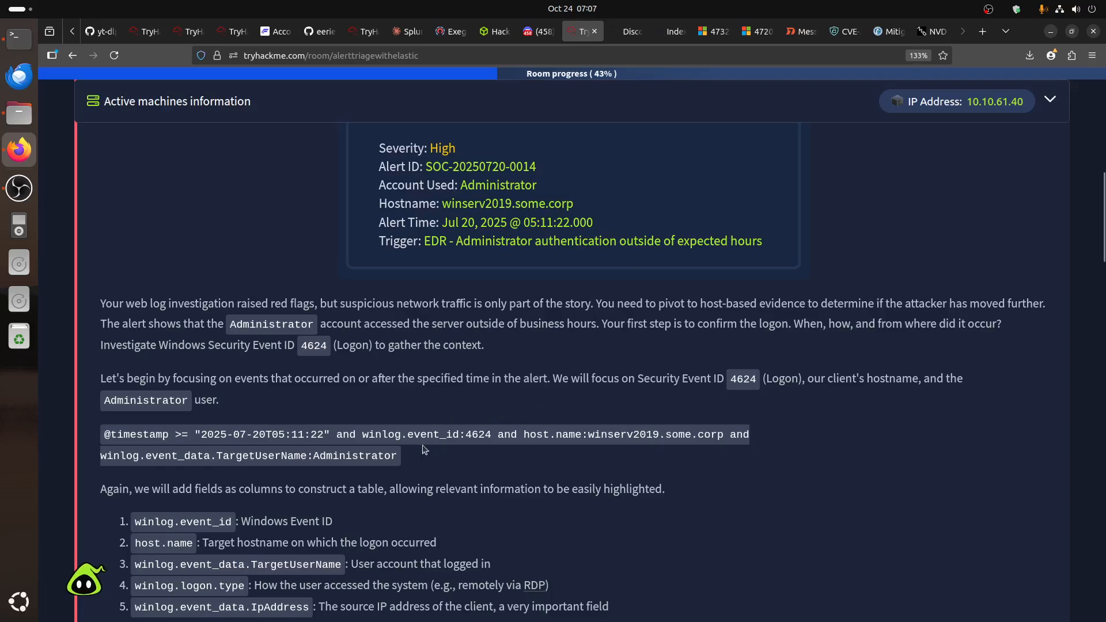
{"action": "left_click", "coordinate": [628, 32]}
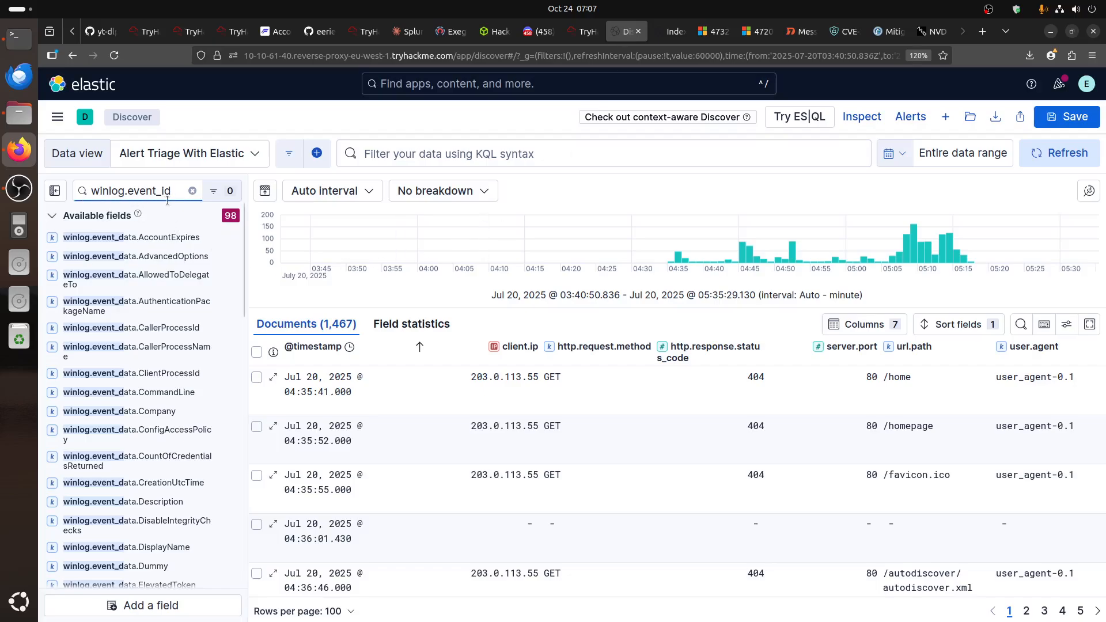
{"action": "scroll", "coordinate": [151, 305], "scroll_direction": "down", "scroll_amount": 3}
{"action": "scroll", "coordinate": [151, 306], "scroll_direction": "up", "scroll_amount": 3}
{"action": "scroll", "coordinate": [151, 313], "scroll_direction": "down", "scroll_amount": 10}
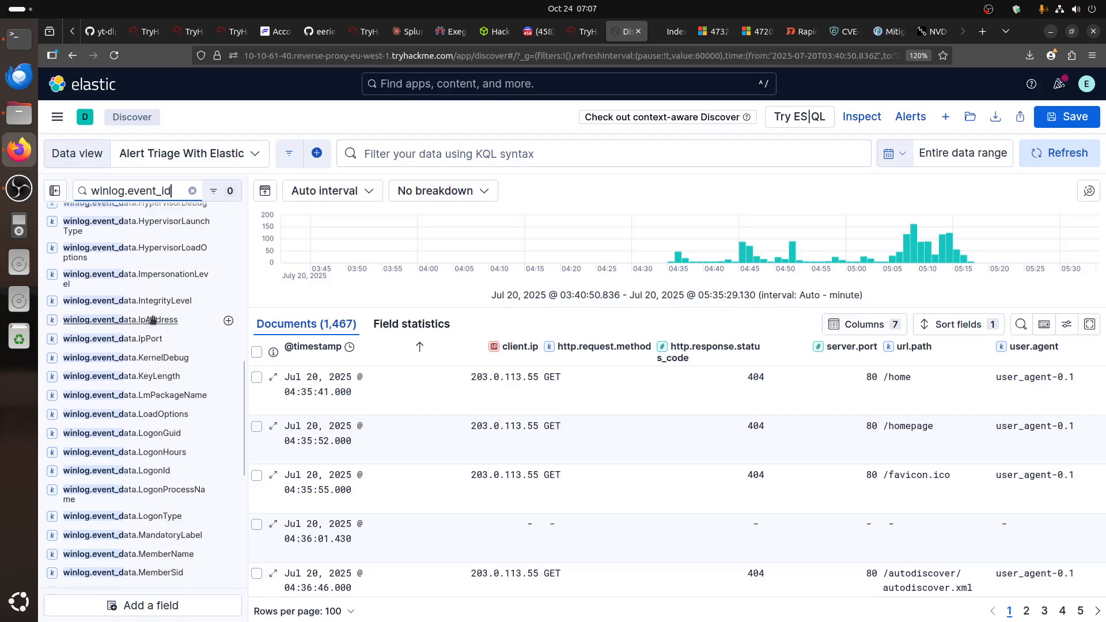
{"action": "scroll", "coordinate": [153, 321], "scroll_direction": "down", "scroll_amount": 8}
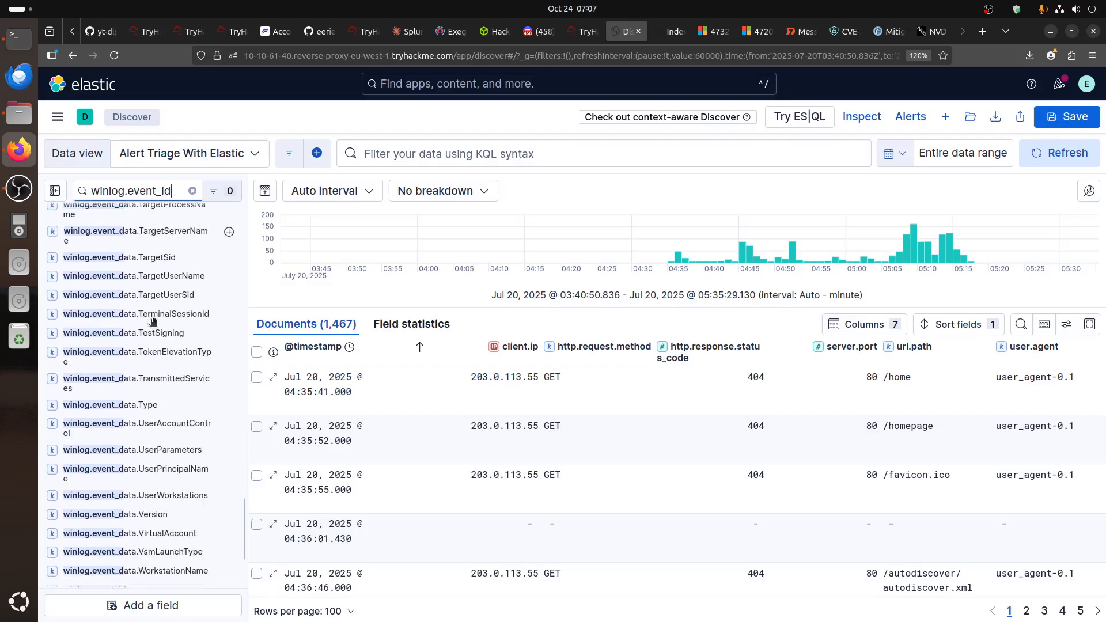
{"action": "scroll", "coordinate": [153, 321], "scroll_direction": "down", "scroll_amount": 4}
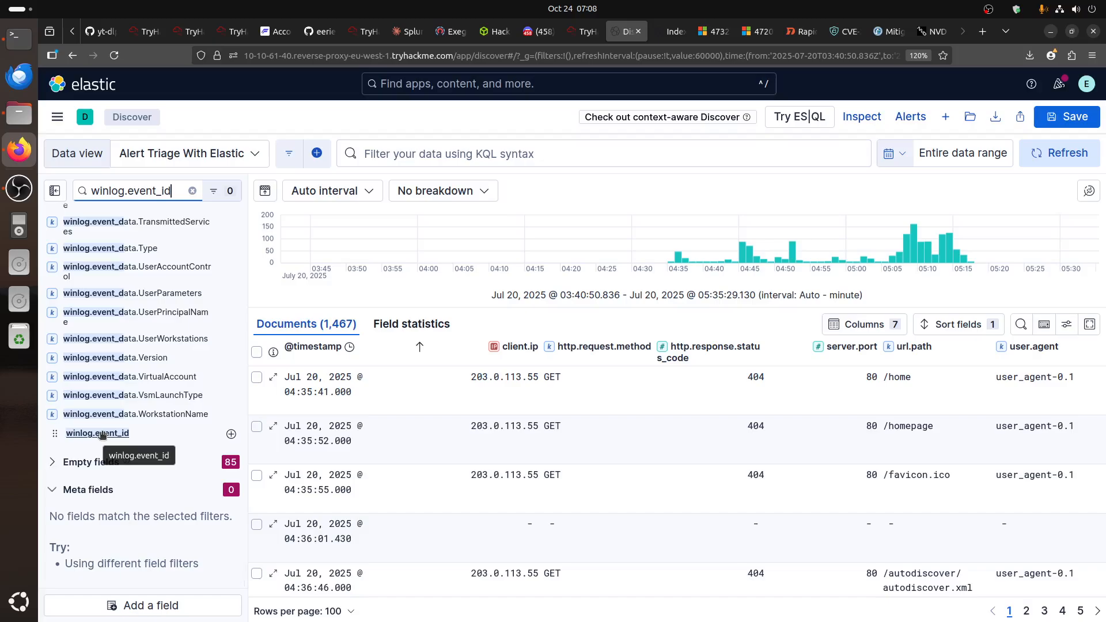
{"action": "left_click", "coordinate": [98, 433]}
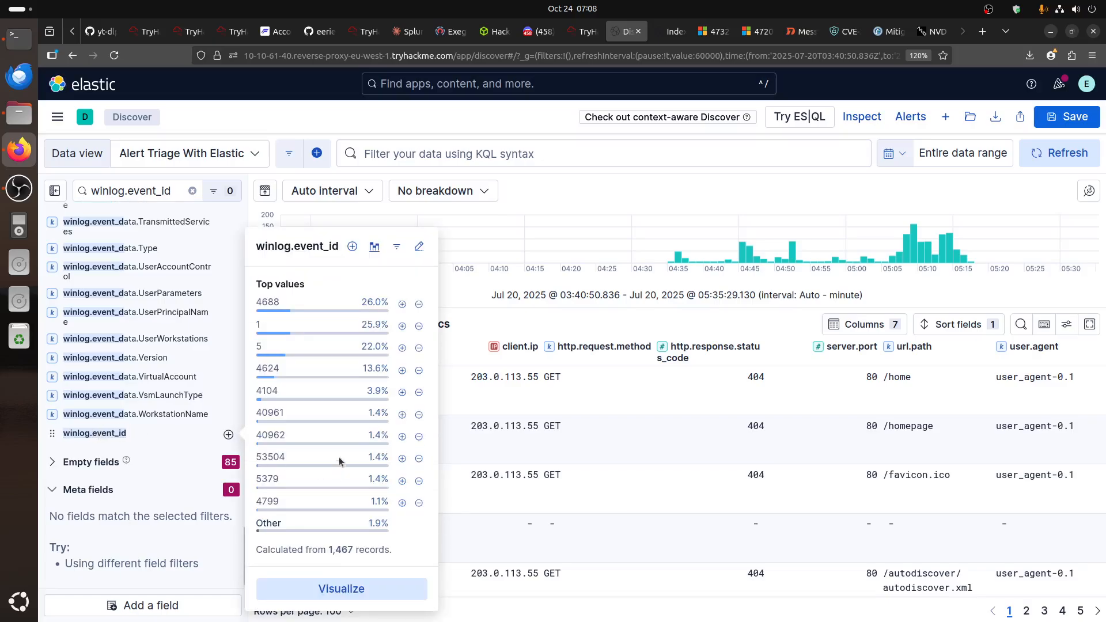
- Check the event ID required by the TryHackMe room and filter the Discover documents for winlog.event_id 4624
{"action": "left_click", "coordinate": [586, 31]}
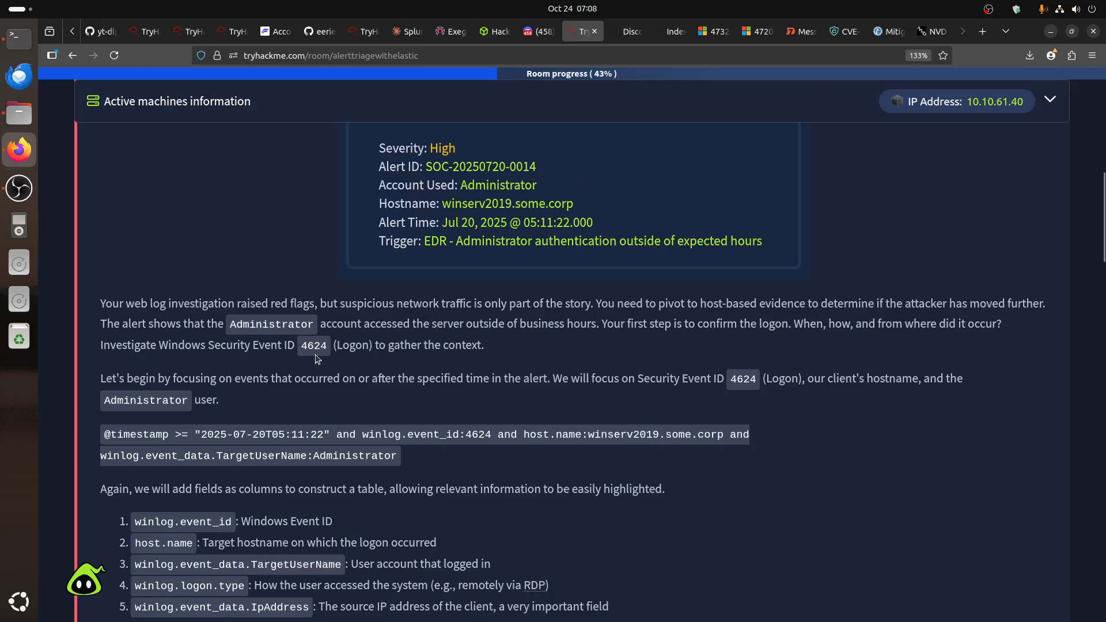
{"action": "left_click", "coordinate": [634, 33]}
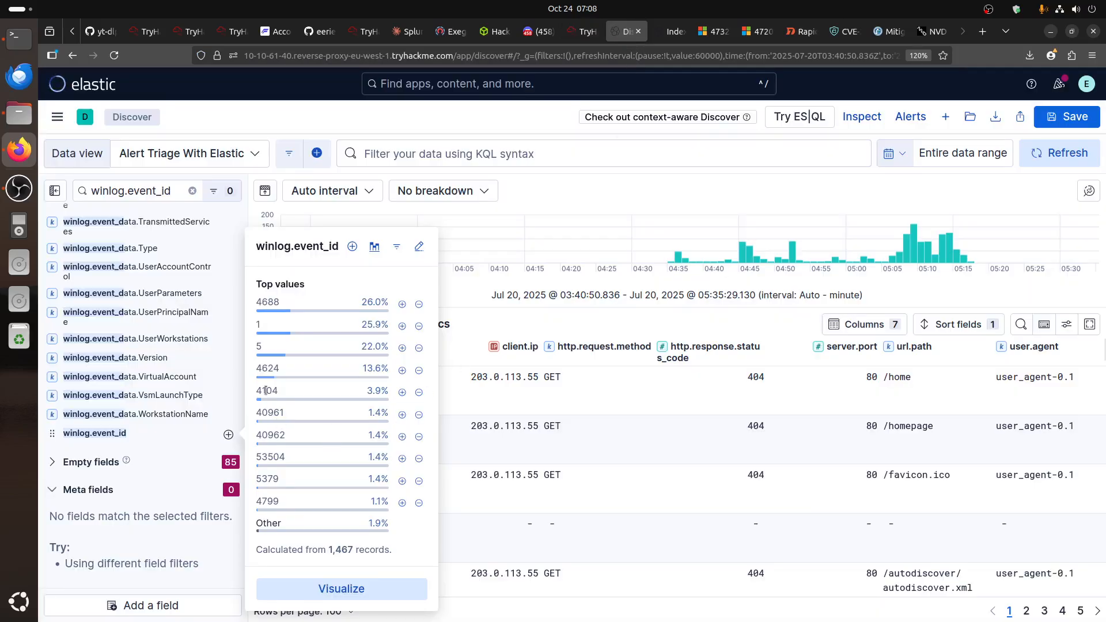
{"action": "left_click", "coordinate": [402, 371]}
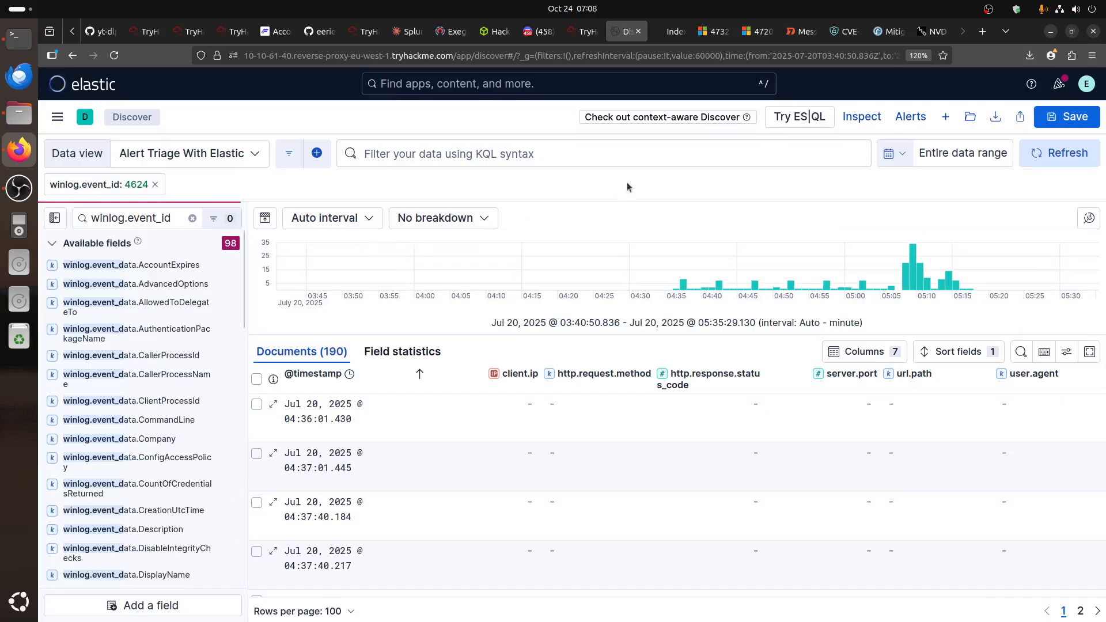
{"action": "left_click", "coordinate": [591, 559]}
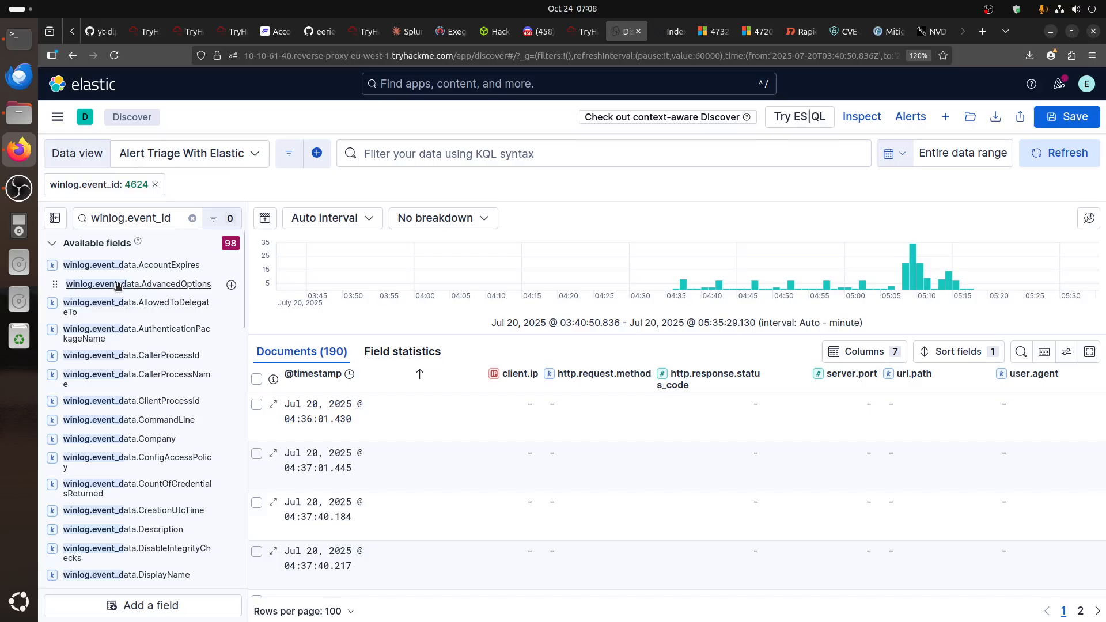
- Clear the field name search and remove the client.ip, http.request.method, http.response.status_code, server.port, url.path and user.agent columns from the table
{"action": "left_click", "coordinate": [192, 217]}
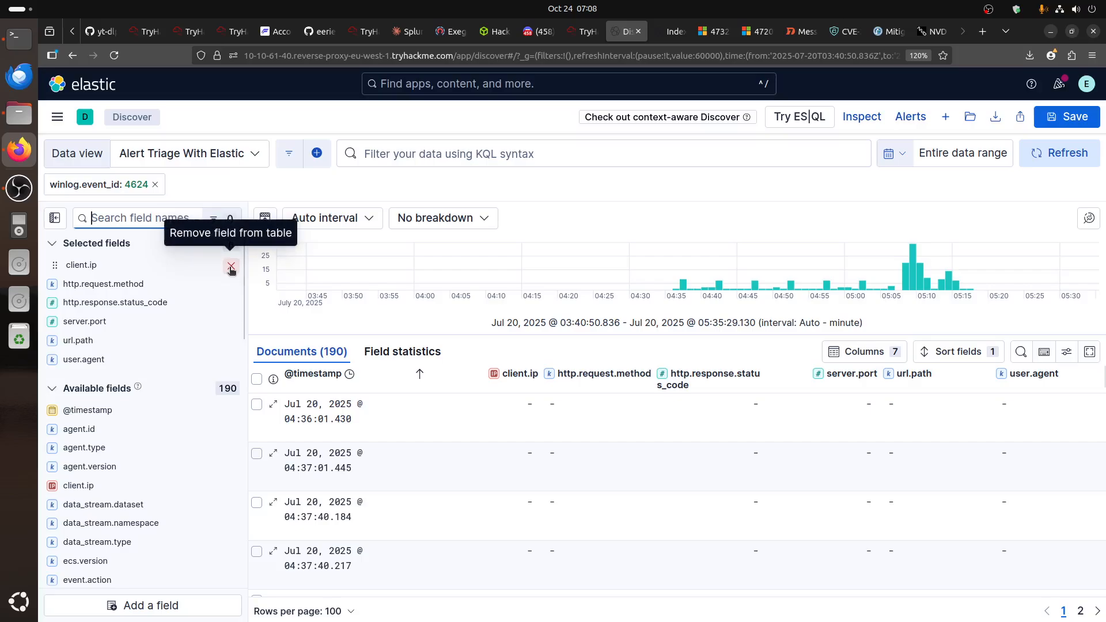
{"action": "left_click", "coordinate": [232, 267]}
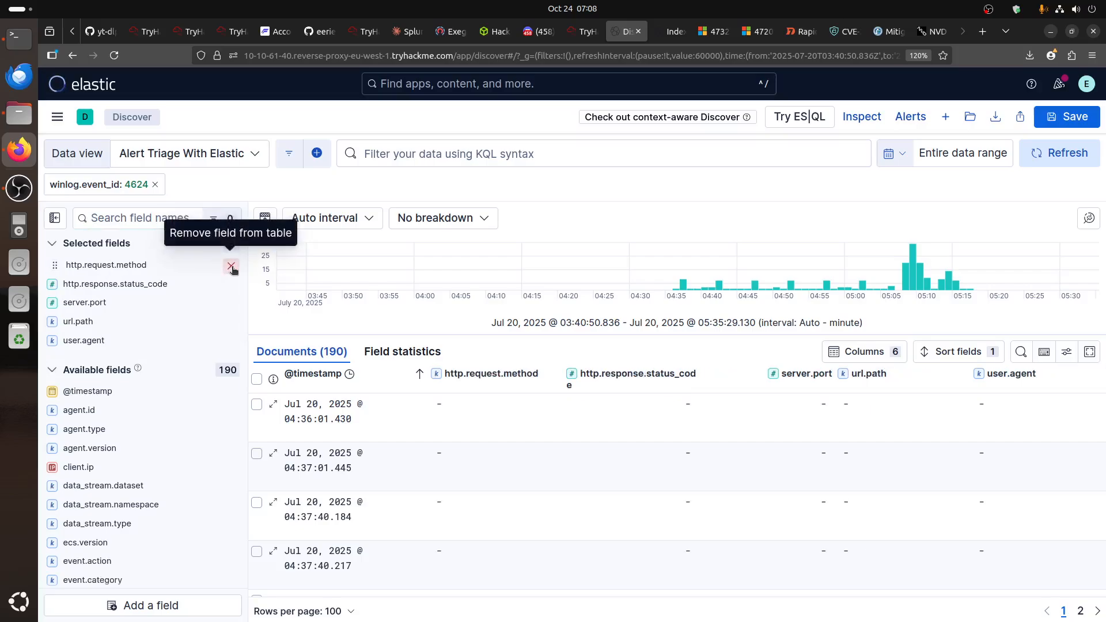
{"action": "left_click", "coordinate": [232, 267]}
{"action": "left_click", "coordinate": [232, 266]}
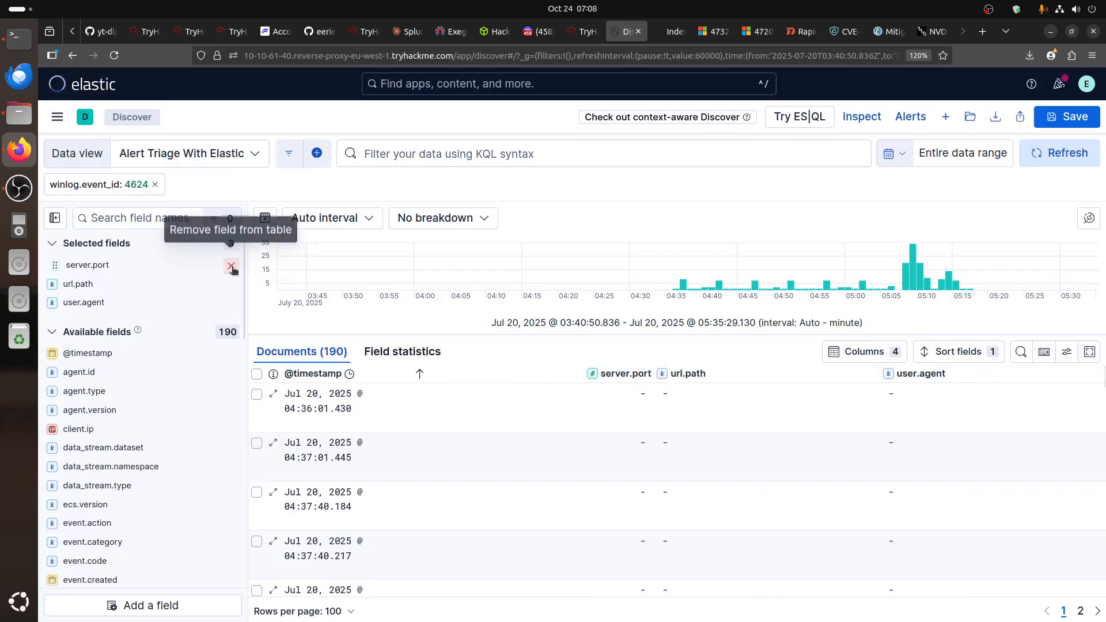
{"action": "left_click", "coordinate": [231, 267]}
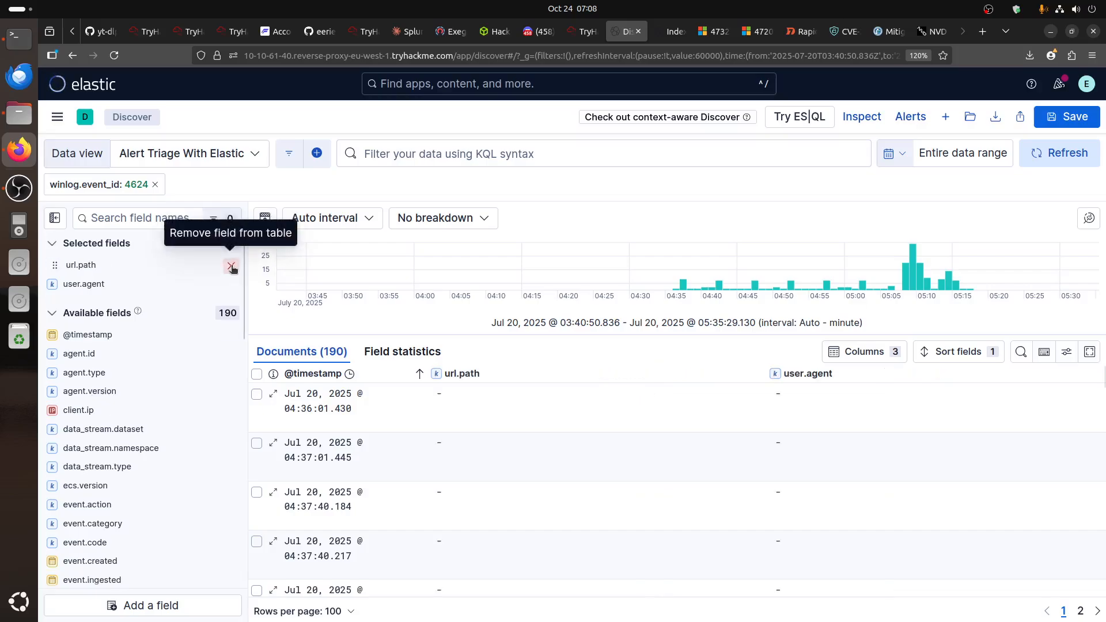
{"action": "left_click", "coordinate": [231, 267]}
{"action": "left_click", "coordinate": [231, 267]}
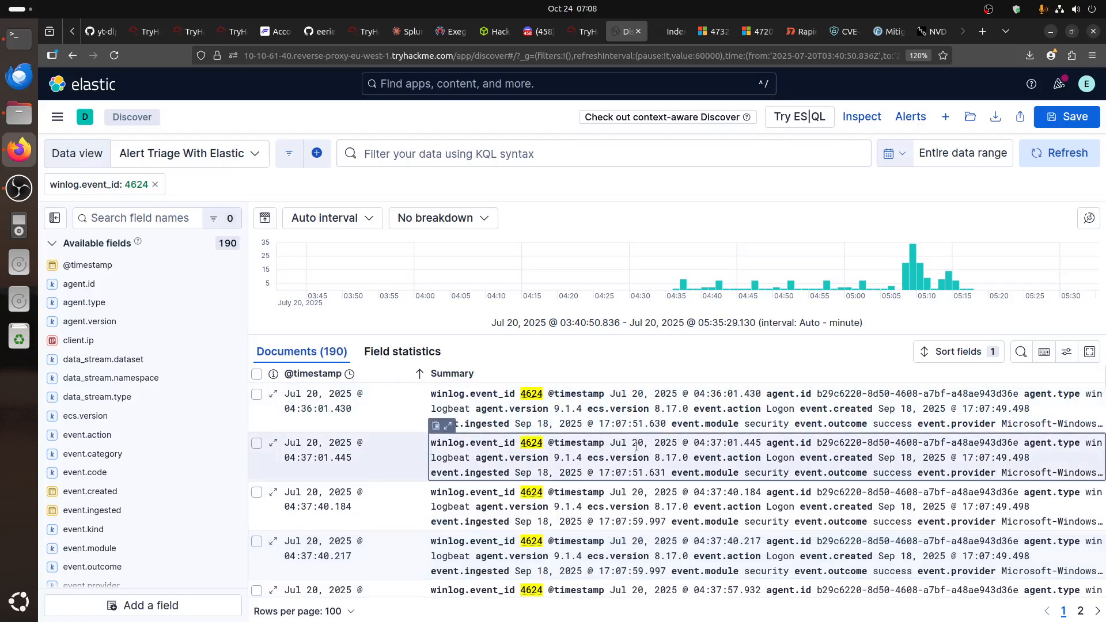
{"action": "left_click", "coordinate": [583, 32]}
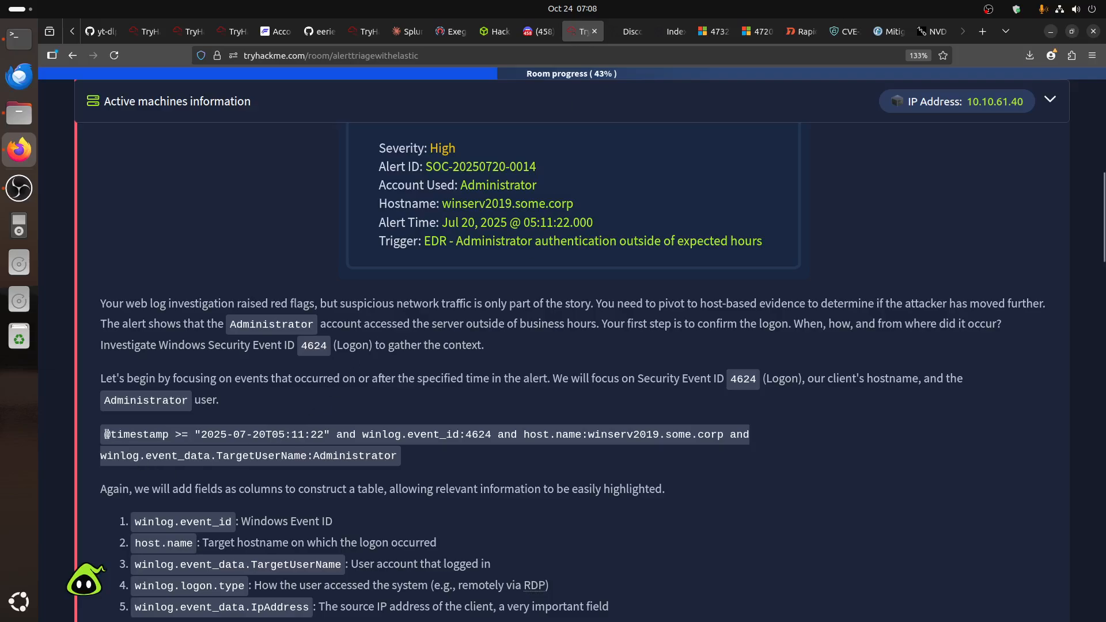
{"action": "left_click_drag", "start_coordinate": [105, 431], "coordinate": [333, 428]}
{"action": "key", "text": "ctrl+c"}
{"action": "left_click", "coordinate": [628, 32]}
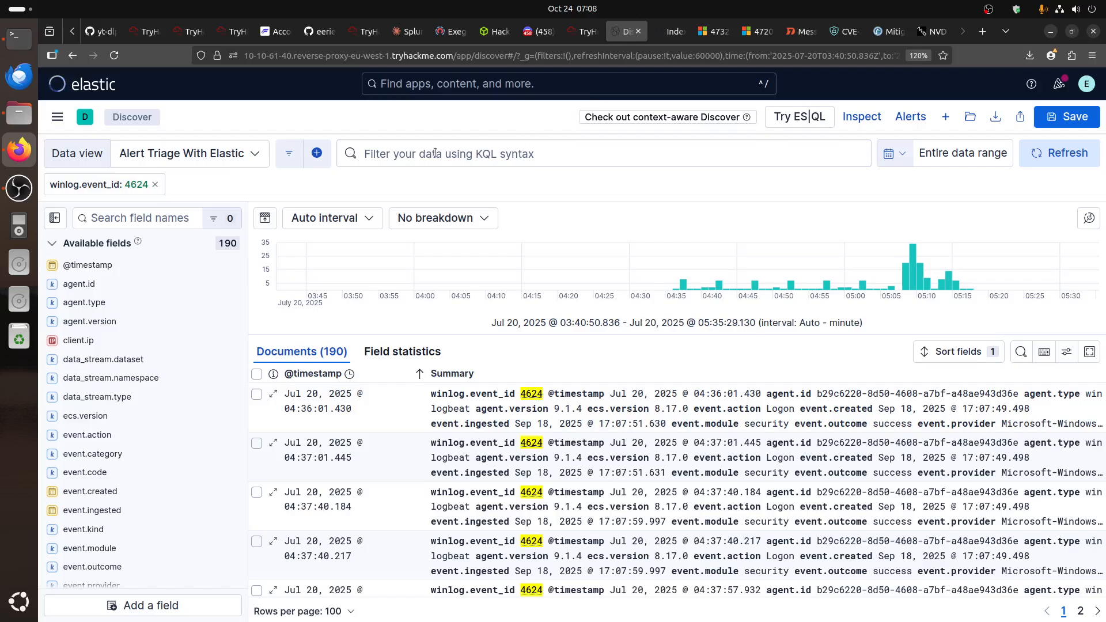
{"action": "left_click", "coordinate": [435, 153]}
{"action": "key", "text": "ctrl+v"}
{"action": "key", "text": "Return"}
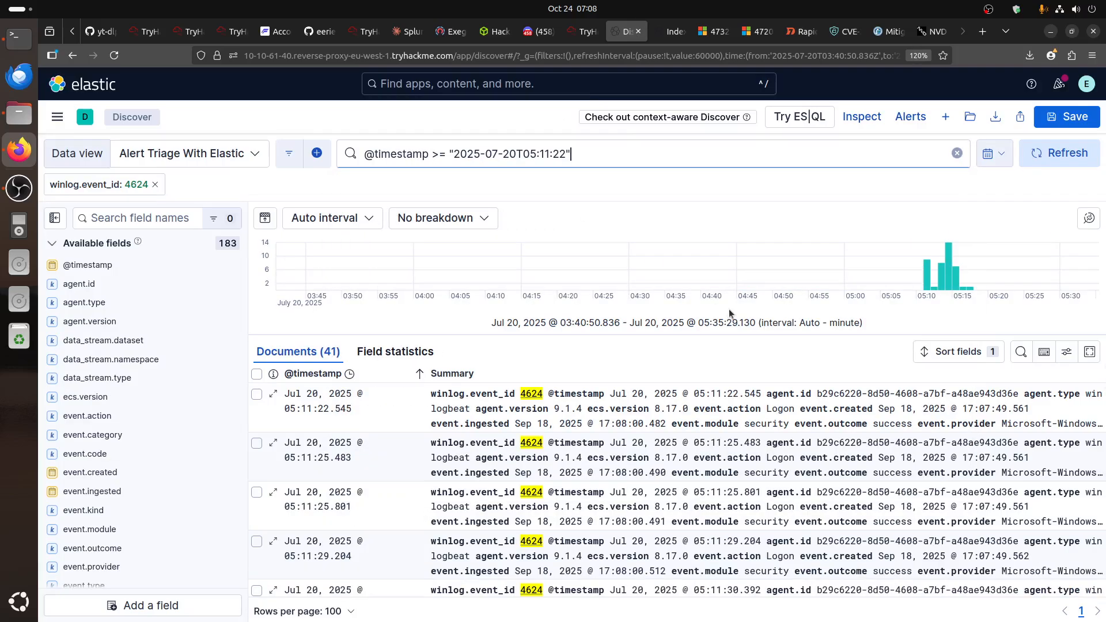
- Append the room's hostname condition, and host.name:winserv2019.some.corp, to the Discover query and run it
{"action": "left_click", "coordinate": [585, 32]}
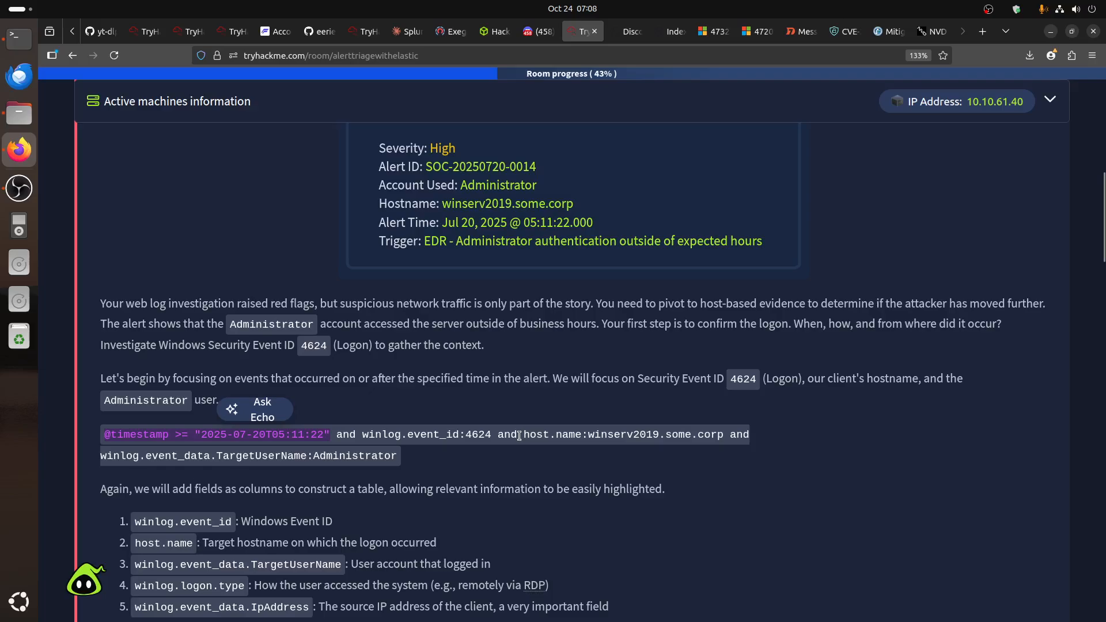
{"action": "left_click", "coordinate": [499, 437]}
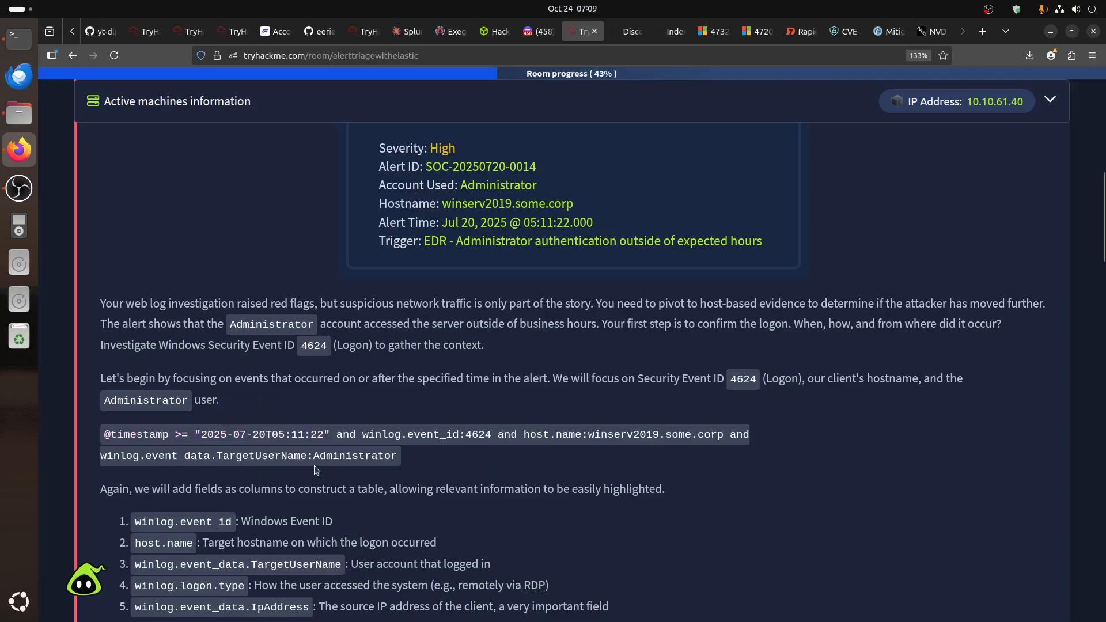
{"action": "left_click_drag", "start_coordinate": [499, 436], "coordinate": [722, 436]}
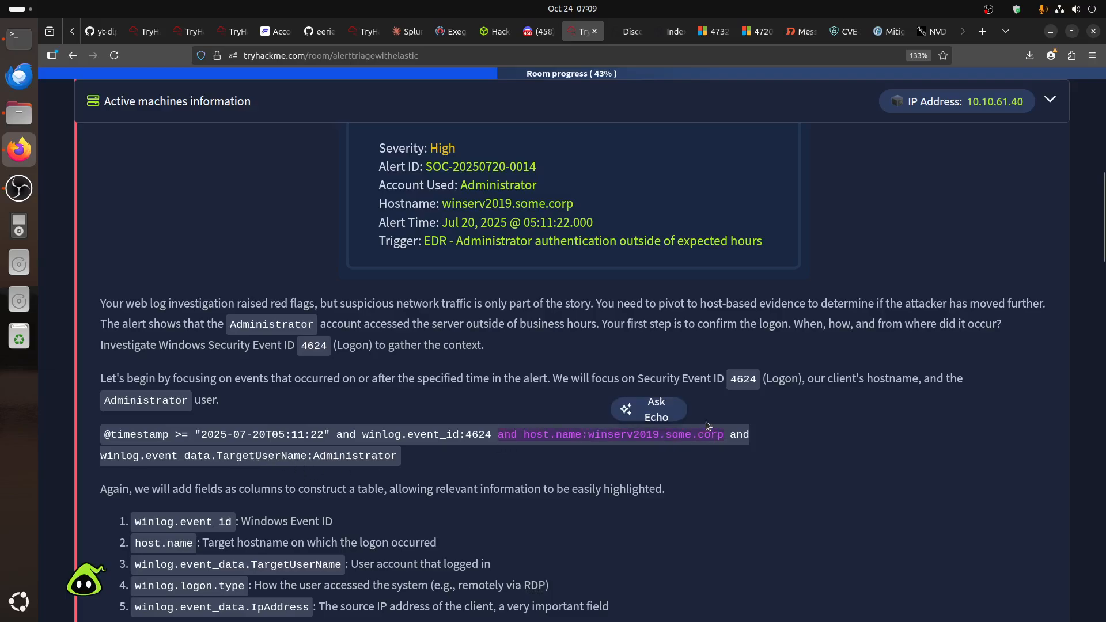
{"action": "left_click", "coordinate": [629, 31]}
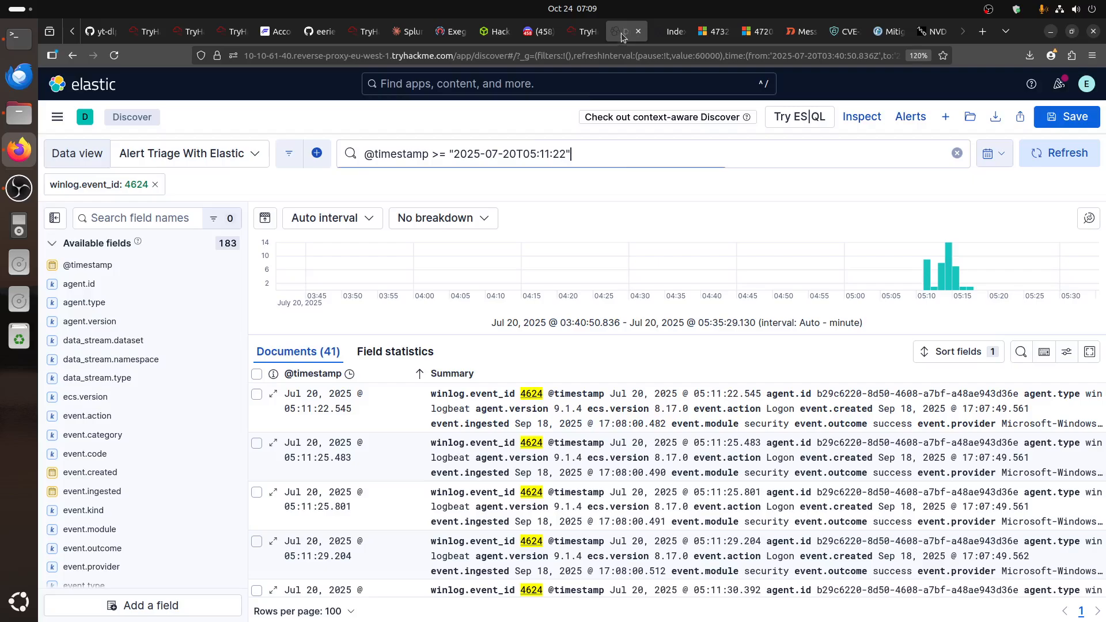
{"action": "left_click", "coordinate": [635, 155]}
{"action": "key", "text": "ctrl+v"}
{"action": "key", "text": "Return"}
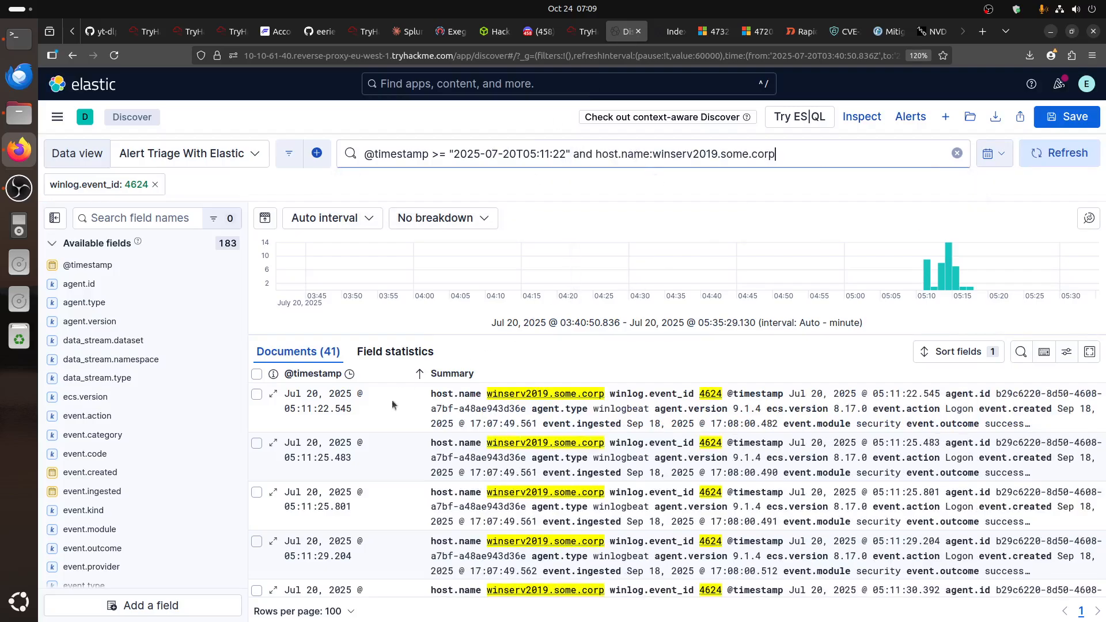
{"action": "left_click", "coordinate": [535, 414]}
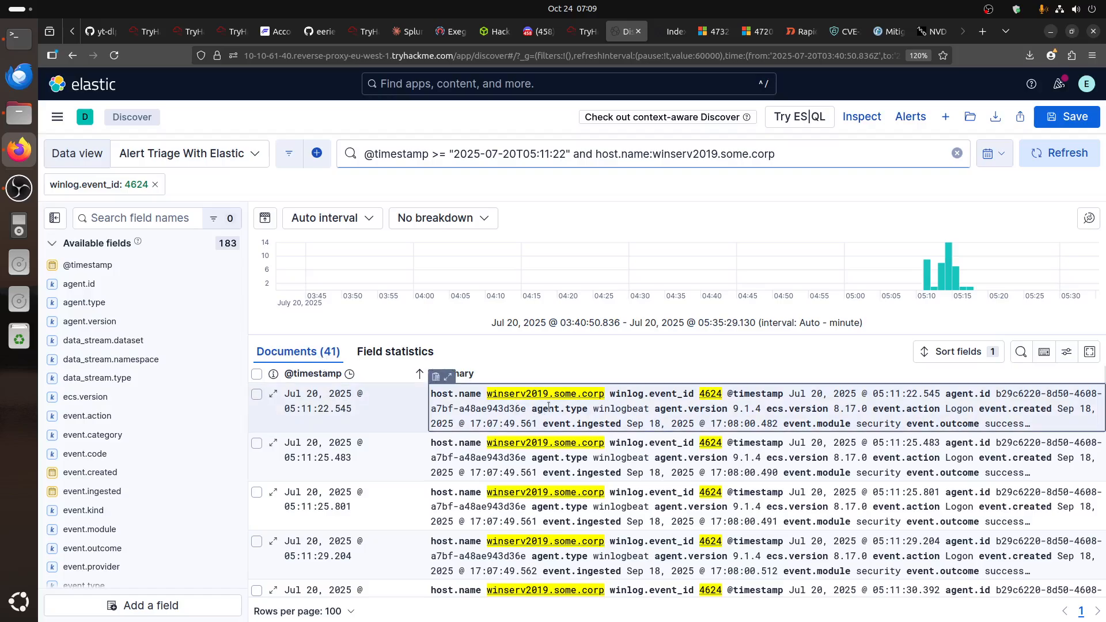
- Copy winlog.event_data.TargetUserName from the room's example query and search Discover's field names for it
{"action": "key", "text": "ctrl+Page_Up"}
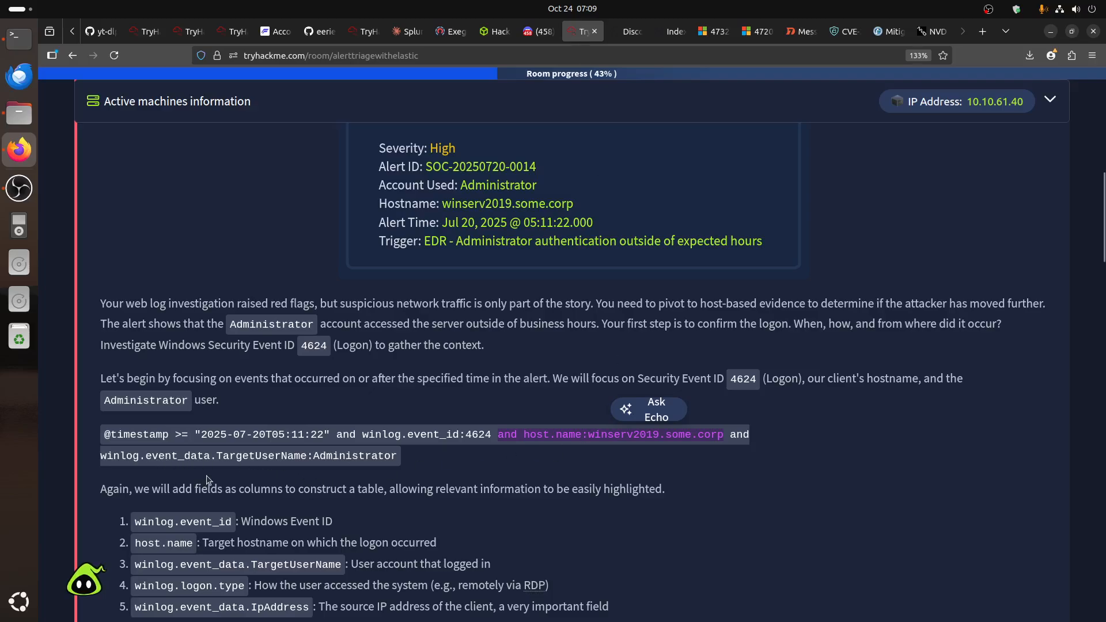
{"action": "left_click", "coordinate": [306, 455]}
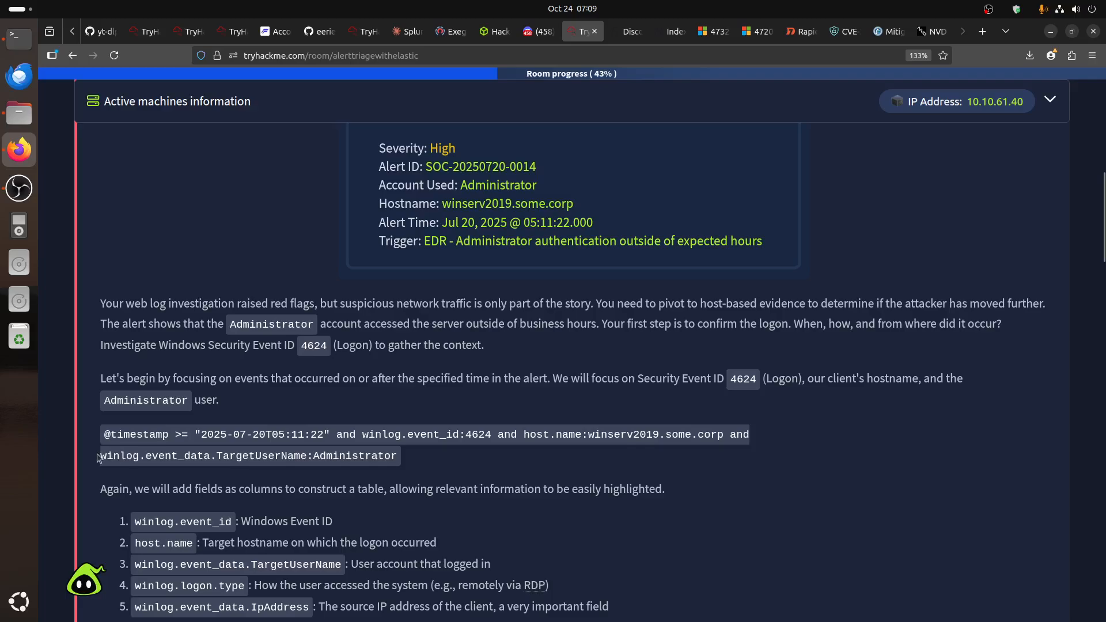
{"action": "left_click_drag", "start_coordinate": [101, 456], "coordinate": [307, 455]}
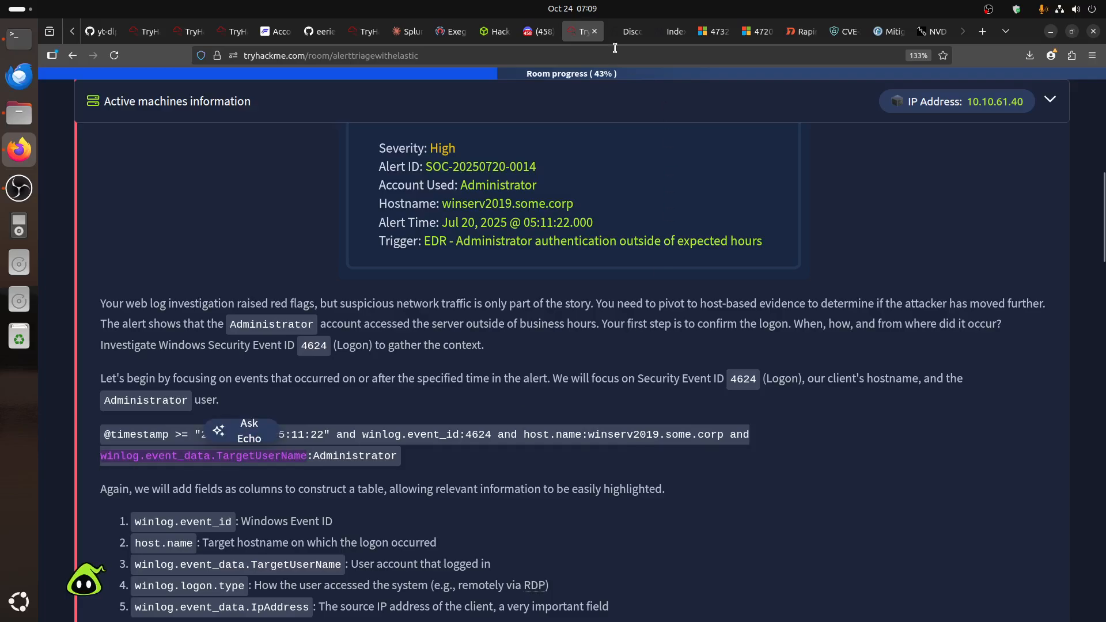
{"action": "left_click", "coordinate": [628, 31]}
{"action": "left_click", "coordinate": [142, 218]}
{"action": "key", "text": "ctrl+v"}
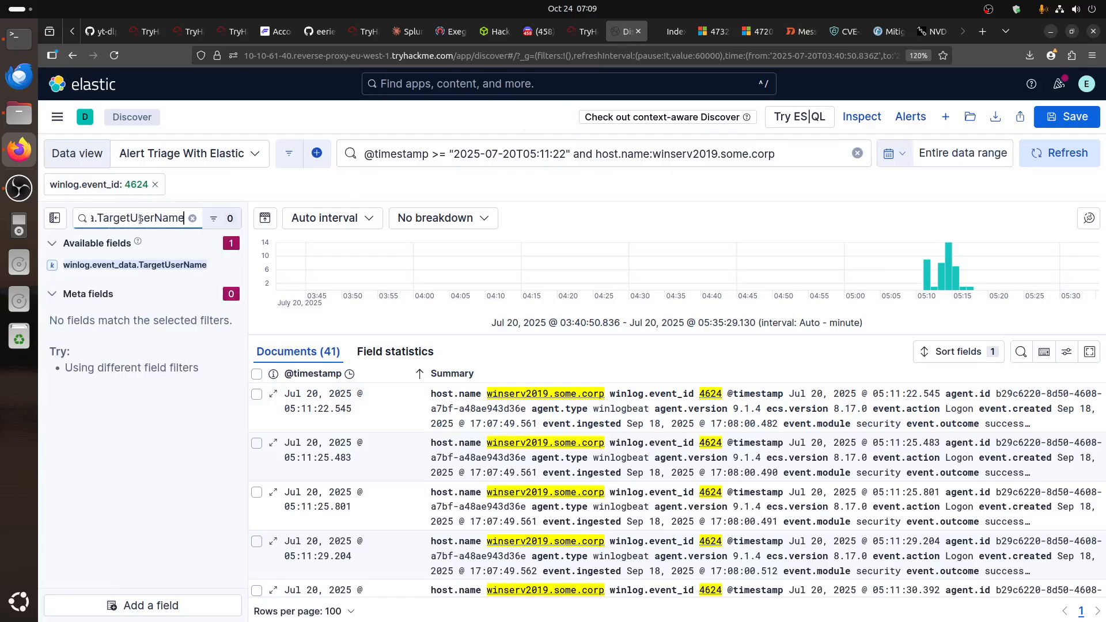
- Filter the Discover results to events whose winlog.event_data.TargetUserName is Administrator
{"action": "left_click", "coordinate": [147, 265]}
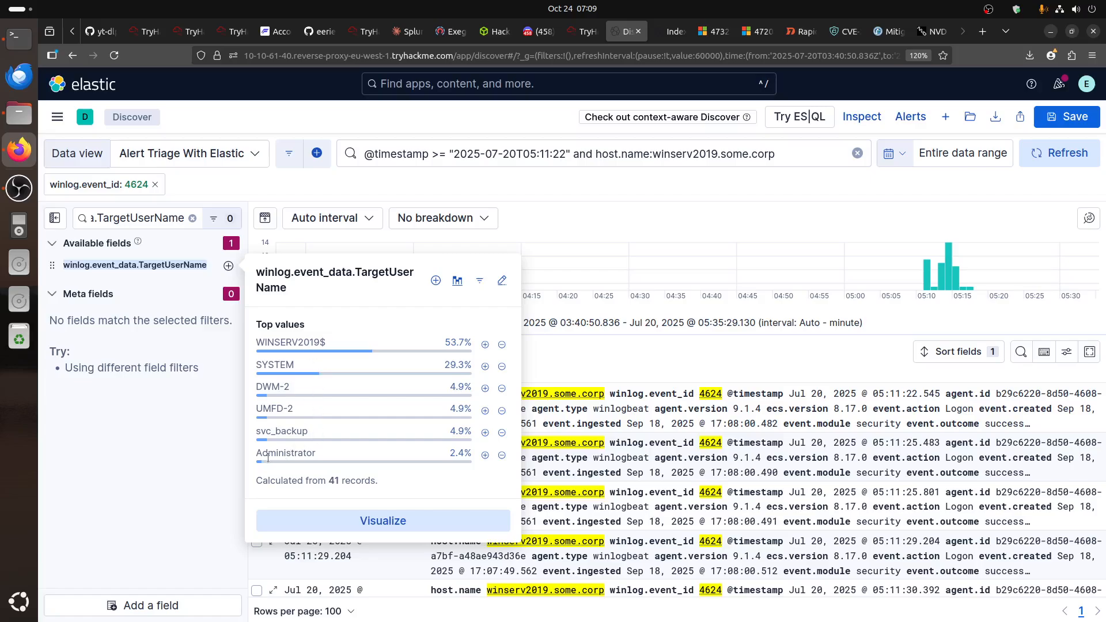
{"action": "left_click", "coordinate": [485, 455]}
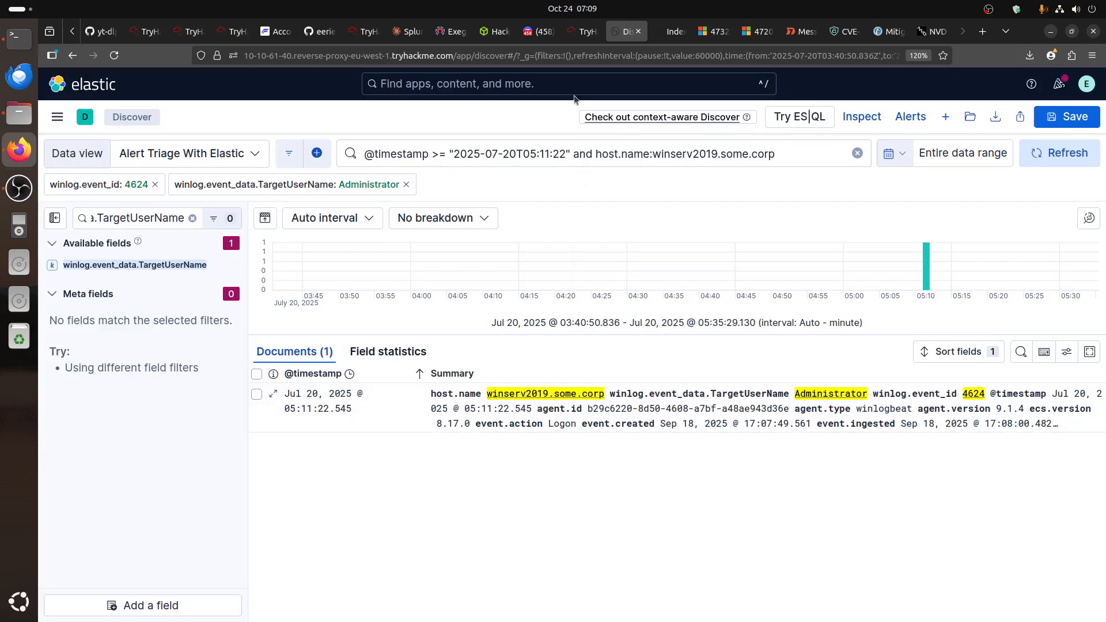
{"action": "left_click", "coordinate": [582, 32]}
{"action": "left_click", "coordinate": [104, 445]}
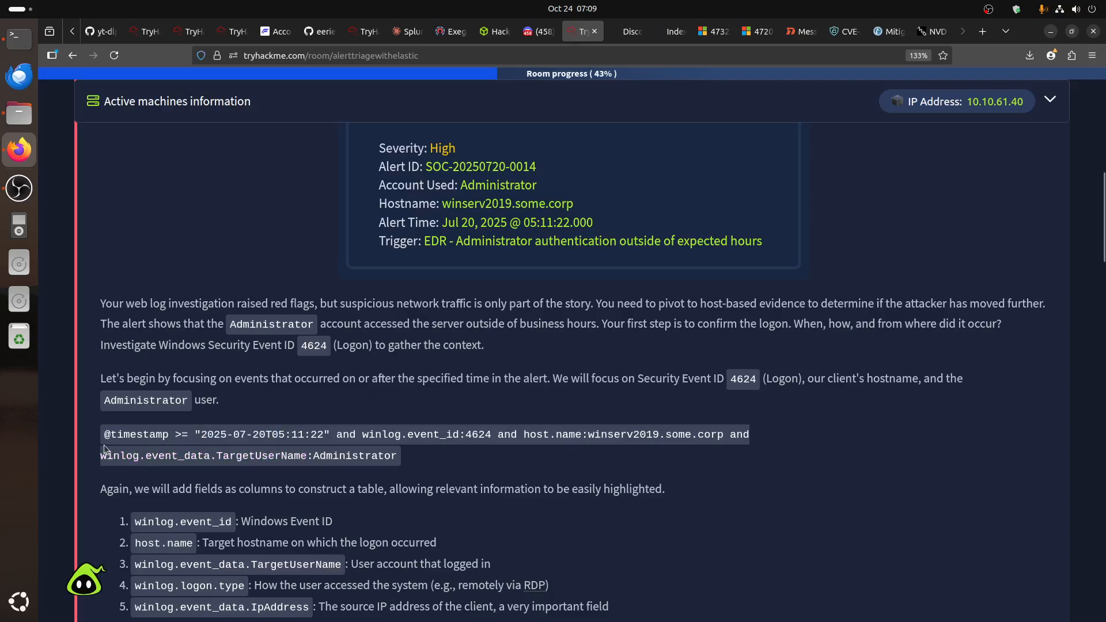
{"action": "left_click_drag", "start_coordinate": [251, 456], "coordinate": [402, 467]}
{"action": "key", "text": "ctrl+c"}
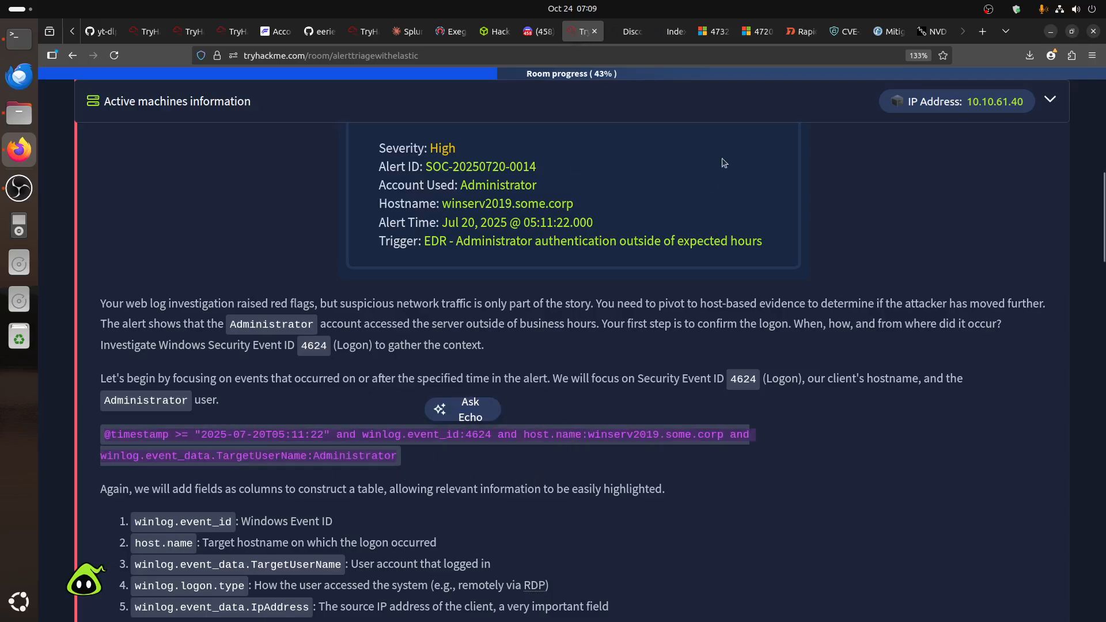
- Open Discover in the browser tab showing the weblogs index details and set its time range to Entire data range
{"action": "left_click", "coordinate": [633, 32]}
{"action": "left_click", "coordinate": [668, 32]}
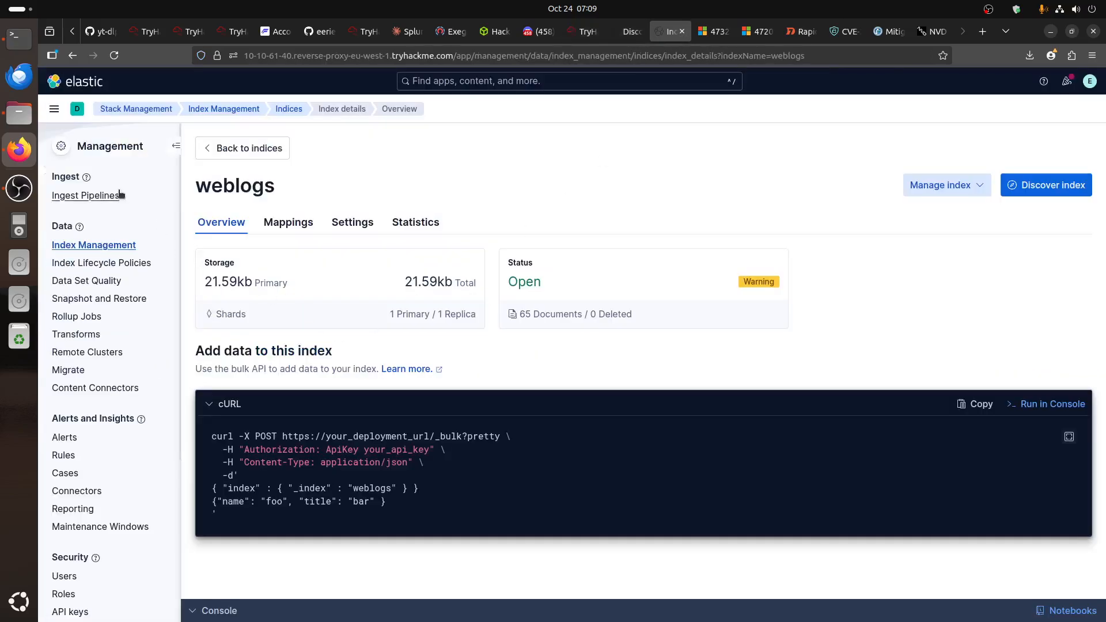
{"action": "left_click", "coordinate": [54, 109]}
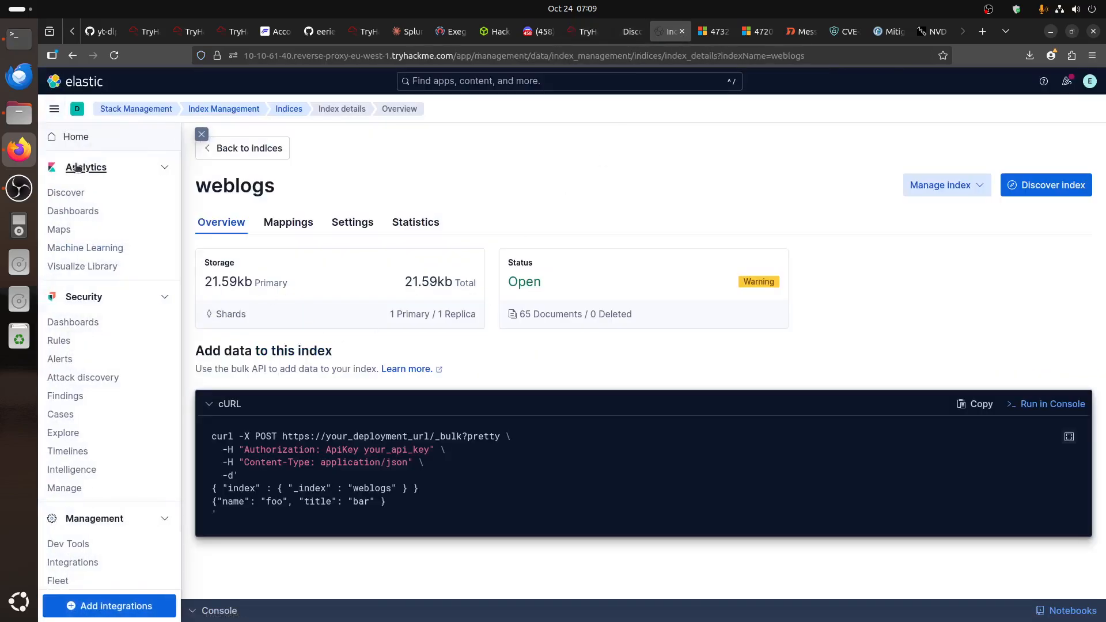
{"action": "left_click", "coordinate": [79, 196]}
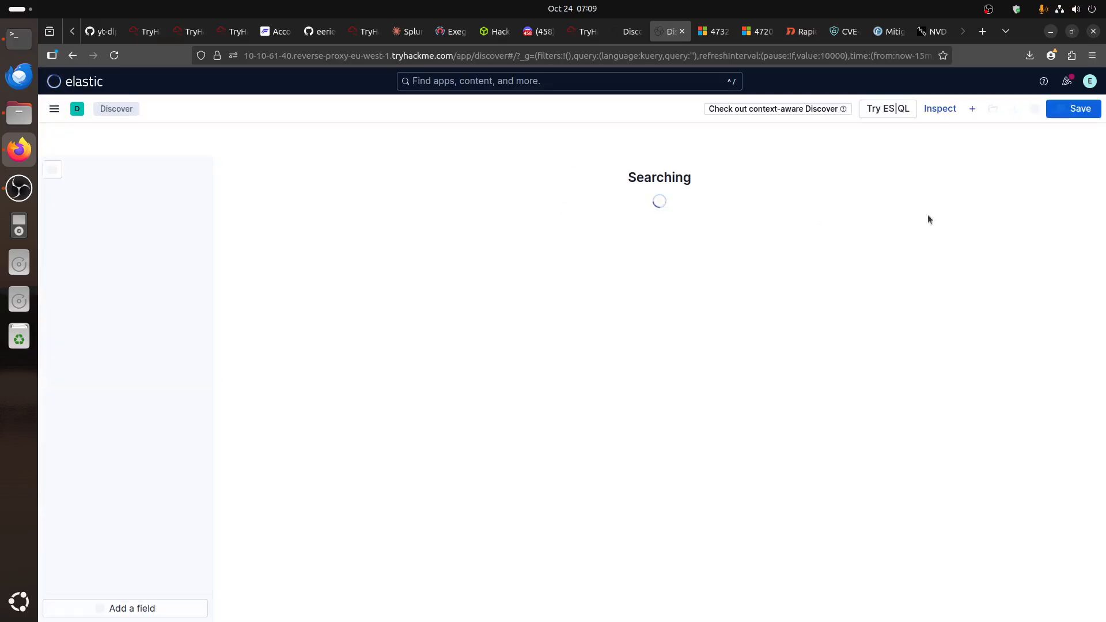
{"action": "left_click", "coordinate": [893, 142]}
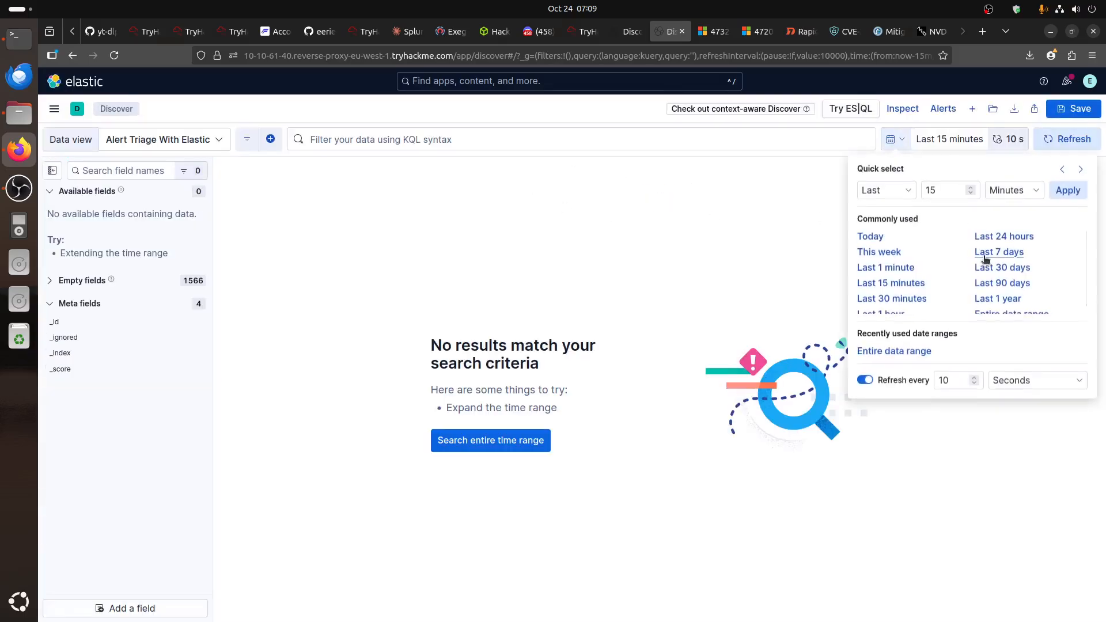
{"action": "left_click", "coordinate": [1017, 312]}
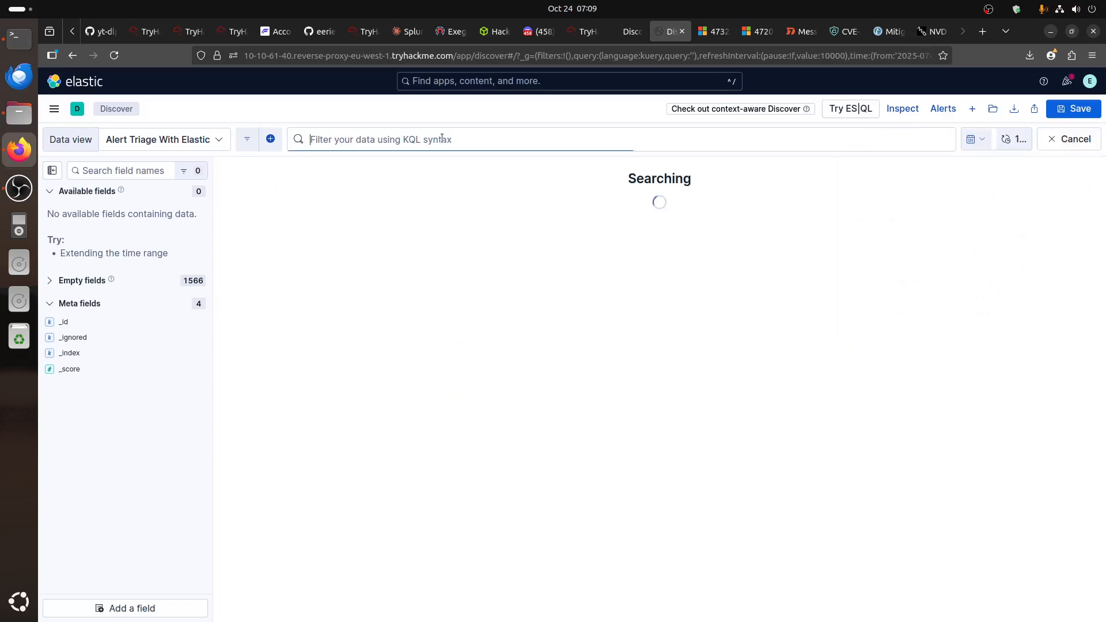
{"action": "left_click", "coordinate": [498, 142]}
{"action": "key", "text": "ctrl+v"}
{"action": "left_click", "coordinate": [133, 141]}
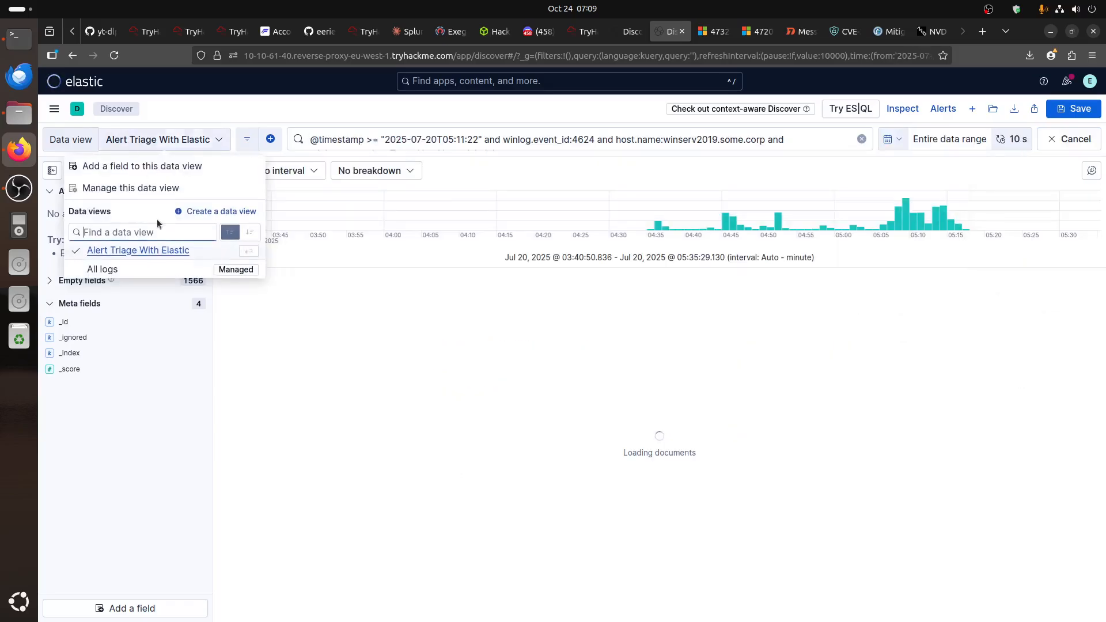
{"action": "left_click", "coordinate": [752, 140]}
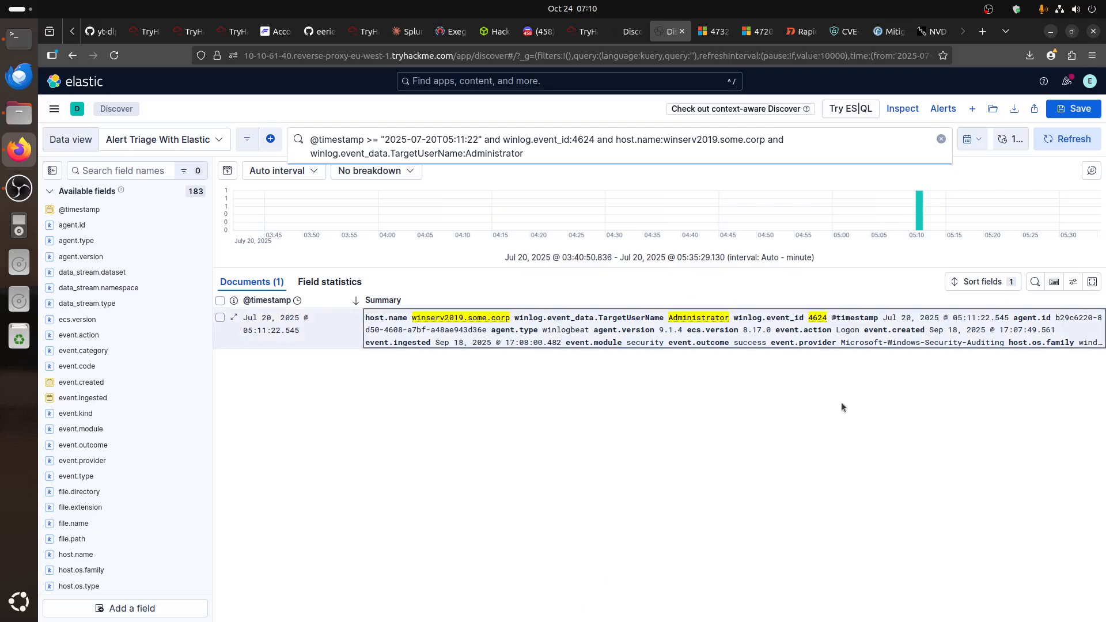
- Set the browser zoom of the new Discover page to 120%
{"action": "left_click", "coordinate": [1092, 55]}
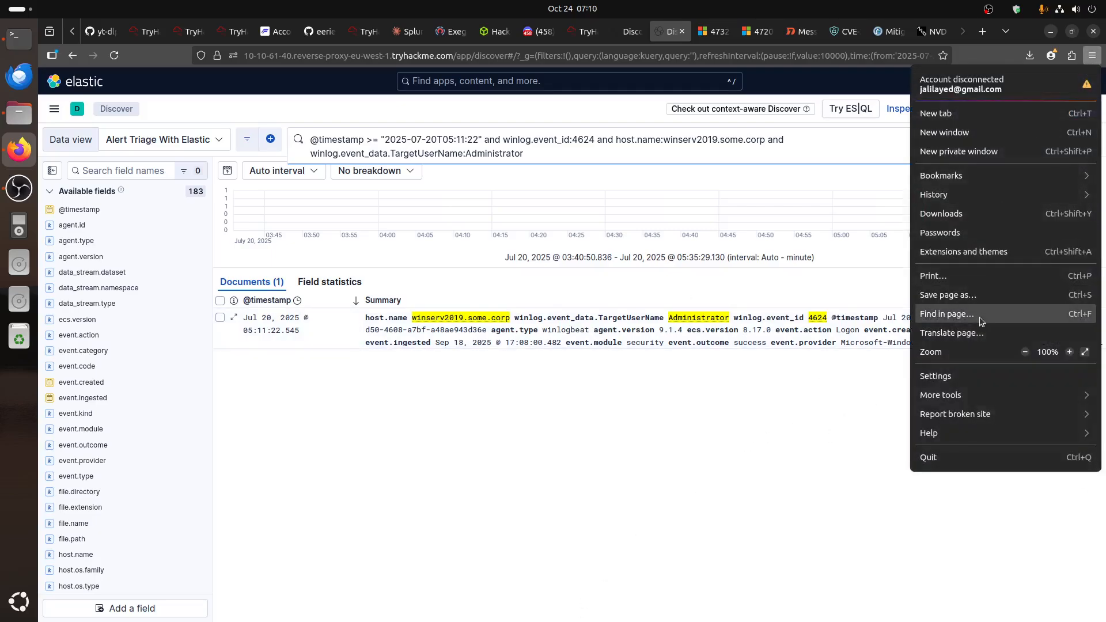
{"action": "left_click", "coordinate": [1068, 352]}
{"action": "left_click", "coordinate": [1068, 352]}
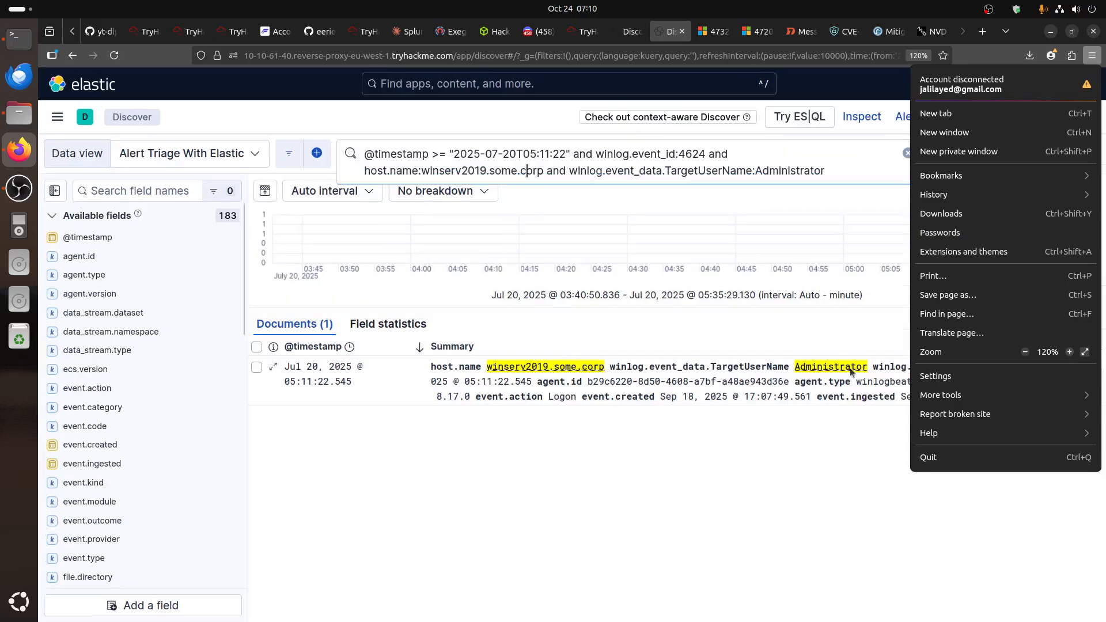
{"action": "left_click", "coordinate": [527, 479]}
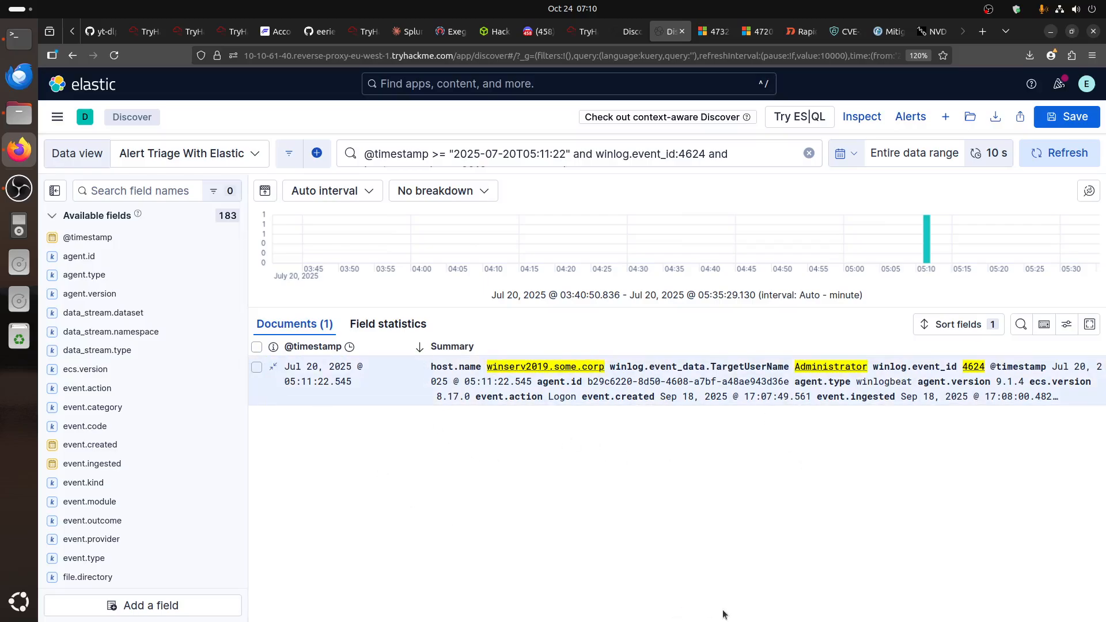
- Expand the Administrator logon document and examine its timestamp, event action, host, log file and message fields
{"action": "left_click", "coordinate": [273, 369]}
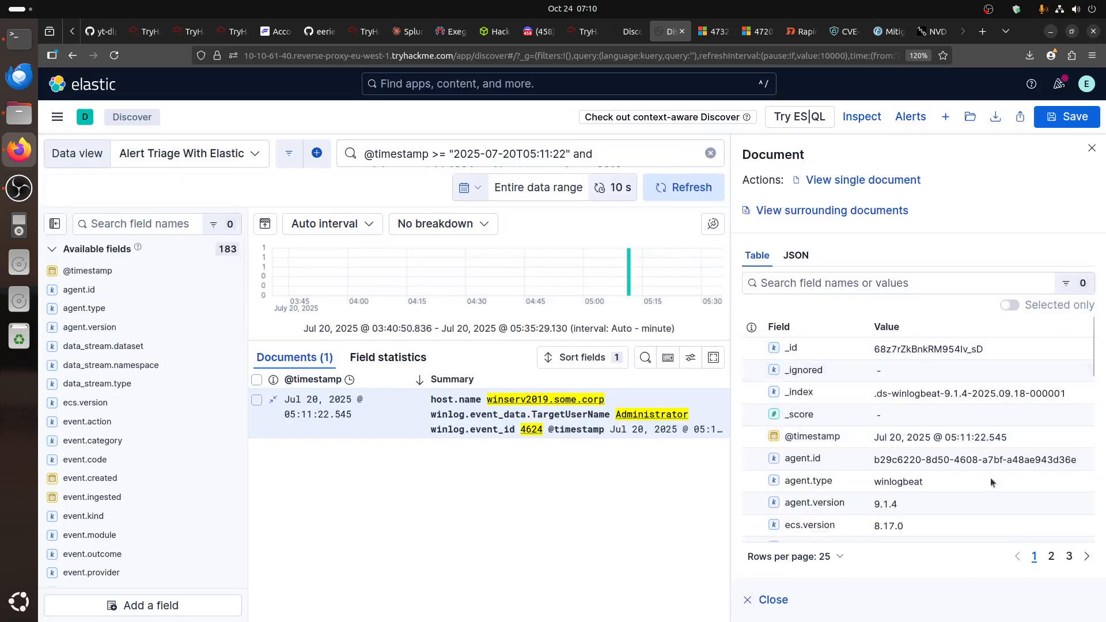
{"action": "scroll", "coordinate": [976, 487], "scroll_direction": "down", "scroll_amount": 3}
{"action": "scroll", "coordinate": [978, 480], "scroll_direction": "up", "scroll_amount": 2}
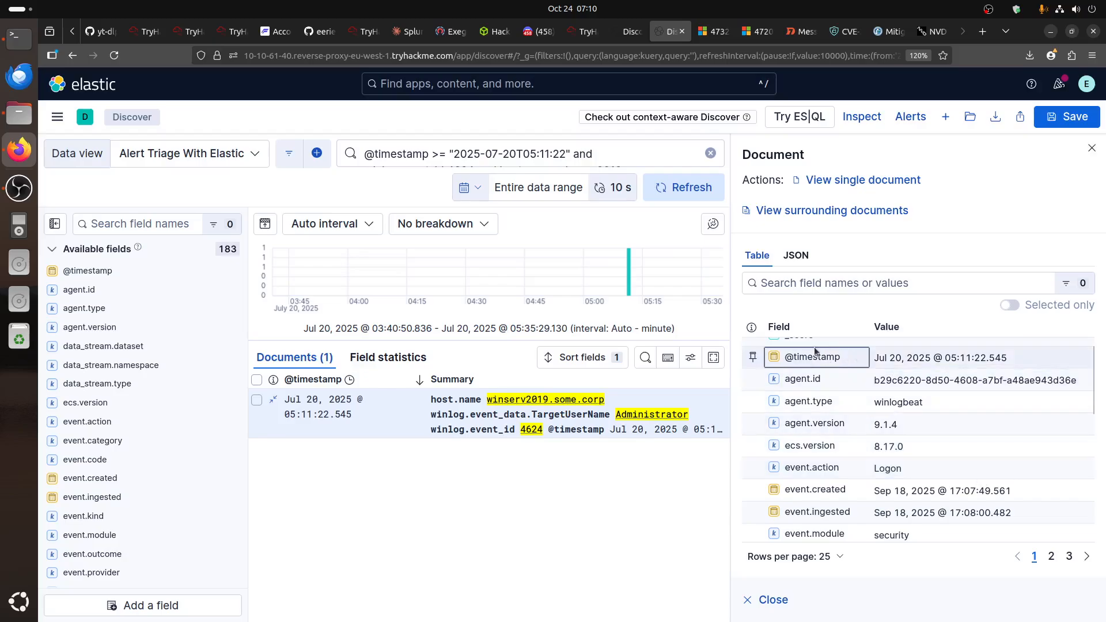
{"action": "mouse_move", "coordinate": [906, 399]}
{"action": "scroll", "coordinate": [906, 399], "scroll_direction": "down", "scroll_amount": 3}
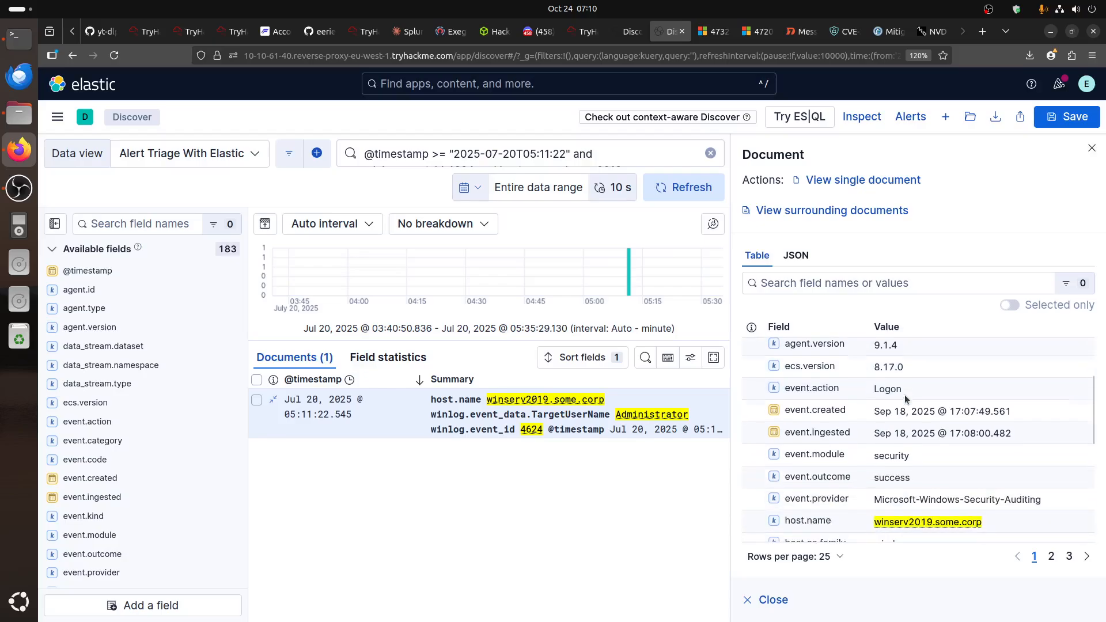
{"action": "scroll", "coordinate": [904, 396], "scroll_direction": "down", "scroll_amount": 2}
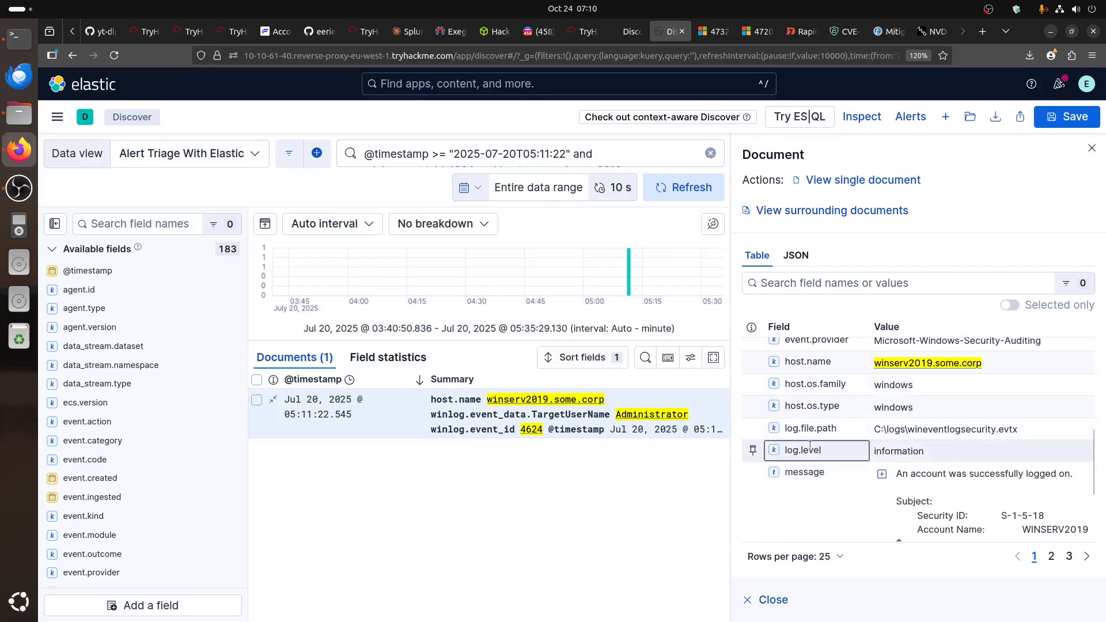
{"action": "mouse_move", "coordinate": [800, 438]}
{"action": "scroll", "coordinate": [835, 427], "scroll_direction": "down", "scroll_amount": 3}
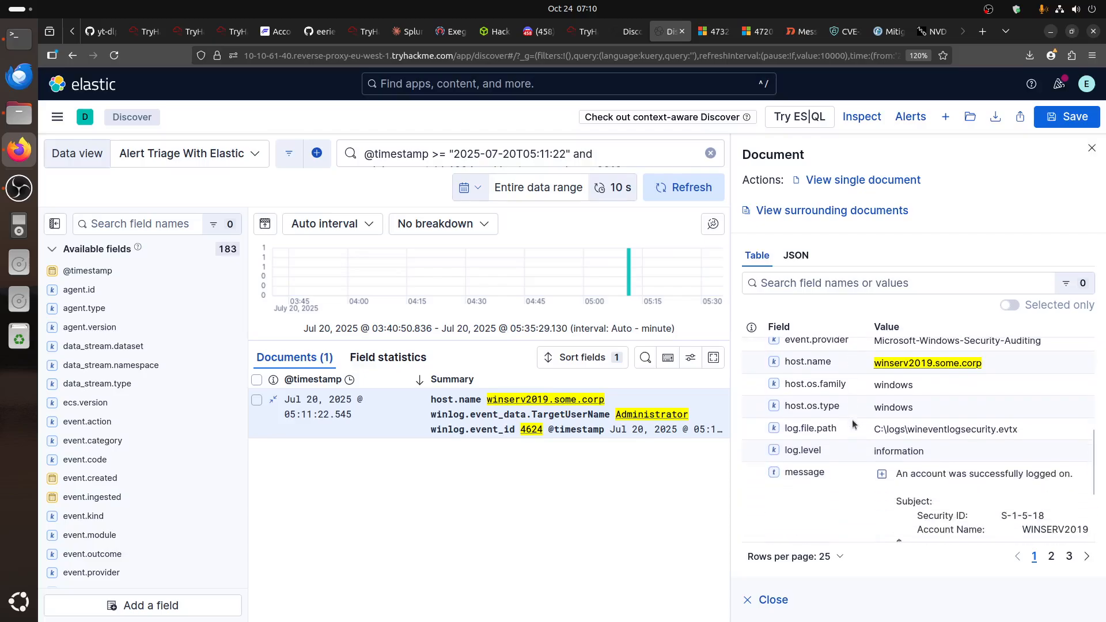
{"action": "scroll", "coordinate": [876, 443], "scroll_direction": "down", "scroll_amount": 1}
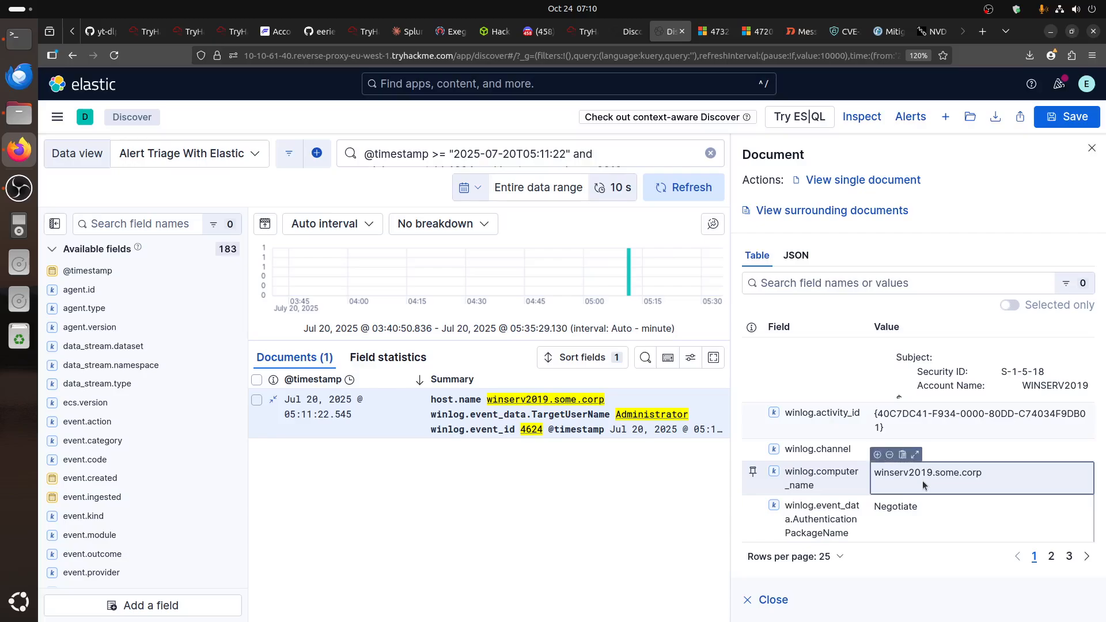
{"action": "left_click", "coordinate": [841, 557]}
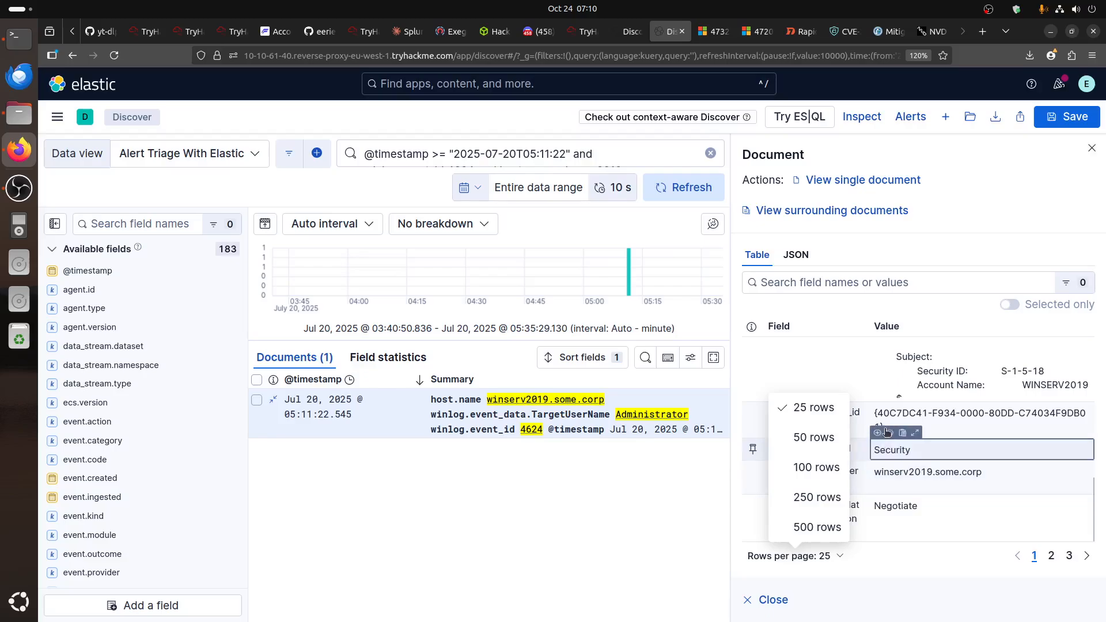
{"action": "left_click", "coordinate": [886, 444]}
{"action": "left_click", "coordinate": [888, 433]}
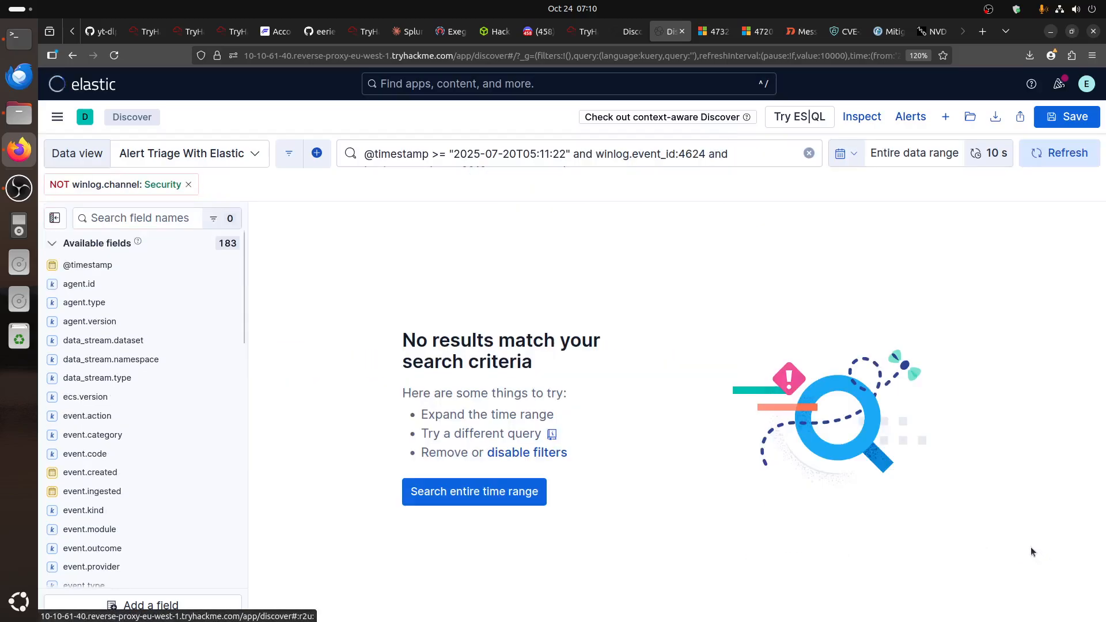
{"action": "left_click", "coordinate": [72, 55]}
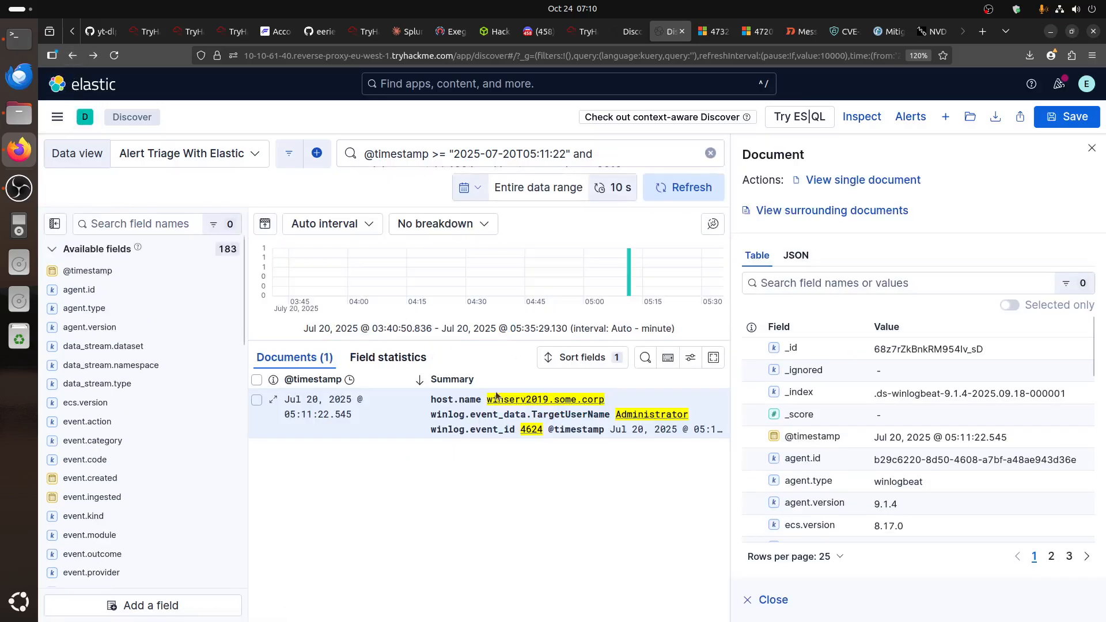
- Examine the second and third pages of the logon document's fields, including source IP address, logon type, target user and event ID
{"action": "left_click", "coordinate": [1052, 556]}
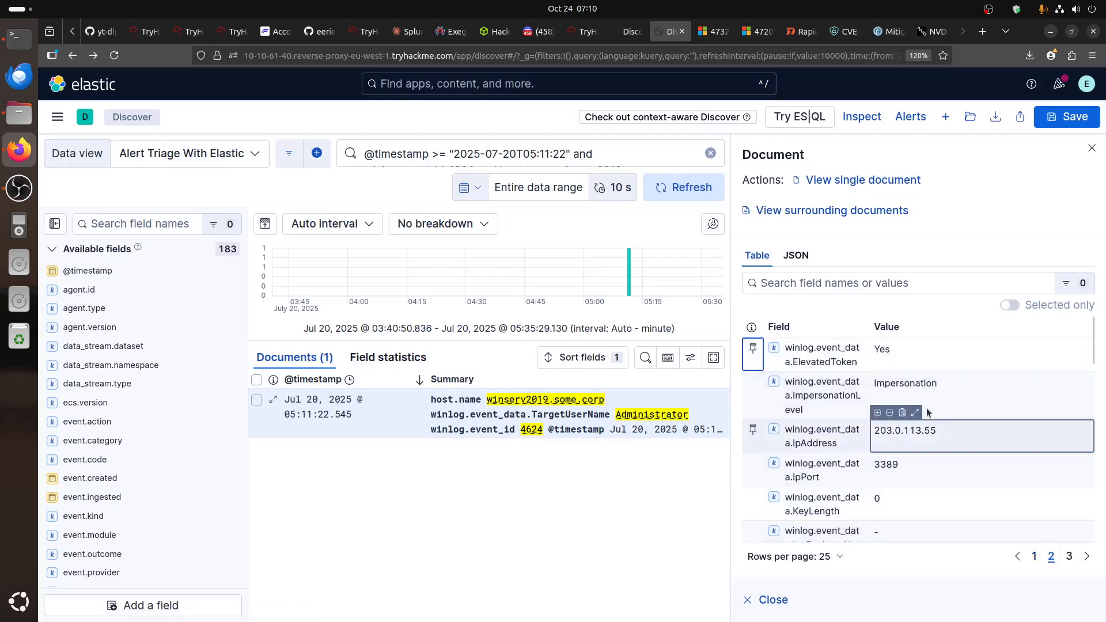
{"action": "scroll", "coordinate": [938, 415], "scroll_direction": "down", "scroll_amount": 3}
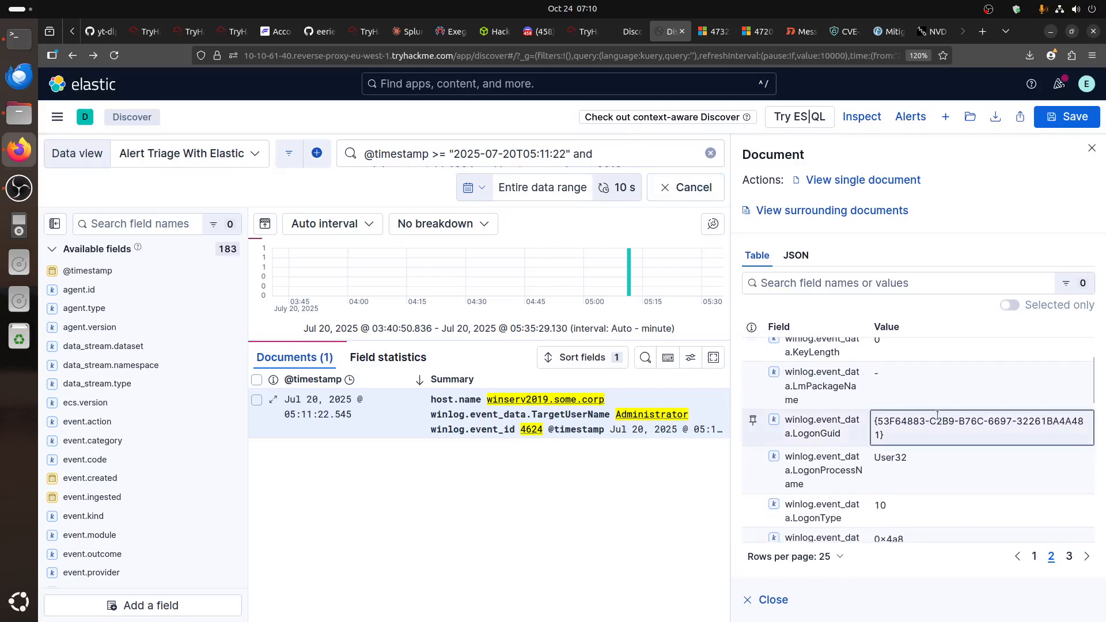
{"action": "scroll", "coordinate": [938, 415], "scroll_direction": "down", "scroll_amount": 2}
{"action": "scroll", "coordinate": [938, 415], "scroll_direction": "up", "scroll_amount": 1}
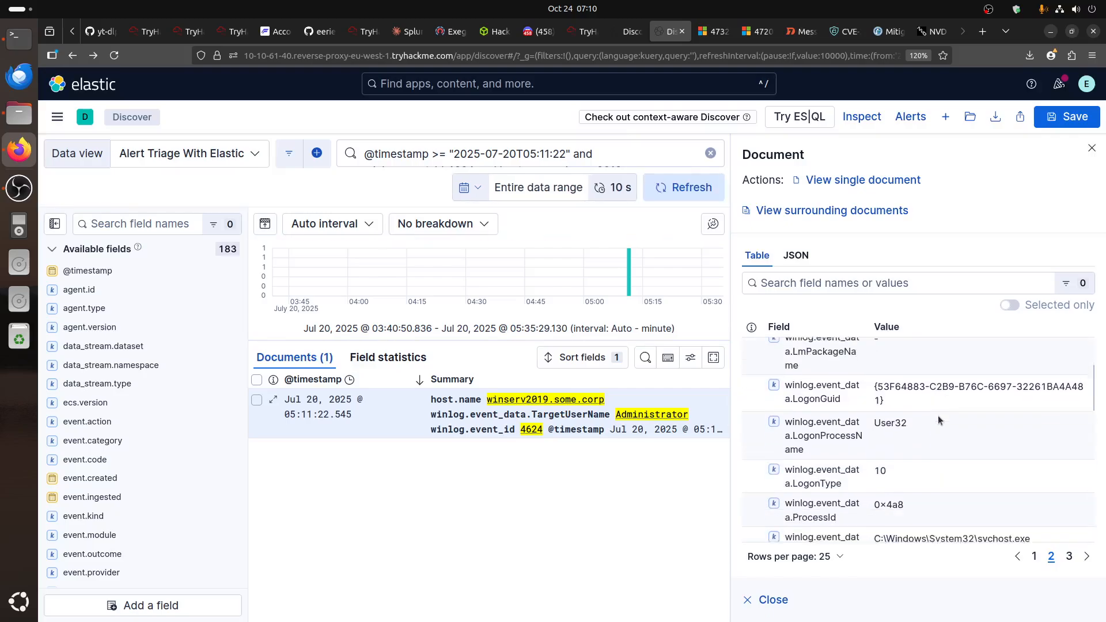
{"action": "scroll", "coordinate": [938, 416], "scroll_direction": "down", "scroll_amount": 3}
{"action": "scroll", "coordinate": [939, 416], "scroll_direction": "down", "scroll_amount": 2}
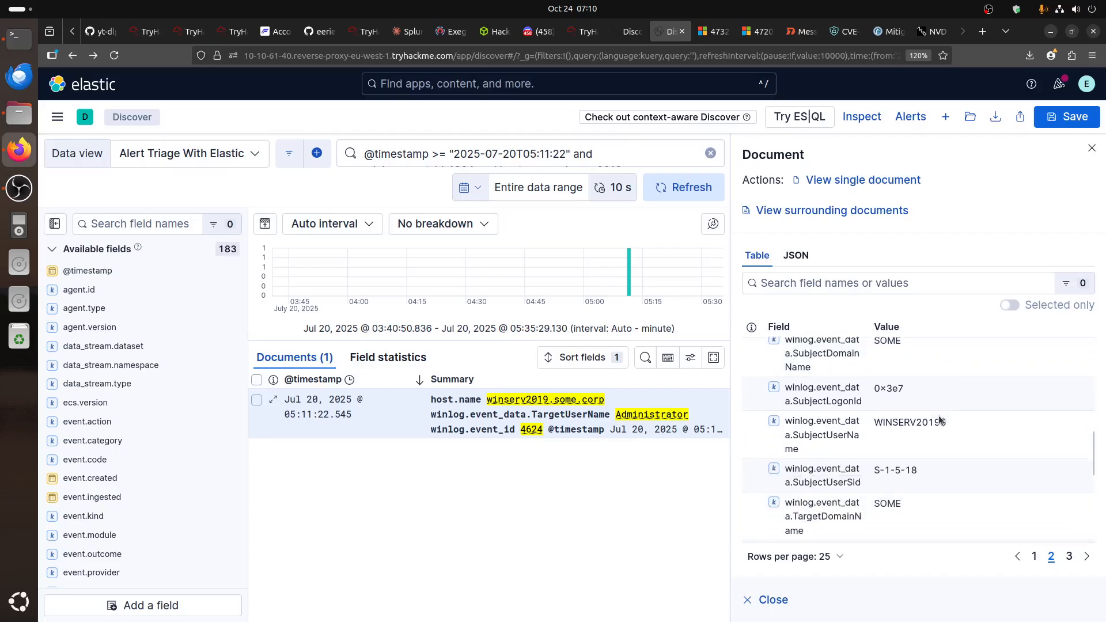
{"action": "scroll", "coordinate": [939, 416], "scroll_direction": "down", "scroll_amount": 3}
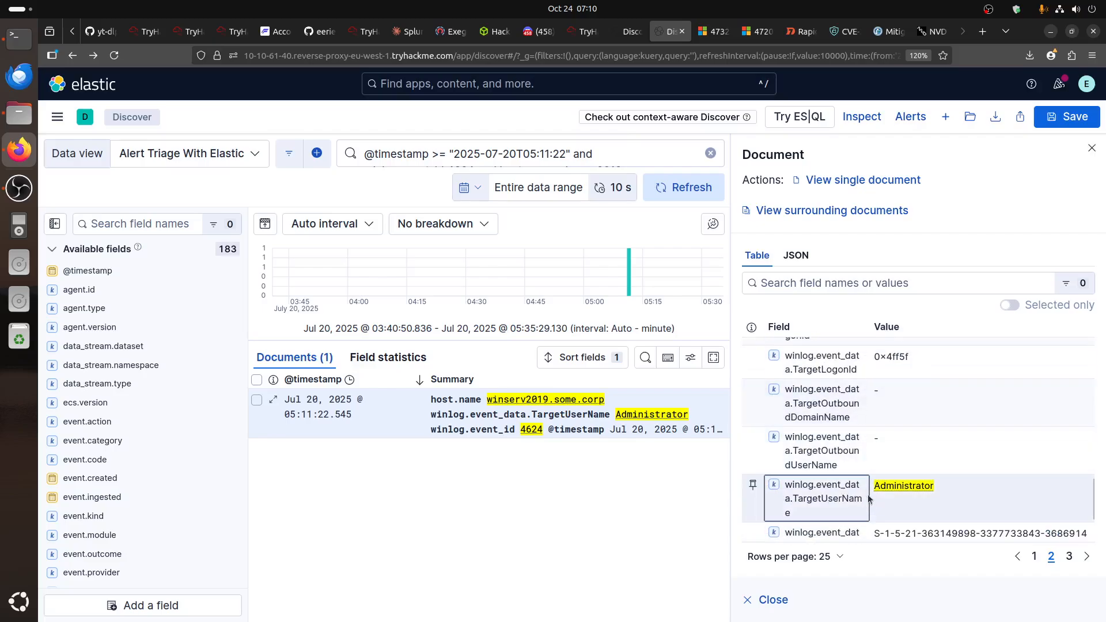
{"action": "scroll", "coordinate": [911, 486], "scroll_direction": "down", "scroll_amount": 2}
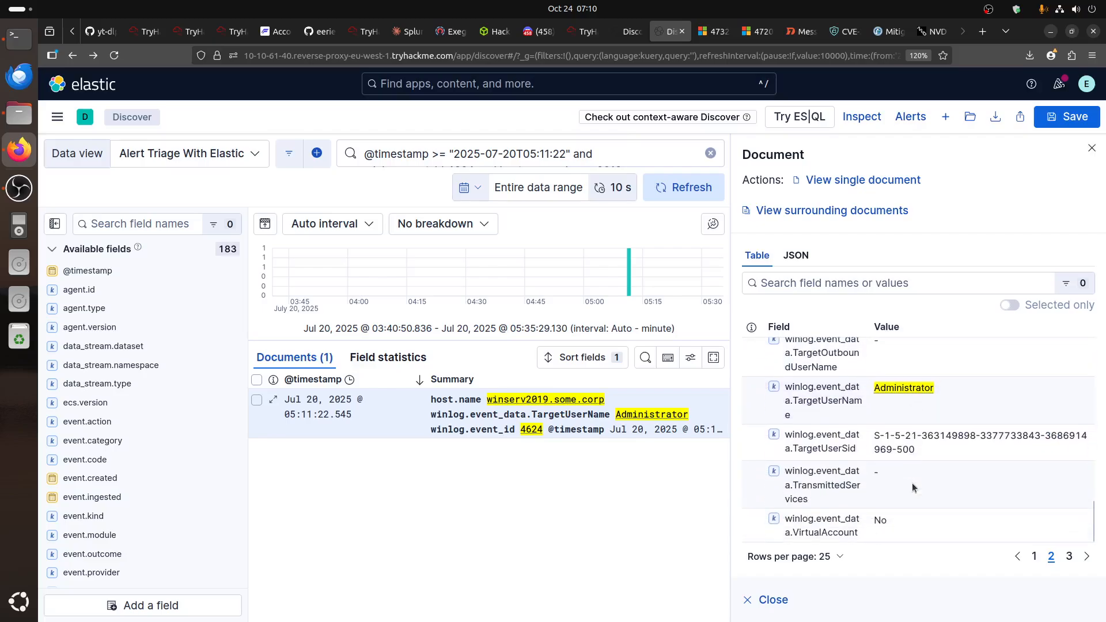
{"action": "left_click", "coordinate": [1069, 556]}
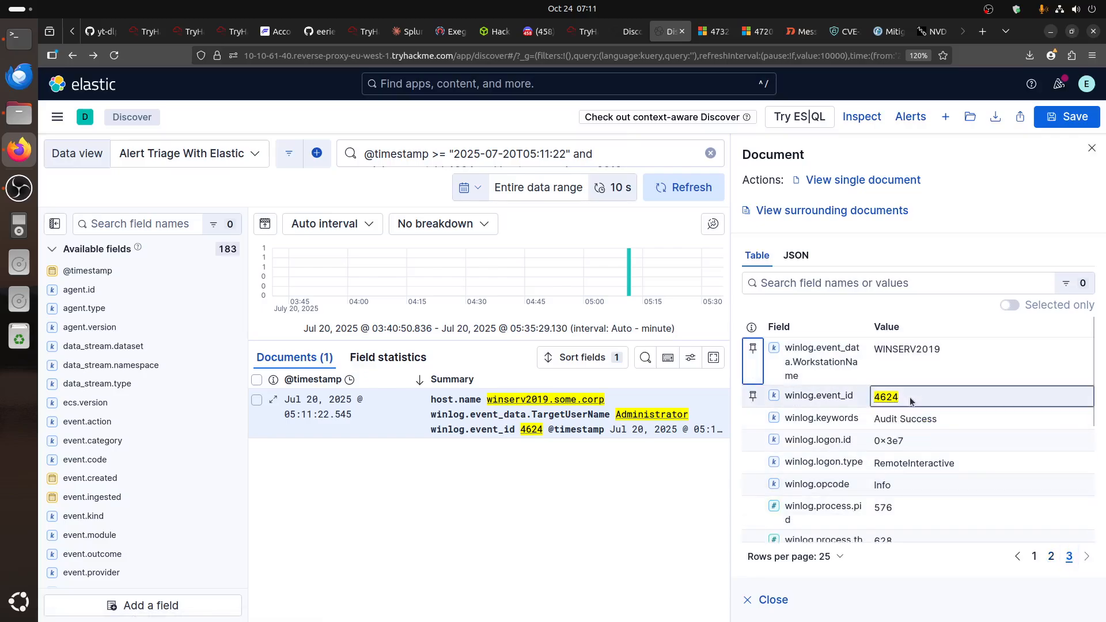
{"action": "scroll", "coordinate": [944, 426], "scroll_direction": "down", "scroll_amount": 4}
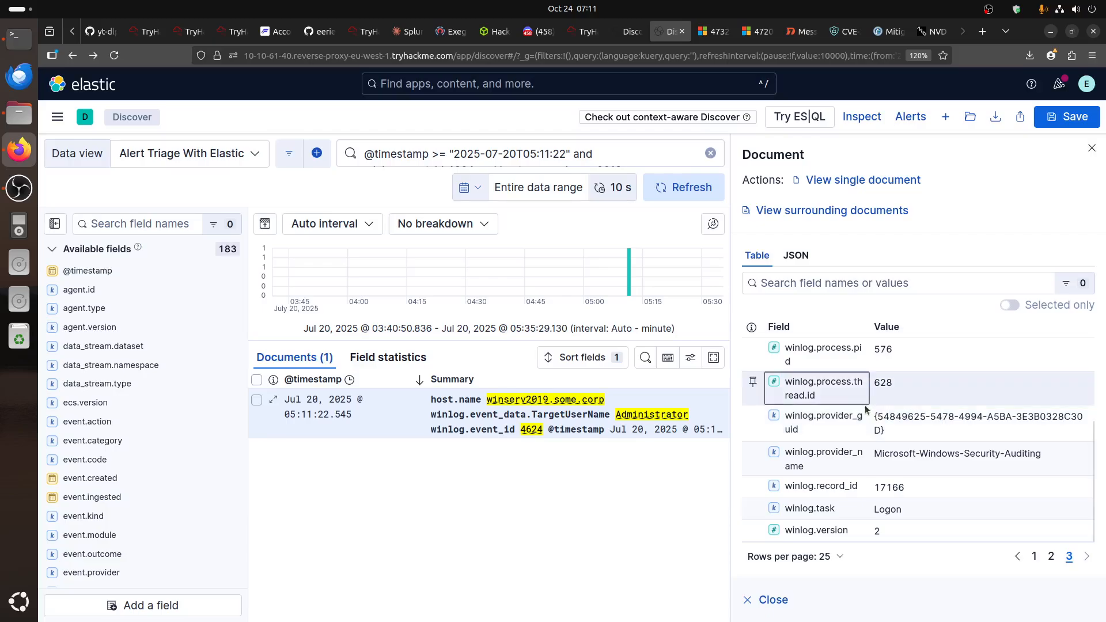
- Return to the room's Task 4 text and read which fields to add as columns and the example result table
{"action": "left_click", "coordinate": [620, 30]}
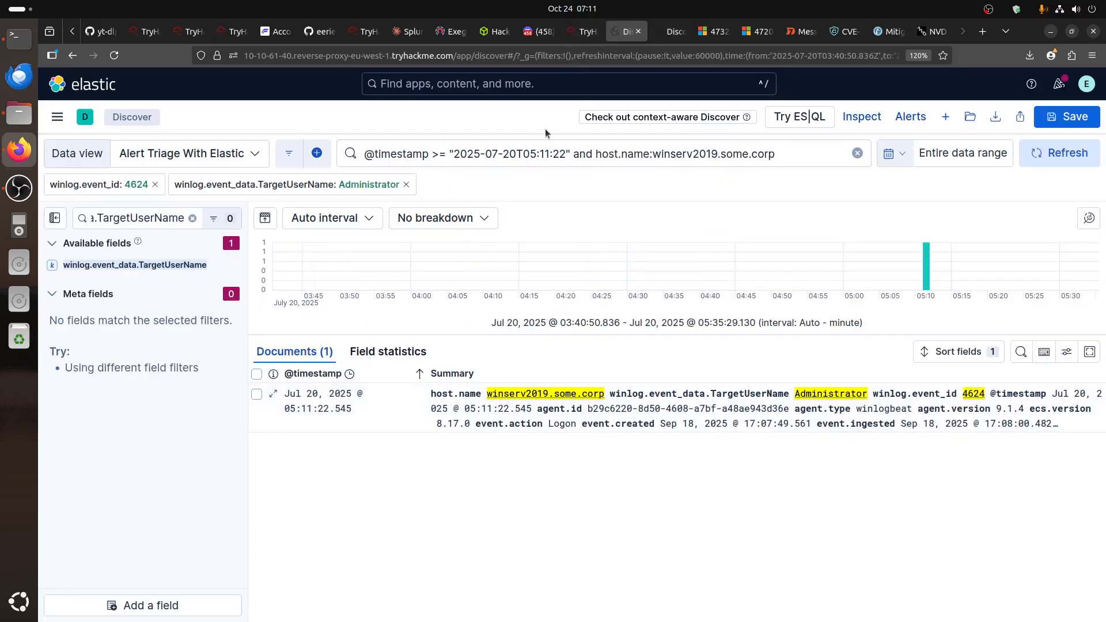
{"action": "left_click", "coordinate": [580, 31]}
{"action": "scroll", "coordinate": [255, 382], "scroll_direction": "down", "scroll_amount": 3}
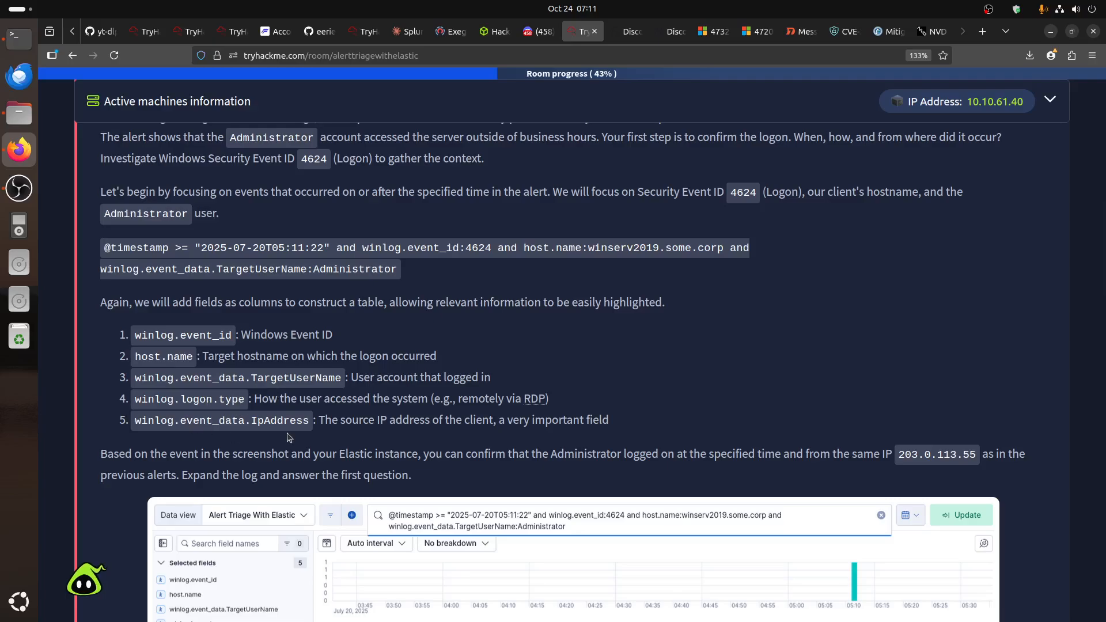
{"action": "scroll", "coordinate": [339, 388], "scroll_direction": "down", "scroll_amount": 3}
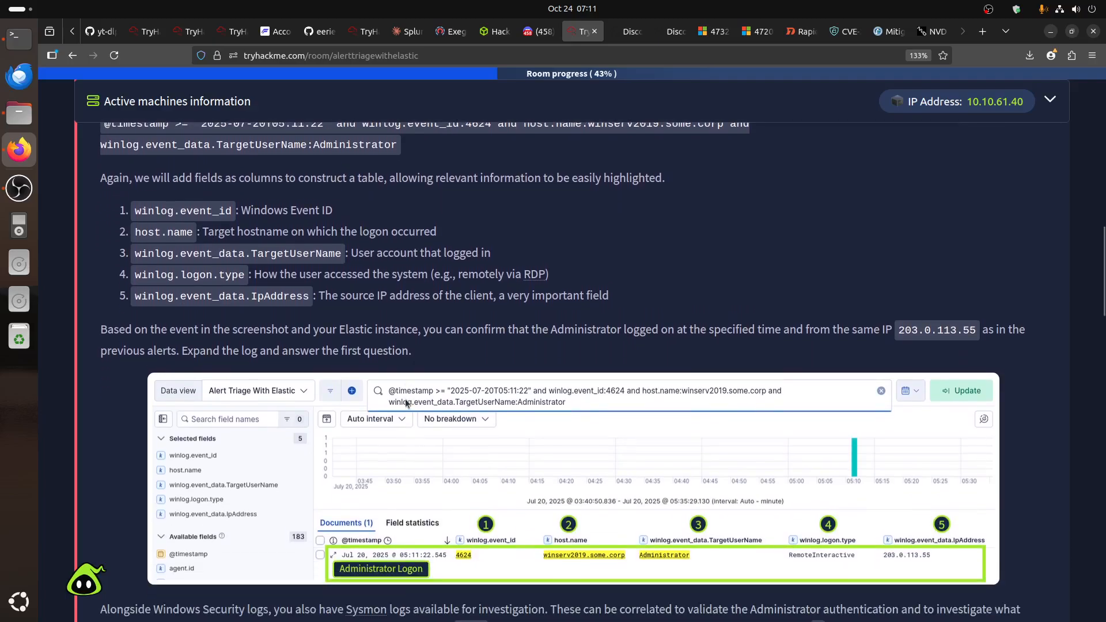
{"action": "scroll", "coordinate": [406, 403], "scroll_direction": "down", "scroll_amount": 1}
{"action": "scroll", "coordinate": [406, 404], "scroll_direction": "up", "scroll_amount": 3}
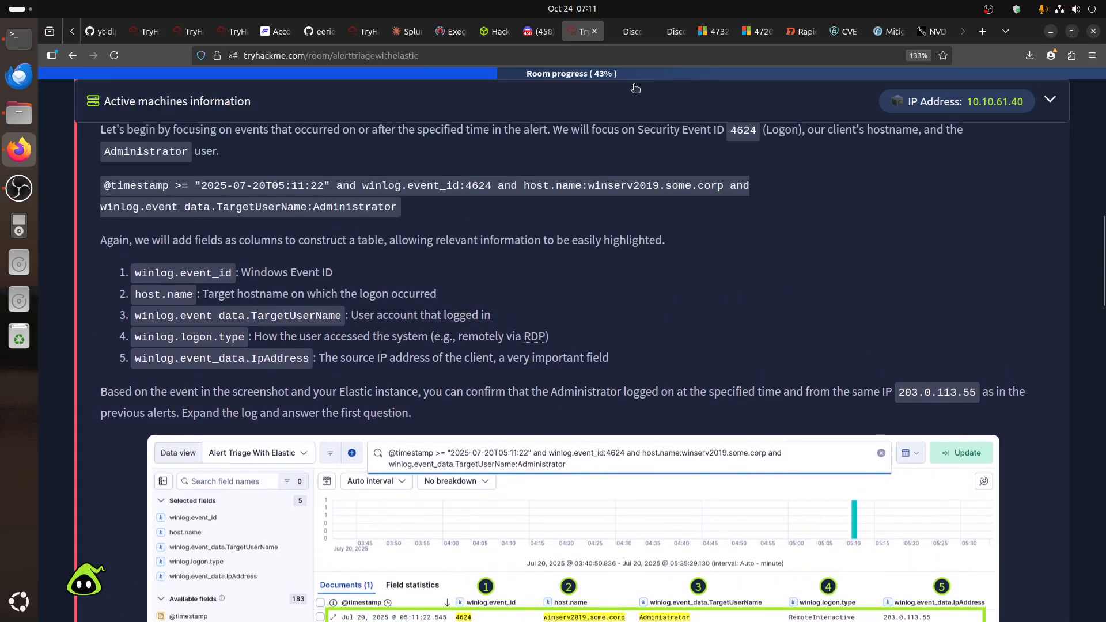
- In the expanded logon document, find winlog.event_data.TargetUserName, add it as a table column and dismiss the configuration notice
{"action": "left_click", "coordinate": [631, 33]}
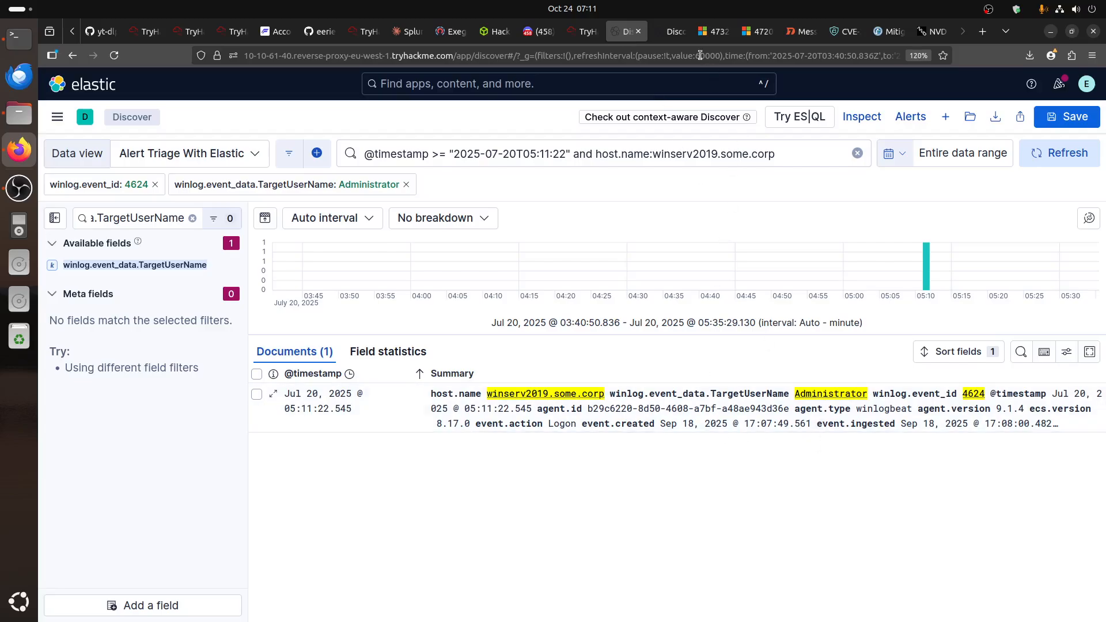
{"action": "left_click", "coordinate": [674, 32]}
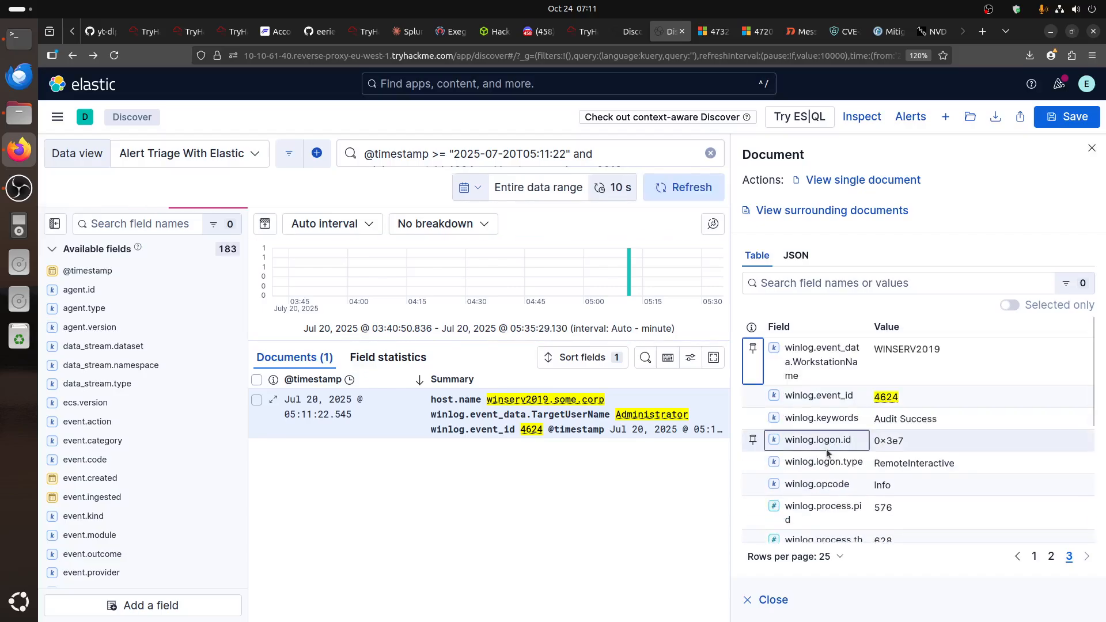
{"action": "scroll", "coordinate": [828, 449], "scroll_direction": "down", "scroll_amount": 3}
{"action": "scroll", "coordinate": [840, 465], "scroll_direction": "up", "scroll_amount": 1}
{"action": "scroll", "coordinate": [840, 463], "scroll_direction": "down", "scroll_amount": 1}
{"action": "scroll", "coordinate": [842, 458], "scroll_direction": "up", "scroll_amount": 1}
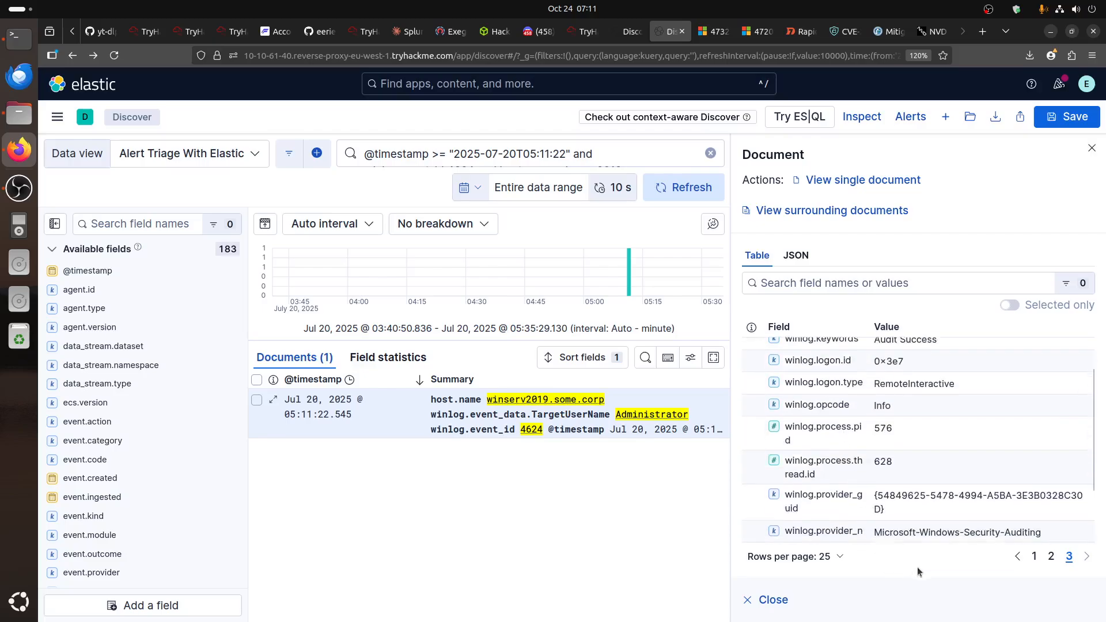
{"action": "left_click", "coordinate": [1051, 556]}
{"action": "scroll", "coordinate": [857, 483], "scroll_direction": "down", "scroll_amount": 2}
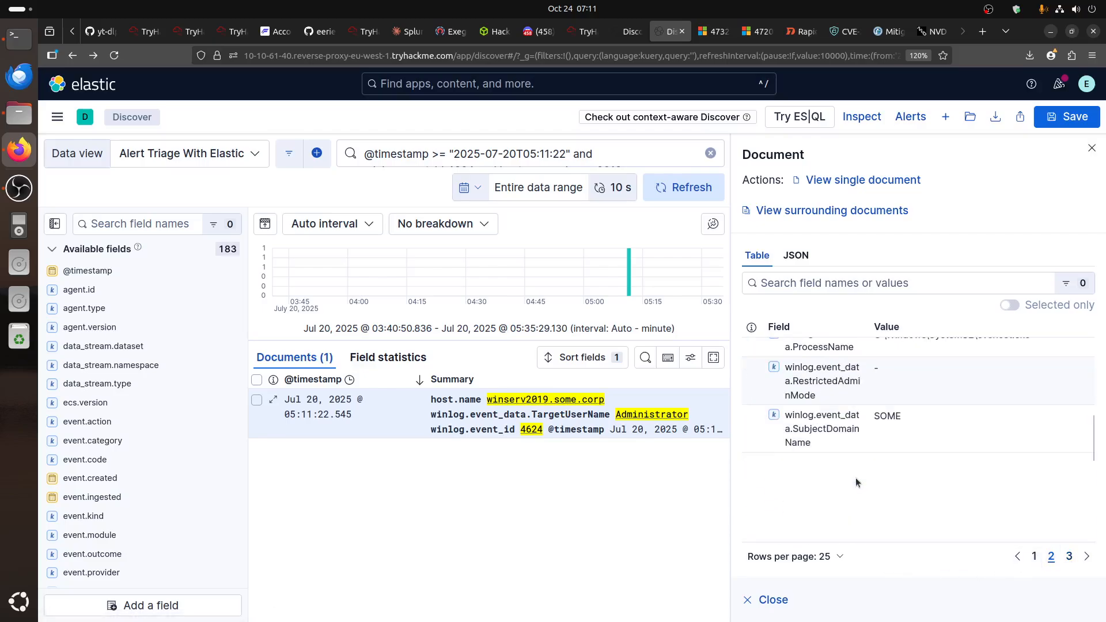
{"action": "scroll", "coordinate": [841, 470], "scroll_direction": "down", "scroll_amount": 2}
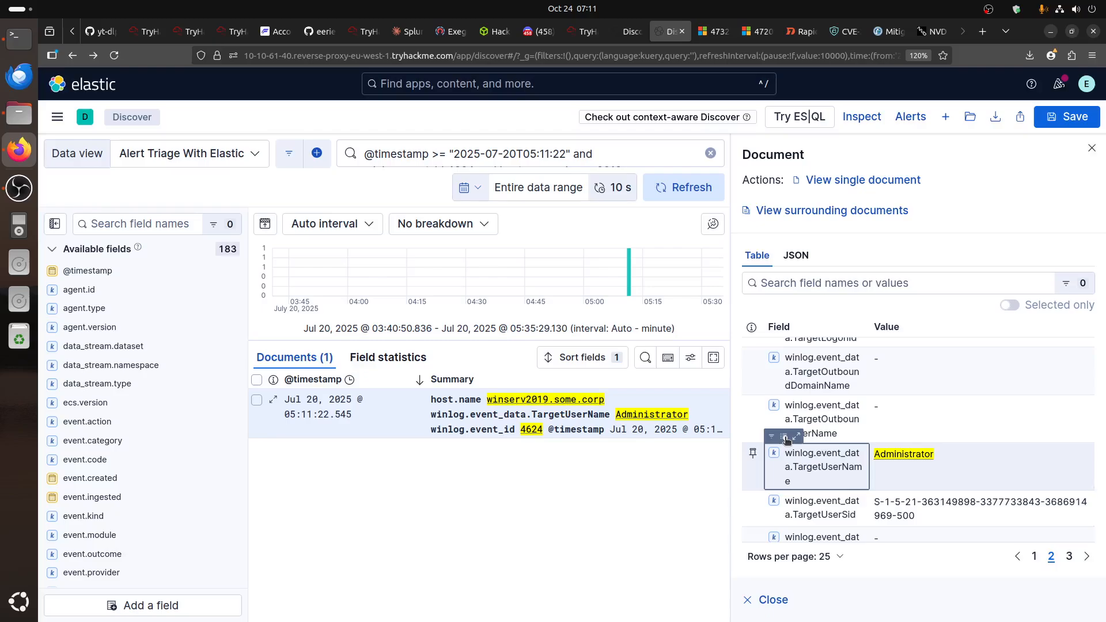
{"action": "left_click", "coordinate": [785, 438]}
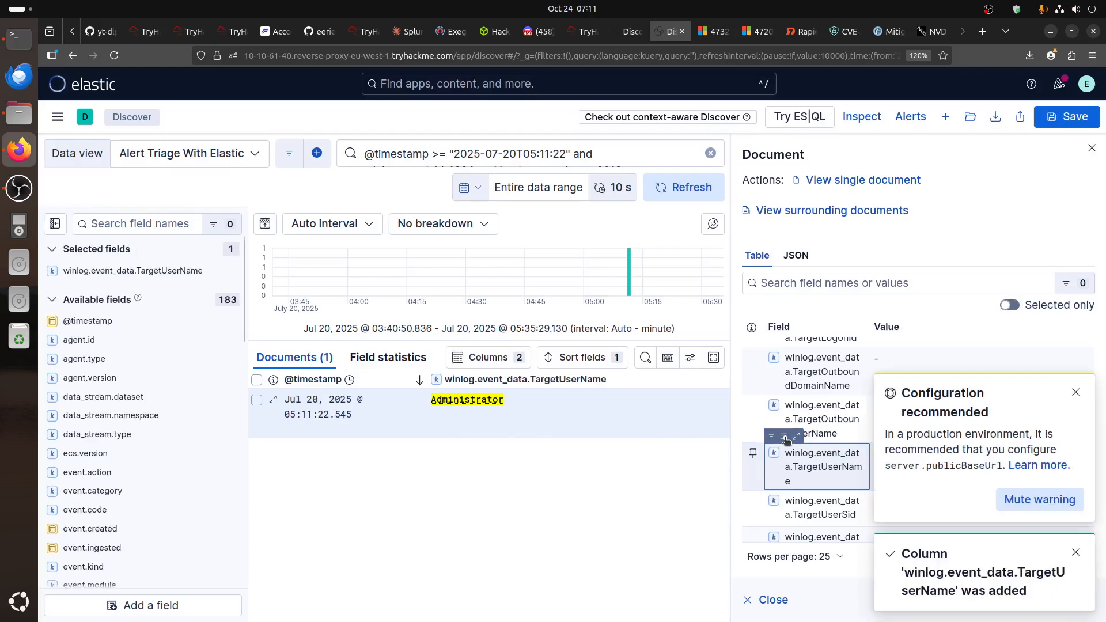
{"action": "left_click", "coordinate": [1076, 393]}
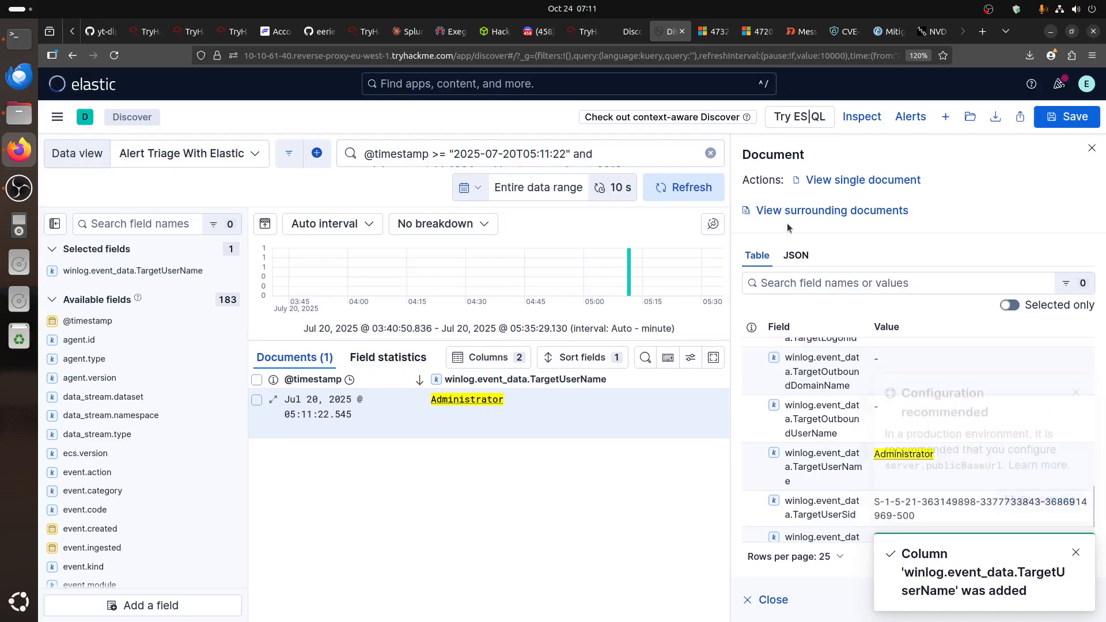
- Recheck the room's column list, search the available fields for hostname, add host.name as a column and close the document details
{"action": "left_click", "coordinate": [632, 33]}
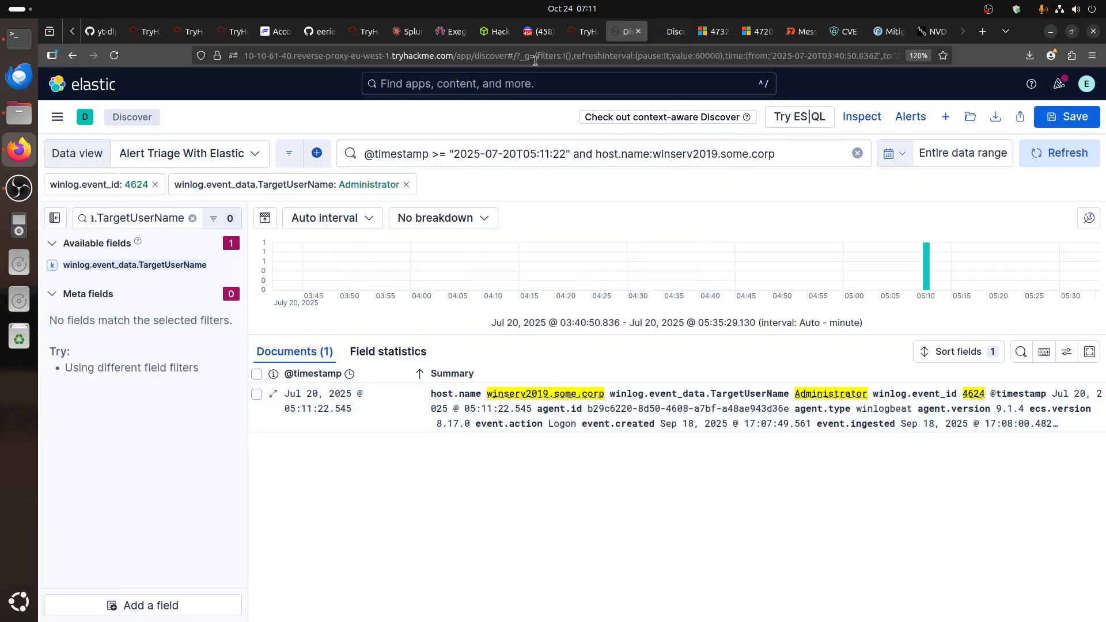
{"action": "left_click", "coordinate": [579, 33]}
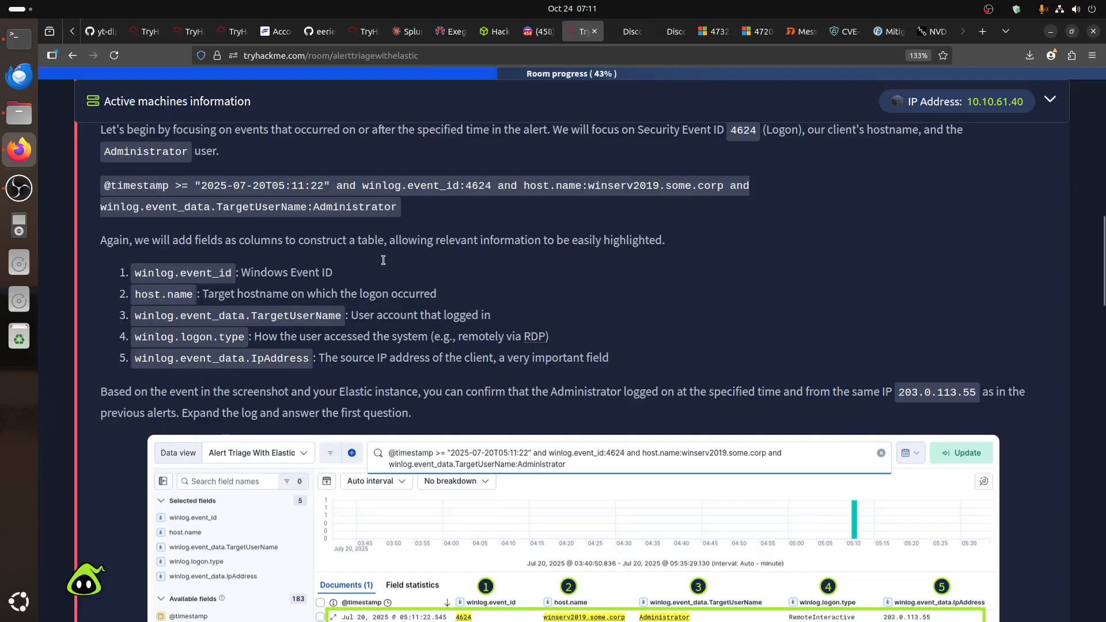
{"action": "left_click", "coordinate": [632, 35]}
{"action": "double_click", "coordinate": [136, 218]}
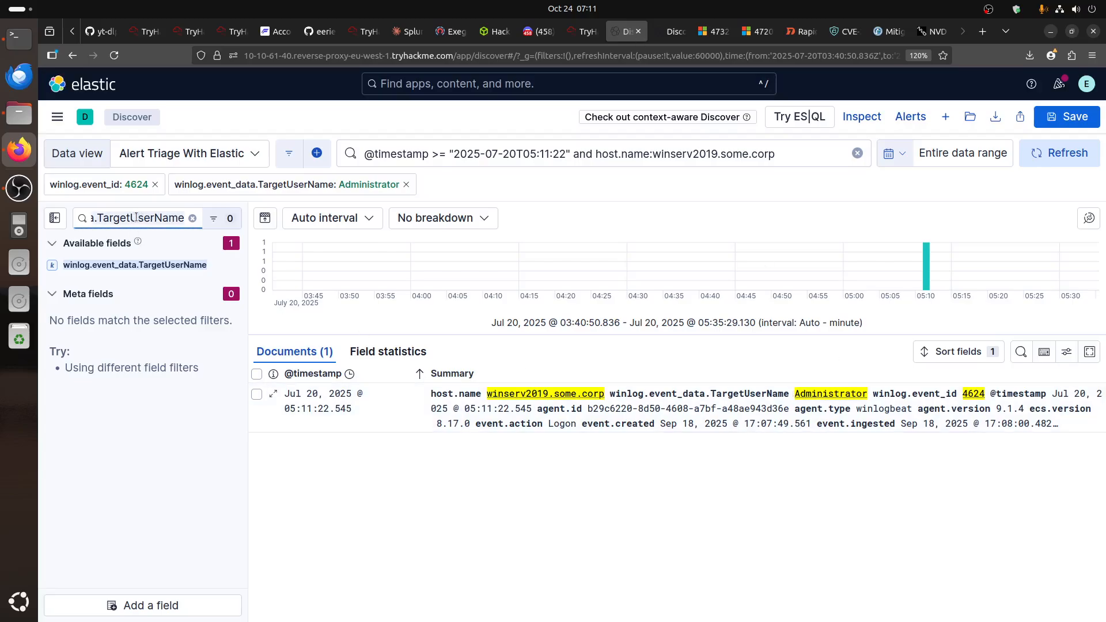
{"action": "left_click", "coordinate": [672, 32]}
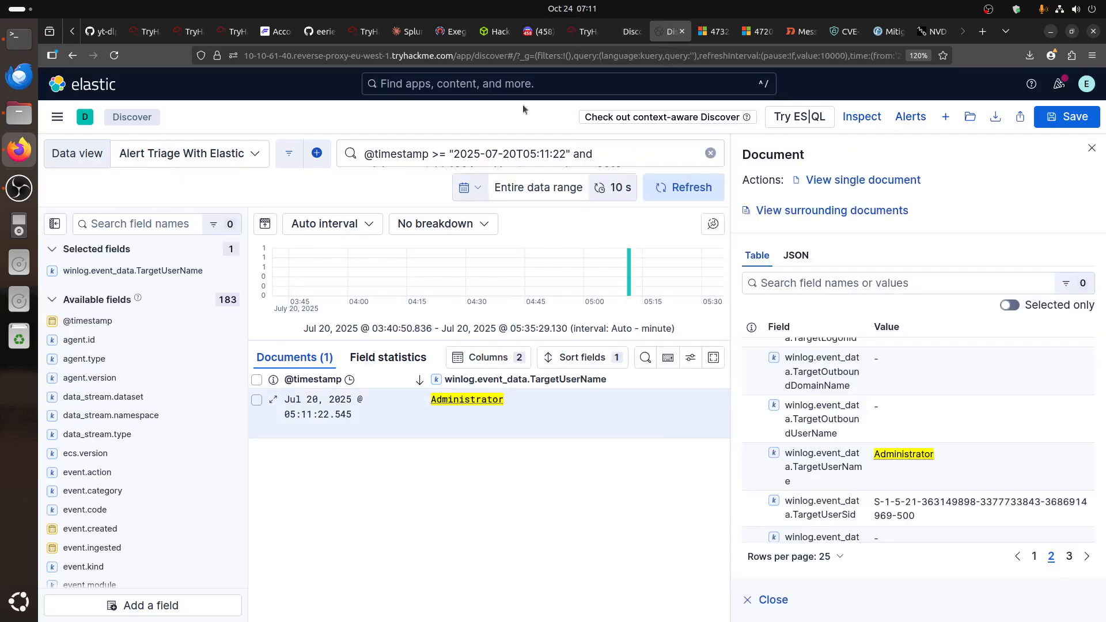
{"action": "left_click", "coordinate": [148, 227]}
{"action": "type", "text": "ho"}
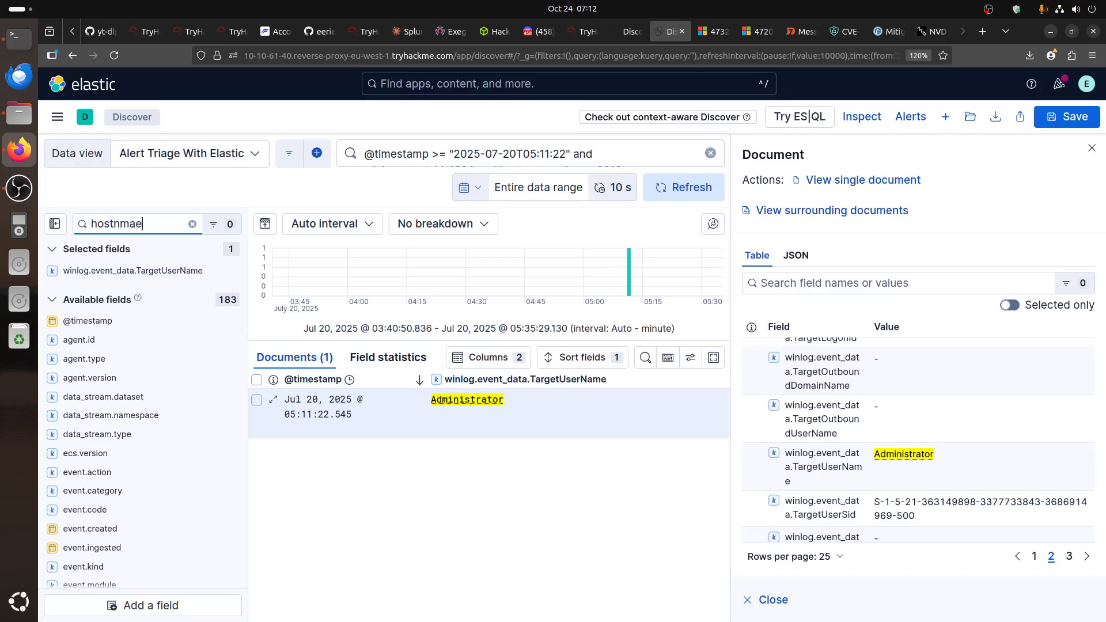
{"action": "type", "text": "stname"}
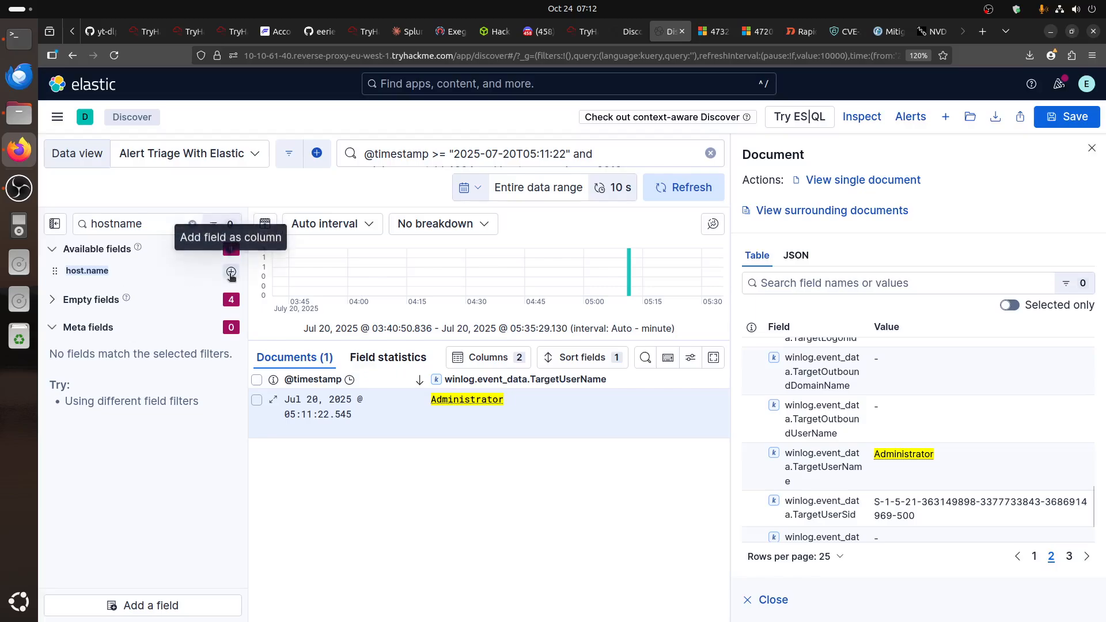
{"action": "left_click", "coordinate": [230, 273]}
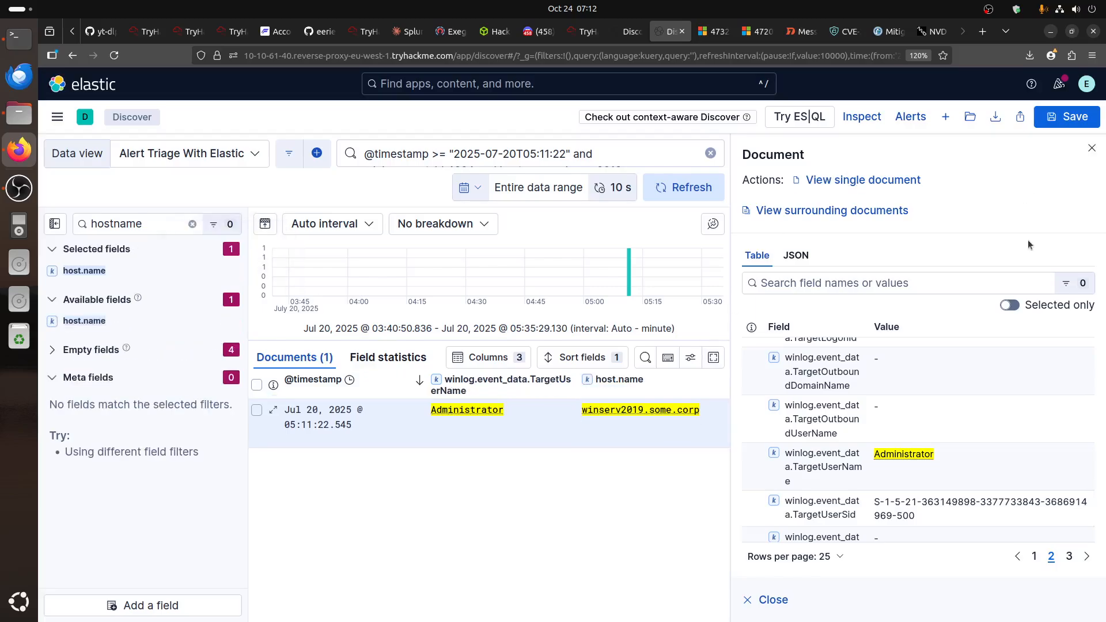
{"action": "left_click", "coordinate": [1089, 151]}
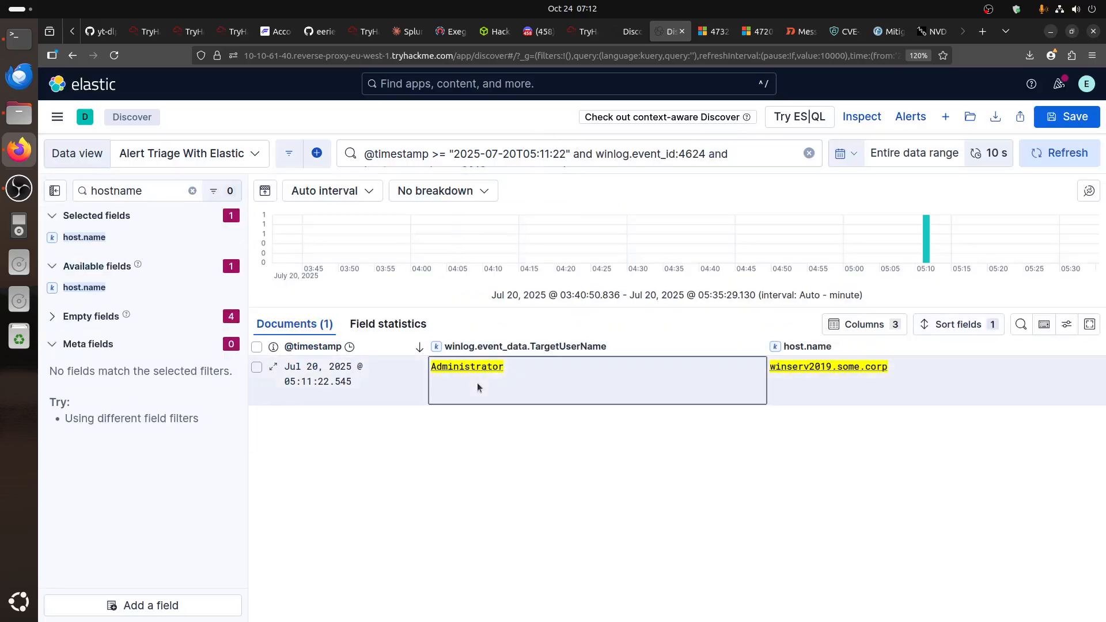
- Take the winlog.event_id field name from the room text and add that field as a column in Discover
{"action": "left_click", "coordinate": [633, 32]}
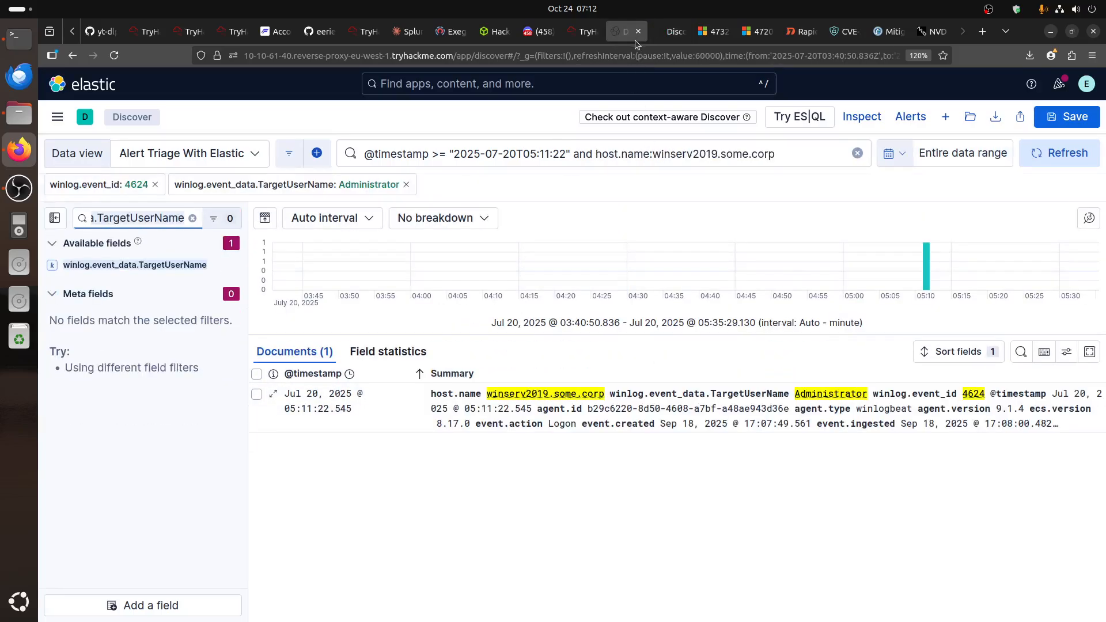
{"action": "left_click", "coordinate": [583, 32]}
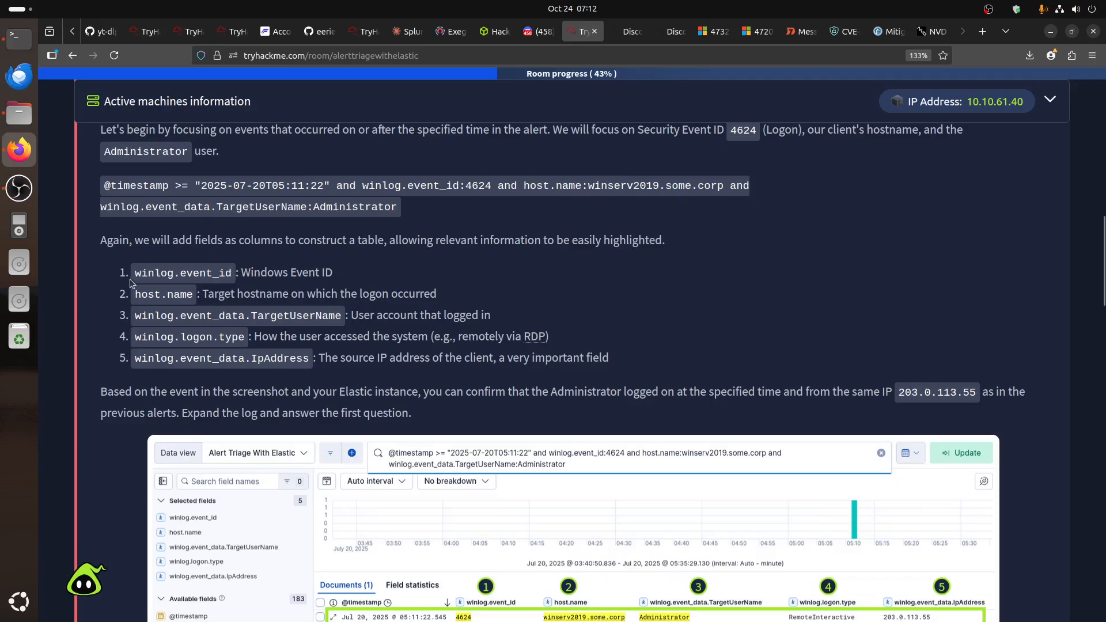
{"action": "mouse_move", "coordinate": [143, 275]}
{"action": "left_mouse_down"}
{"action": "mouse_move", "coordinate": [234, 274]}
{"action": "mouse_move", "coordinate": [128, 272]}
{"action": "left_mouse_up"}
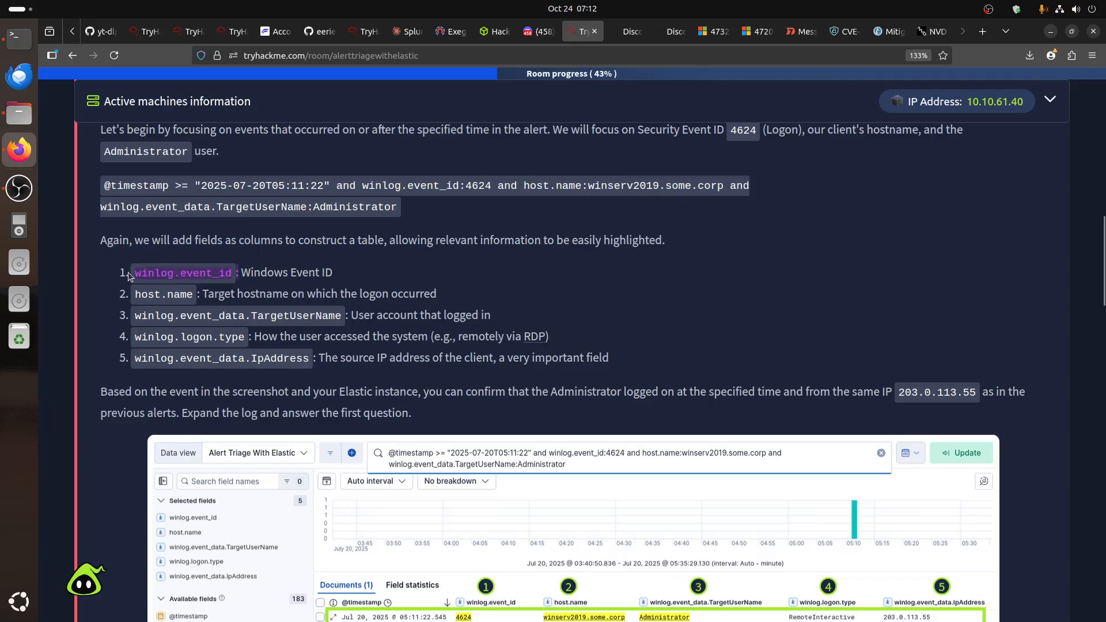
{"action": "left_click", "coordinate": [663, 32]}
{"action": "left_click", "coordinate": [110, 191]}
{"action": "key", "text": "ctrl+a"}
{"action": "type", "text": "winlog.event_id:"}
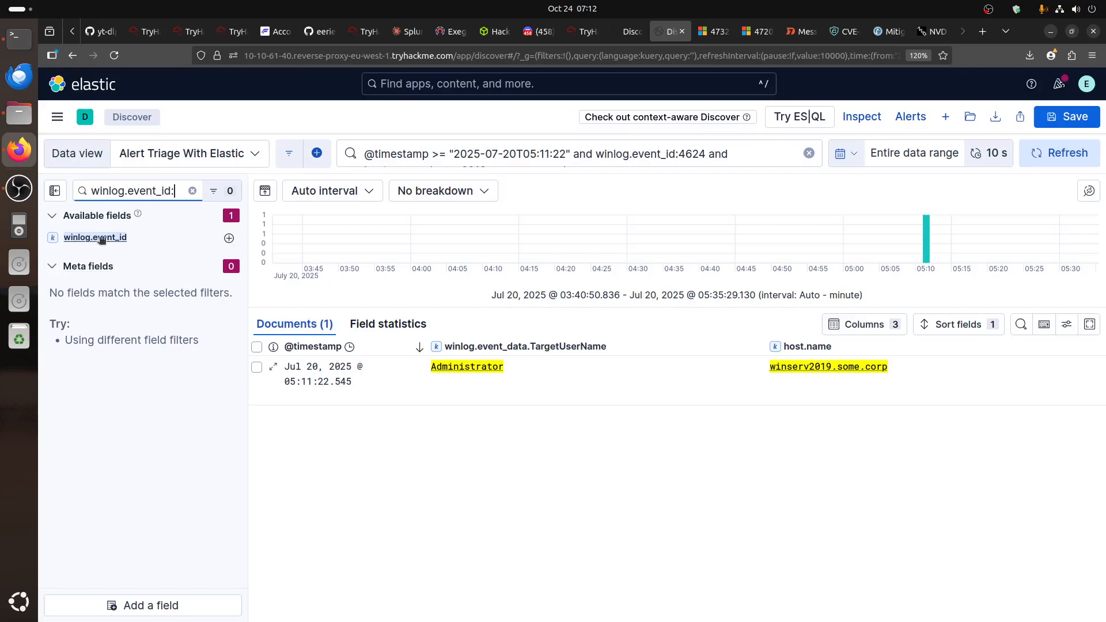
{"action": "left_click", "coordinate": [231, 239]}
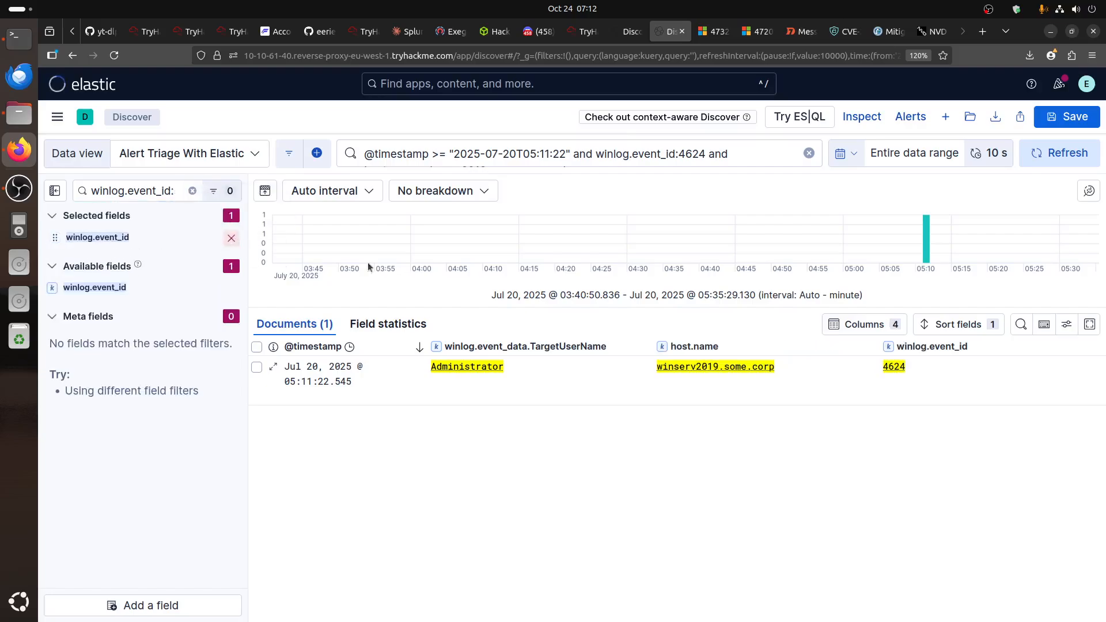
- Copy winlog.logon.type from the room text, search for it in Discover's fields and add it as a column
{"action": "key", "text": "ctrl+Page_Up"}
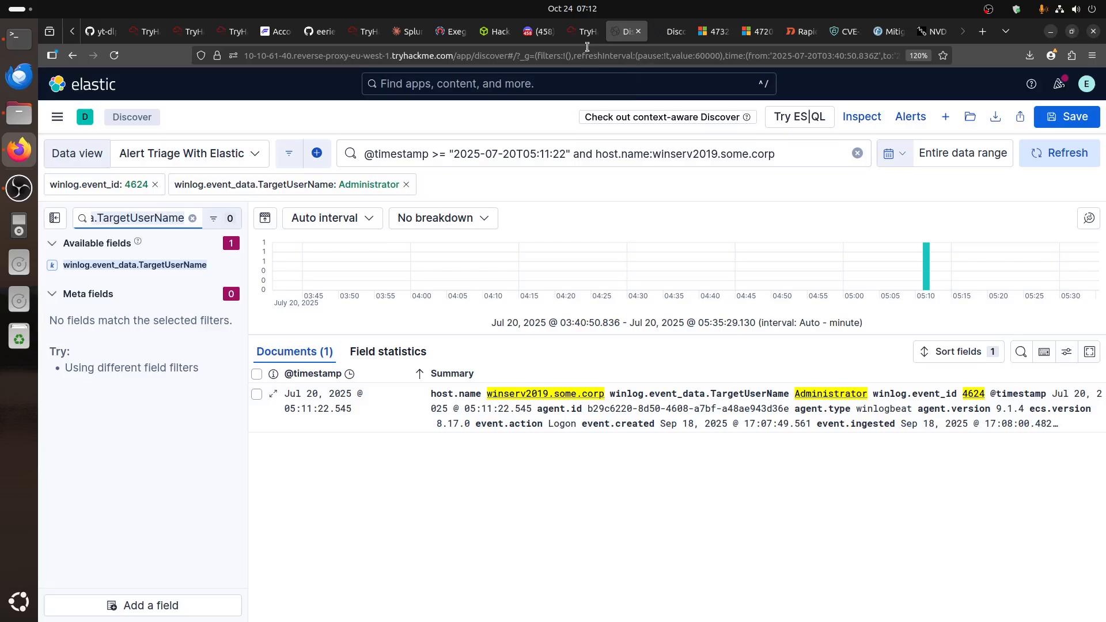
{"action": "key", "text": "ctrl+Page_Up"}
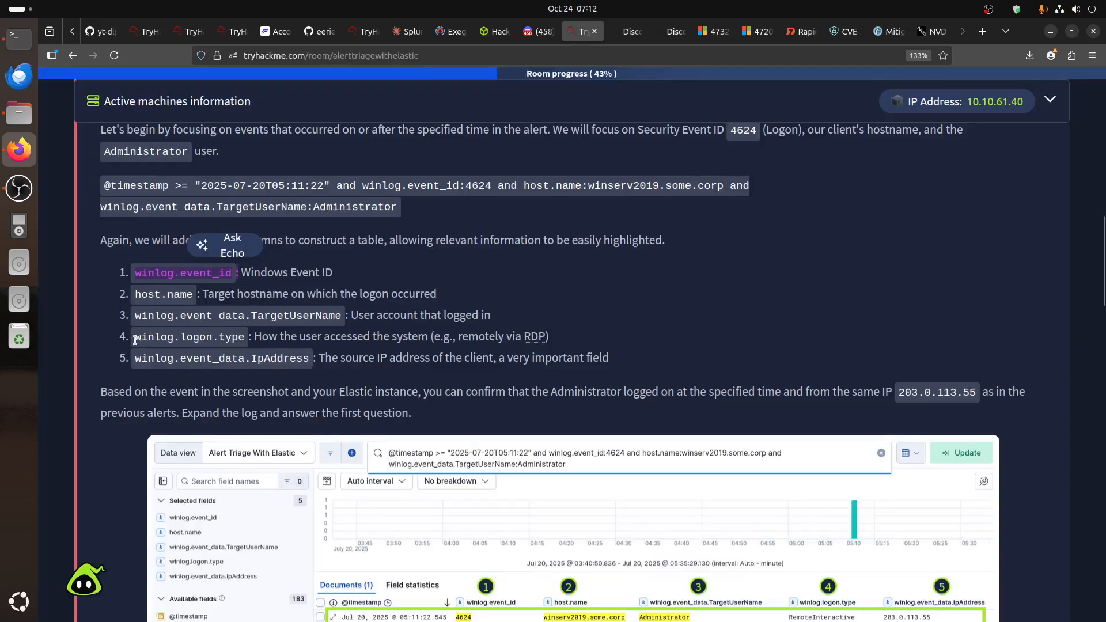
{"action": "left_click", "coordinate": [245, 338]}
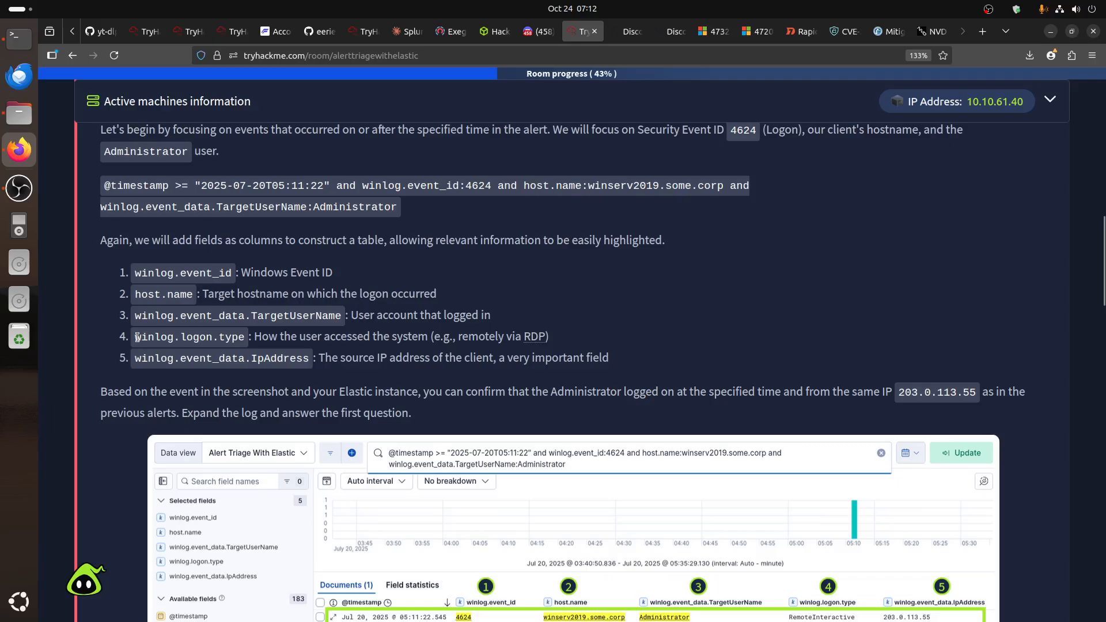
{"action": "left_click_drag", "start_coordinate": [136, 335], "coordinate": [246, 340]}
{"action": "key", "text": "ctrl+c"}
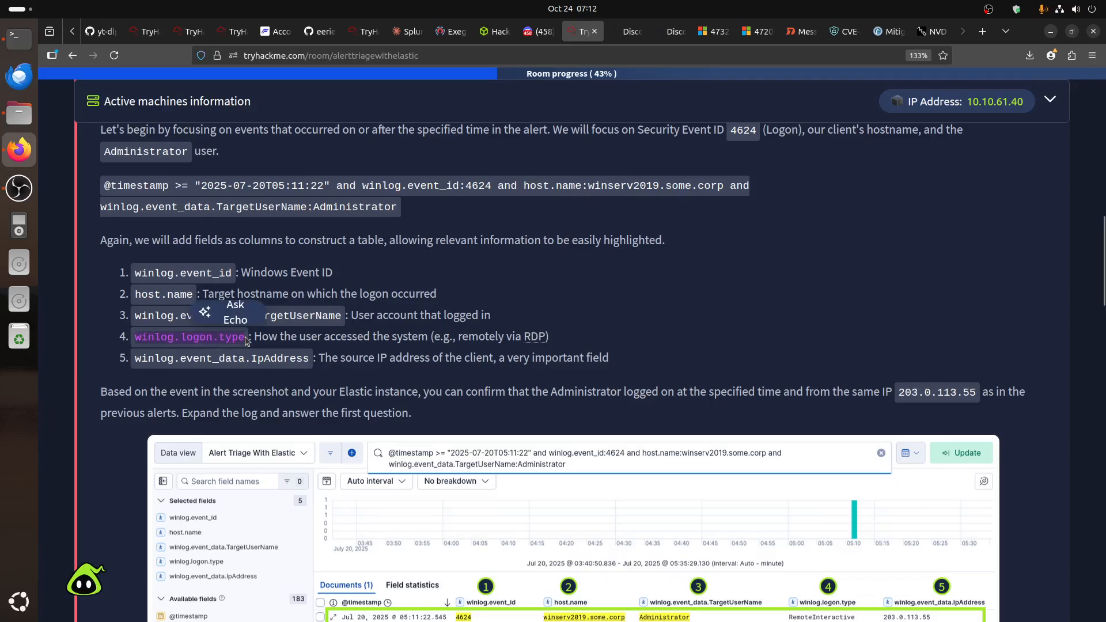
{"action": "key", "text": "ctrl+Page_Down"}
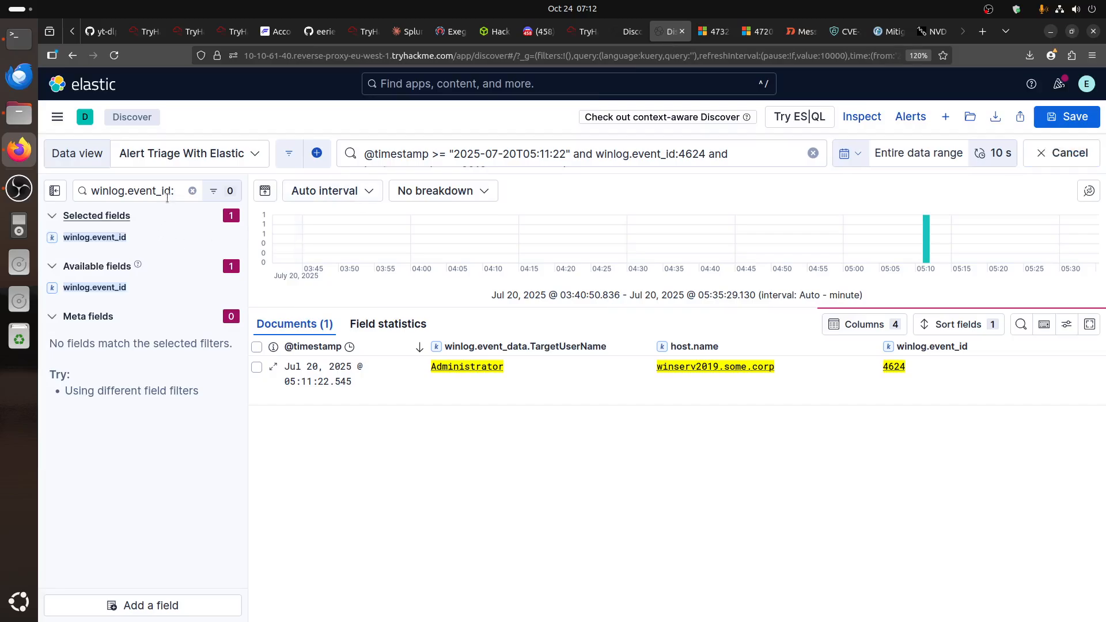
{"action": "triple_click", "coordinate": [173, 191]}
{"action": "key", "text": "ctrl+v"}
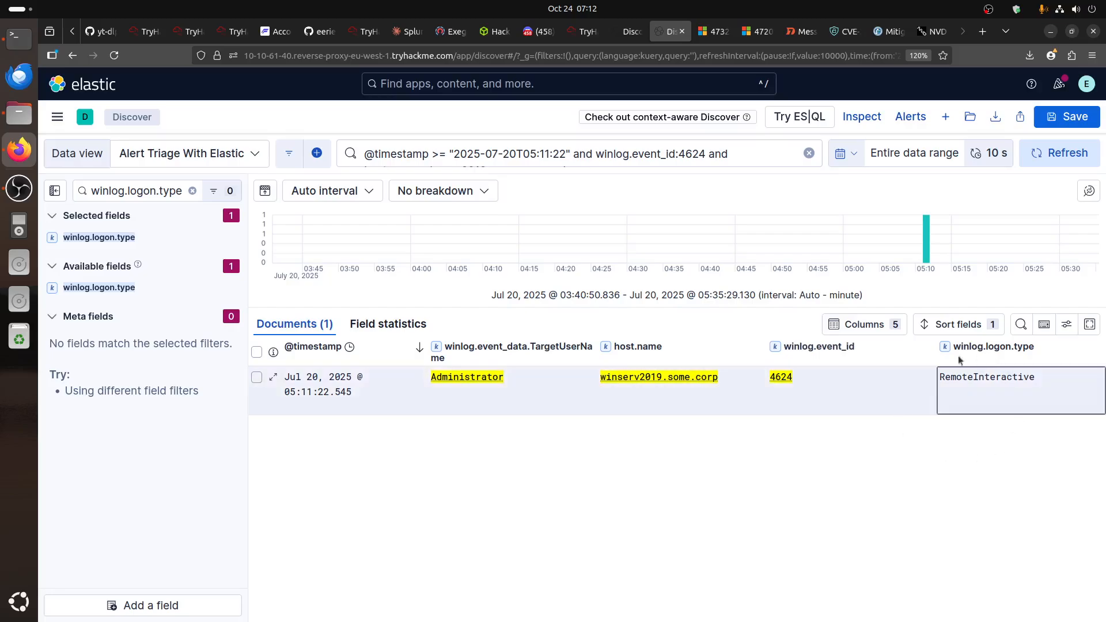
- Copy winlog.event_data.IpAddress from the room text, search for it in Discover's fields and add it as a column
{"action": "left_click", "coordinate": [627, 32]}
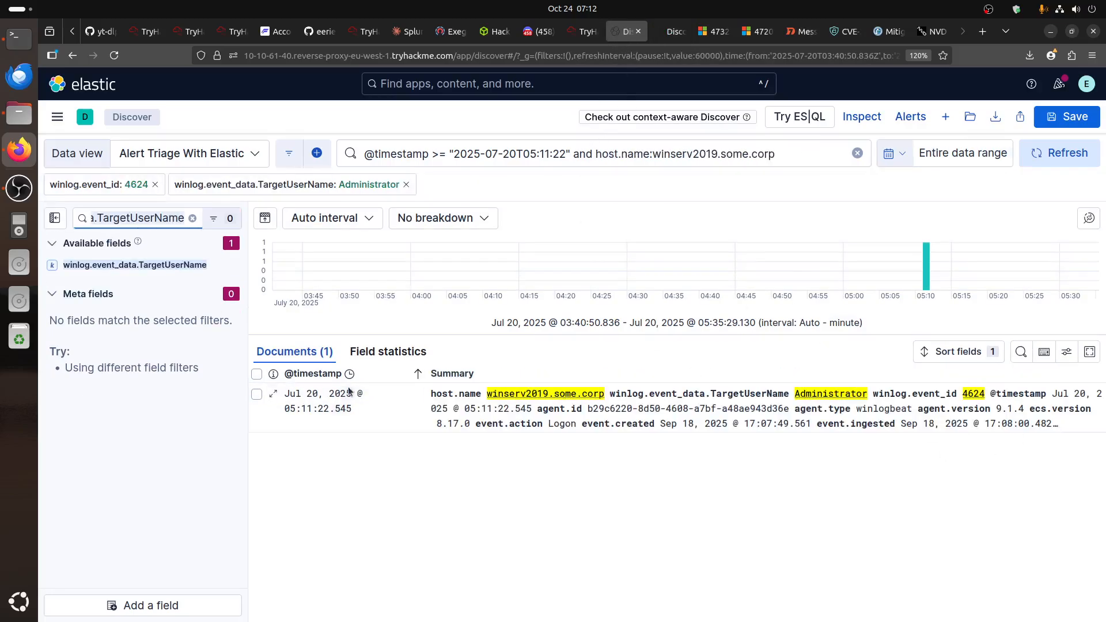
{"action": "left_click", "coordinate": [582, 32]}
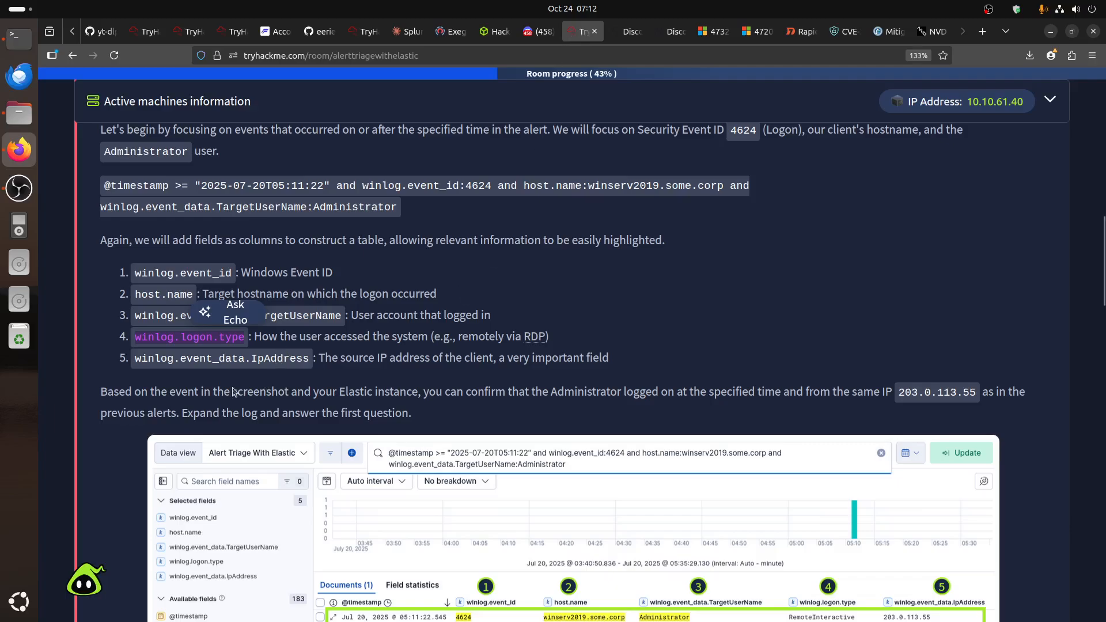
{"action": "left_click", "coordinate": [311, 367]}
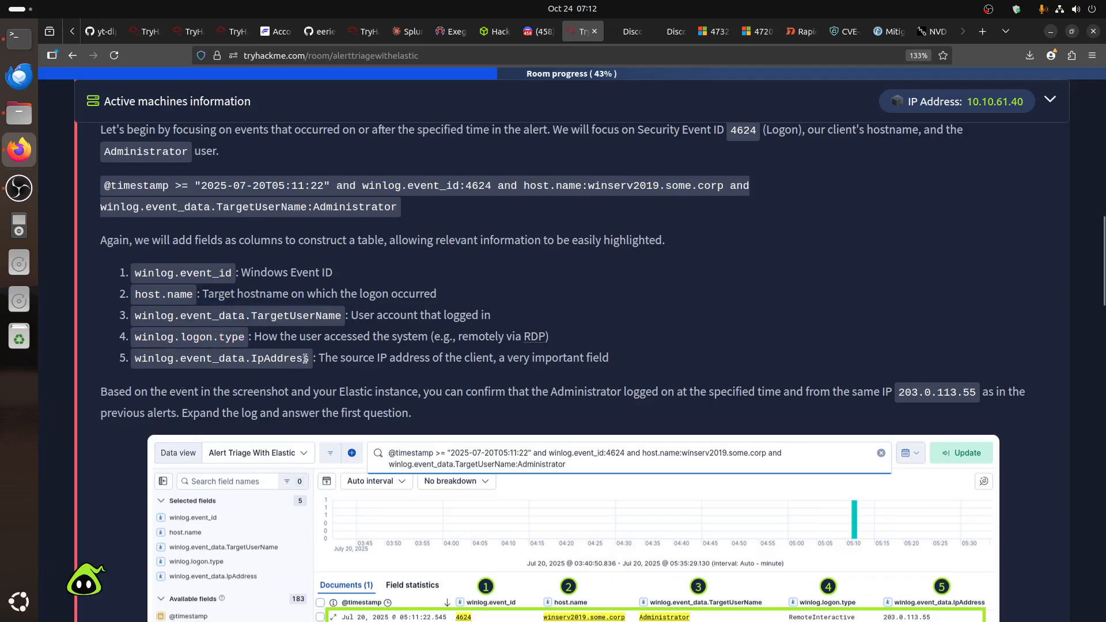
{"action": "triple_click", "coordinate": [136, 359]}
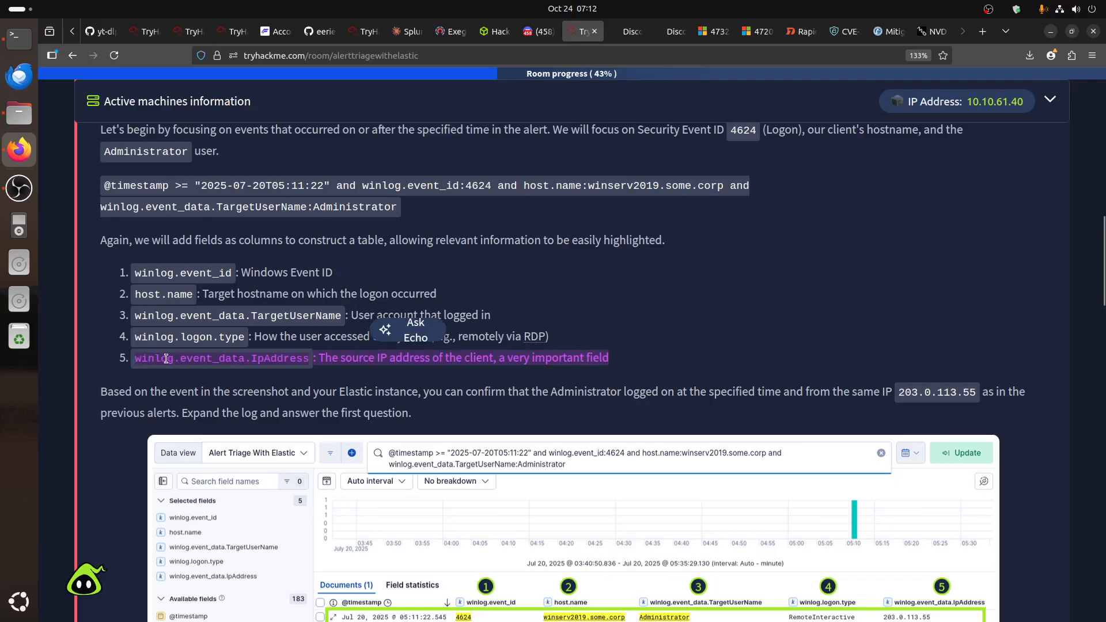
{"action": "left_click", "coordinate": [133, 360]}
{"action": "left_click_drag", "start_coordinate": [134, 359], "coordinate": [316, 362]}
{"action": "key", "text": "ctrl+c"}
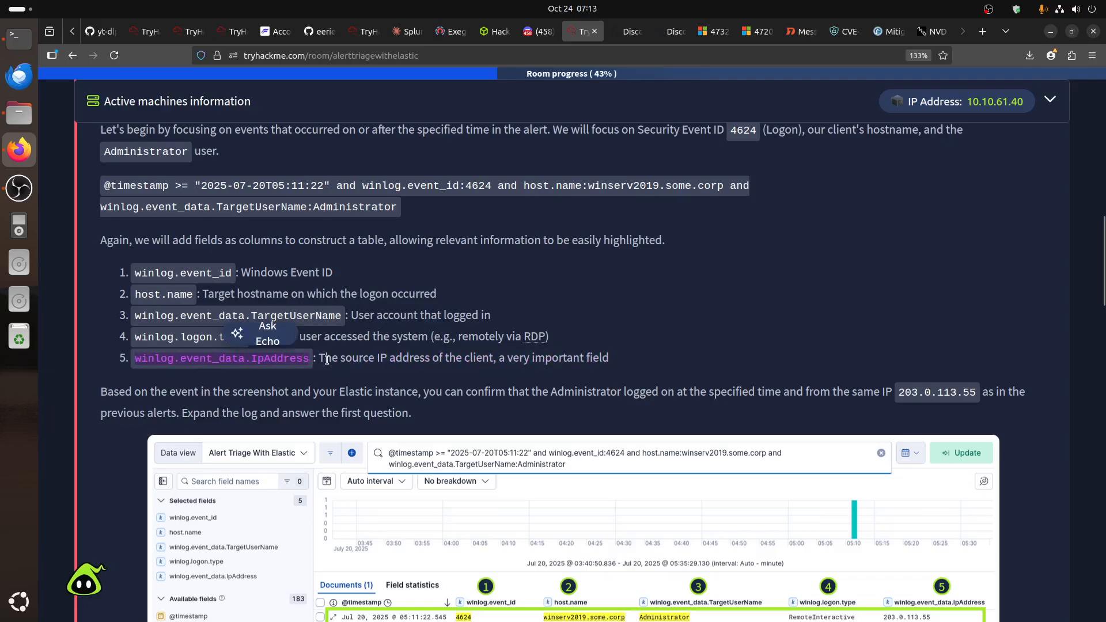
{"action": "left_click", "coordinate": [661, 35]}
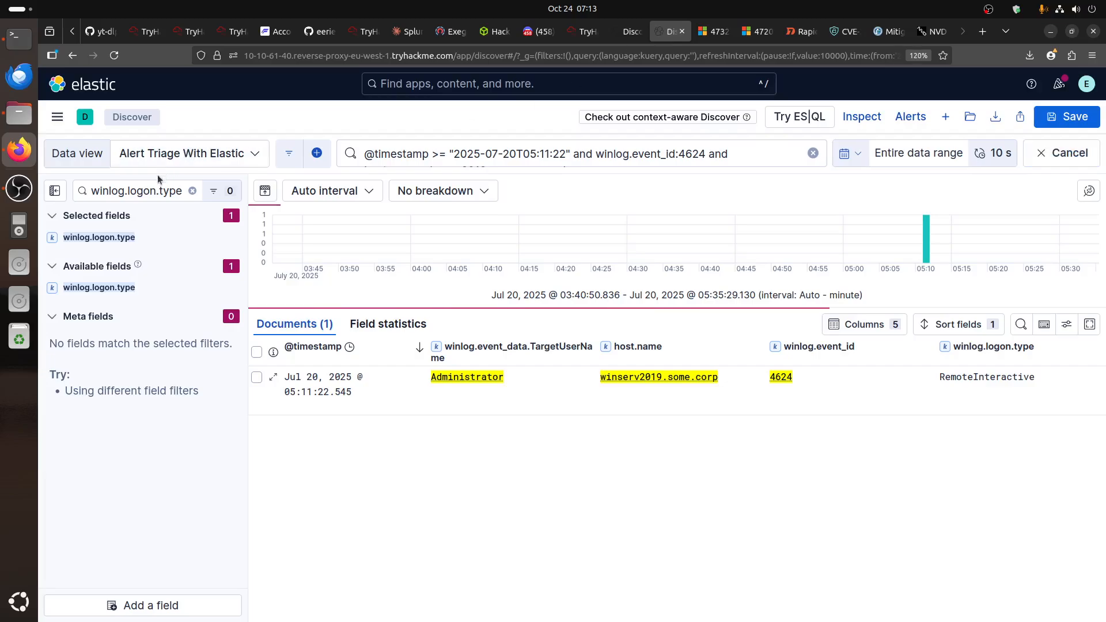
{"action": "triple_click", "coordinate": [143, 191]}
{"action": "key", "text": "ctrl+v"}
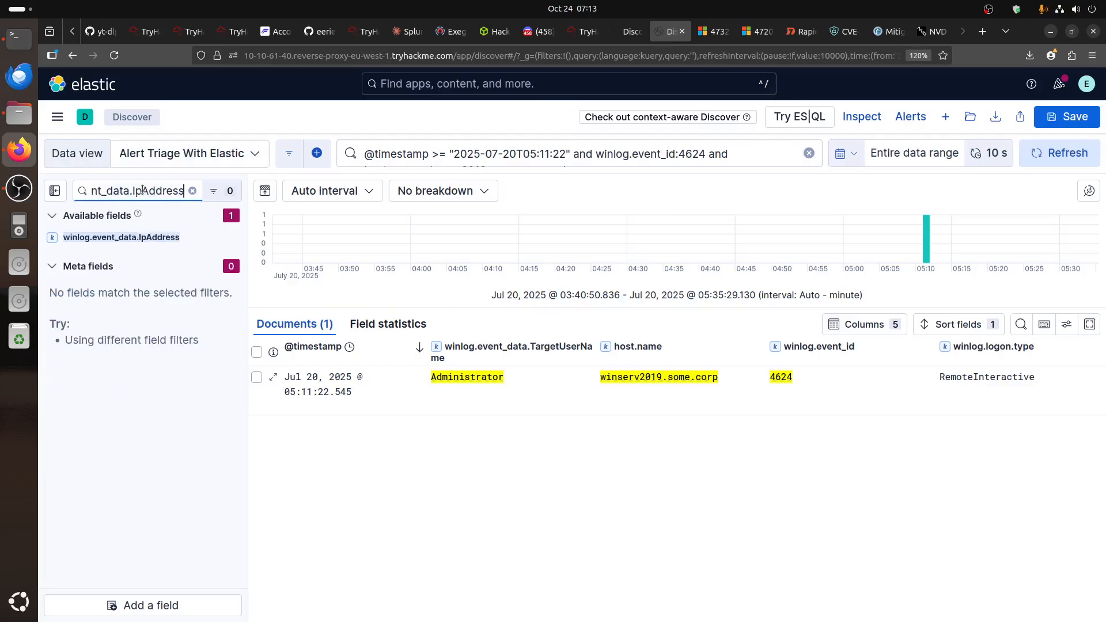
{"action": "left_click", "coordinate": [231, 237]}
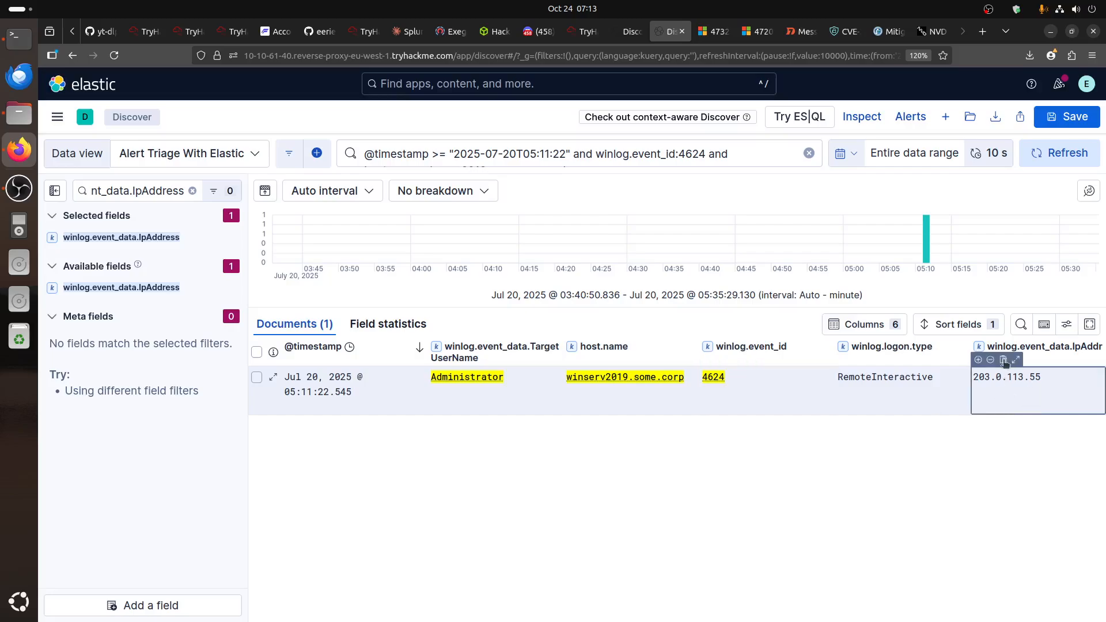
{"action": "left_click", "coordinate": [628, 32]}
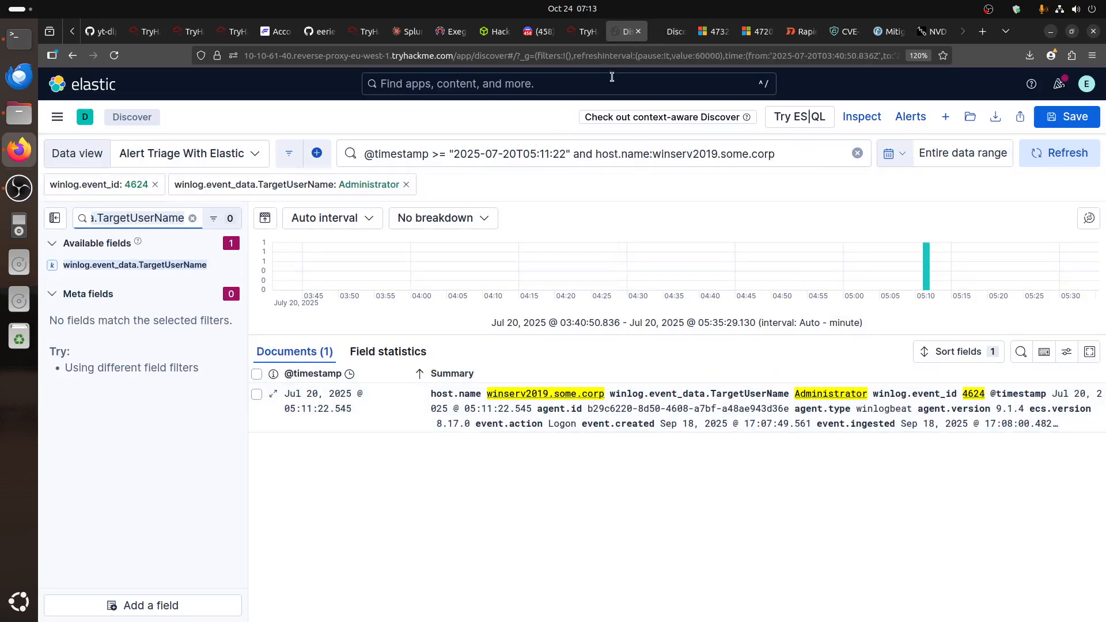
- Compare the room's enlarged example table for the Administrator logon with the host, event ID, logon type and IP address cells in Discover
{"action": "left_click", "coordinate": [583, 32]}
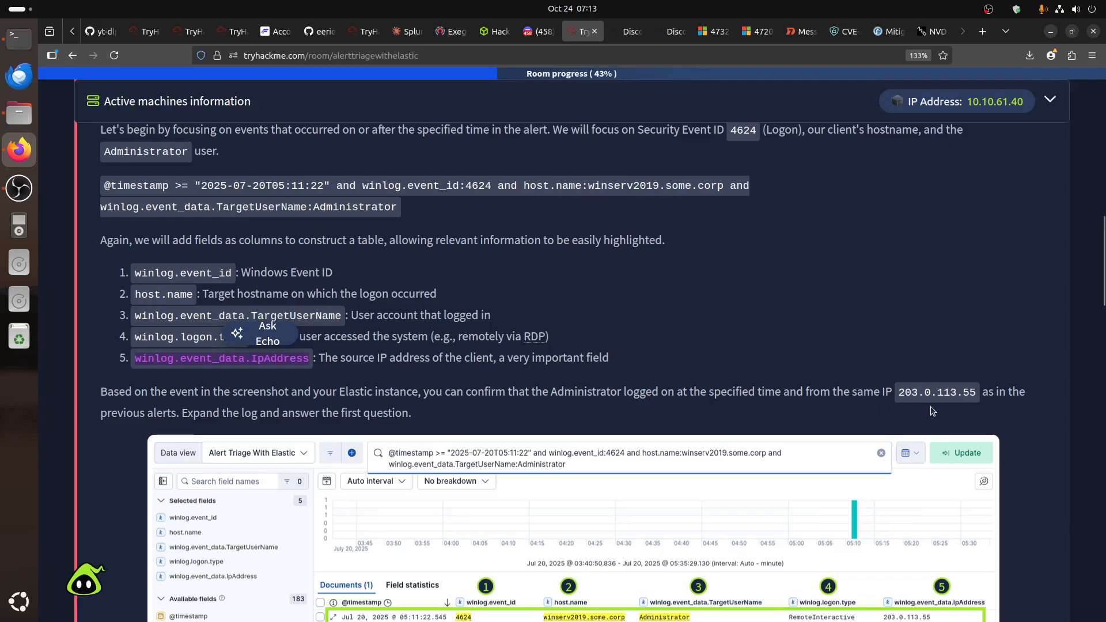
{"action": "scroll", "coordinate": [934, 411], "scroll_direction": "down", "scroll_amount": 4}
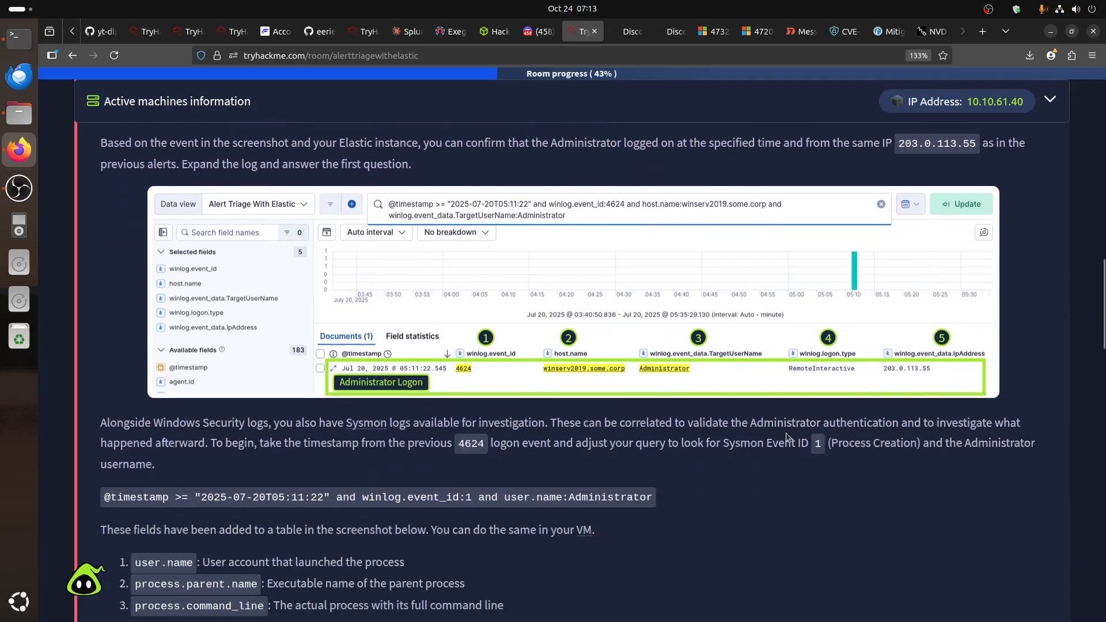
{"action": "left_click", "coordinate": [562, 393]}
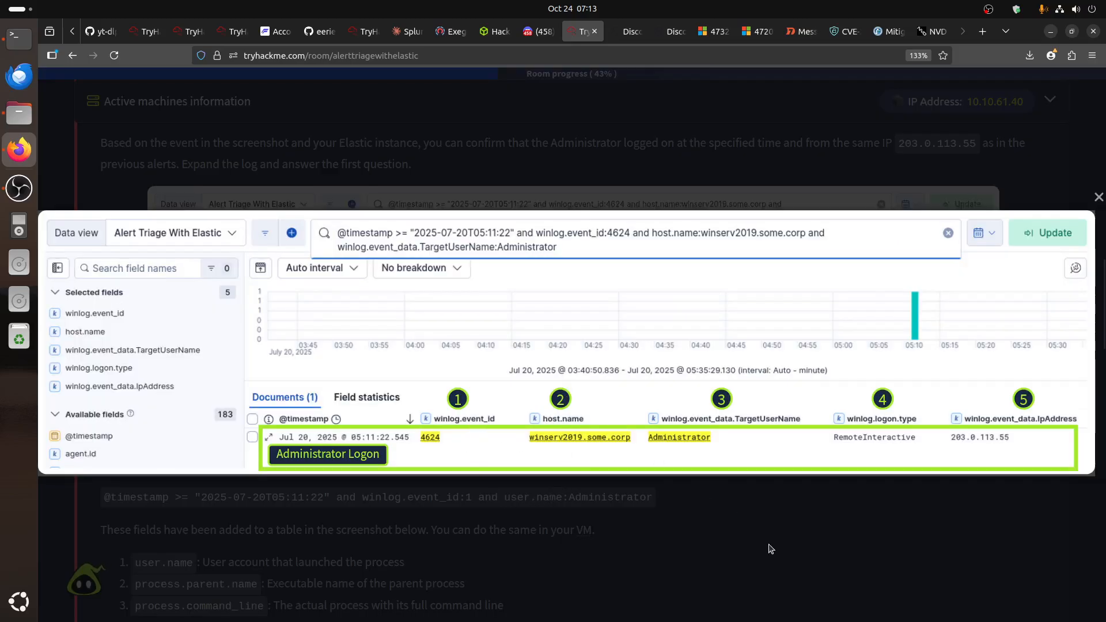
{"action": "left_click", "coordinate": [771, 549]}
{"action": "left_click", "coordinate": [668, 31]}
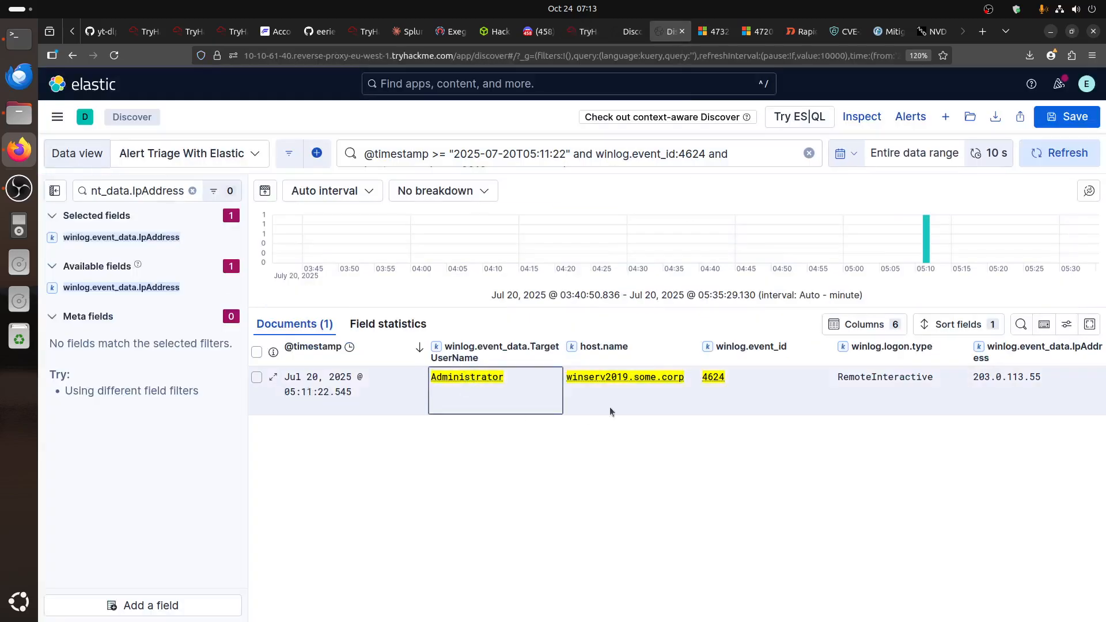
{"action": "left_click", "coordinate": [628, 389]}
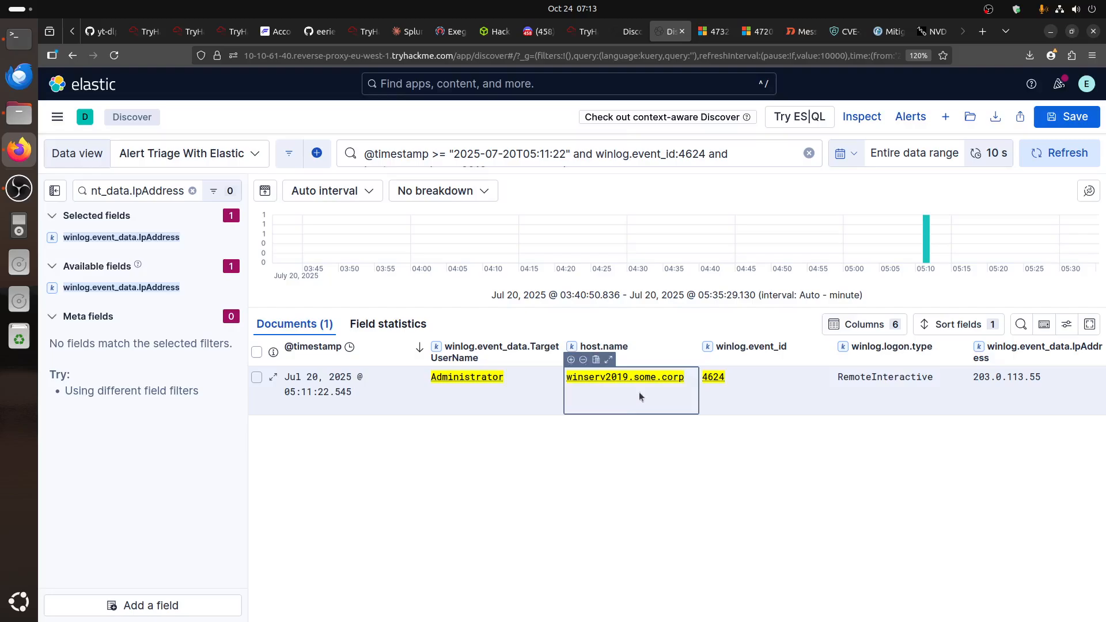
{"action": "left_click", "coordinate": [729, 376]}
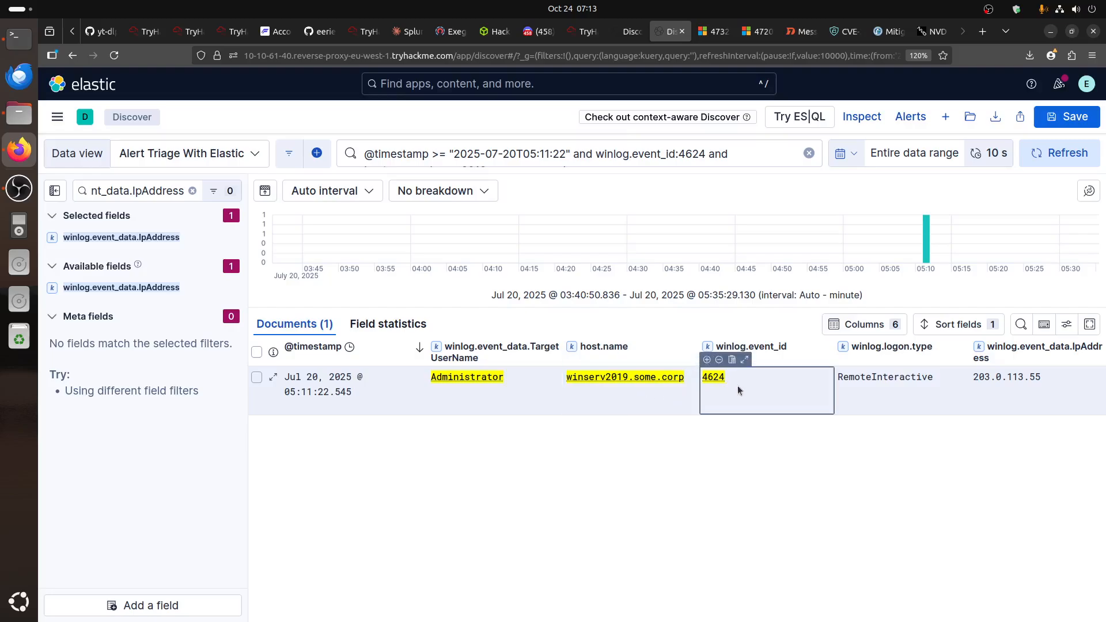
{"action": "left_click", "coordinate": [891, 396]}
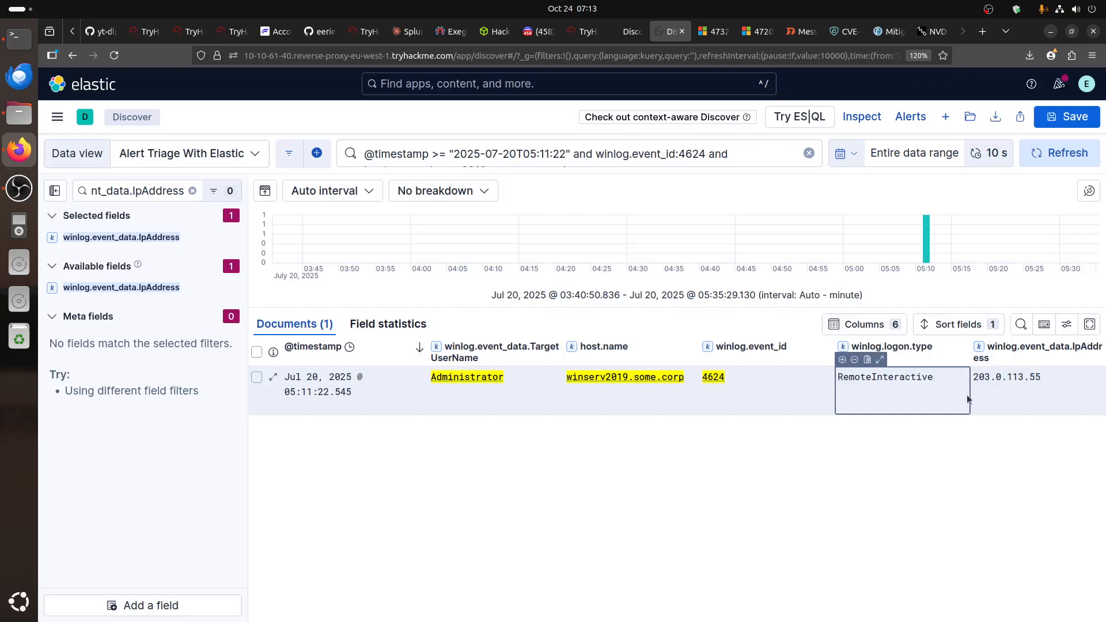
{"action": "left_click", "coordinate": [1005, 392]}
{"action": "left_click", "coordinate": [632, 32]}
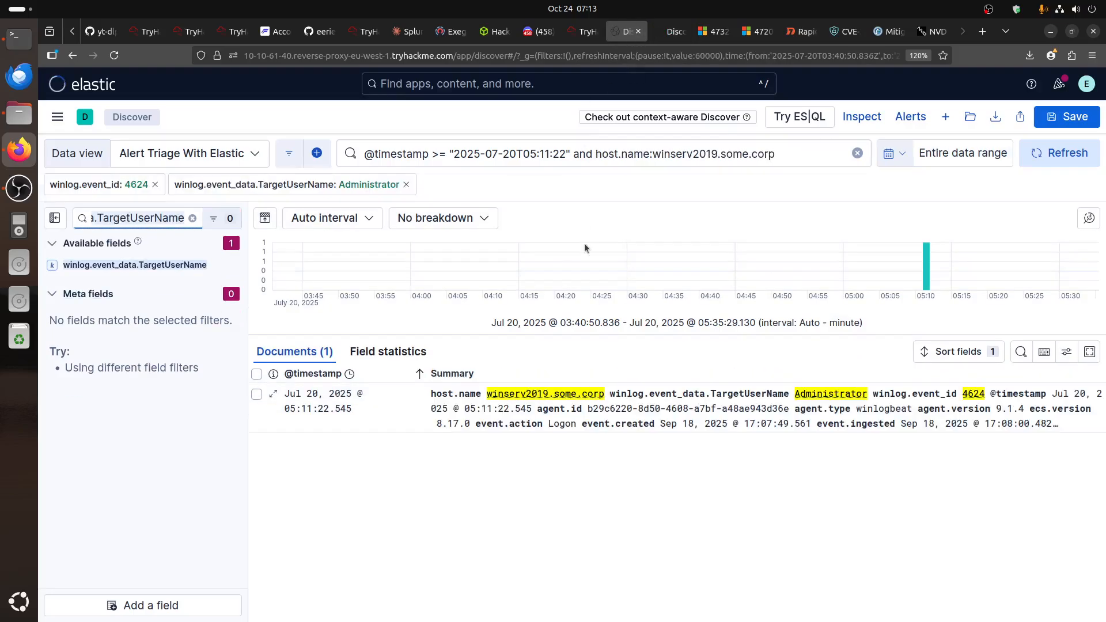
{"action": "left_click", "coordinate": [582, 31]}
{"action": "scroll", "coordinate": [532, 294], "scroll_direction": "down", "scroll_amount": 2}
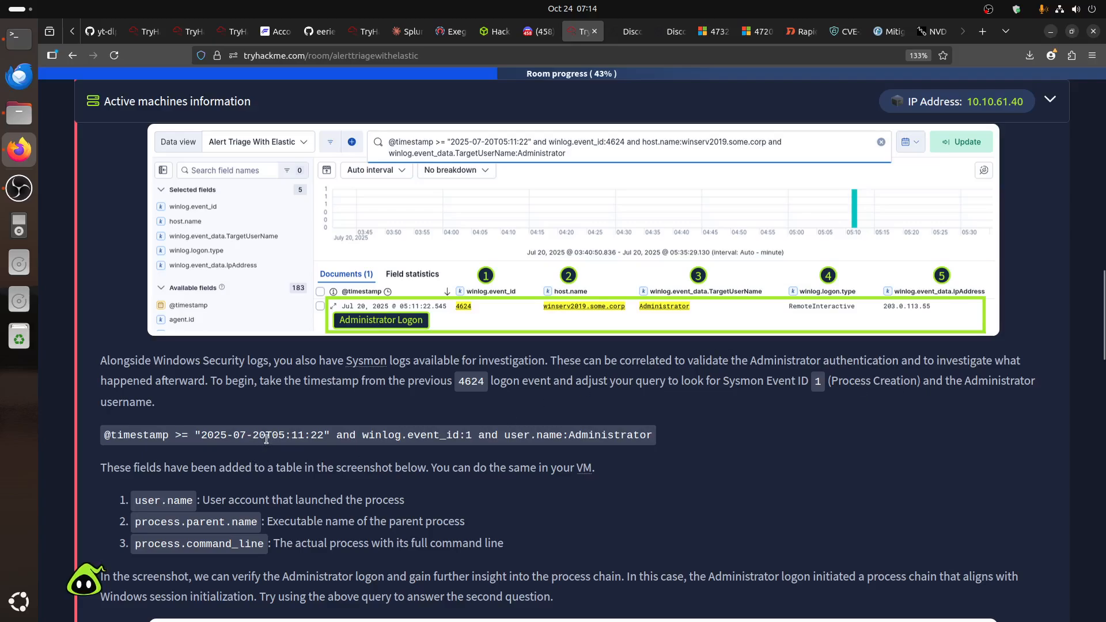
{"action": "left_click", "coordinate": [670, 31]}
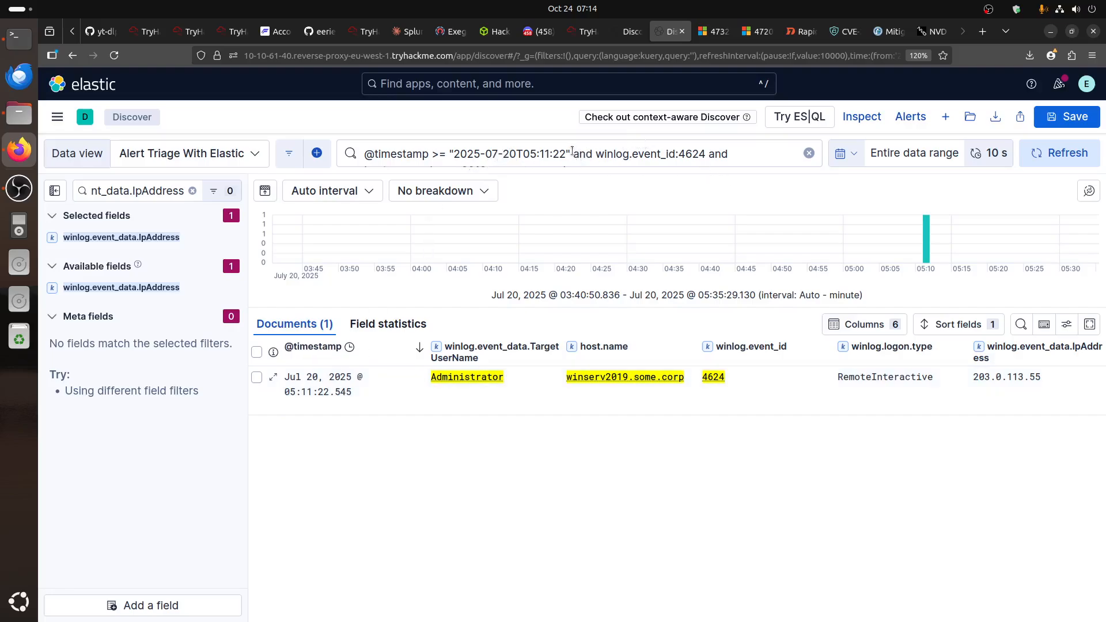
{"action": "left_click", "coordinate": [578, 155]}
{"action": "left_click", "coordinate": [809, 170]}
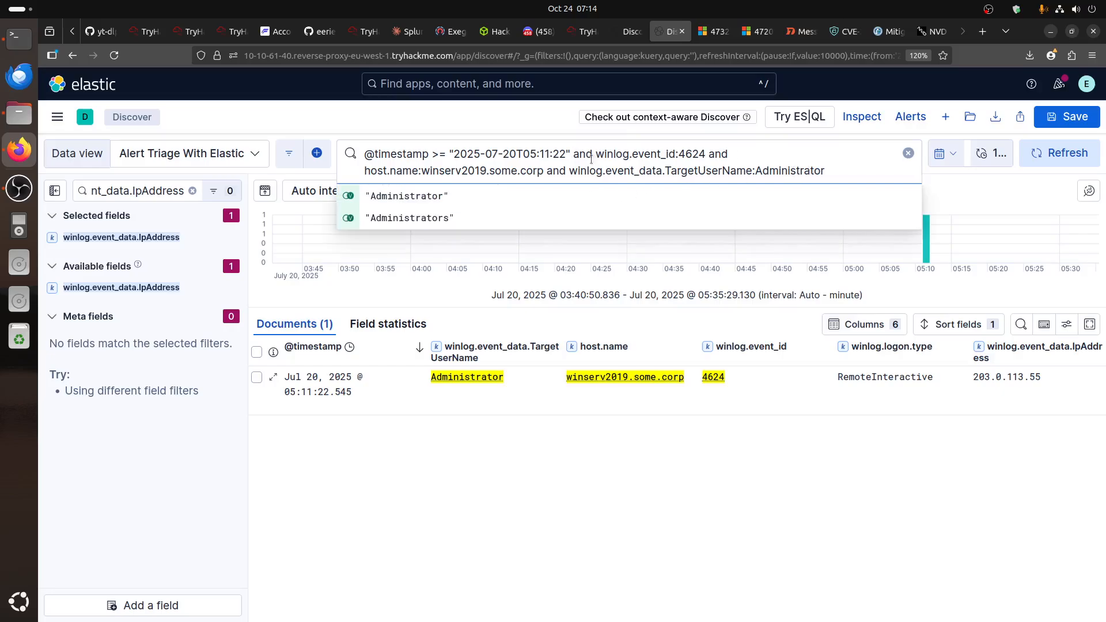
{"action": "left_click_drag", "start_coordinate": [574, 154], "coordinate": [851, 172]}
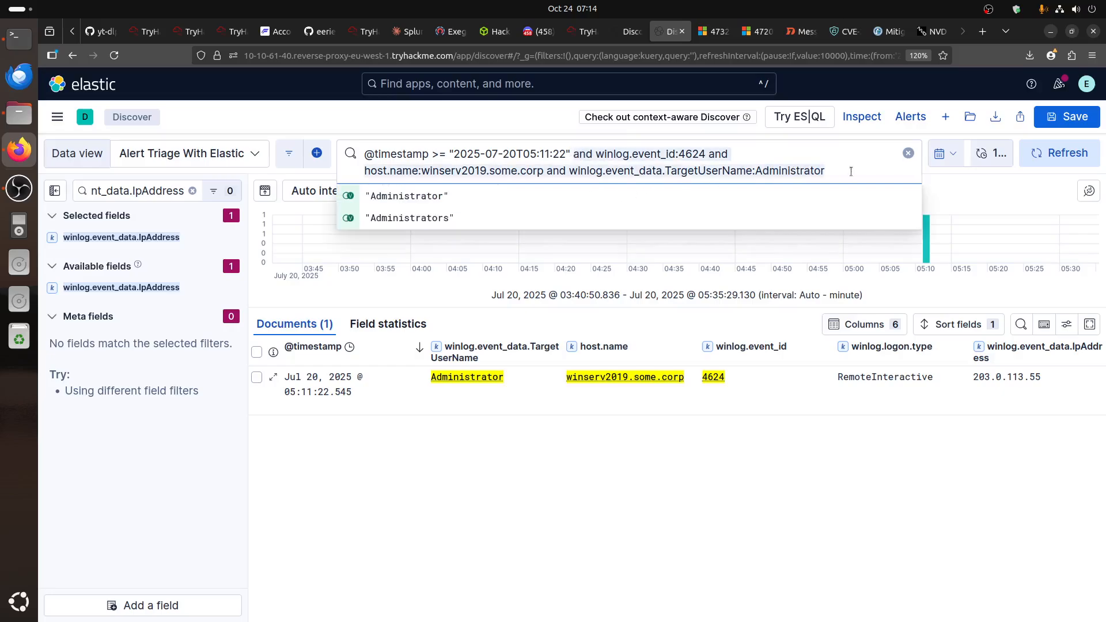
{"action": "key", "text": "BackSpace"}
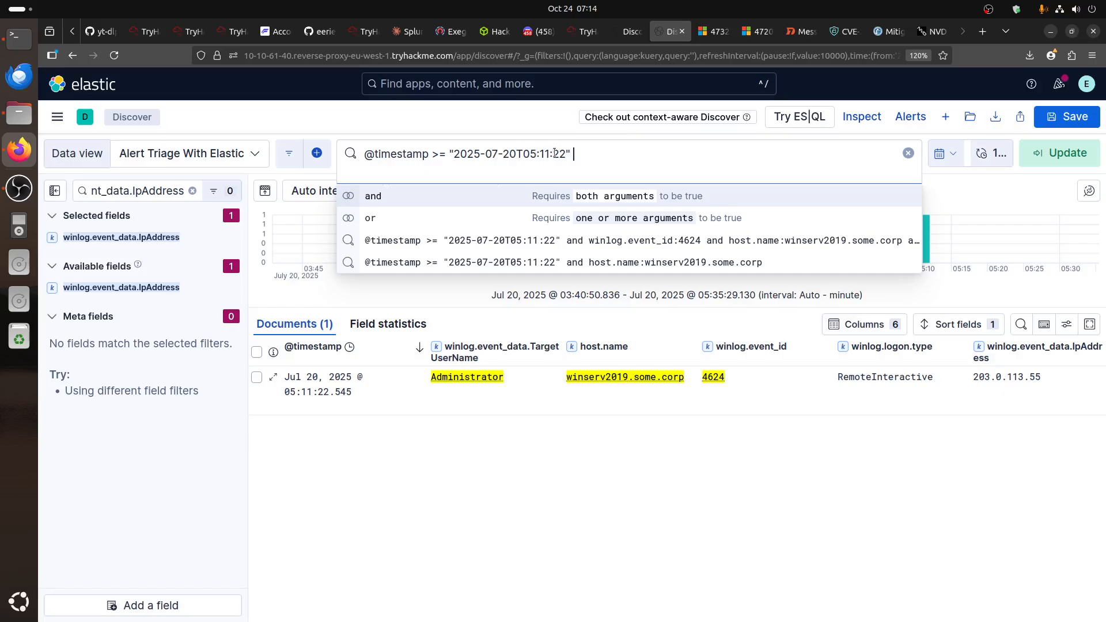
- Compare the timestamp in the room's logon query with the alert time on Task 4's SOC alert card
{"action": "left_click", "coordinate": [584, 31]}
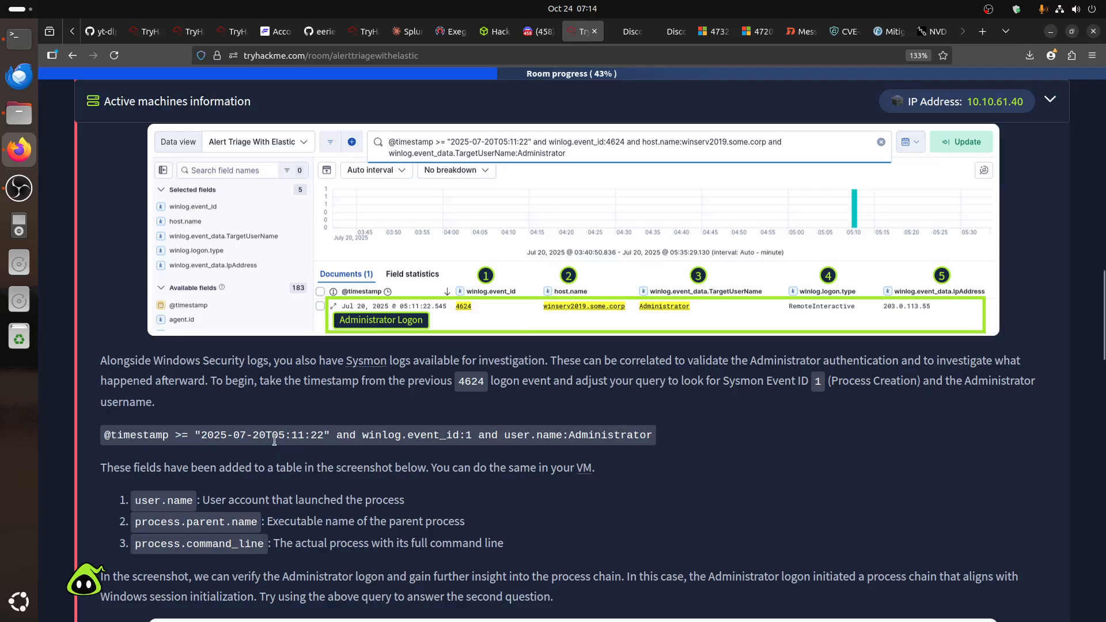
{"action": "scroll", "coordinate": [416, 470], "scroll_direction": "up", "scroll_amount": 7}
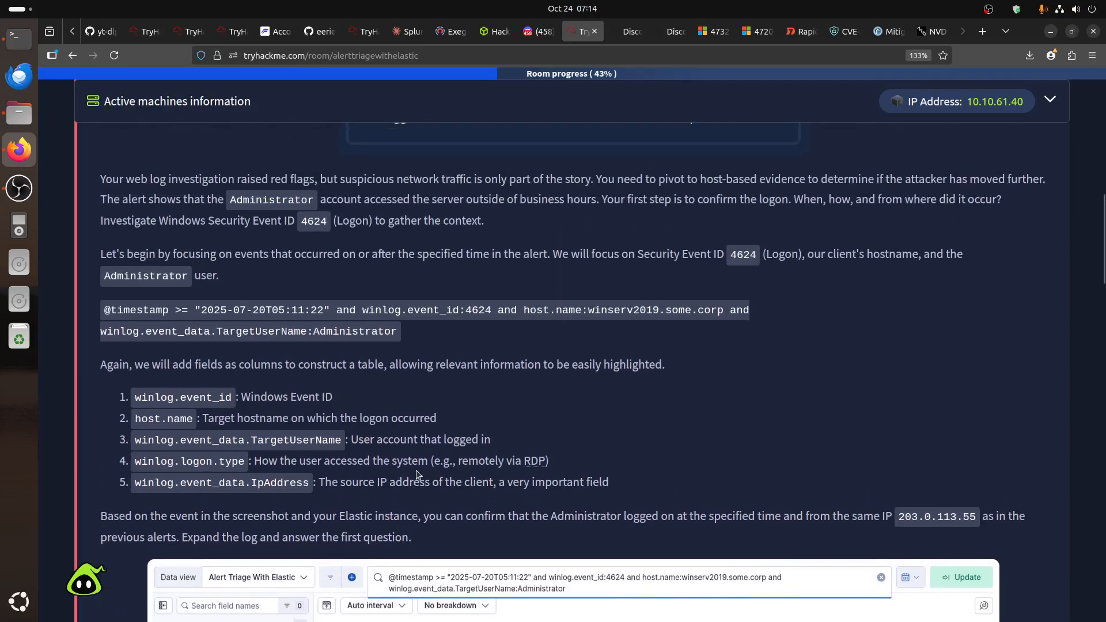
{"action": "left_click_drag", "start_coordinate": [290, 309], "coordinate": [324, 310]}
{"action": "scroll", "coordinate": [650, 425], "scroll_direction": "up", "scroll_amount": 5}
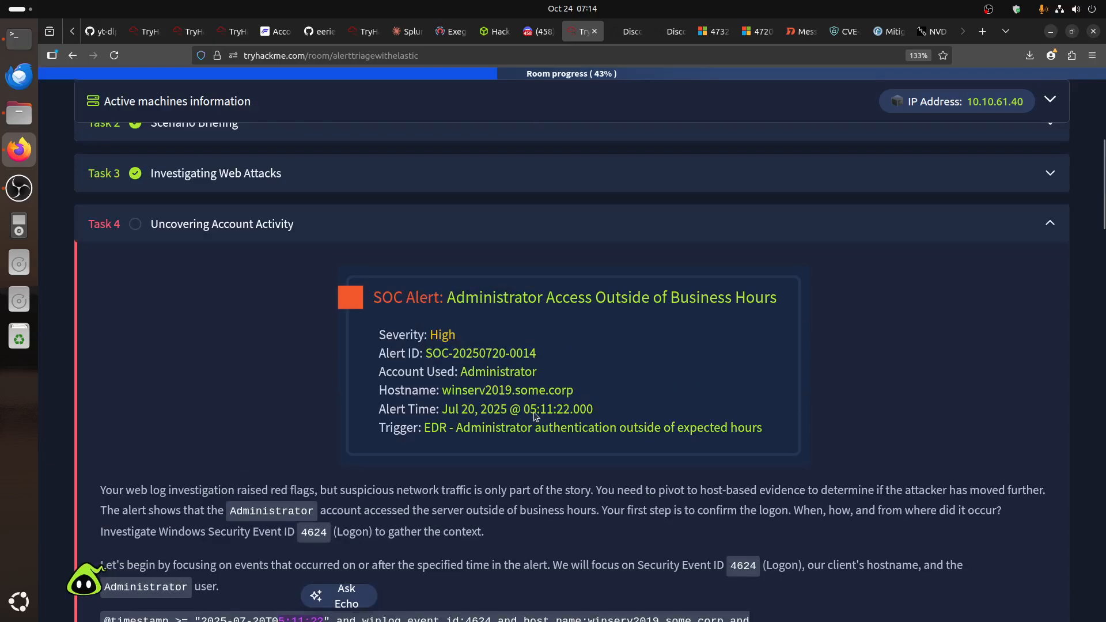
{"action": "scroll", "coordinate": [598, 432], "scroll_direction": "down", "scroll_amount": 10}
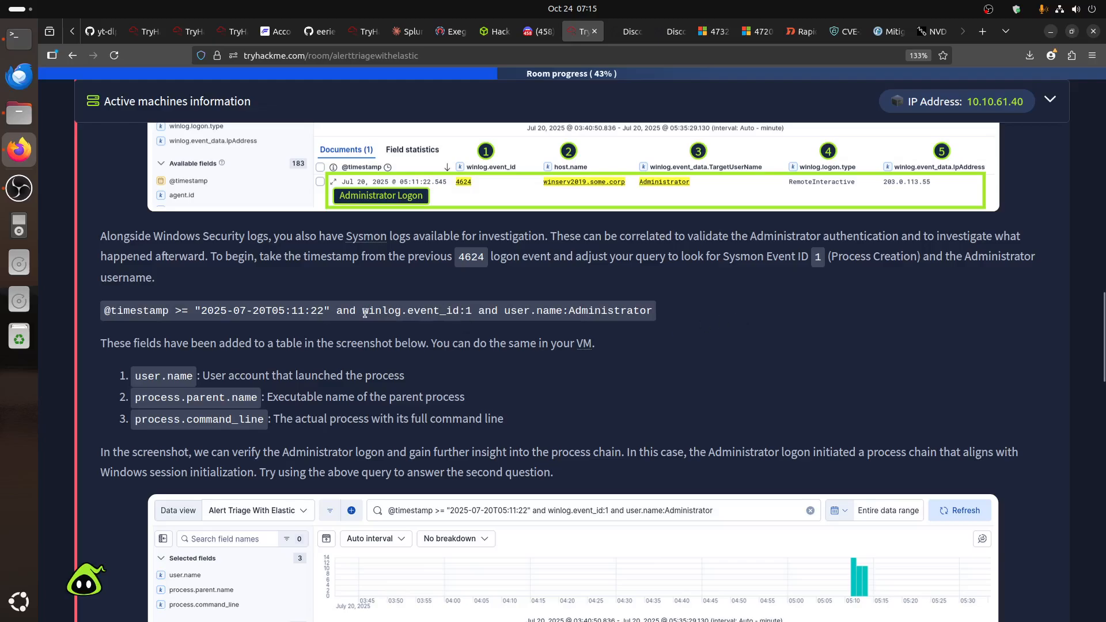
{"action": "triple_click", "coordinate": [582, 311]}
{"action": "key", "text": "ctrl+c"}
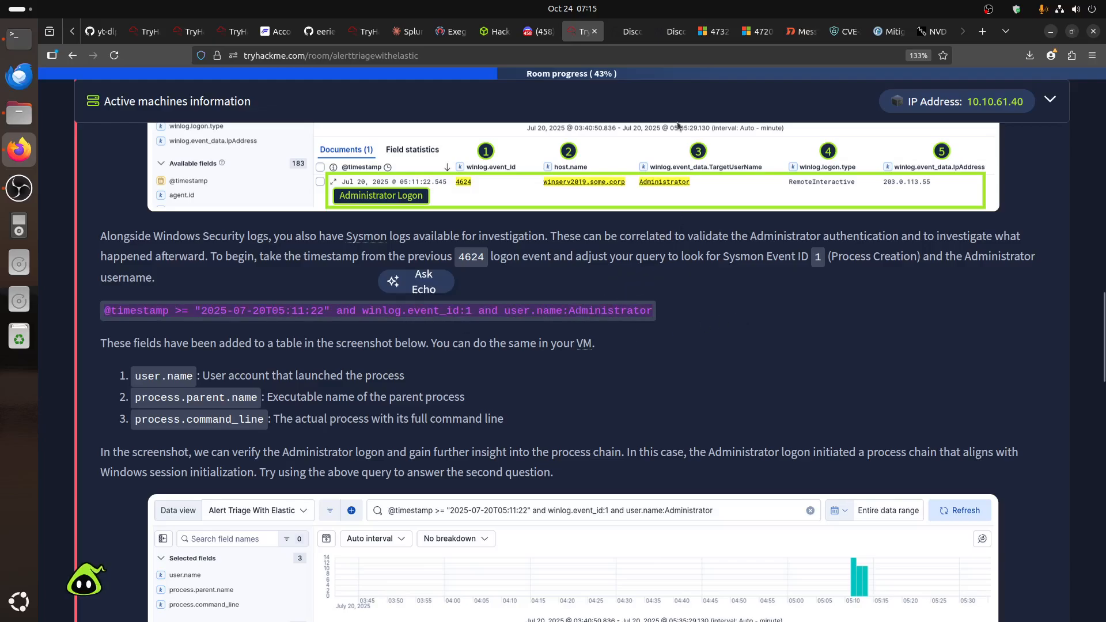
{"action": "left_click", "coordinate": [679, 38]}
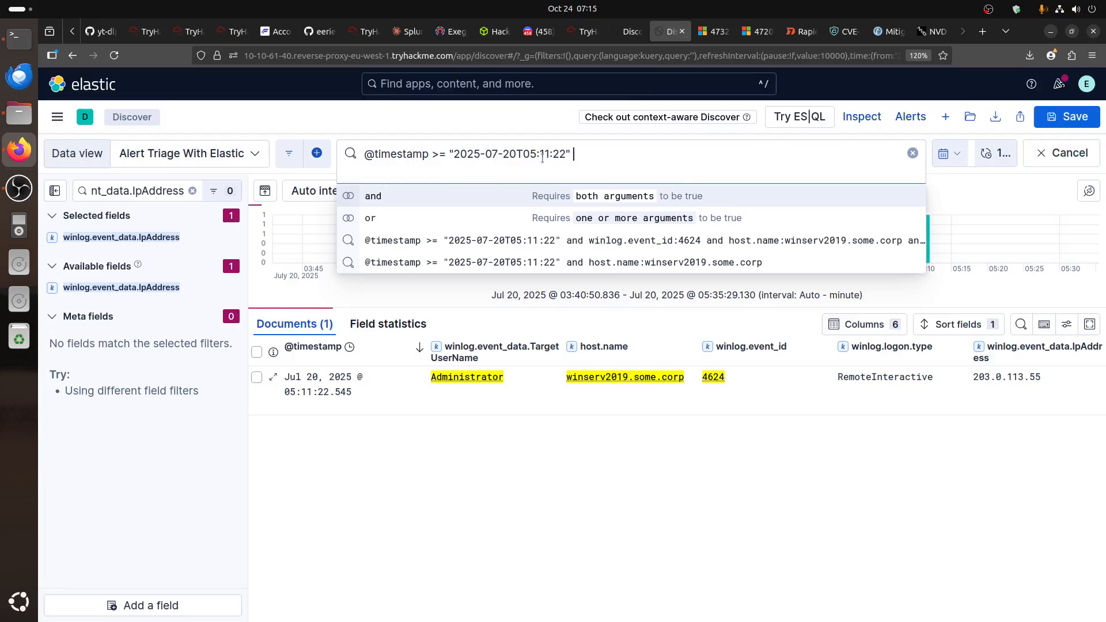
{"action": "left_click_drag", "start_coordinate": [580, 153], "coordinate": [315, 148]}
{"action": "key", "text": "ctrl+v"}
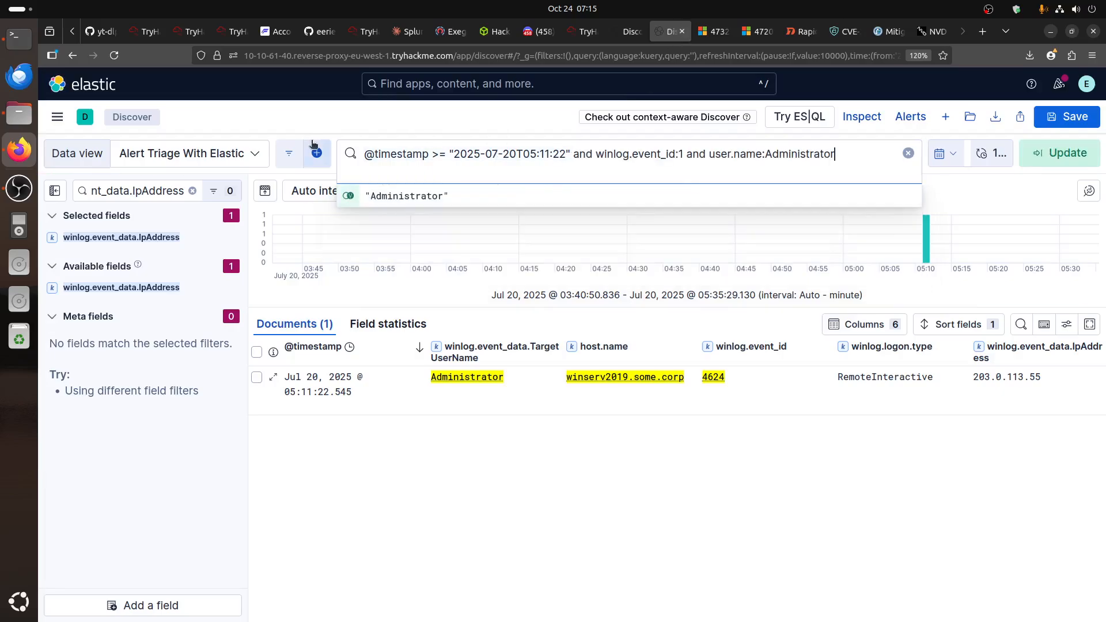
{"action": "key", "text": "Return"}
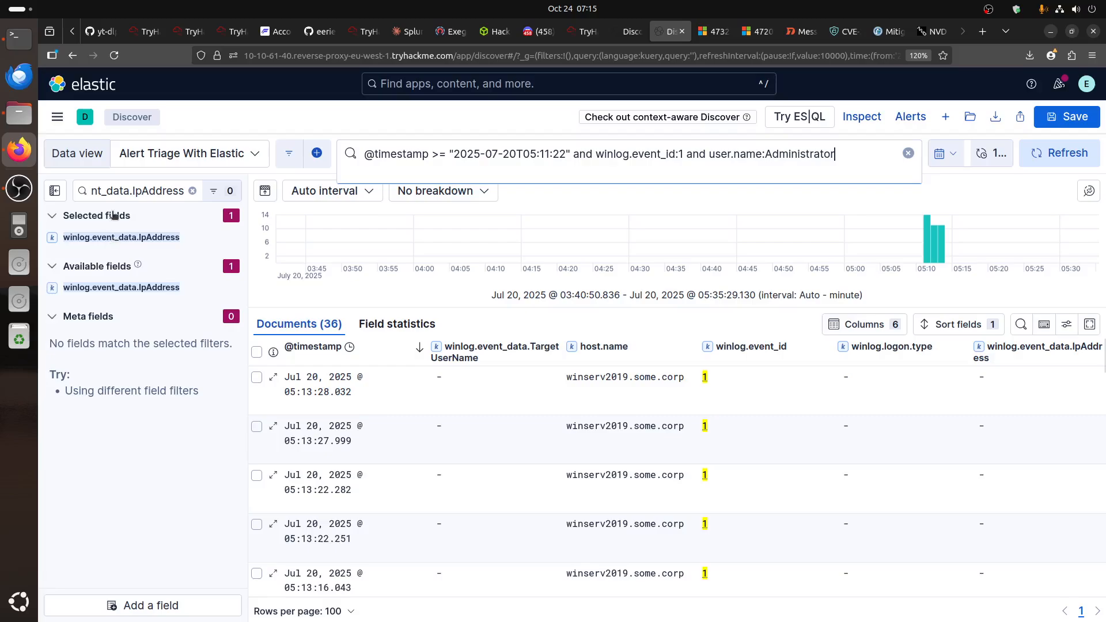
- Clear the field name search and remove the winlog.logon.type column from the table
{"action": "left_click", "coordinate": [193, 191]}
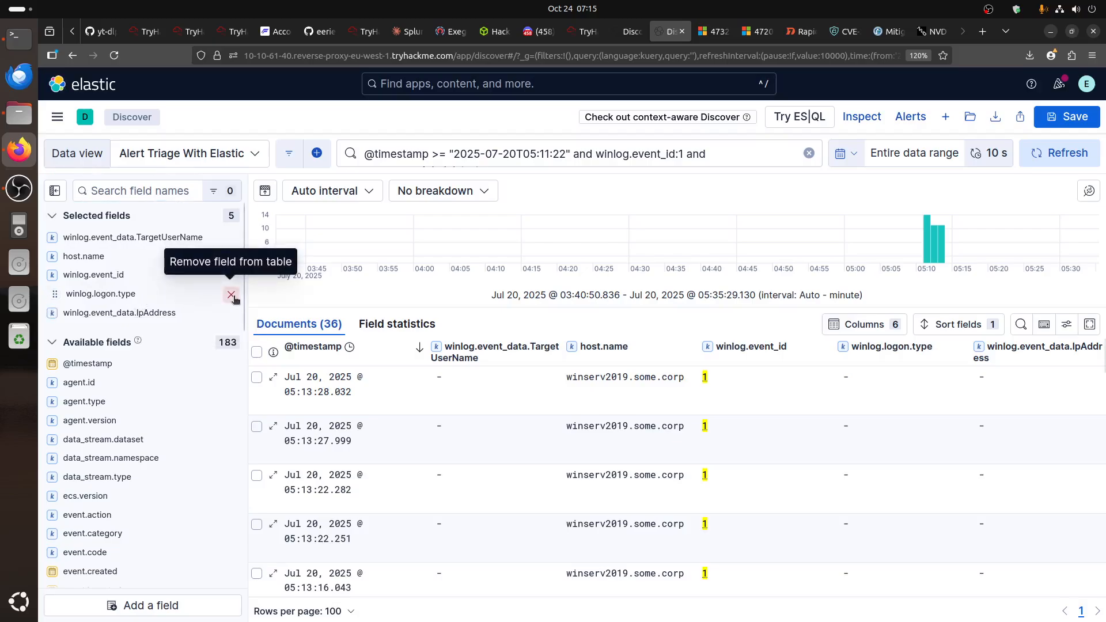
{"action": "left_click", "coordinate": [231, 295]}
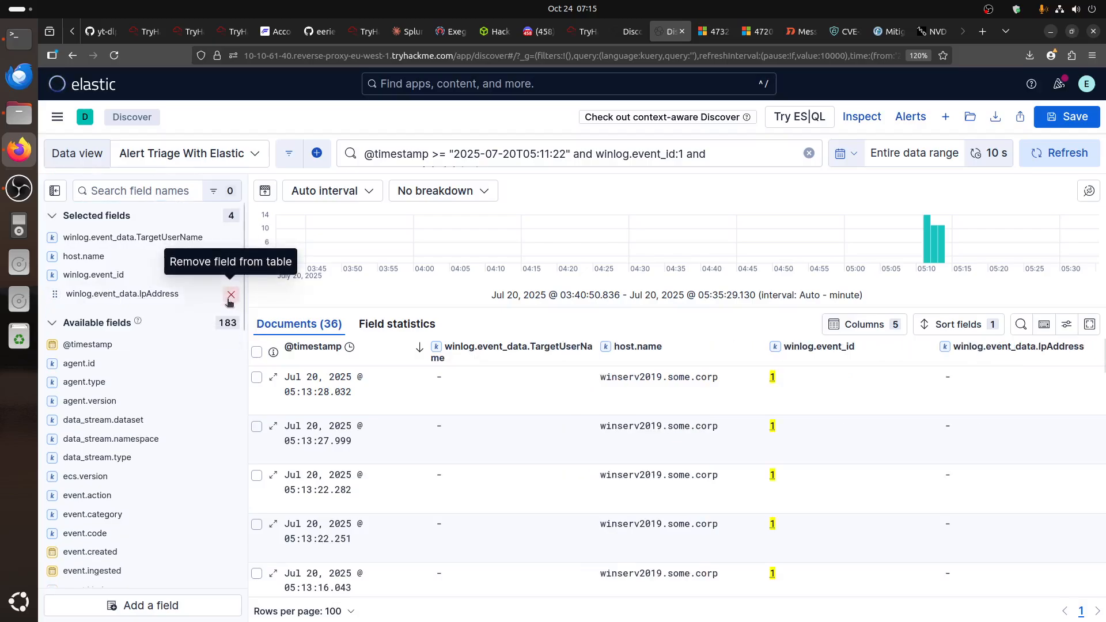
- Remove the winlog.event_data.IpAddress, winlog.event_id and winlog.event_data.TargetUserName columns from the documents table
{"action": "left_click", "coordinate": [231, 295]}
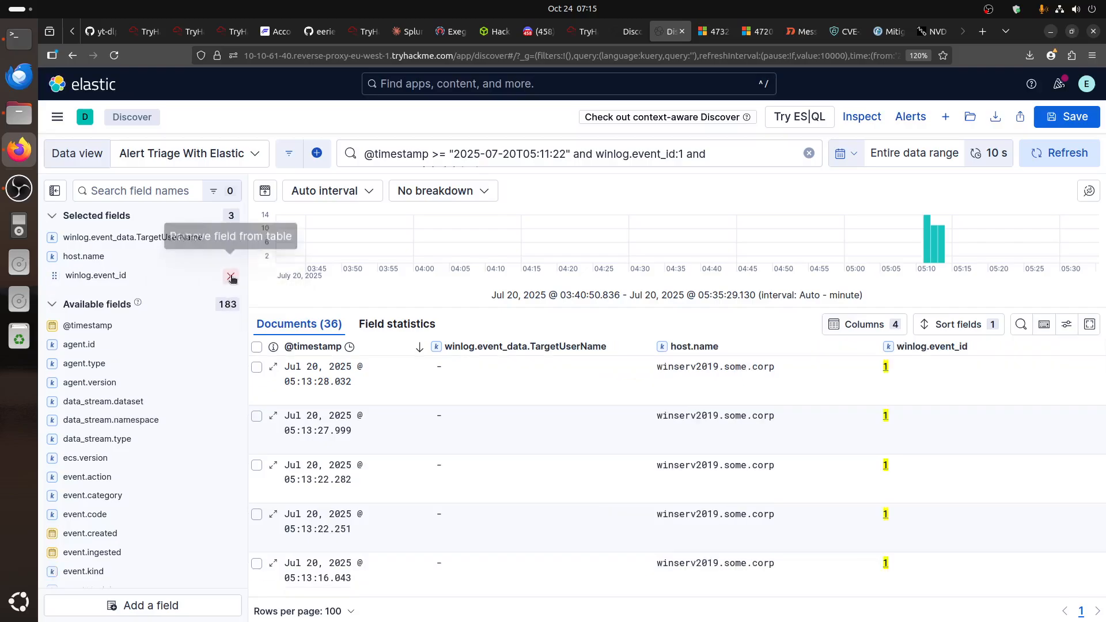
{"action": "left_click", "coordinate": [230, 275]}
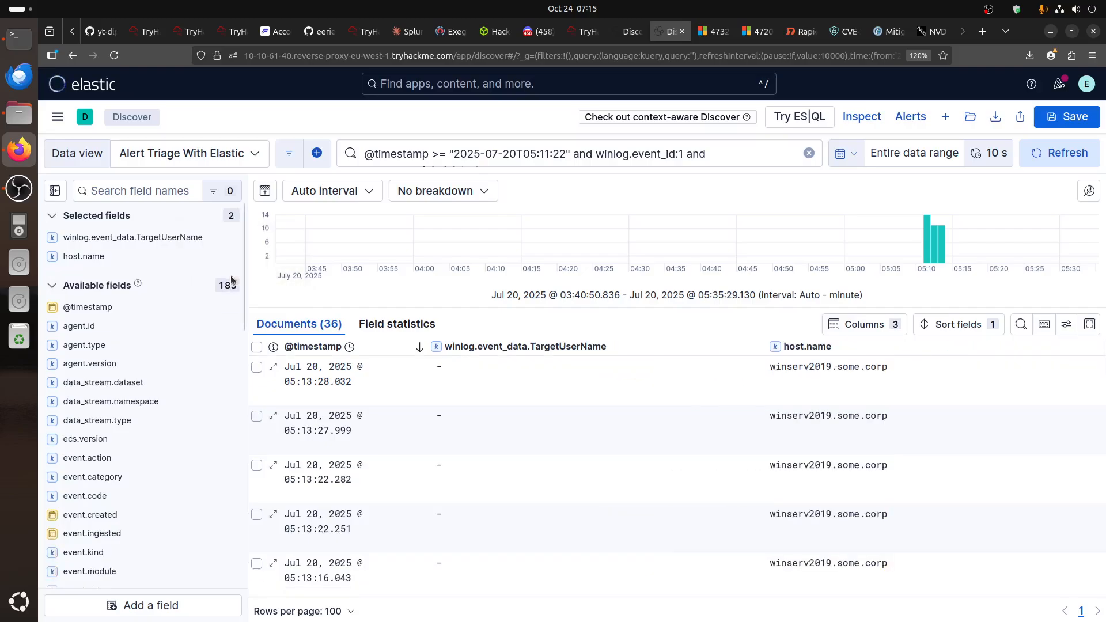
{"action": "left_click", "coordinate": [230, 237]}
{"action": "mouse_move", "coordinate": [395, 472]}
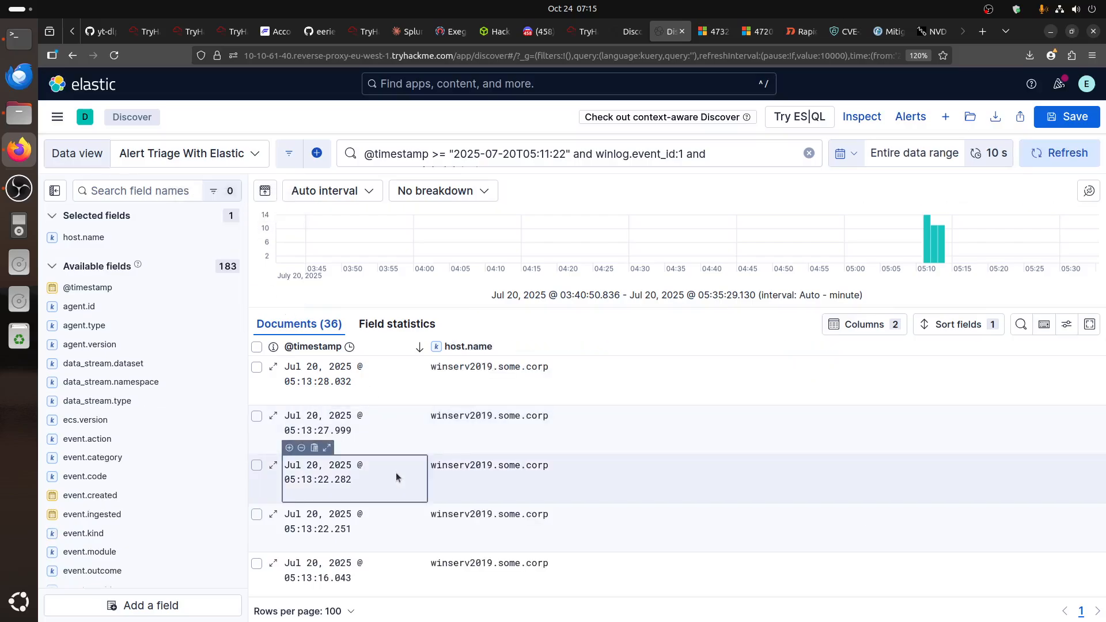
{"action": "left_click", "coordinate": [112, 185]}
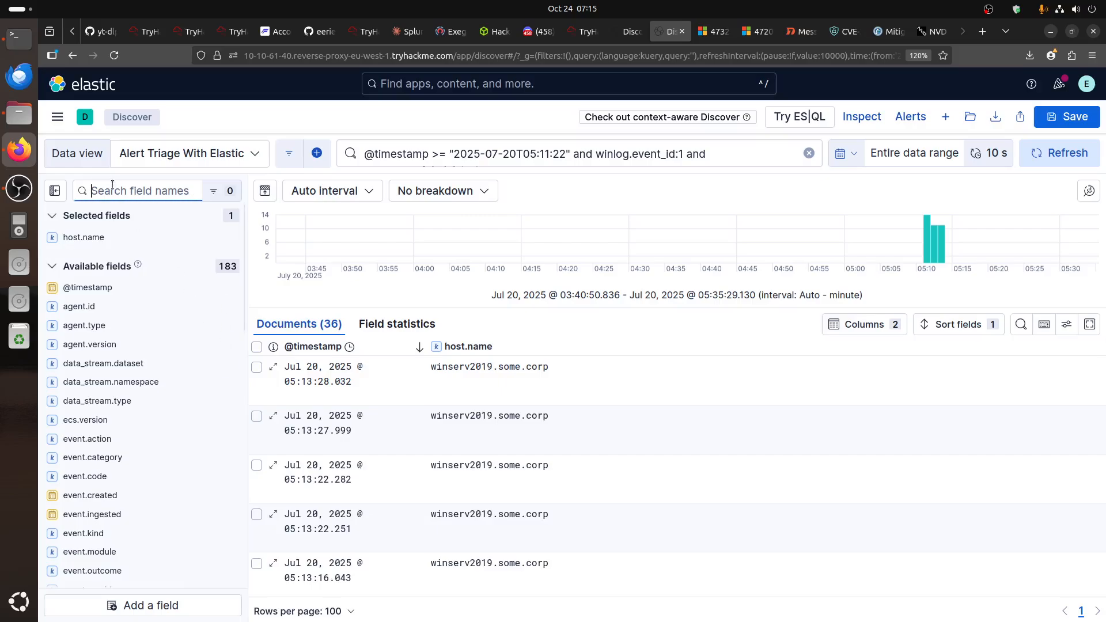
{"action": "type", "text": "process"}
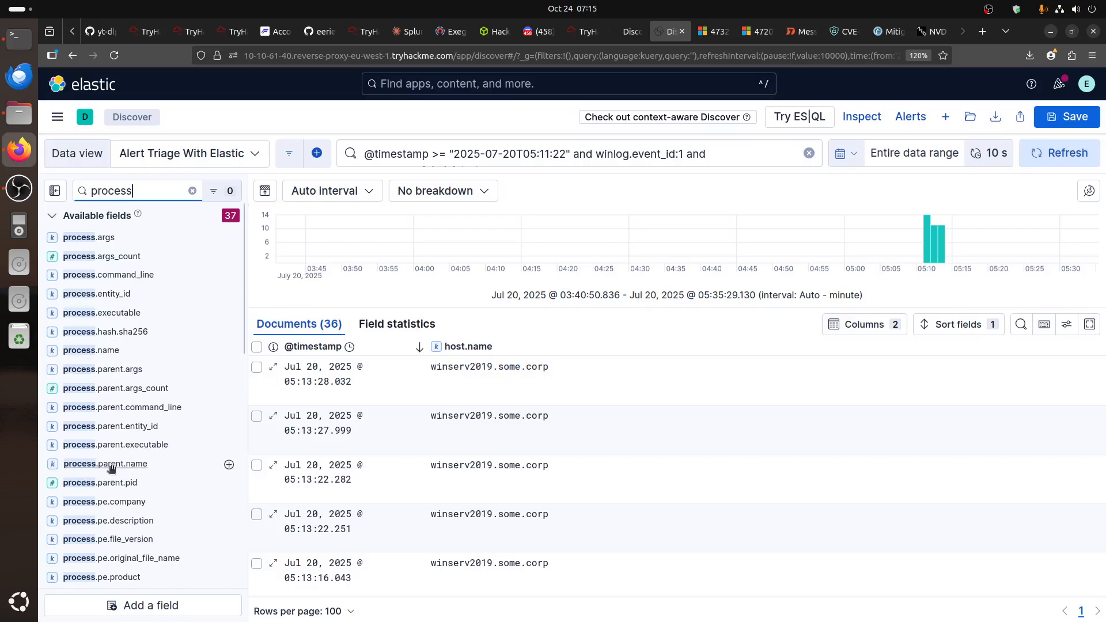
{"action": "left_click", "coordinate": [231, 465]}
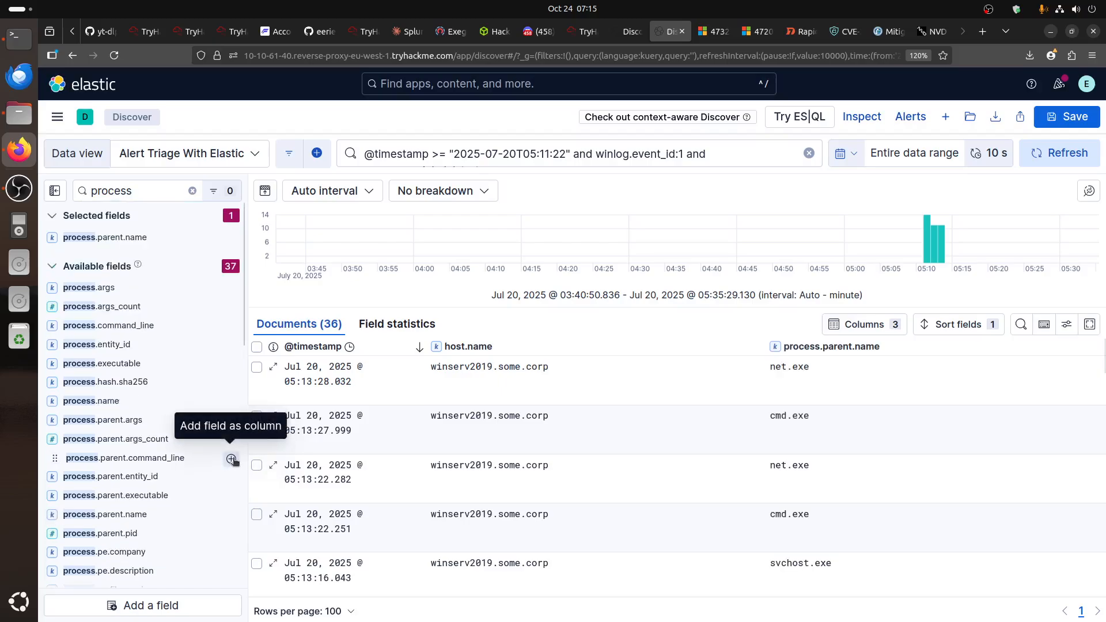
{"action": "left_click", "coordinate": [232, 459]}
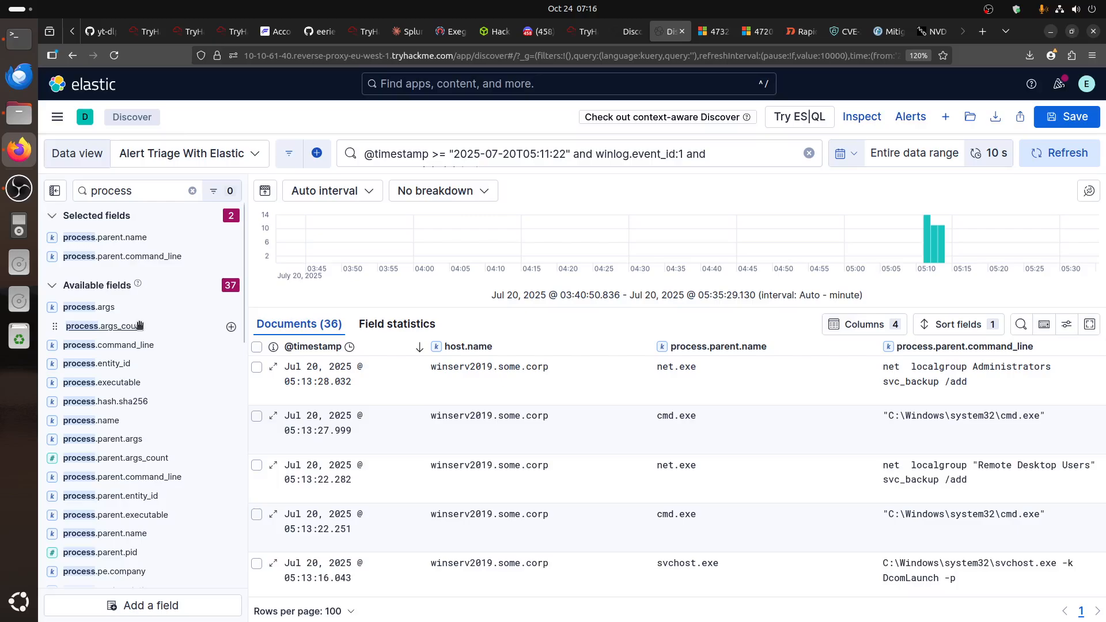
{"action": "left_click", "coordinate": [230, 422]}
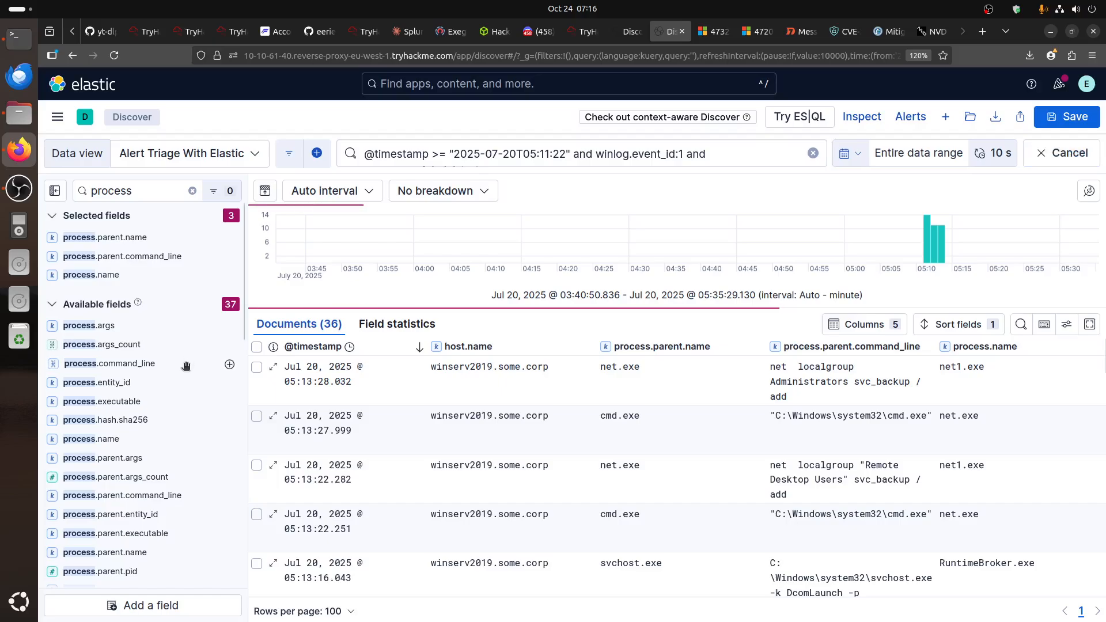
{"action": "left_click", "coordinate": [230, 366]}
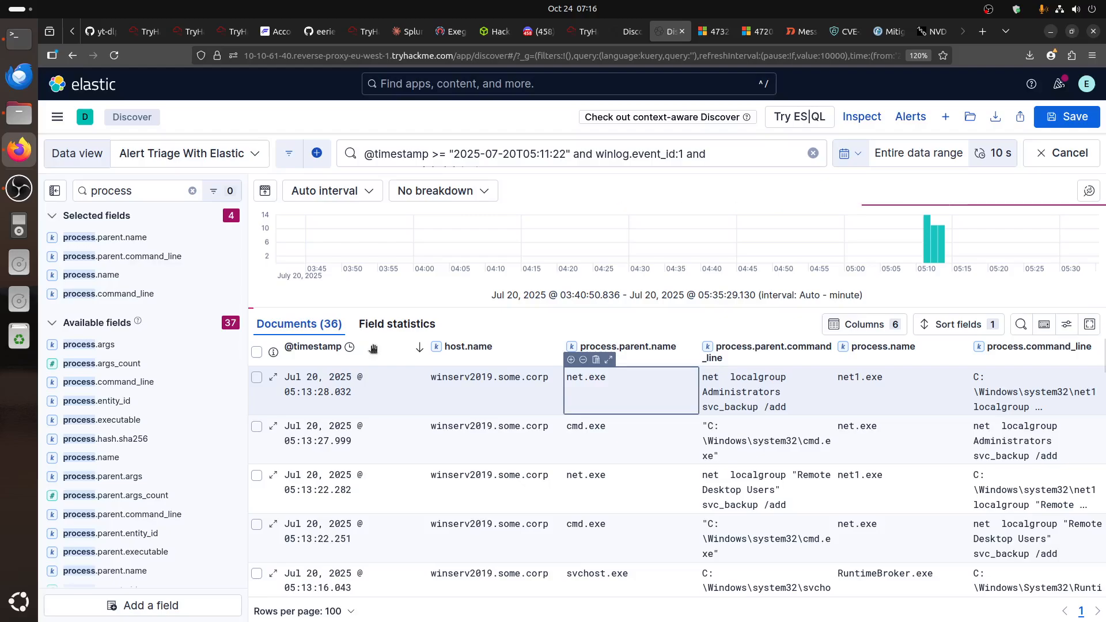
{"action": "left_click", "coordinate": [417, 347]}
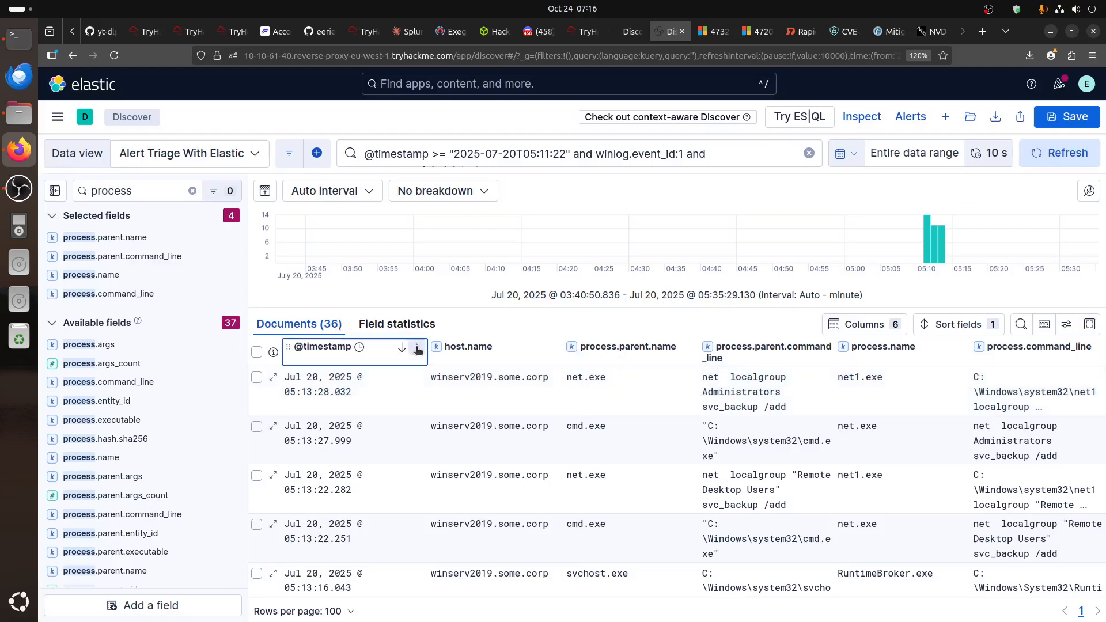
{"action": "left_click", "coordinate": [374, 372]}
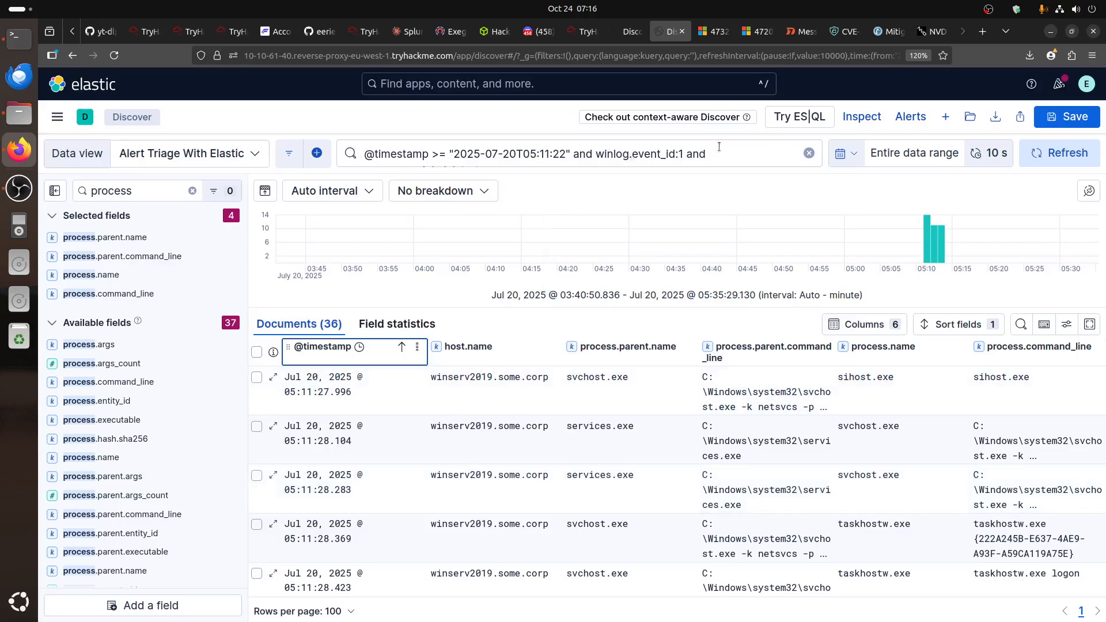
- Check the TryHackMe room instructions for the fields recommended for the Sysmon process creation table, and return to the Elastic results
{"action": "left_click", "coordinate": [631, 32]}
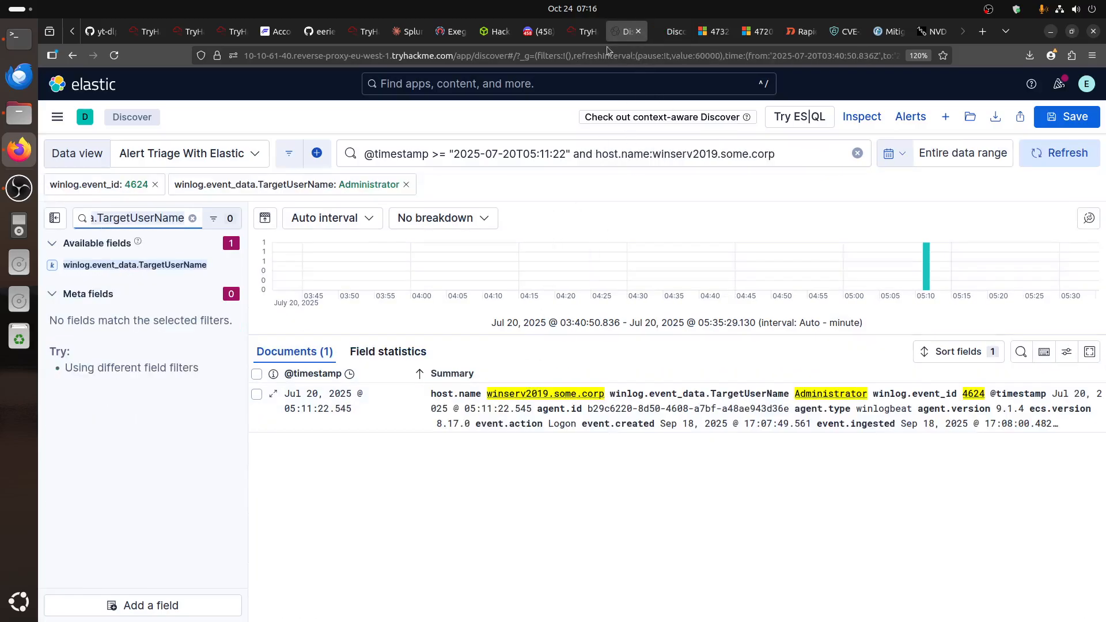
{"action": "left_click", "coordinate": [587, 35]}
{"action": "left_click", "coordinate": [464, 385]}
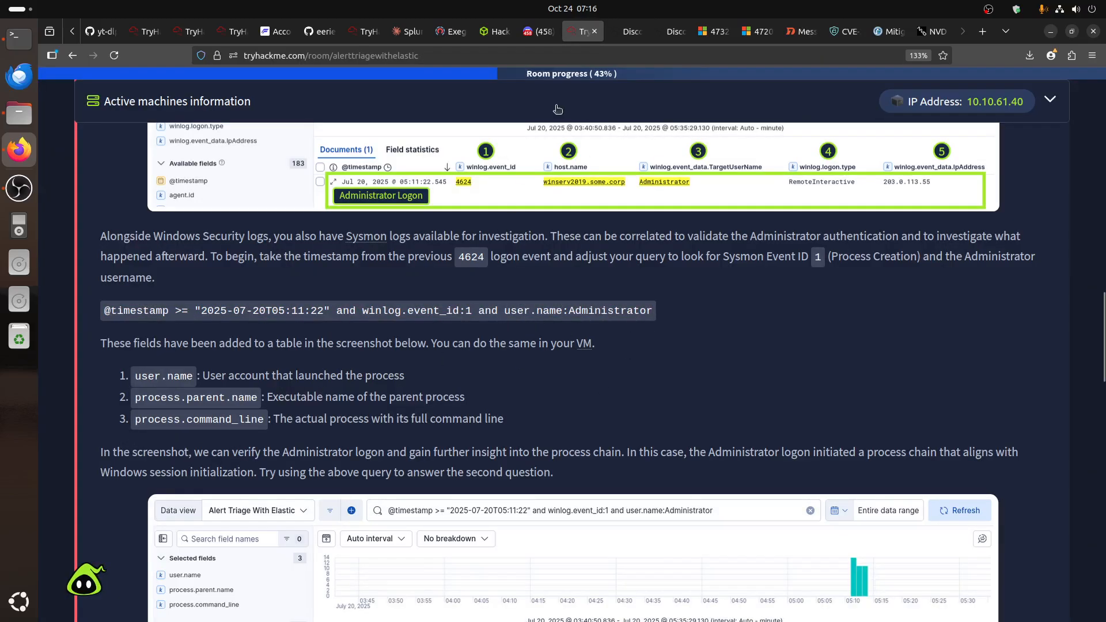
{"action": "left_click", "coordinate": [672, 35]}
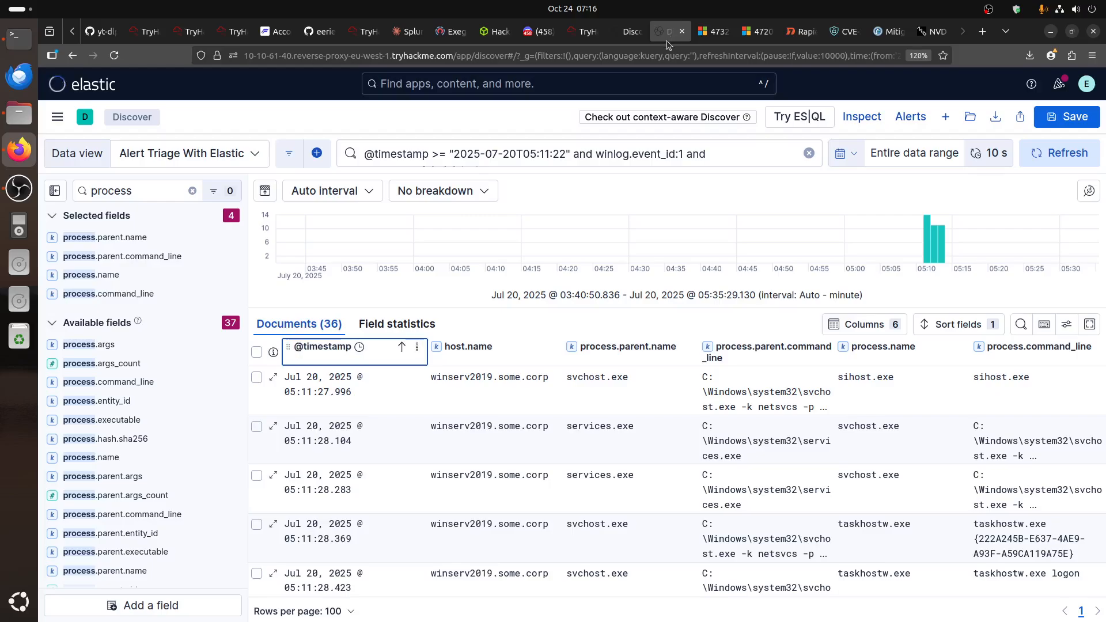
- Find the user fields and add user.name as a column in the documents table
{"action": "left_click", "coordinate": [142, 196]}
{"action": "key", "text": "ctrl+a"}
{"action": "type", "text": "us"}
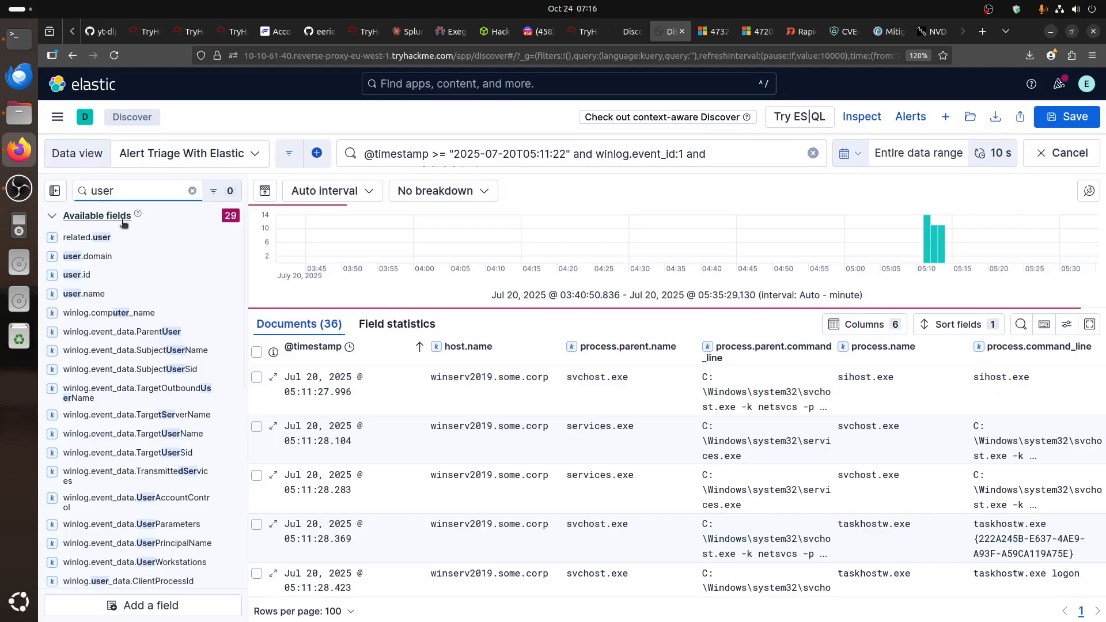
{"action": "left_click", "coordinate": [637, 32]}
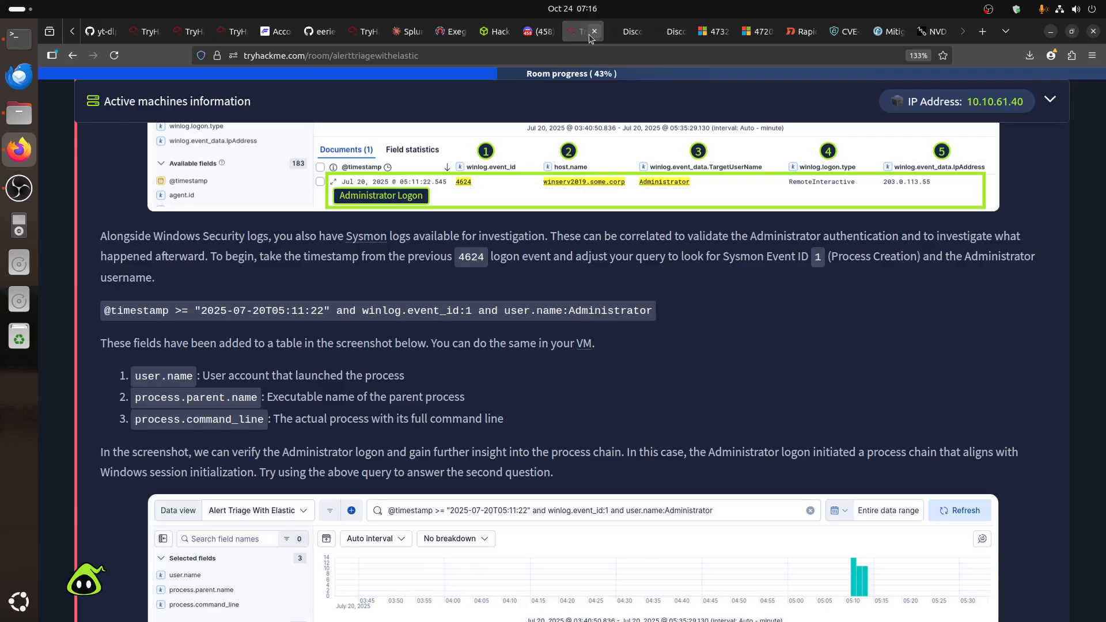
{"action": "left_click", "coordinate": [585, 32]}
{"action": "left_click", "coordinate": [660, 38]}
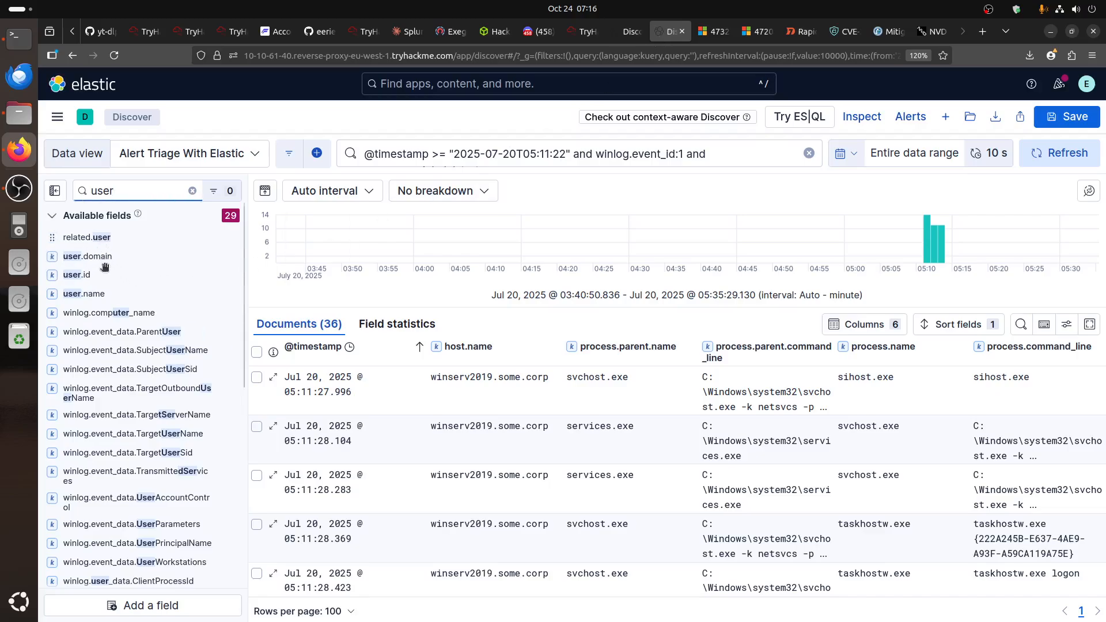
{"action": "left_click", "coordinate": [231, 294]}
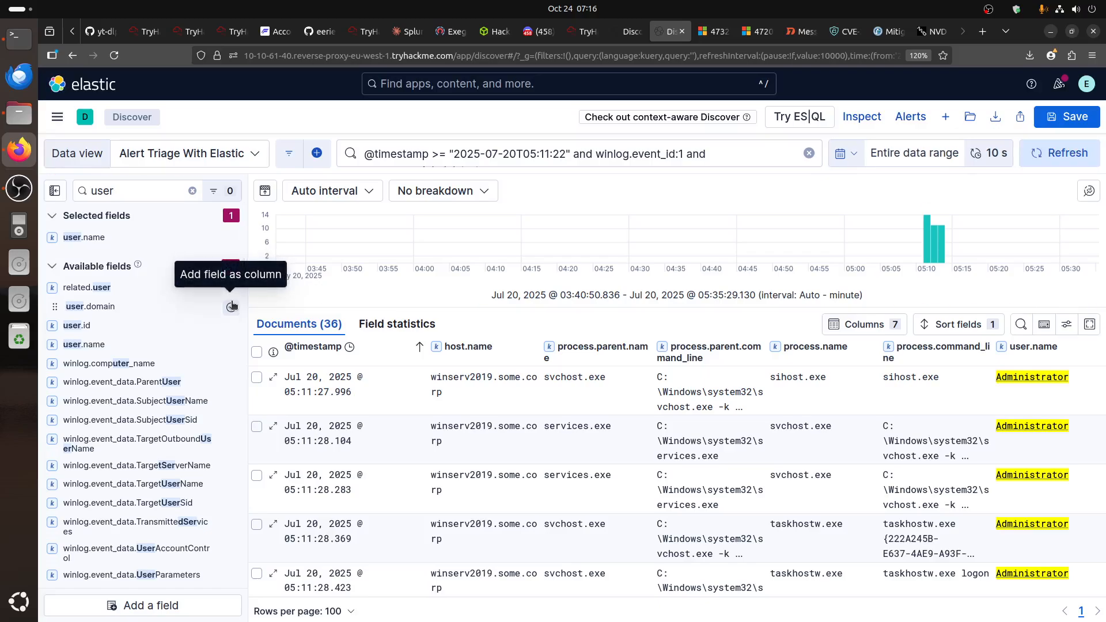
- Examine the Administrator's process creation events in chronological order, comparing parent processes, child processes and their command lines
{"action": "scroll", "coordinate": [826, 482], "scroll_direction": "down", "scroll_amount": 10}
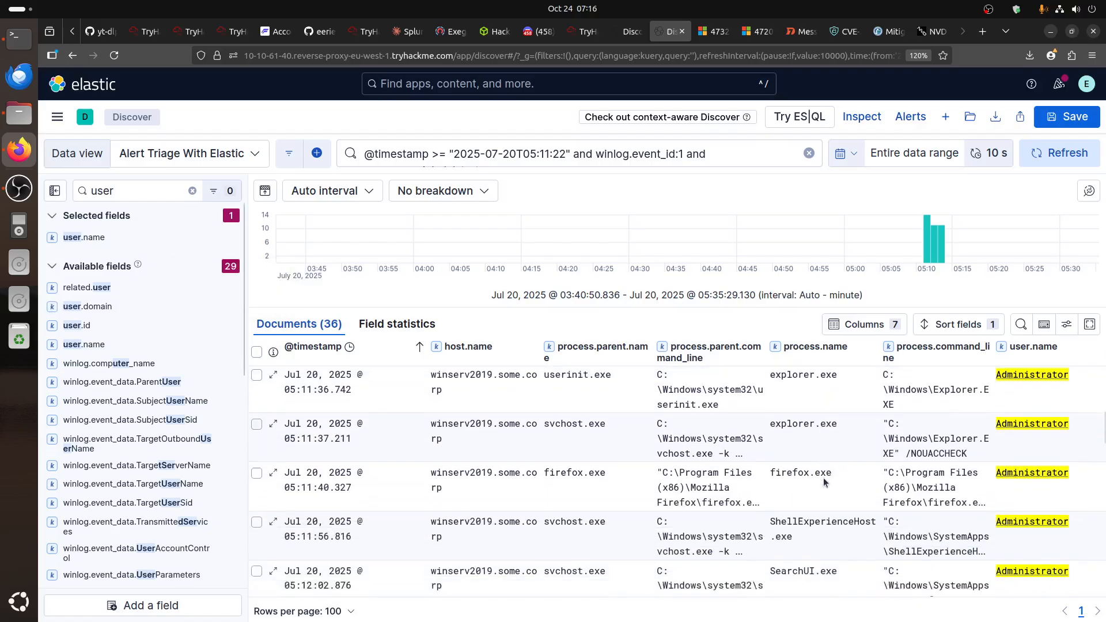
{"action": "scroll", "coordinate": [827, 482], "scroll_direction": "up", "scroll_amount": 10}
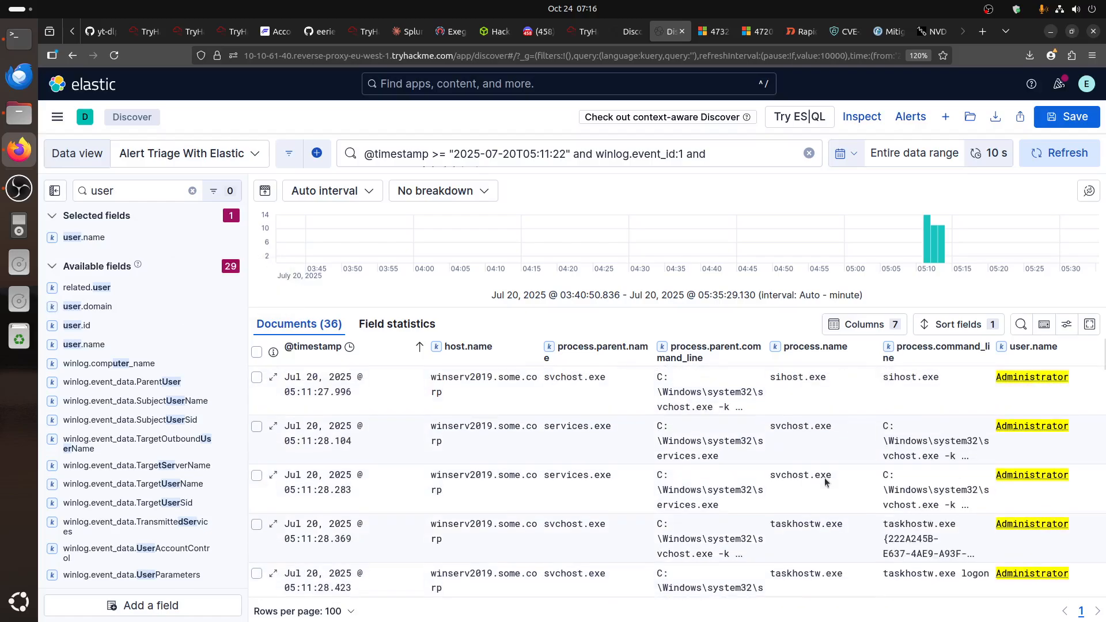
{"action": "left_click", "coordinate": [585, 399]}
{"action": "left_click", "coordinate": [669, 398]}
{"action": "left_click", "coordinate": [814, 396]}
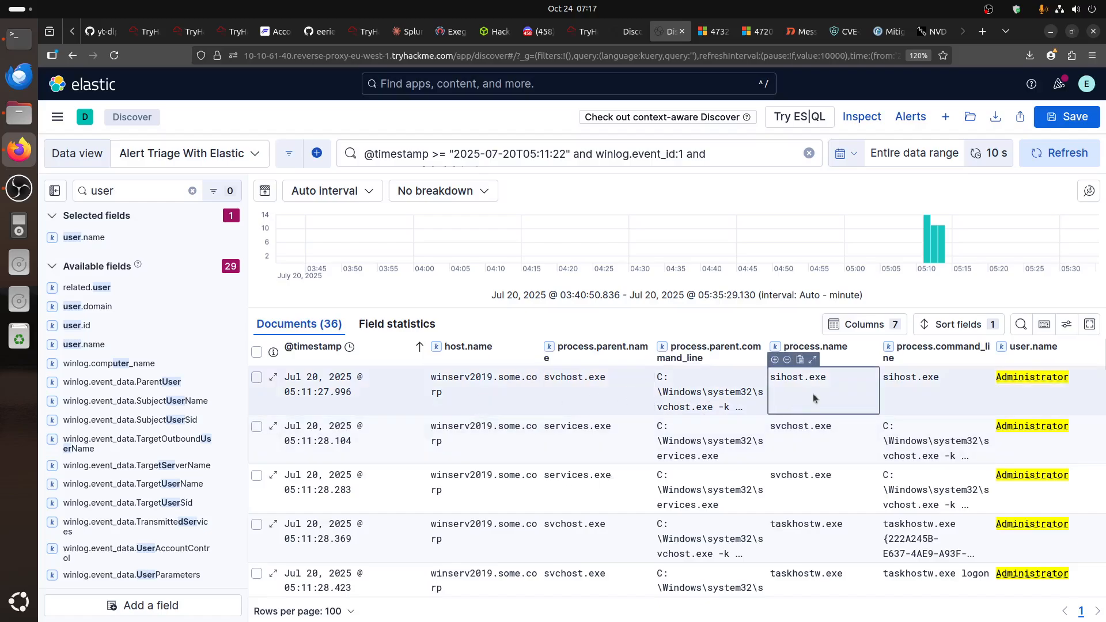
{"action": "left_click", "coordinate": [820, 437]}
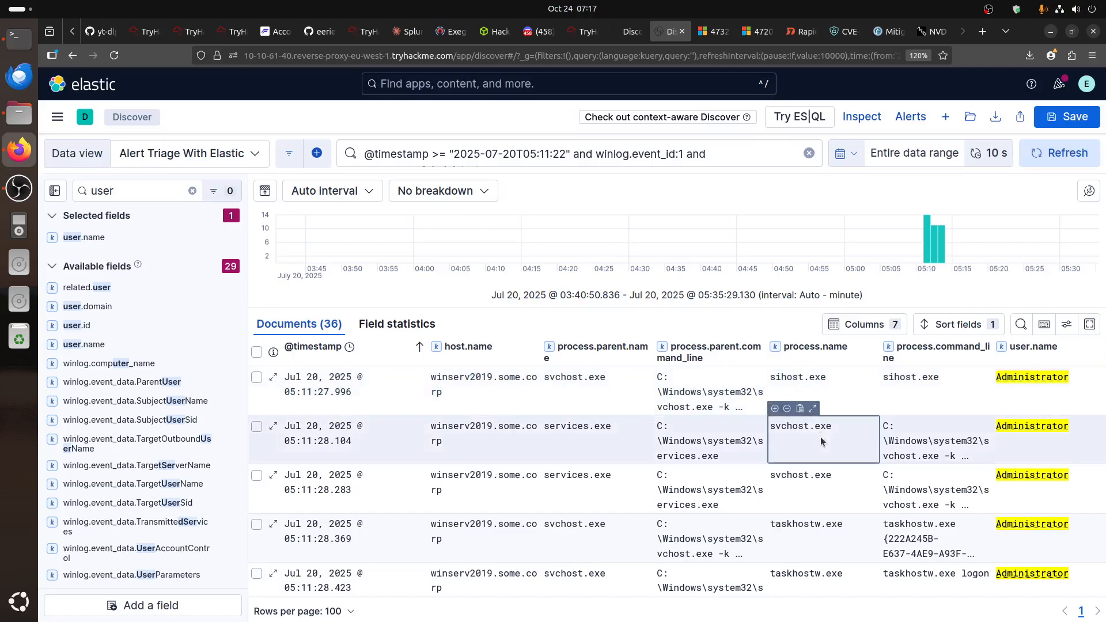
{"action": "left_click", "coordinate": [875, 381]}
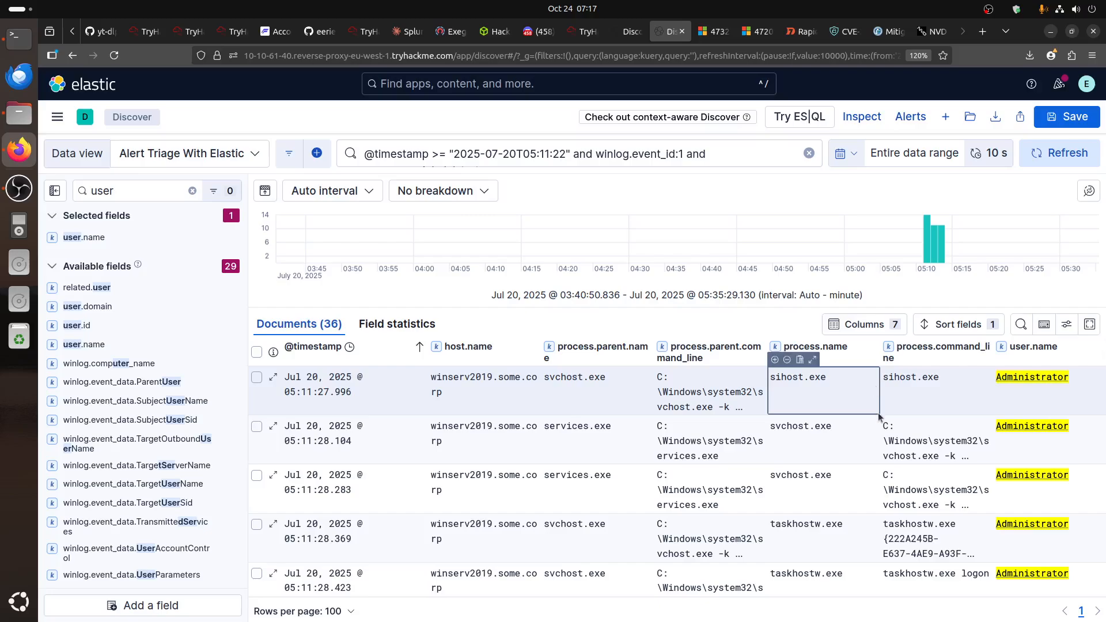
{"action": "left_click", "coordinate": [571, 441]}
{"action": "scroll", "coordinate": [568, 449], "scroll_direction": "down", "scroll_amount": 5}
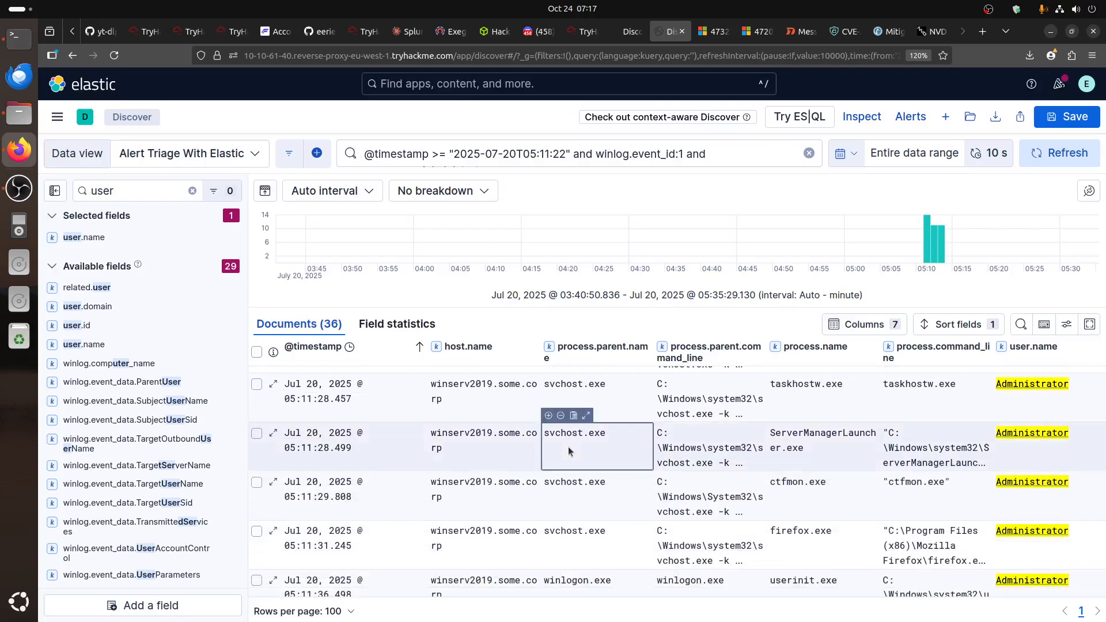
{"action": "scroll", "coordinate": [568, 447], "scroll_direction": "down", "scroll_amount": 3}
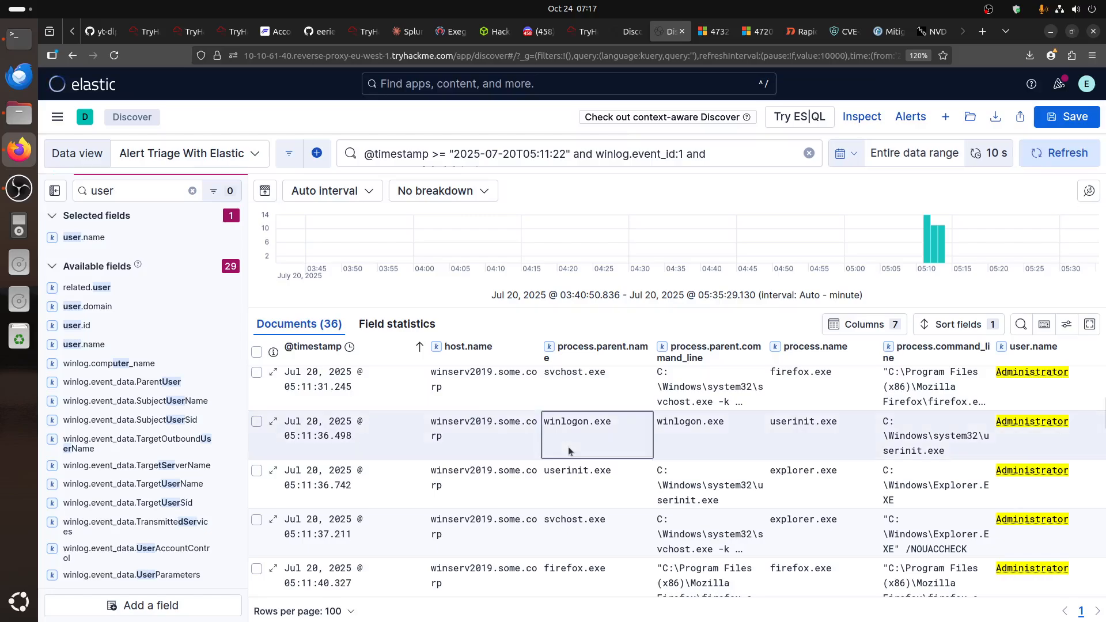
{"action": "scroll", "coordinate": [569, 450], "scroll_direction": "down", "scroll_amount": 2}
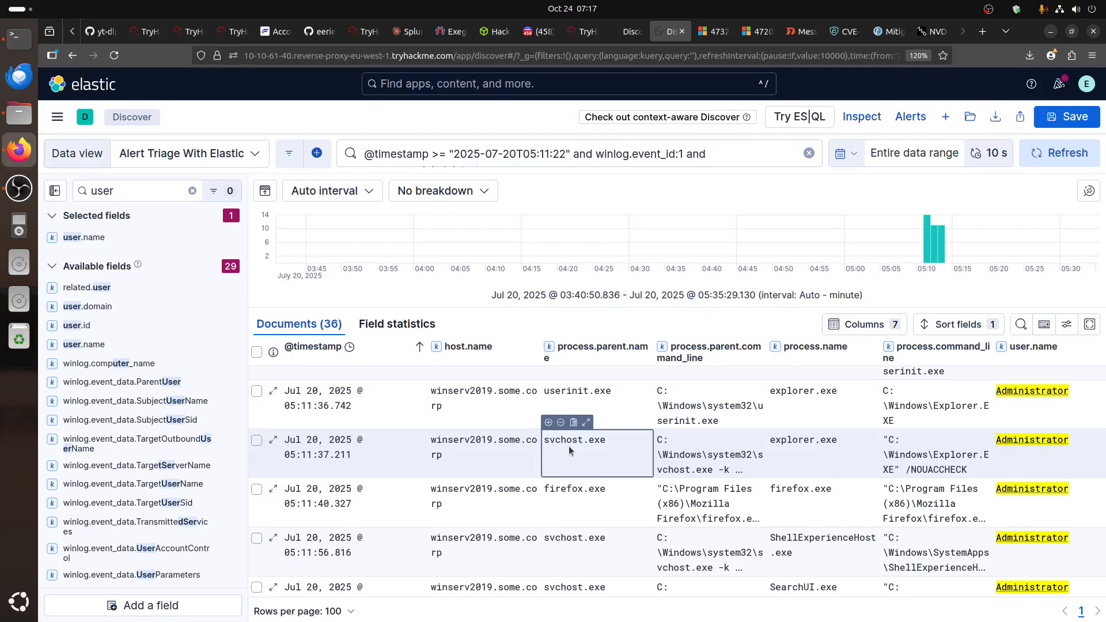
{"action": "scroll", "coordinate": [569, 446], "scroll_direction": "down", "scroll_amount": 7}
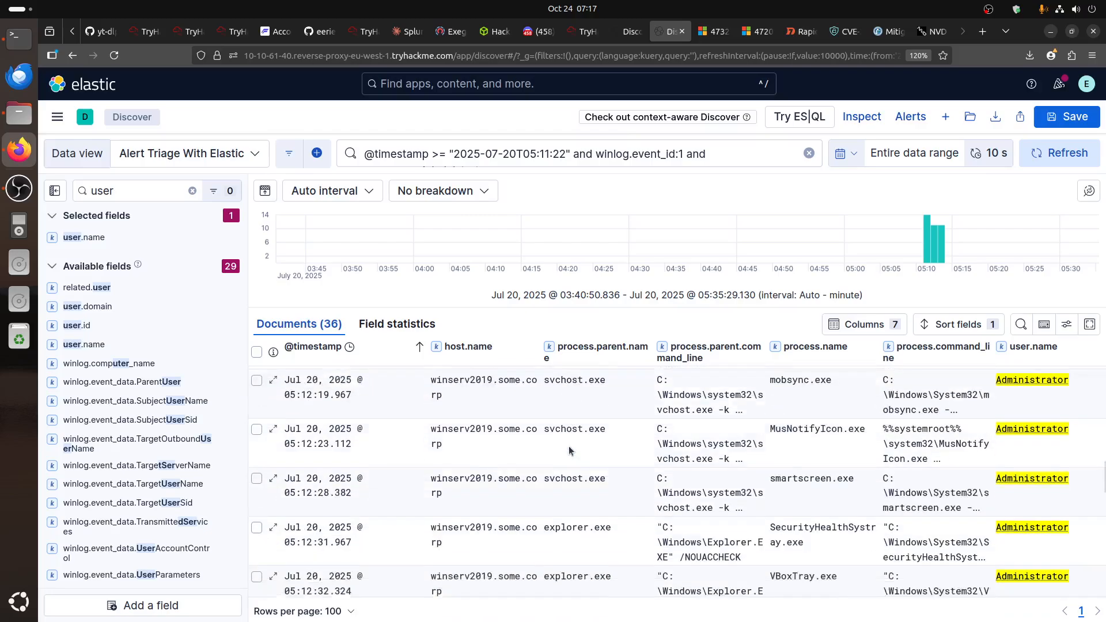
{"action": "scroll", "coordinate": [568, 446], "scroll_direction": "down", "scroll_amount": 6}
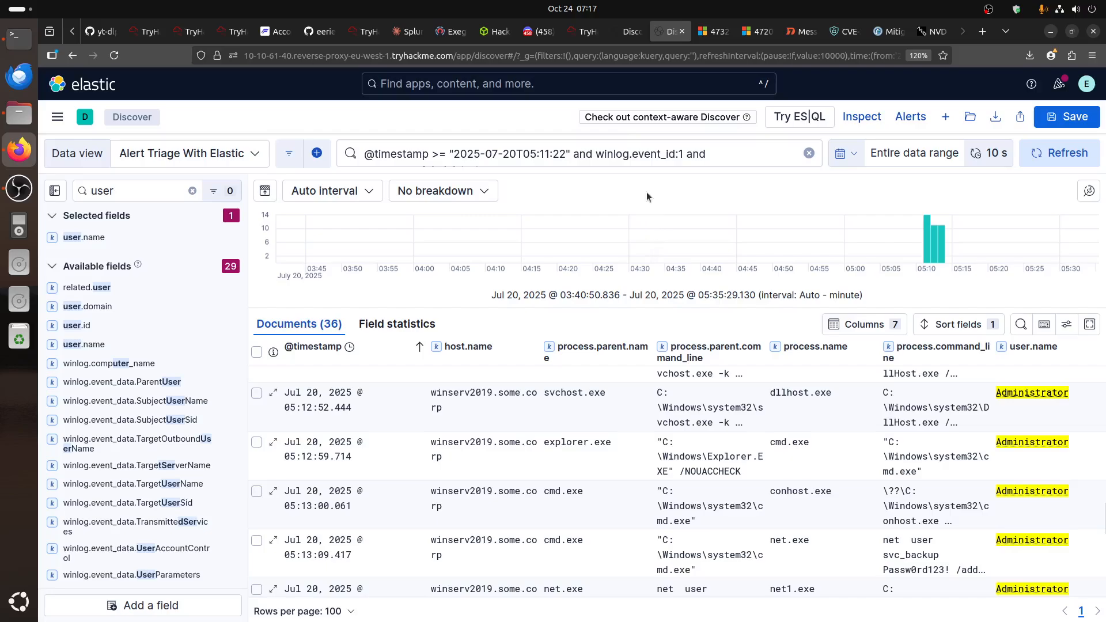
- Switch to the TryHackMe room and read on through the New User Account Created alert and its suggested query
{"action": "left_click", "coordinate": [634, 30]}
{"action": "left_click", "coordinate": [584, 31]}
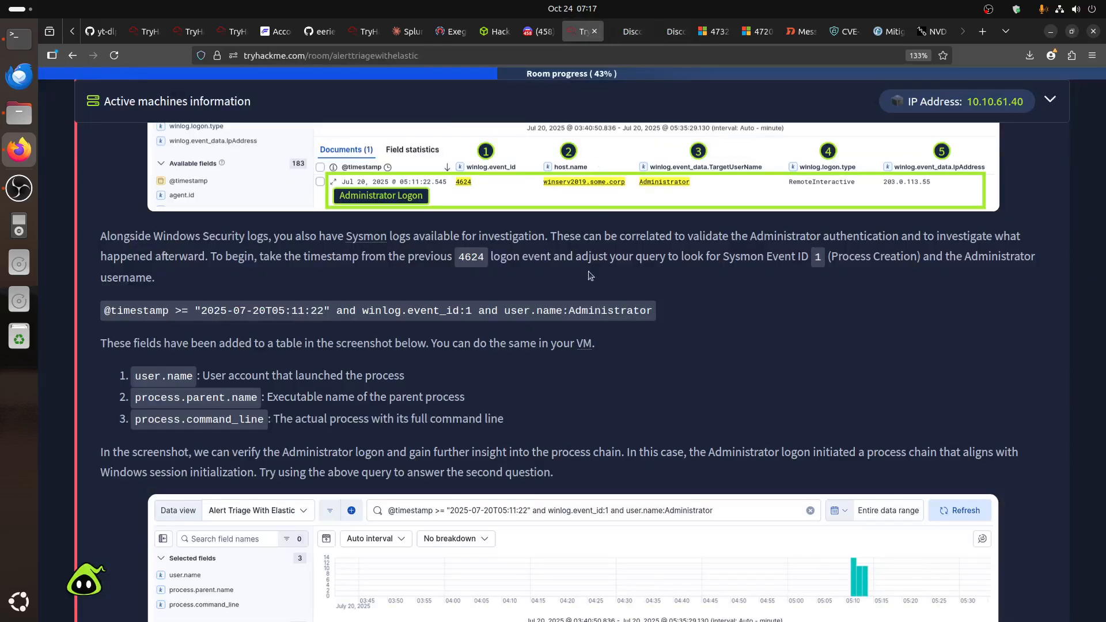
{"action": "scroll", "coordinate": [567, 444], "scroll_direction": "down", "scroll_amount": 5}
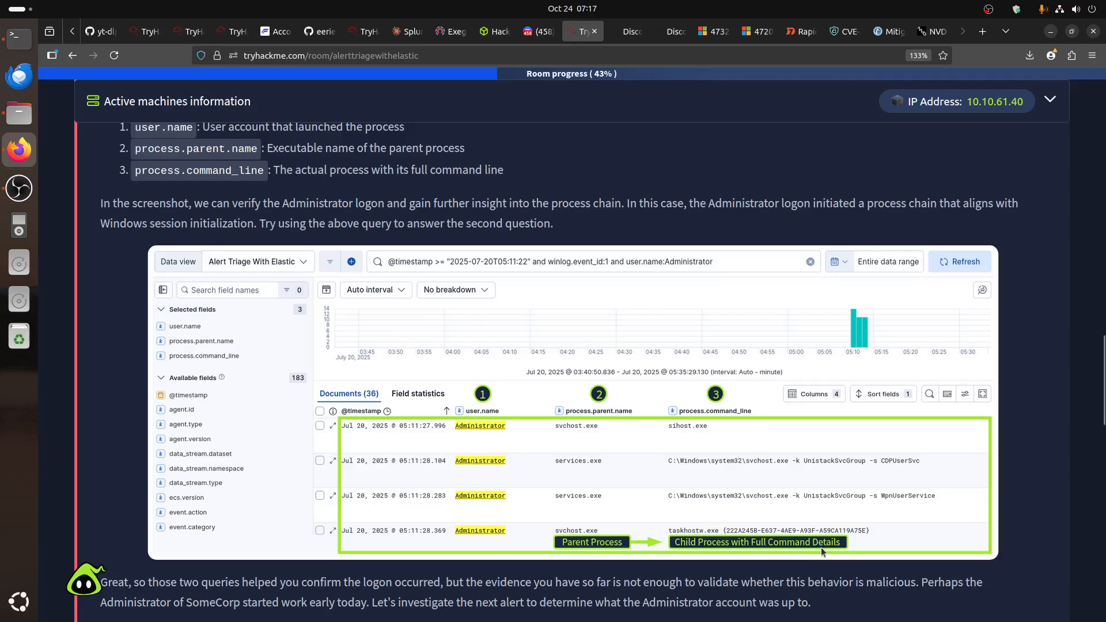
{"action": "scroll", "coordinate": [822, 548], "scroll_direction": "down", "scroll_amount": 1}
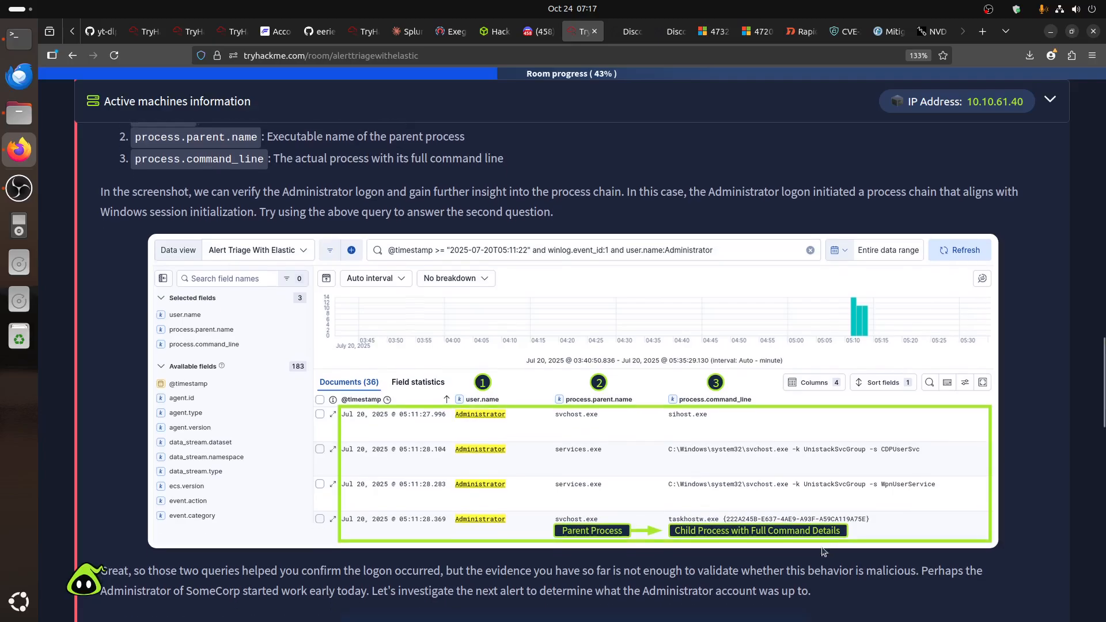
{"action": "scroll", "coordinate": [821, 545], "scroll_direction": "down", "scroll_amount": 2}
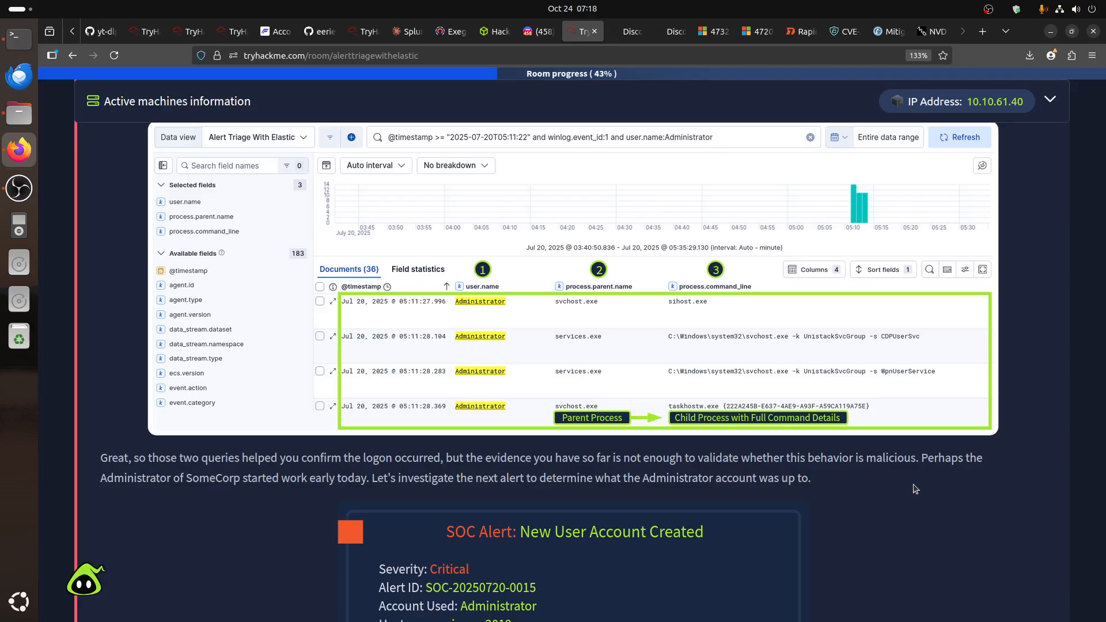
{"action": "scroll", "coordinate": [916, 489], "scroll_direction": "down", "scroll_amount": 5}
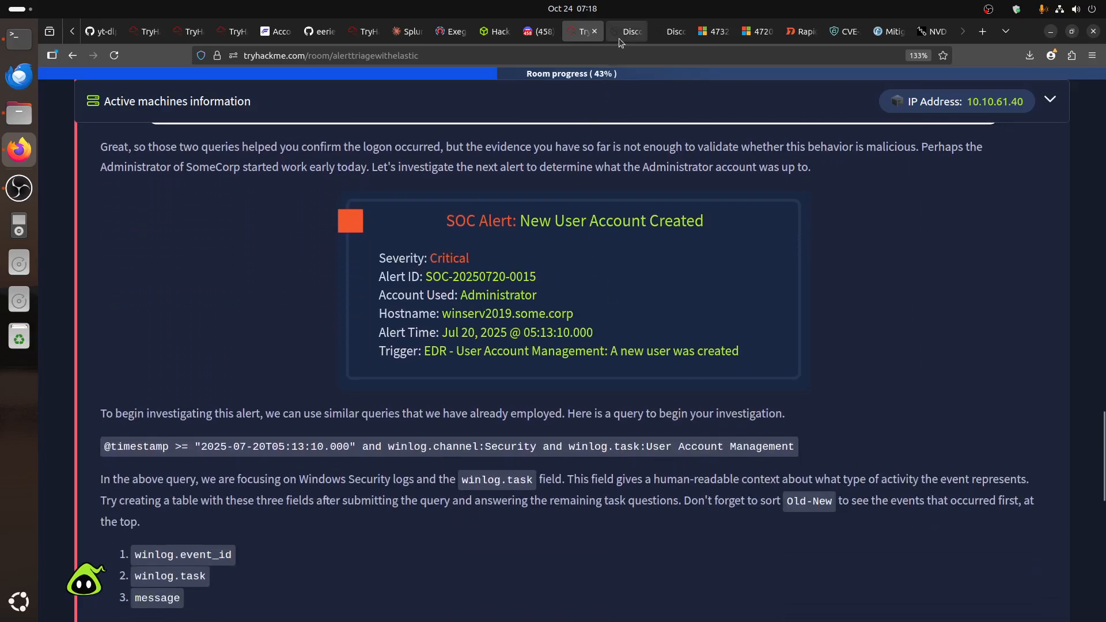
- Return to the Elastic process creation results and examine the command lines logged around the alert time of 05:13:10
{"action": "left_click", "coordinate": [627, 31]}
{"action": "left_click", "coordinate": [668, 31]}
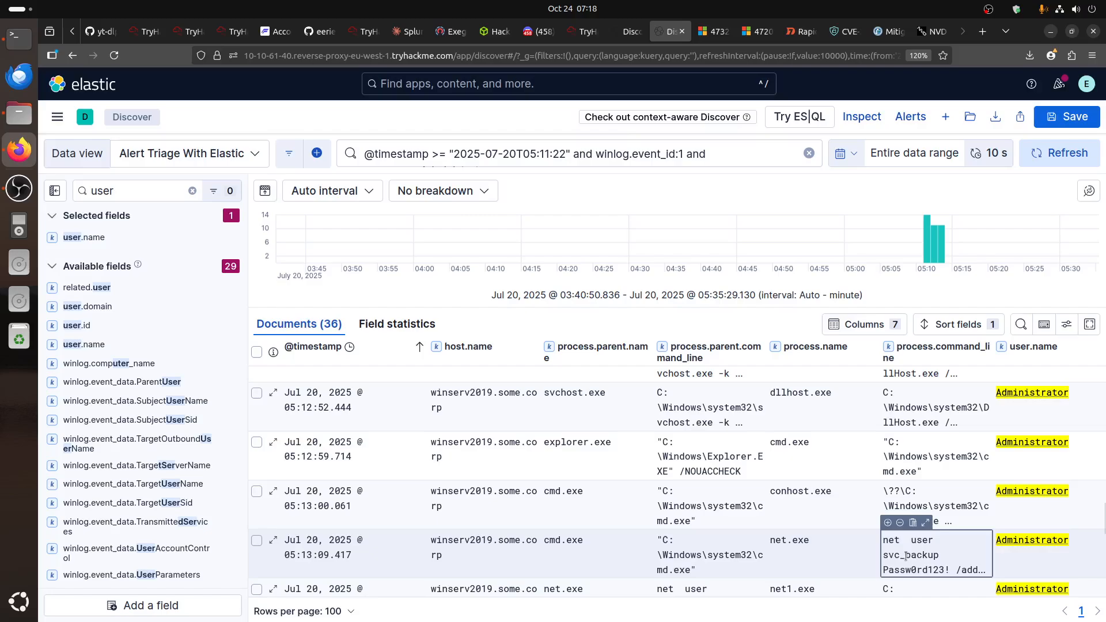
{"action": "scroll", "coordinate": [637, 549], "scroll_direction": "down", "scroll_amount": 2}
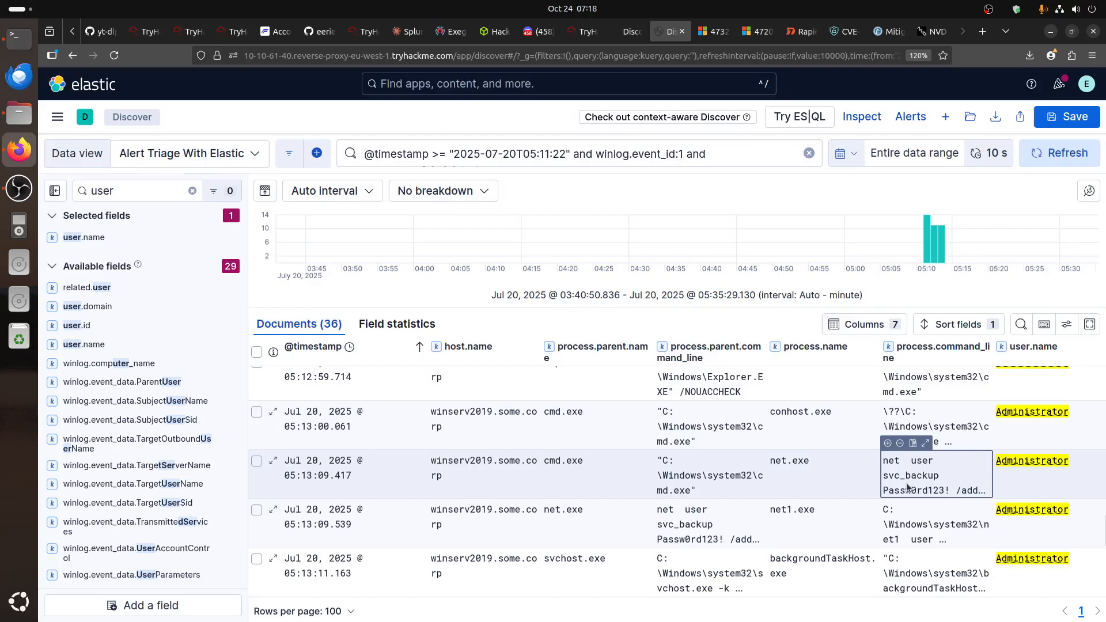
- Examine the net localgroup commands logged after the svc_backup account creation, comparing parent and child processes
{"action": "scroll", "coordinate": [908, 487], "scroll_direction": "down", "scroll_amount": 3}
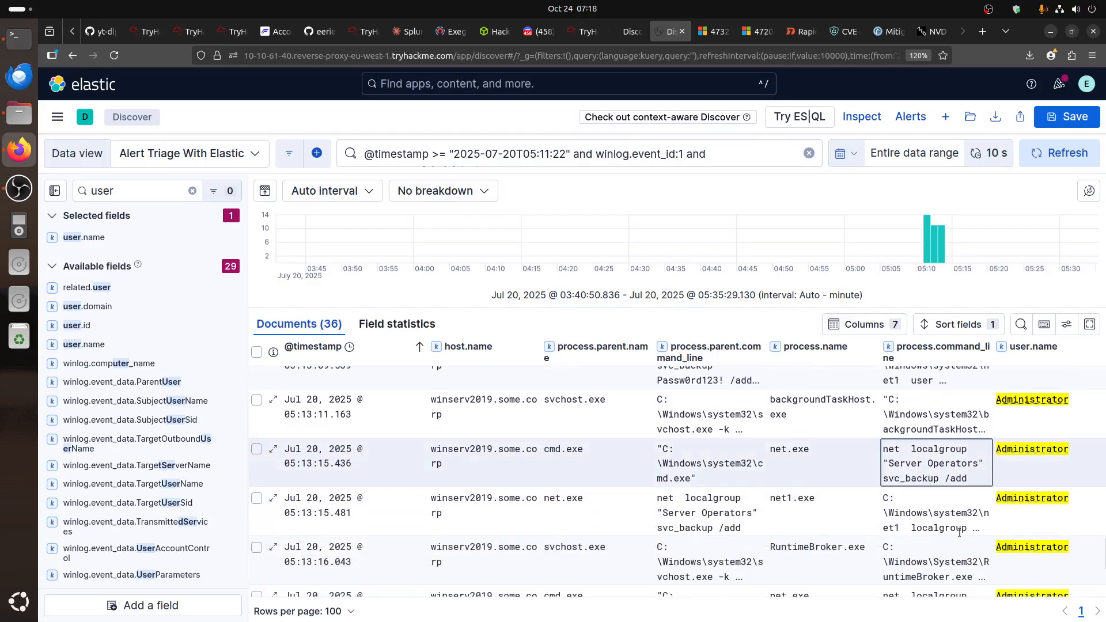
{"action": "mouse_move", "coordinate": [741, 524]}
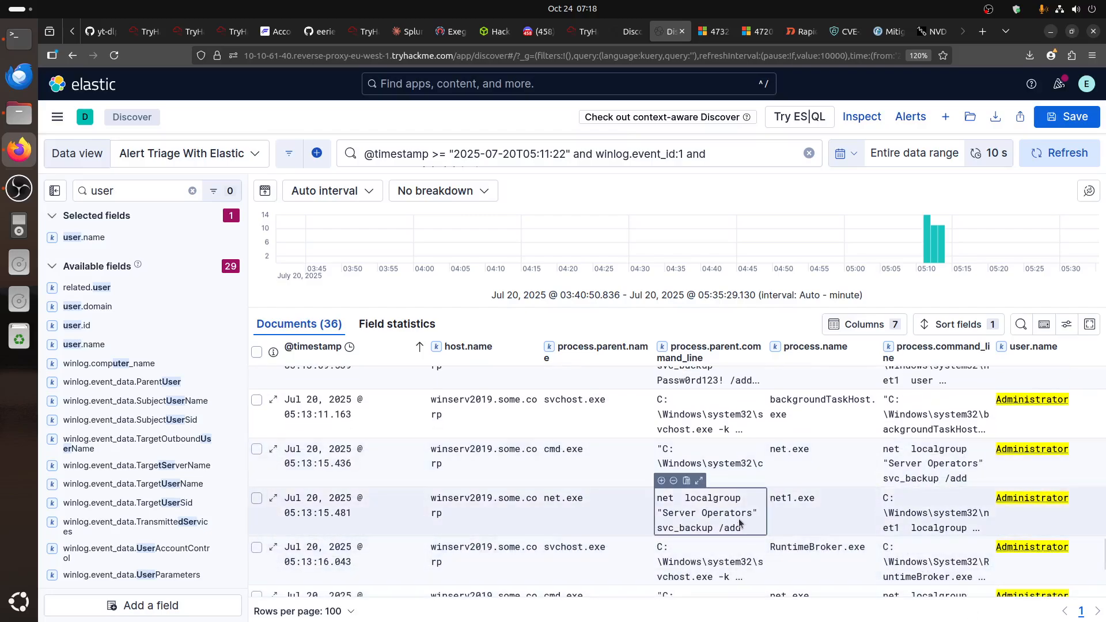
- Switch to the TryHackMe room and review the New User Account Created alert, its suggested query fields and the task questions
{"action": "left_click", "coordinate": [632, 34]}
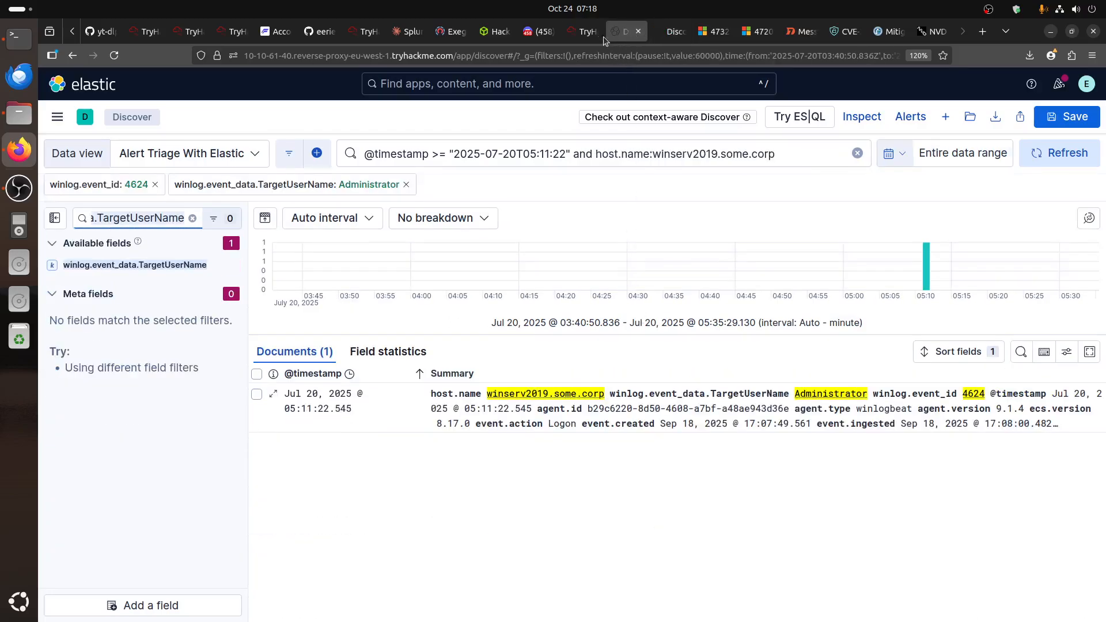
{"action": "left_click", "coordinate": [583, 31]}
{"action": "scroll", "coordinate": [634, 514], "scroll_direction": "down", "scroll_amount": 2}
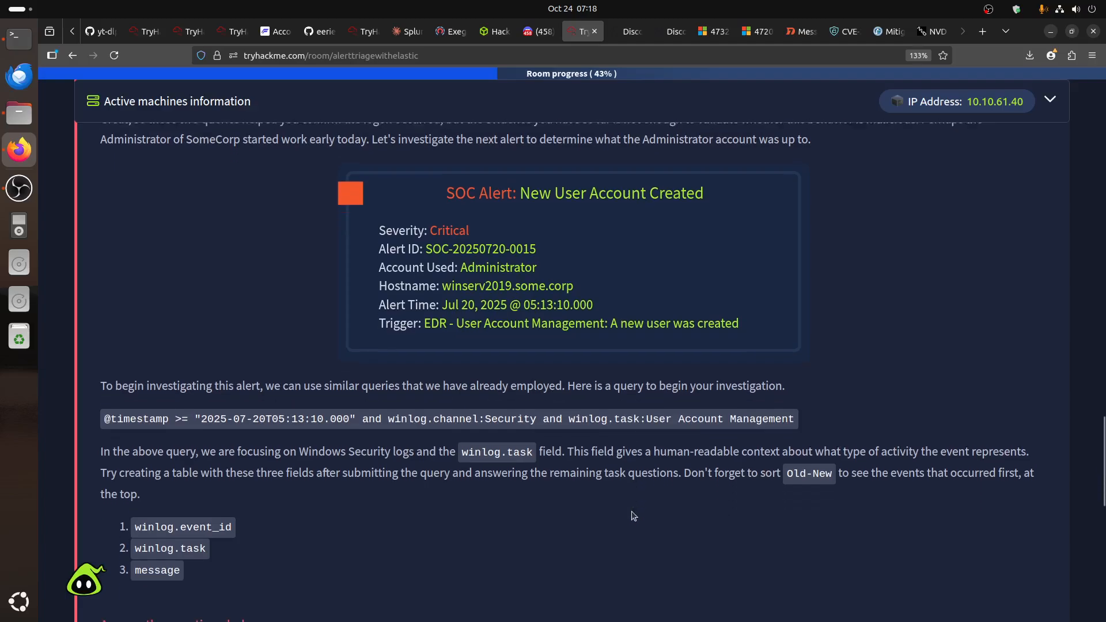
{"action": "scroll", "coordinate": [354, 364], "scroll_direction": "up", "scroll_amount": 2}
{"action": "left_click", "coordinate": [355, 365]}
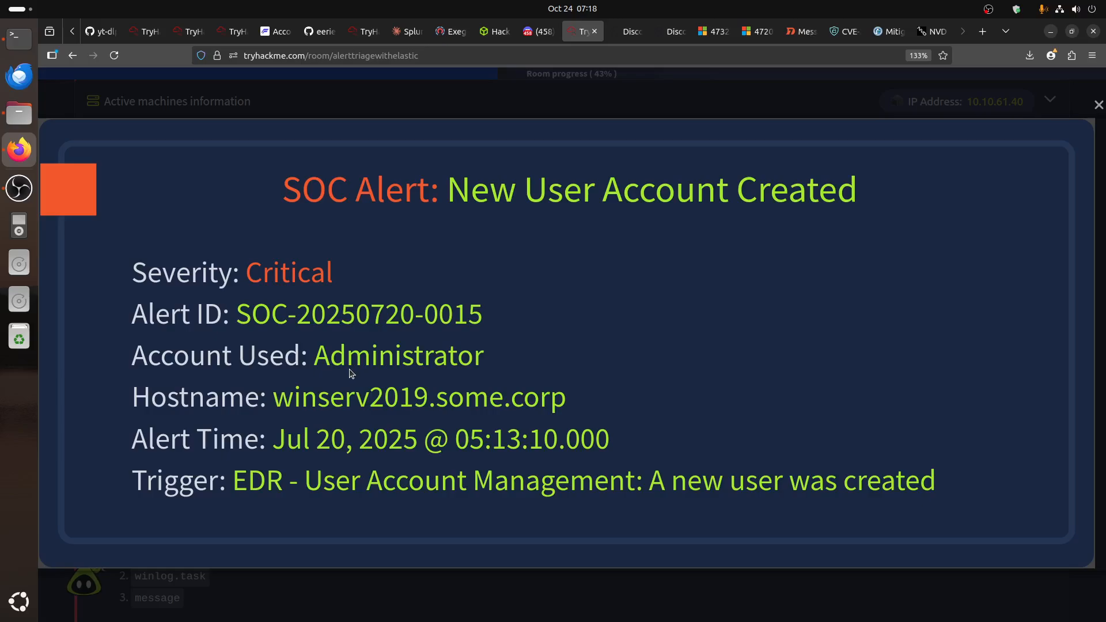
{"action": "left_click", "coordinate": [530, 604]}
{"action": "scroll", "coordinate": [532, 594], "scroll_direction": "down", "scroll_amount": 5}
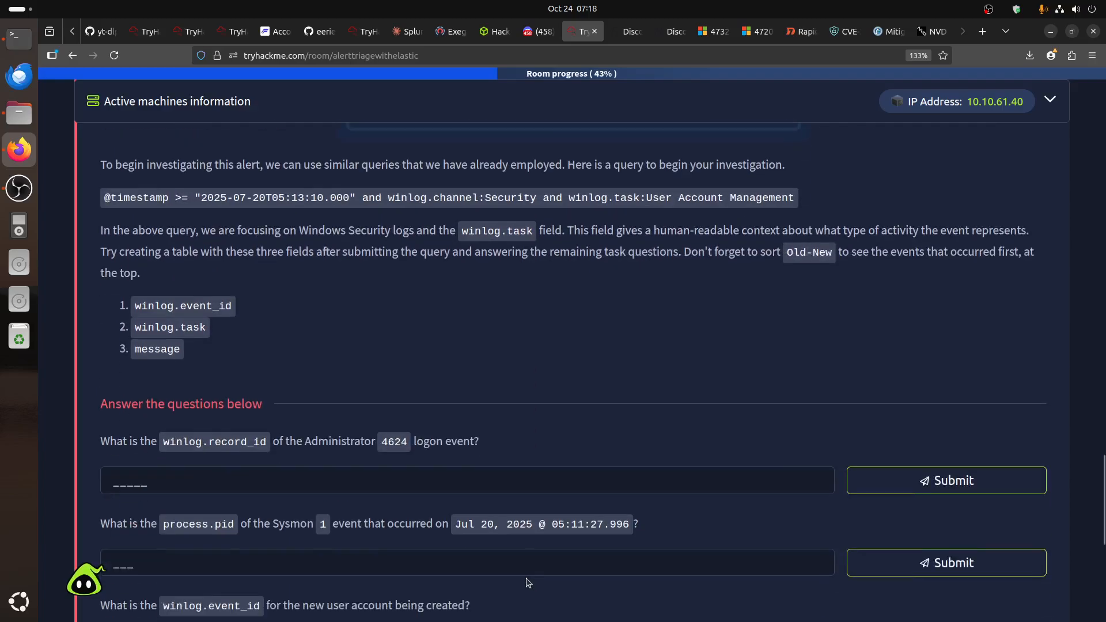
{"action": "scroll", "coordinate": [524, 569], "scroll_direction": "down", "scroll_amount": 5}
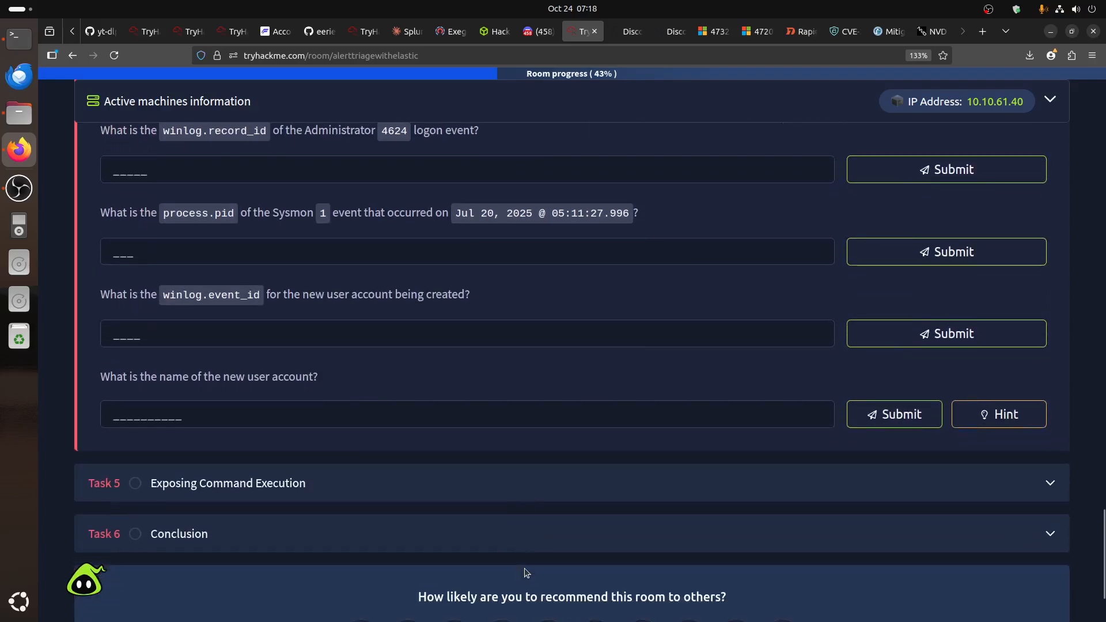
{"action": "scroll", "coordinate": [526, 572], "scroll_direction": "up", "scroll_amount": 3}
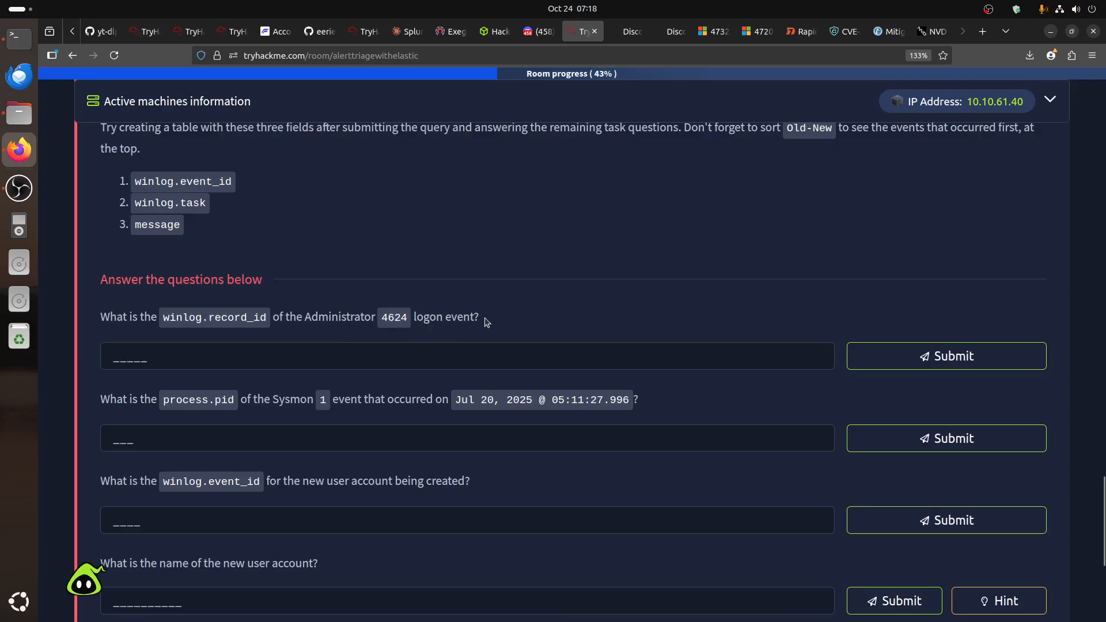
- Open the Administrator's 4624 logon event in Elastic and look up its winlog.record_id field
{"action": "left_click", "coordinate": [633, 31]}
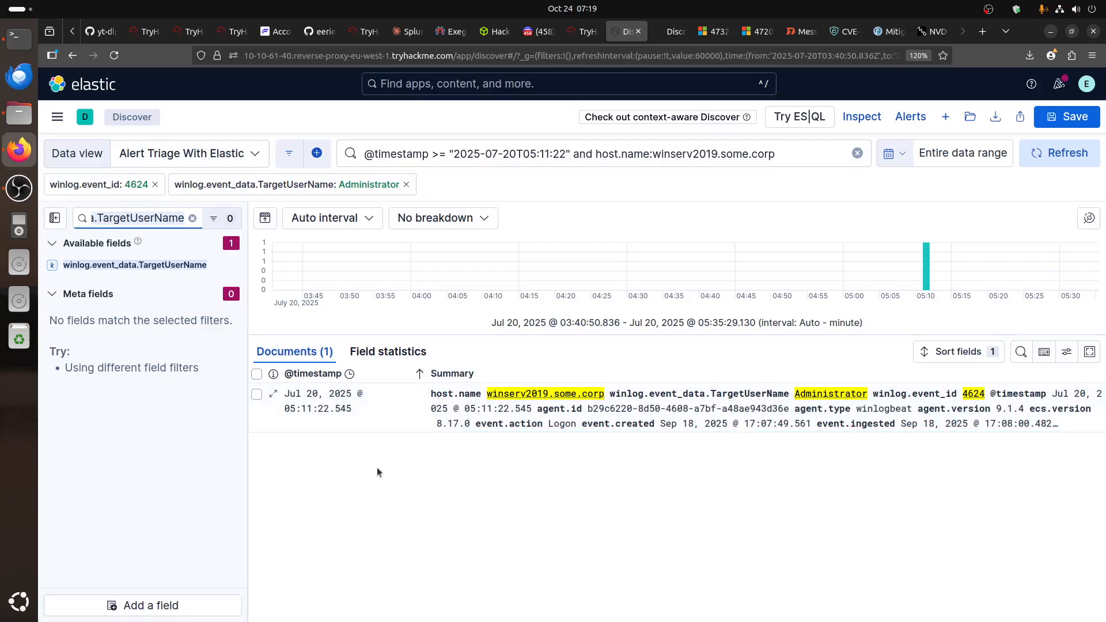
{"action": "left_click", "coordinate": [273, 394]}
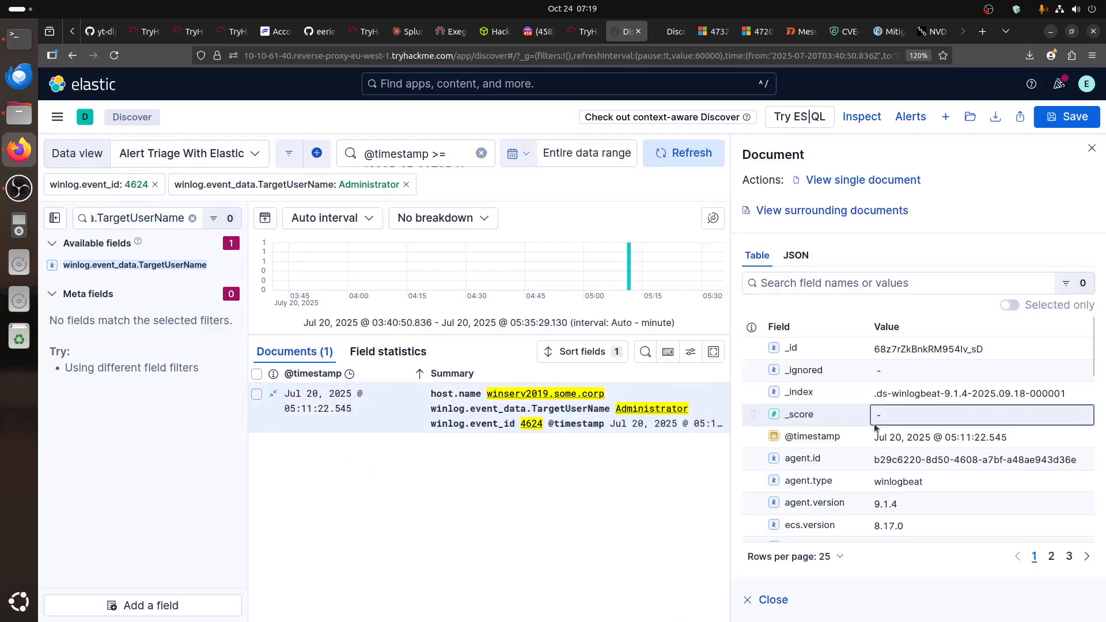
{"action": "left_click", "coordinate": [587, 34]}
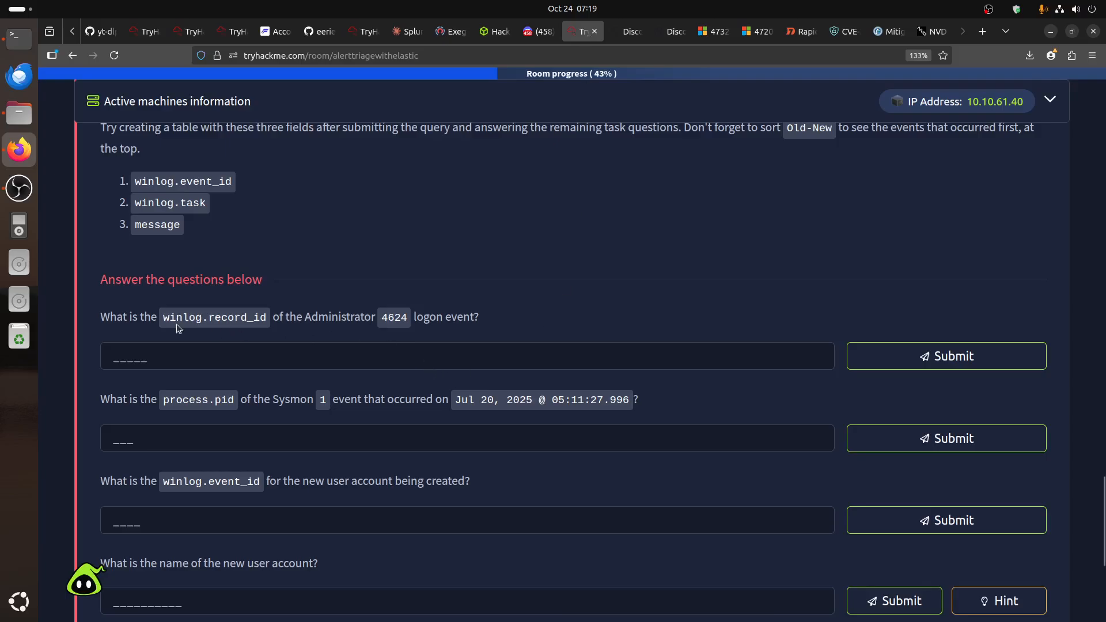
{"action": "left_click_drag", "start_coordinate": [162, 318], "coordinate": [264, 317]}
{"action": "key", "text": "ctrl+c"}
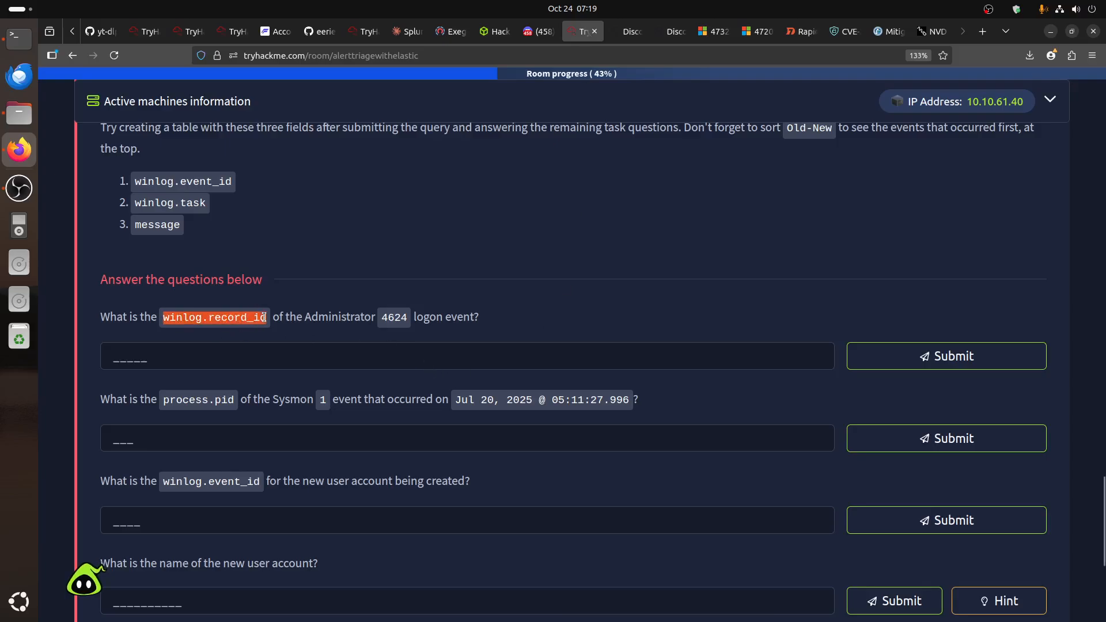
{"action": "left_click", "coordinate": [632, 33]}
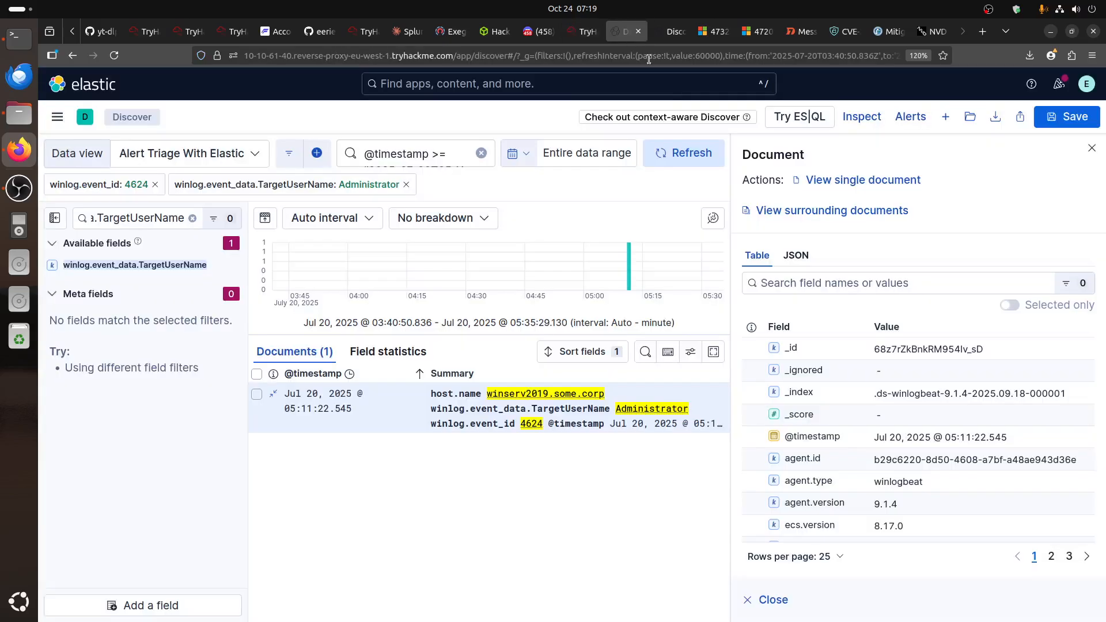
{"action": "left_click", "coordinate": [881, 283]}
{"action": "key", "text": "ctrl+v"}
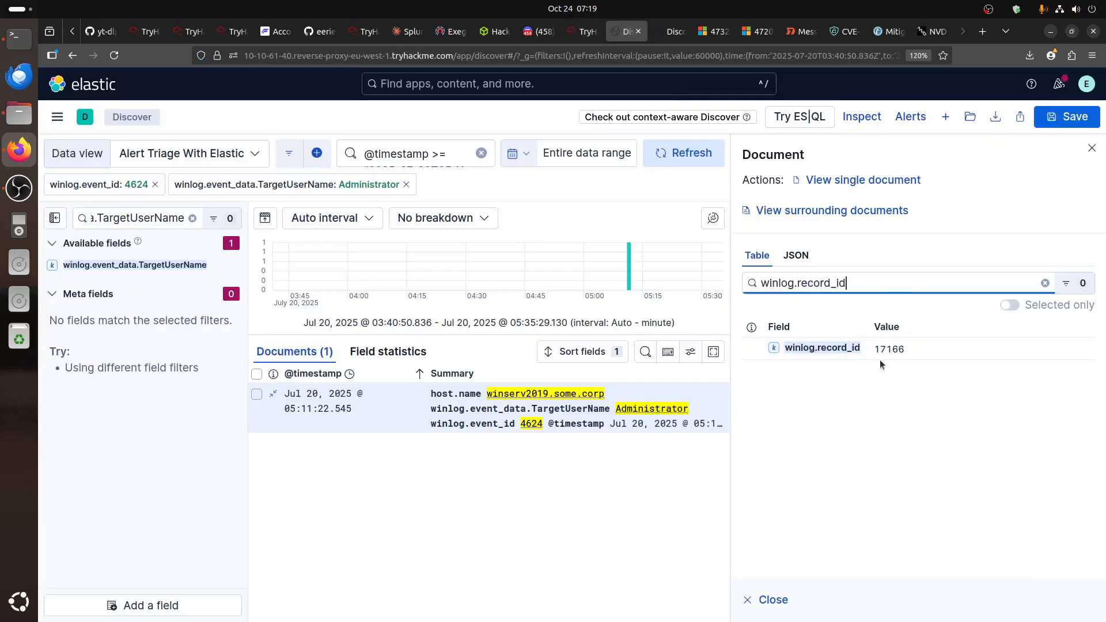
{"action": "left_click", "coordinate": [883, 349]}
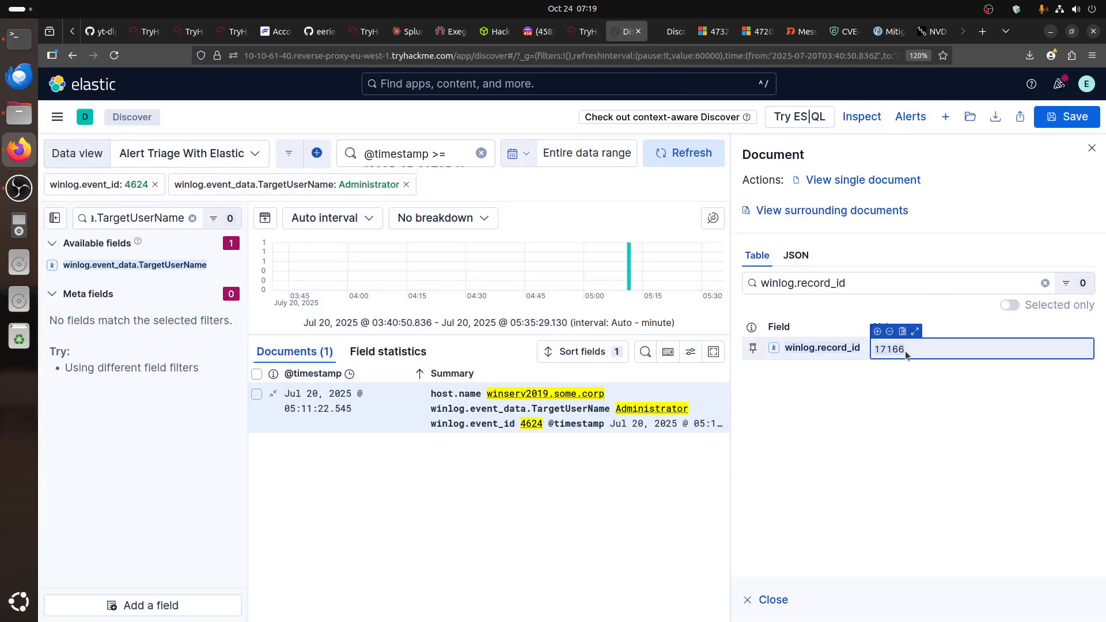
- Submit 17166 as the TryHackMe answer for the winlog.record_id of the Administrator 4624 logon event
{"action": "left_click", "coordinate": [583, 32]}
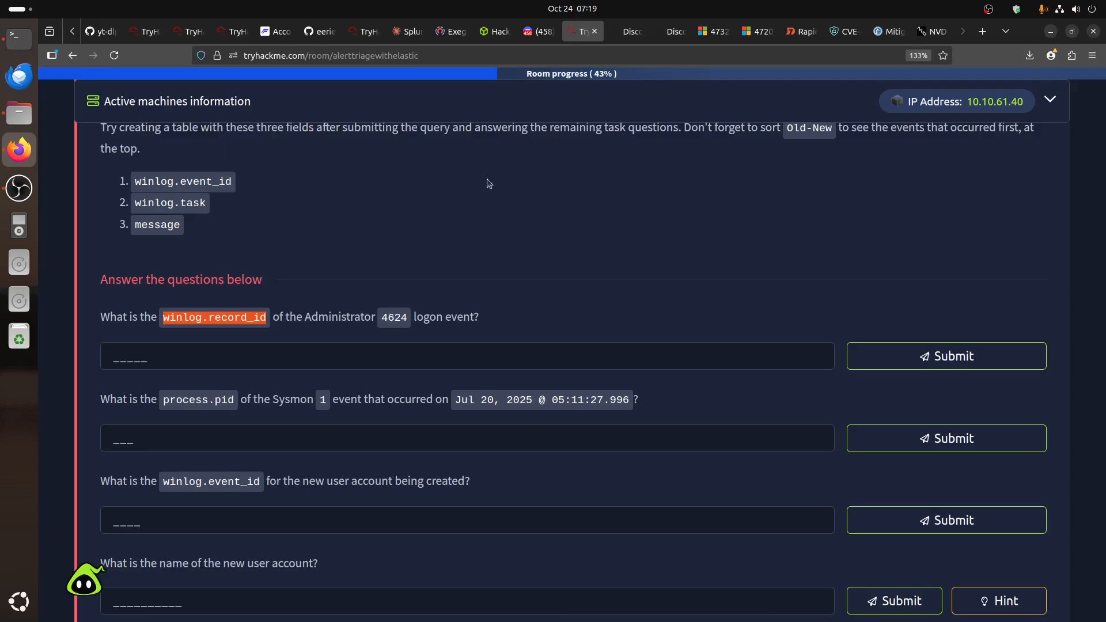
{"action": "left_click", "coordinate": [193, 360]}
{"action": "type", "text": "17166"}
{"action": "left_click", "coordinate": [947, 364]}
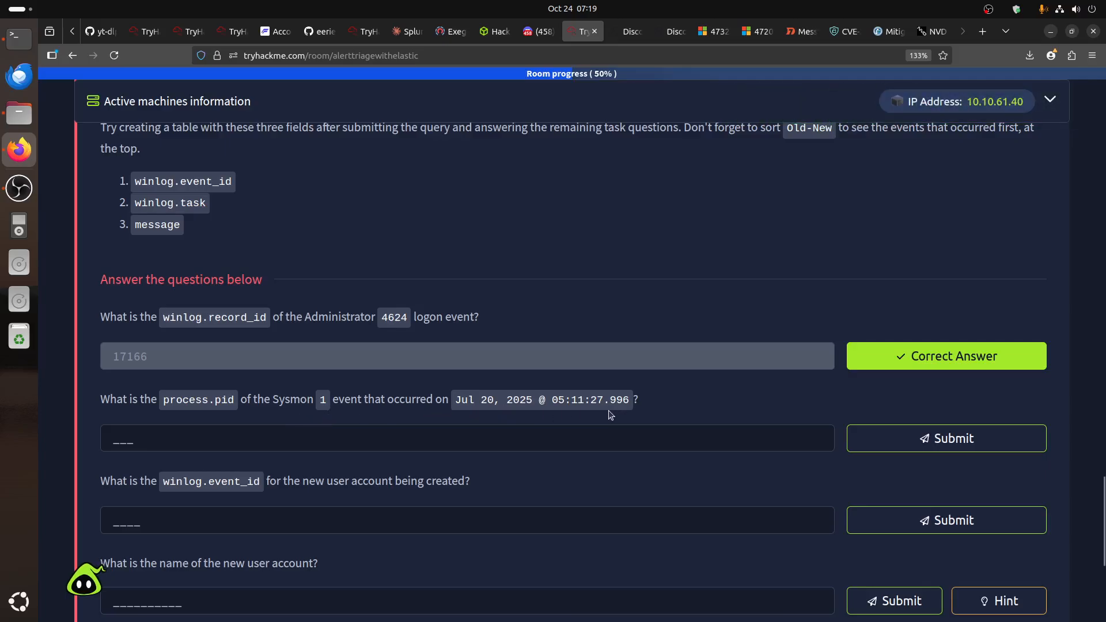
- Review the room's Sysmon process creation guidance alongside the question about the process.pid at 05:11:27.996
{"action": "scroll", "coordinate": [586, 410], "scroll_direction": "up", "scroll_amount": 15}
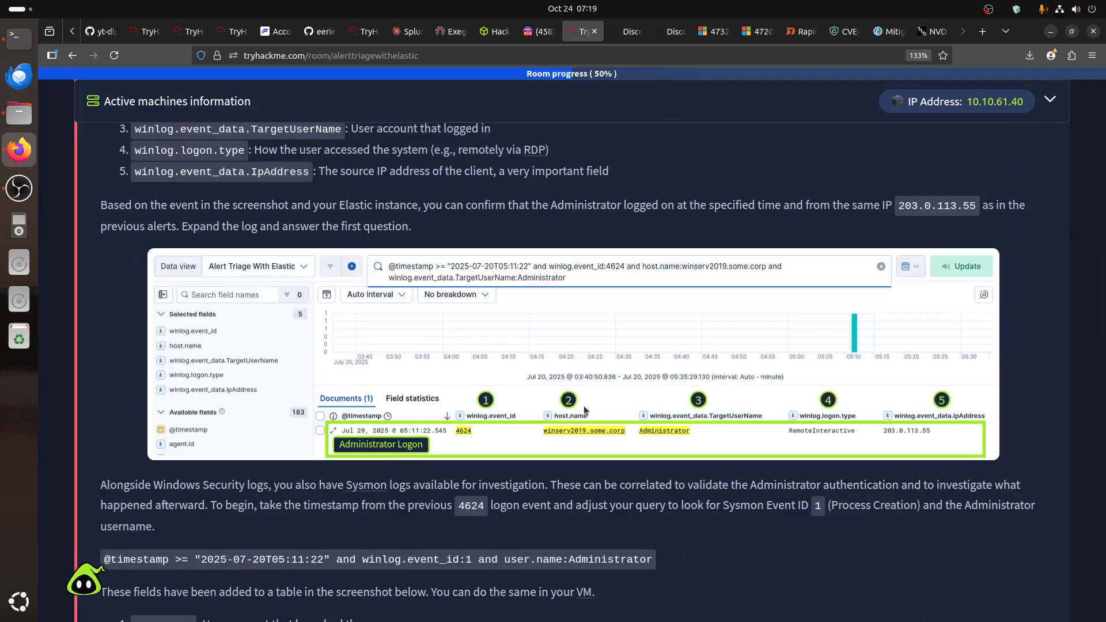
{"action": "scroll", "coordinate": [583, 406], "scroll_direction": "down", "scroll_amount": 3}
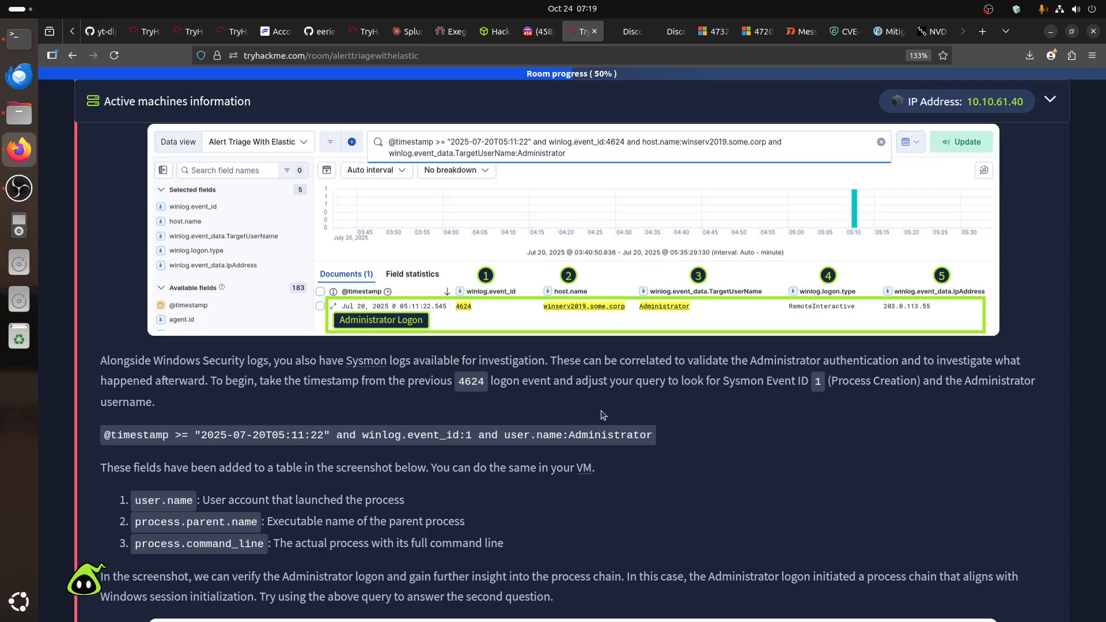
{"action": "scroll", "coordinate": [603, 415], "scroll_direction": "down", "scroll_amount": 15}
{"action": "scroll", "coordinate": [604, 424], "scroll_direction": "down", "scroll_amount": 8}
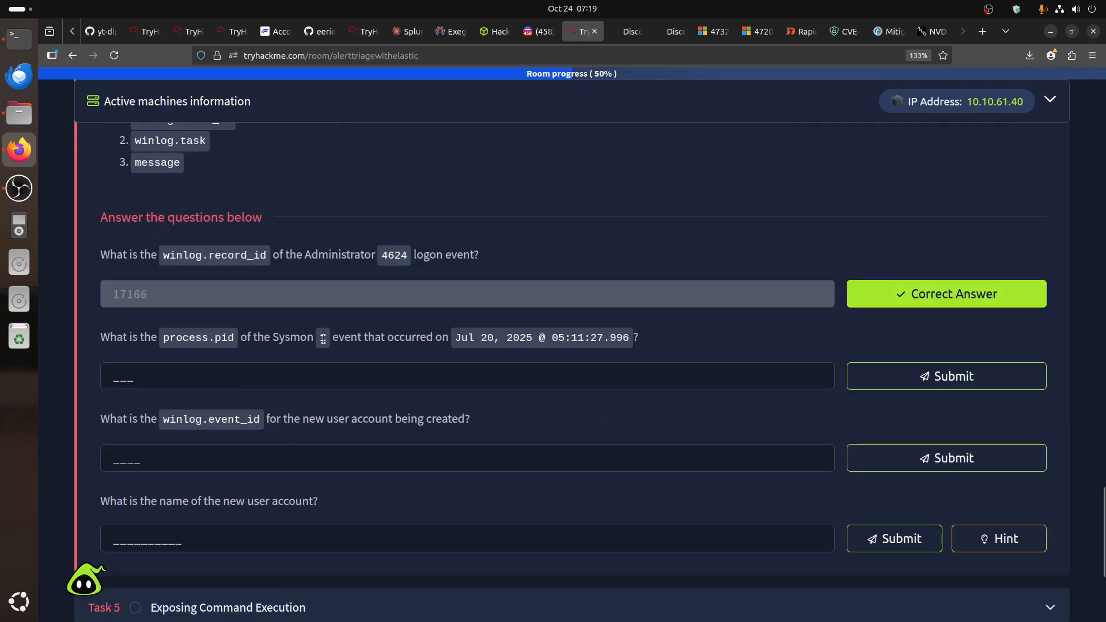
{"action": "scroll", "coordinate": [622, 434], "scroll_direction": "up", "scroll_amount": 20}
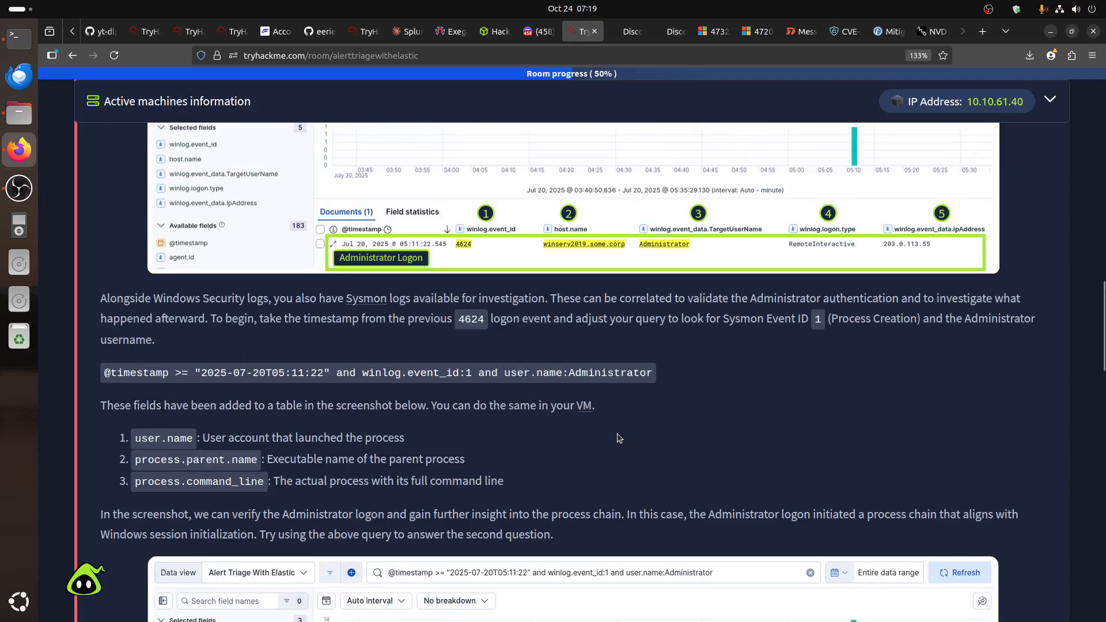
{"action": "left_click_drag", "start_coordinate": [473, 376], "coordinate": [97, 378]}
{"action": "key", "text": "ctrl+c"}
{"action": "left_click", "coordinate": [627, 31]}
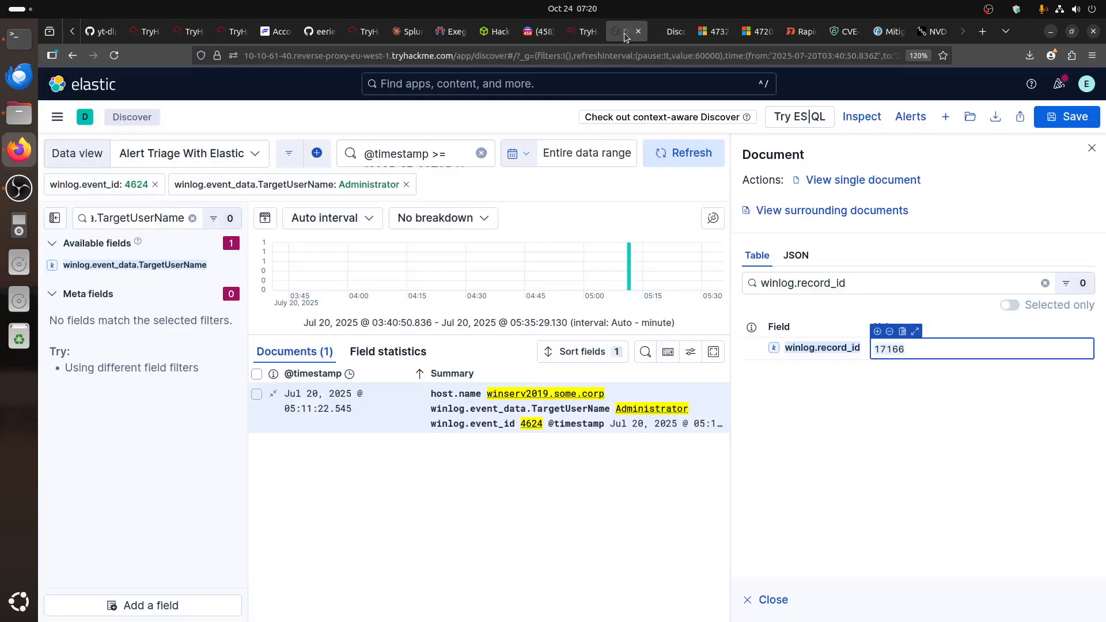
{"action": "left_click", "coordinate": [1090, 148]}
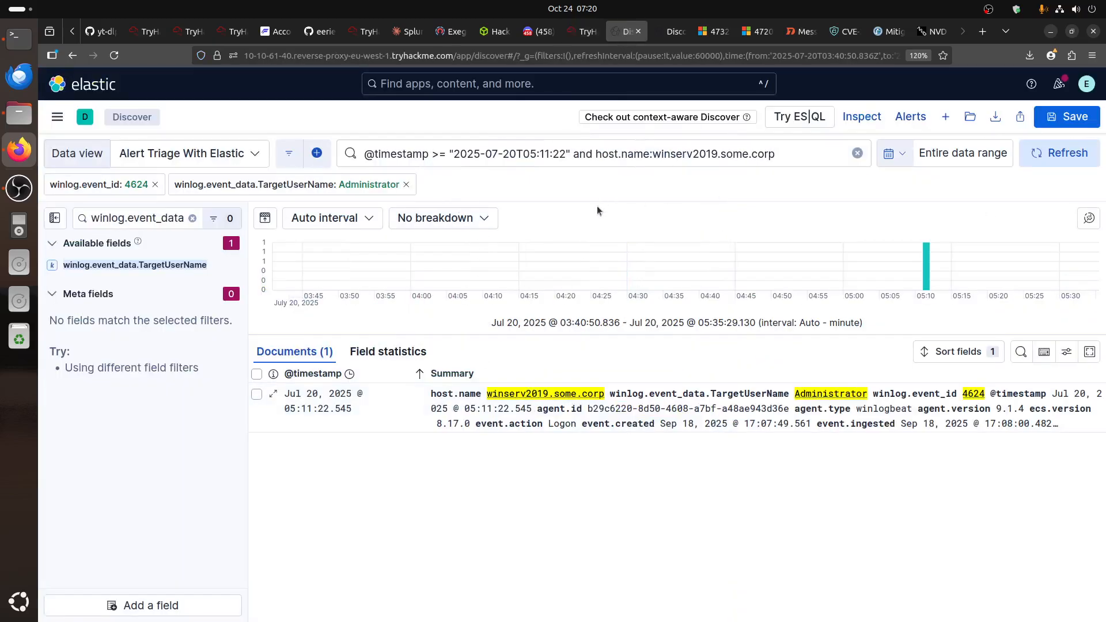
{"action": "left_click", "coordinate": [449, 156]}
{"action": "key", "text": "ctrl+a"}
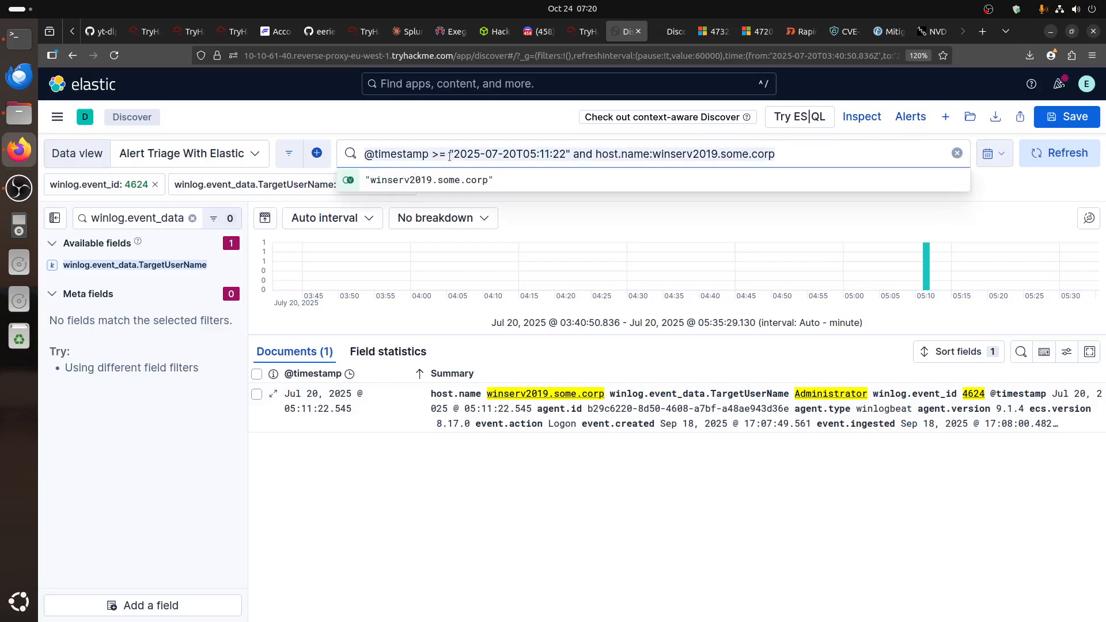
{"action": "key", "text": "ctrl+v"}
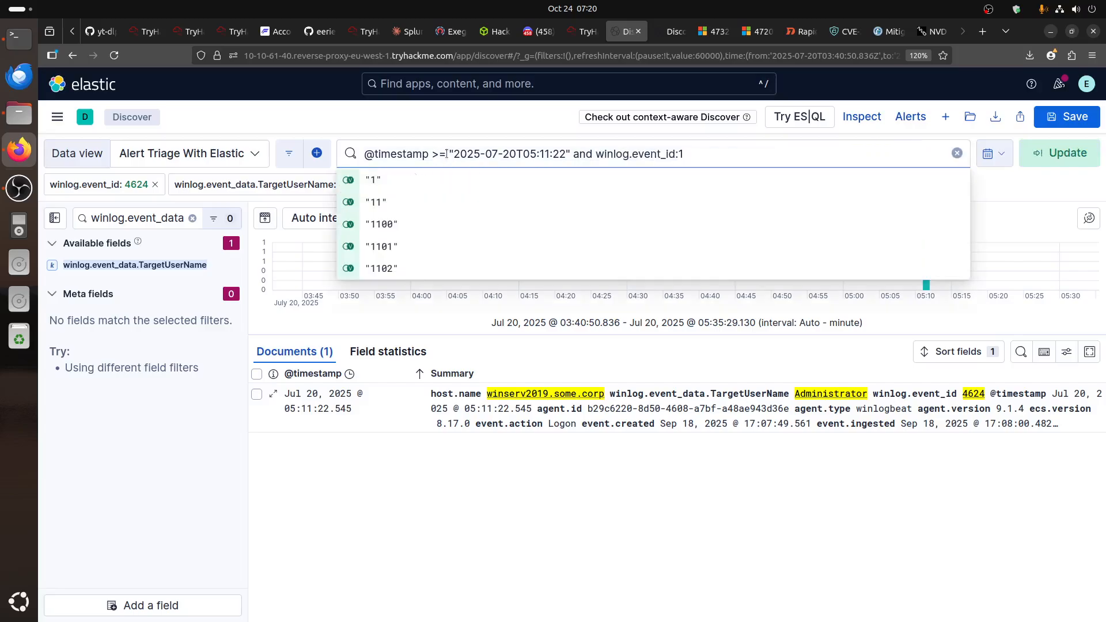
{"action": "double_click", "coordinate": [443, 154]}
{"action": "type", "text": ":"}
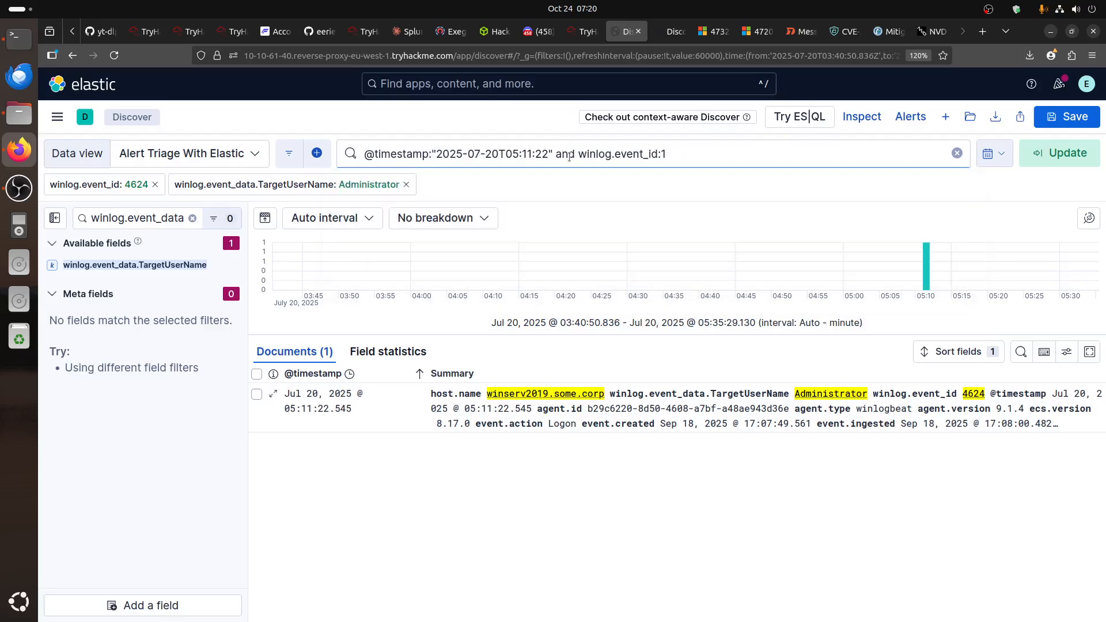
- Copy the time 05:11:27 from the room's process.pid question and use it as the timestamp's time in the Elastic query
{"action": "left_click", "coordinate": [583, 31]}
{"action": "scroll", "coordinate": [363, 452], "scroll_direction": "down", "scroll_amount": 15}
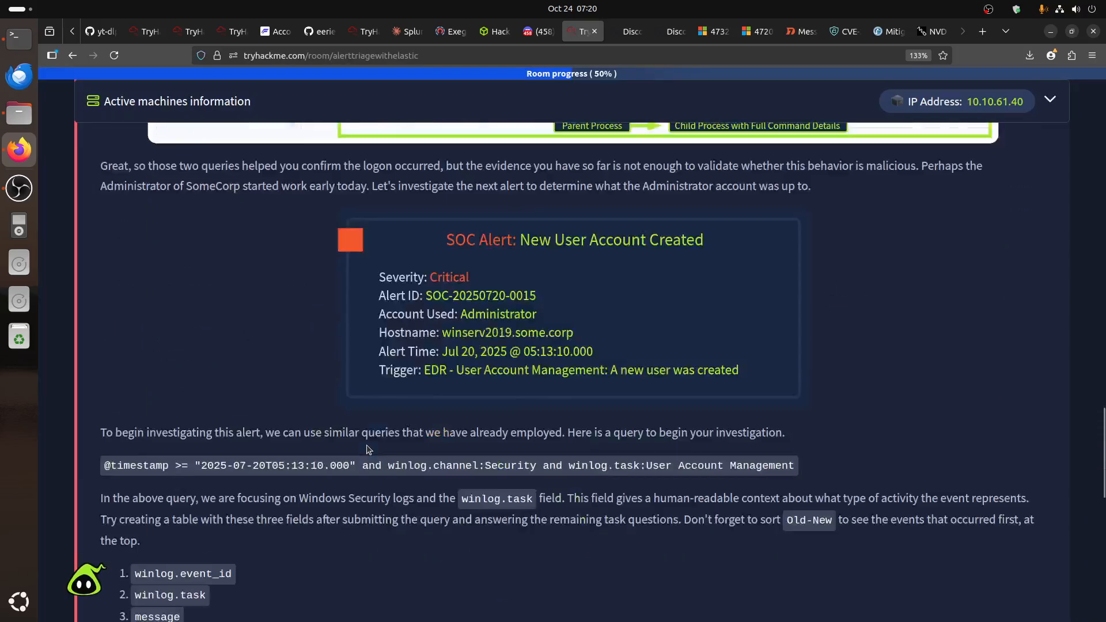
{"action": "scroll", "coordinate": [369, 449], "scroll_direction": "down", "scroll_amount": 1}
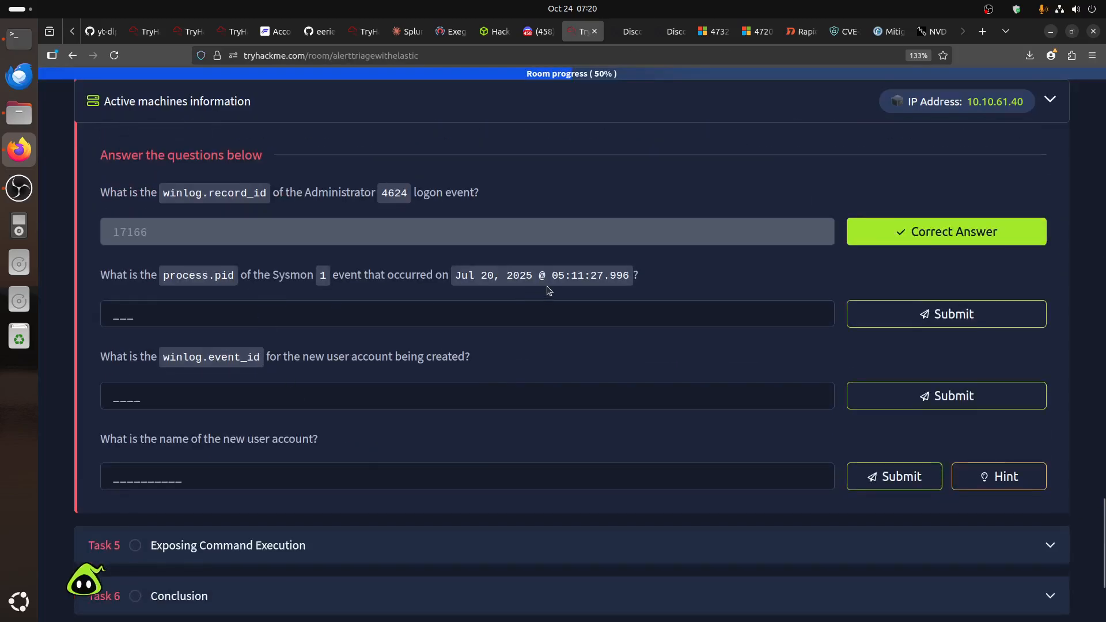
{"action": "left_click_drag", "start_coordinate": [604, 286], "coordinate": [552, 286]}
{"action": "key", "text": "ctrl+c"}
{"action": "left_click", "coordinate": [620, 31]}
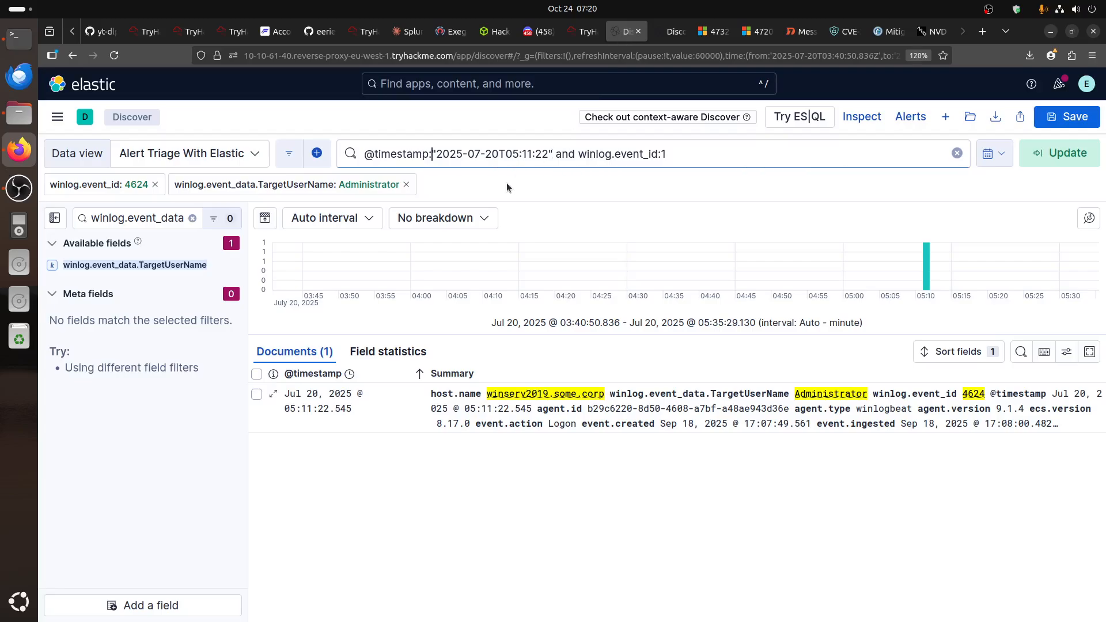
{"action": "left_click_drag", "start_coordinate": [550, 154], "coordinate": [514, 150]}
{"action": "key", "text": "ctrl+v"}
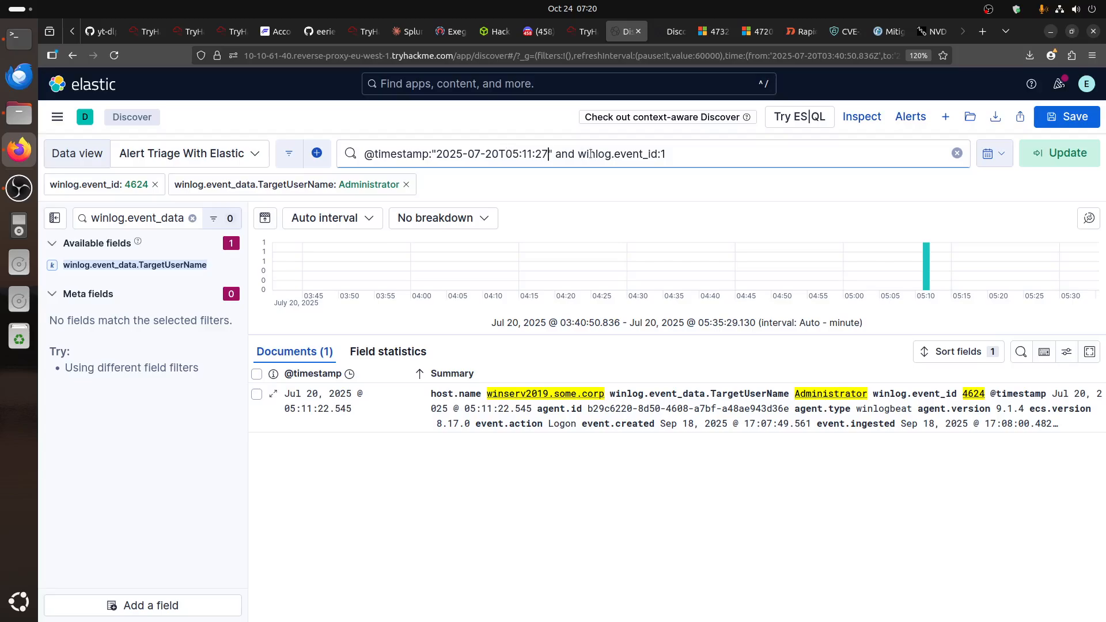
- Run the query and remove the winlog.event_id: 4624 and winlog.event_data.TargetUserName: Administrator filters
{"action": "key", "text": "Return"}
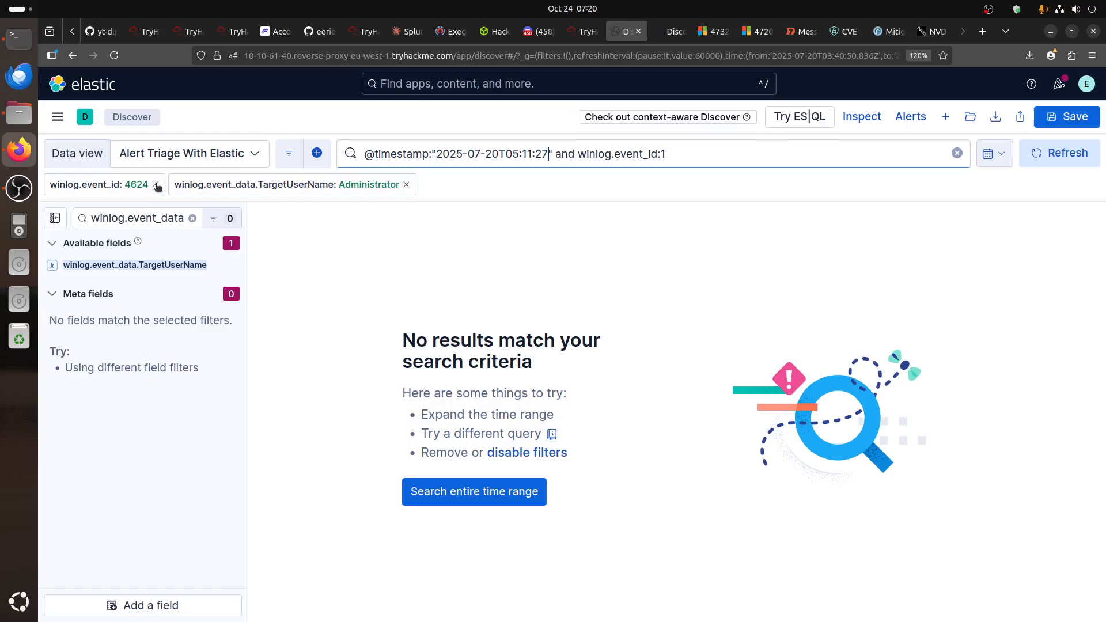
{"action": "left_click", "coordinate": [155, 185]}
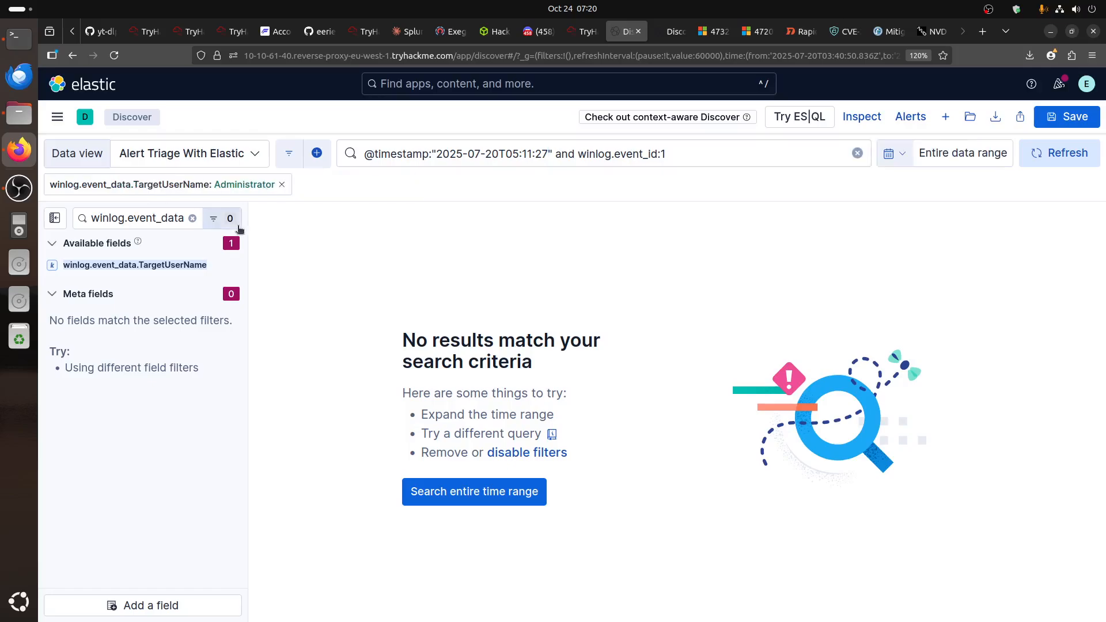
{"action": "left_click", "coordinate": [282, 186]}
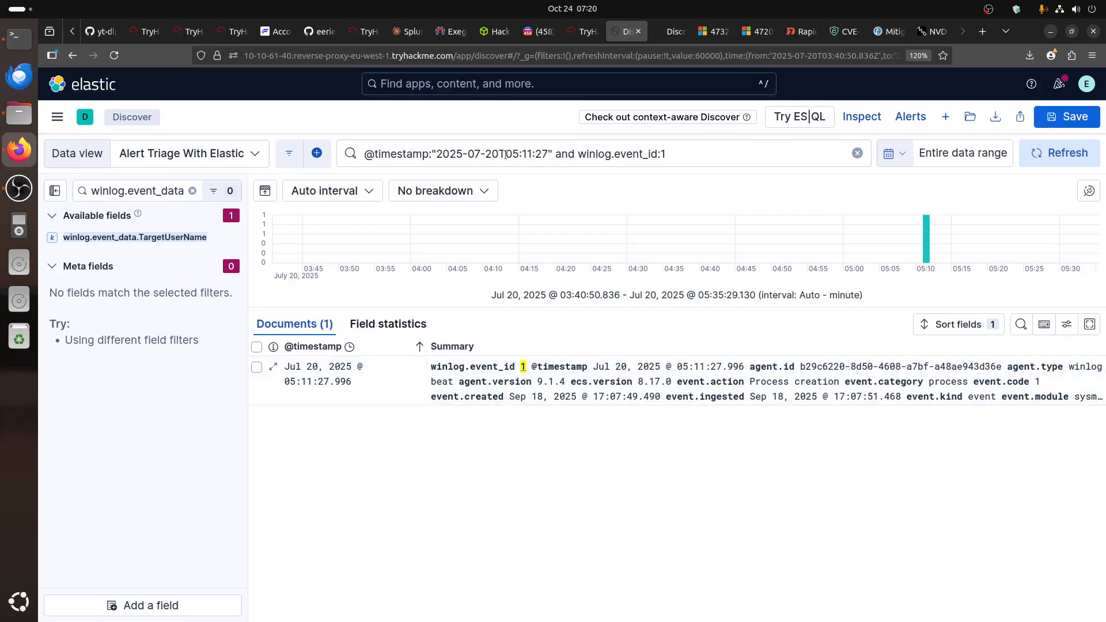
- Open the document details of the Sysmon event at 05:11:27.996 in Elastic and filter its fields by process.pid
{"action": "left_click", "coordinate": [585, 37]}
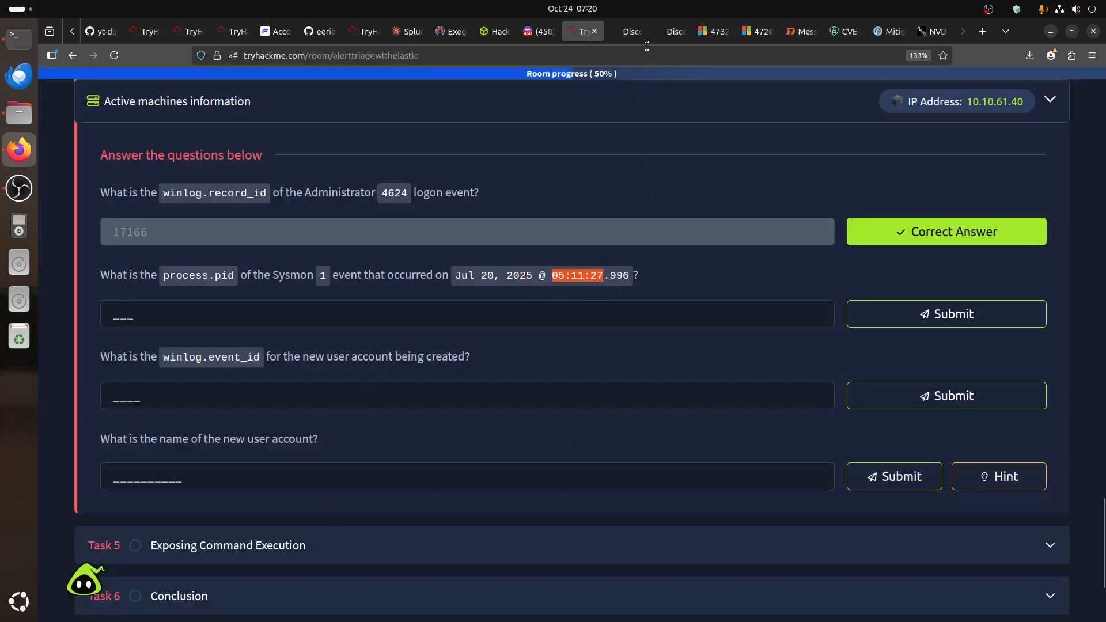
{"action": "left_click", "coordinate": [631, 31]}
{"action": "left_click", "coordinate": [274, 367]}
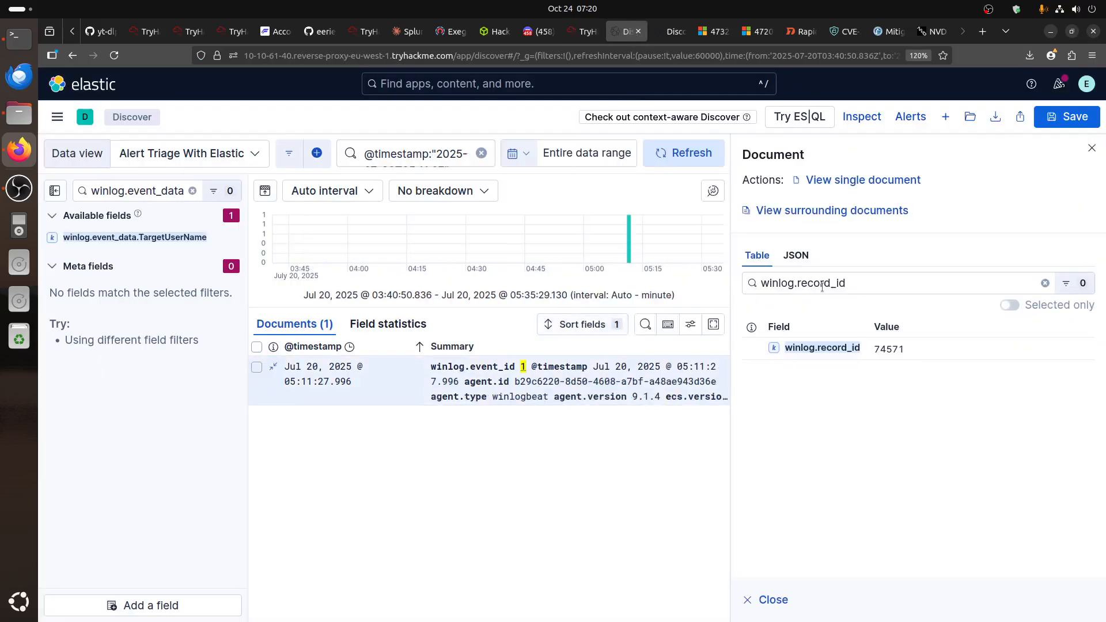
{"action": "left_click", "coordinate": [585, 31]}
{"action": "left_click_drag", "start_coordinate": [164, 361], "coordinate": [265, 357]}
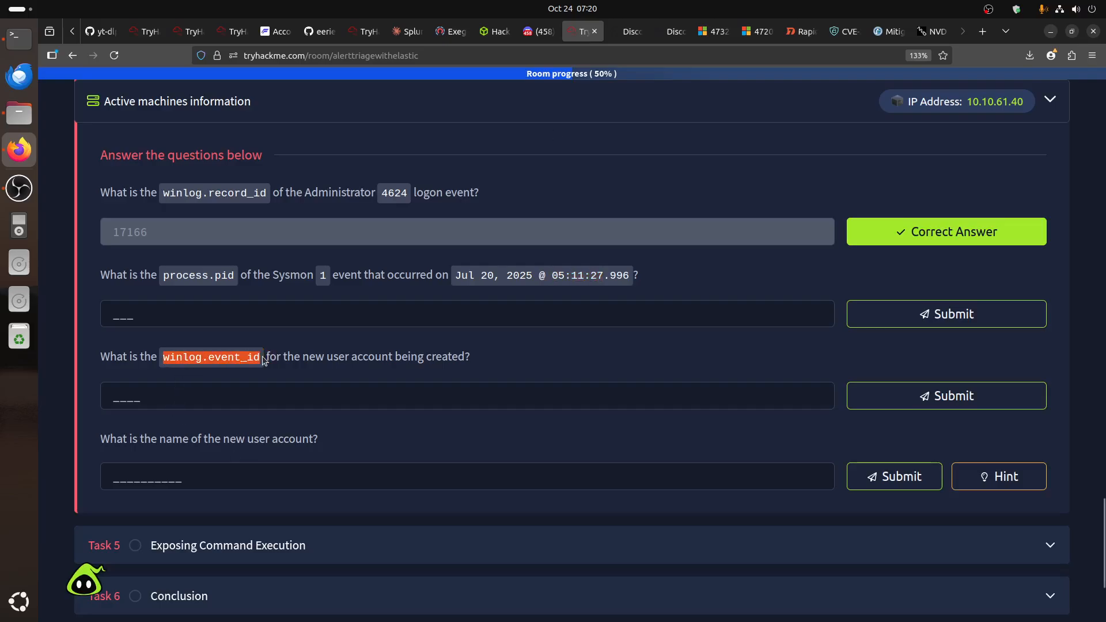
{"action": "left_click_drag", "start_coordinate": [234, 275], "coordinate": [167, 284]}
{"action": "left_click", "coordinate": [526, 425]}
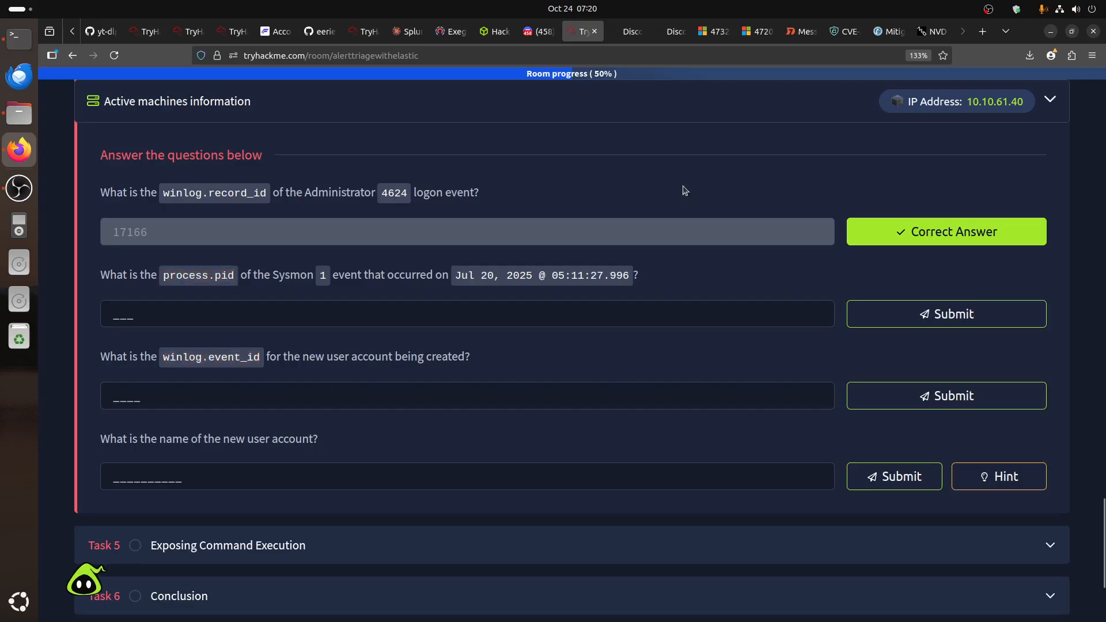
{"action": "left_click", "coordinate": [630, 31]}
{"action": "left_click", "coordinate": [850, 283]}
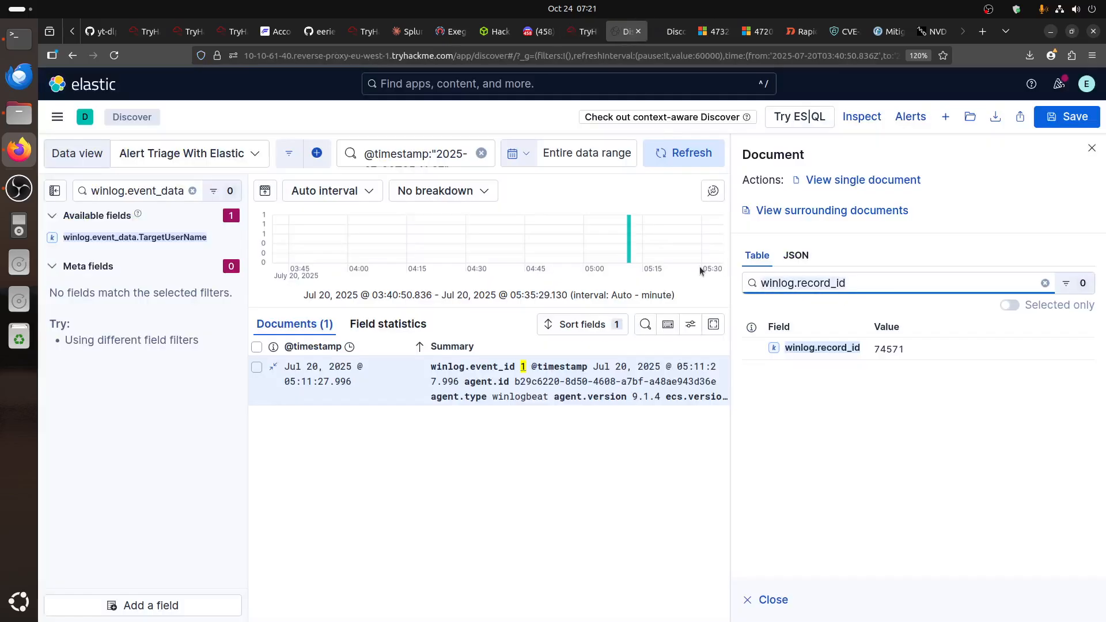
{"action": "key", "text": "ctrl+a"}
{"action": "type", "text": "process.pid"}
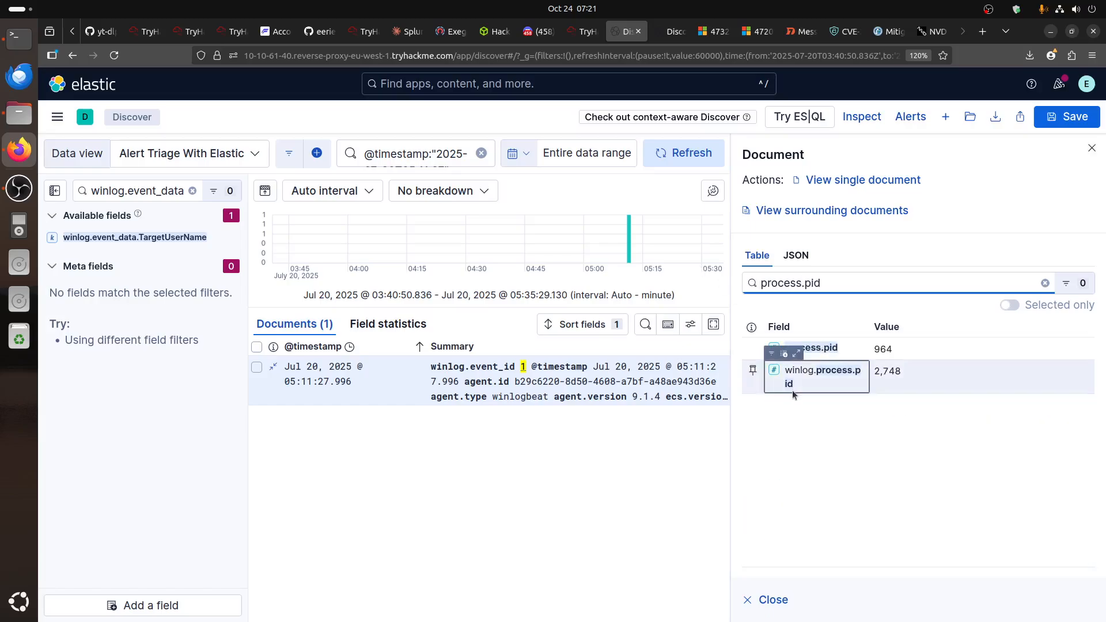
{"action": "left_click", "coordinate": [885, 347]}
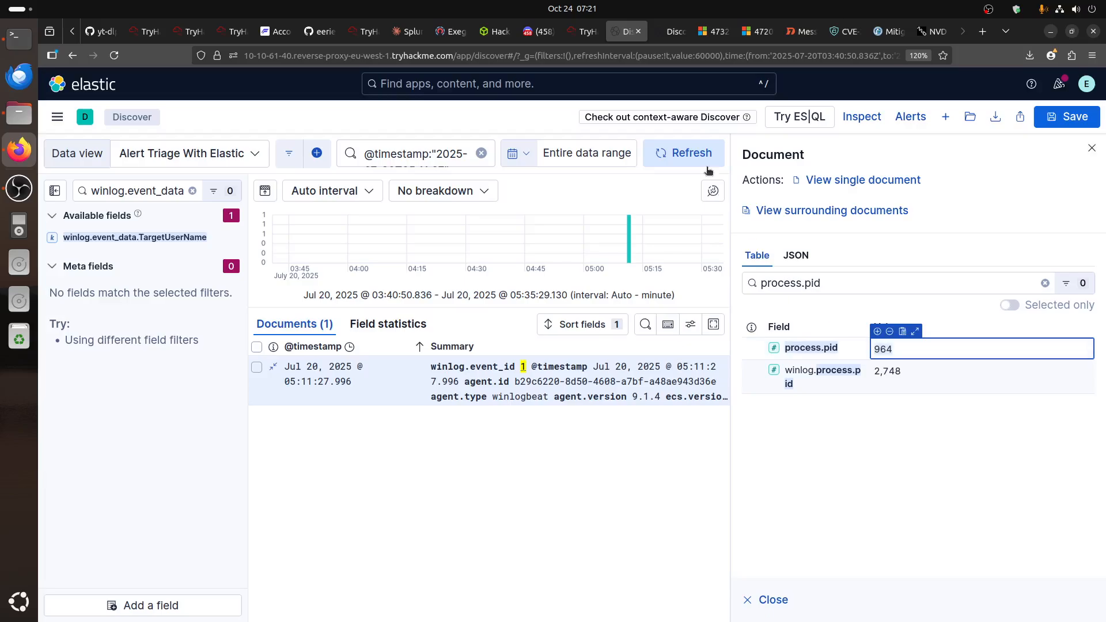
- Submit 964 as the answer to the TryHackMe room's process.pid question
{"action": "left_click", "coordinate": [585, 32]}
{"action": "left_click", "coordinate": [200, 314]}
{"action": "type", "text": "964"}
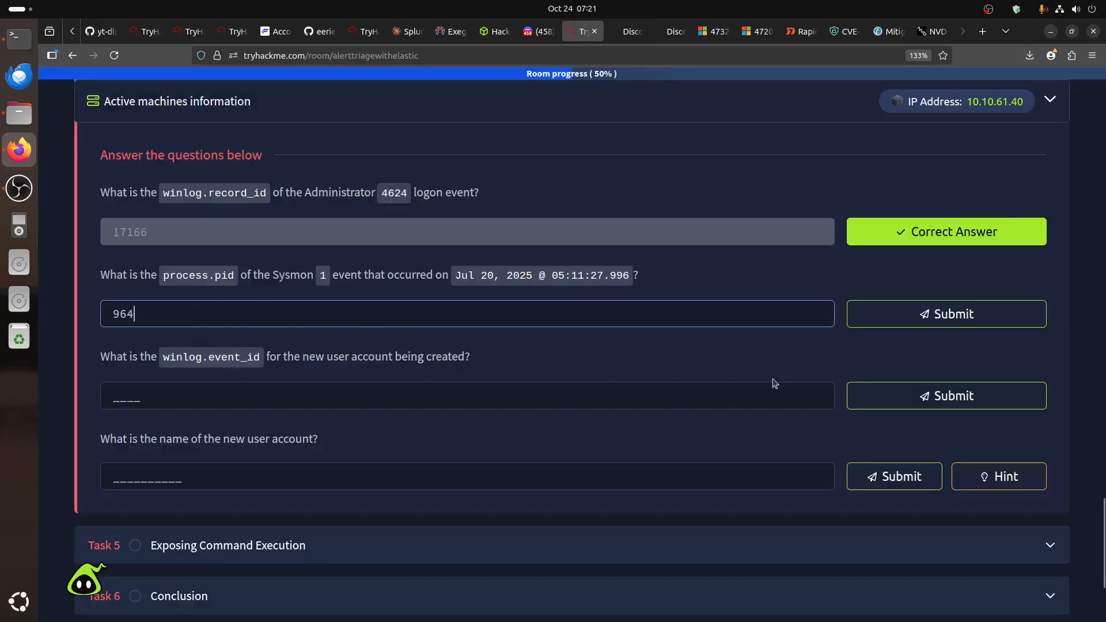
{"action": "left_click", "coordinate": [878, 326]}
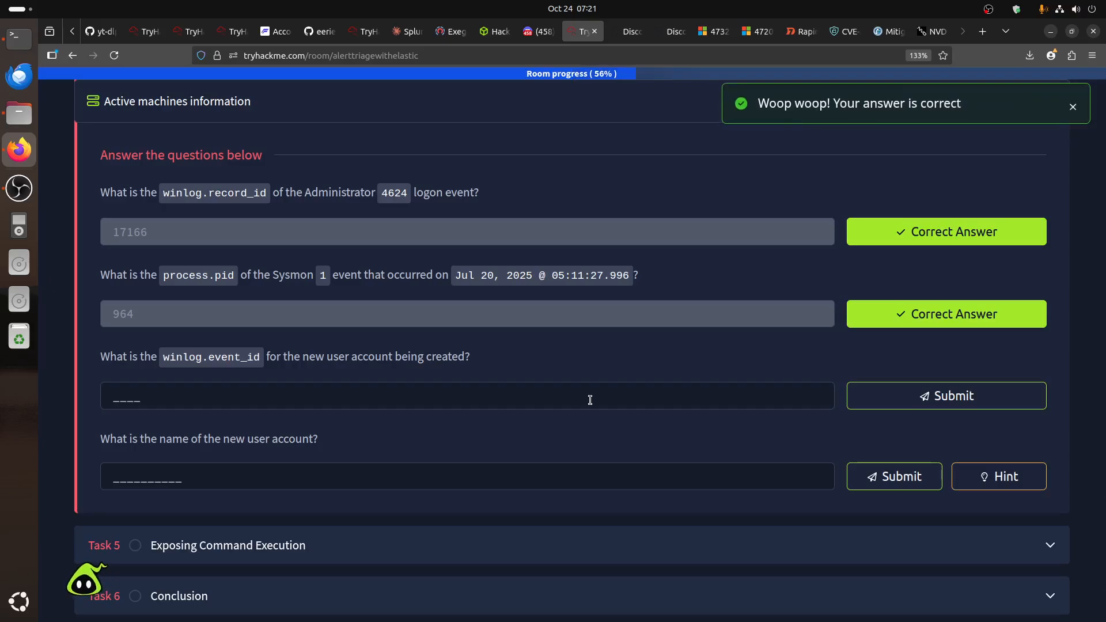
- Review the room's New User Account Created alert guidance and Microsoft's reference pages for events 4732 and 4720
{"action": "scroll", "coordinate": [591, 386], "scroll_direction": "up", "scroll_amount": 15}
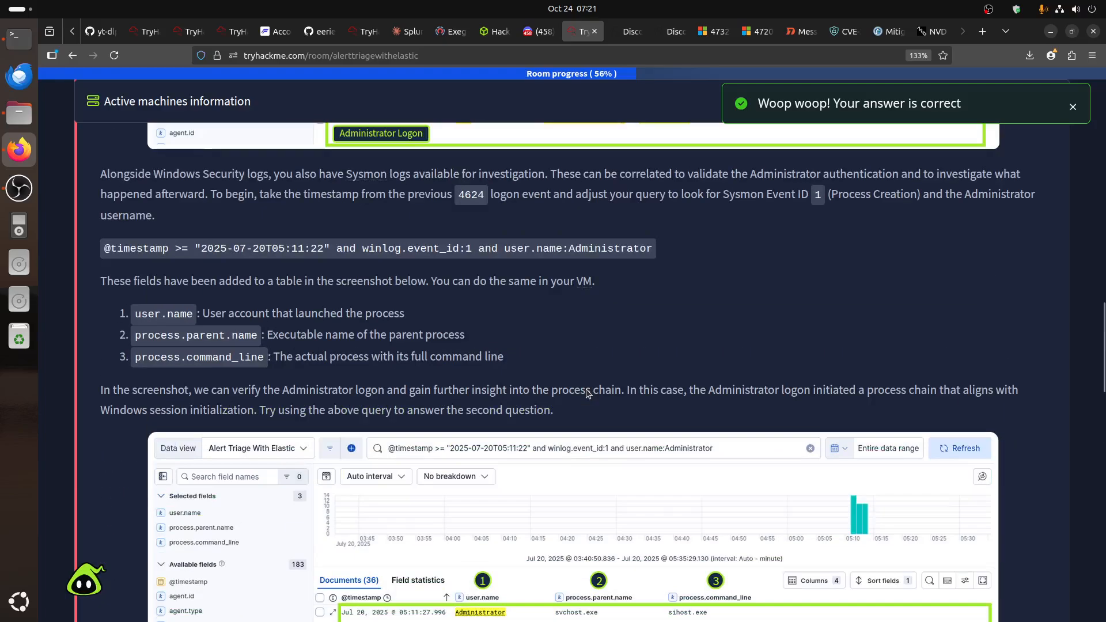
{"action": "scroll", "coordinate": [593, 374], "scroll_direction": "down", "scroll_amount": 10}
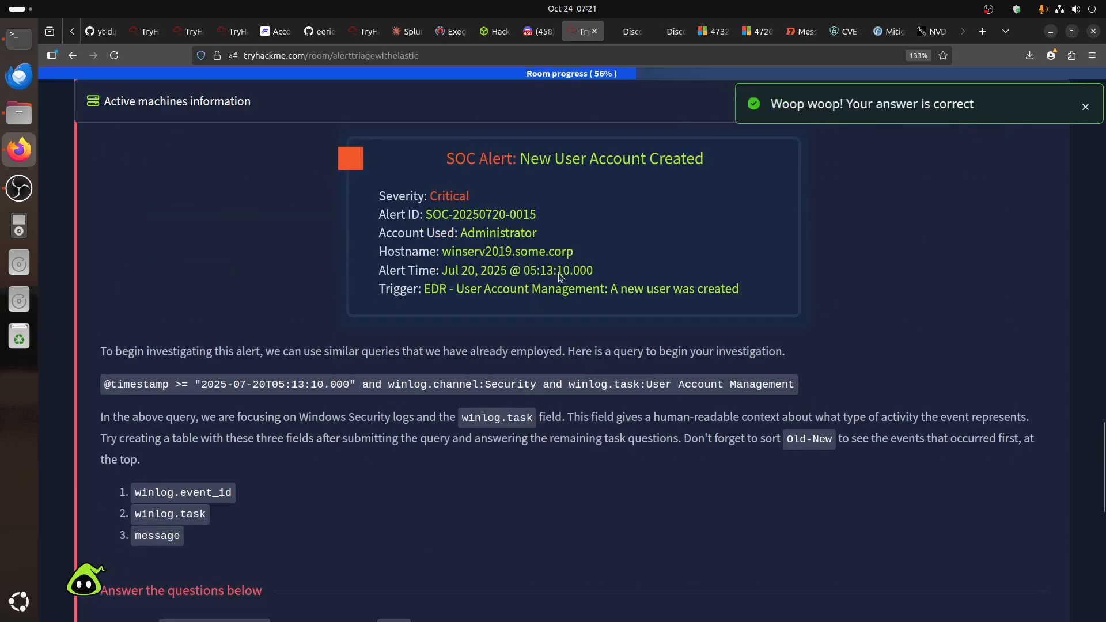
{"action": "scroll", "coordinate": [594, 311], "scroll_direction": "up", "scroll_amount": 10}
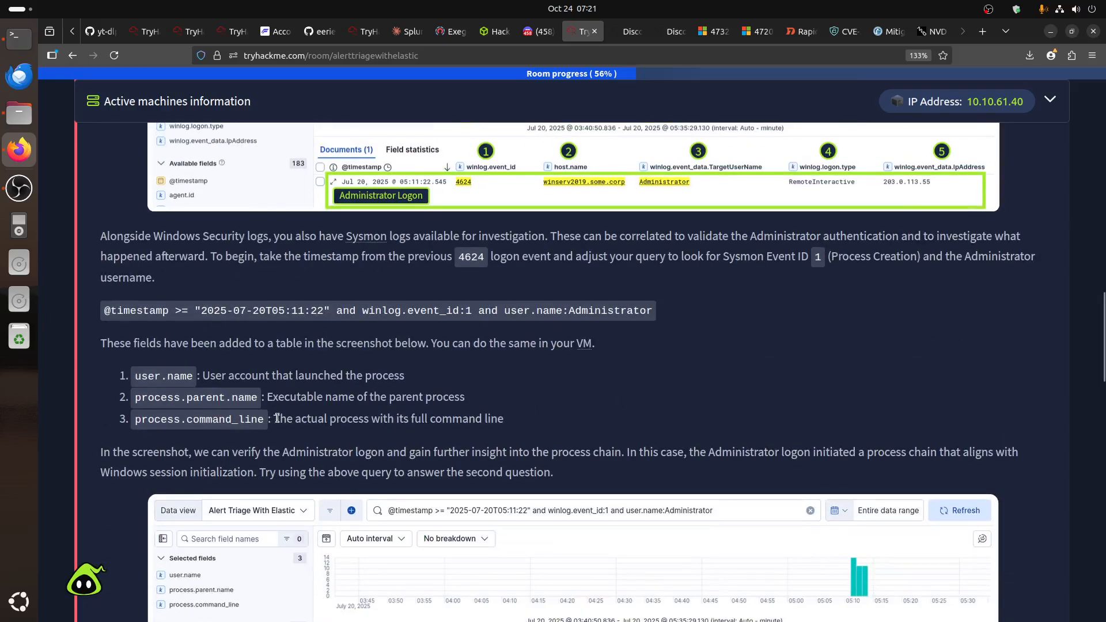
{"action": "scroll", "coordinate": [284, 424], "scroll_direction": "down", "scroll_amount": 4}
{"action": "scroll", "coordinate": [283, 424], "scroll_direction": "down", "scroll_amount": 2}
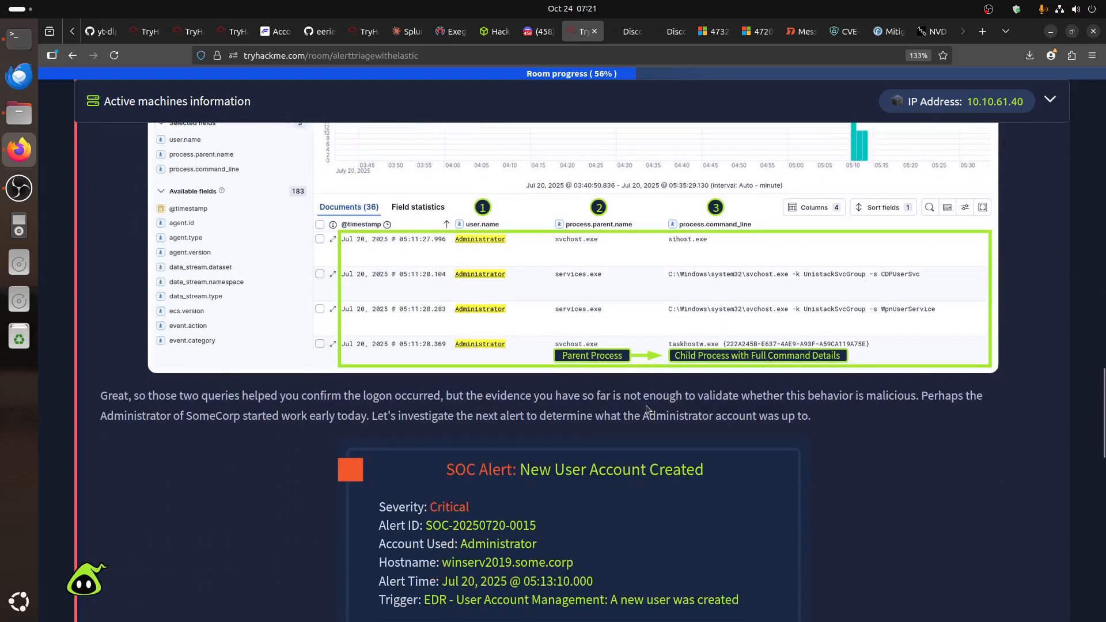
{"action": "scroll", "coordinate": [593, 403], "scroll_direction": "down", "scroll_amount": 5}
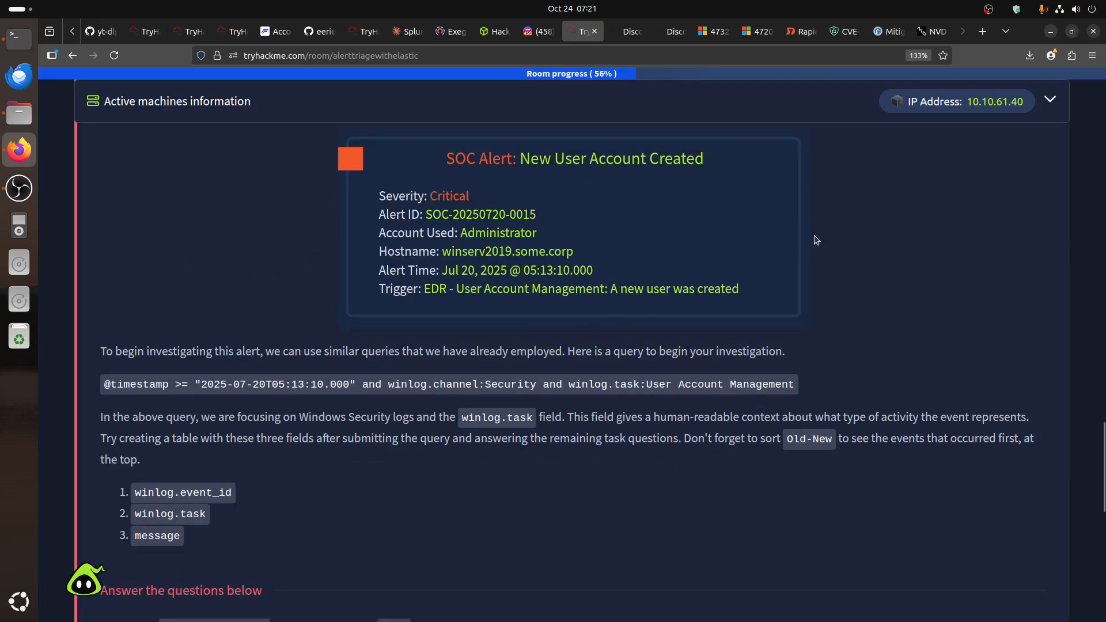
{"action": "left_click", "coordinate": [714, 31]}
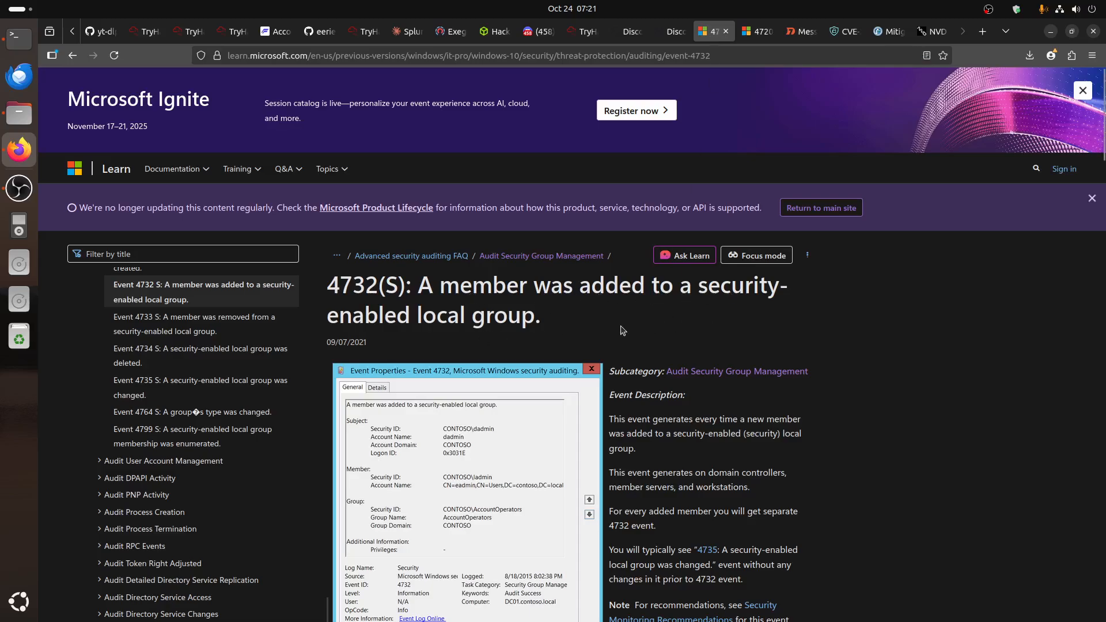
{"action": "left_click", "coordinate": [755, 32]}
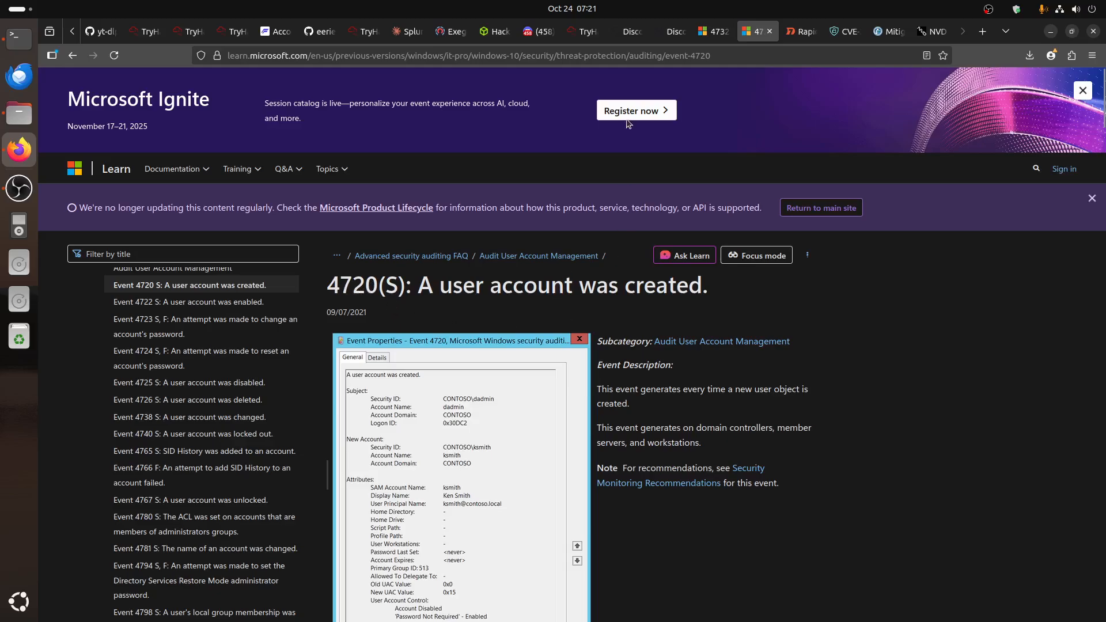
{"action": "left_click", "coordinate": [579, 32]}
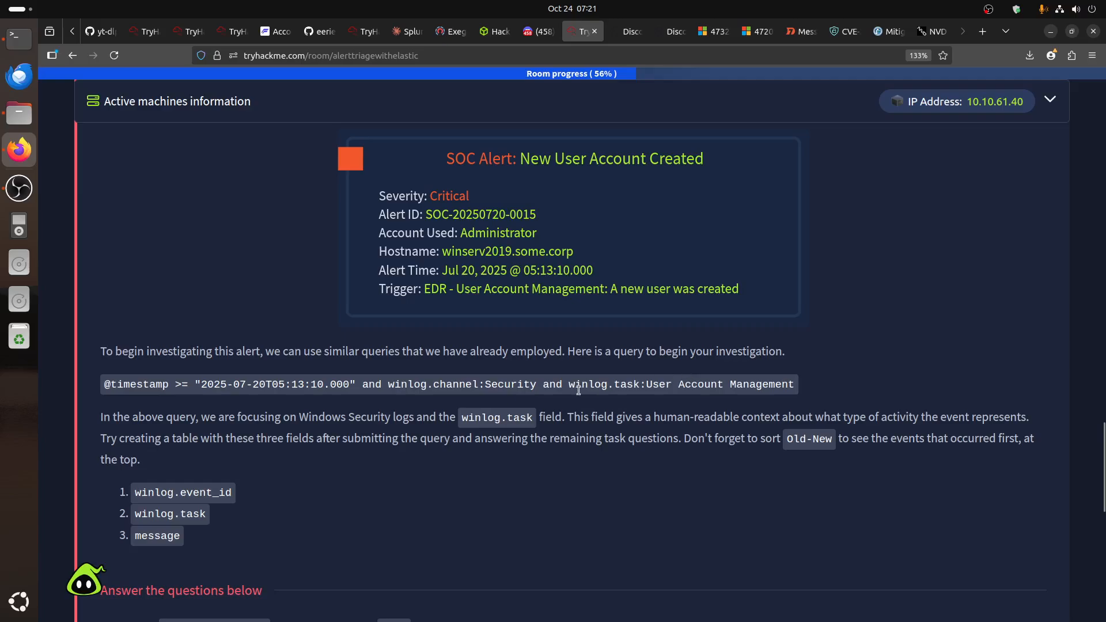
- Copy the room's suggested query for Security channel User Account Management events from 2025-07-20T05:13:10.000 onward
{"action": "left_click_drag", "start_coordinate": [569, 384], "coordinate": [795, 384]}
{"action": "left_click", "coordinate": [174, 427]}
{"action": "left_click", "coordinate": [466, 390]}
{"action": "key", "text": "ctrl+c"}
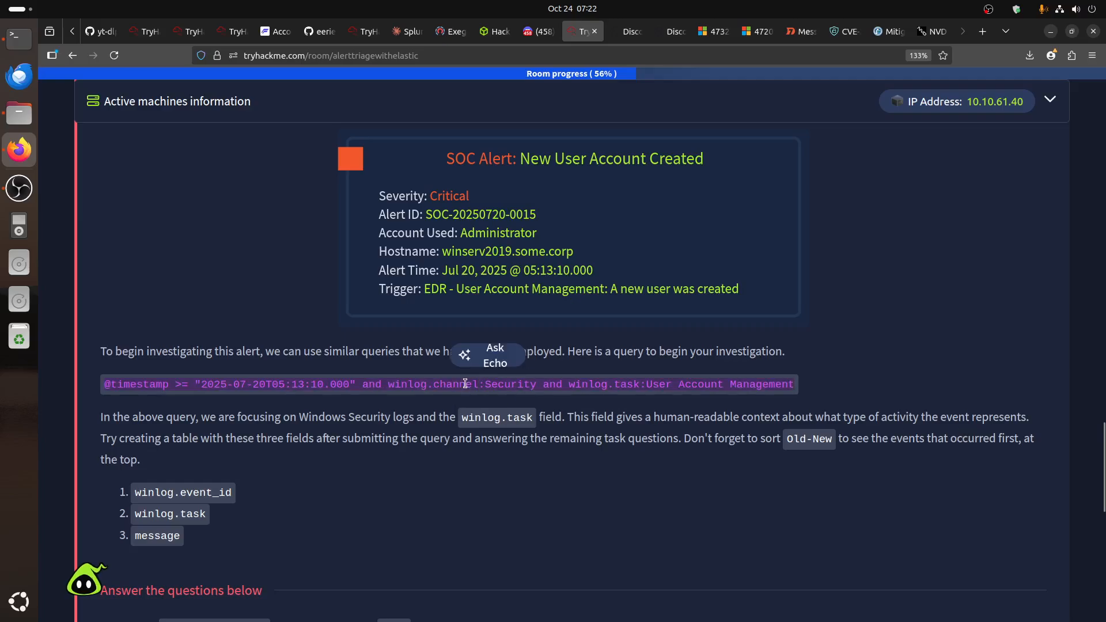
{"action": "left_click", "coordinate": [675, 34]}
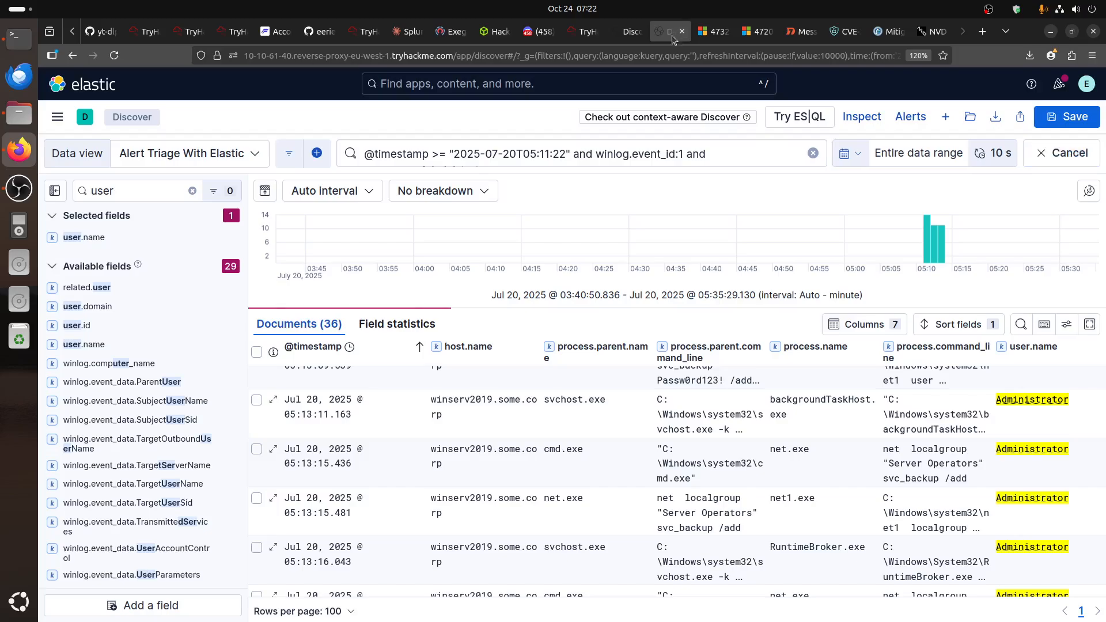
{"action": "left_click", "coordinate": [693, 162]}
{"action": "type", "text": "user.name:Administrator"}
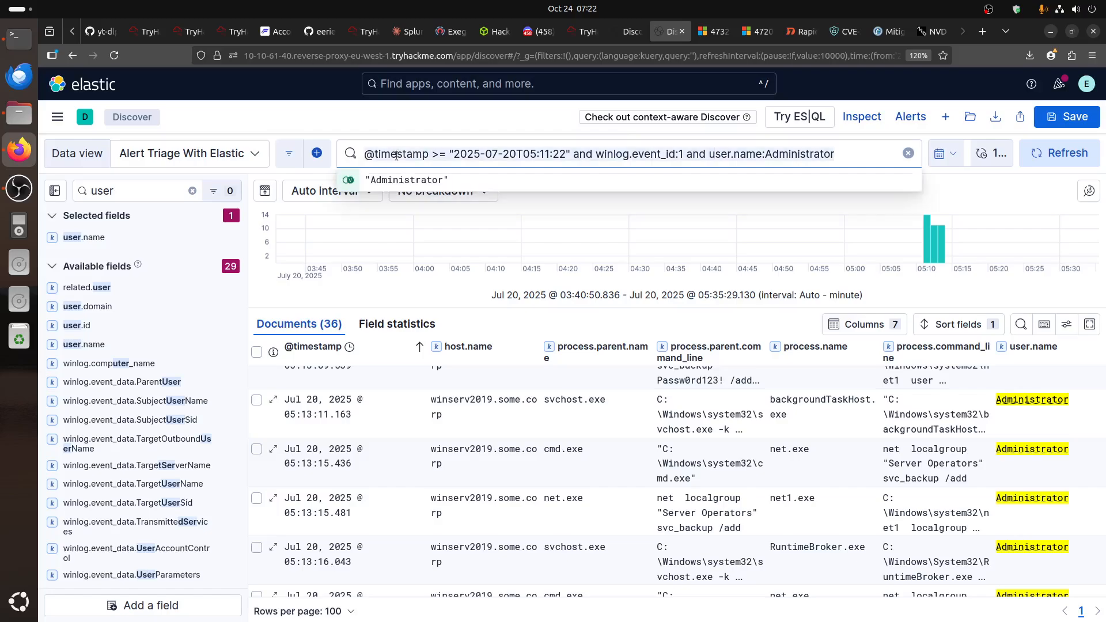
- Replace the Elastic query for event ID 1 with the copied one, put "User Account Management" in quotes, and run it
{"action": "left_click", "coordinate": [627, 34]}
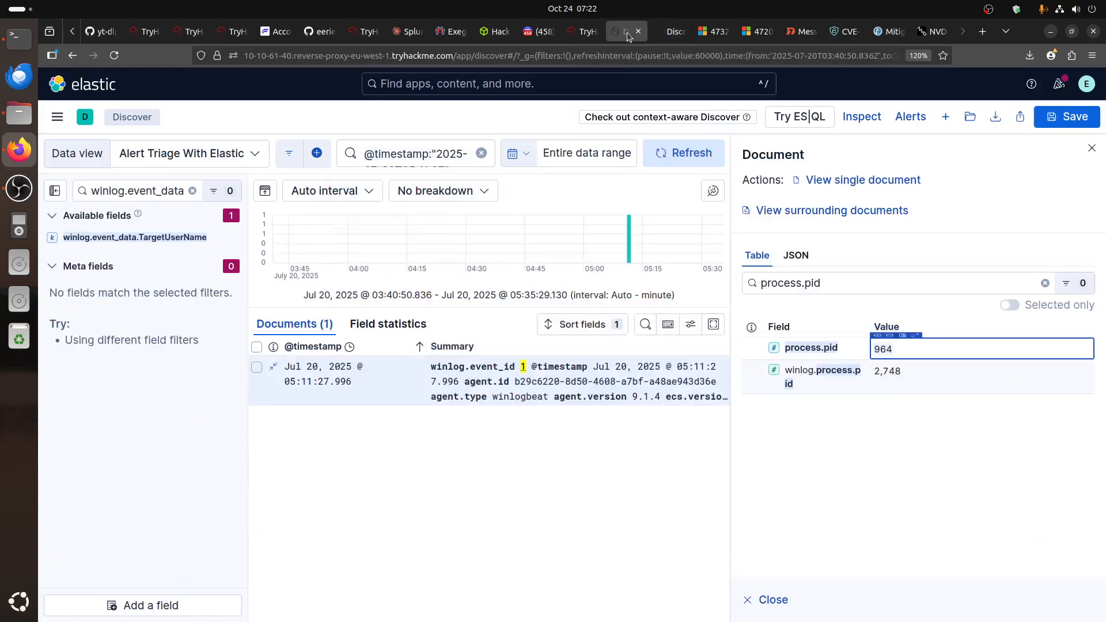
{"action": "left_click", "coordinate": [1092, 148]}
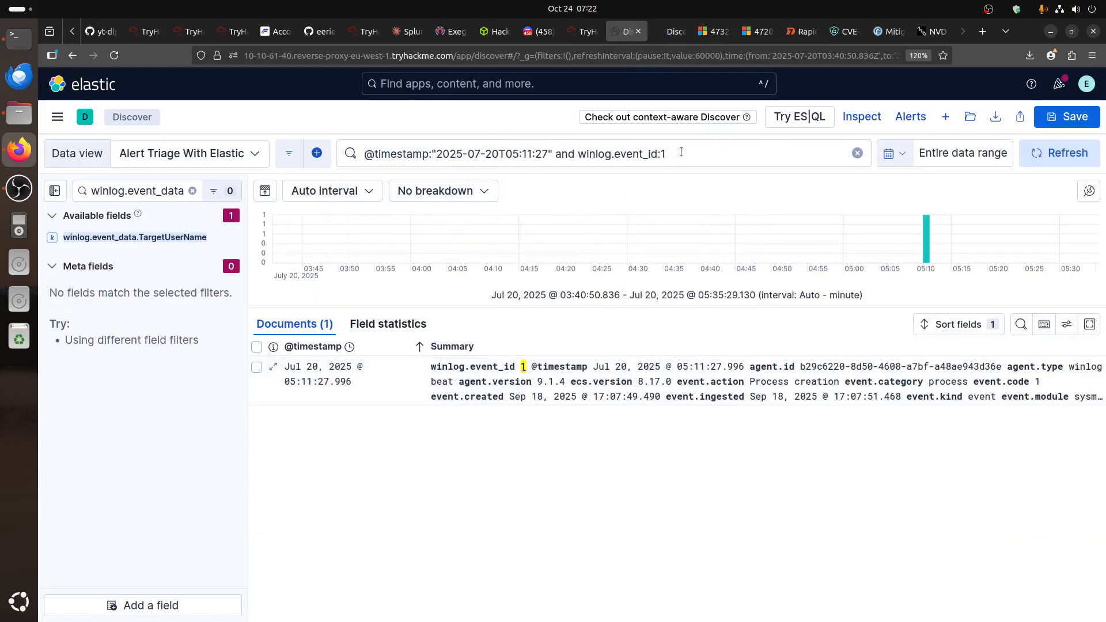
{"action": "left_click", "coordinate": [681, 152]}
{"action": "key", "text": "ctrl+a"}
{"action": "key", "text": "ctrl+v"}
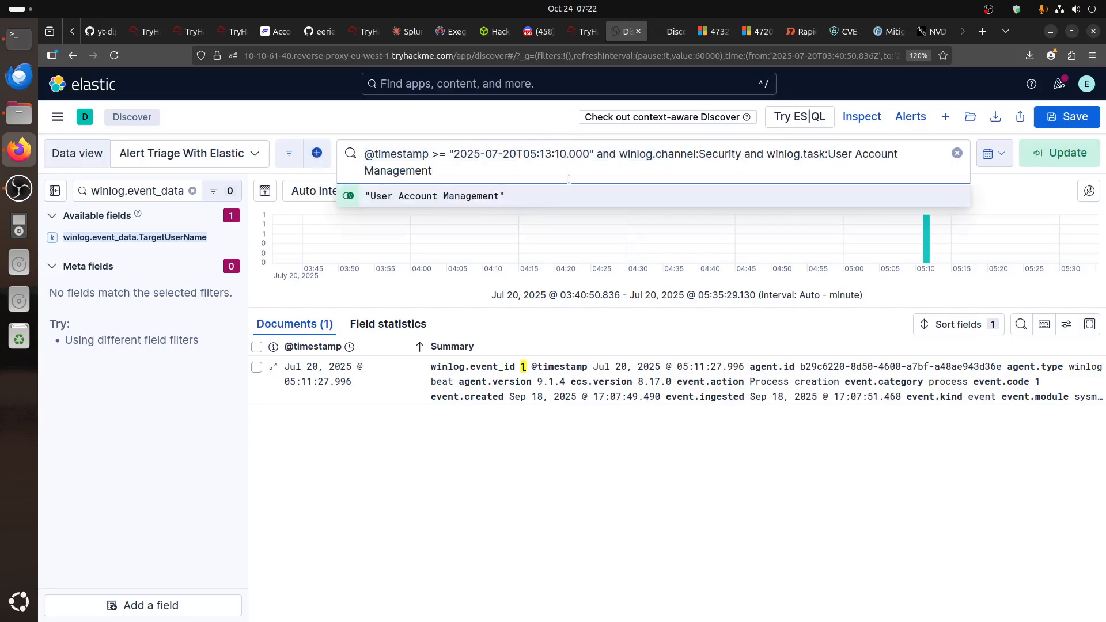
{"action": "key", "text": "Return"}
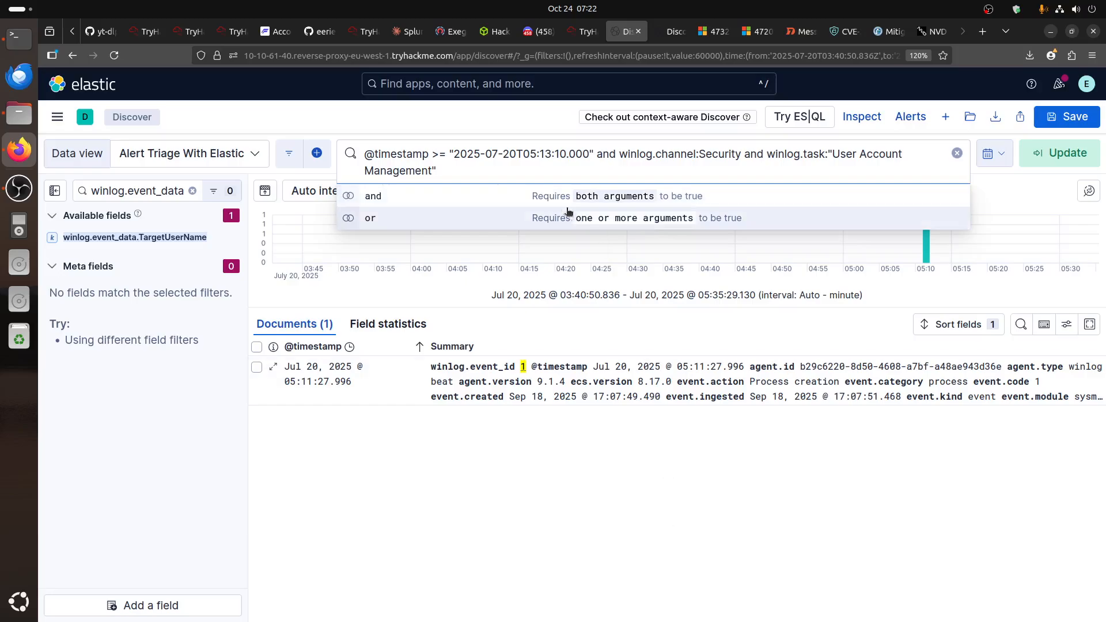
{"action": "key", "text": "Return"}
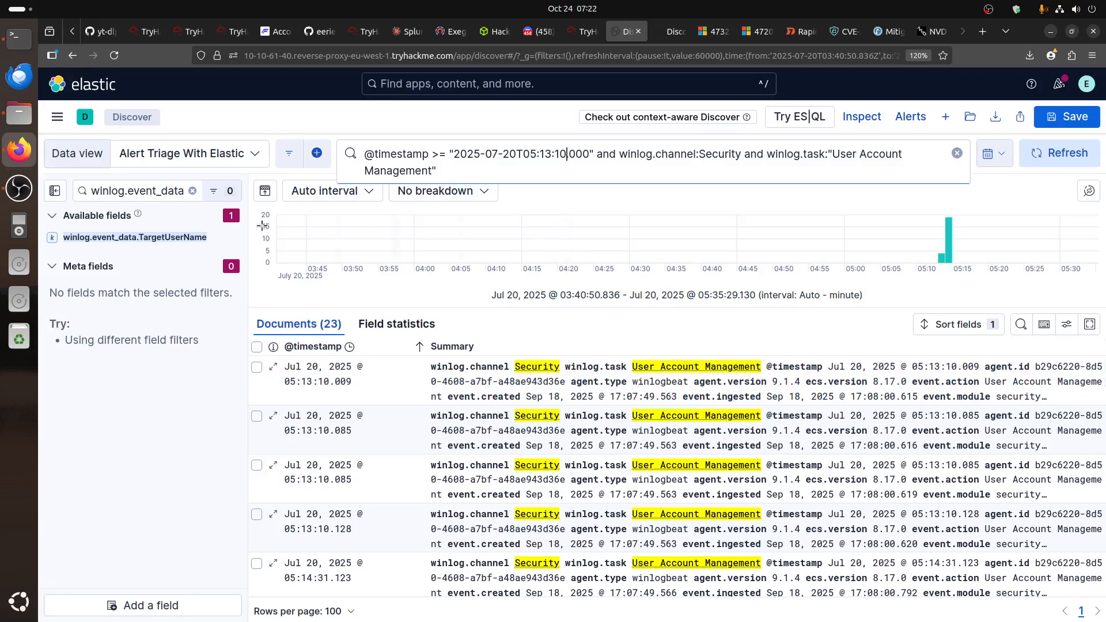
- Find the winlog.event_id field named in the room's instructions and add it as a column to the Elastic results
{"action": "left_click", "coordinate": [192, 191]}
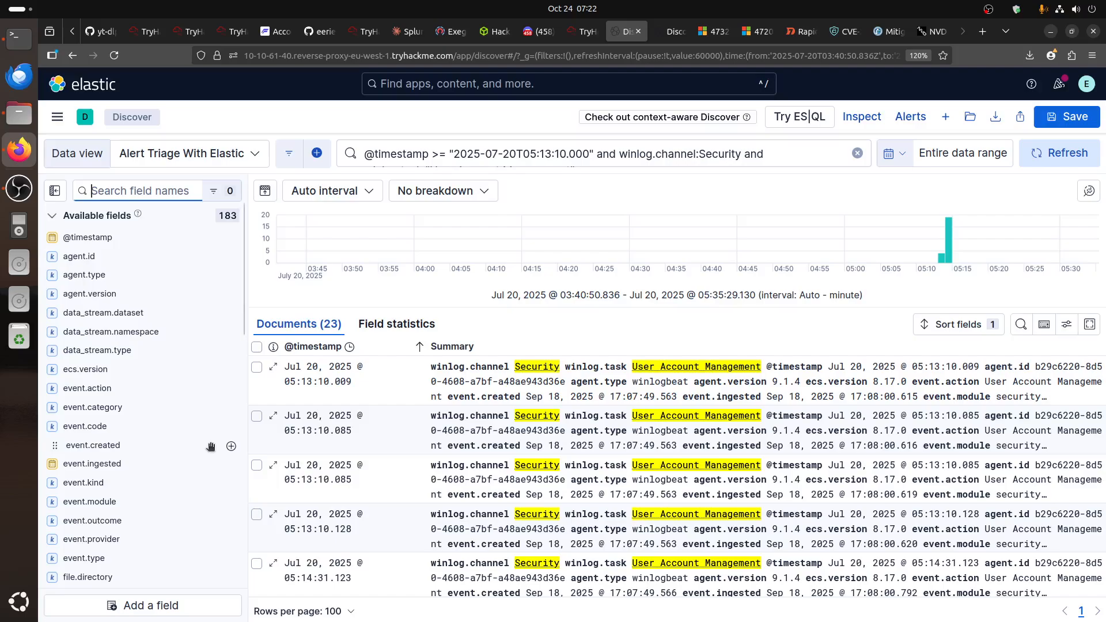
{"action": "left_click", "coordinate": [584, 31]}
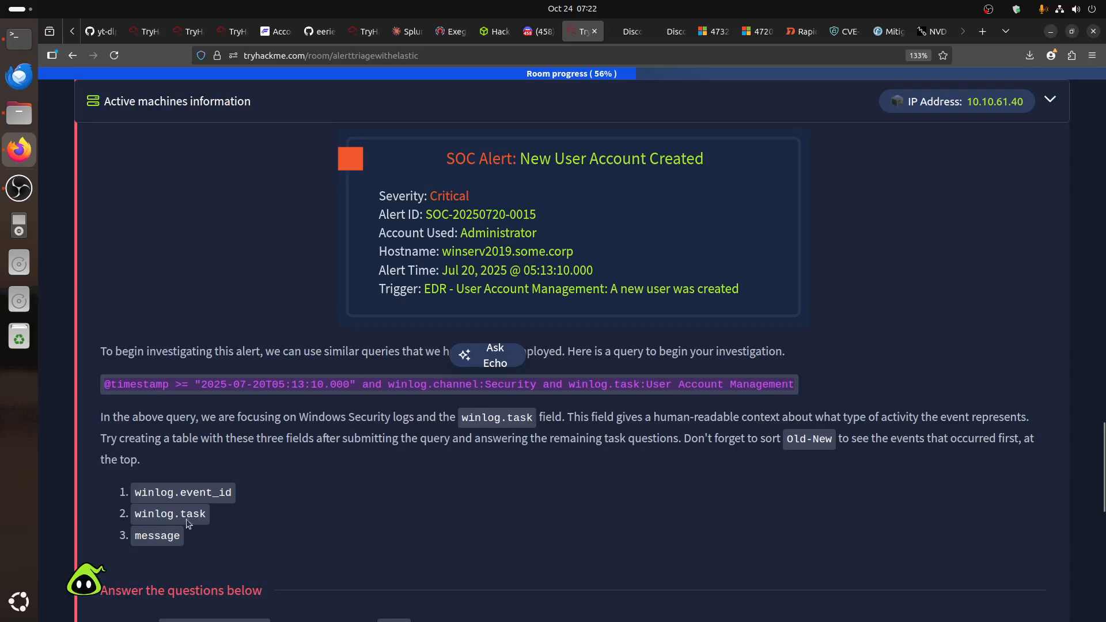
{"action": "left_click", "coordinate": [136, 492]}
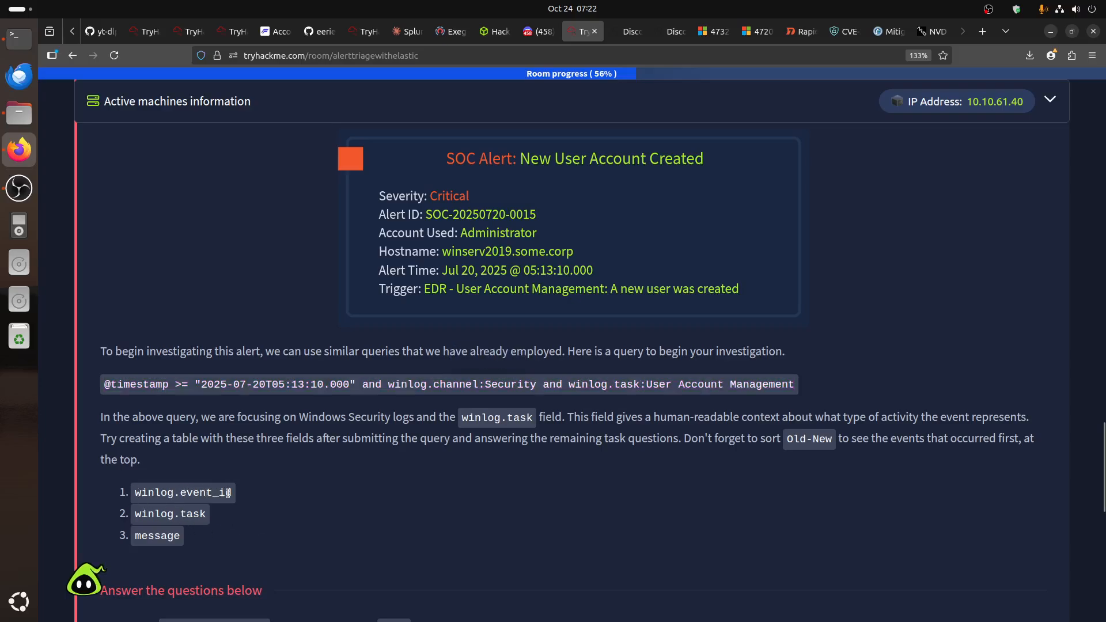
{"action": "left_click_drag", "start_coordinate": [230, 494], "coordinate": [134, 493]}
{"action": "key", "text": "ctrl+c"}
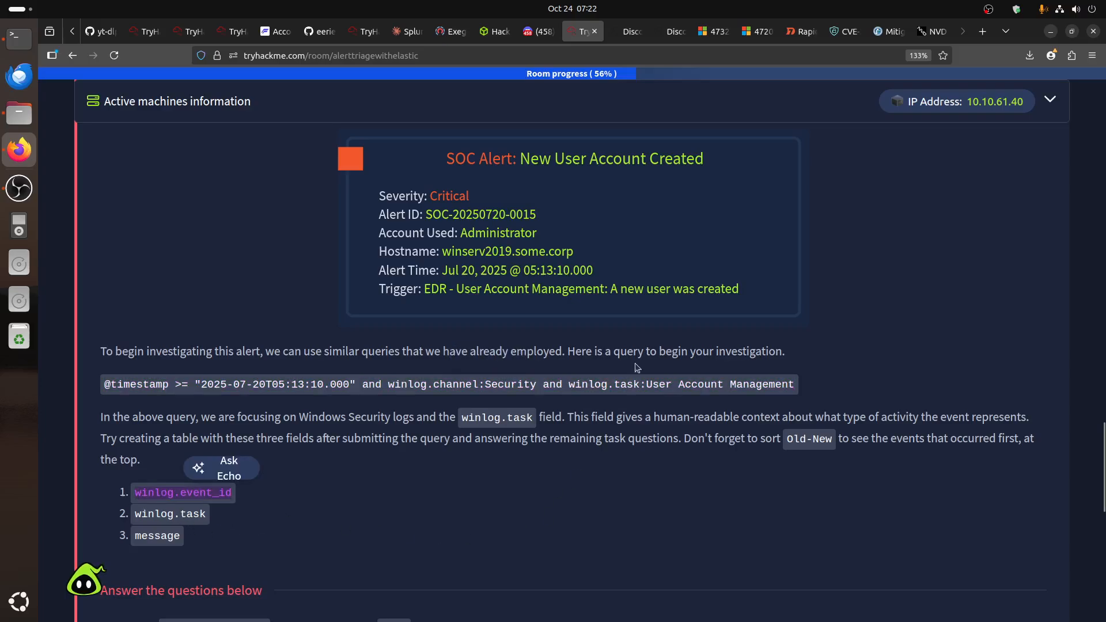
{"action": "left_click", "coordinate": [632, 32]}
{"action": "key", "text": "ctrl+v"}
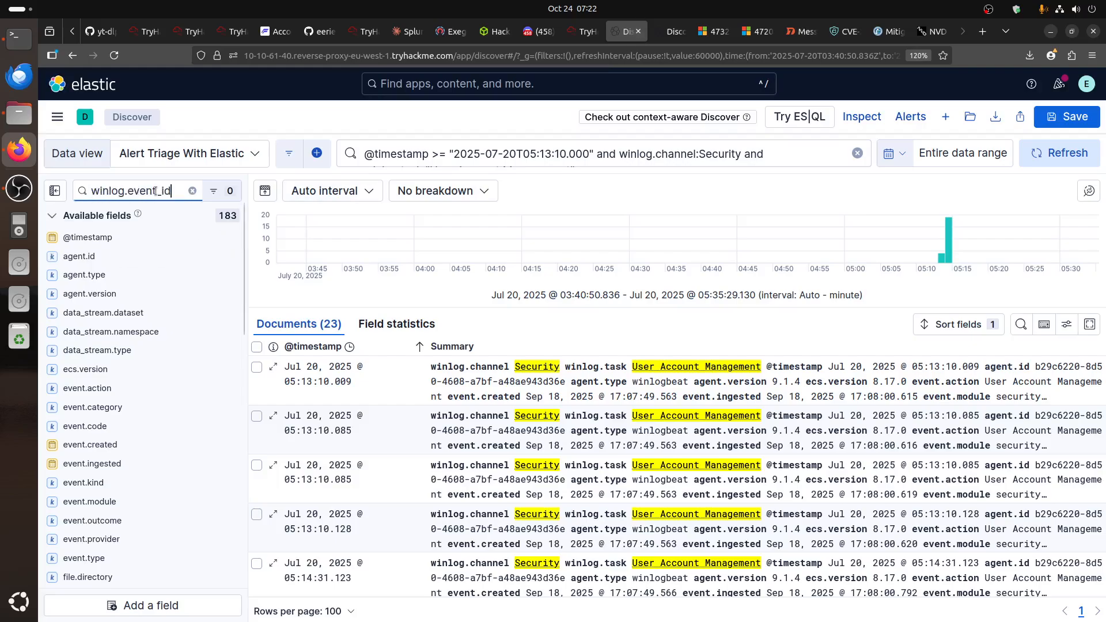
{"action": "scroll", "coordinate": [136, 334], "scroll_direction": "down", "scroll_amount": 10}
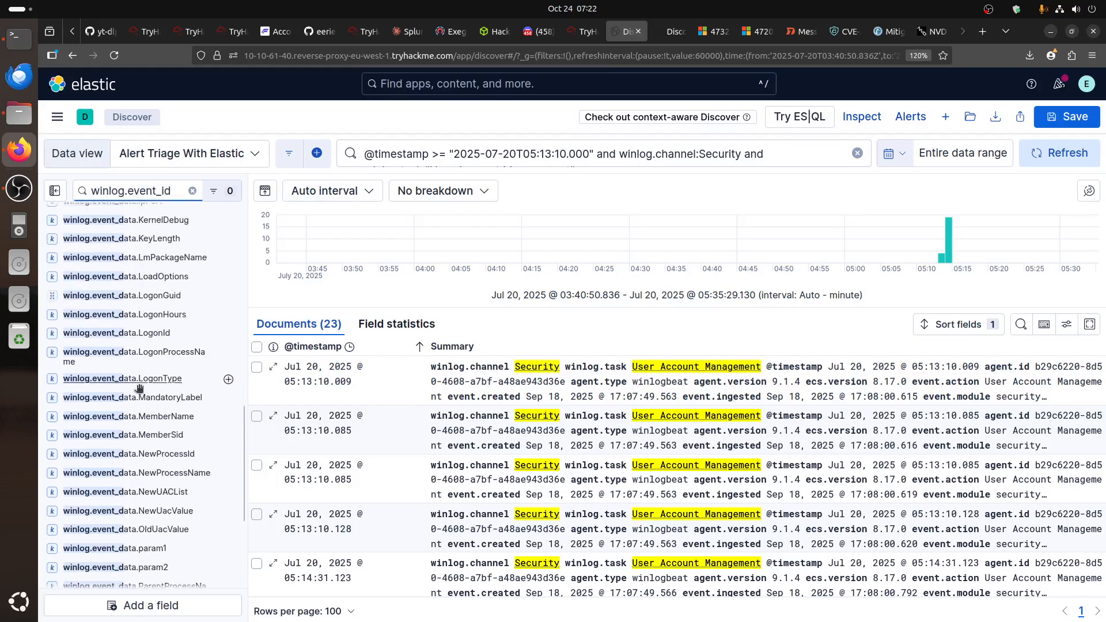
{"action": "scroll", "coordinate": [146, 420], "scroll_direction": "down", "scroll_amount": 10}
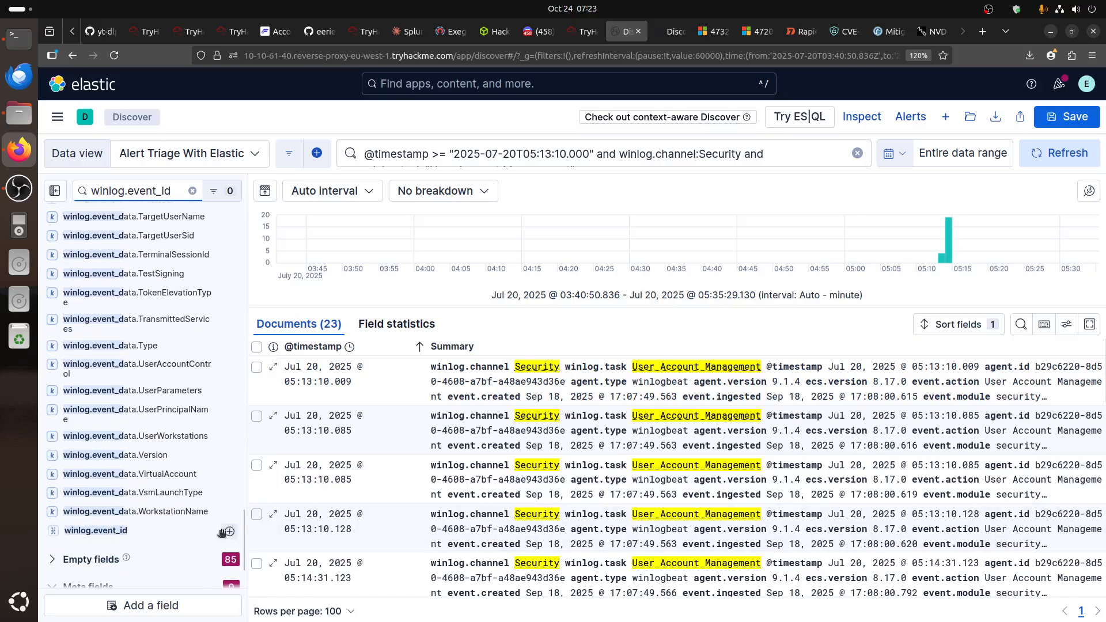
{"action": "left_click", "coordinate": [231, 532]}
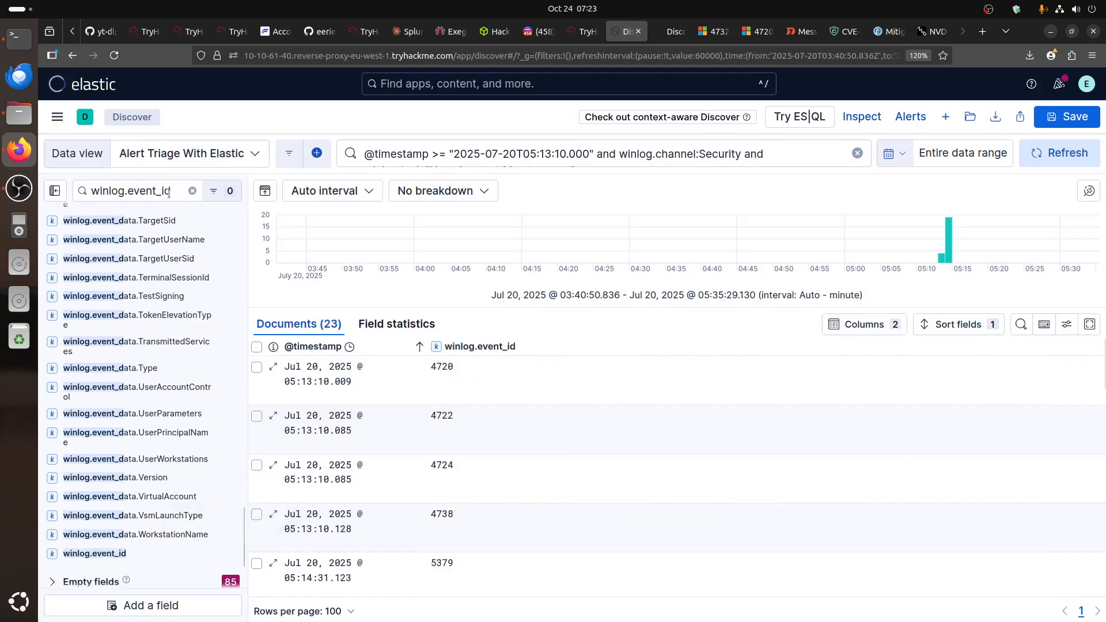
- Search the available fields for message and add it as a column to the results table
{"action": "key", "text": "ctrl+a"}
{"action": "type", "text": "message"}
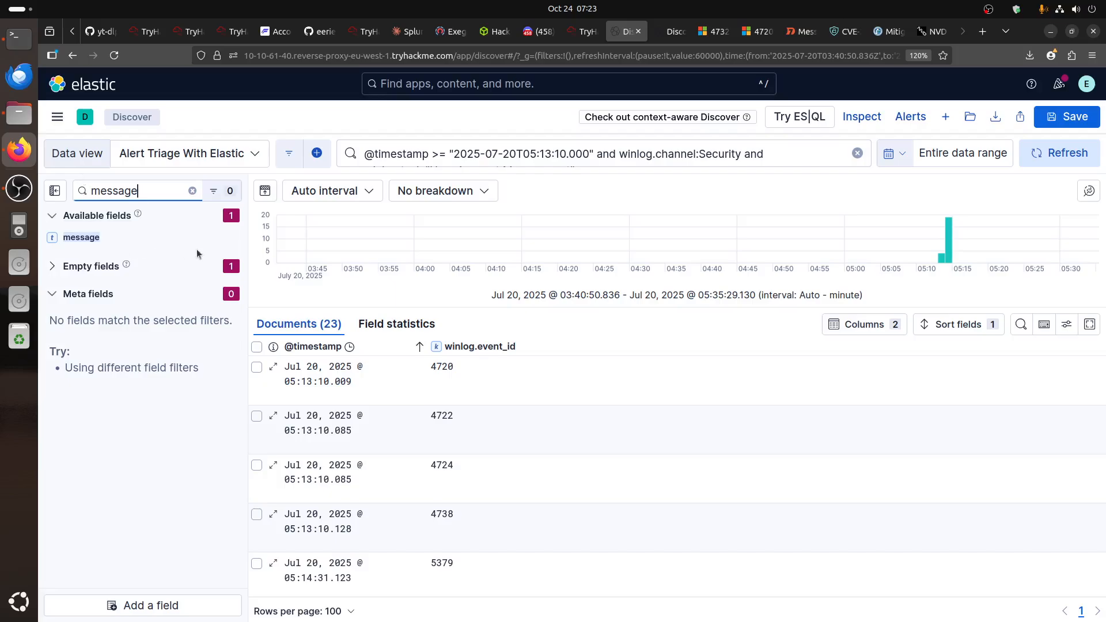
{"action": "left_click", "coordinate": [231, 238]}
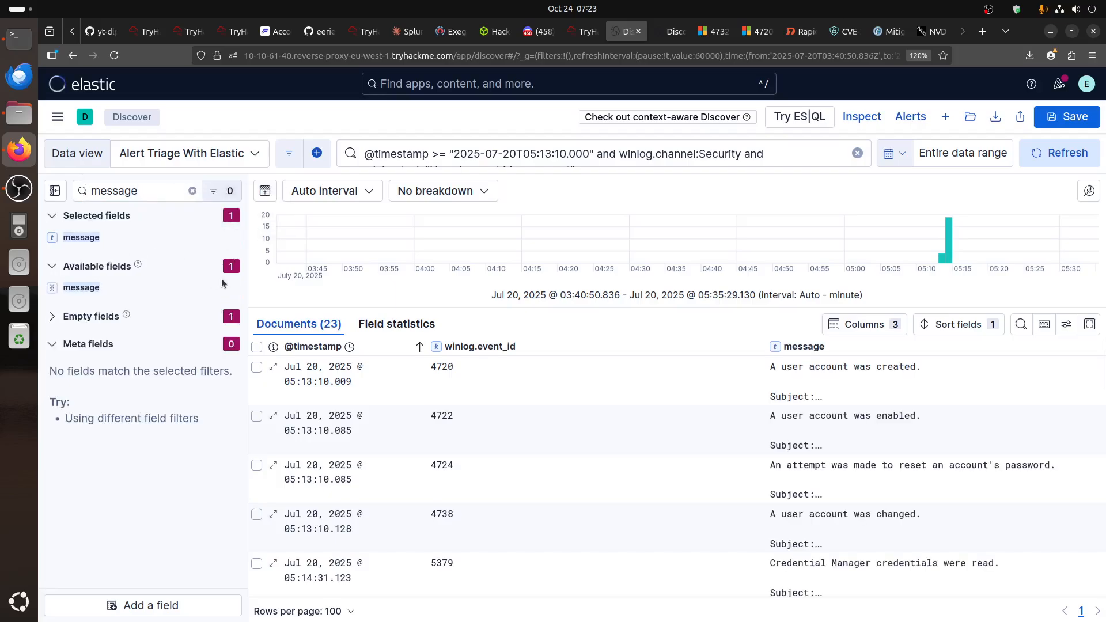
- Copy the winlog.task field name from the room's instructions, find it in Elastic's fields and add it as a column
{"action": "key", "text": "ctrl+Page_Up"}
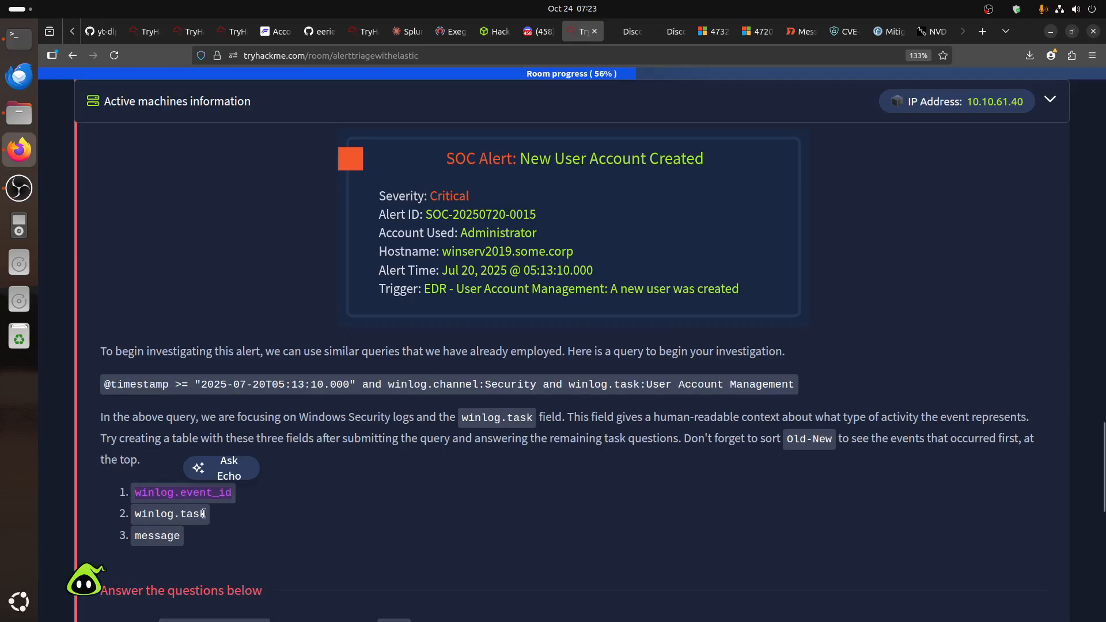
{"action": "left_click", "coordinate": [138, 512]}
{"action": "left_click_drag", "start_coordinate": [135, 511], "coordinate": [206, 514]}
{"action": "key", "text": "ctrl+c"}
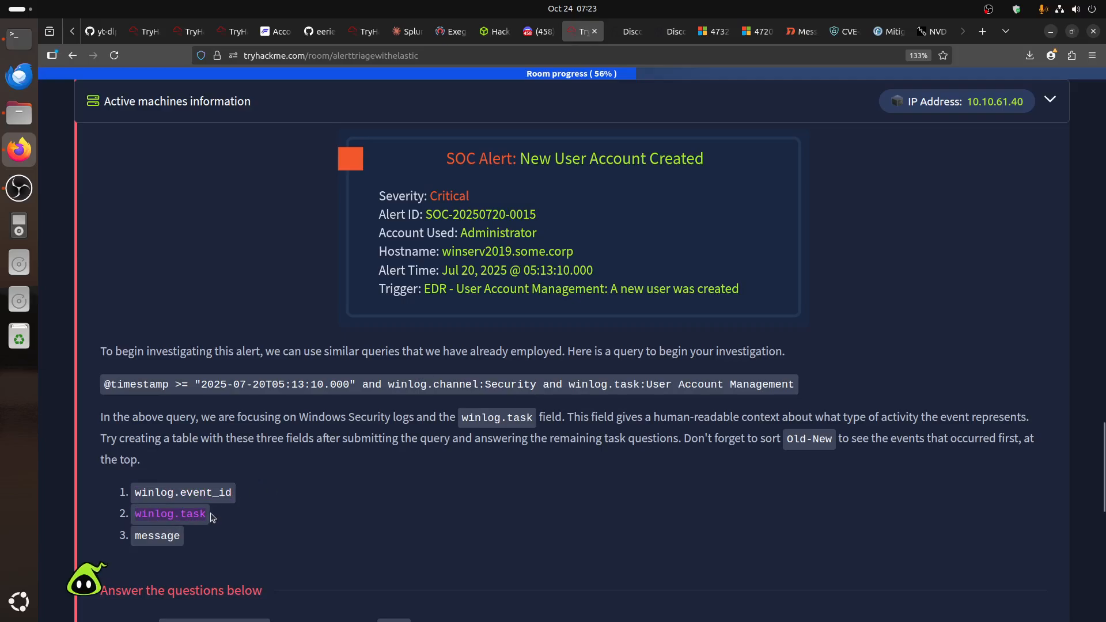
{"action": "left_click", "coordinate": [634, 37]}
{"action": "double_click", "coordinate": [165, 189]}
{"action": "key", "text": "ctrl+v"}
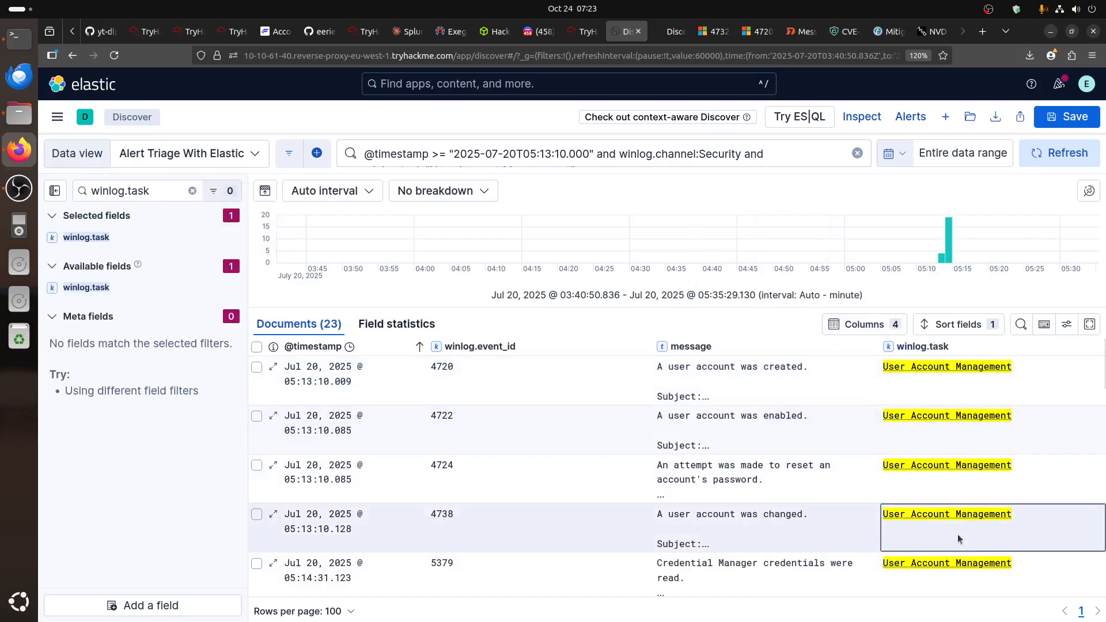
- Examine the User Account Management events in Elastic against the room's query and Microsoft's reference page for event 4720
{"action": "scroll", "coordinate": [961, 599], "scroll_direction": "down", "scroll_amount": 4}
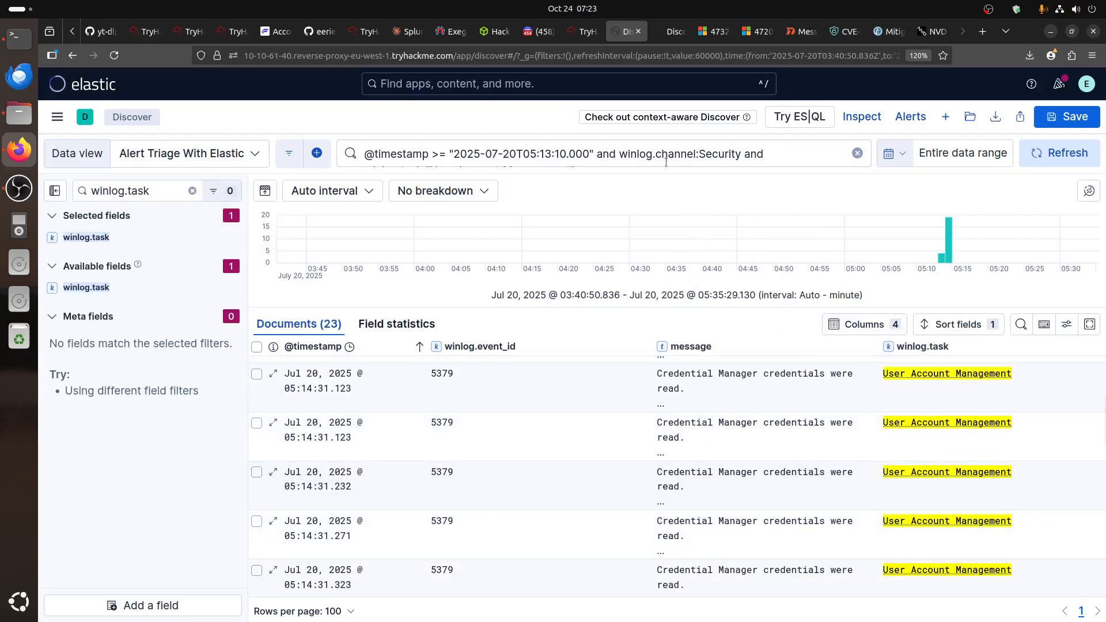
{"action": "left_click", "coordinate": [583, 31]}
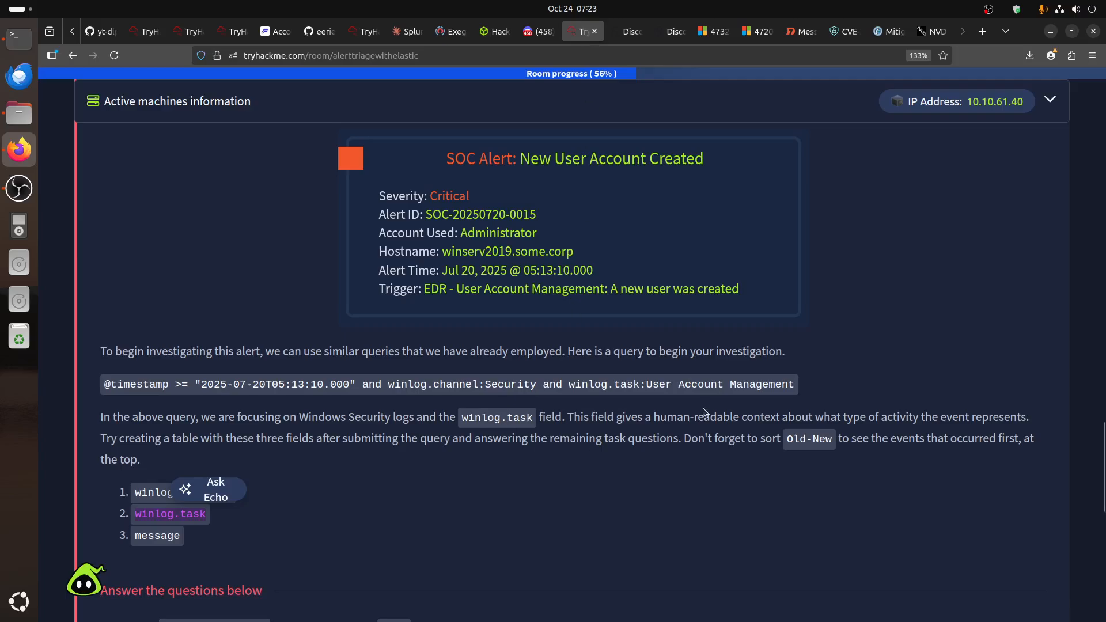
{"action": "left_click", "coordinate": [647, 386]}
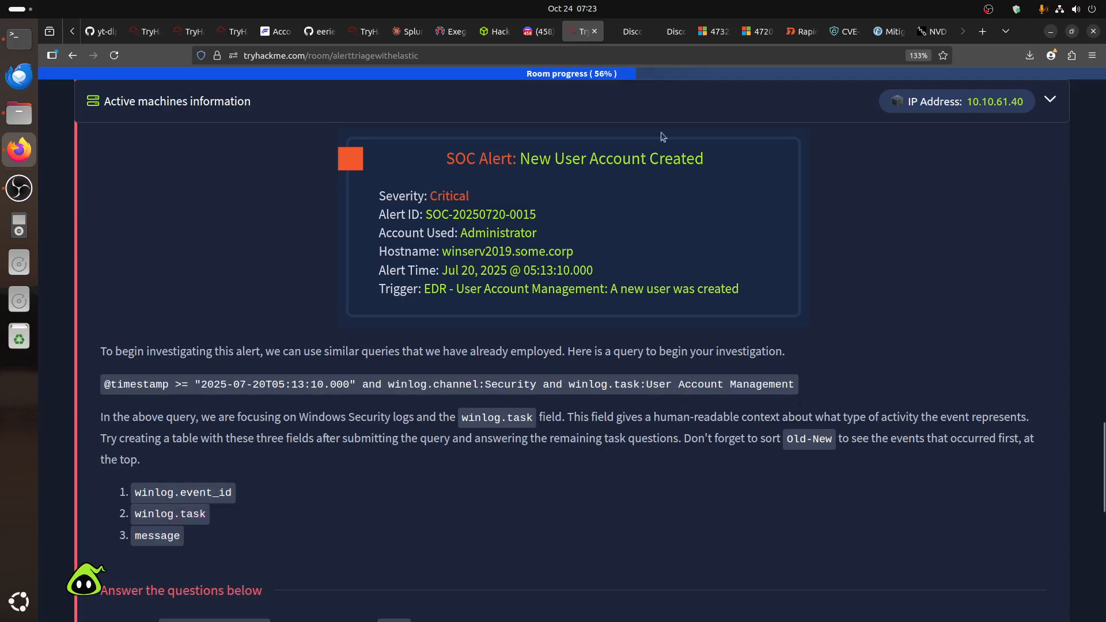
{"action": "left_click", "coordinate": [627, 32]}
{"action": "scroll", "coordinate": [910, 518], "scroll_direction": "down", "scroll_amount": 5}
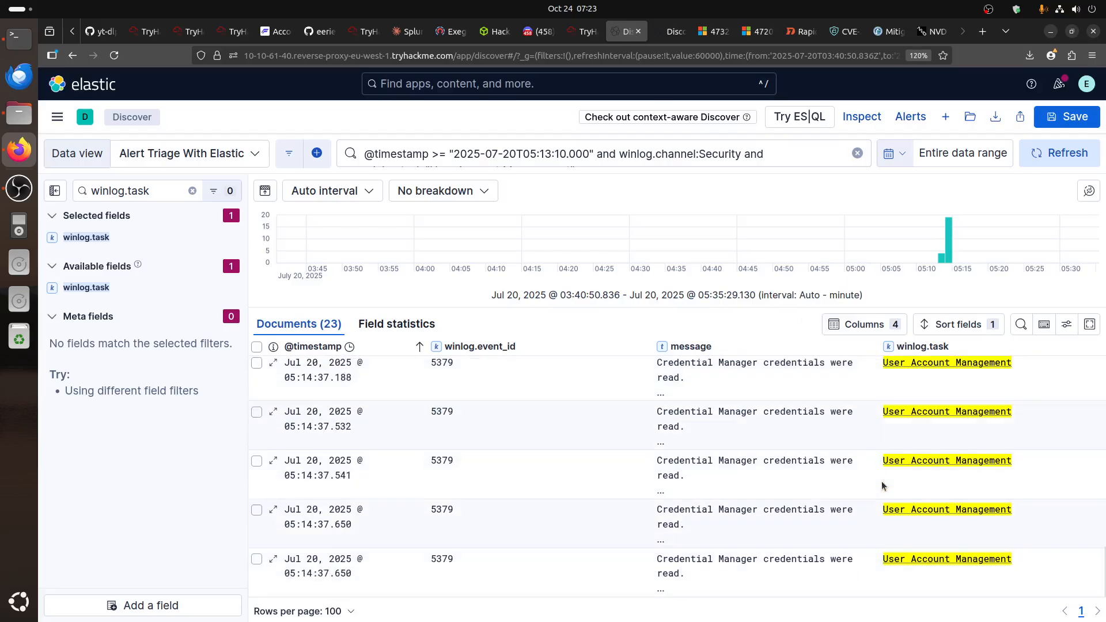
{"action": "scroll", "coordinate": [882, 420], "scroll_direction": "up", "scroll_amount": 5}
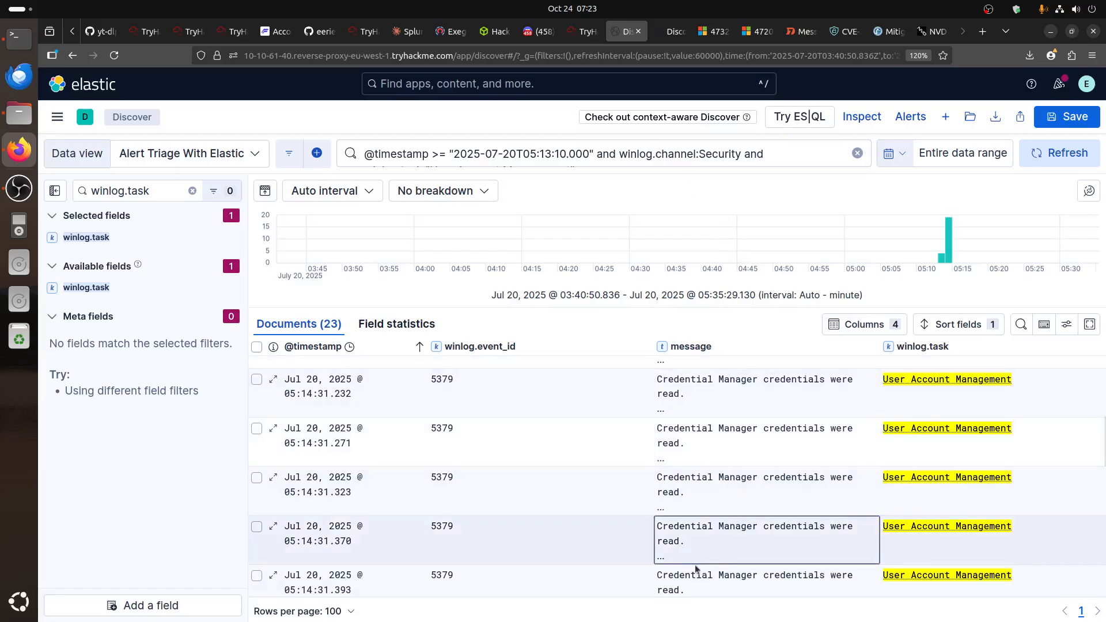
{"action": "scroll", "coordinate": [504, 500], "scroll_direction": "up", "scroll_amount": 3}
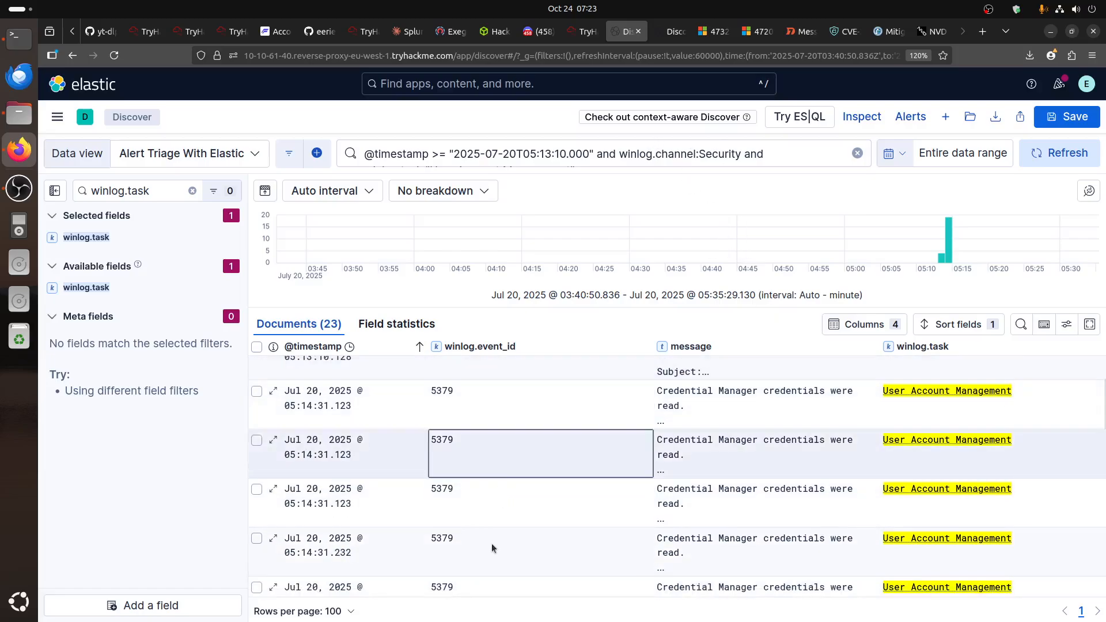
{"action": "scroll", "coordinate": [490, 536], "scroll_direction": "up", "scroll_amount": 3}
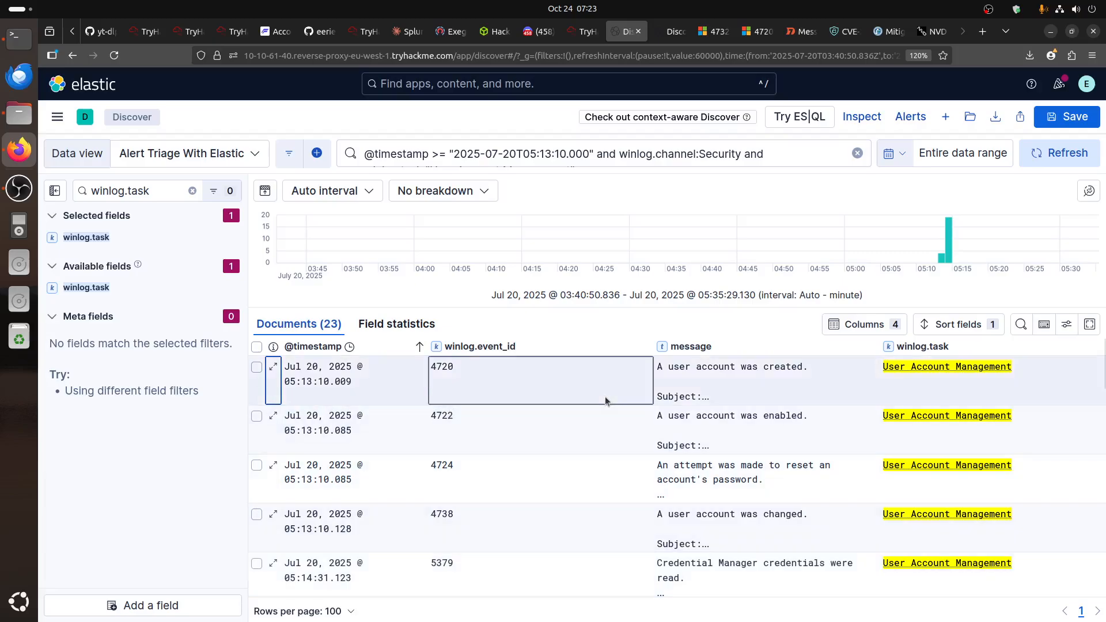
{"action": "left_click", "coordinate": [758, 31]}
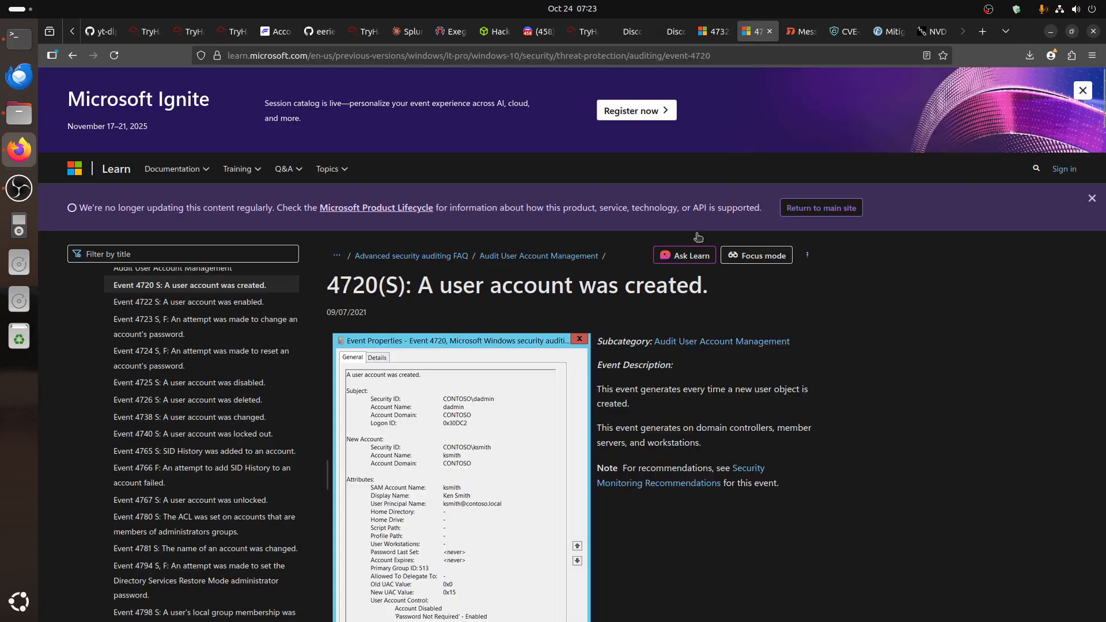
{"action": "left_click", "coordinate": [626, 32]}
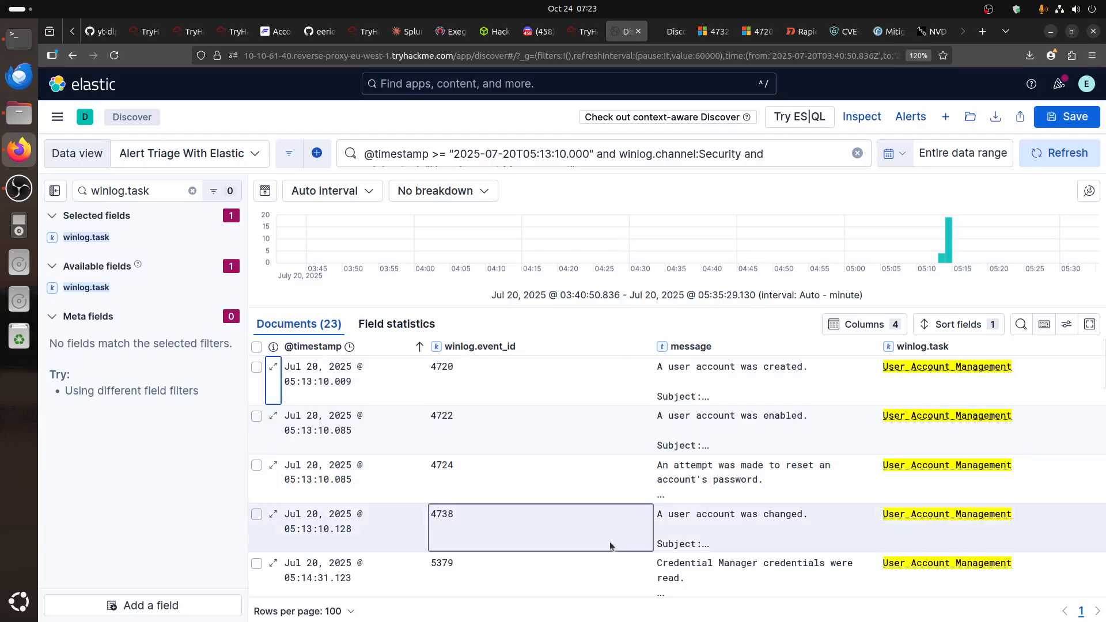
{"action": "mouse_move", "coordinate": [458, 361]}
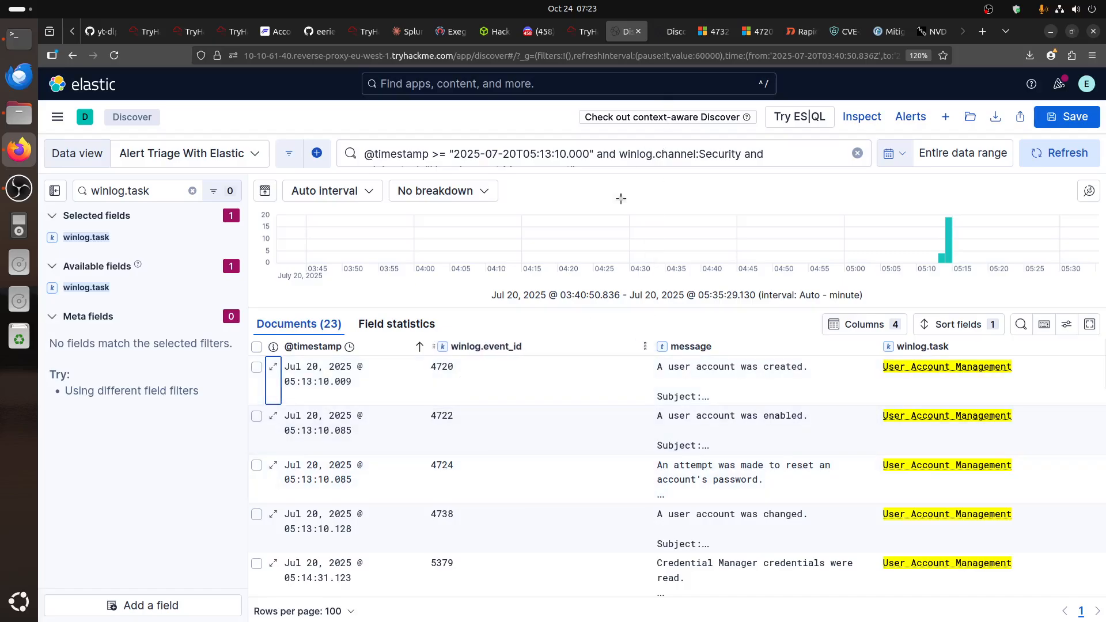
- Look up the new user account creation event in Elastic and submit 4720 as the room's winlog.event_id answer
{"action": "key", "text": "ctrl+Page_Up"}
{"action": "scroll", "coordinate": [666, 422], "scroll_direction": "down", "scroll_amount": 5}
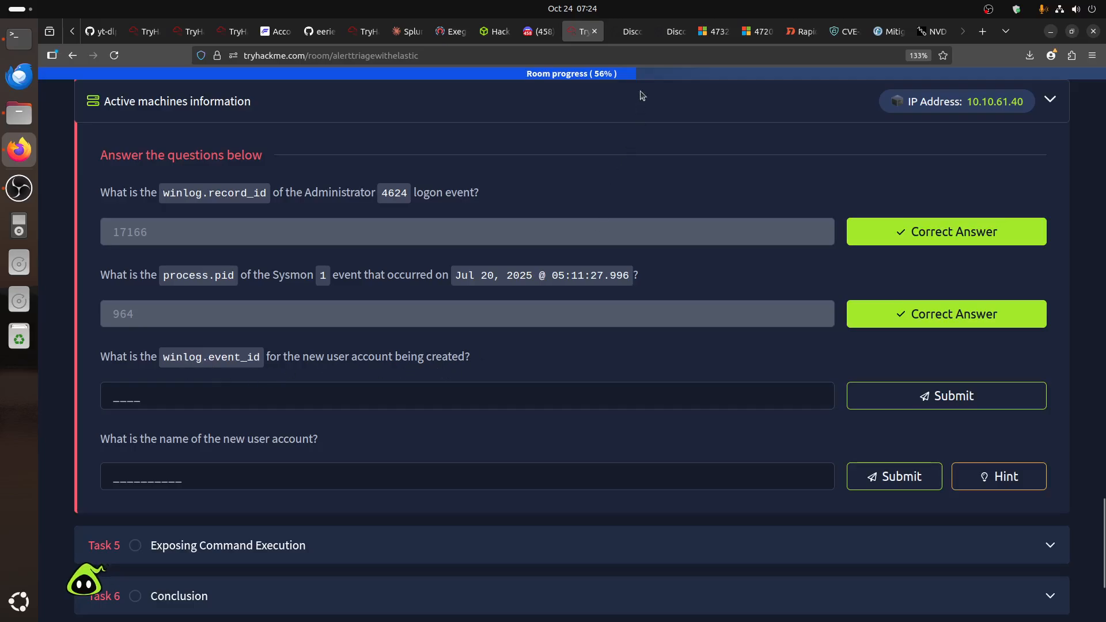
{"action": "left_click", "coordinate": [632, 31]}
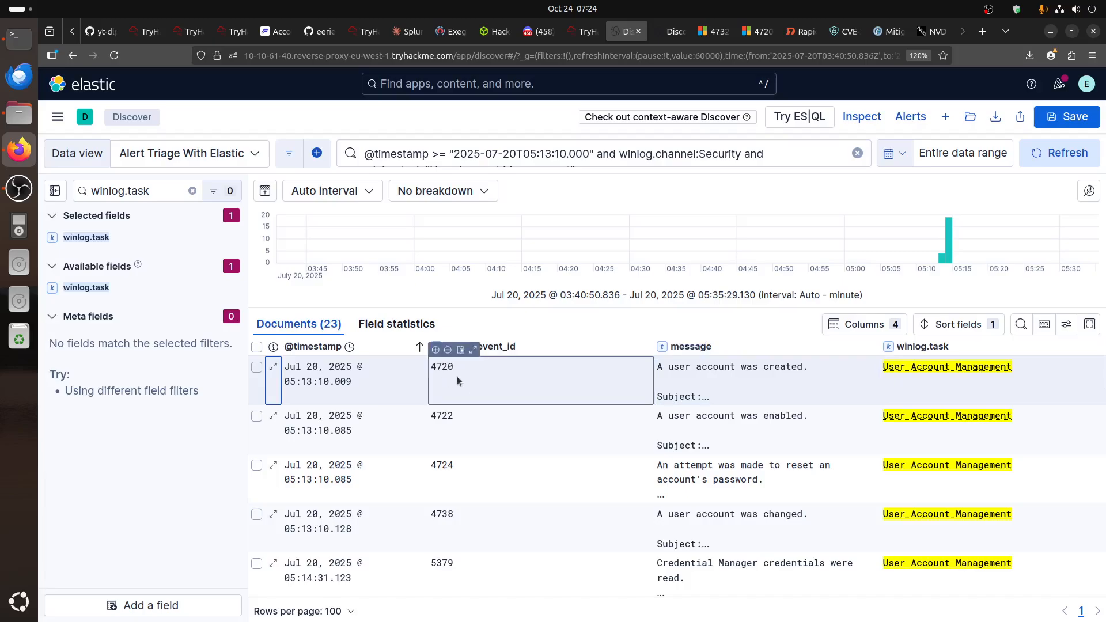
{"action": "left_click", "coordinate": [577, 35]}
{"action": "left_click", "coordinate": [234, 400]}
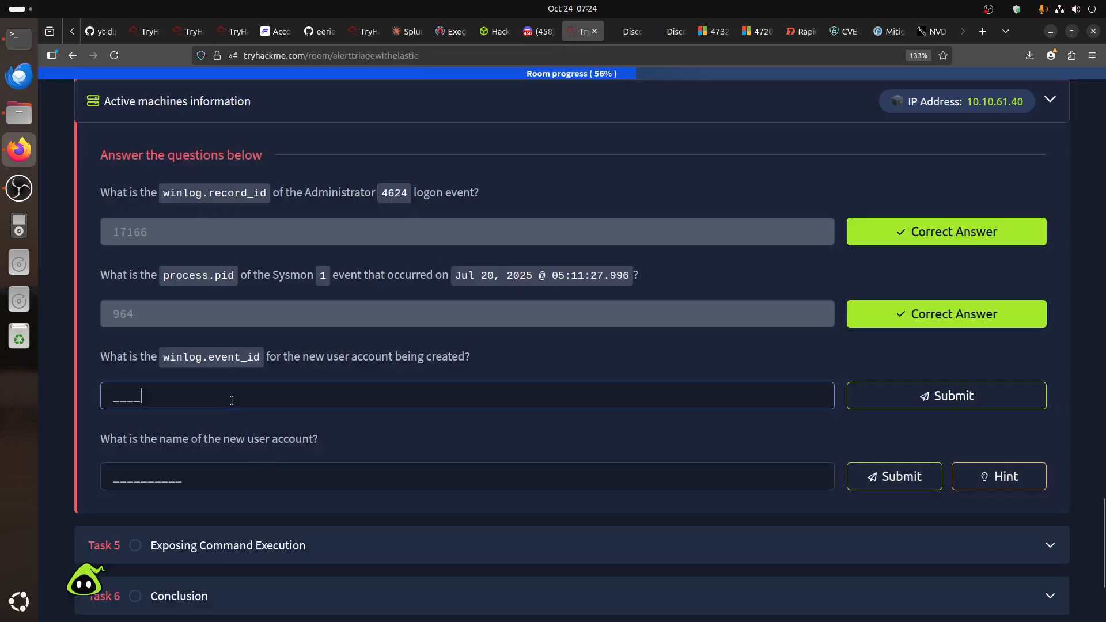
{"action": "type", "text": "4720"}
{"action": "left_click", "coordinate": [936, 403]}
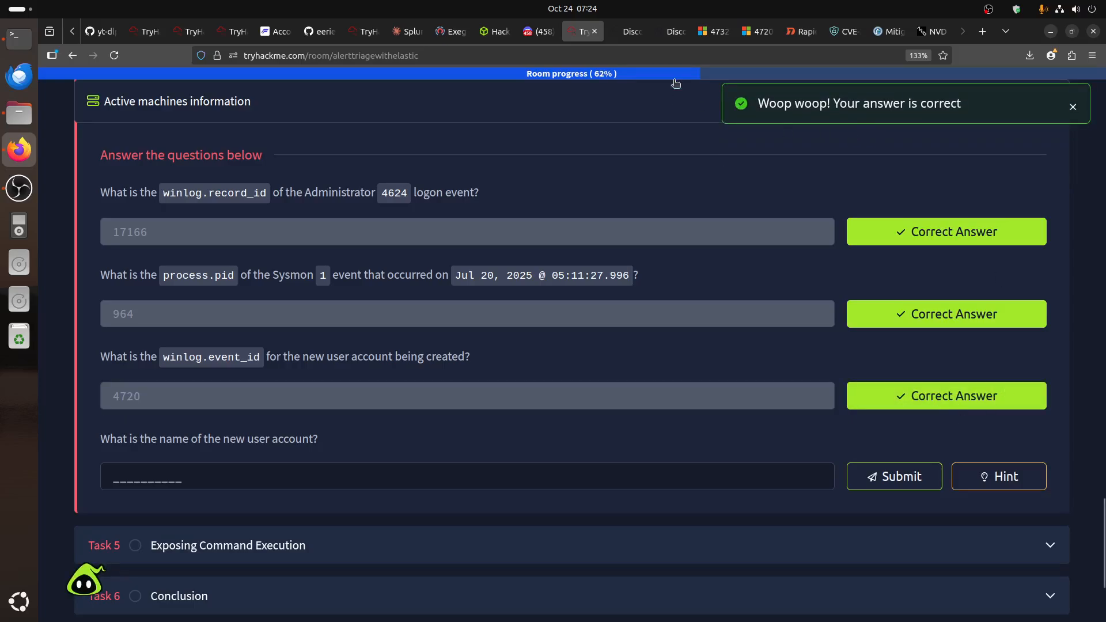
- Search Elastic's available fields for command and add process.command_line and process.parent.command_line as columns to the results
{"action": "left_click", "coordinate": [627, 35]}
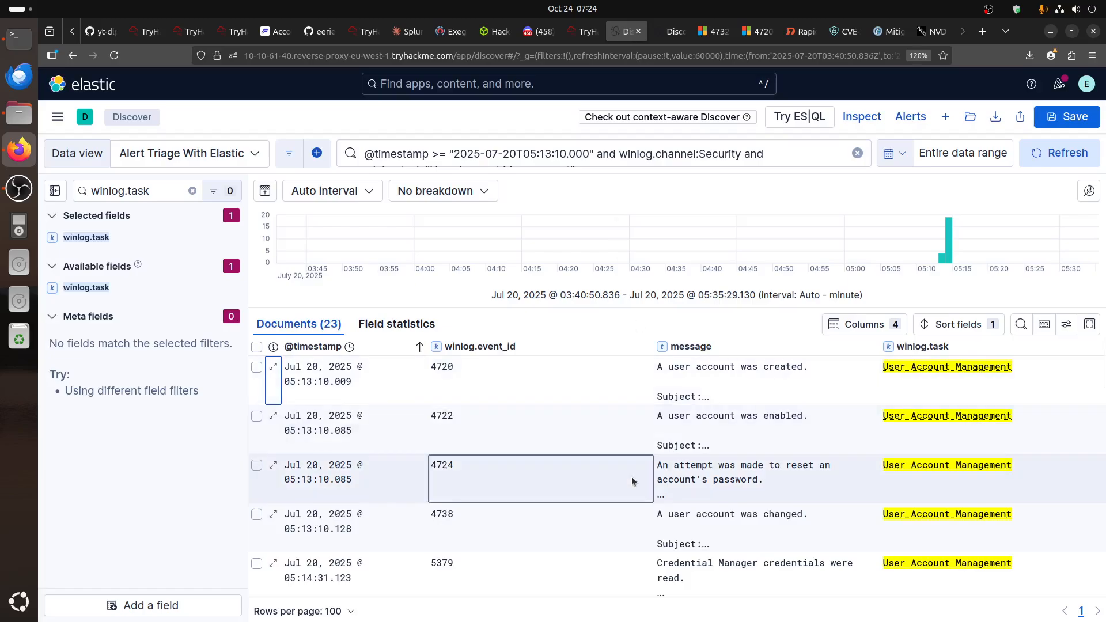
{"action": "scroll", "coordinate": [633, 481], "scroll_direction": "down", "scroll_amount": 10}
{"action": "scroll", "coordinate": [633, 484], "scroll_direction": "down", "scroll_amount": 2}
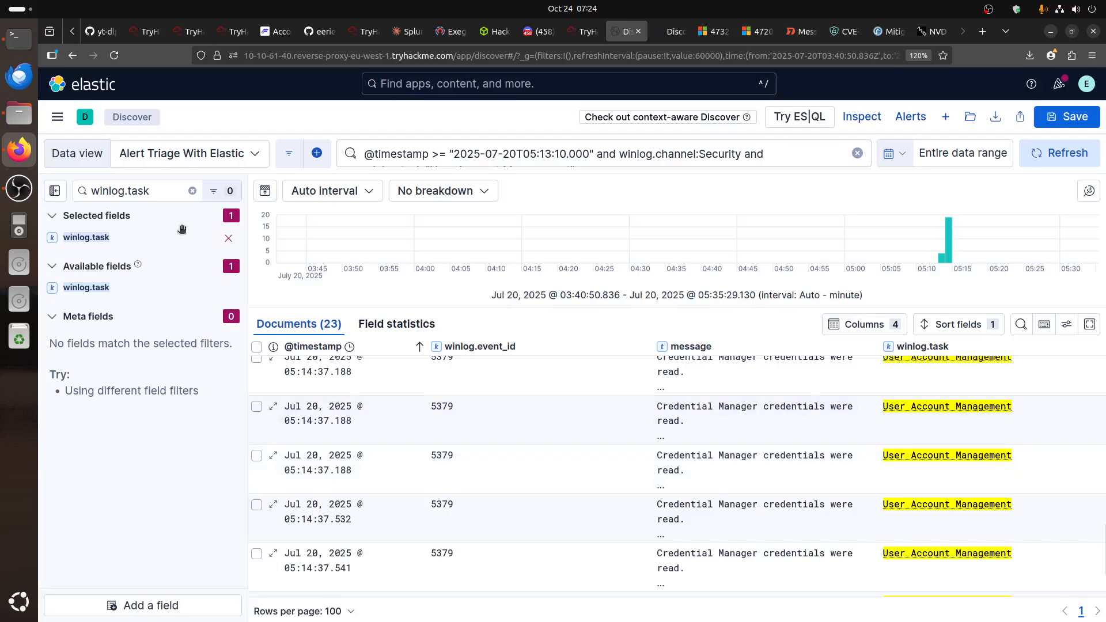
{"action": "key", "text": "ctrl+a"}
{"action": "type", "text": "co"}
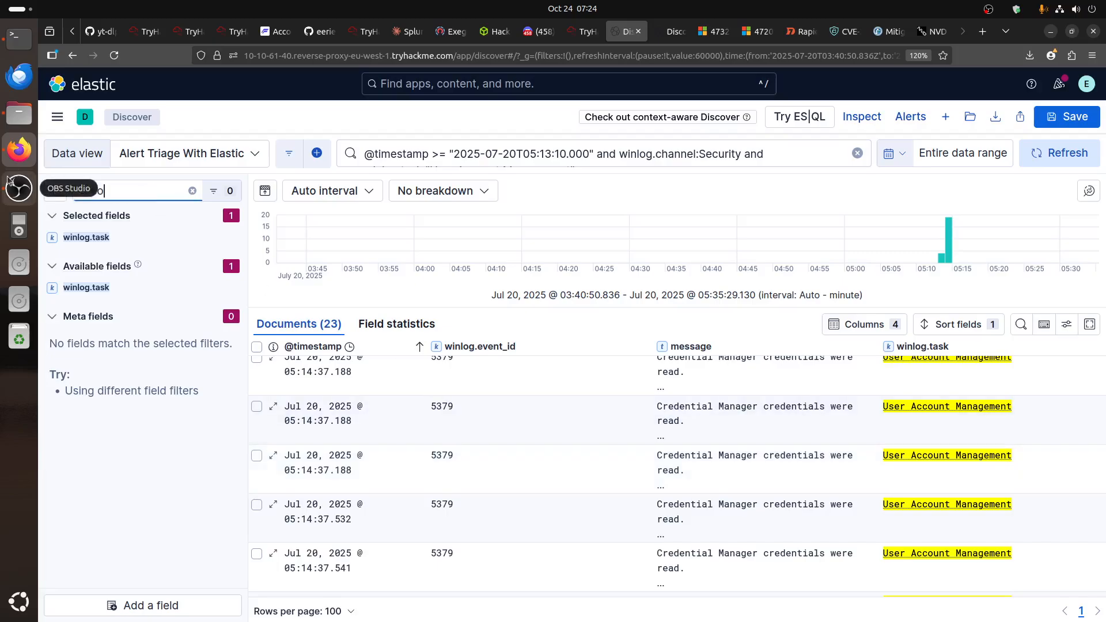
{"action": "type", "text": "mmand"}
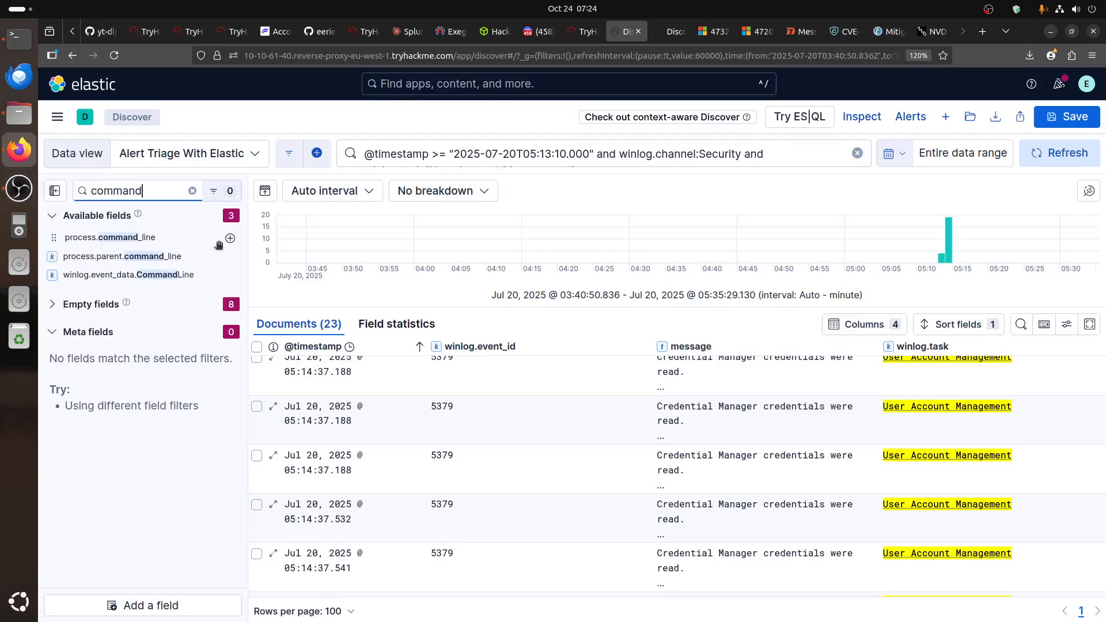
{"action": "left_click", "coordinate": [232, 240]}
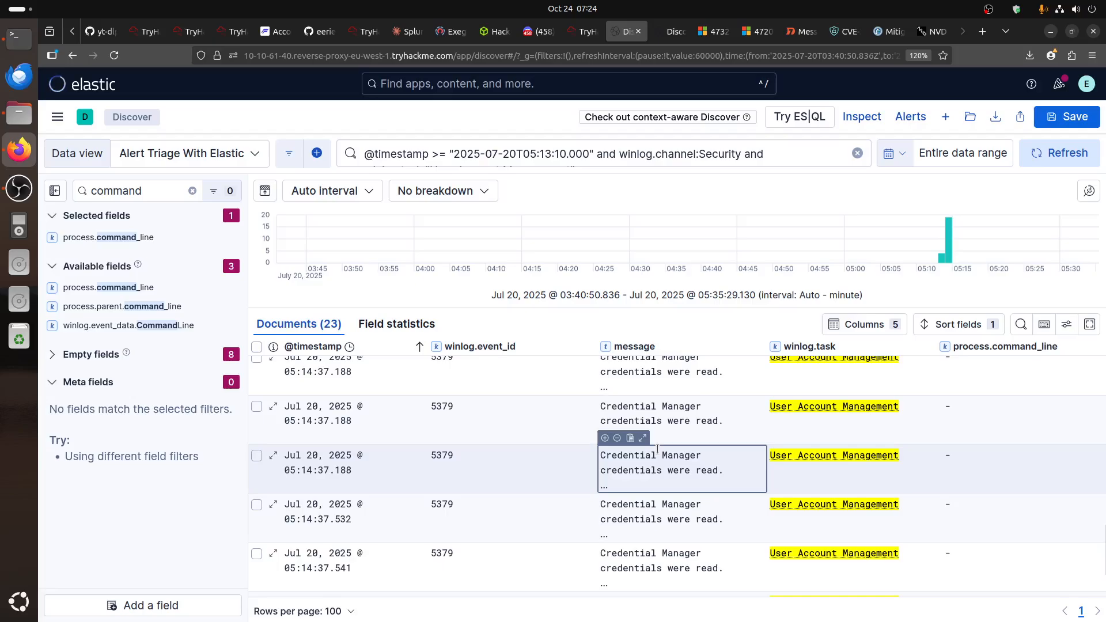
{"action": "scroll", "coordinate": [992, 469], "scroll_direction": "down", "scroll_amount": 2}
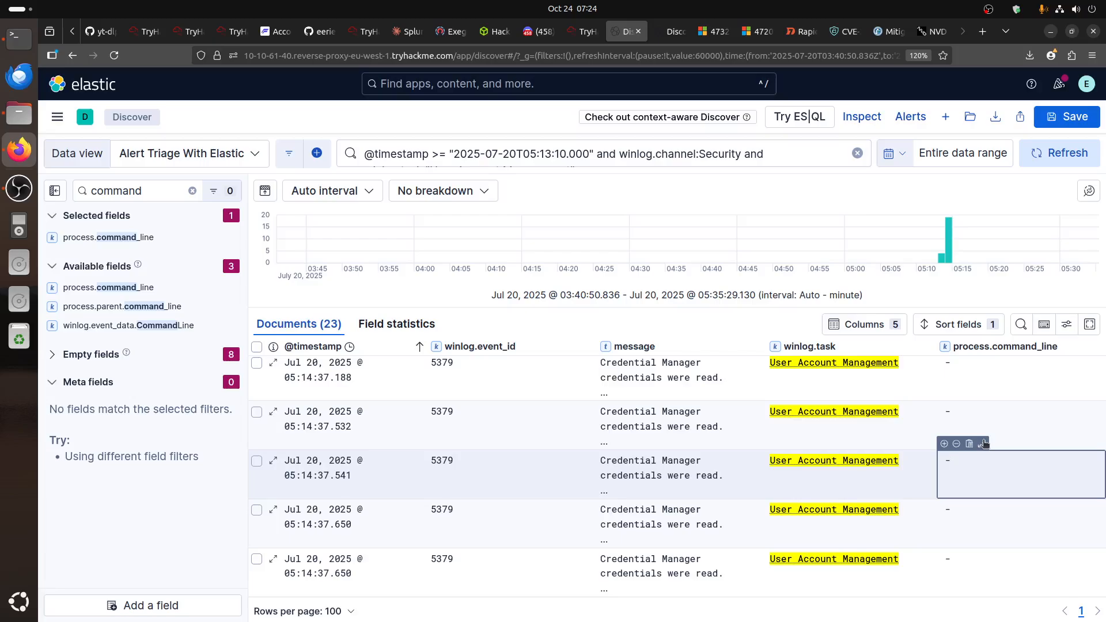
{"action": "scroll", "coordinate": [983, 443], "scroll_direction": "up", "scroll_amount": 5}
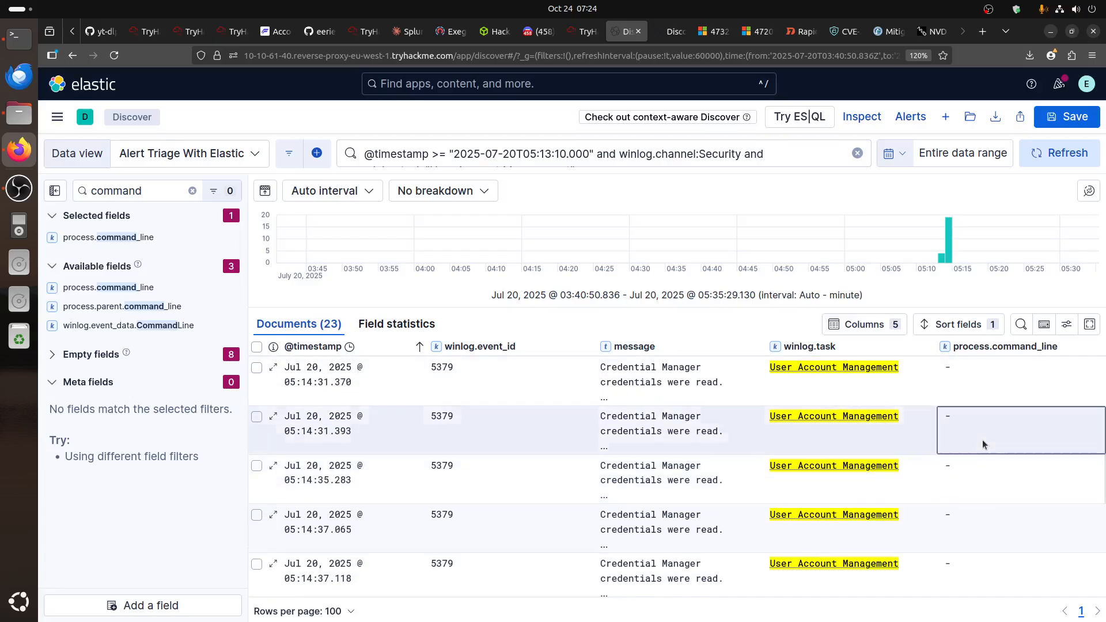
{"action": "scroll", "coordinate": [983, 440], "scroll_direction": "up", "scroll_amount": 2}
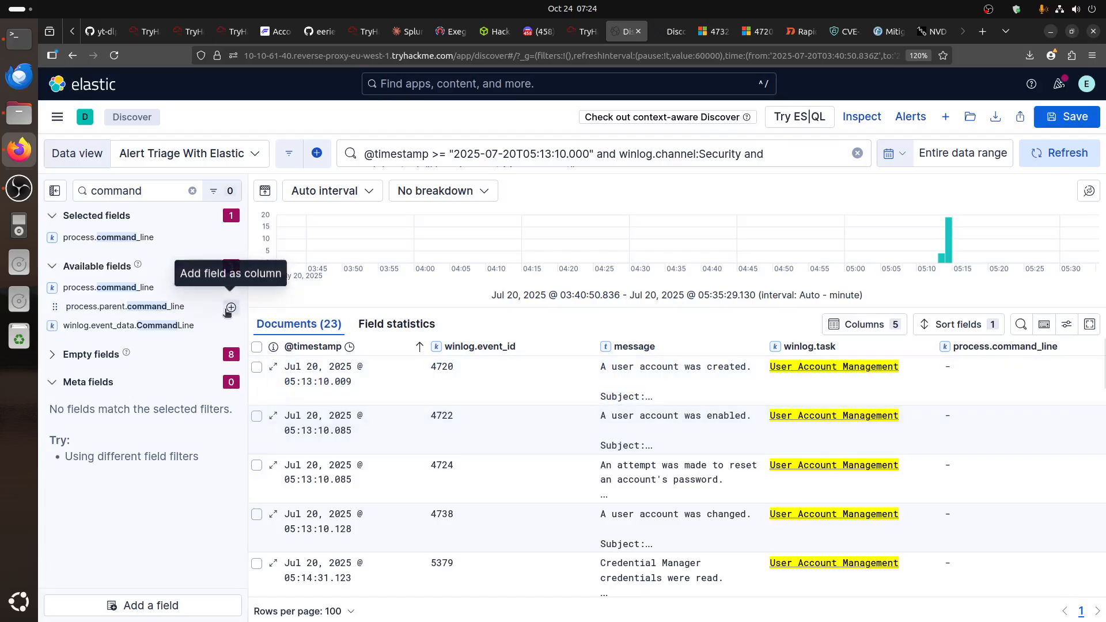
{"action": "left_click", "coordinate": [230, 308]}
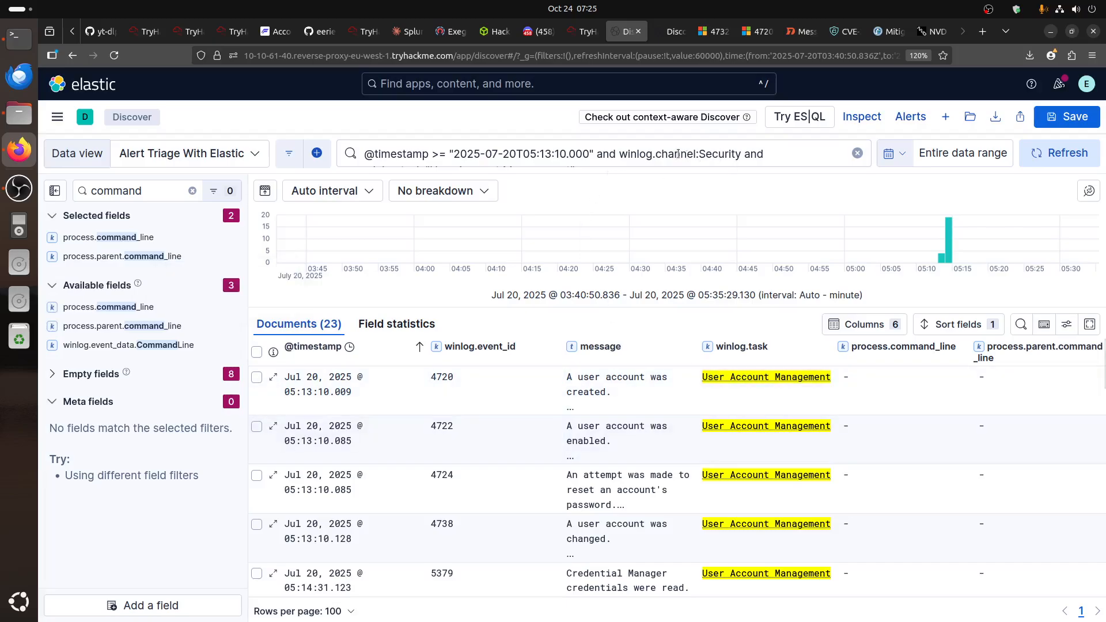
- Replace the query's channel and task conditions with winlog.event_id:4720, keeping the timestamp condition, and run it
{"action": "left_click", "coordinate": [618, 154]}
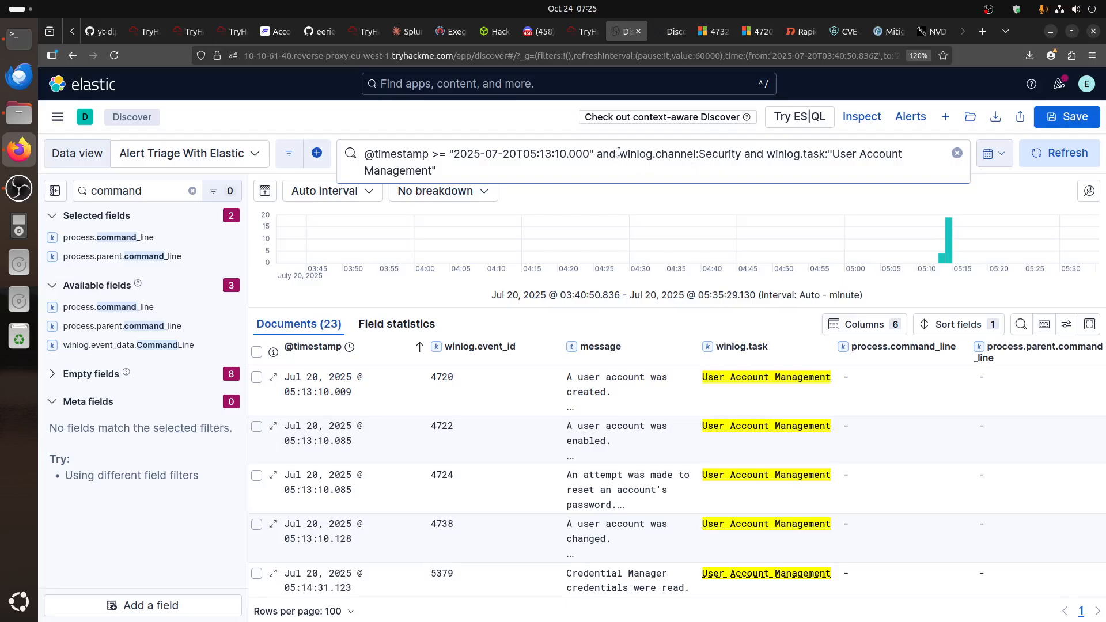
{"action": "left_click_drag", "start_coordinate": [620, 154], "coordinate": [681, 175]}
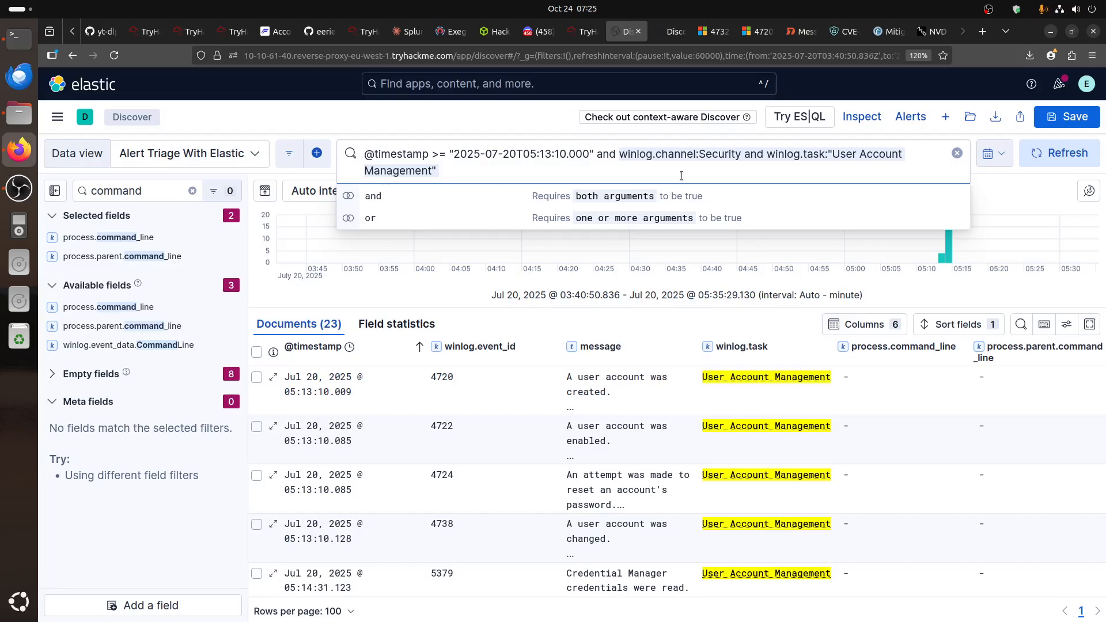
{"action": "type", "text": "win"}
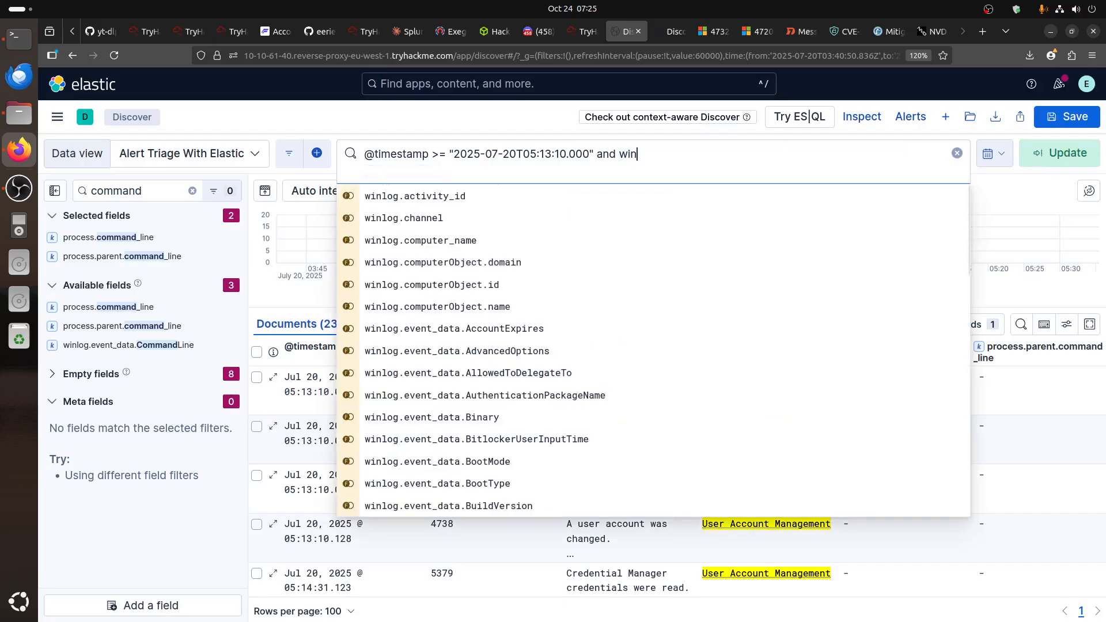
{"action": "type", "text": "log.event"}
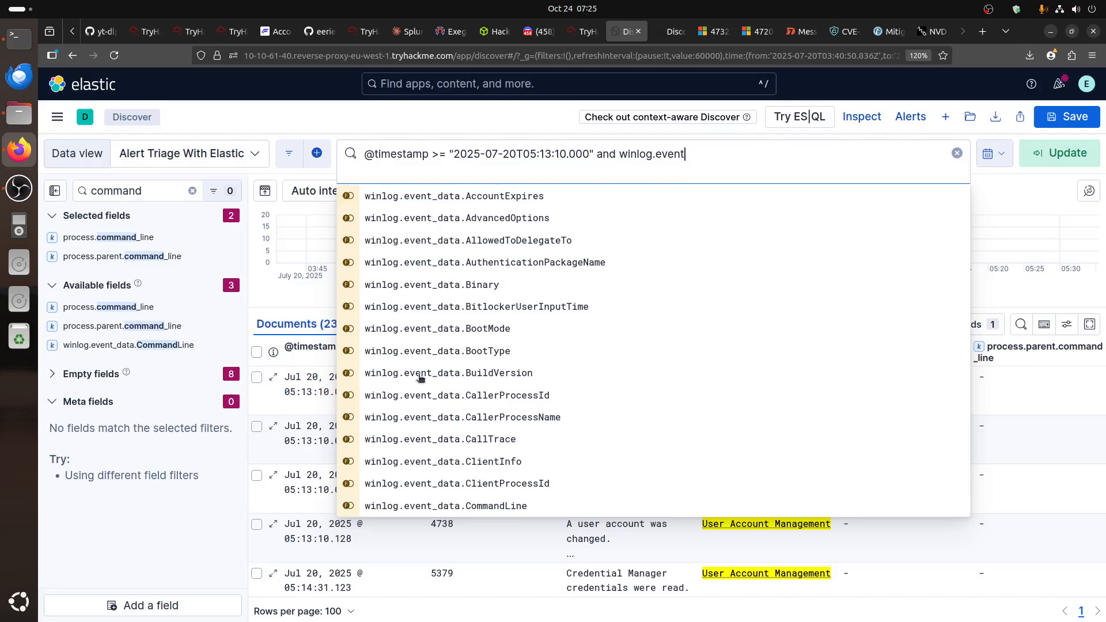
{"action": "left_click", "coordinate": [188, 558]}
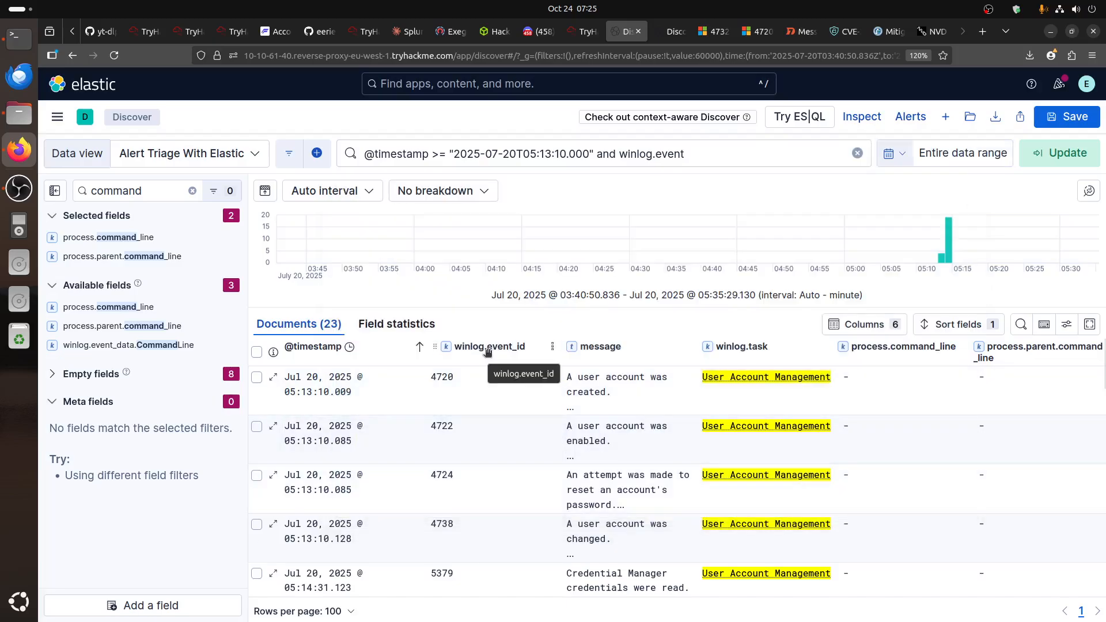
{"action": "left_click", "coordinate": [696, 158]}
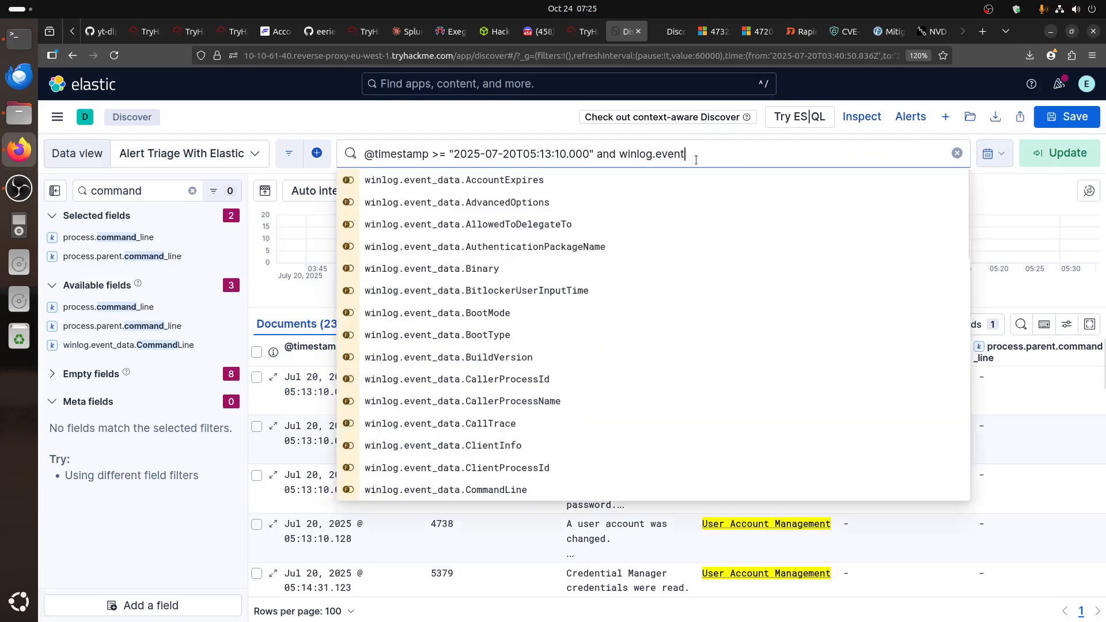
{"action": "type", "text": "_id:"}
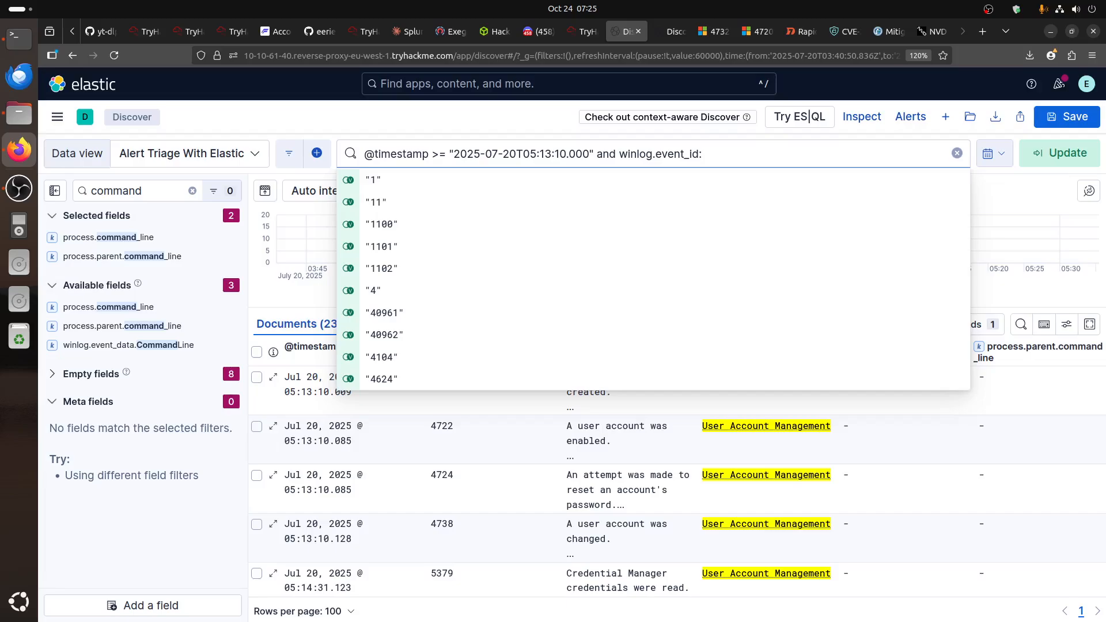
{"action": "type", "text": "4720"}
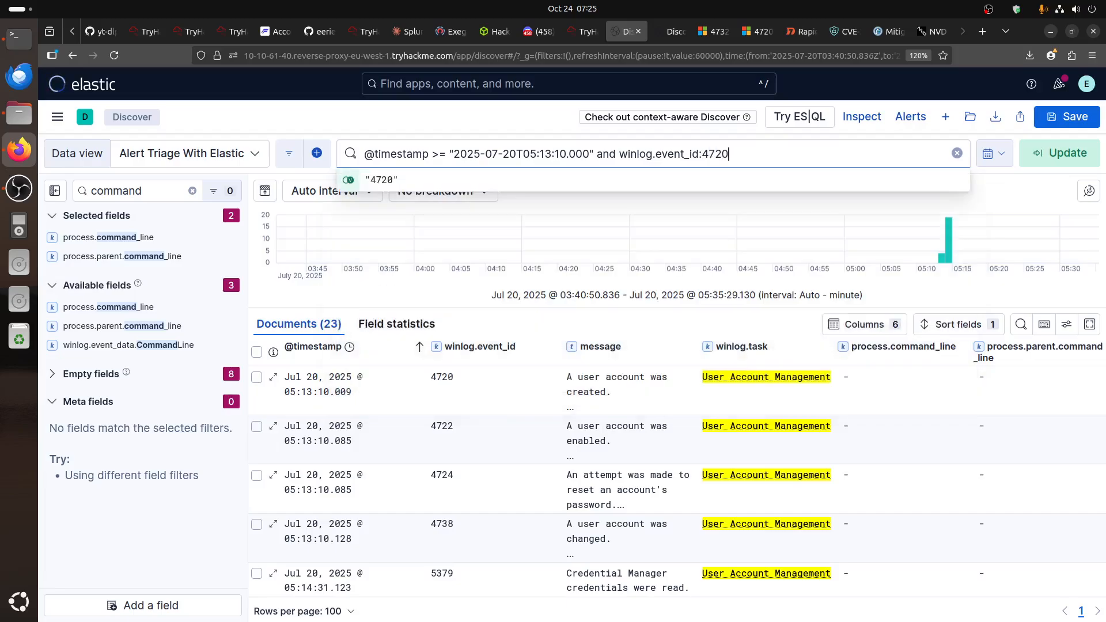
{"action": "key", "text": "Return"}
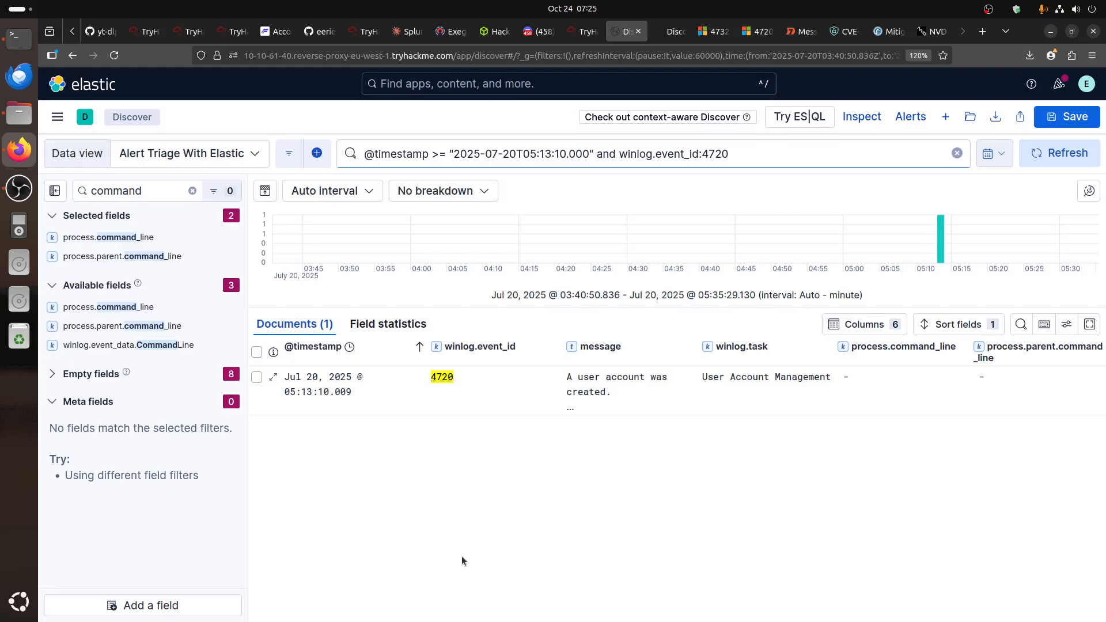
- Open the 4720 event's document details, clear the field search and examine the first page of fields, including the message
{"action": "left_click", "coordinate": [273, 377]}
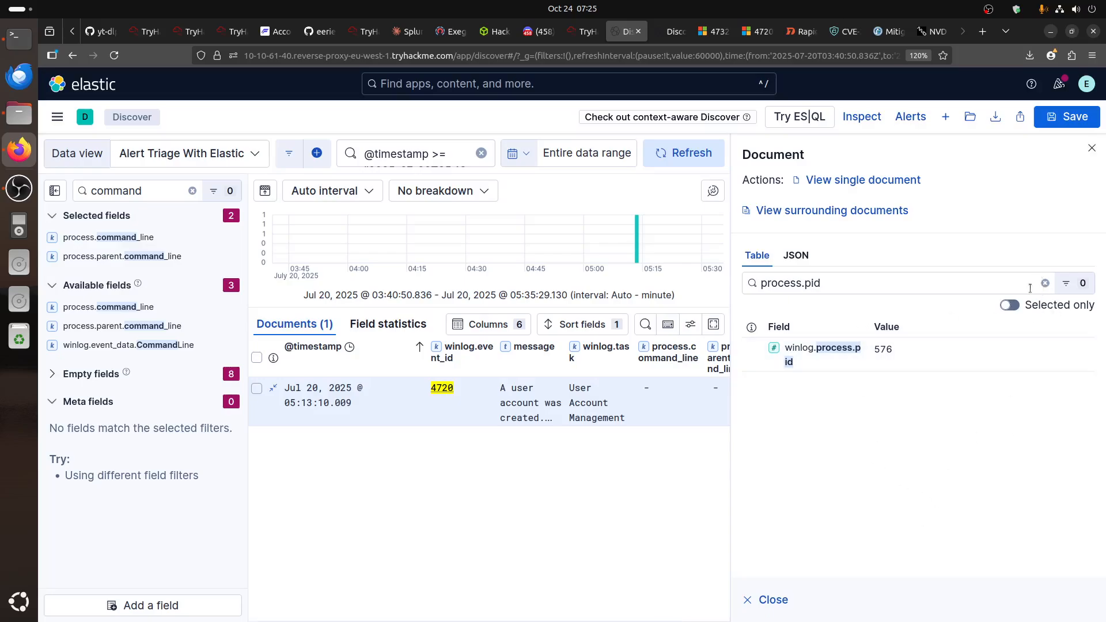
{"action": "left_click", "coordinate": [1044, 283]}
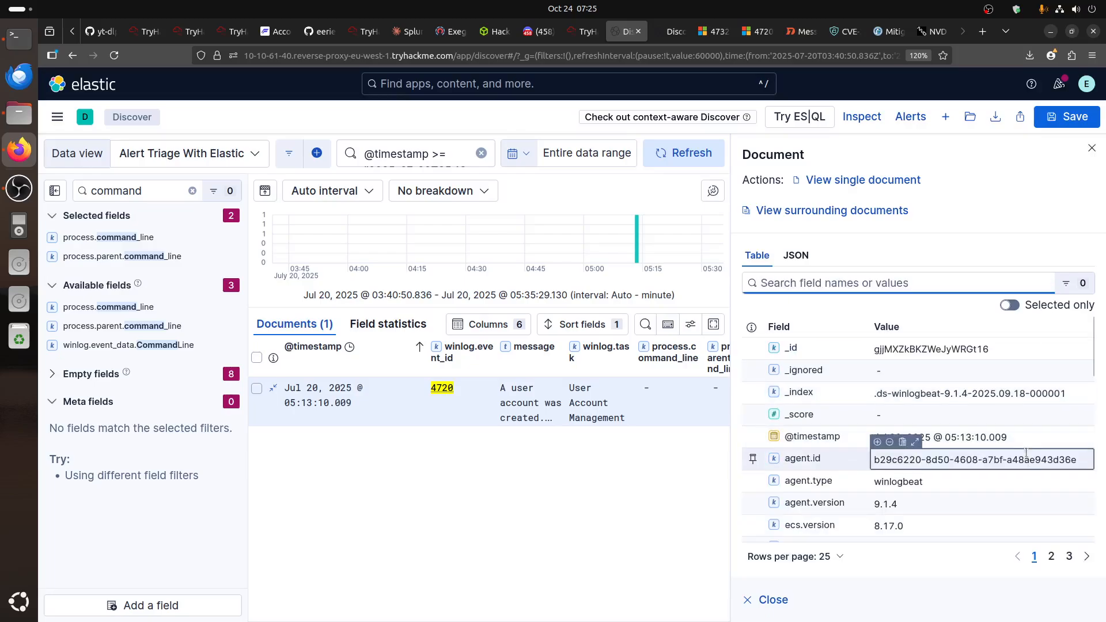
{"action": "scroll", "coordinate": [1025, 458], "scroll_direction": "down", "scroll_amount": 5}
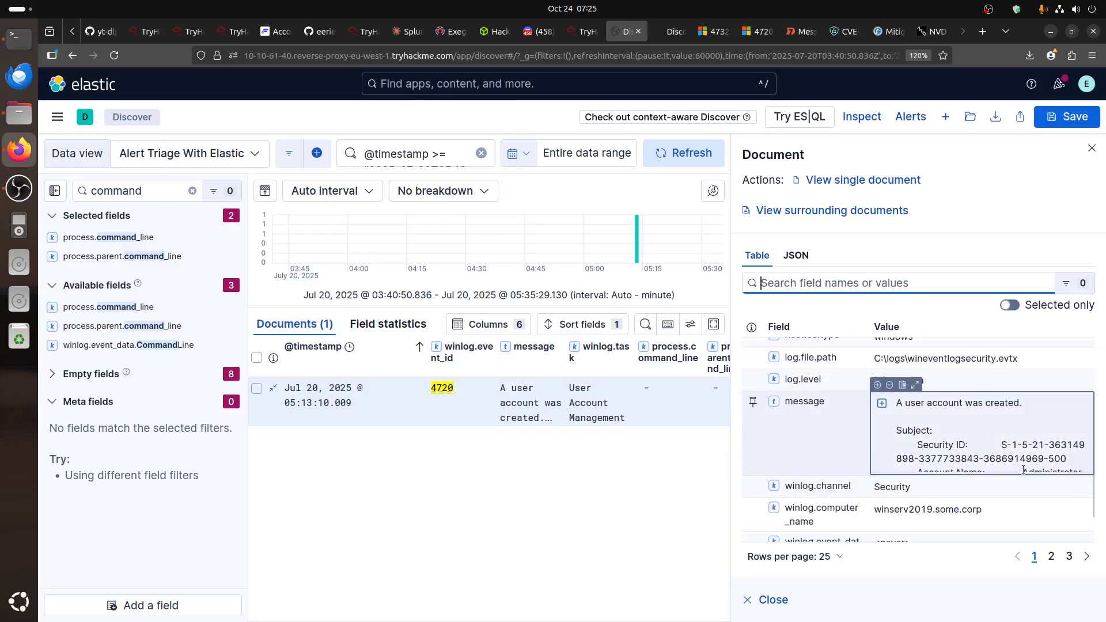
{"action": "scroll", "coordinate": [1022, 452], "scroll_direction": "down", "scroll_amount": 1}
{"action": "left_click", "coordinate": [1012, 378]}
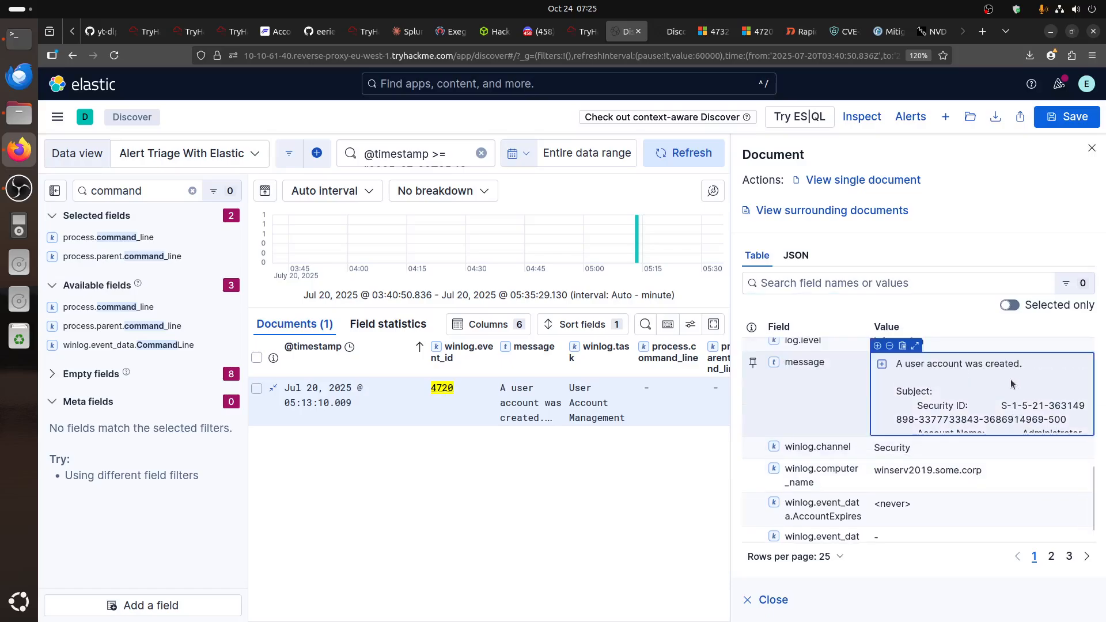
{"action": "scroll", "coordinate": [1010, 383], "scroll_direction": "down", "scroll_amount": 1}
{"action": "scroll", "coordinate": [1009, 385], "scroll_direction": "up", "scroll_amount": 3}
{"action": "scroll", "coordinate": [1007, 390], "scroll_direction": "down", "scroll_amount": 2}
{"action": "scroll", "coordinate": [1007, 391], "scroll_direction": "down", "scroll_amount": 2}
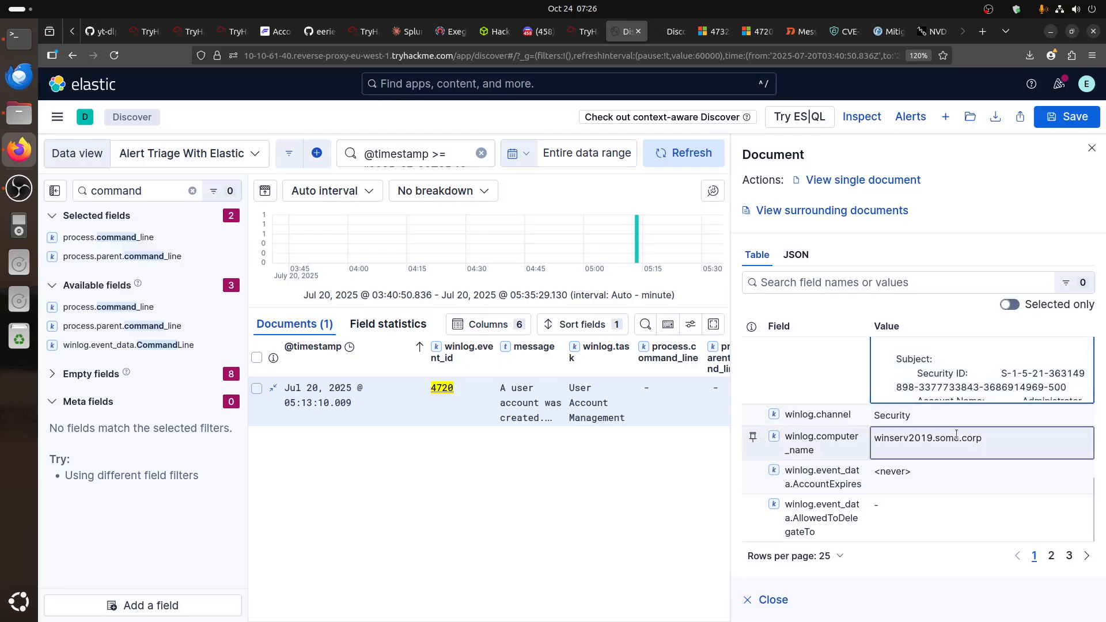
{"action": "scroll", "coordinate": [934, 374], "scroll_direction": "up", "scroll_amount": 5}
{"action": "scroll", "coordinate": [927, 371], "scroll_direction": "up", "scroll_amount": 3}
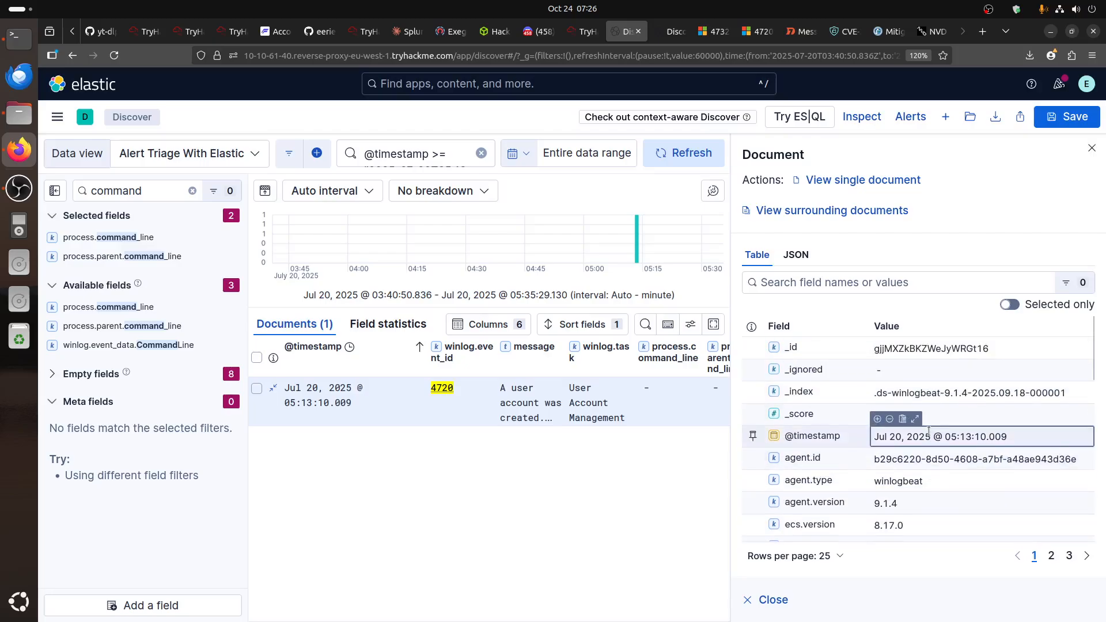
- Examine the remaining pages of the 4720 event's fields for the new account's details
{"action": "scroll", "coordinate": [929, 433], "scroll_direction": "down", "scroll_amount": 10}
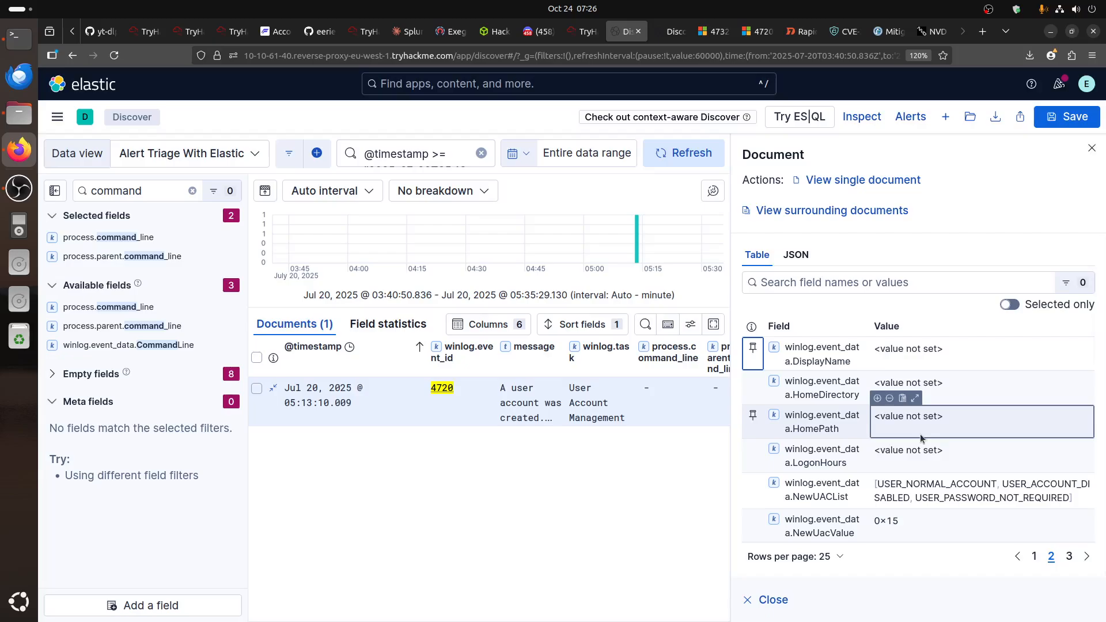
{"action": "scroll", "coordinate": [921, 455], "scroll_direction": "down", "scroll_amount": 1}
{"action": "scroll", "coordinate": [921, 467], "scroll_direction": "down", "scroll_amount": 8}
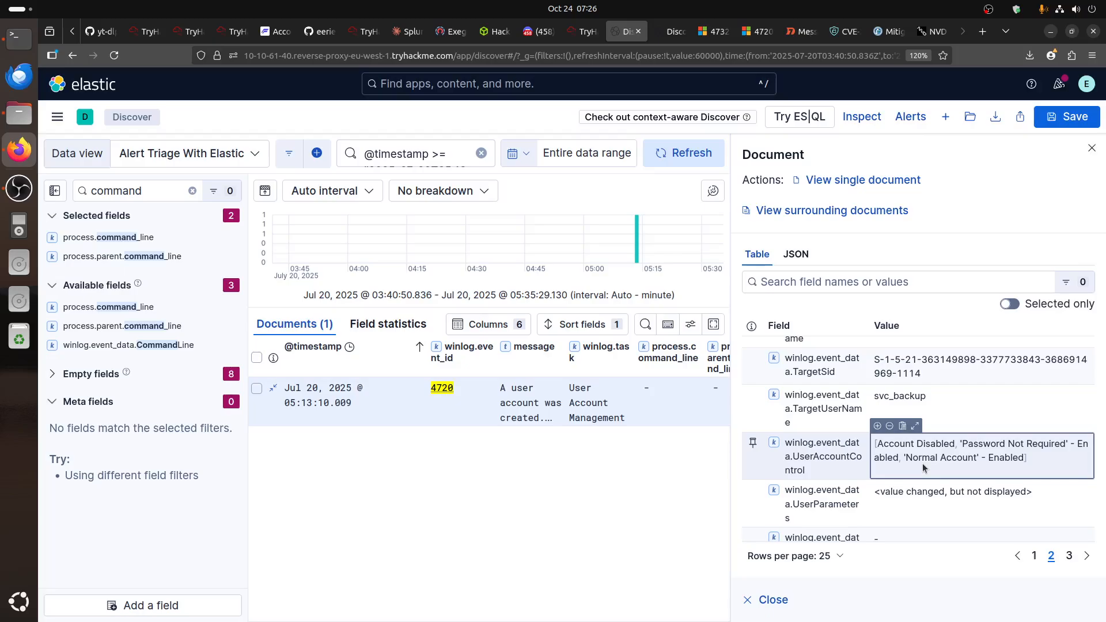
{"action": "scroll", "coordinate": [922, 463], "scroll_direction": "down", "scroll_amount": 2}
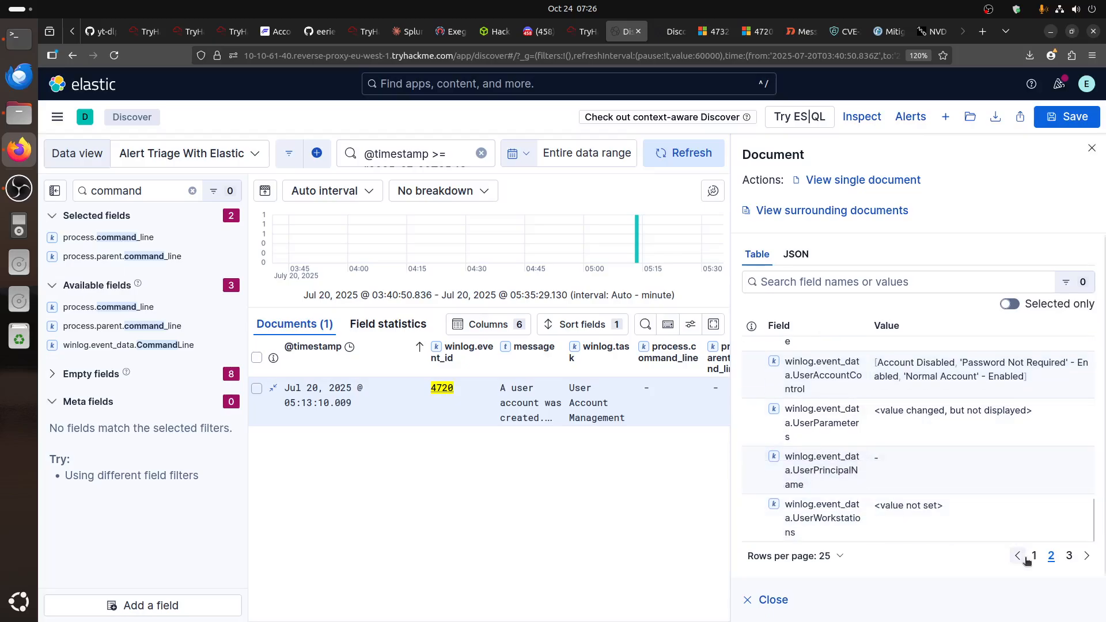
{"action": "left_click", "coordinate": [1069, 556]}
{"action": "scroll", "coordinate": [977, 449], "scroll_direction": "down", "scroll_amount": 2}
{"action": "scroll", "coordinate": [977, 452], "scroll_direction": "down", "scroll_amount": 1}
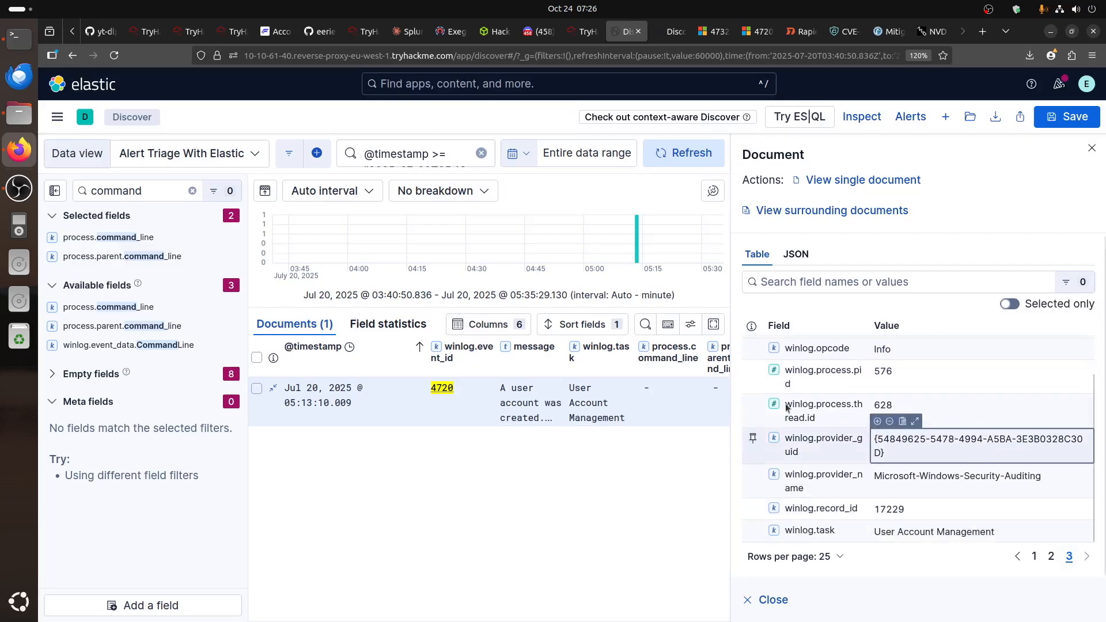
- Check the room's account name question and alert details against the Administrator process events, and close the 4720 event's document details
{"action": "left_click", "coordinate": [583, 31]}
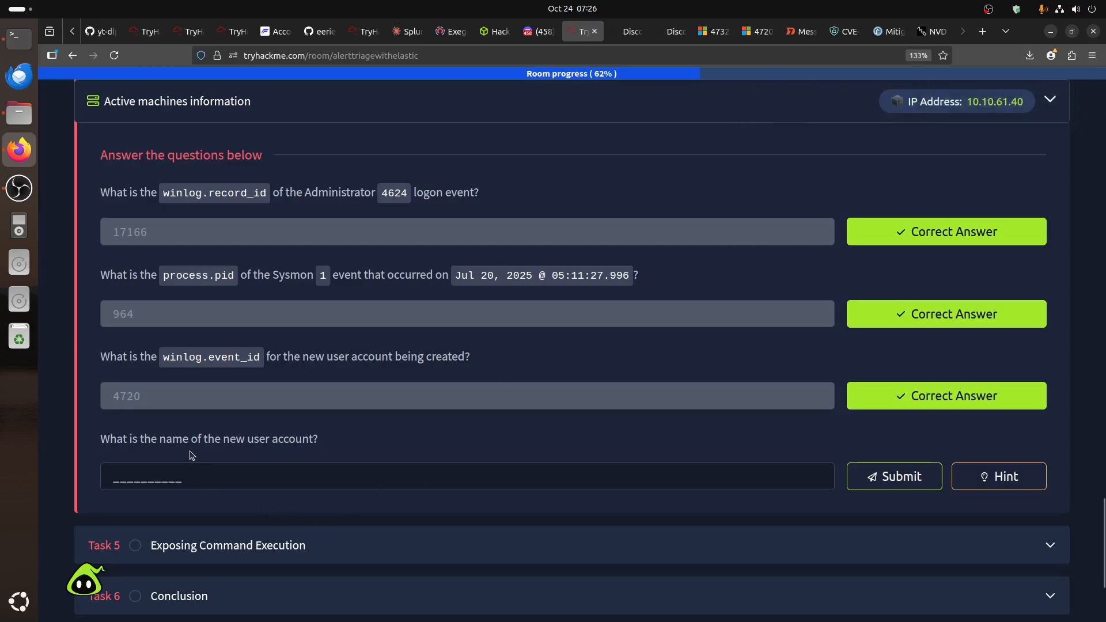
{"action": "scroll", "coordinate": [467, 443], "scroll_direction": "up", "scroll_amount": 10}
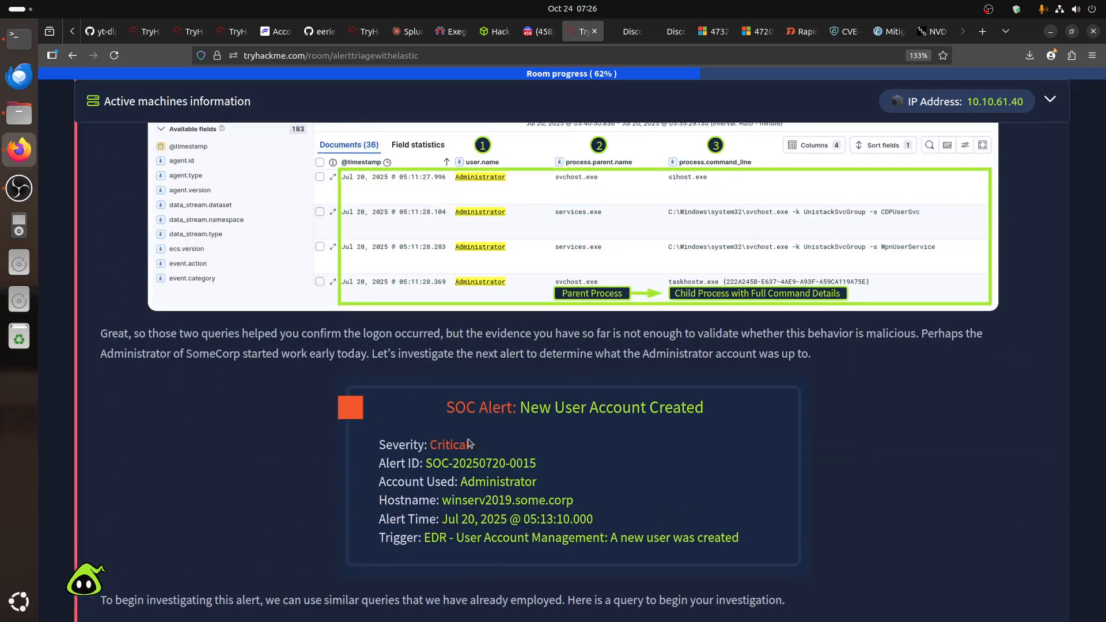
{"action": "left_click", "coordinate": [670, 31]}
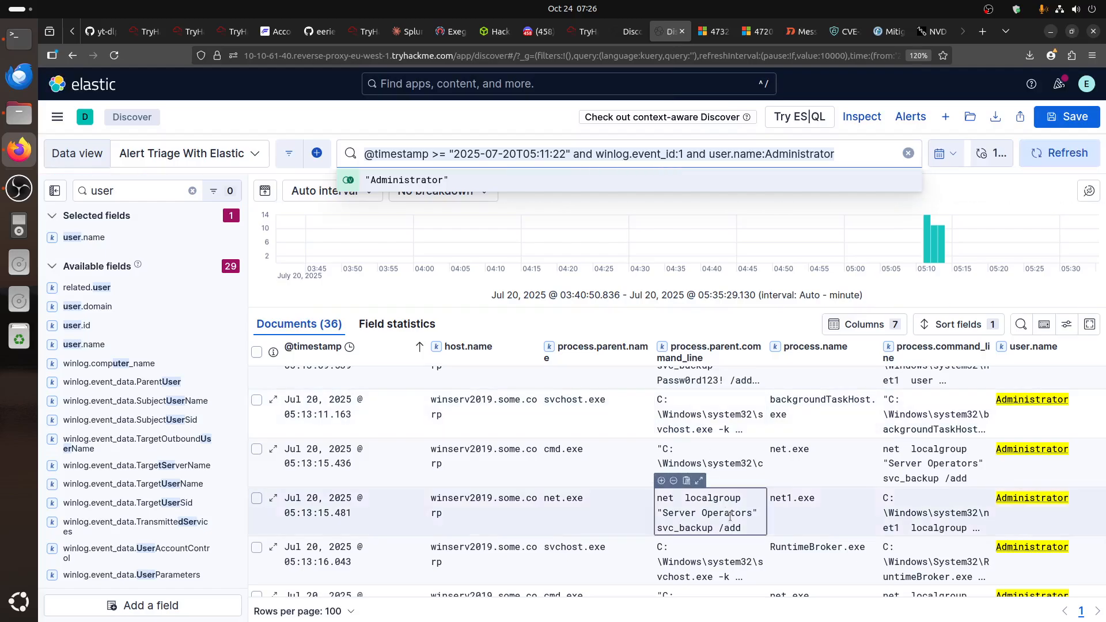
{"action": "left_click", "coordinate": [676, 155]}
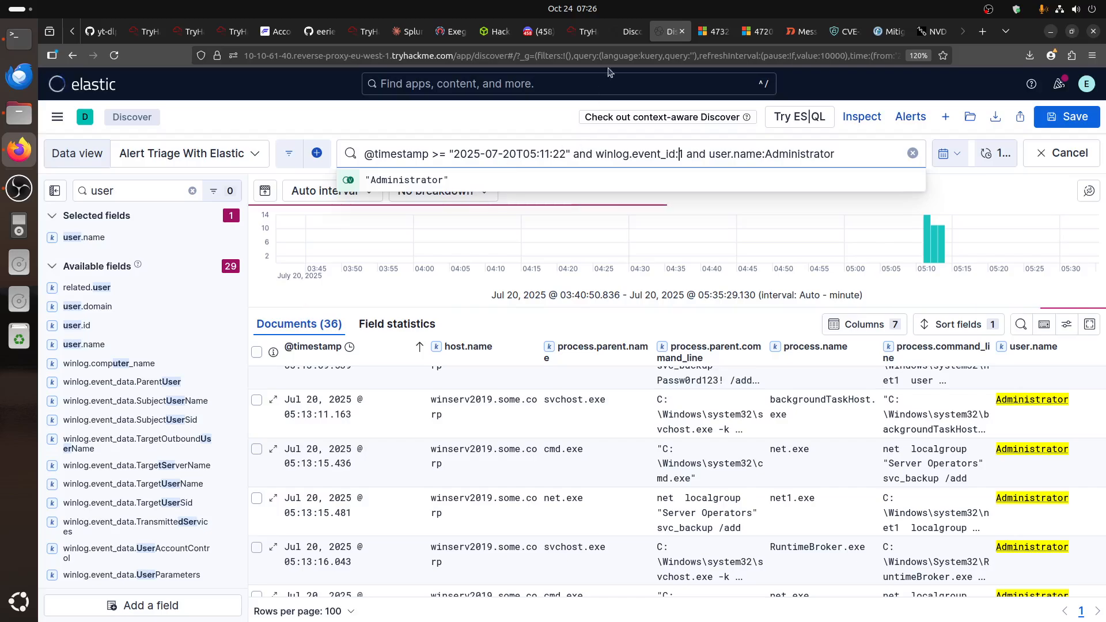
{"action": "left_click", "coordinate": [621, 32]}
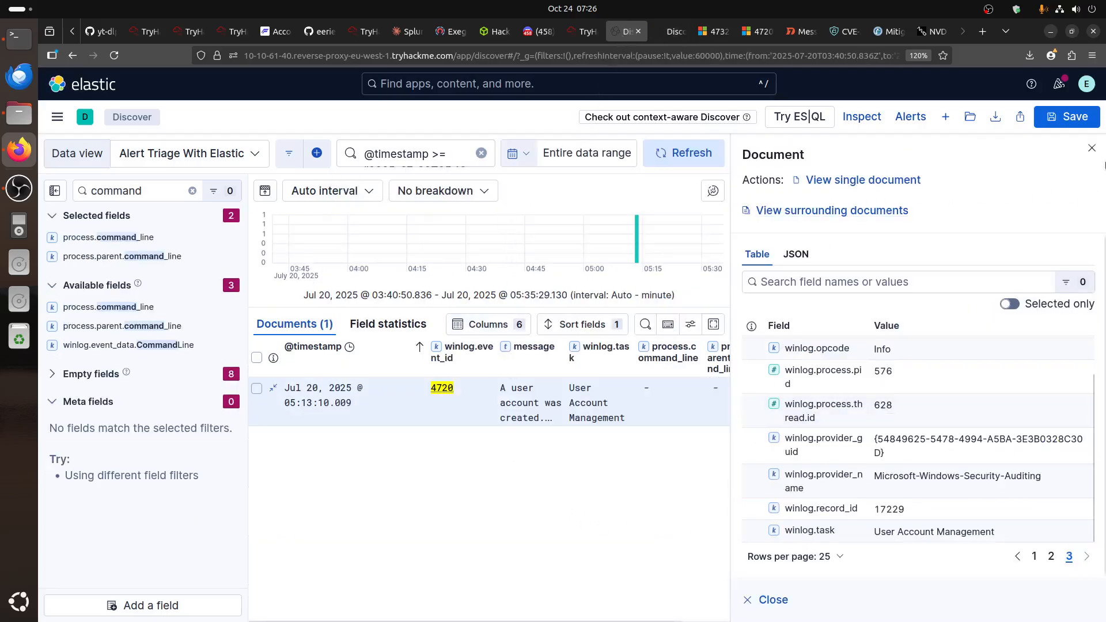
{"action": "left_click", "coordinate": [1093, 148]}
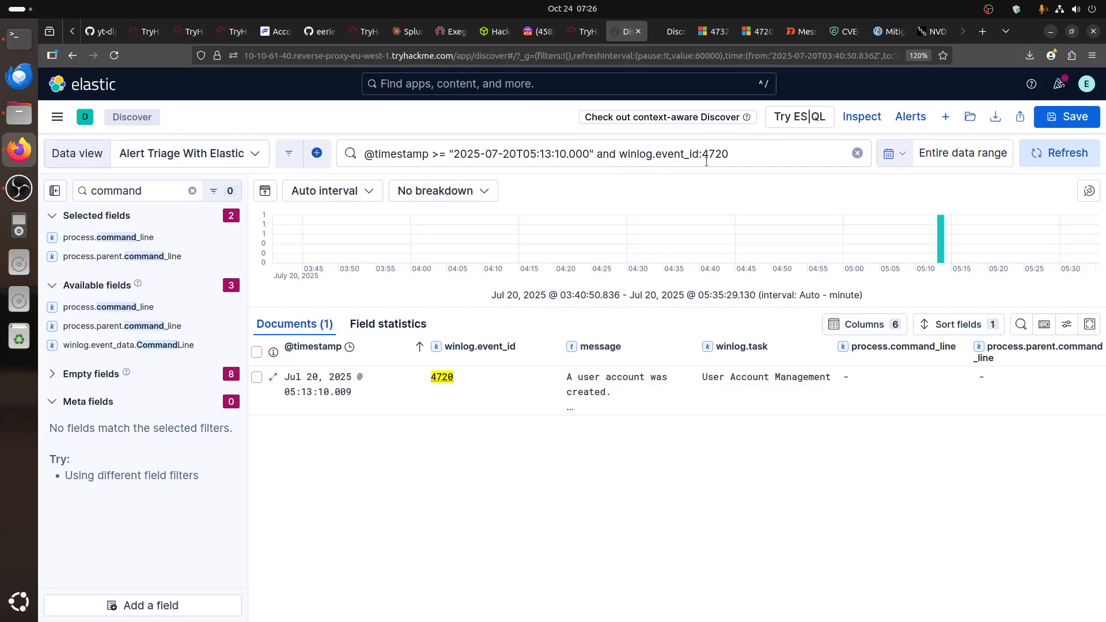
- Try winlog.event_id:4720 in place of the event 1 and user name conditions in the Administrator process query, and go back to the original query
{"action": "key", "text": "ctrl+Tab"}
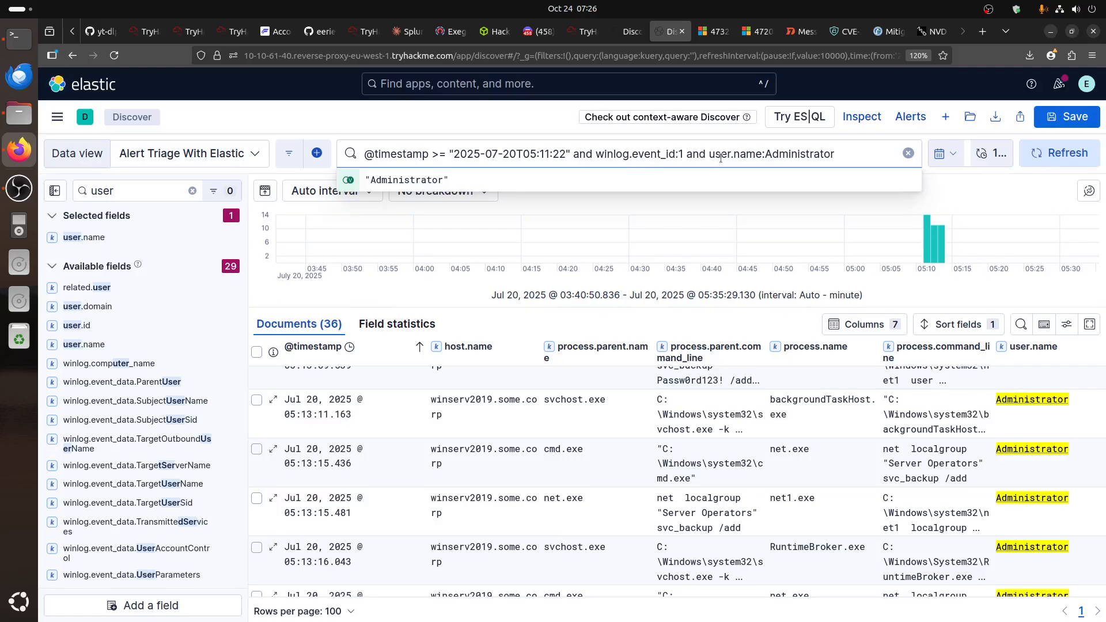
{"action": "left_click_drag", "start_coordinate": [679, 154], "coordinate": [877, 160]}
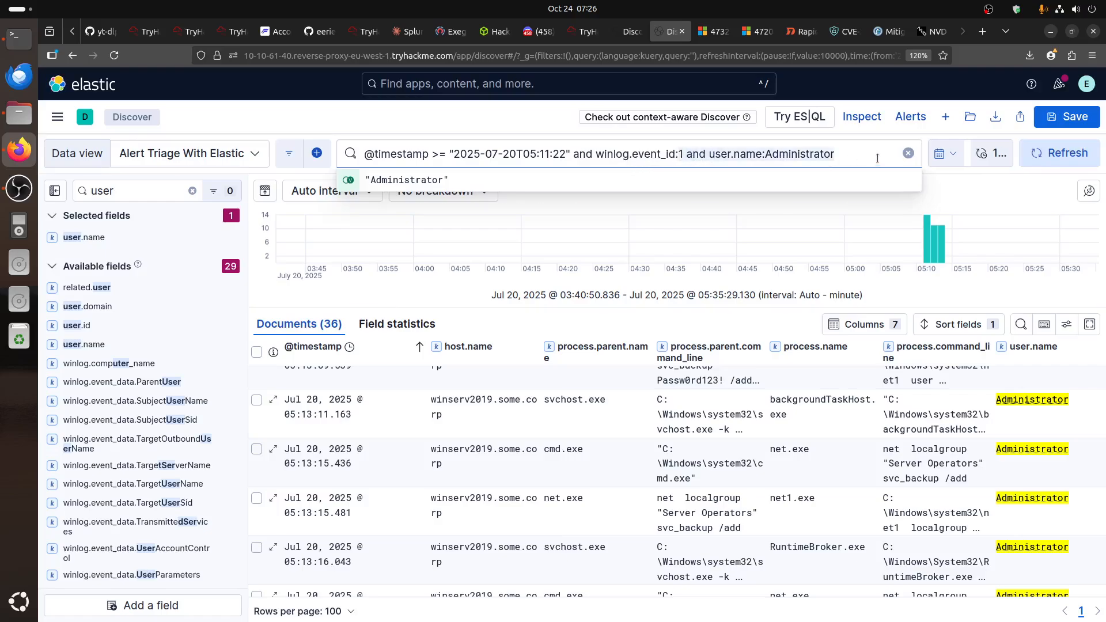
{"action": "type", "text": "72"}
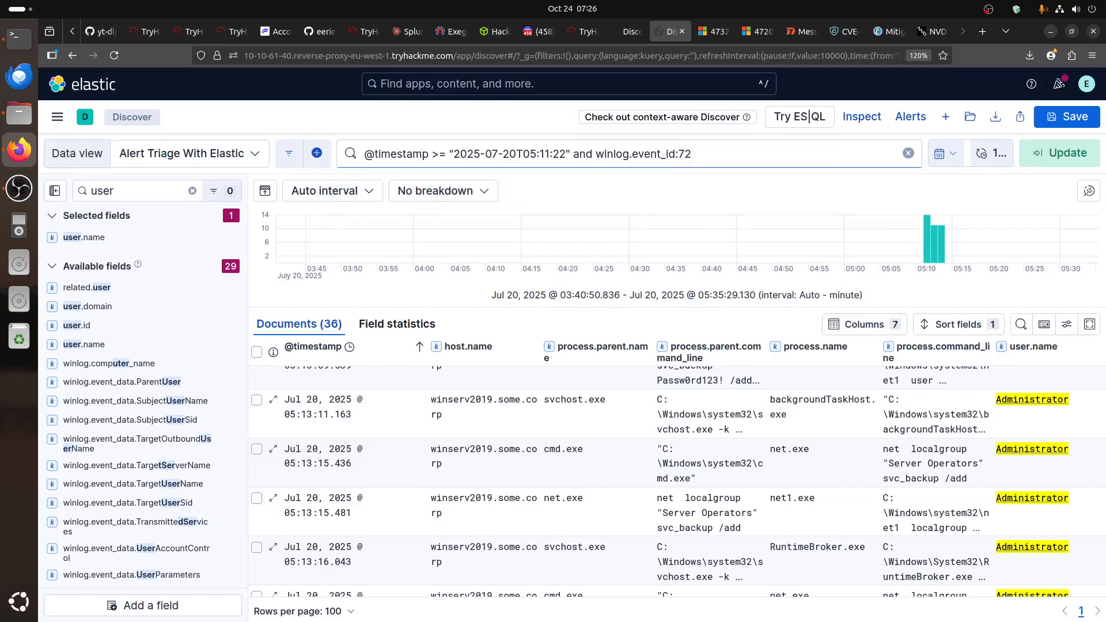
{"action": "key", "text": "BackSpace"}
{"action": "type", "text": "4720"}
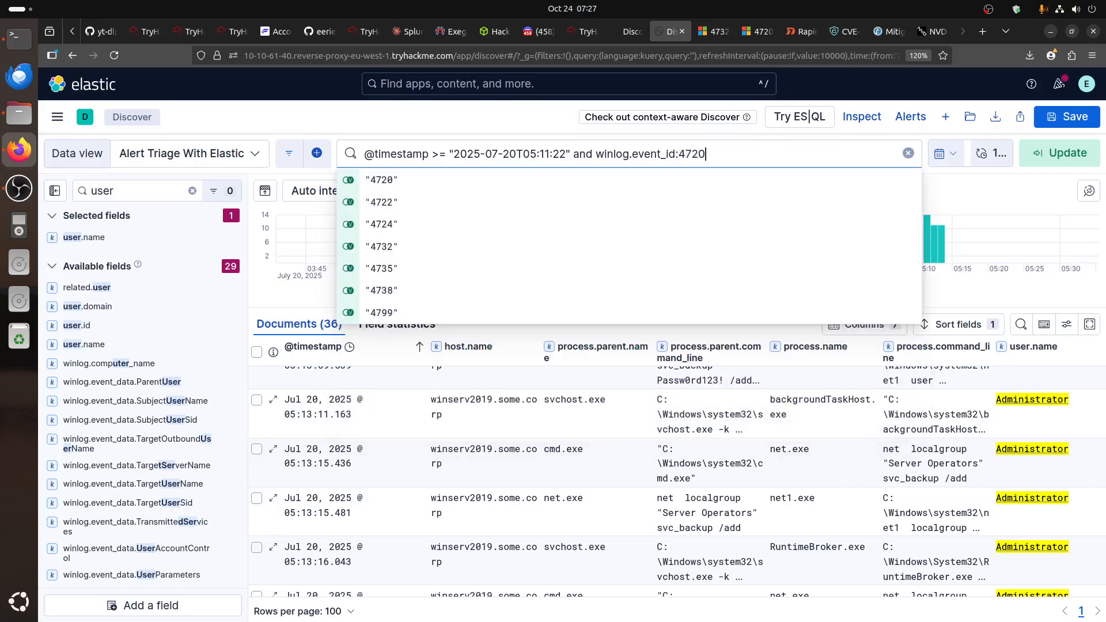
{"action": "key", "text": "Return"}
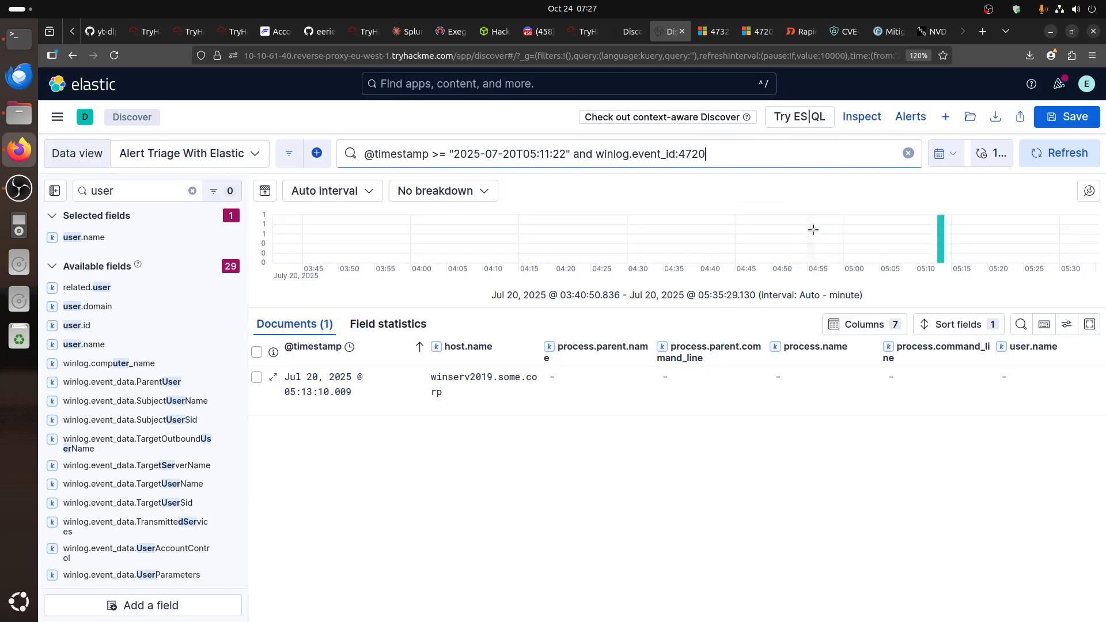
{"action": "left_click", "coordinate": [72, 56]}
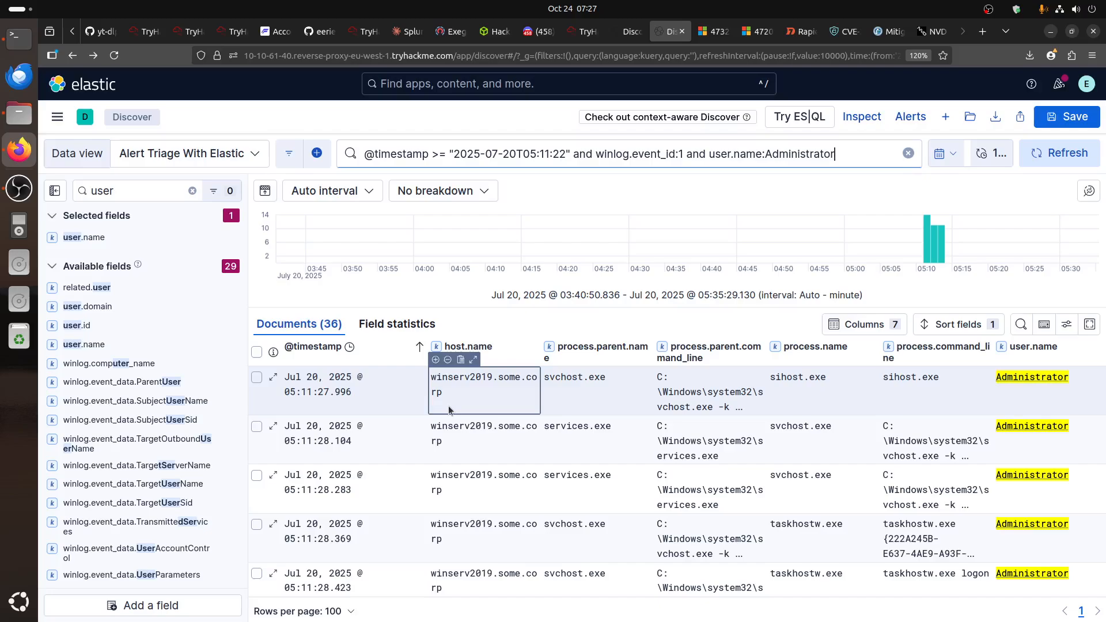
- Look through the Administrator's process creation events and compare them with the 4720 result in the other Discover view
{"action": "scroll", "coordinate": [717, 469], "scroll_direction": "down", "scroll_amount": 5}
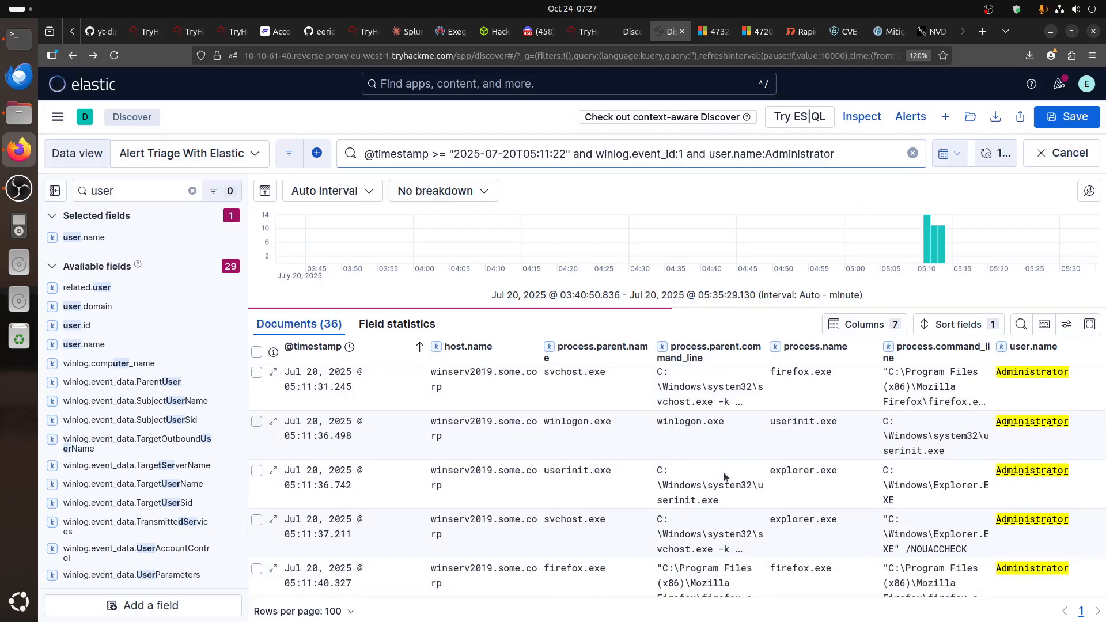
{"action": "scroll", "coordinate": [724, 477], "scroll_direction": "down", "scroll_amount": 5}
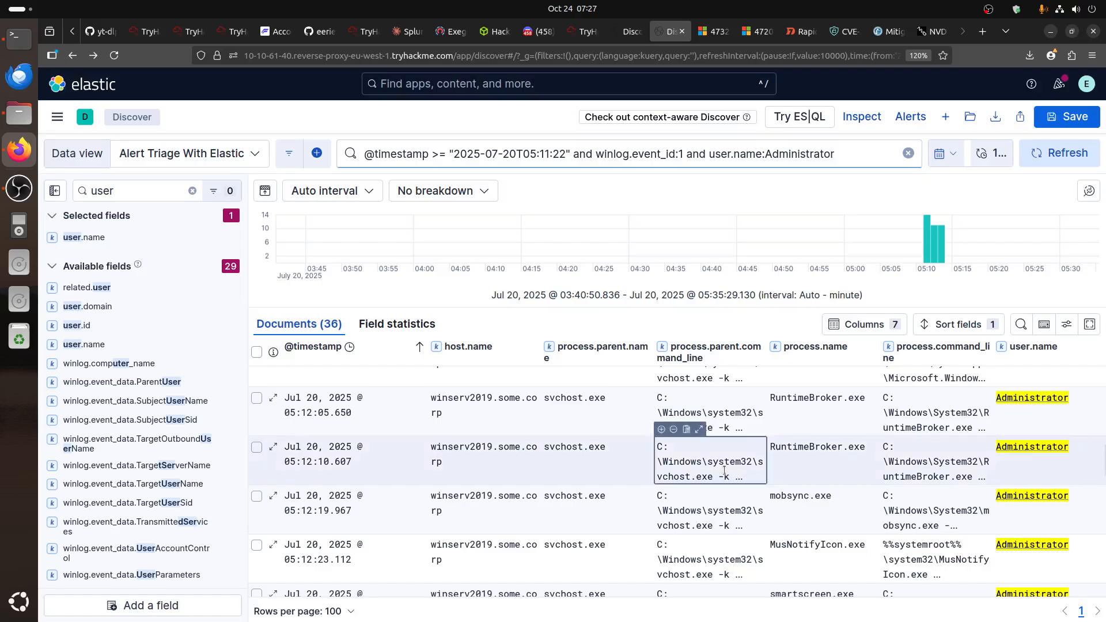
{"action": "scroll", "coordinate": [725, 469], "scroll_direction": "down", "scroll_amount": 5}
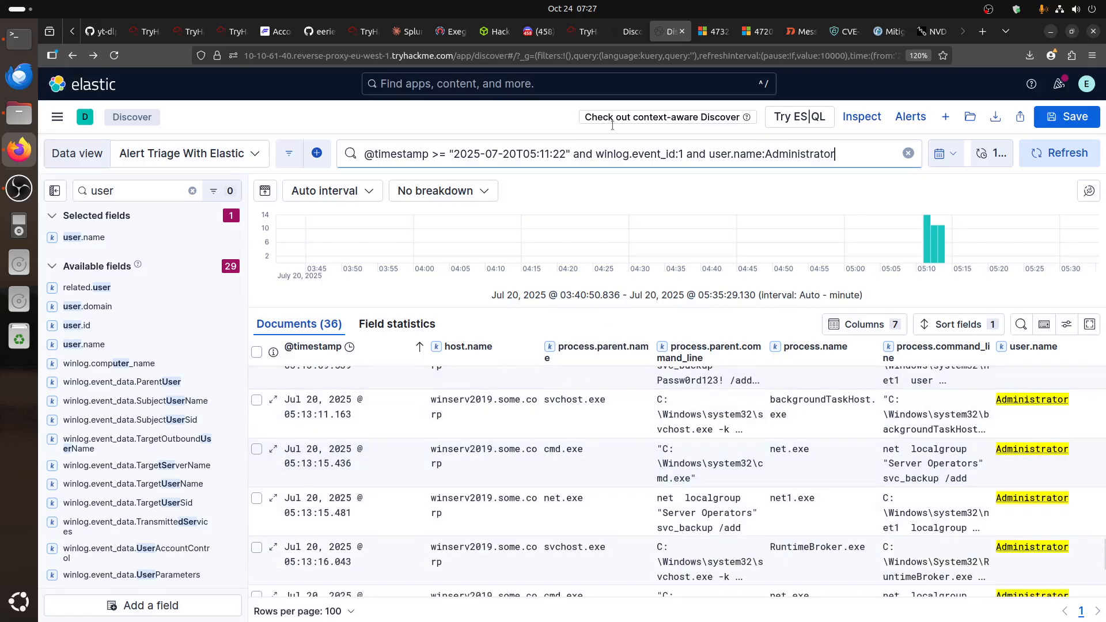
{"action": "left_click", "coordinate": [631, 31]}
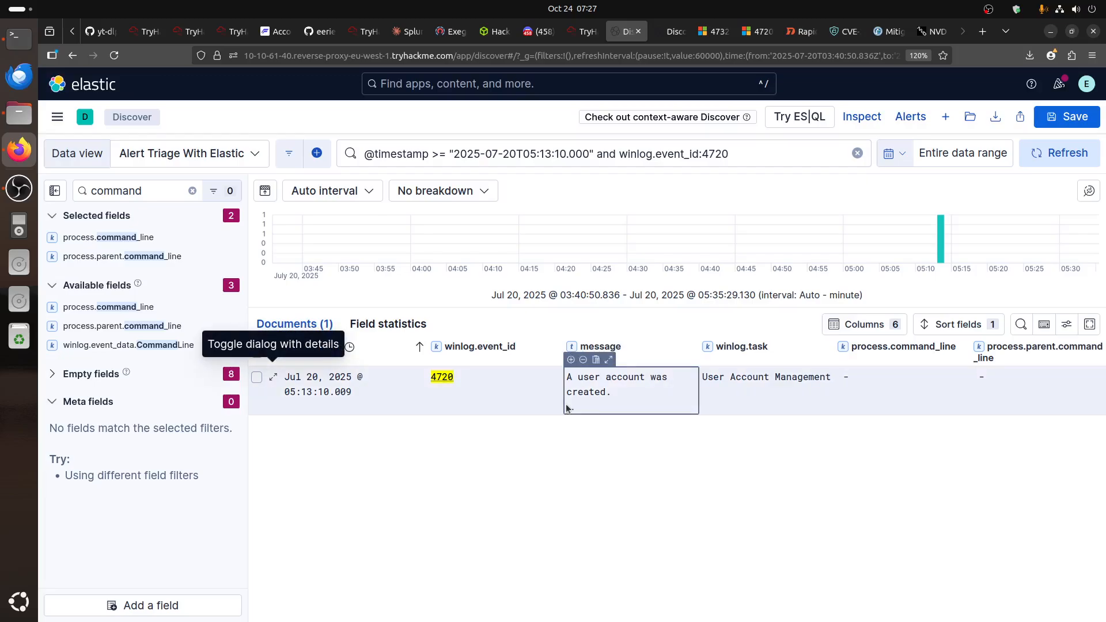
- Find the room's query for Sysmon event 1 by the Administrator and review its timestamp, event and user name conditions
{"action": "key", "text": "ctrl+Page_Up"}
{"action": "scroll", "coordinate": [561, 442], "scroll_direction": "up", "scroll_amount": 5}
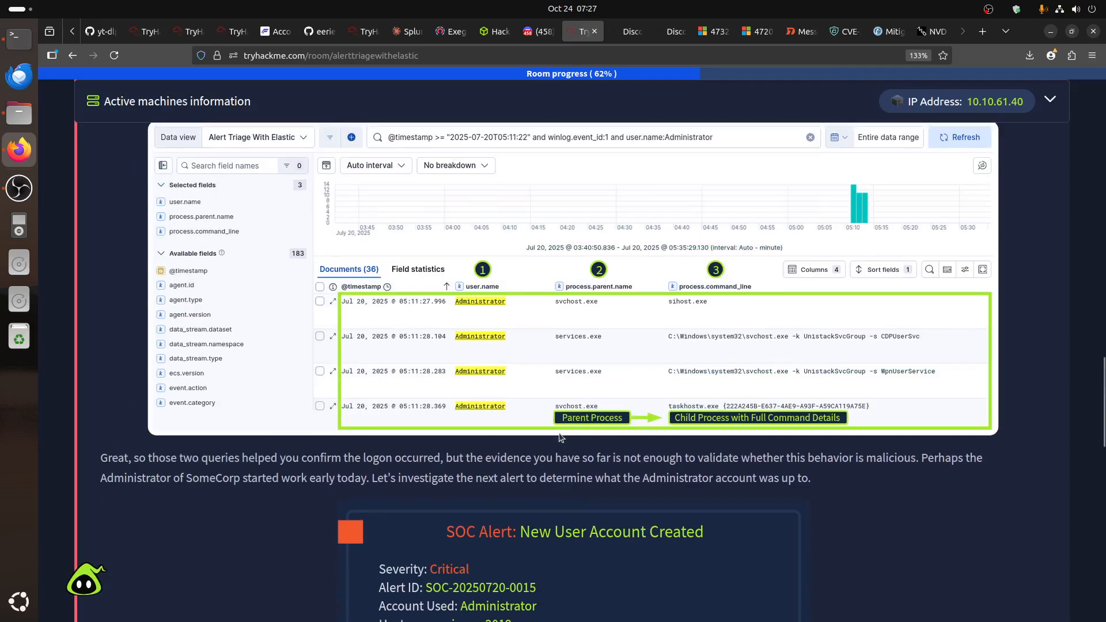
{"action": "scroll", "coordinate": [560, 438], "scroll_direction": "up", "scroll_amount": 4}
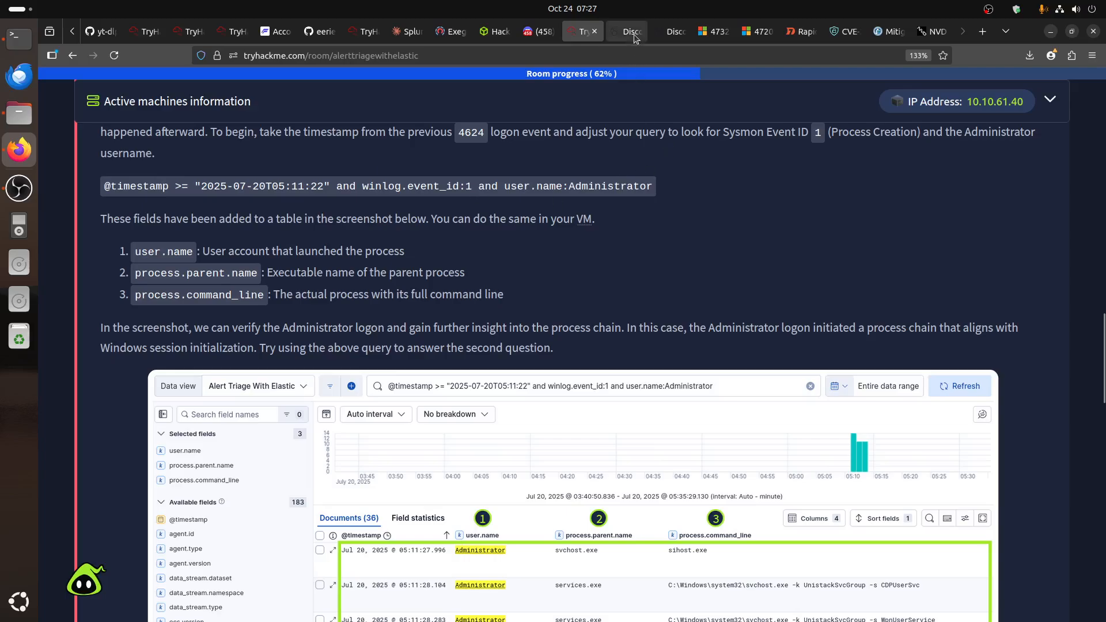
{"action": "double_click", "coordinate": [483, 186]}
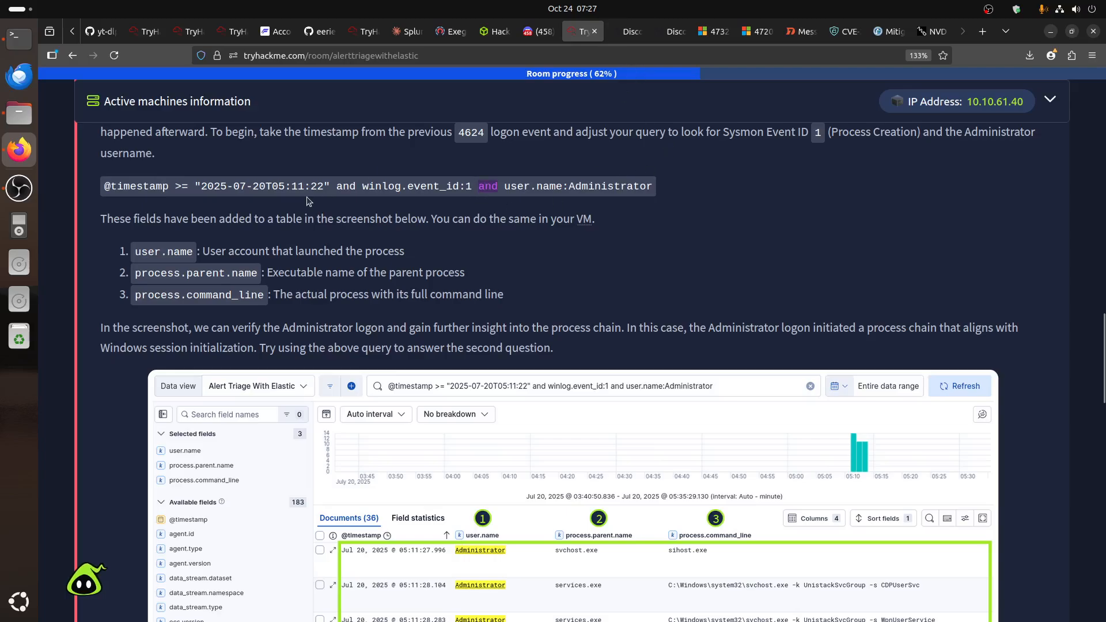
{"action": "left_click_drag", "start_coordinate": [655, 191], "coordinate": [132, 191]}
- Rerun the Administrator process creation query in Elastic and examine the net user and net localgroup command lines
{"action": "left_click", "coordinate": [632, 35]}
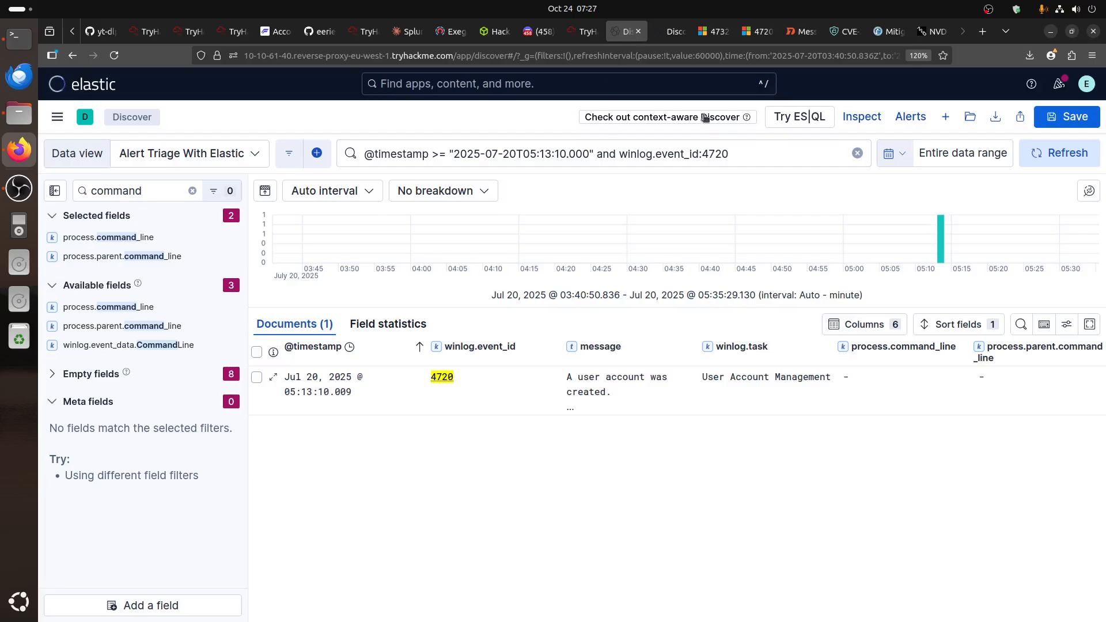
{"action": "left_click", "coordinate": [678, 36]}
{"action": "left_click", "coordinate": [611, 162]}
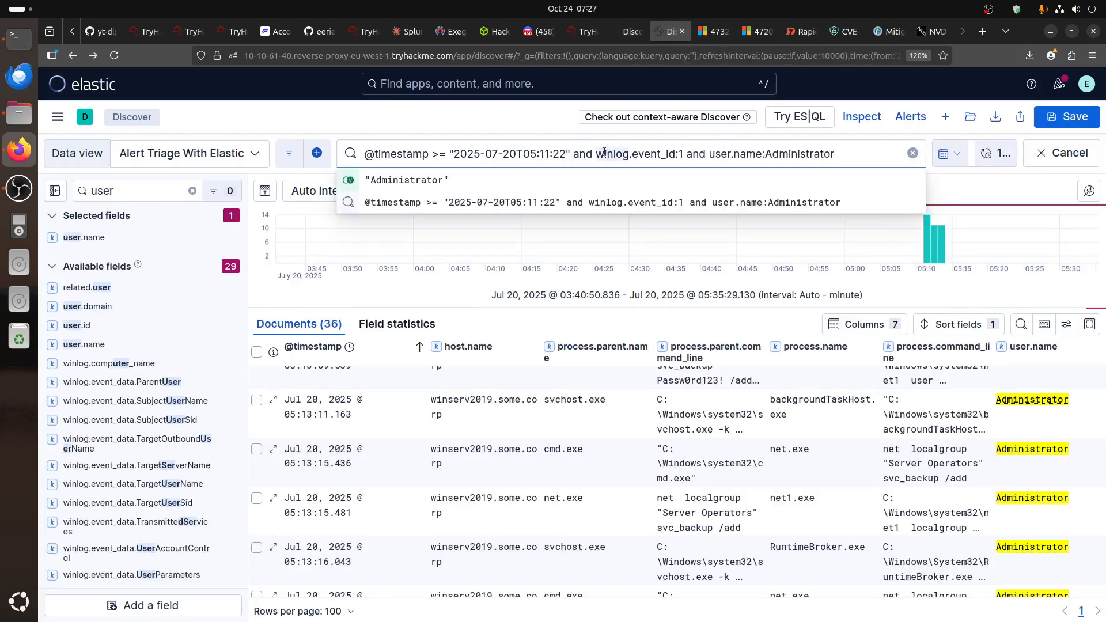
{"action": "triple_click", "coordinate": [654, 154]}
{"action": "key", "text": "Return"}
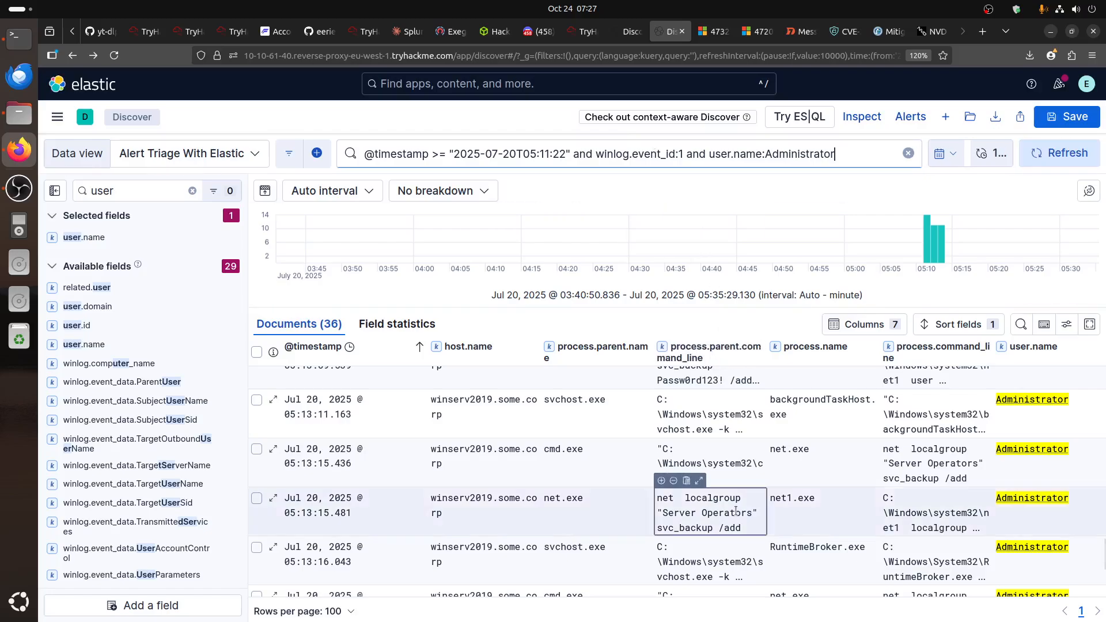
{"action": "scroll", "coordinate": [736, 512], "scroll_direction": "down", "scroll_amount": 3}
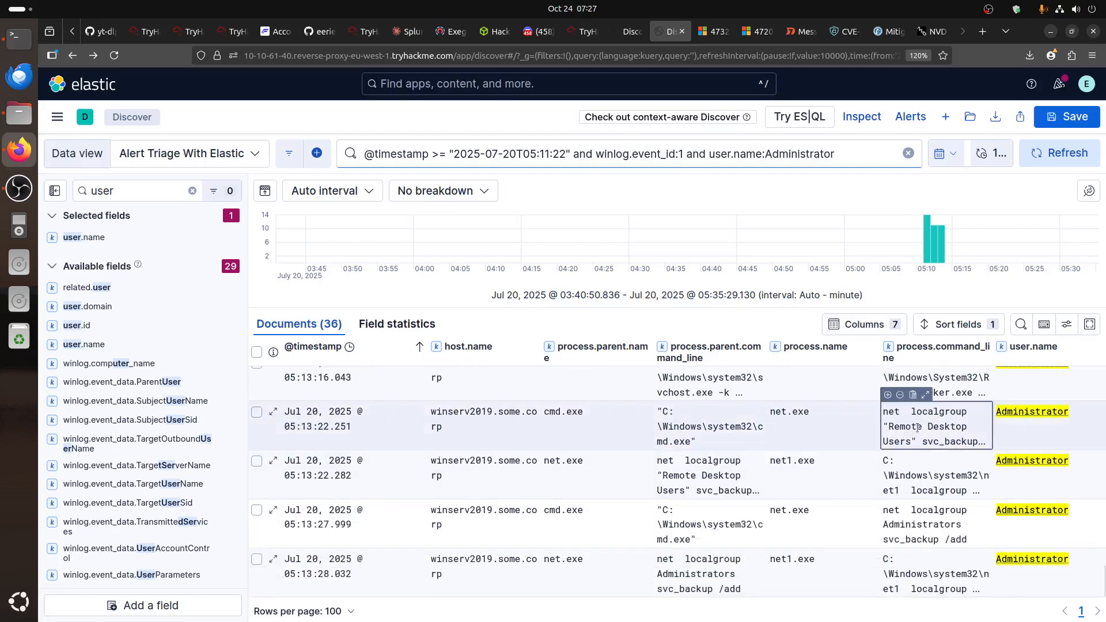
{"action": "scroll", "coordinate": [917, 428], "scroll_direction": "up", "scroll_amount": 2}
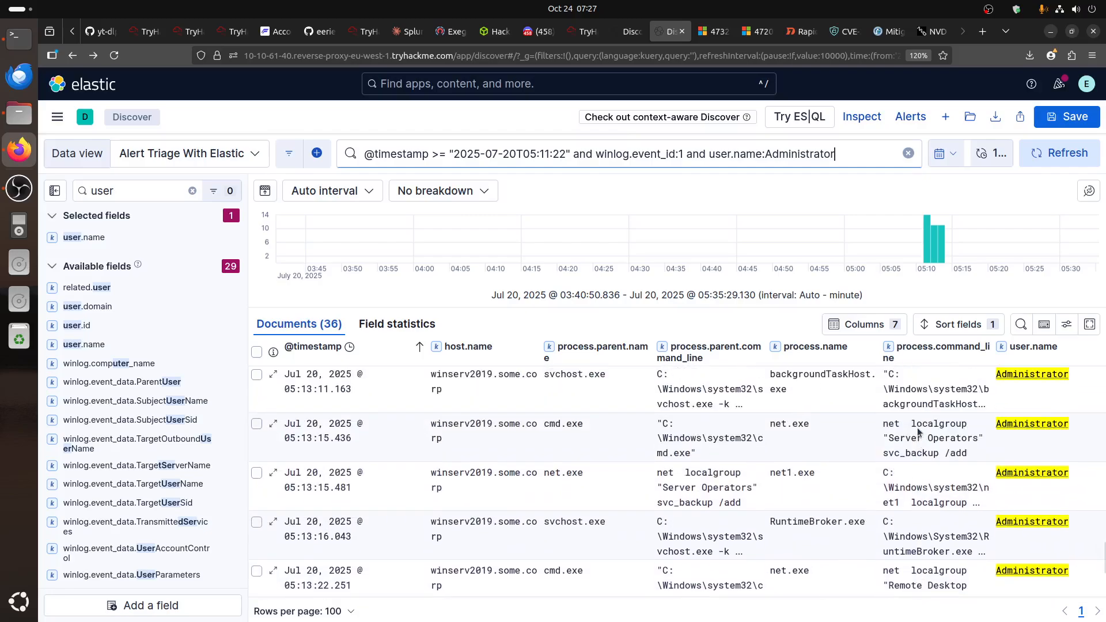
{"action": "scroll", "coordinate": [915, 457], "scroll_direction": "up", "scroll_amount": 3}
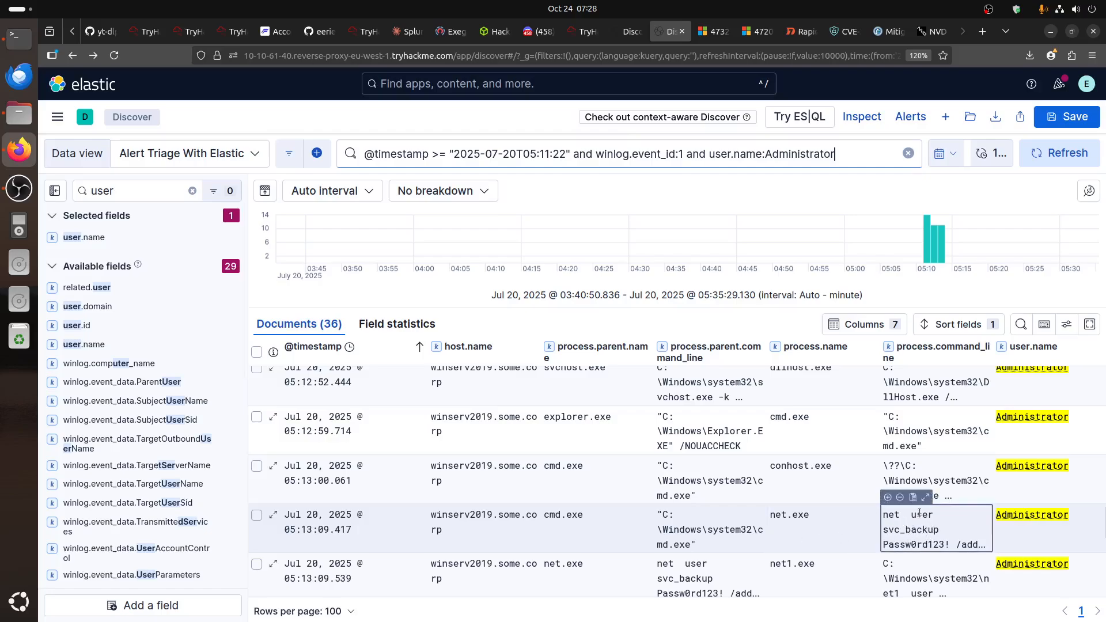
- Copy the account name svc_backup from the net user command line and submit it as the room's new user account answer
{"action": "left_click", "coordinate": [926, 497]}
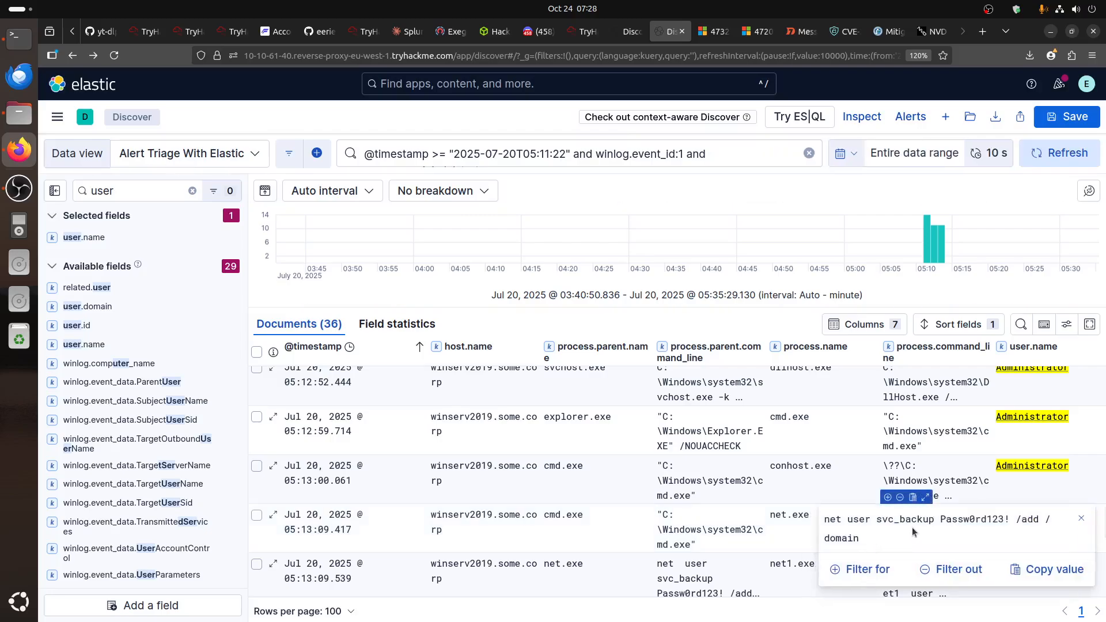
{"action": "left_click_drag", "start_coordinate": [934, 521], "coordinate": [871, 521]}
{"action": "key", "text": "ctrl+c"}
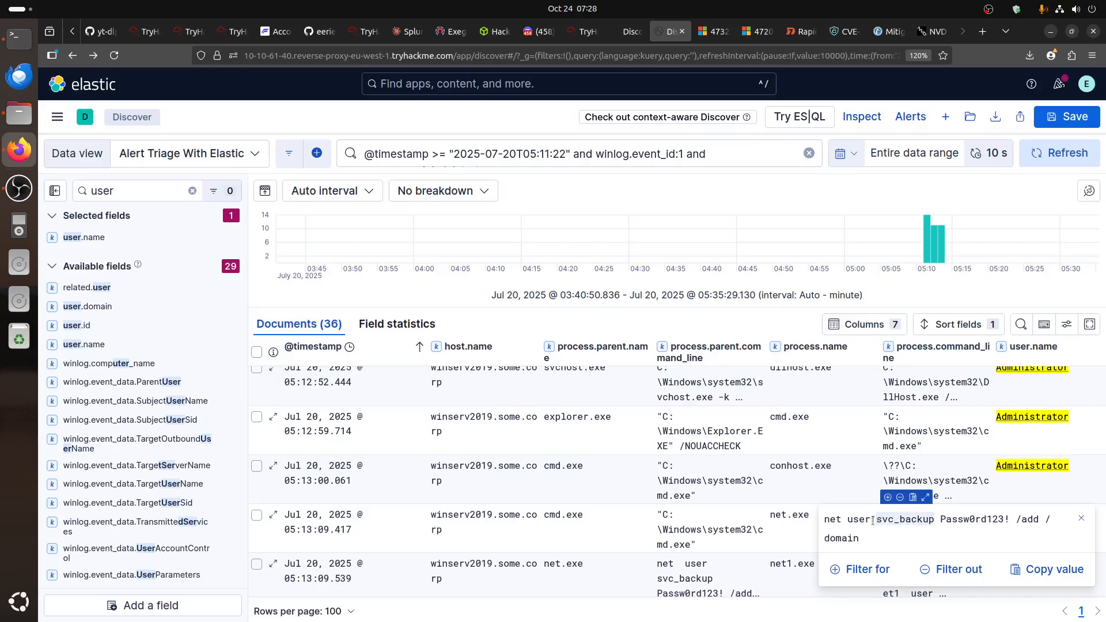
{"action": "left_click", "coordinate": [631, 36]}
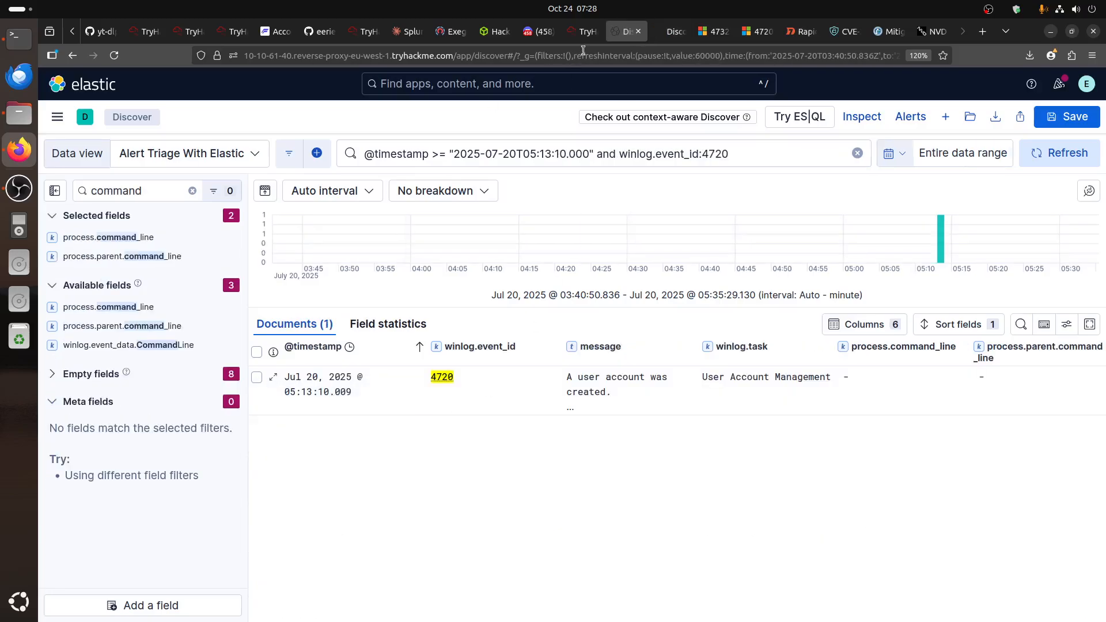
{"action": "left_click", "coordinate": [583, 31]}
{"action": "scroll", "coordinate": [409, 403], "scroll_direction": "down", "scroll_amount": 15}
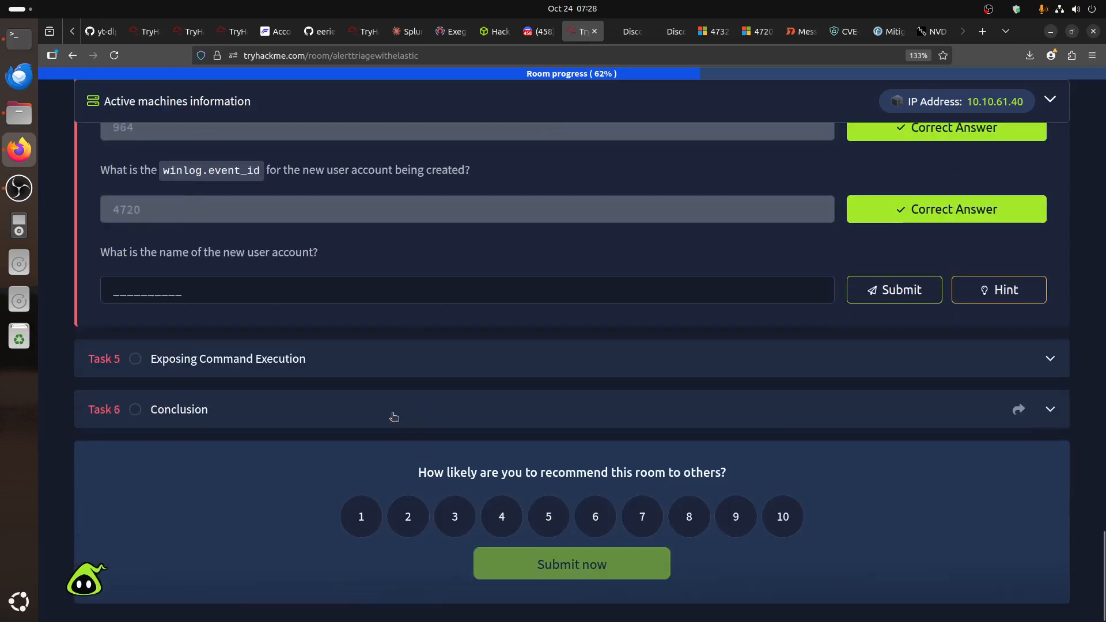
{"action": "left_click", "coordinate": [262, 288]}
{"action": "key", "text": "ctrl+v"}
{"action": "left_click", "coordinate": [887, 290]}
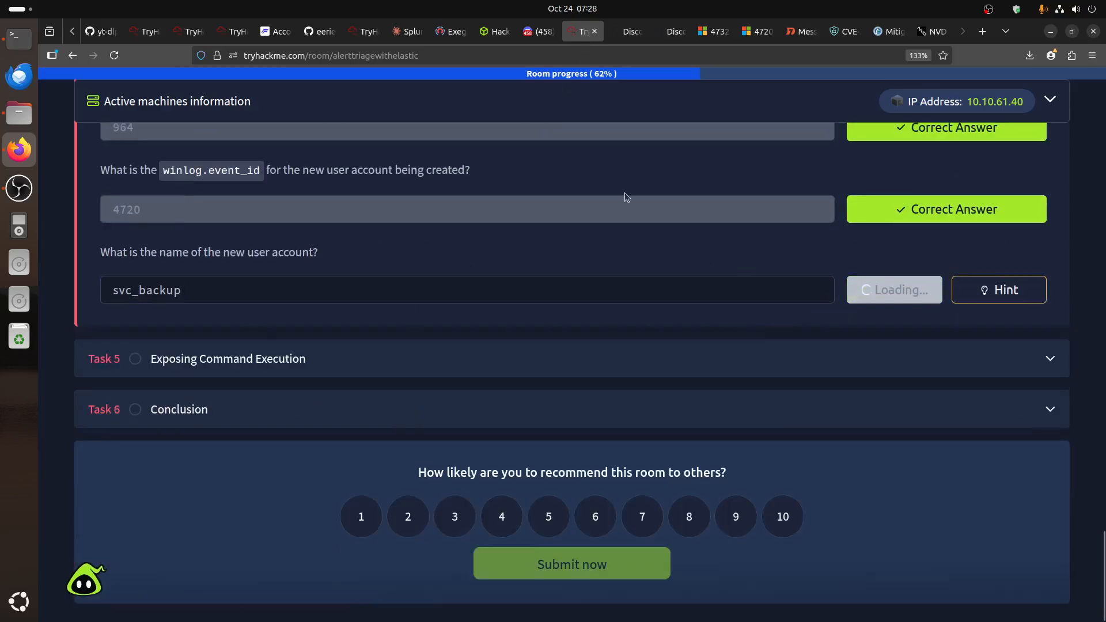
- Look through the document fields of the Administrator's net user process creation event, including its message, arguments, parent process and user details
{"action": "left_click", "coordinate": [631, 31]}
{"action": "left_click", "coordinate": [671, 31]}
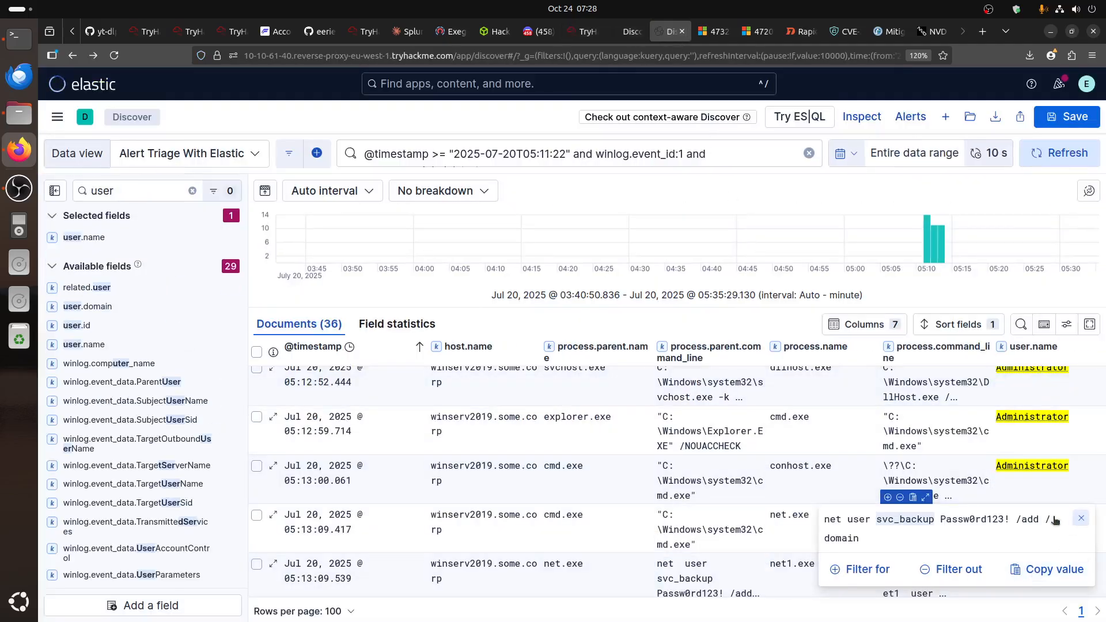
{"action": "left_click", "coordinate": [1080, 519]}
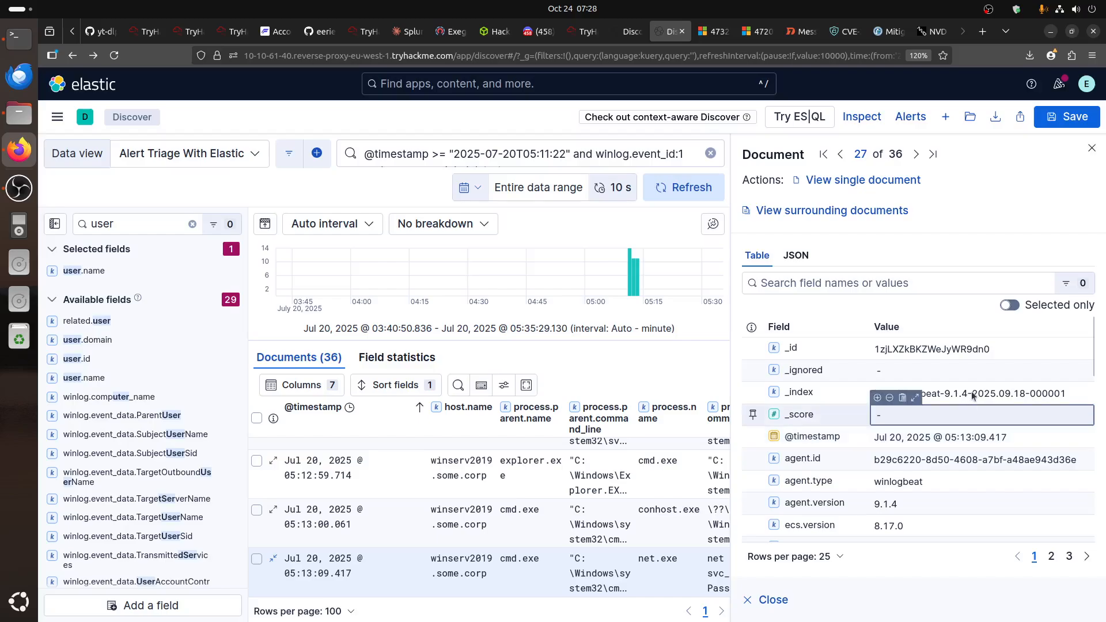
{"action": "scroll", "coordinate": [973, 397], "scroll_direction": "down", "scroll_amount": 3}
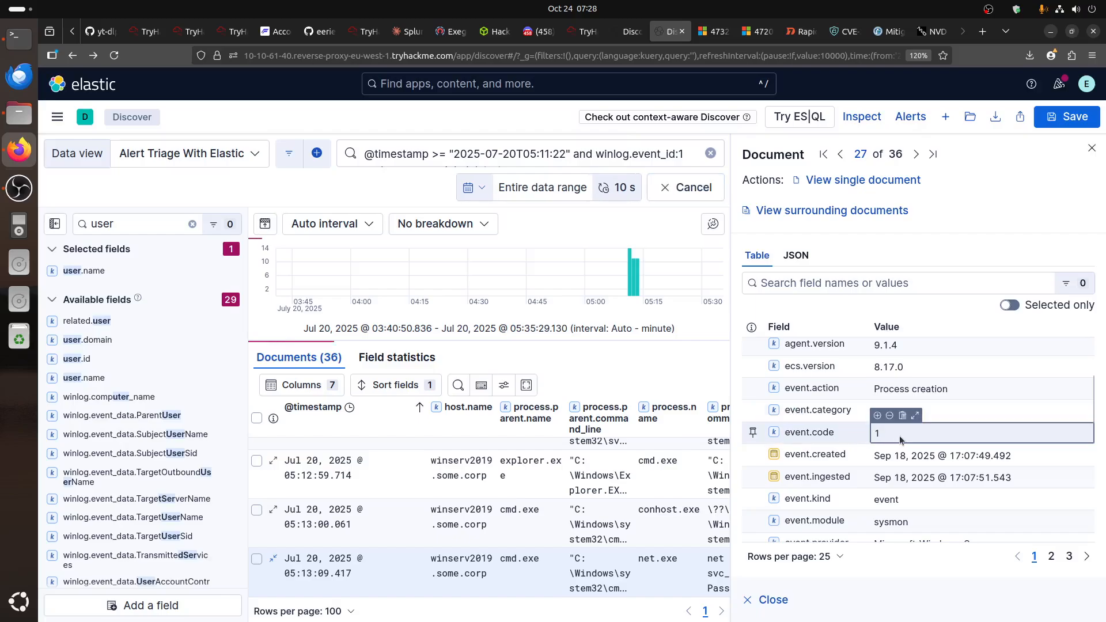
{"action": "scroll", "coordinate": [902, 438], "scroll_direction": "down", "scroll_amount": 5}
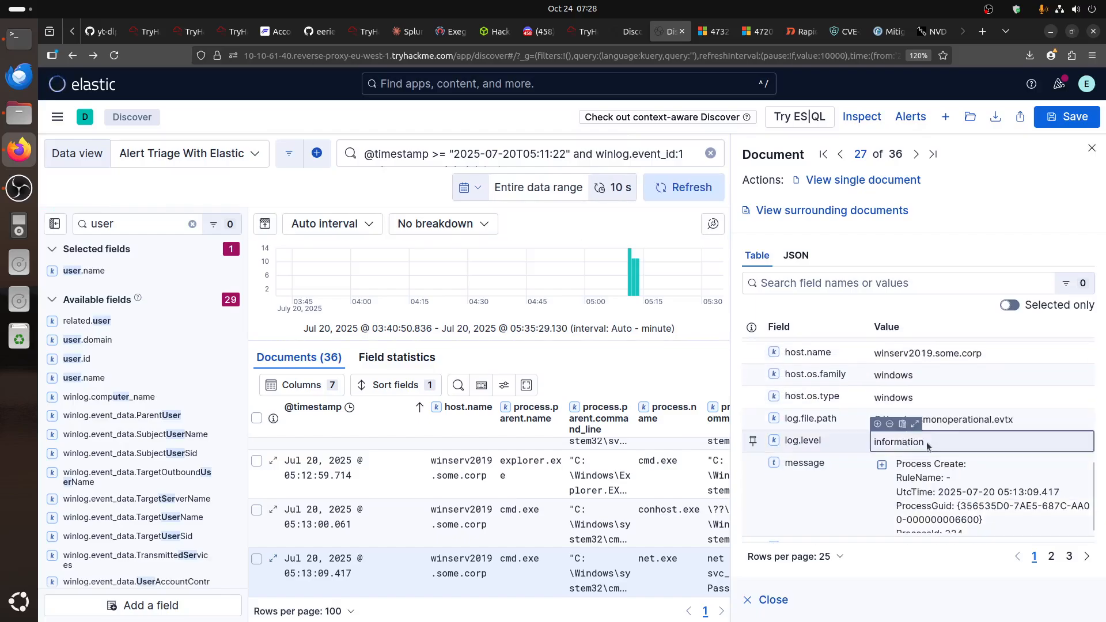
{"action": "scroll", "coordinate": [927, 443], "scroll_direction": "down", "scroll_amount": 1}
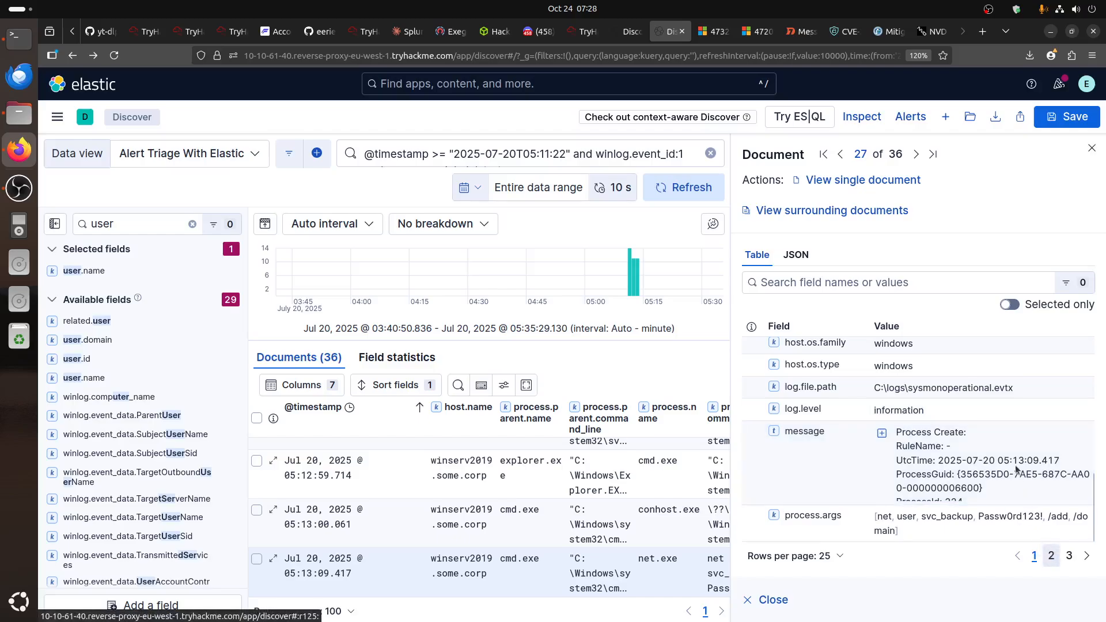
{"action": "left_click", "coordinate": [1052, 556]}
{"action": "scroll", "coordinate": [978, 449], "scroll_direction": "down", "scroll_amount": 7}
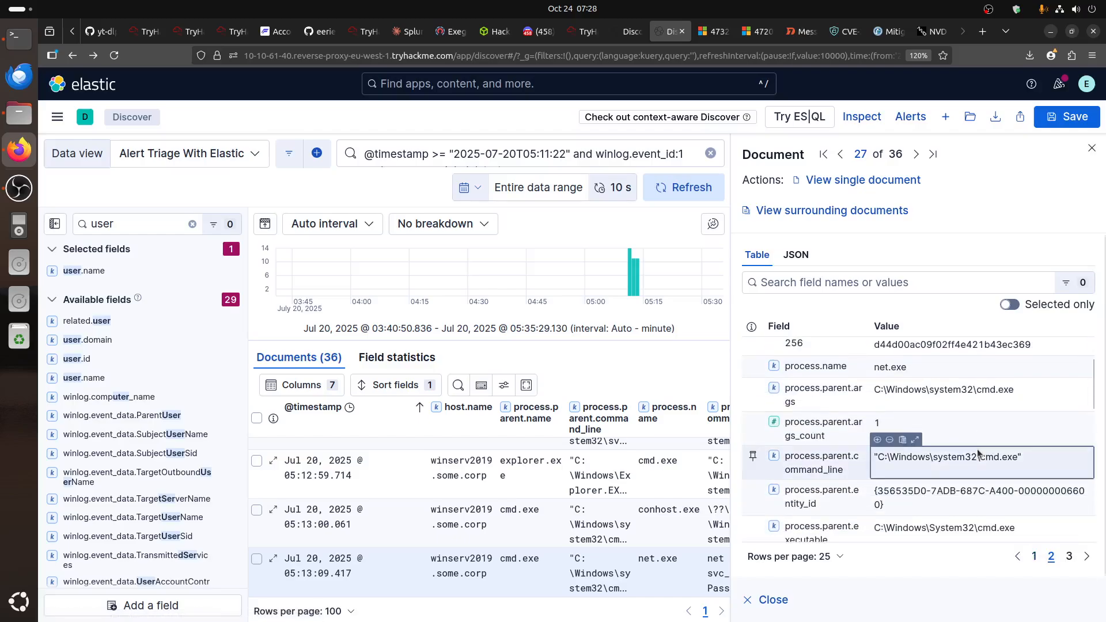
{"action": "scroll", "coordinate": [977, 449], "scroll_direction": "down", "scroll_amount": 3}
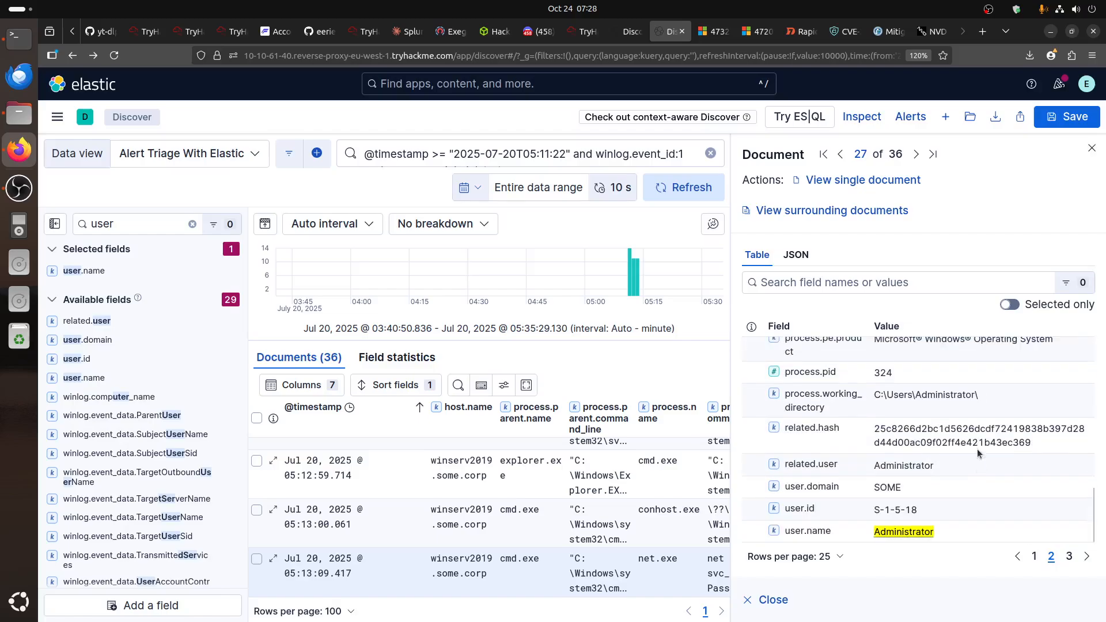
{"action": "scroll", "coordinate": [977, 448], "scroll_direction": "up", "scroll_amount": 2}
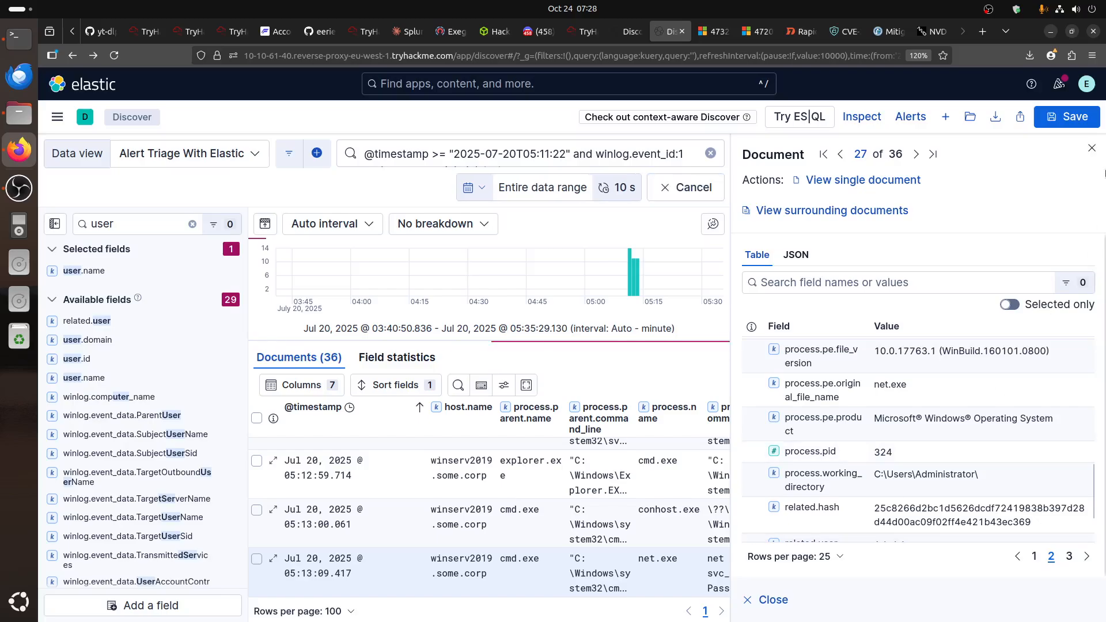
- Open the document of the 4720 event in the other Discover view and examine the new account name in its full message
{"action": "left_click", "coordinate": [628, 33]}
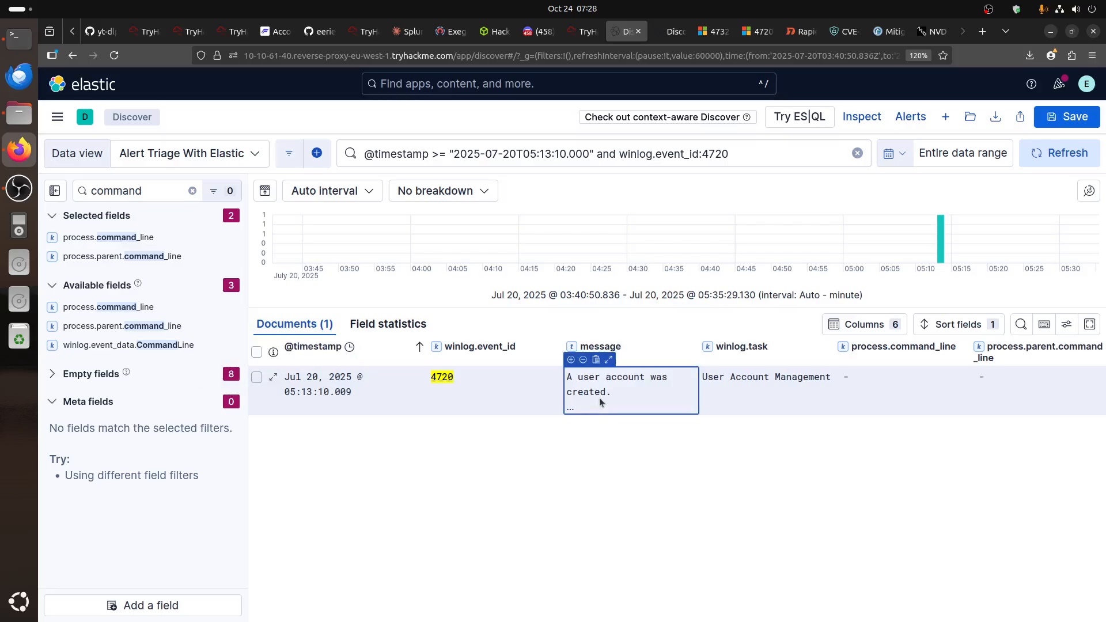
{"action": "left_click", "coordinate": [273, 377]}
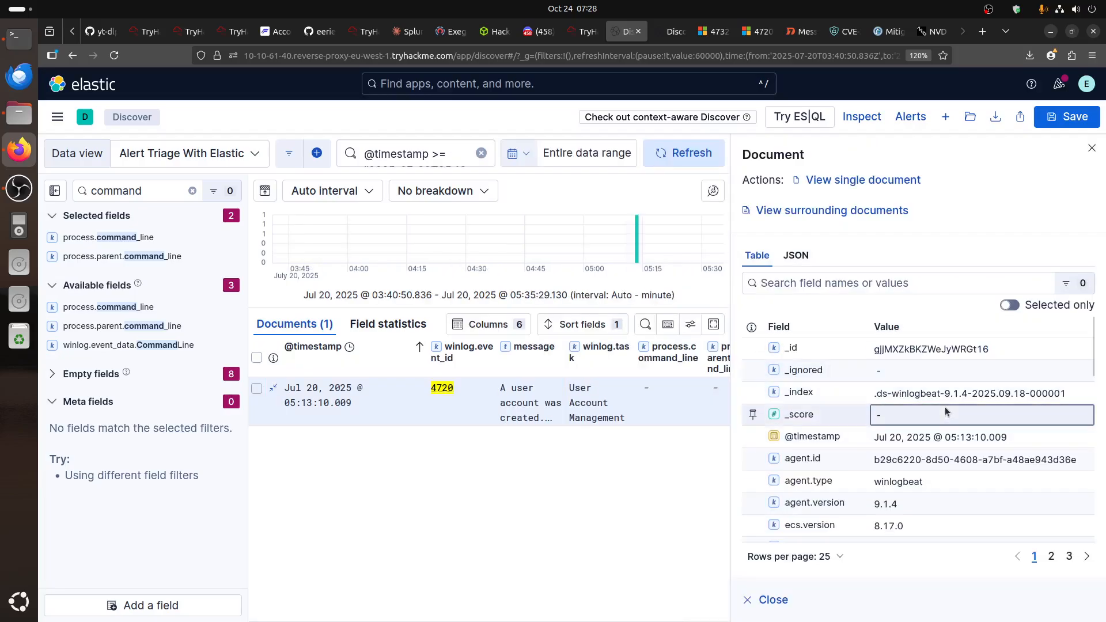
{"action": "scroll", "coordinate": [942, 410], "scroll_direction": "down", "scroll_amount": 5}
{"action": "scroll", "coordinate": [942, 410], "scroll_direction": "down", "scroll_amount": 4}
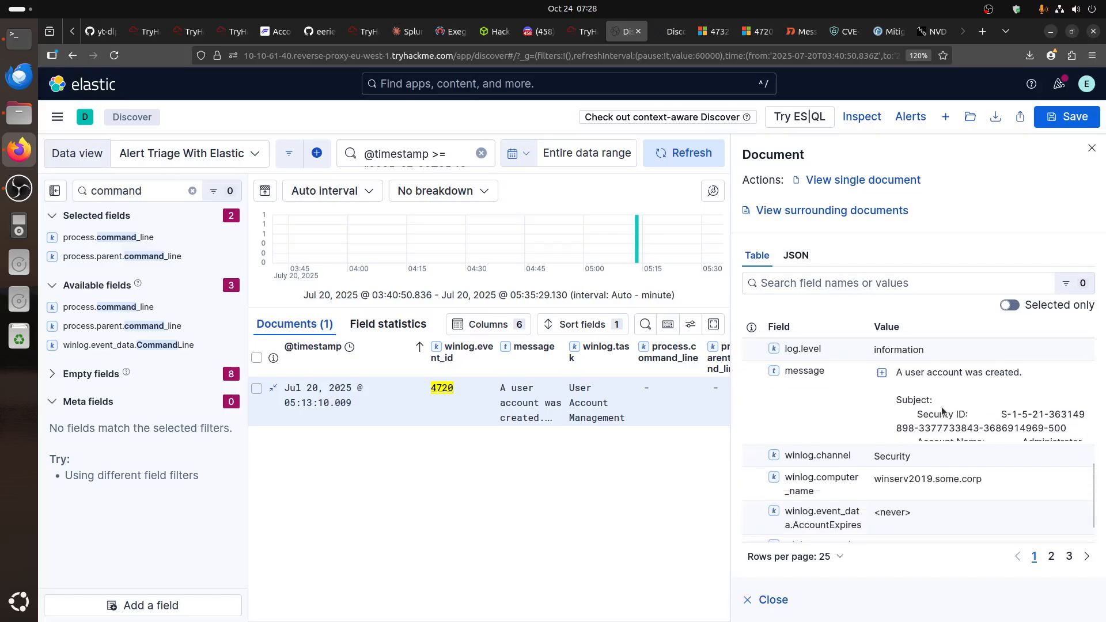
{"action": "left_click", "coordinate": [946, 385]}
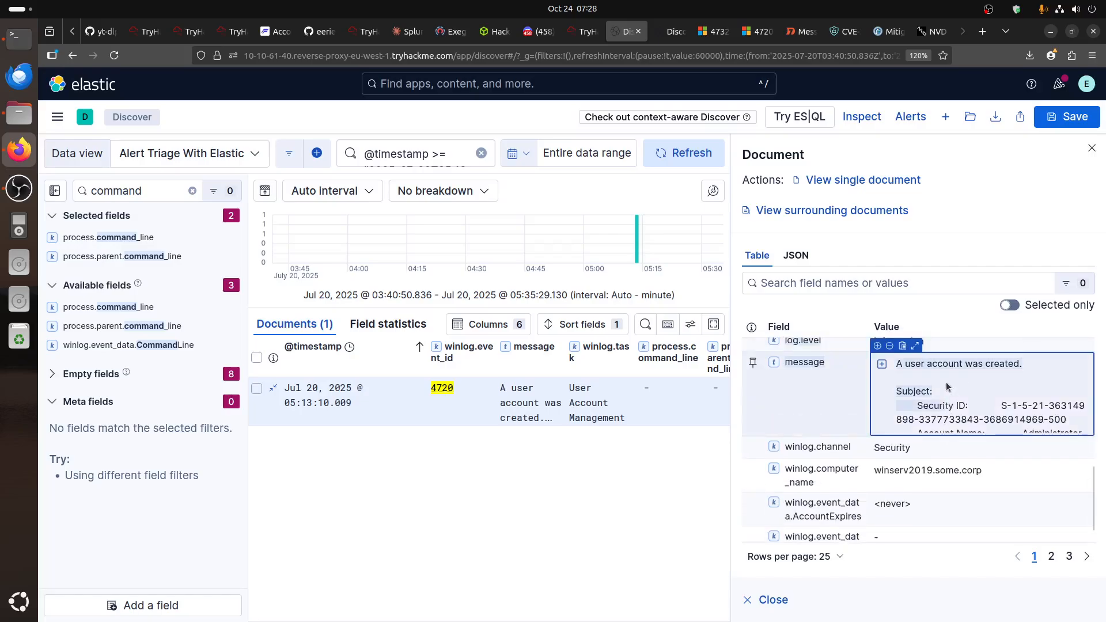
{"action": "left_click", "coordinate": [917, 346]}
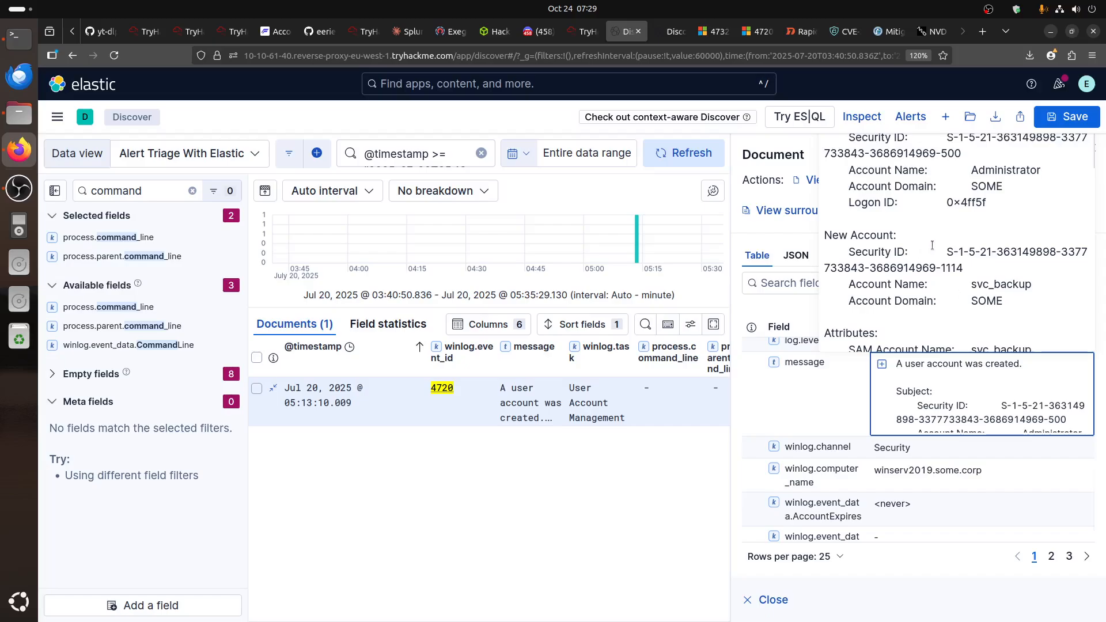
{"action": "left_click_drag", "start_coordinate": [846, 283], "coordinate": [1033, 286]}
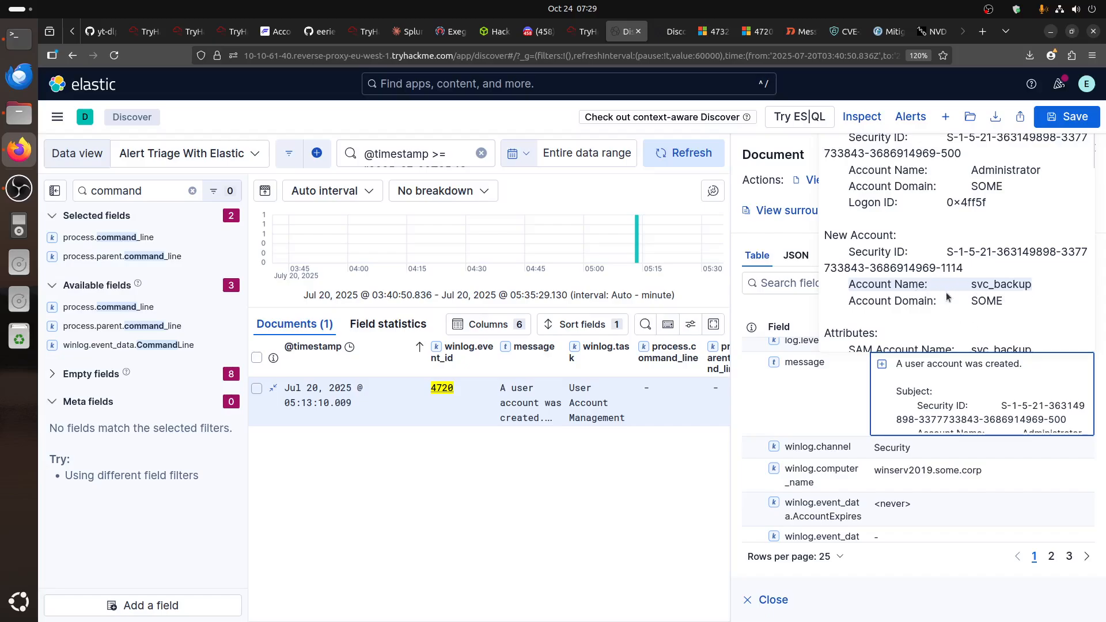
- Examine the attributes in the 4720 event's message, especially the SAM account name, and close the expanded message
{"action": "scroll", "coordinate": [946, 296], "scroll_direction": "down", "scroll_amount": 10}
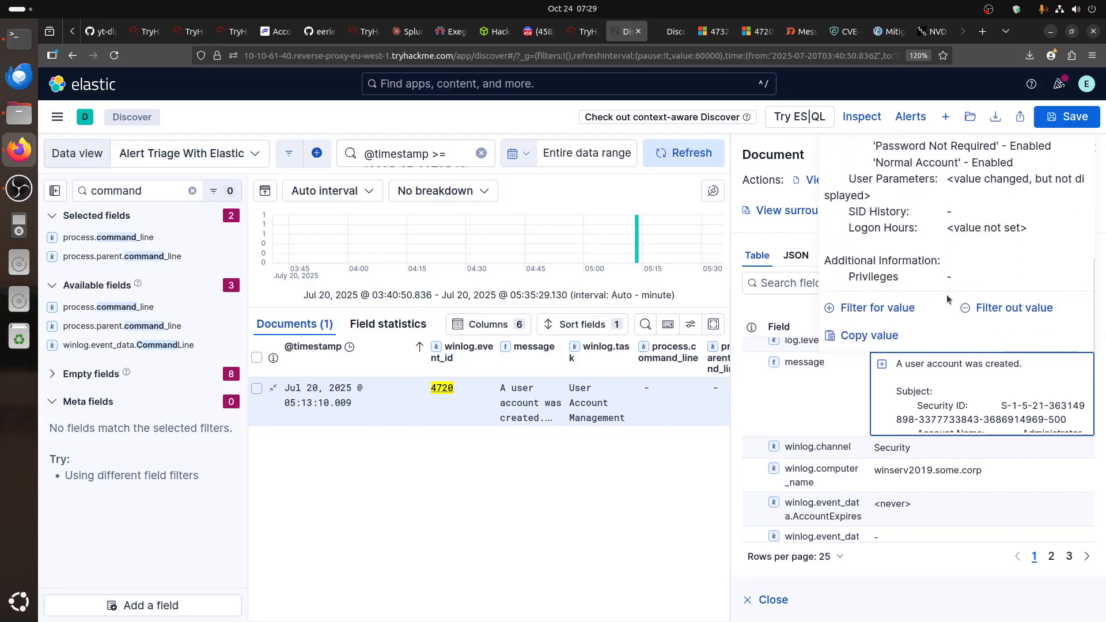
{"action": "scroll", "coordinate": [947, 295], "scroll_direction": "up", "scroll_amount": 8}
{"action": "scroll", "coordinate": [947, 294], "scroll_direction": "up", "scroll_amount": 3}
{"action": "scroll", "coordinate": [950, 300], "scroll_direction": "down", "scroll_amount": 3}
{"action": "left_click_drag", "start_coordinate": [1032, 272], "coordinate": [931, 273]}
{"action": "scroll", "coordinate": [931, 279], "scroll_direction": "up", "scroll_amount": 3}
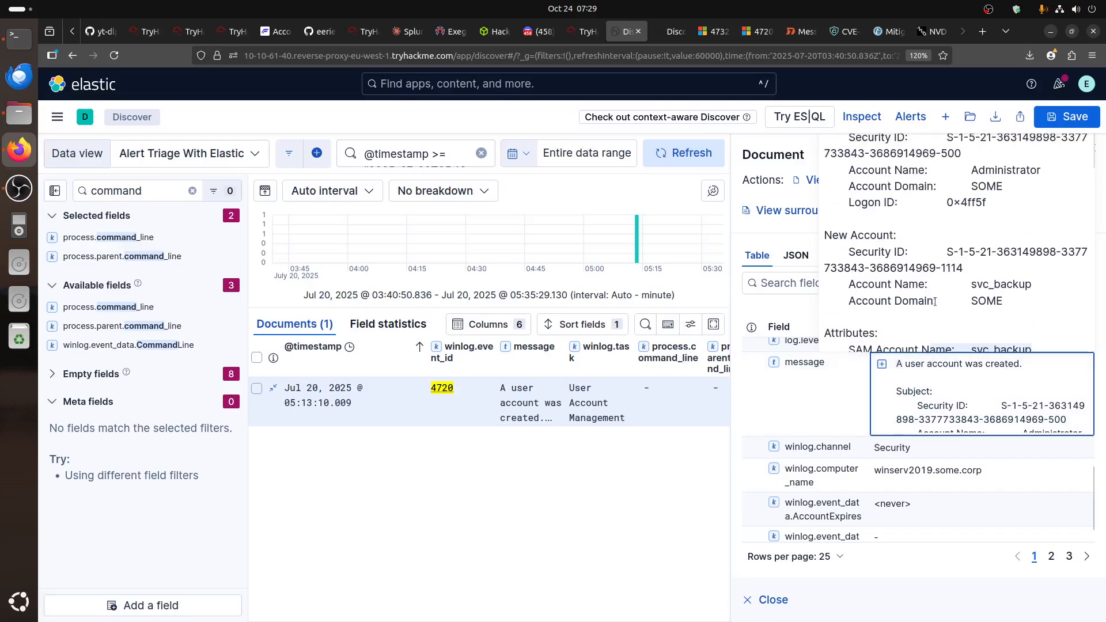
{"action": "scroll", "coordinate": [945, 299], "scroll_direction": "down", "scroll_amount": 3}
{"action": "scroll", "coordinate": [796, 439], "scroll_direction": "up", "scroll_amount": 3}
{"action": "scroll", "coordinate": [927, 253], "scroll_direction": "up", "scroll_amount": 3}
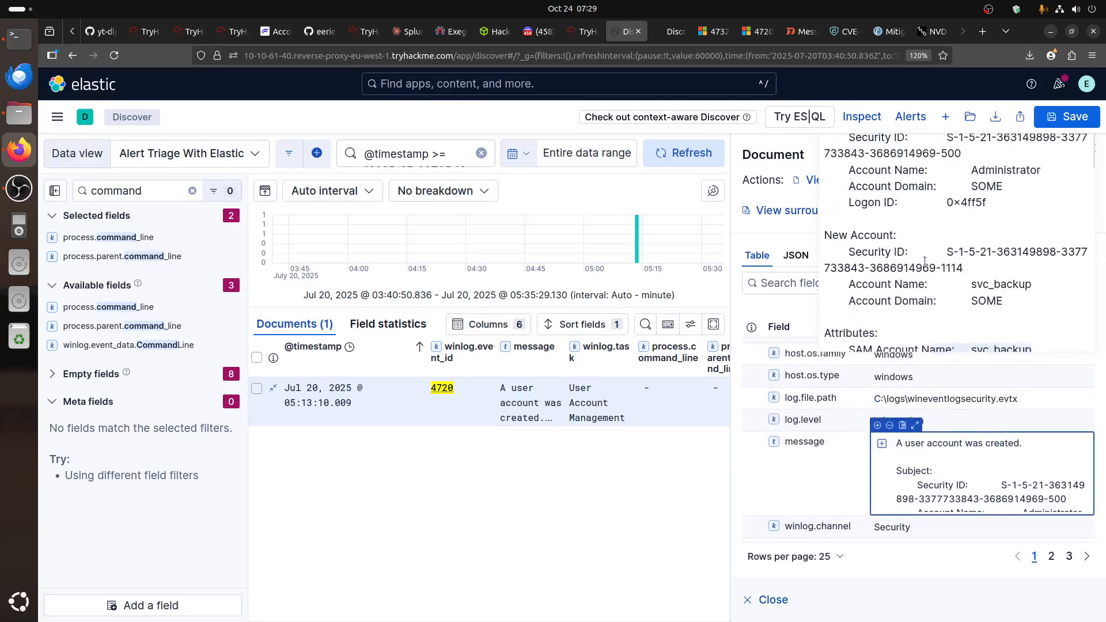
{"action": "left_click", "coordinate": [944, 570]}
- Review the remaining fields of the 4720 event, including SamAccountName, SubjectUserName and TargetUserName, and close the document
{"action": "scroll", "coordinate": [943, 474], "scroll_direction": "down", "scroll_amount": 2}
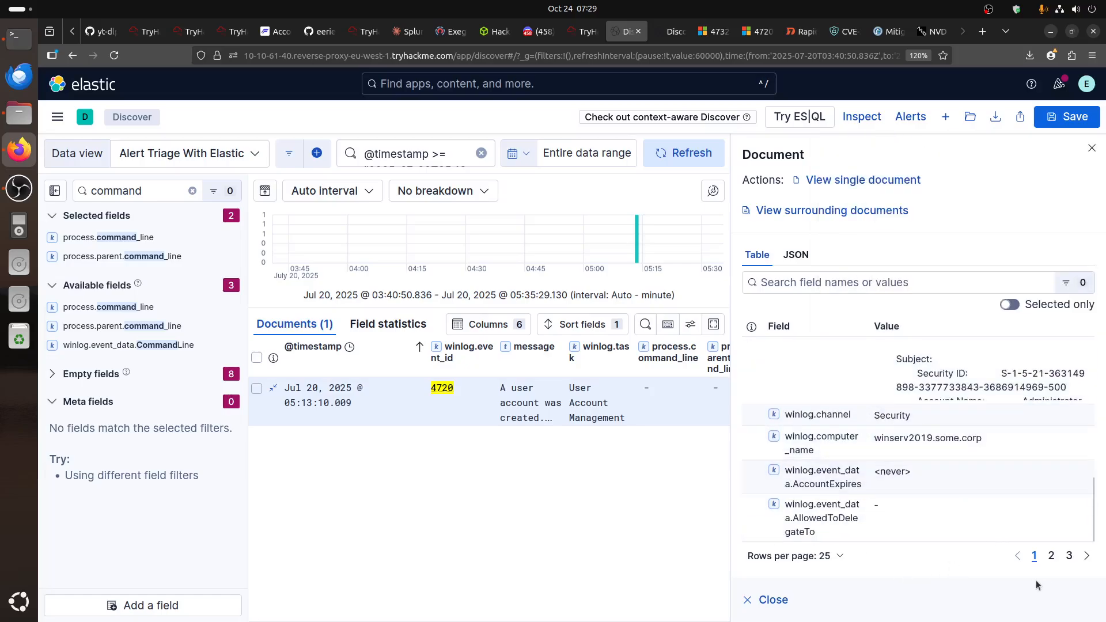
{"action": "left_click", "coordinate": [1051, 557]}
{"action": "scroll", "coordinate": [902, 439], "scroll_direction": "down", "scroll_amount": 5}
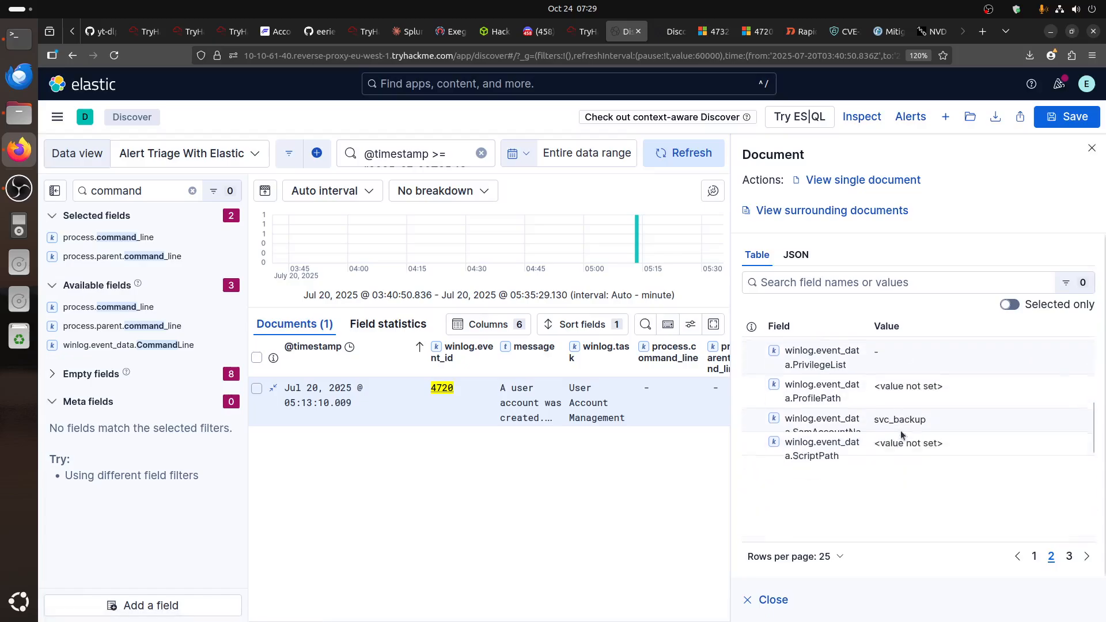
{"action": "scroll", "coordinate": [902, 435], "scroll_direction": "down", "scroll_amount": 2}
{"action": "scroll", "coordinate": [903, 434], "scroll_direction": "up", "scroll_amount": 2}
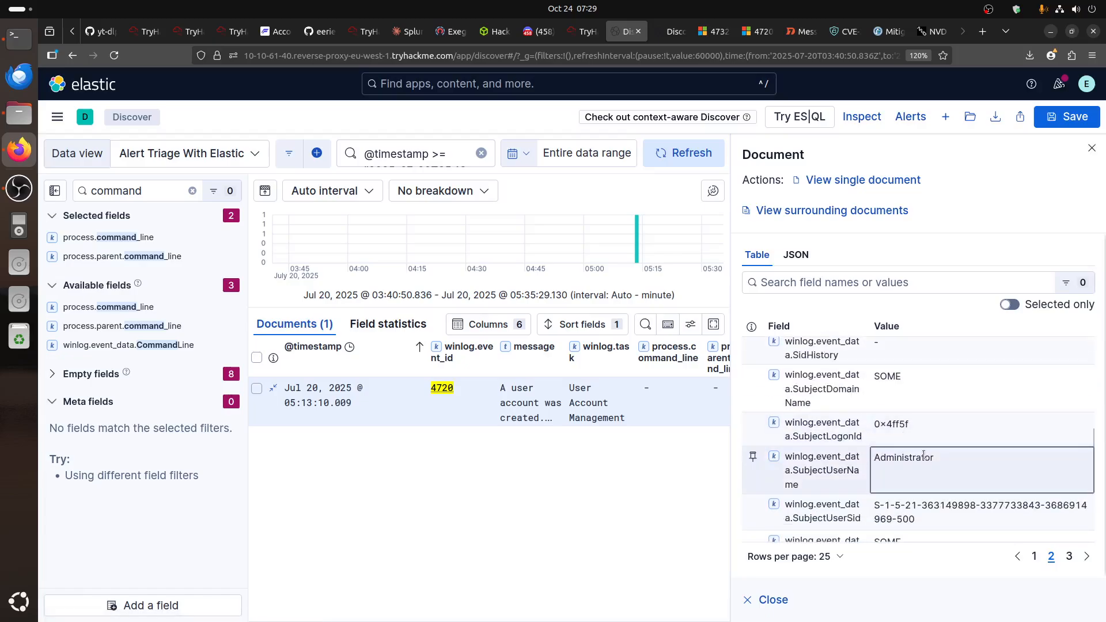
{"action": "scroll", "coordinate": [908, 444], "scroll_direction": "up", "scroll_amount": 2}
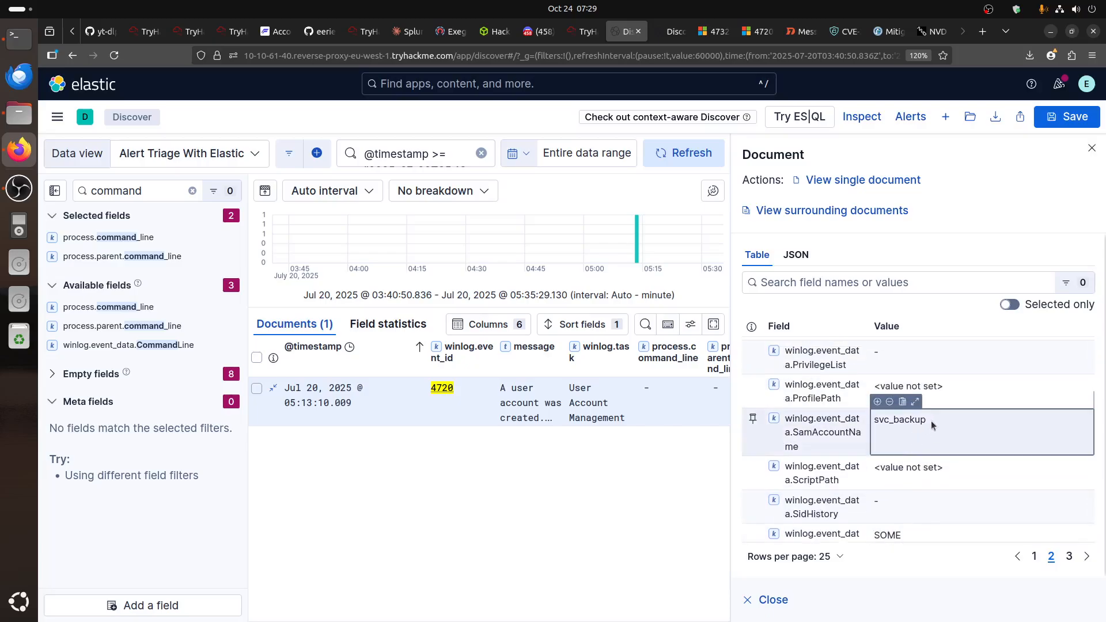
{"action": "scroll", "coordinate": [939, 472], "scroll_direction": "down", "scroll_amount": 5}
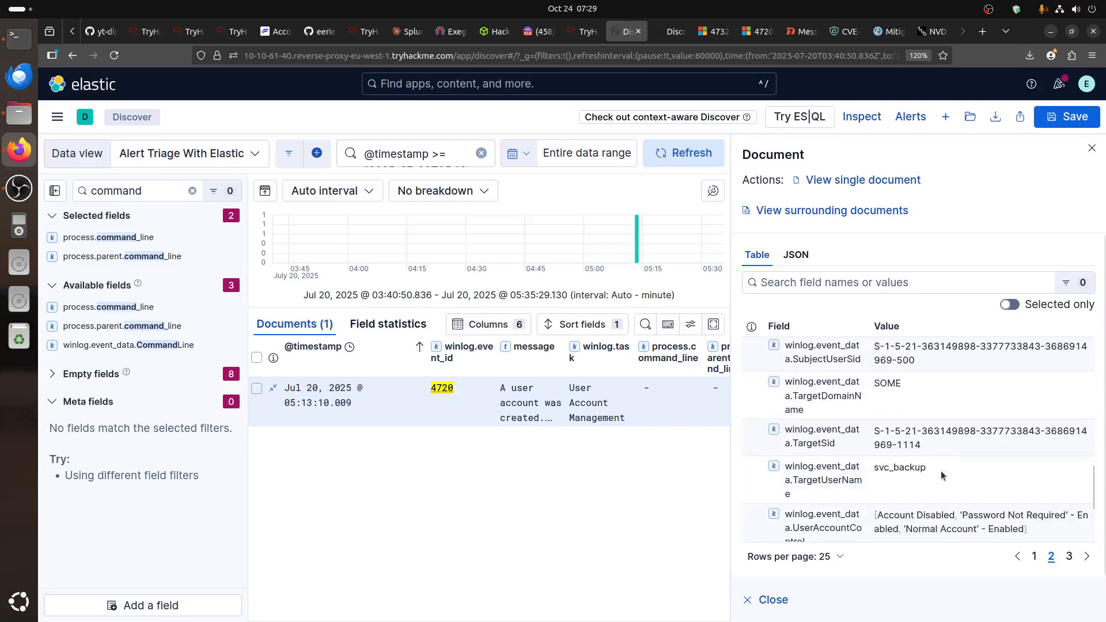
{"action": "scroll", "coordinate": [941, 471], "scroll_direction": "down", "scroll_amount": 3}
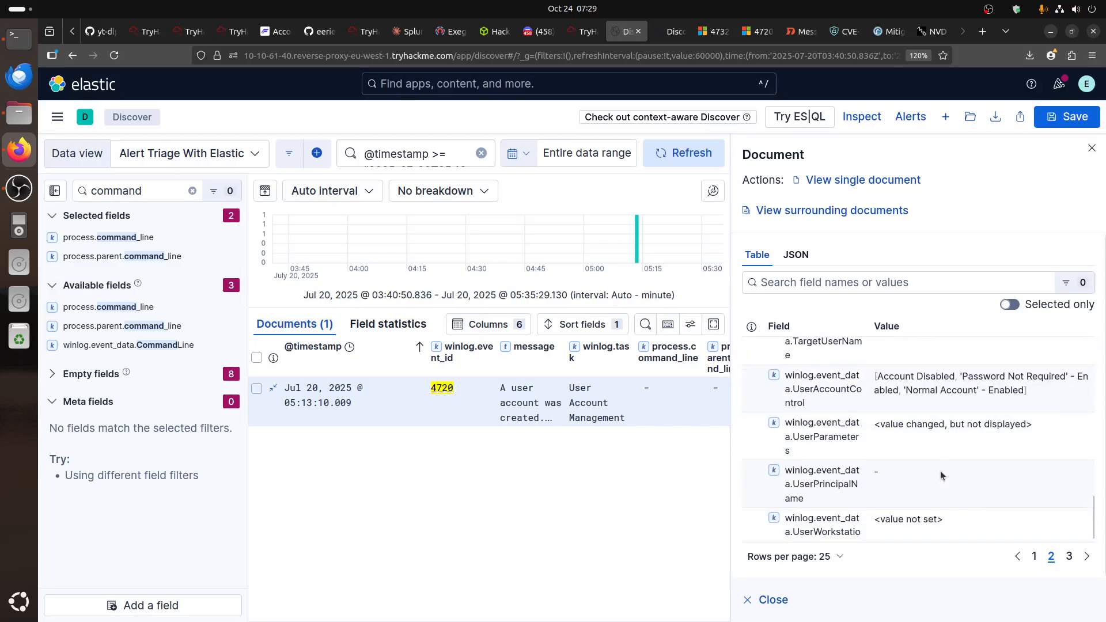
{"action": "left_click", "coordinate": [1070, 556]}
{"action": "scroll", "coordinate": [939, 431], "scroll_direction": "down", "scroll_amount": 2}
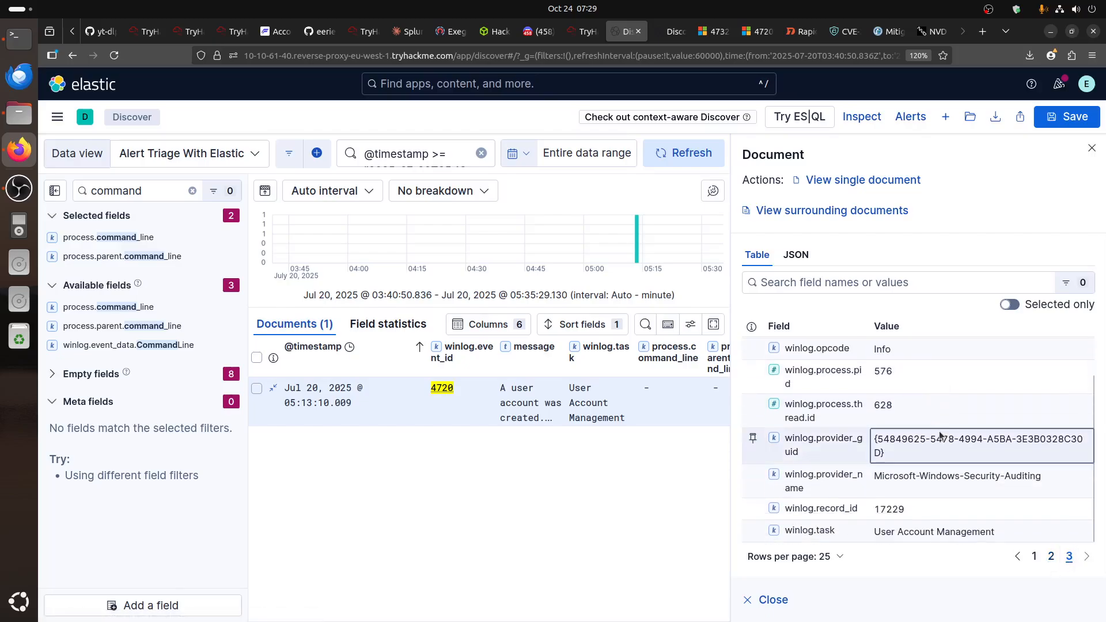
{"action": "left_click", "coordinate": [1092, 148]}
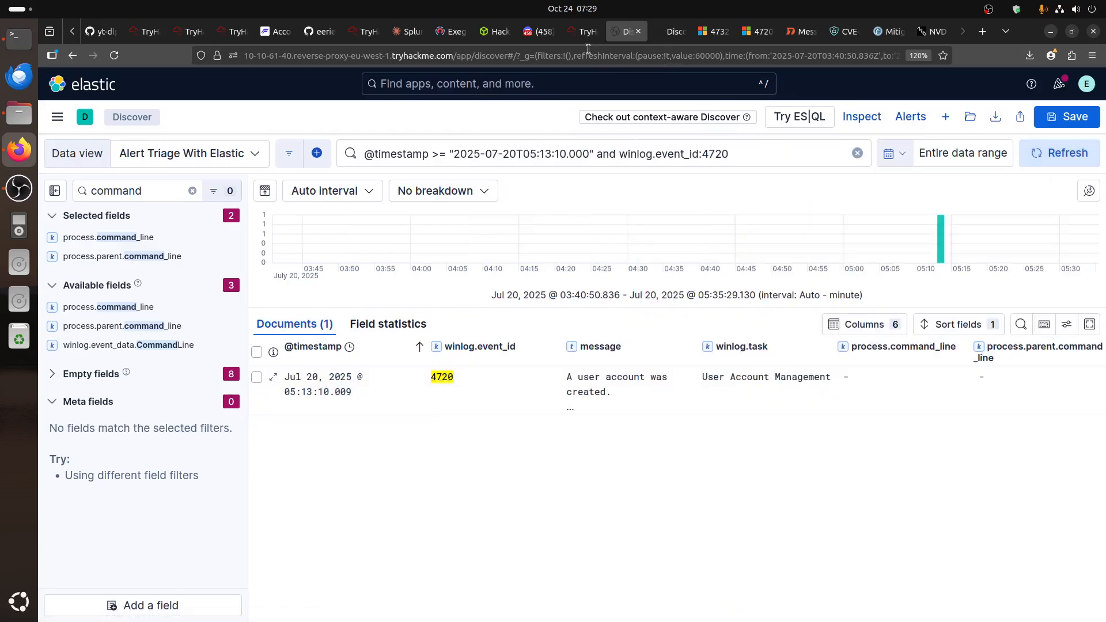
- Open Task 5, Exposing Command Execution, in the TryHackMe room and read its SOC alert enlarged
{"action": "left_click", "coordinate": [585, 31]}
{"action": "left_click", "coordinate": [279, 358]}
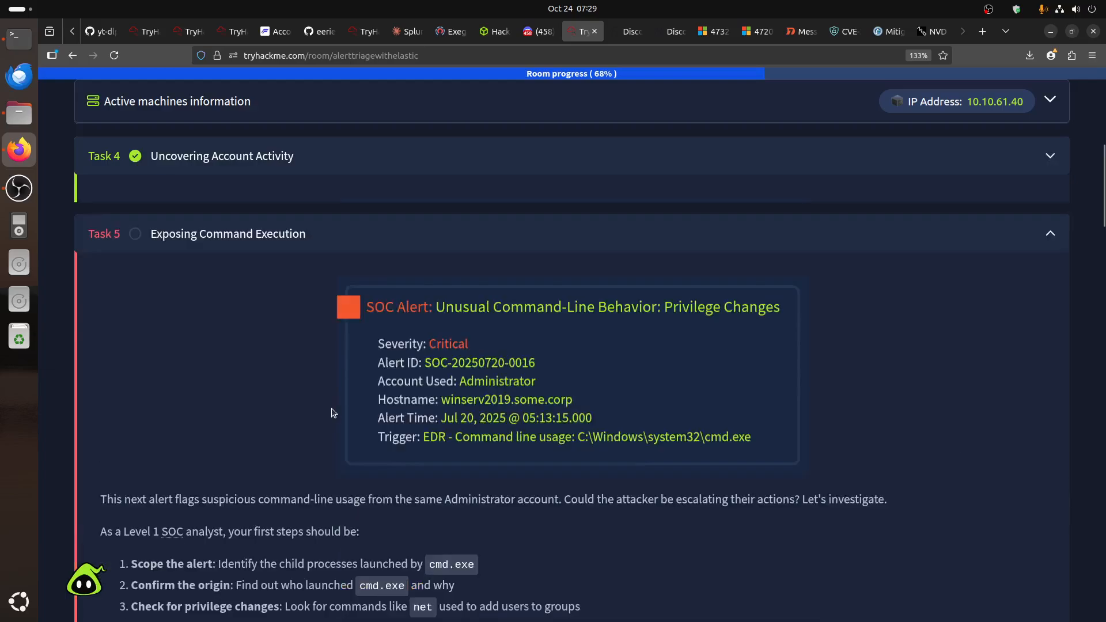
{"action": "left_click", "coordinate": [506, 296]}
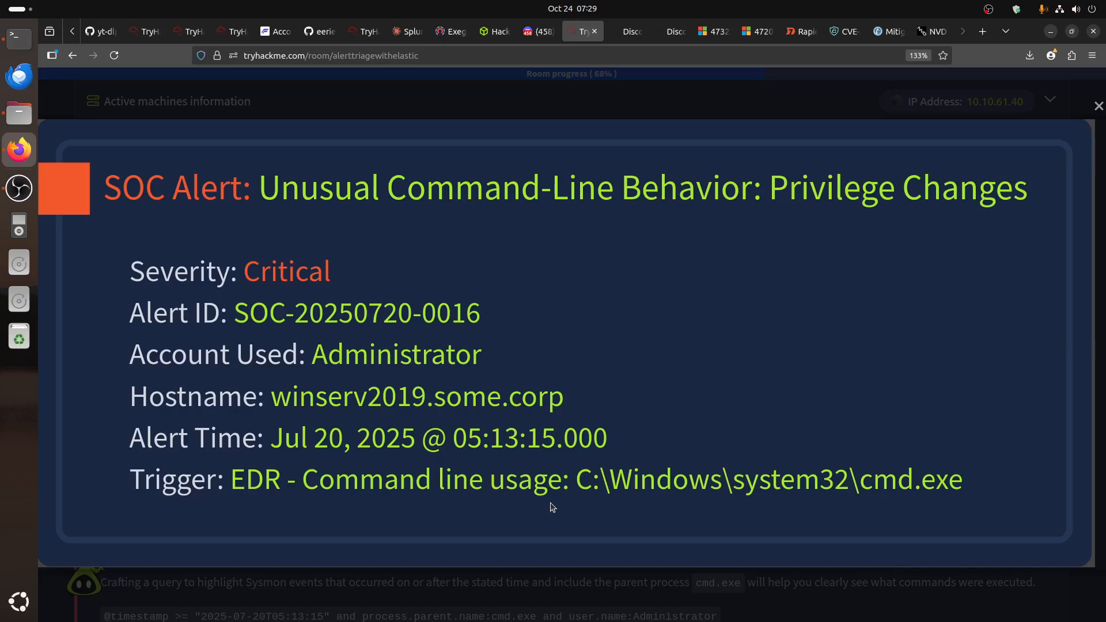
{"action": "left_click", "coordinate": [759, 588]}
- Read Task 5's investigation steps and examine the timestamp condition of its suggested cmd.exe parent process query
{"action": "scroll", "coordinate": [566, 510], "scroll_direction": "down", "scroll_amount": 3}
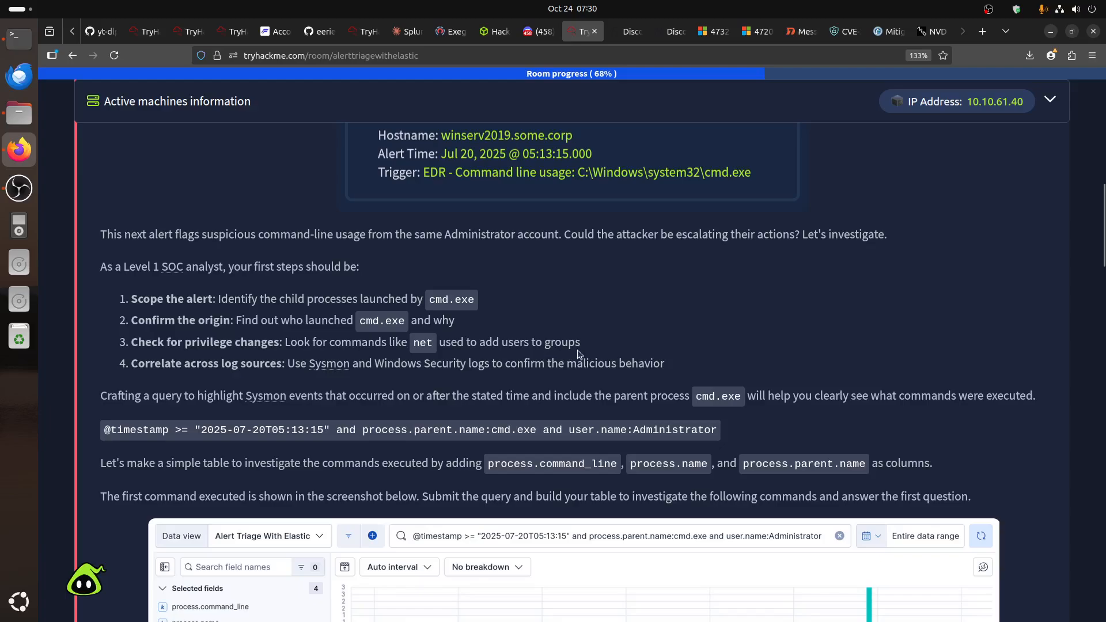
{"action": "scroll", "coordinate": [579, 349], "scroll_direction": "down", "scroll_amount": 2}
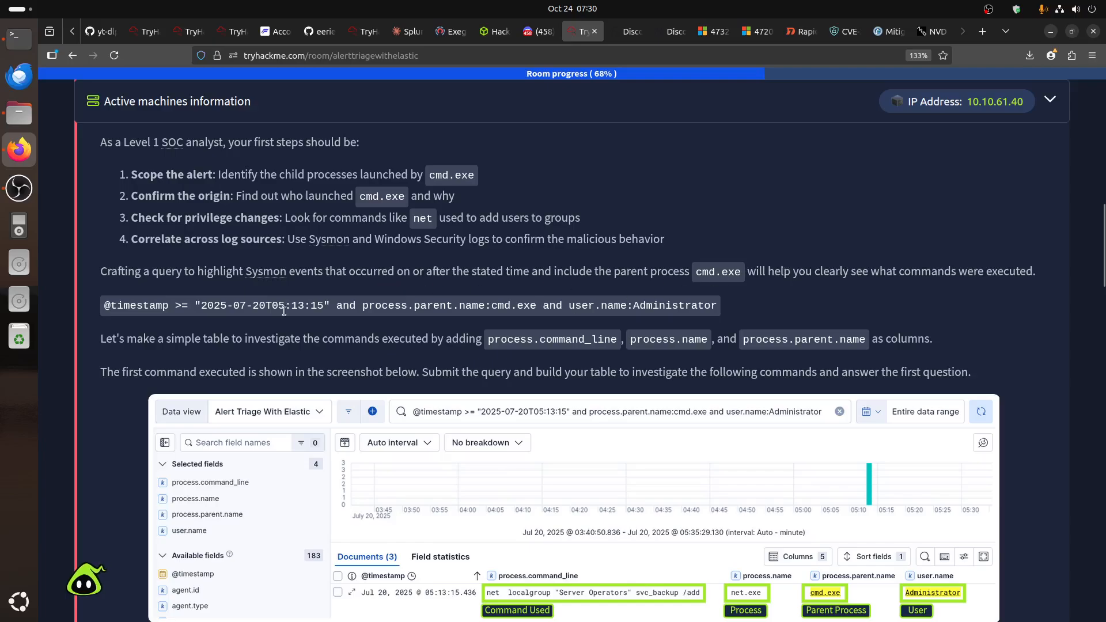
{"action": "left_click_drag", "start_coordinate": [109, 306], "coordinate": [324, 308]}
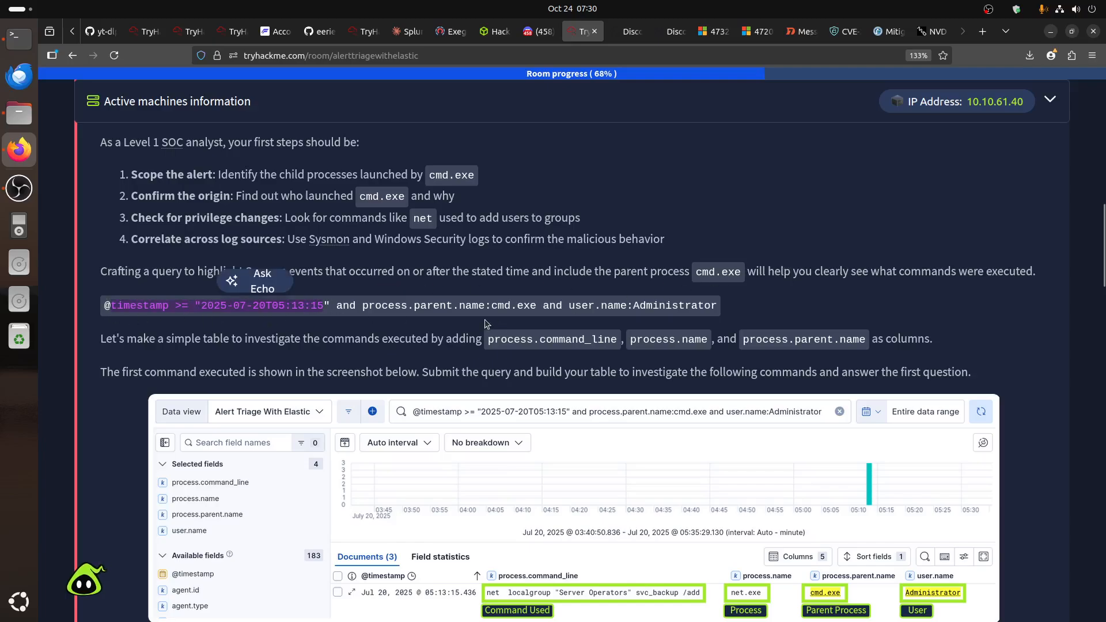
- Reread Task 5's SOC alert enlarged, checking its alert time and trigger, and return to the investigation steps
{"action": "scroll", "coordinate": [286, 312], "scroll_direction": "up", "scroll_amount": 5}
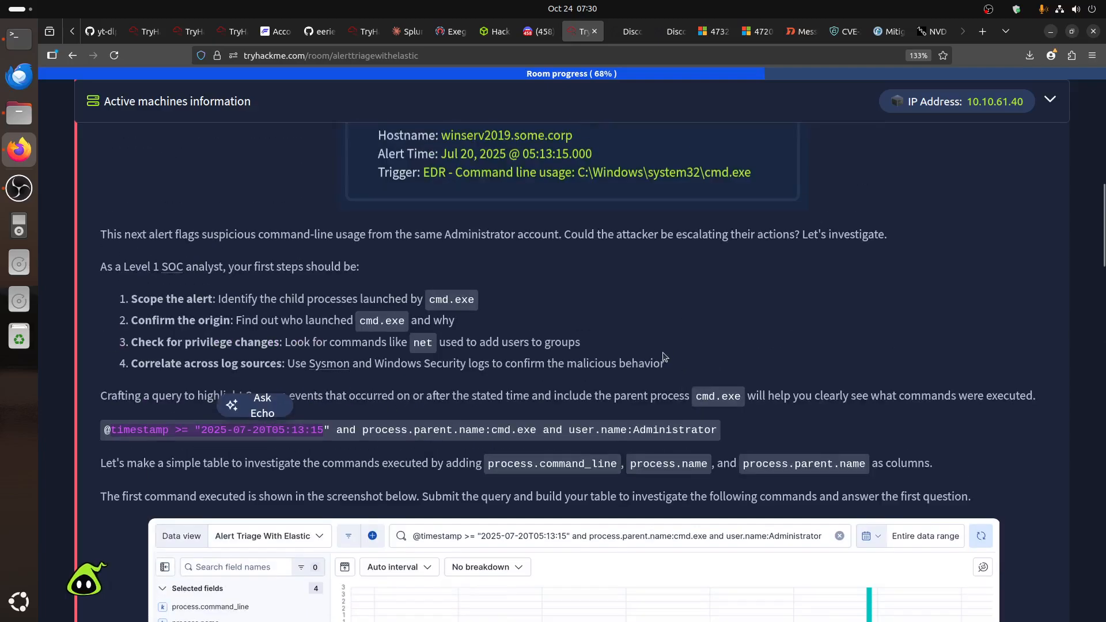
{"action": "left_click", "coordinate": [546, 265]}
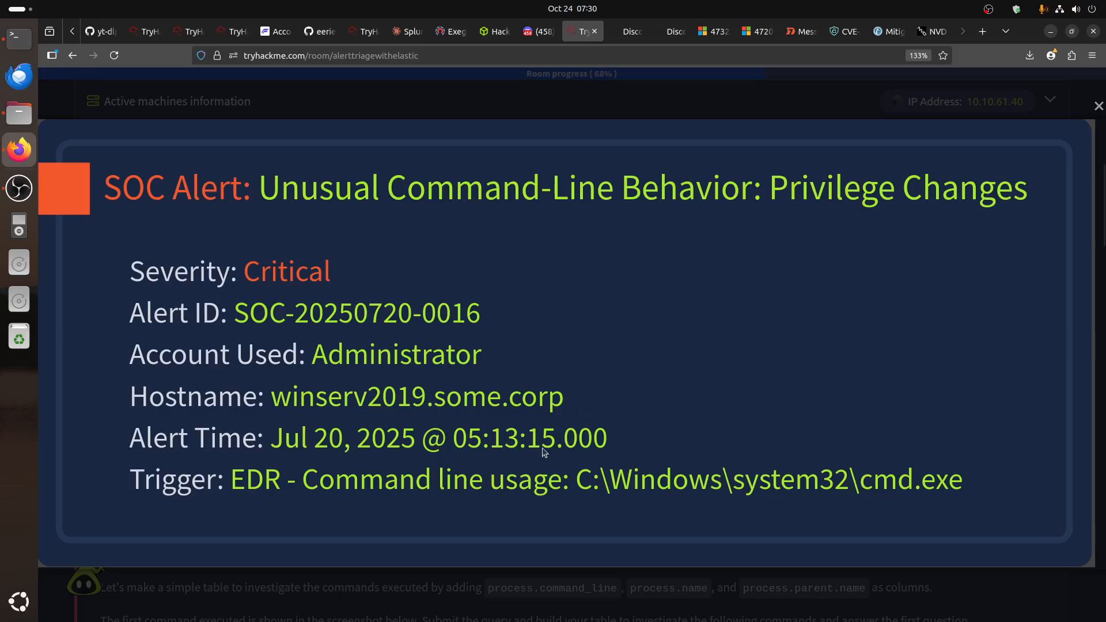
{"action": "left_click", "coordinate": [1097, 106]}
{"action": "scroll", "coordinate": [403, 346], "scroll_direction": "down", "scroll_amount": 3}
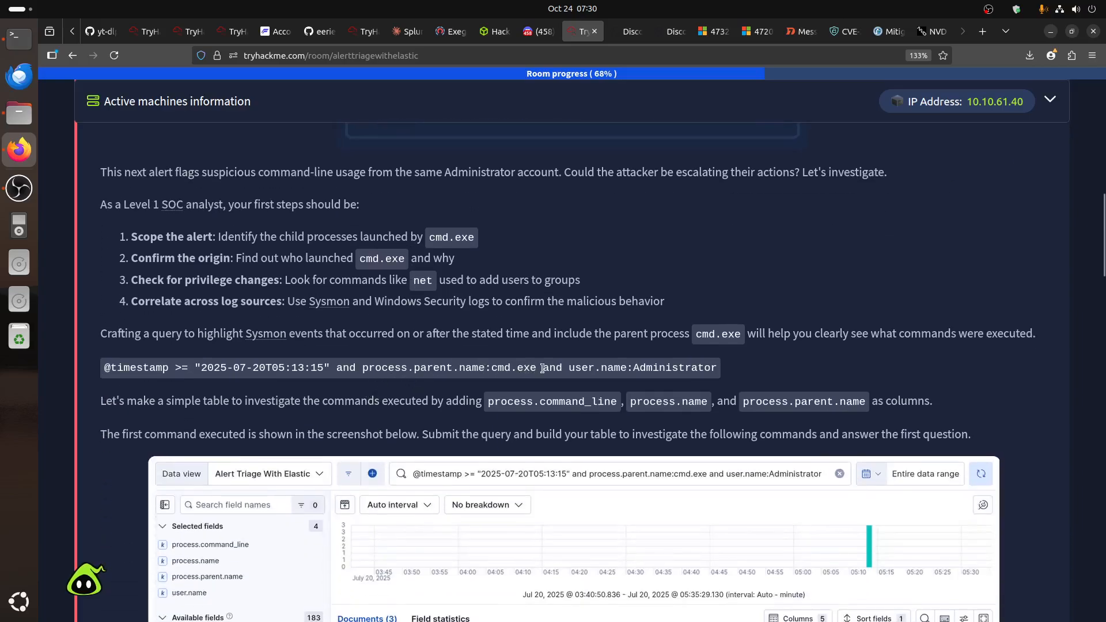
{"action": "left_click_drag", "start_coordinate": [542, 368], "coordinate": [321, 364]}
{"action": "triple_click", "coordinate": [354, 370]}
{"action": "key", "text": "ctrl+c"}
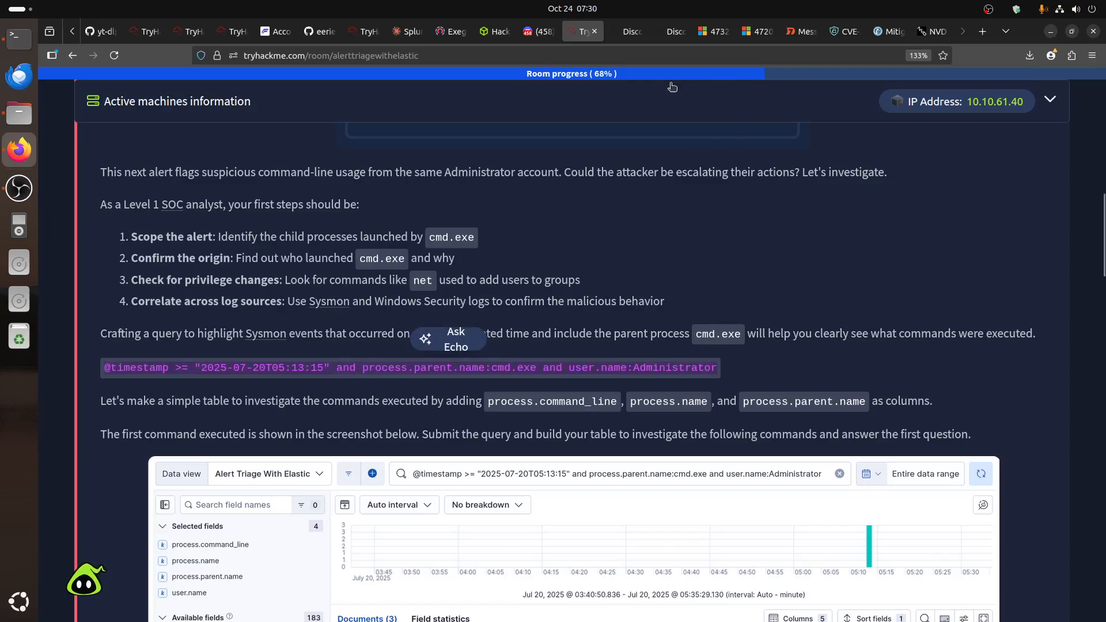
{"action": "left_click", "coordinate": [632, 31]}
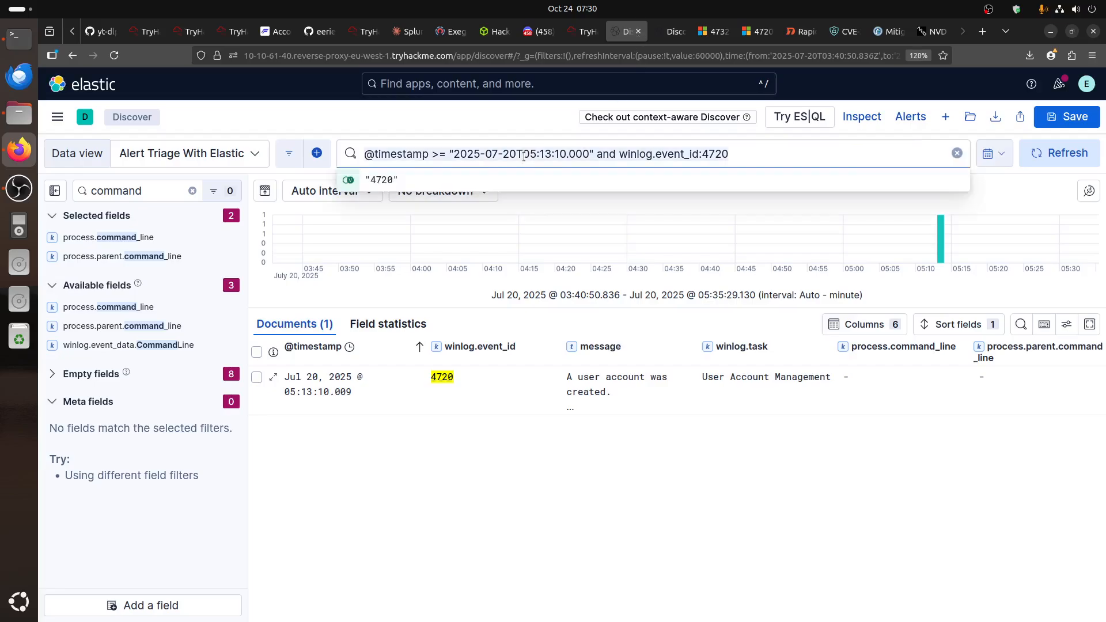
{"action": "key", "text": "ctrl+a"}
{"action": "key", "text": "ctrl+v"}
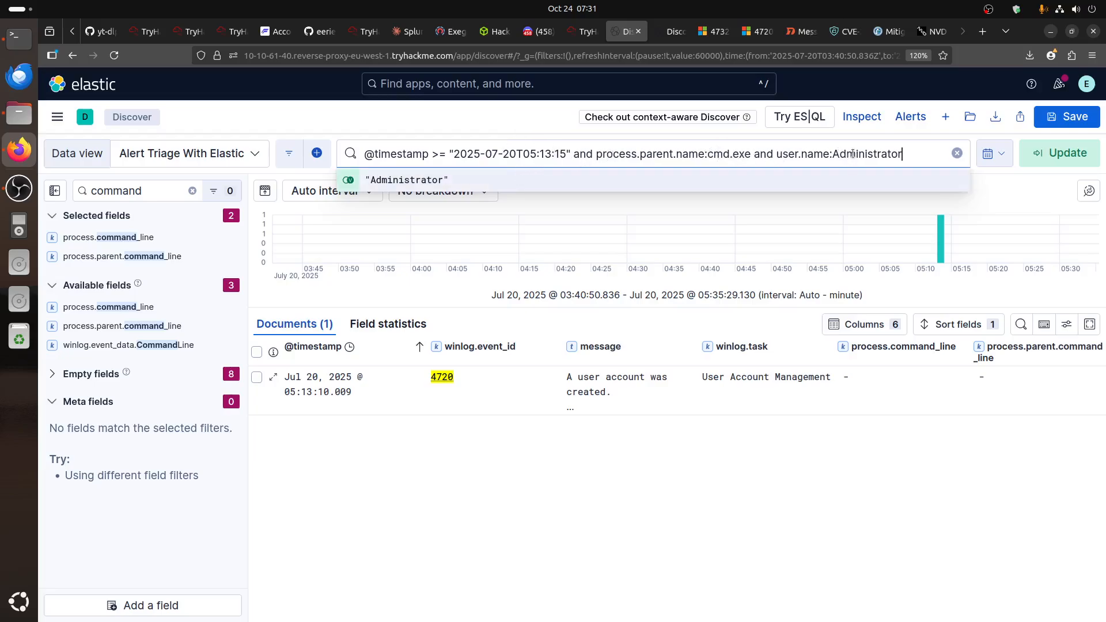
{"action": "key", "text": "Return"}
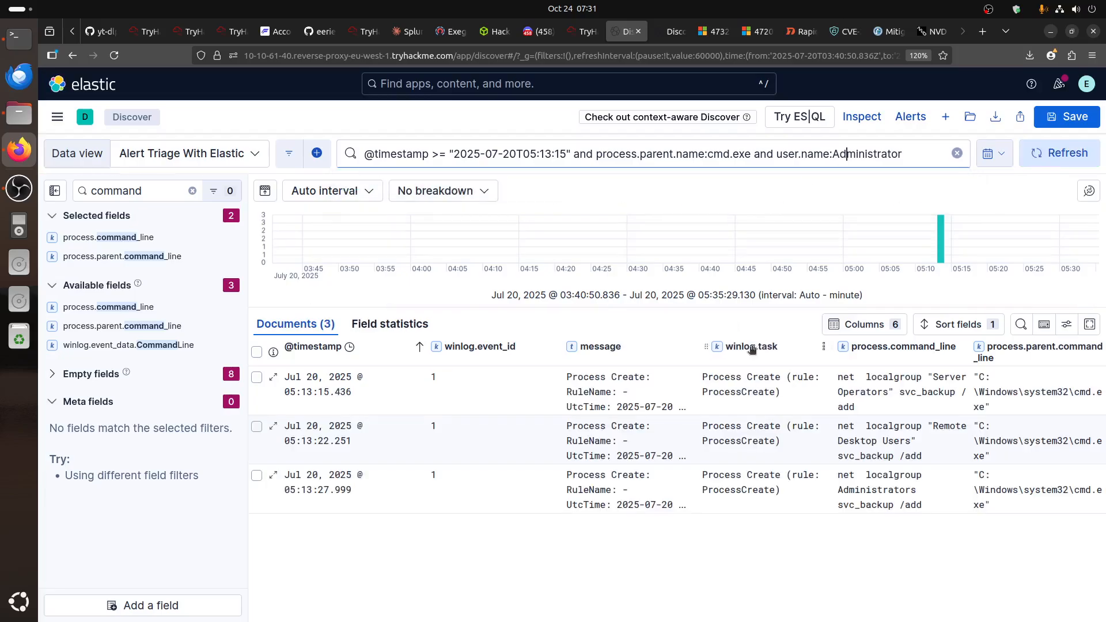
- Reduce the results table to process.parent.command_line, placed first and widened, and process.command_line, removing the message, winlog.event_id and winlog.task columns
{"action": "left_click", "coordinate": [192, 191]}
{"action": "left_click", "coordinate": [722, 440]}
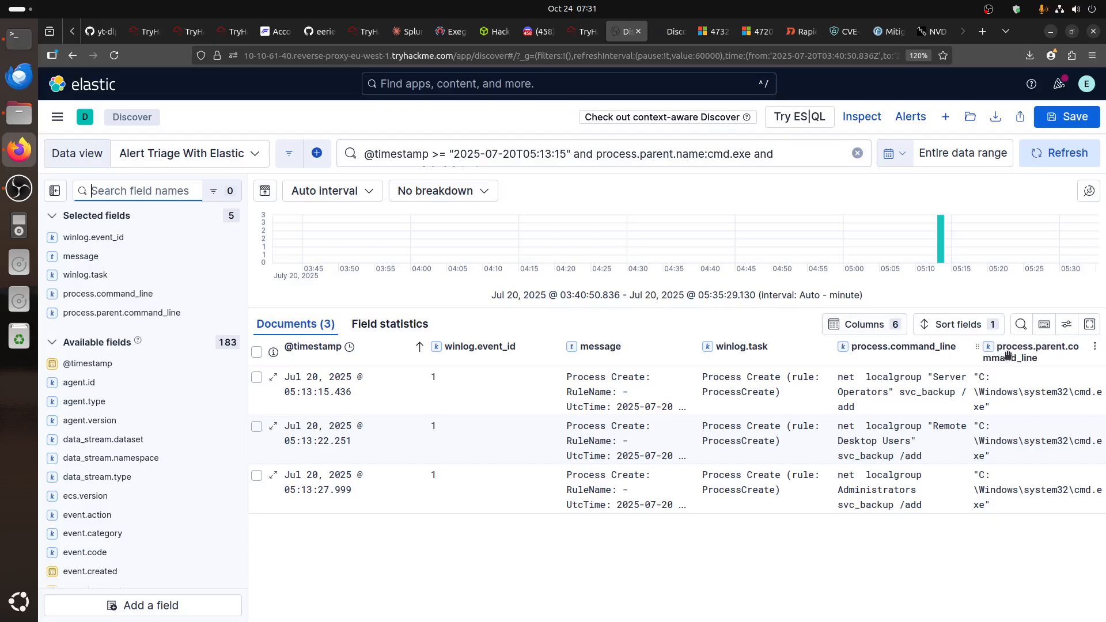
{"action": "left_click", "coordinate": [1027, 350]}
{"action": "left_click_drag", "start_coordinate": [1026, 351], "coordinate": [528, 374]}
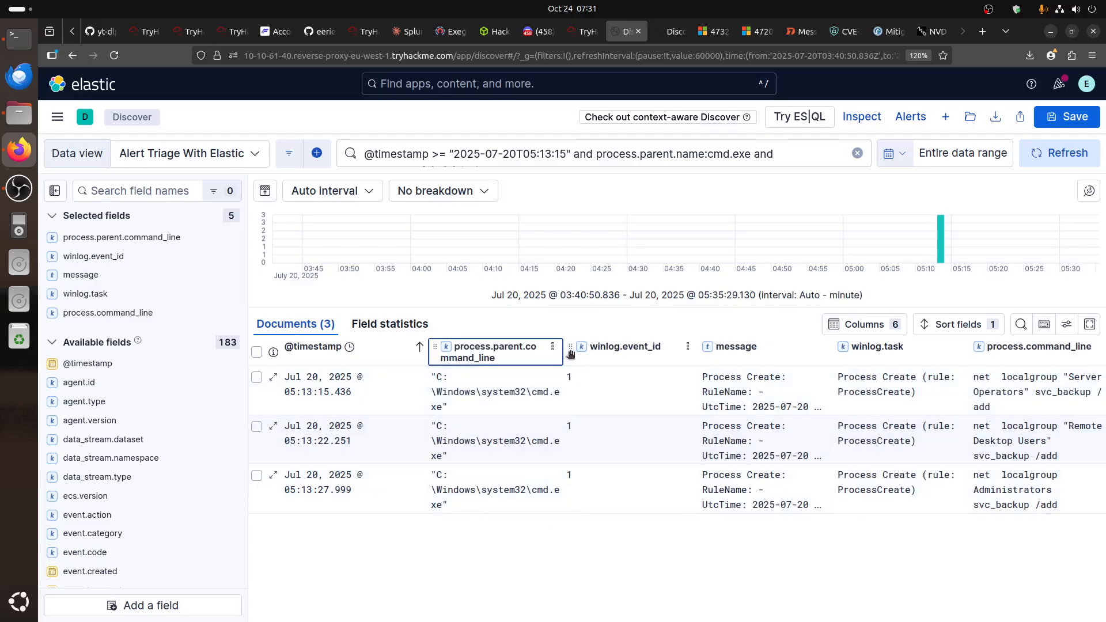
{"action": "left_click_drag", "start_coordinate": [562, 356], "coordinate": [593, 357]}
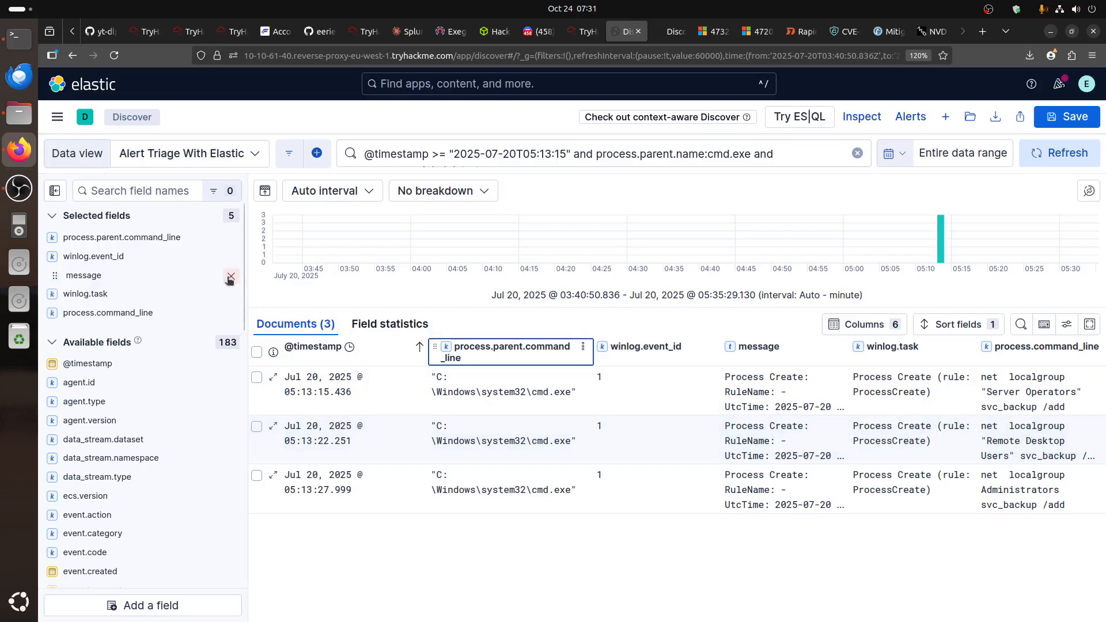
{"action": "left_click", "coordinate": [230, 278]}
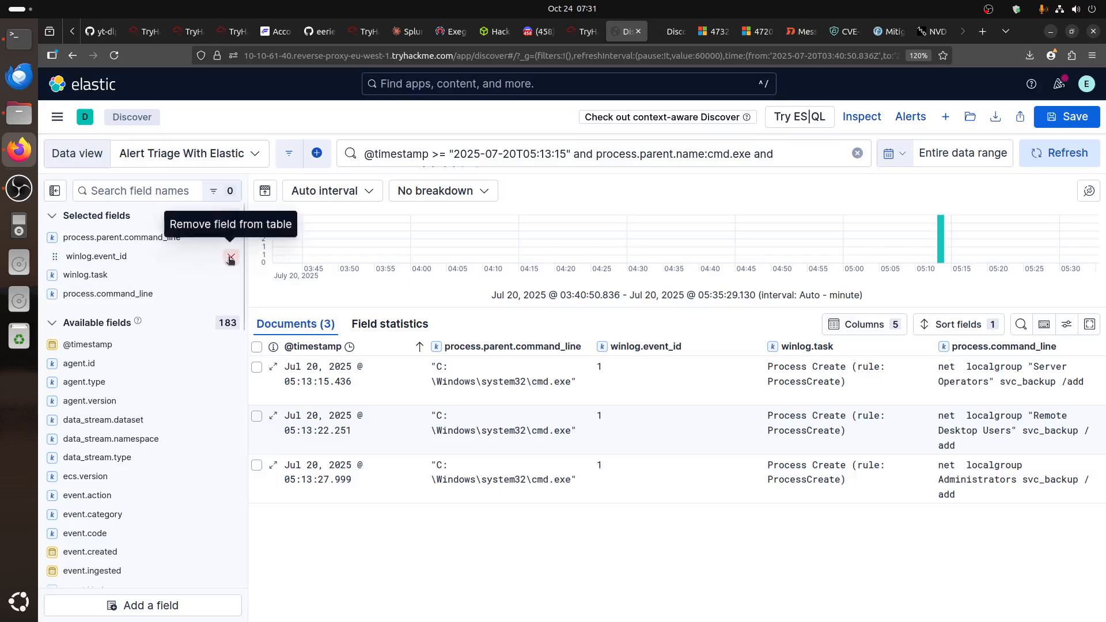
{"action": "left_click", "coordinate": [230, 259]}
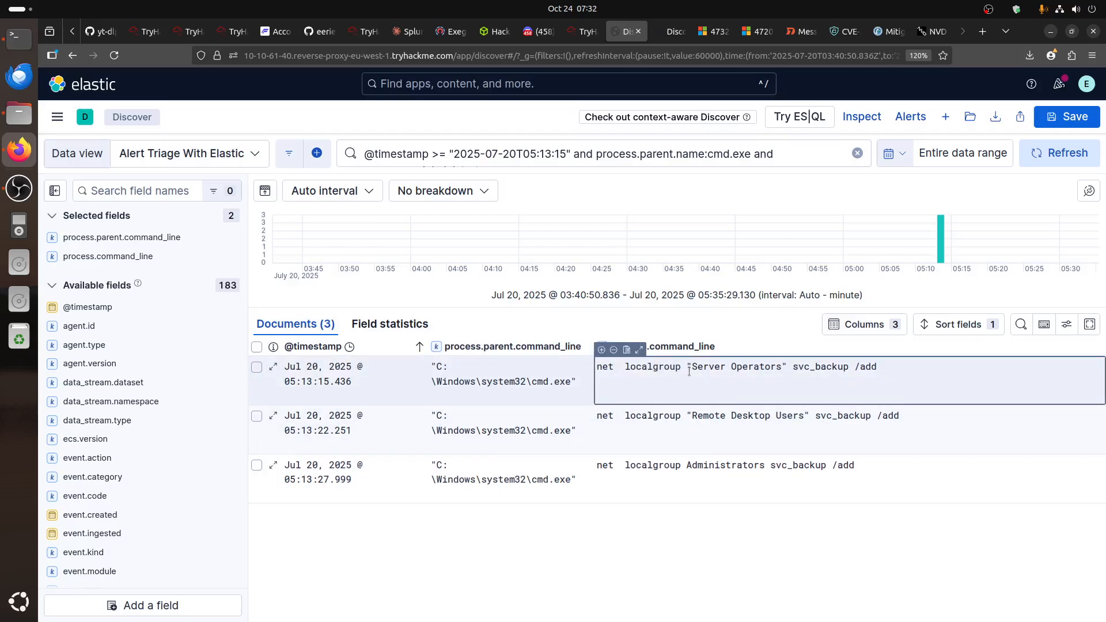
- Return to the TryHackMe room and read through Task 5's remaining material down to its questions
{"action": "left_click", "coordinate": [583, 31]}
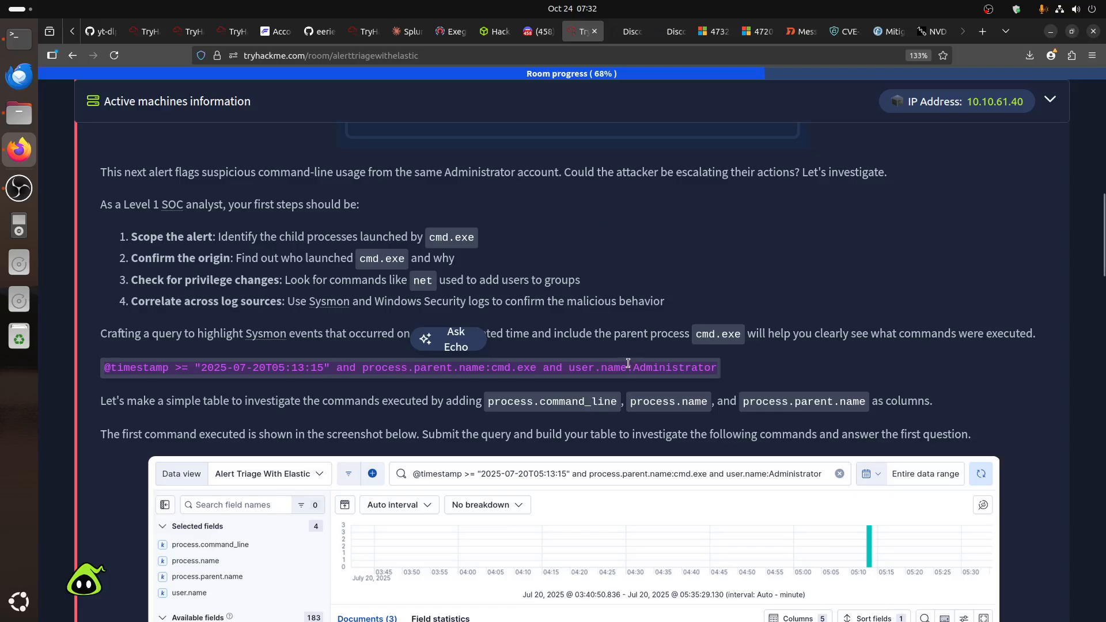
{"action": "scroll", "coordinate": [628, 364], "scroll_direction": "up", "scroll_amount": 1}
{"action": "left_click", "coordinate": [349, 484]}
{"action": "scroll", "coordinate": [401, 475], "scroll_direction": "down", "scroll_amount": 1}
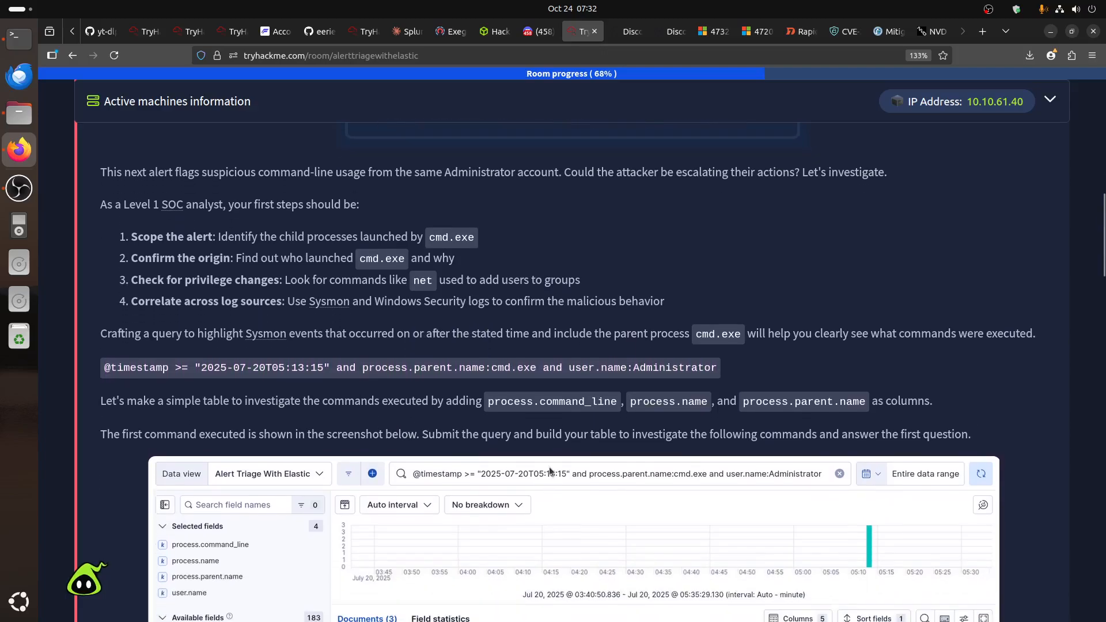
{"action": "scroll", "coordinate": [549, 469], "scroll_direction": "down", "scroll_amount": 2}
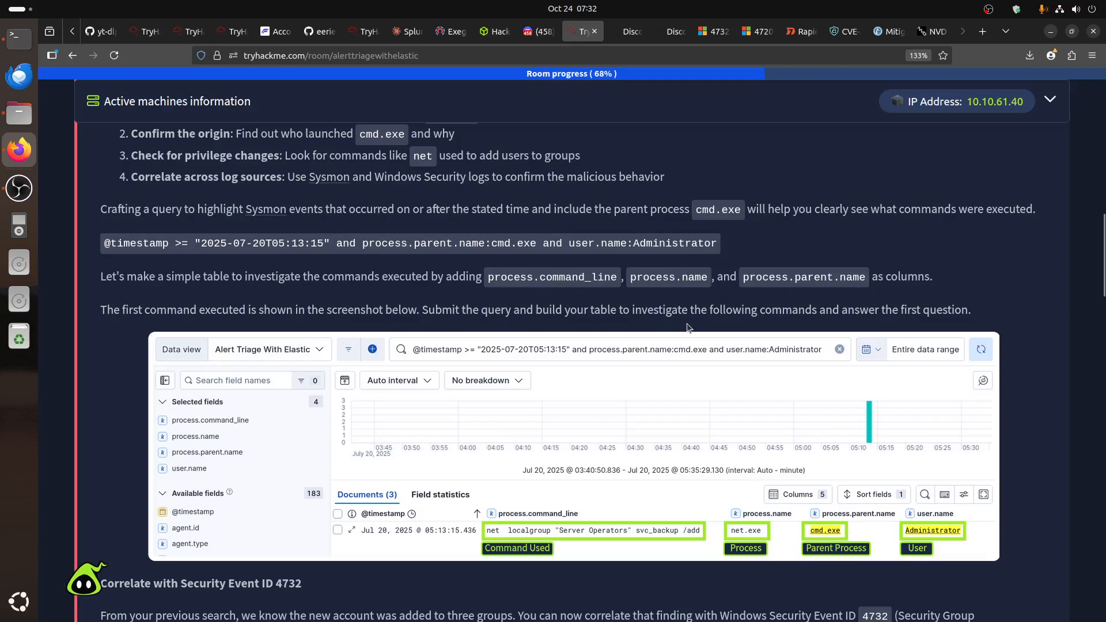
{"action": "scroll", "coordinate": [919, 323], "scroll_direction": "down", "scroll_amount": 1}
{"action": "scroll", "coordinate": [919, 323], "scroll_direction": "down", "scroll_amount": 20}
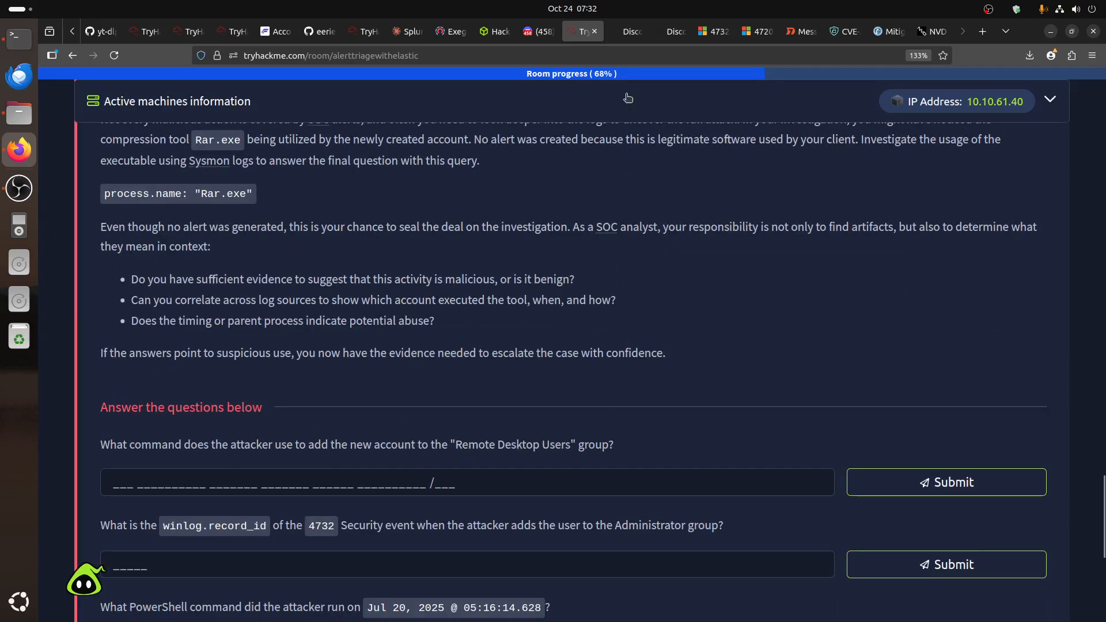
- Copy the command line net localgroup "Remote Desktop Users" svc_backup /add from Elastic and submit it as Task 5's first answer
{"action": "left_click", "coordinate": [628, 32]}
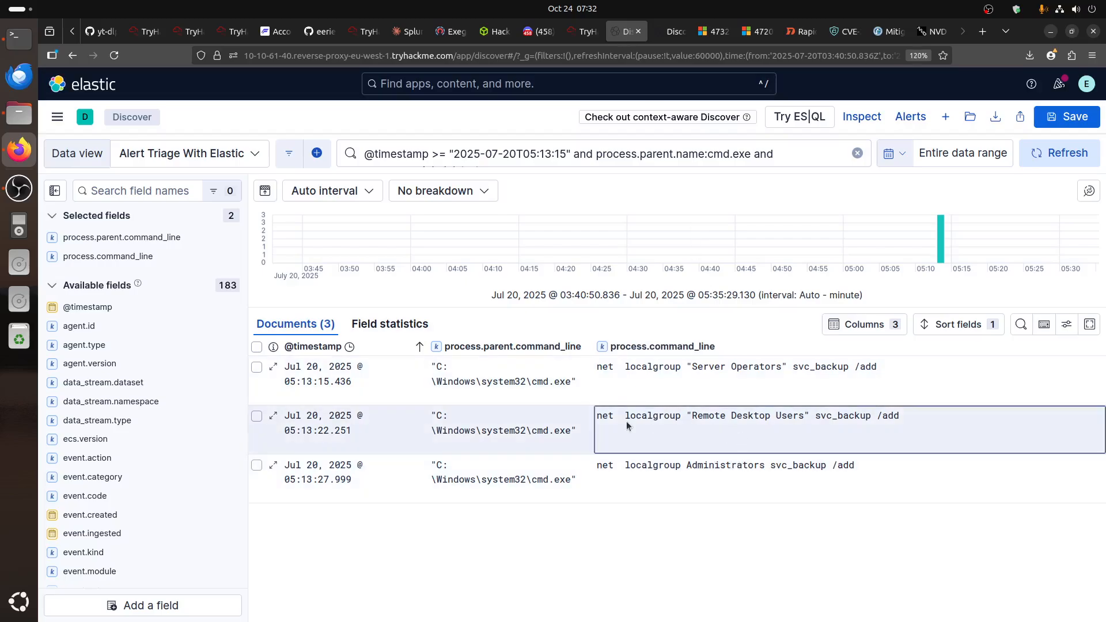
{"action": "left_click", "coordinate": [640, 398]}
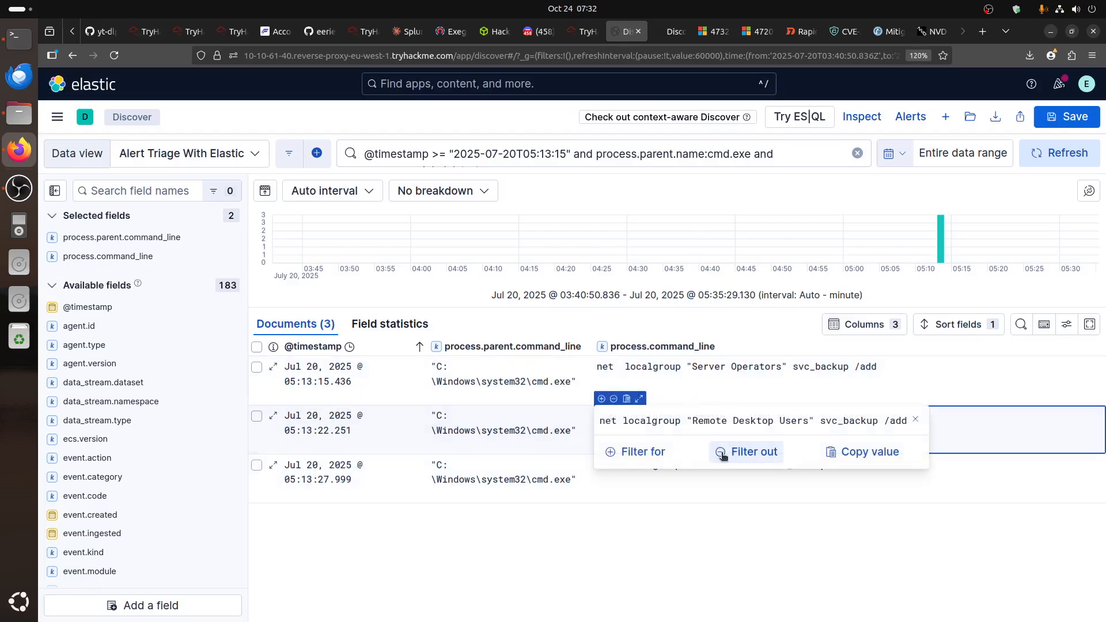
{"action": "double_click", "coordinate": [636, 423]}
{"action": "triple_click", "coordinate": [637, 422]}
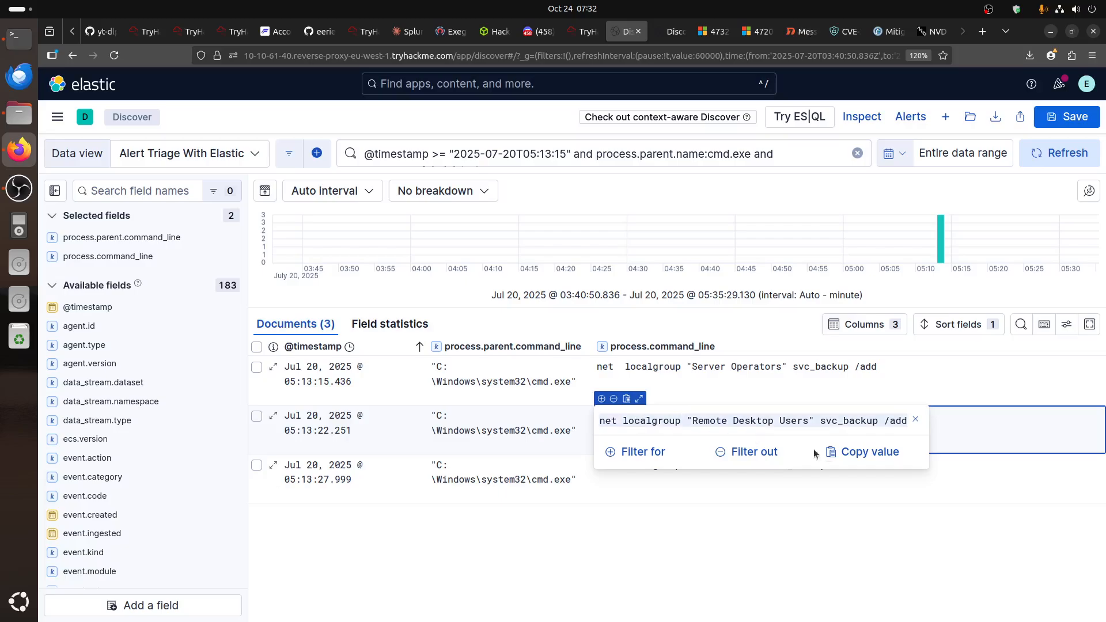
{"action": "left_click", "coordinate": [862, 453]}
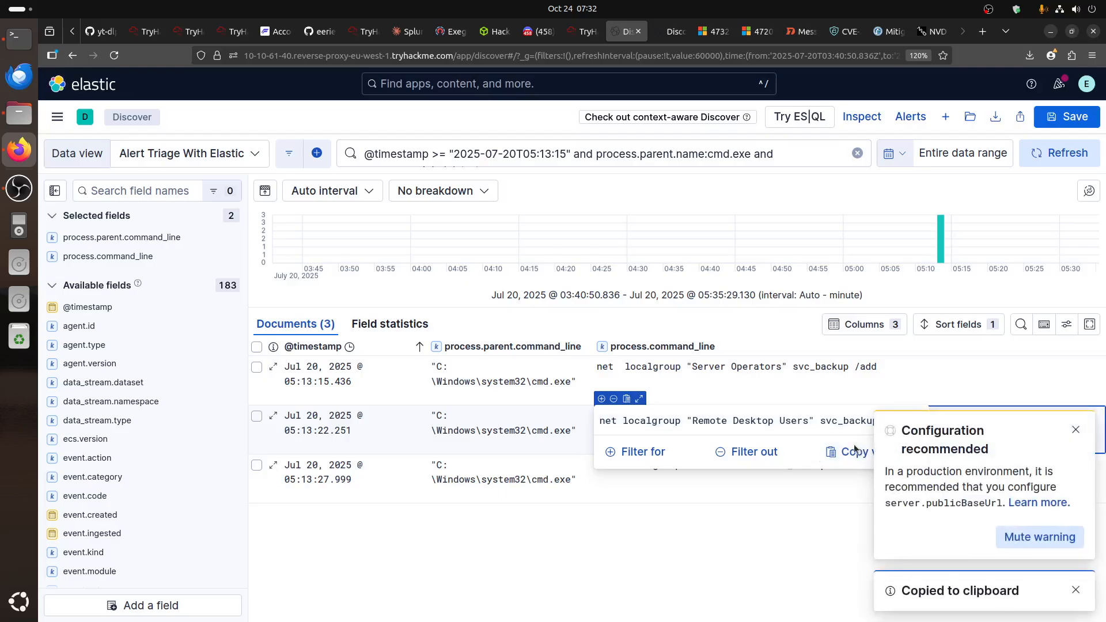
{"action": "left_click", "coordinate": [1075, 430]}
{"action": "left_click", "coordinate": [587, 37]}
{"action": "left_click", "coordinate": [245, 491]}
{"action": "key", "text": "ctrl+v"}
{"action": "left_click", "coordinate": [863, 478]}
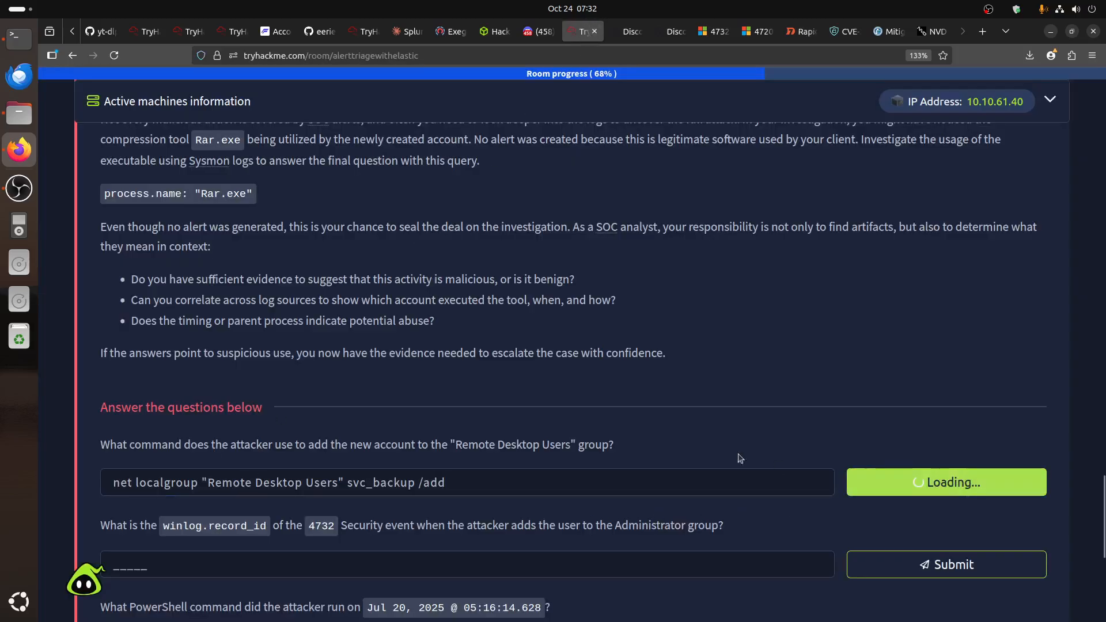
- Read the Security Event ID 4732 correlation section, consulting Microsoft's 4732 reference page and the group-addition commands in Elastic
{"action": "scroll", "coordinate": [593, 394], "scroll_direction": "up", "scroll_amount": 15}
{"action": "scroll", "coordinate": [591, 395], "scroll_direction": "up", "scroll_amount": 15}
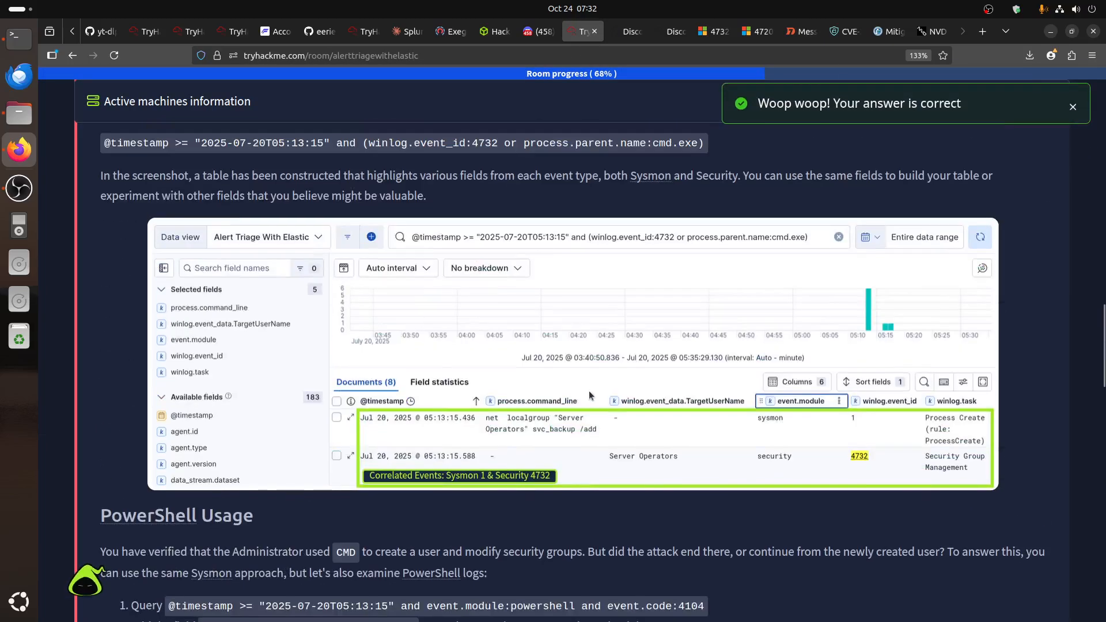
{"action": "scroll", "coordinate": [586, 390], "scroll_direction": "down", "scroll_amount": 7}
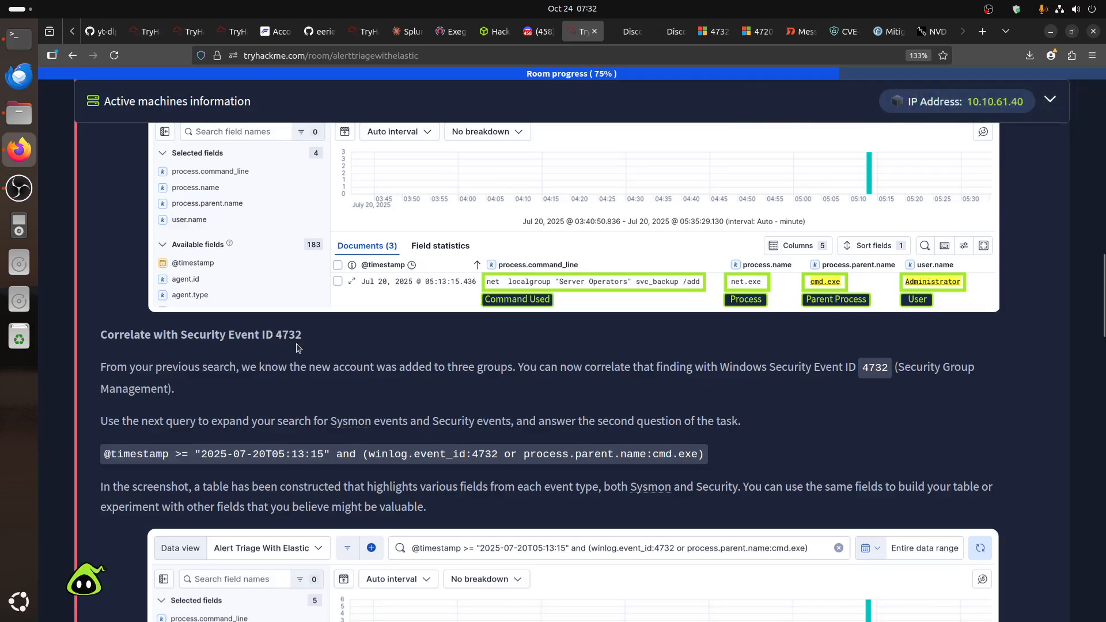
{"action": "left_click", "coordinate": [713, 31]}
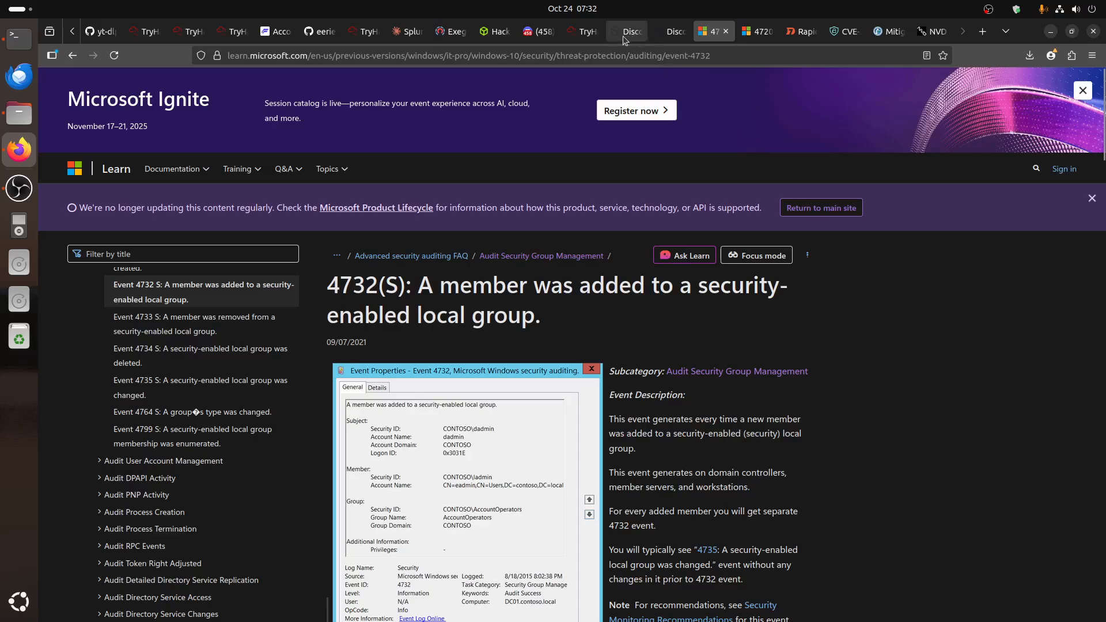
{"action": "left_click", "coordinate": [582, 32]}
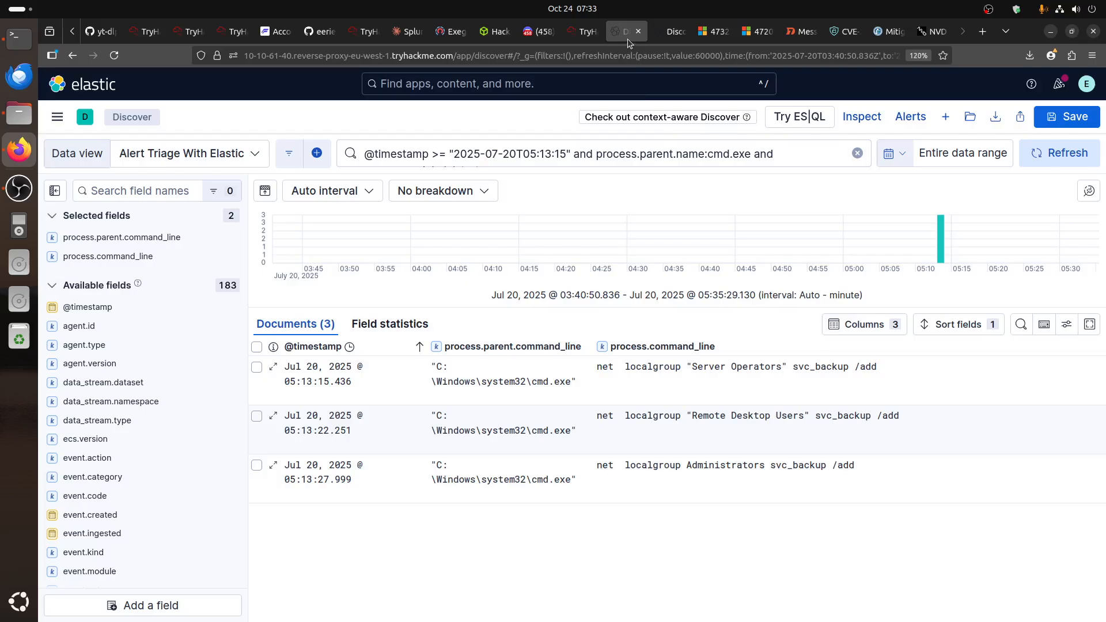
{"action": "left_click", "coordinate": [630, 31]}
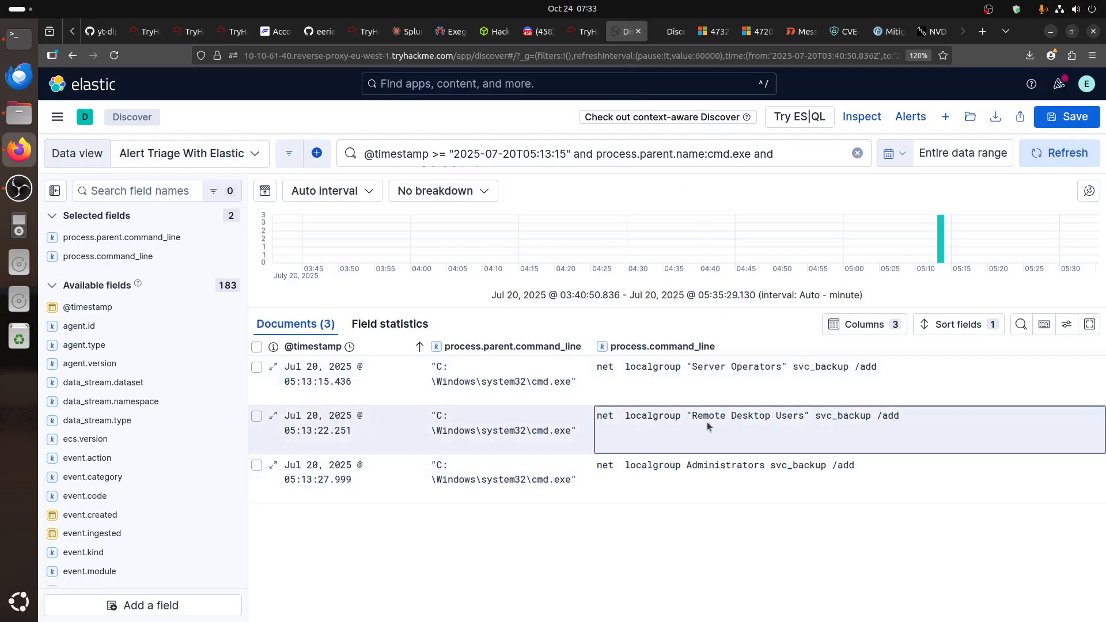
{"action": "left_click", "coordinate": [585, 32]}
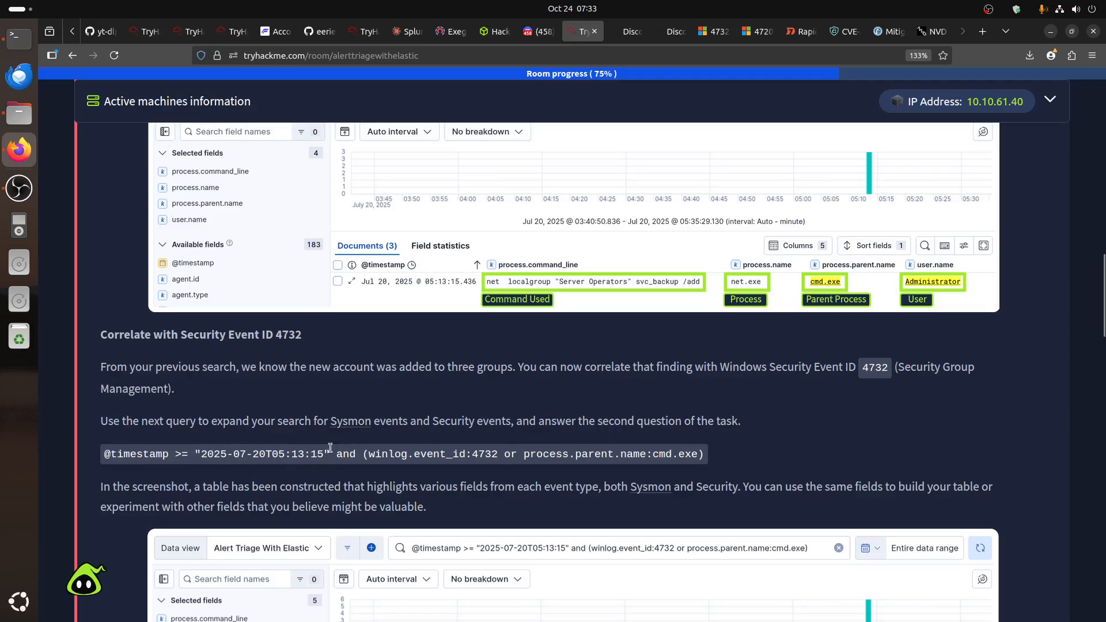
{"action": "left_click_drag", "start_coordinate": [104, 454], "coordinate": [330, 454]}
{"action": "left_click", "coordinate": [375, 475]}
{"action": "left_click_drag", "start_coordinate": [498, 454], "coordinate": [374, 453]}
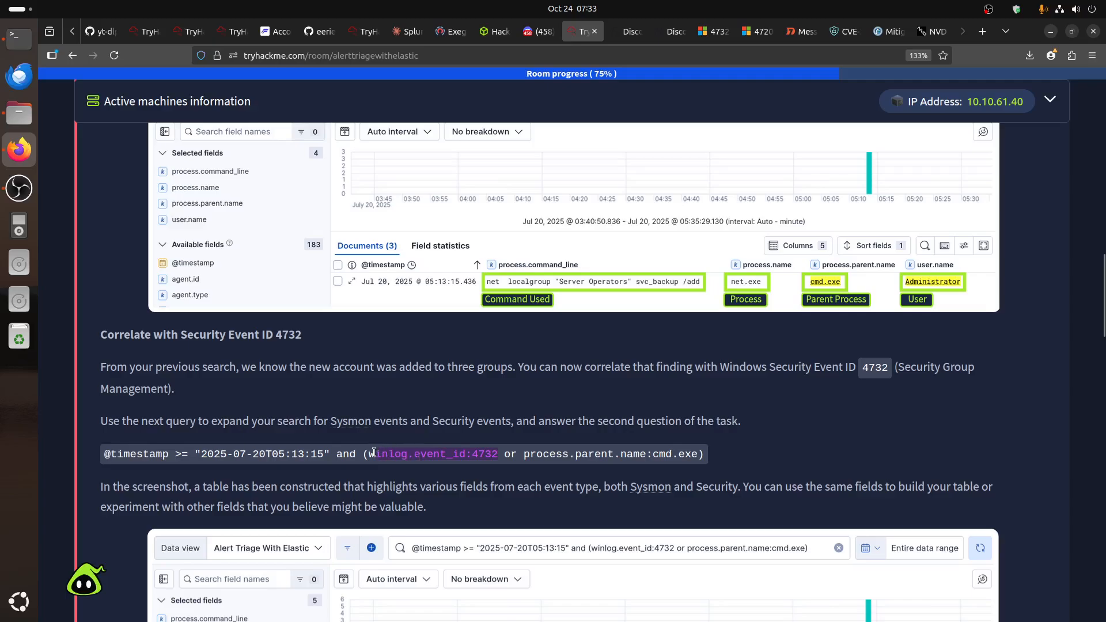
{"action": "triple_click", "coordinate": [648, 456]}
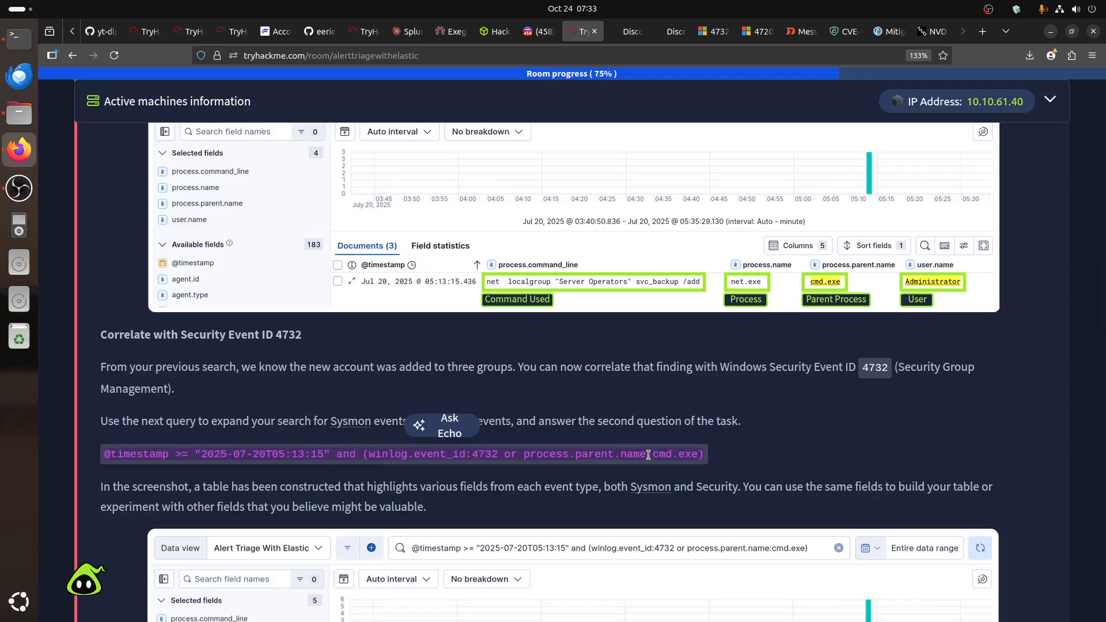
{"action": "left_click", "coordinate": [671, 31]}
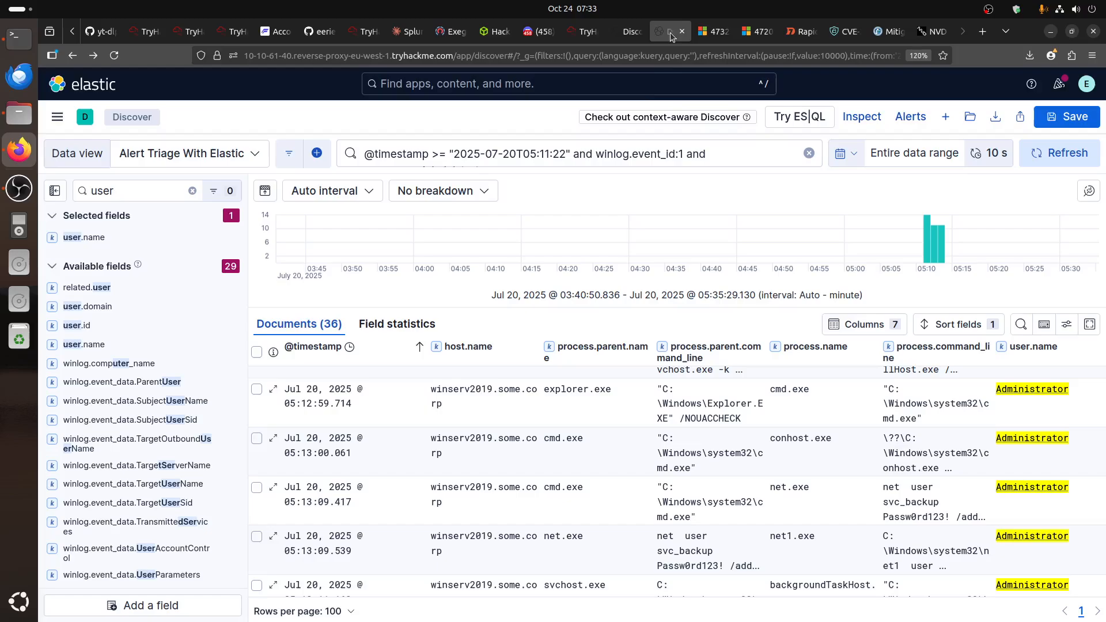
{"action": "left_click", "coordinate": [538, 153]}
{"action": "key", "text": "ctrl+a"}
{"action": "key", "text": "ctrl+v"}
{"action": "key", "text": "Return"}
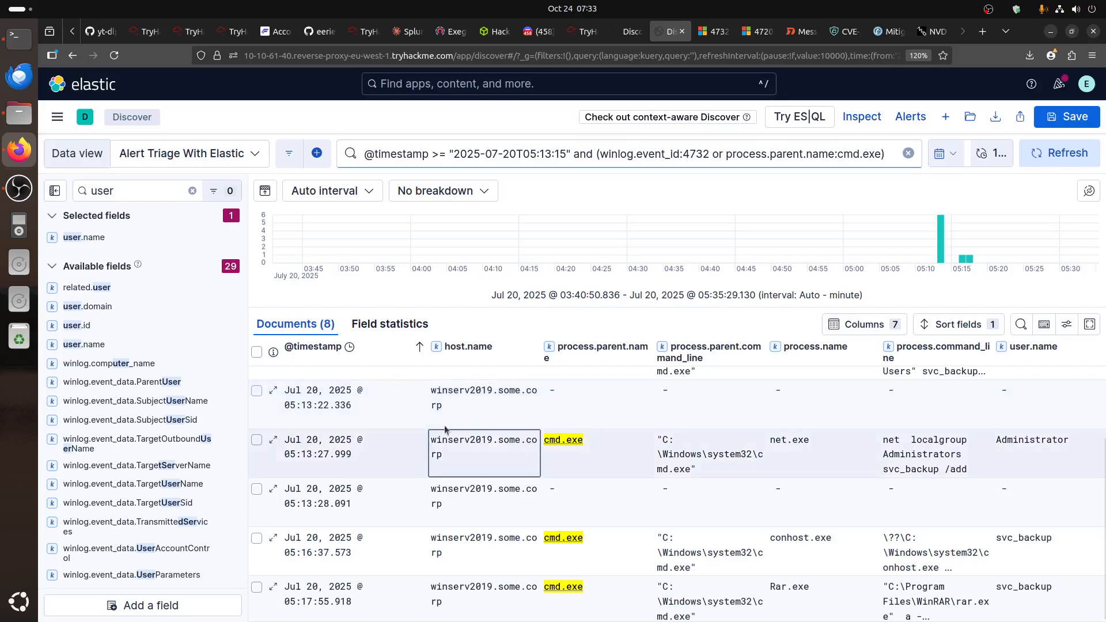
- Clear the field name search and remove the host.name column from the correlated results table
{"action": "mouse_move", "coordinate": [151, 309]}
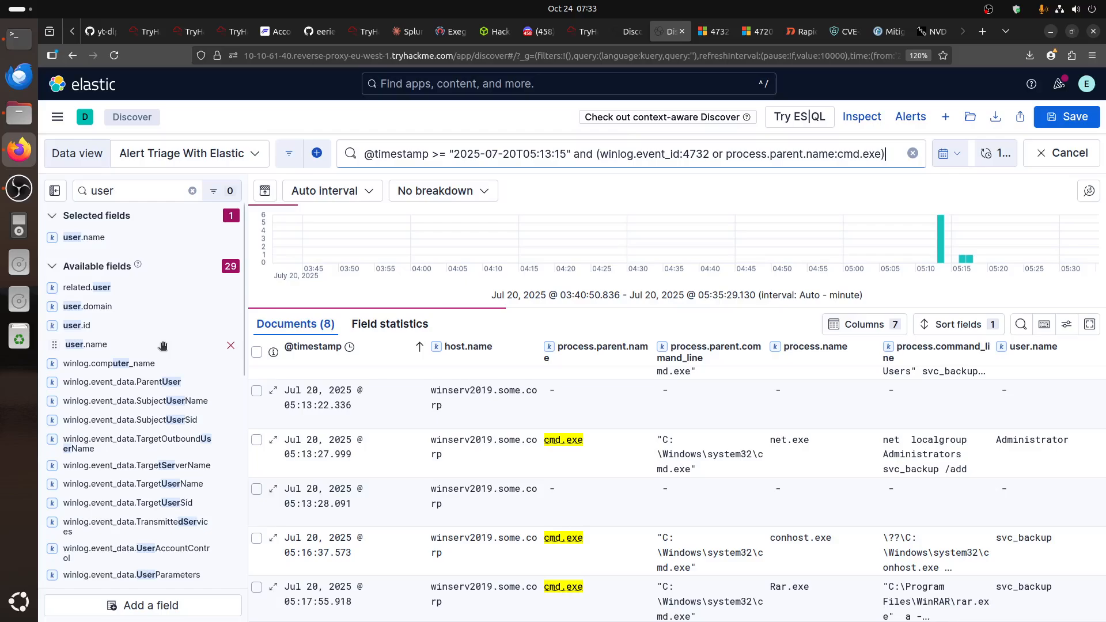
{"action": "left_click", "coordinate": [193, 191]}
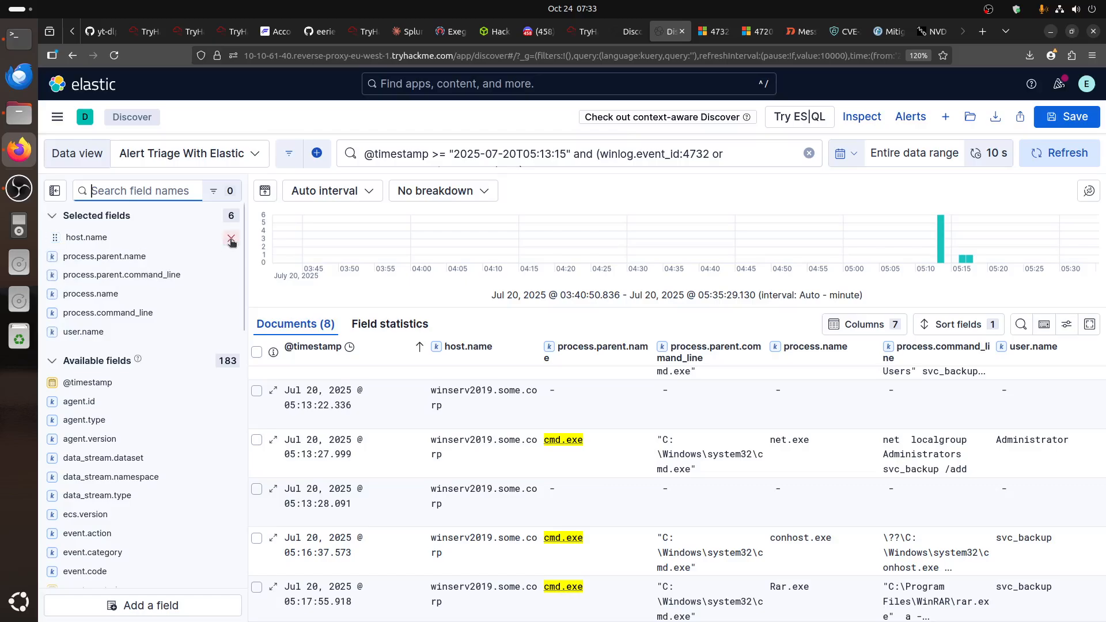
{"action": "left_click", "coordinate": [231, 238]}
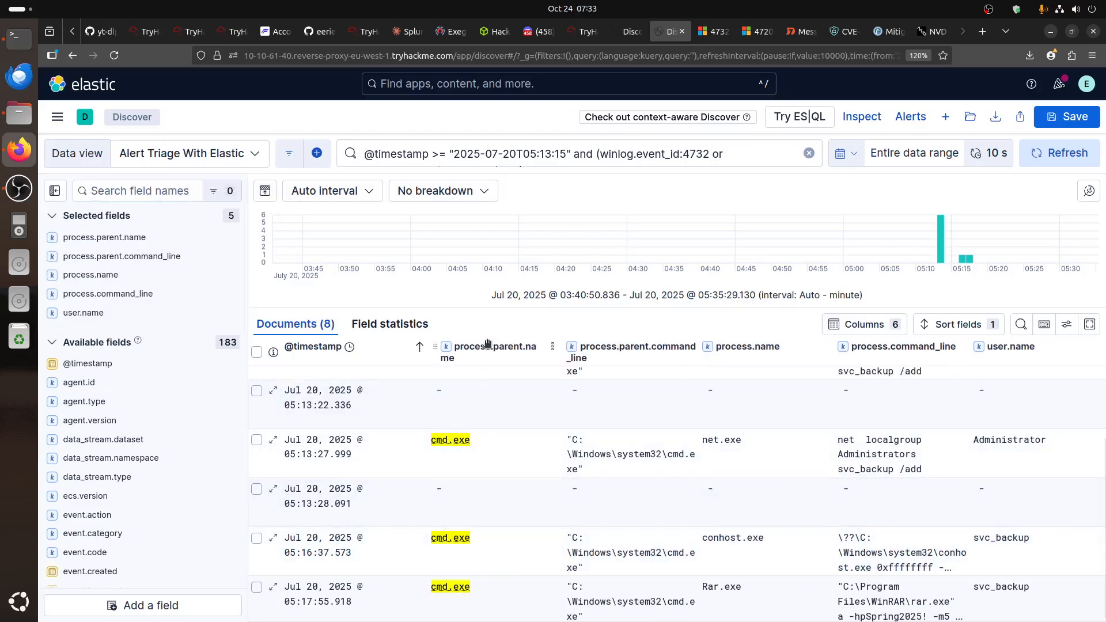
{"action": "mouse_move", "coordinate": [482, 483]}
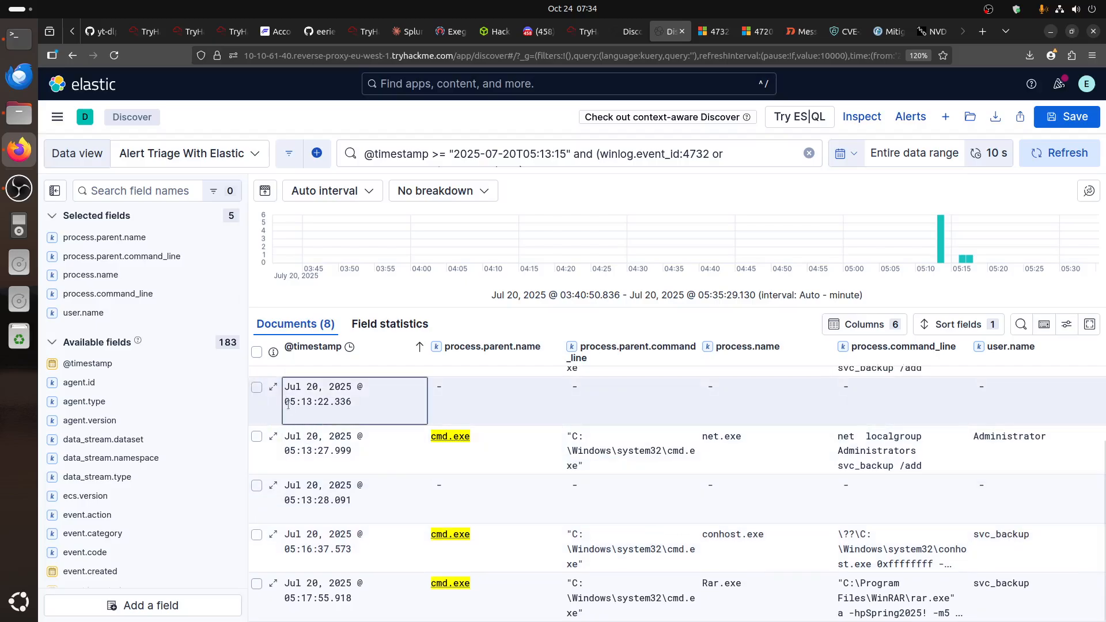
{"action": "scroll", "coordinate": [355, 532], "scroll_direction": "up", "scroll_amount": 2}
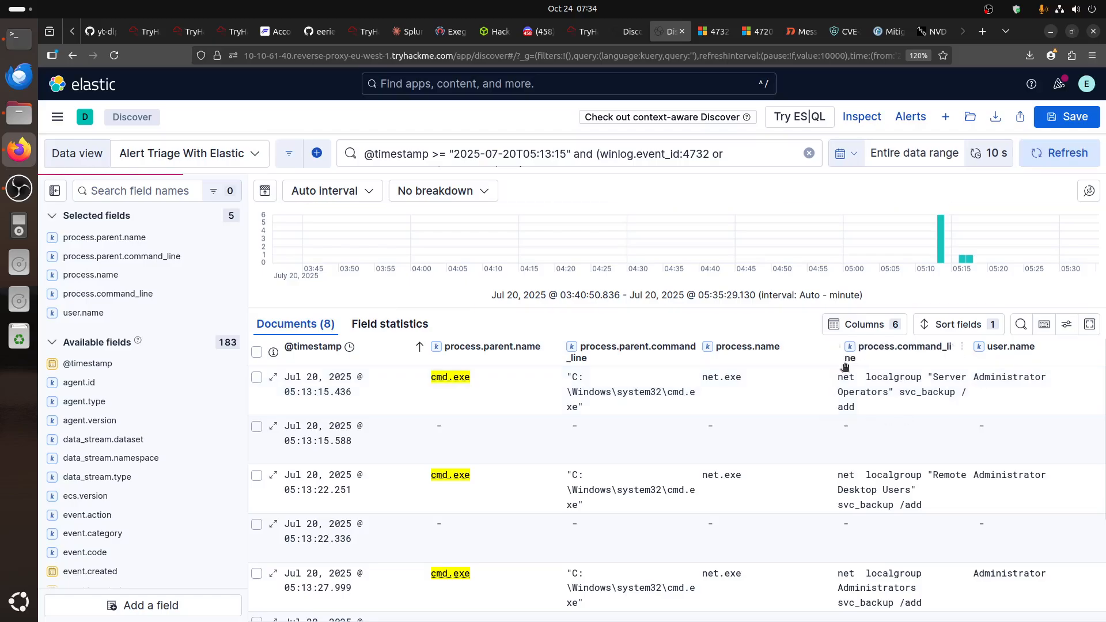
{"action": "left_click", "coordinate": [416, 348]}
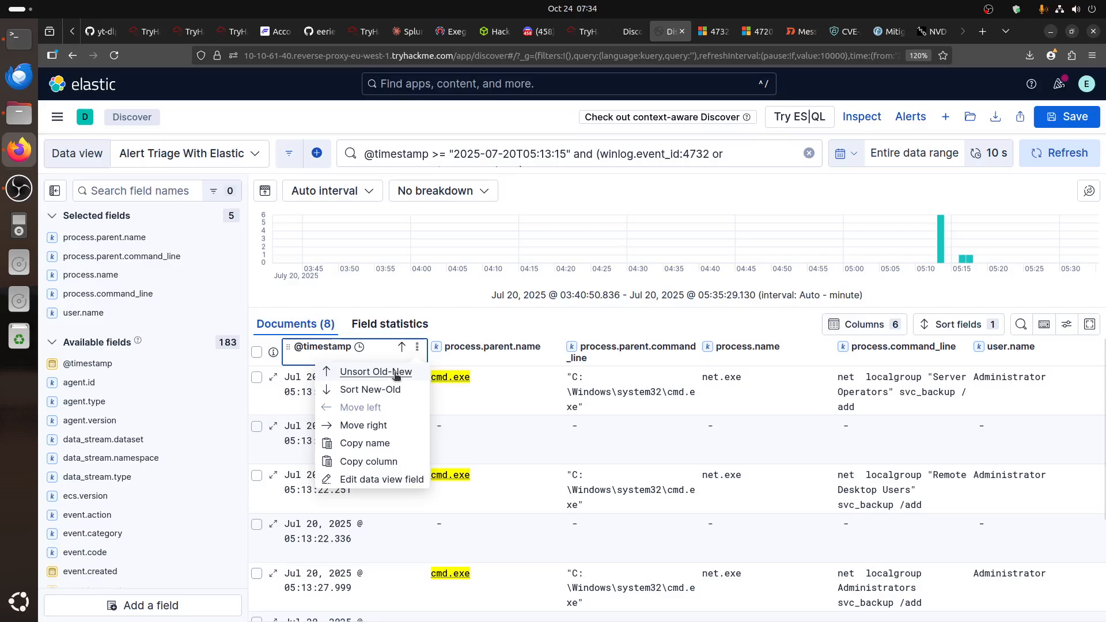
{"action": "left_click", "coordinate": [396, 374]}
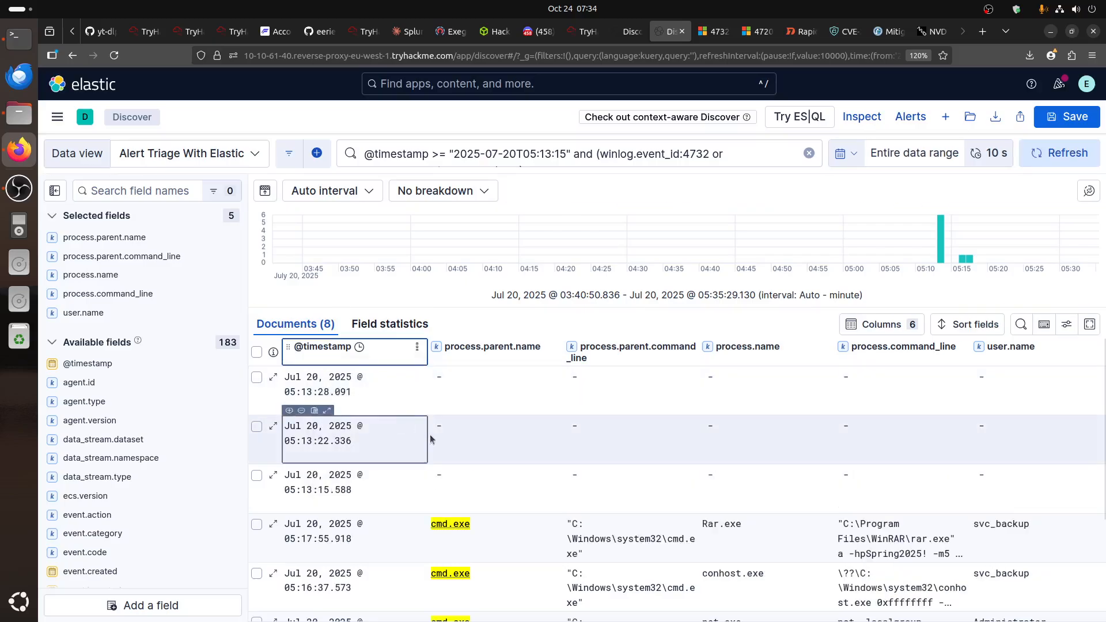
{"action": "scroll", "coordinate": [520, 437], "scroll_direction": "down", "scroll_amount": 3}
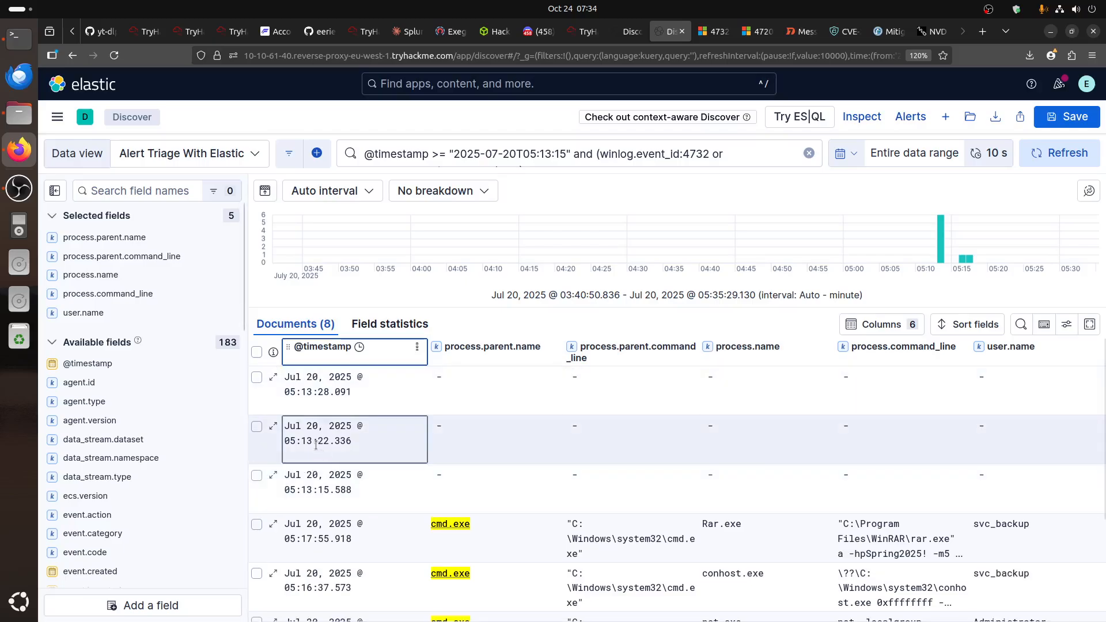
{"action": "mouse_move", "coordinate": [320, 446]}
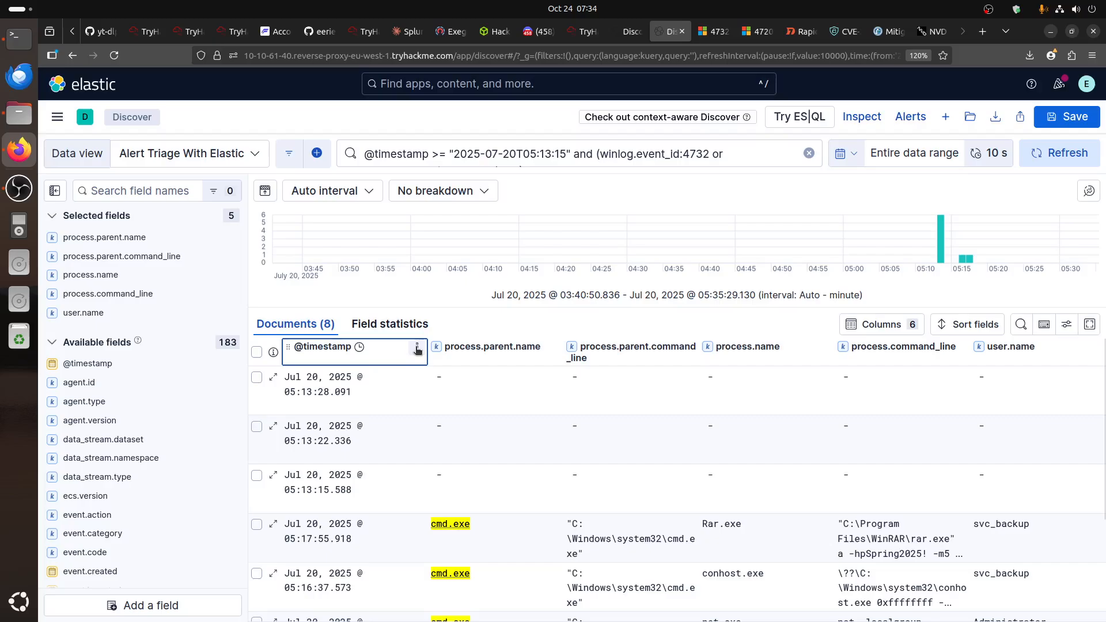
{"action": "left_click", "coordinate": [417, 346]}
{"action": "left_click", "coordinate": [394, 381]}
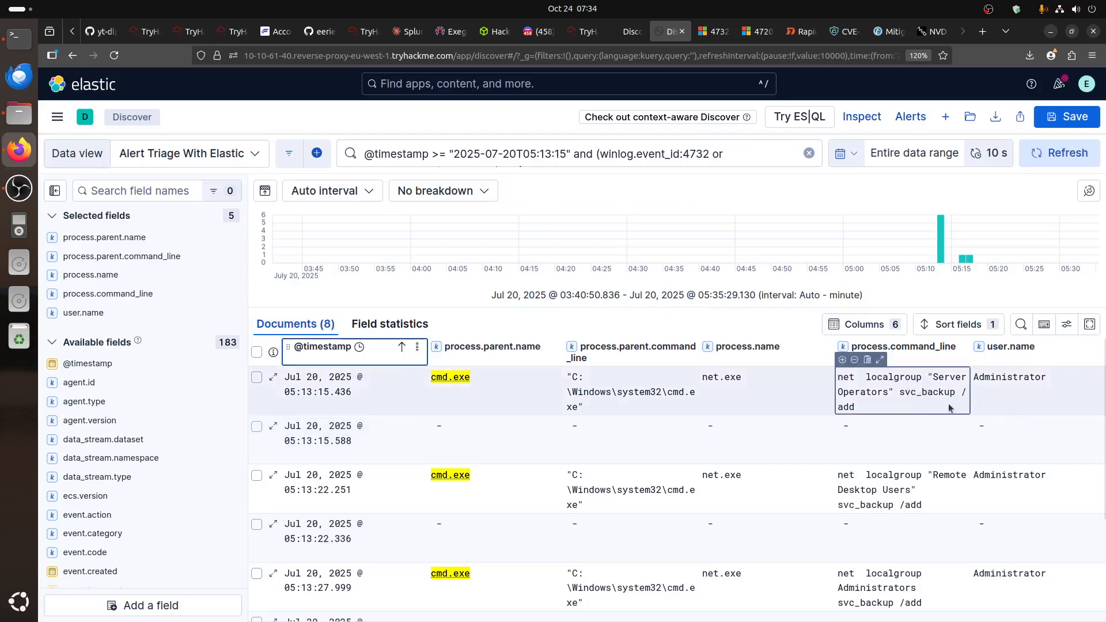
- Review the correlated cmd.exe events in time order and view the full command line of the Rar.exe entry
{"action": "scroll", "coordinate": [962, 397], "scroll_direction": "down", "scroll_amount": 2}
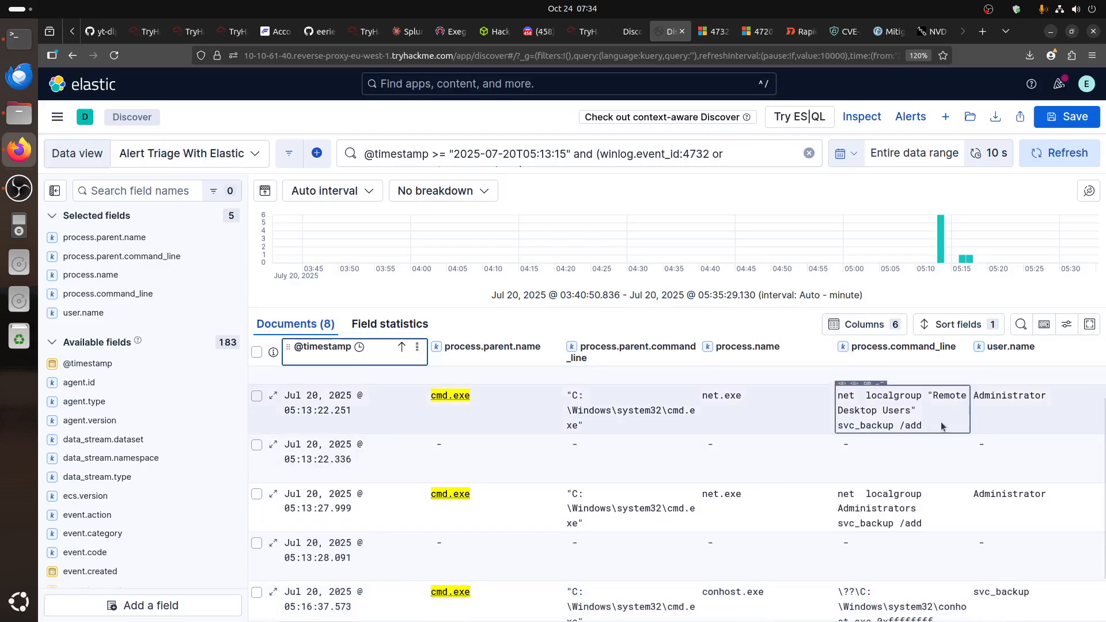
{"action": "scroll", "coordinate": [941, 422], "scroll_direction": "down", "scroll_amount": 1}
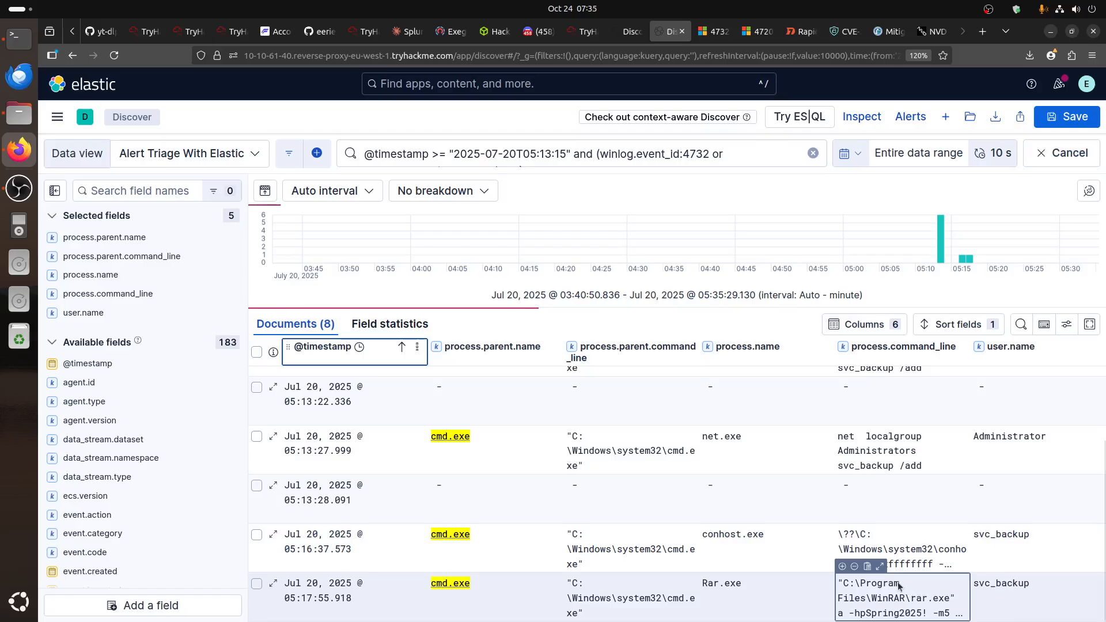
{"action": "left_click", "coordinate": [880, 566]}
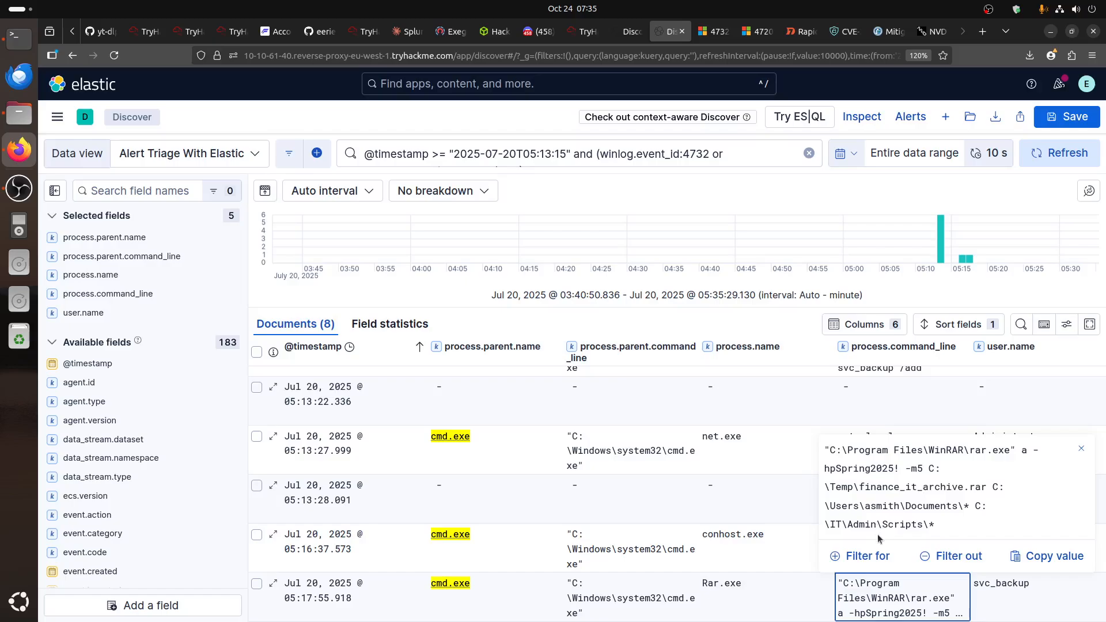
{"action": "left_click", "coordinate": [1082, 449]}
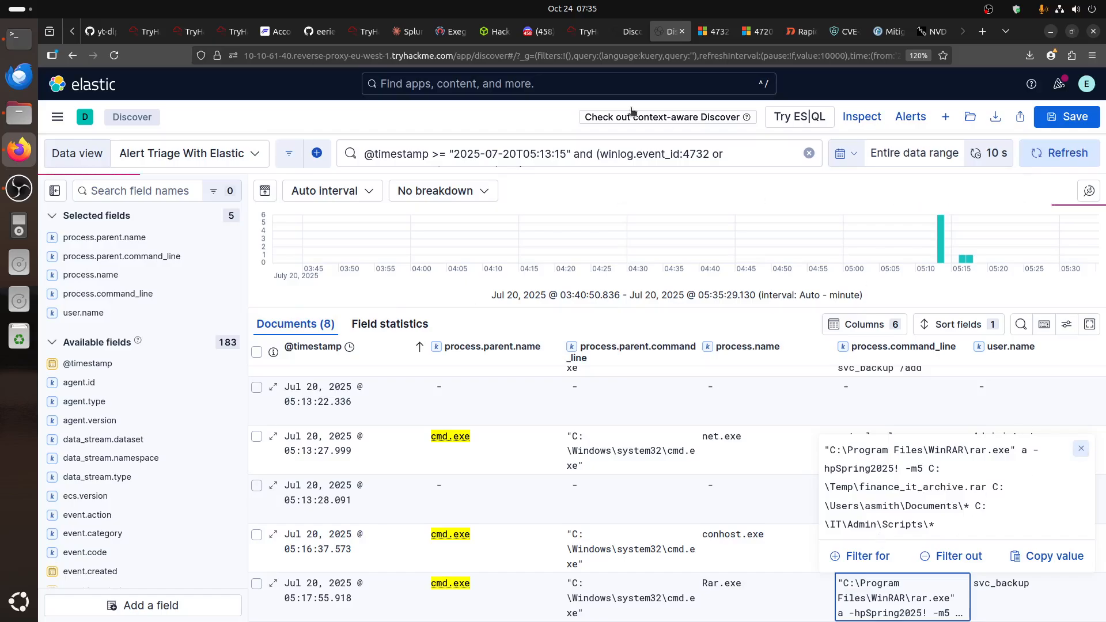
- Read TryHackMe's Event ID 4732 correlation example and PowerShell Usage section, comparing the example table with the results in Elastic
{"action": "left_click", "coordinate": [628, 32]}
{"action": "left_click", "coordinate": [583, 32]}
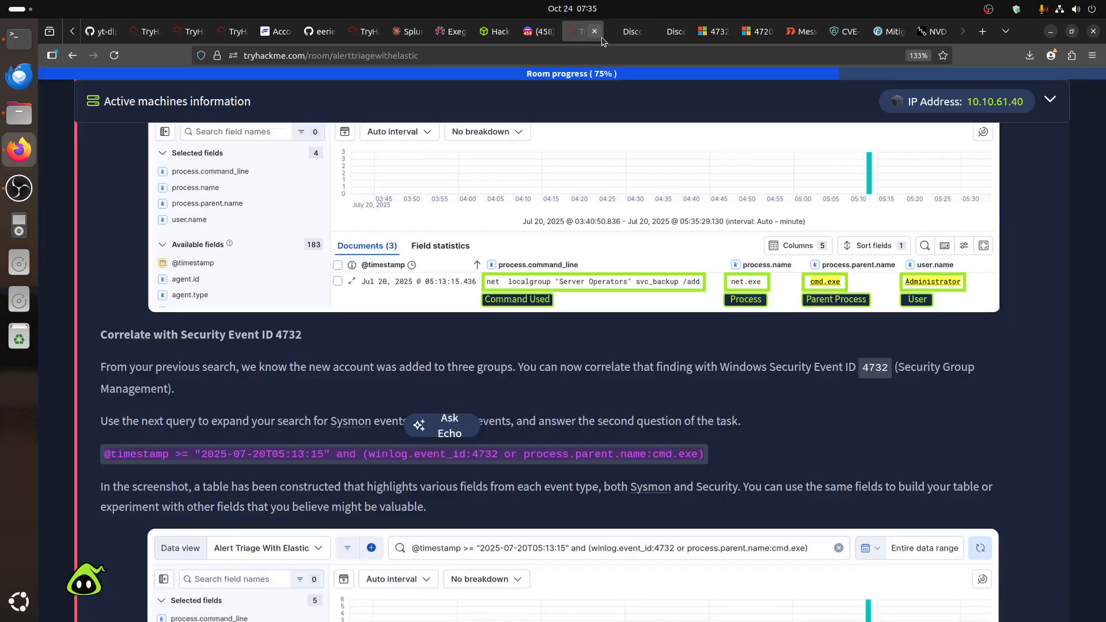
{"action": "scroll", "coordinate": [701, 335], "scroll_direction": "down", "scroll_amount": 5}
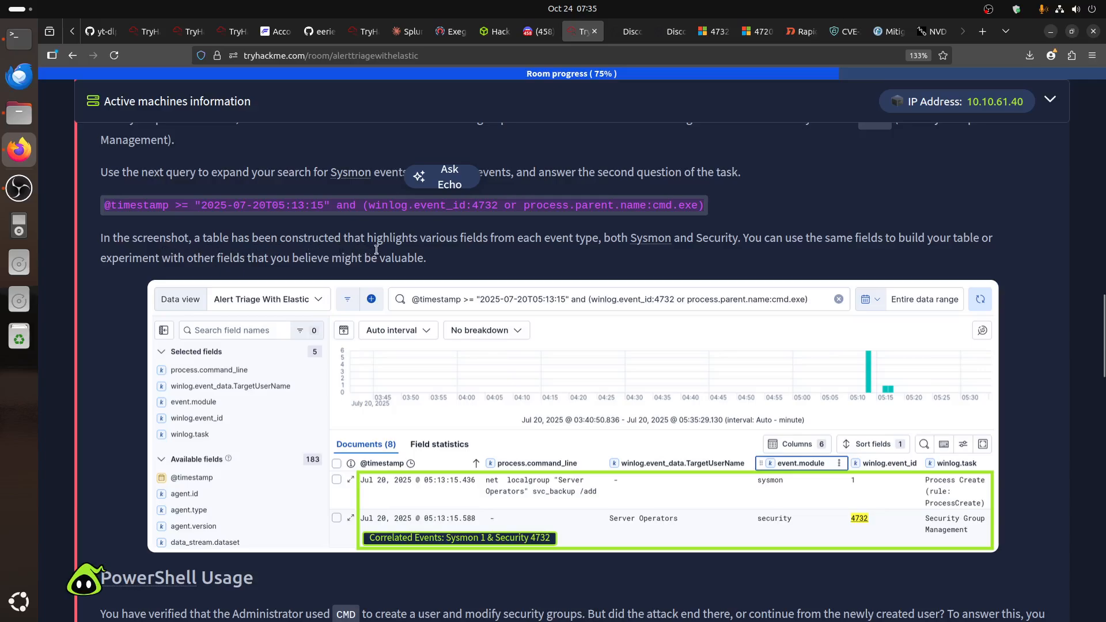
{"action": "left_click", "coordinate": [462, 252]}
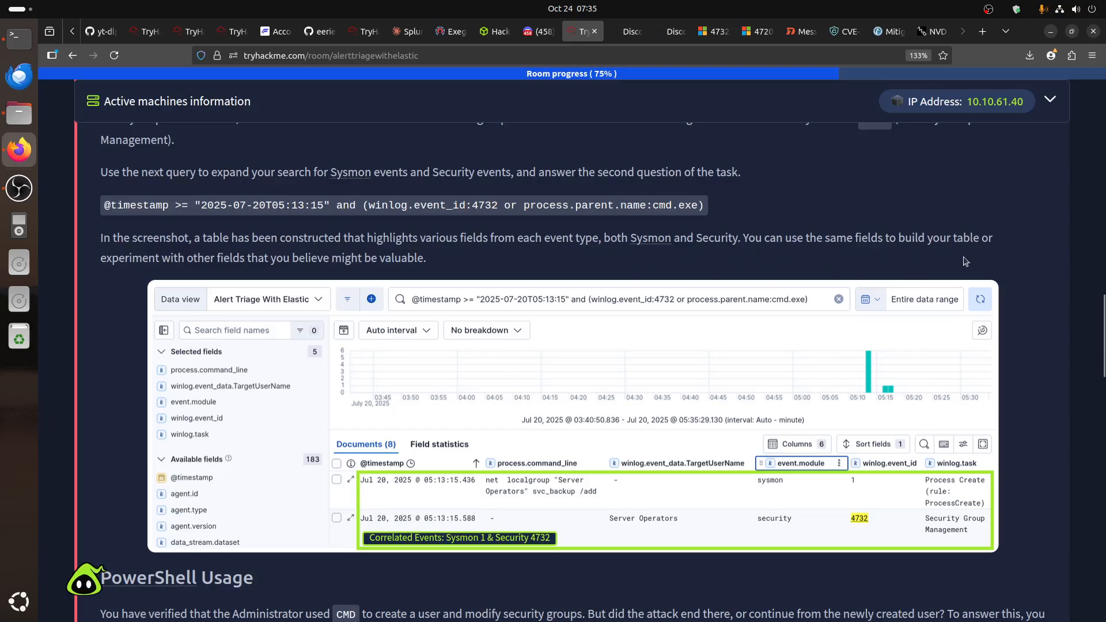
{"action": "scroll", "coordinate": [658, 311], "scroll_direction": "down", "scroll_amount": 3}
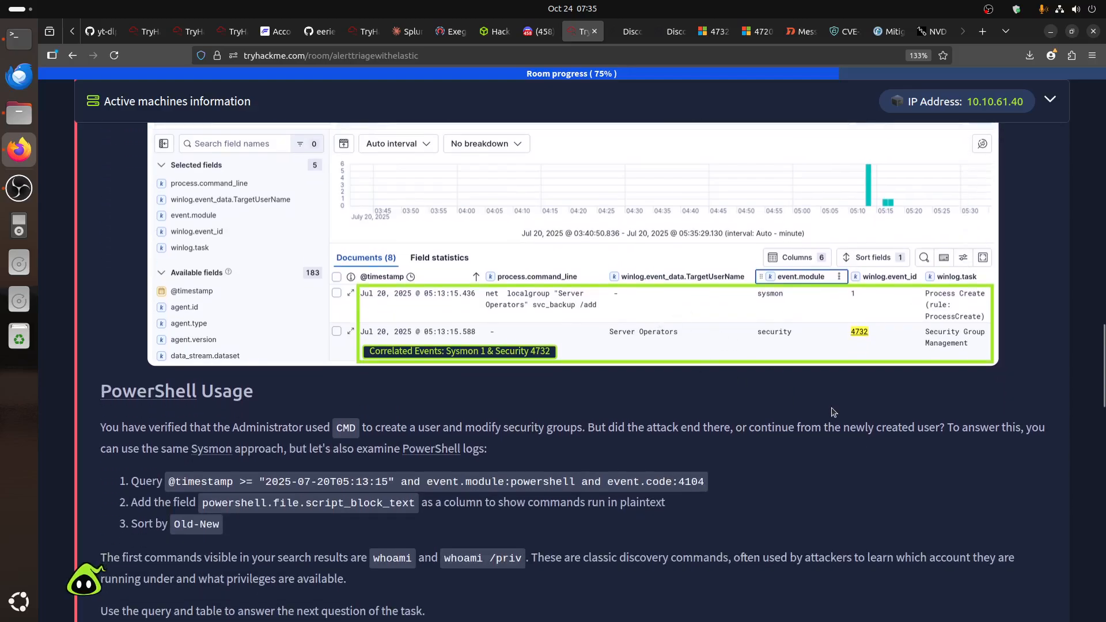
{"action": "scroll", "coordinate": [832, 411], "scroll_direction": "down", "scroll_amount": 4}
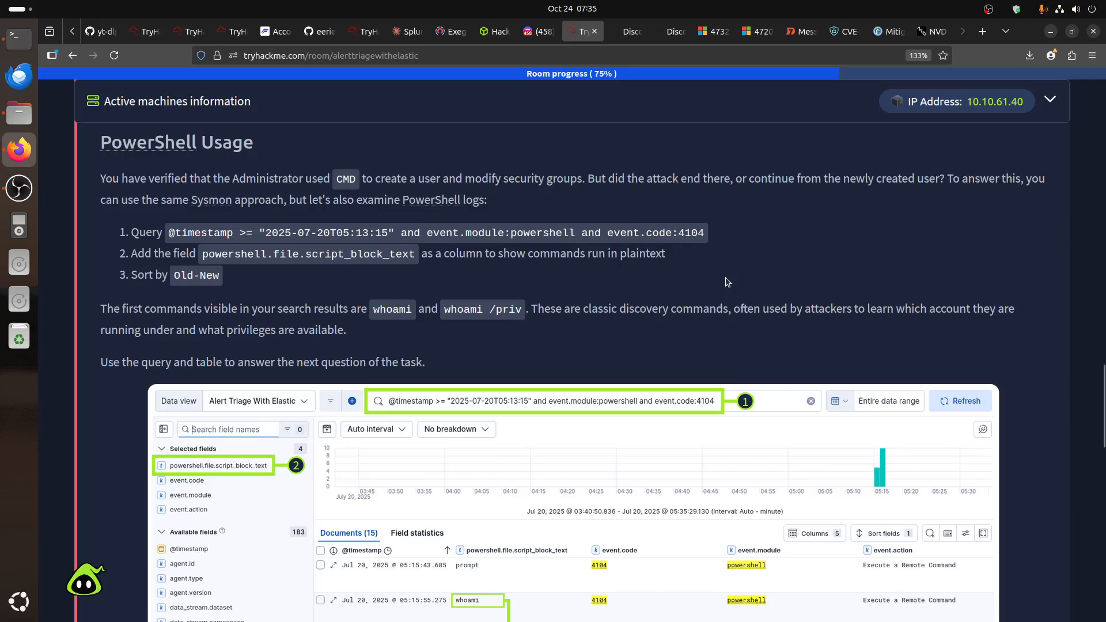
{"action": "scroll", "coordinate": [724, 282], "scroll_direction": "up", "scroll_amount": 7}
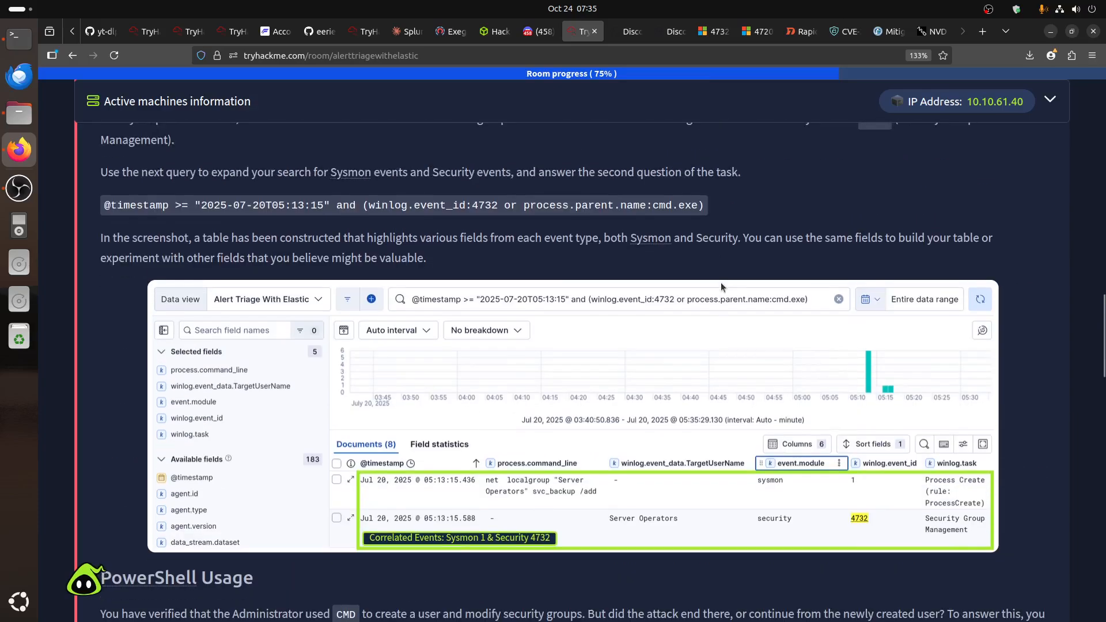
{"action": "scroll", "coordinate": [721, 282], "scroll_direction": "up", "scroll_amount": 1}
{"action": "key", "text": "ctrl+Tab"}
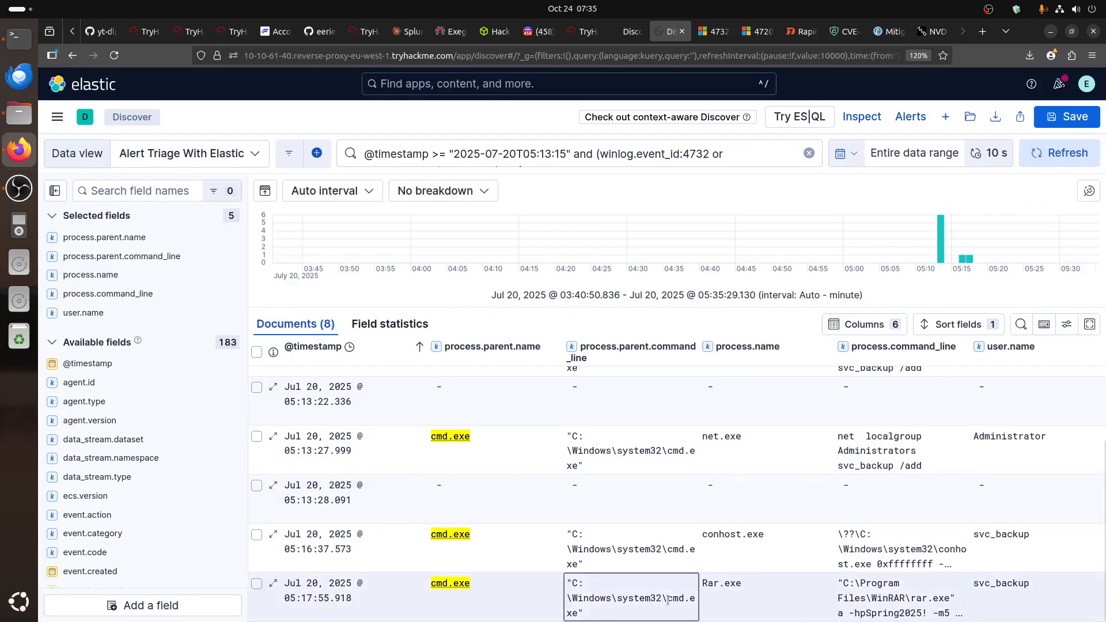
{"action": "left_click", "coordinate": [590, 38]}
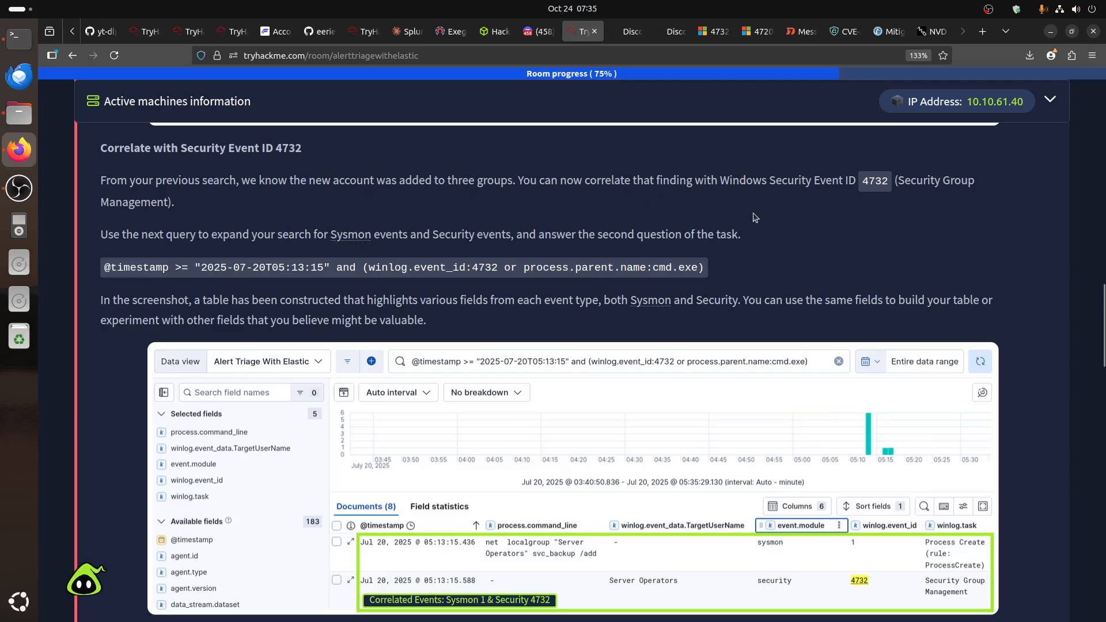
{"action": "scroll", "coordinate": [753, 216], "scroll_direction": "down", "scroll_amount": 5}
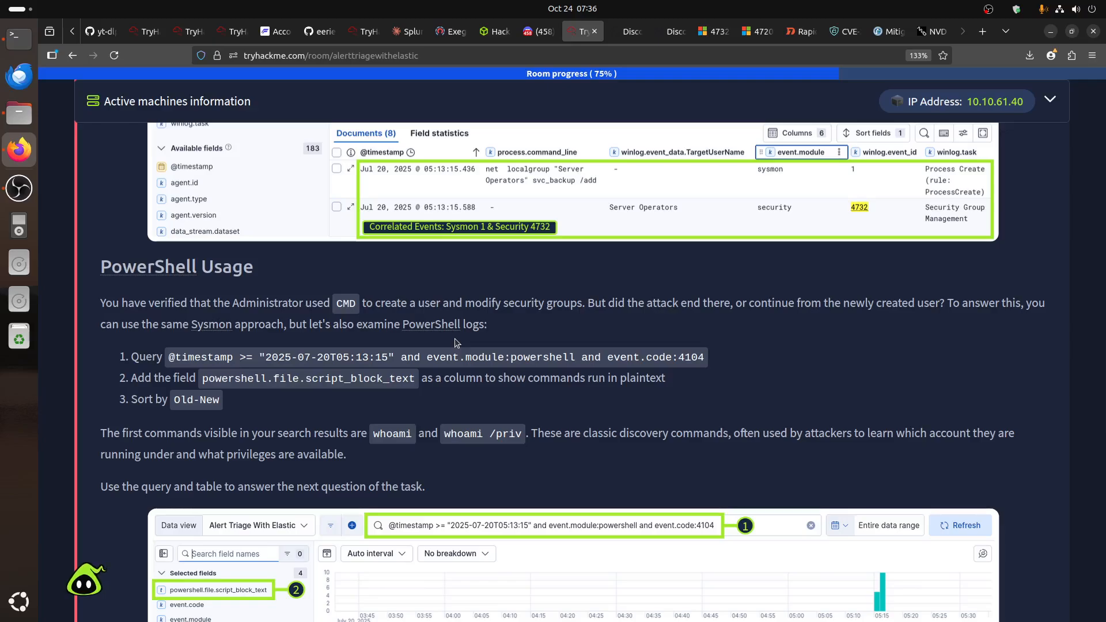
{"action": "left_click_drag", "start_coordinate": [166, 360], "coordinate": [707, 357]}
{"action": "key", "text": "ctrl+c"}
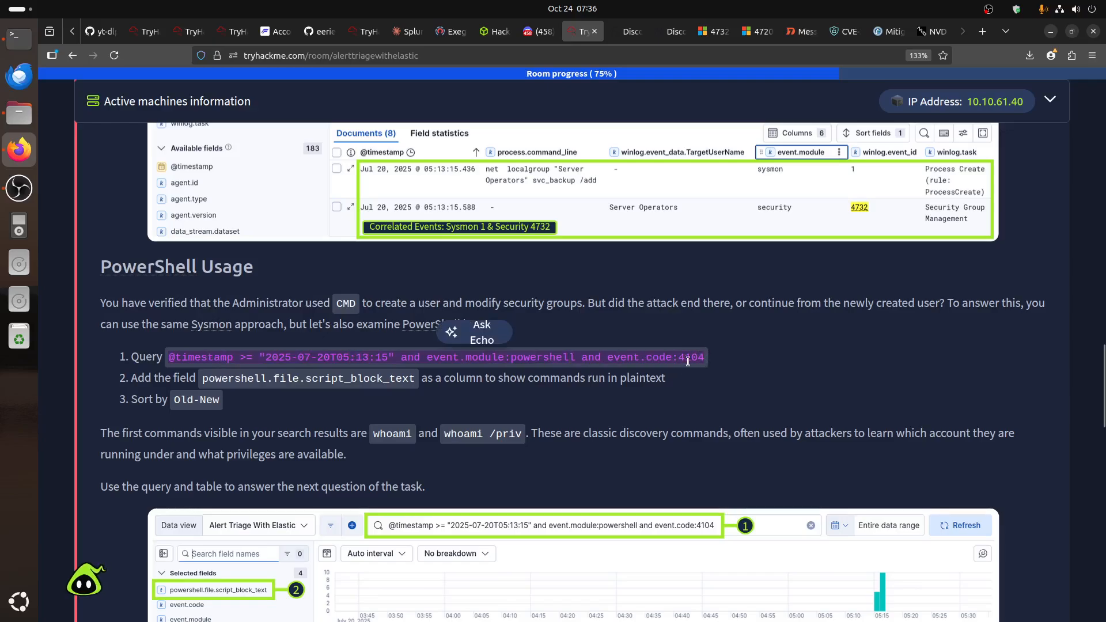
{"action": "left_click", "coordinate": [623, 37]}
{"action": "left_click", "coordinate": [572, 155]}
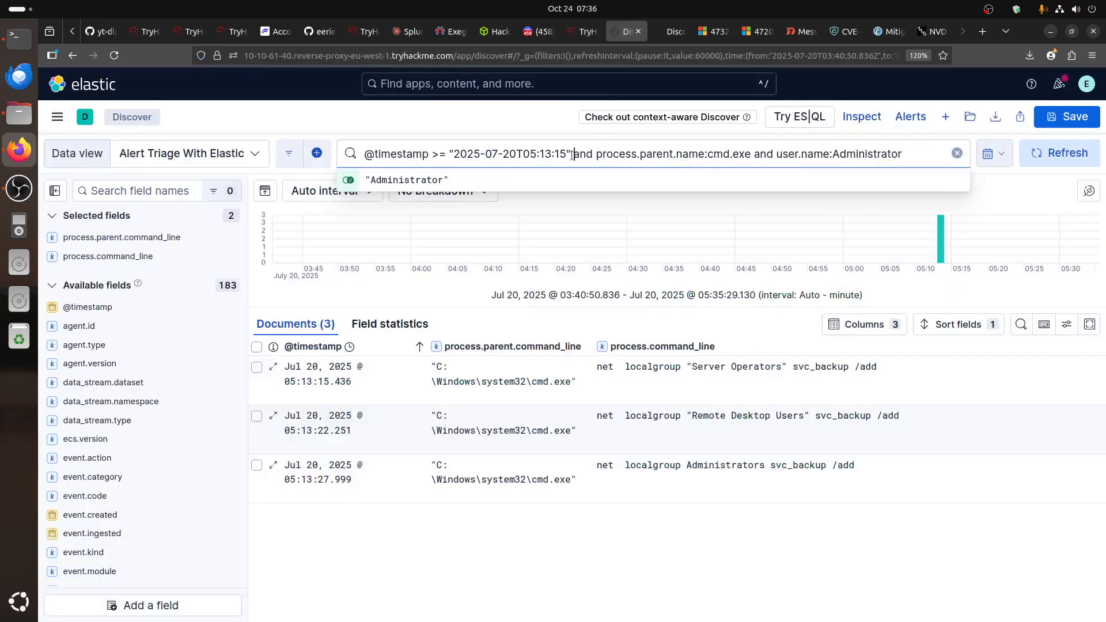
{"action": "key", "text": "ctrl+a"}
{"action": "key", "text": "ctrl+v"}
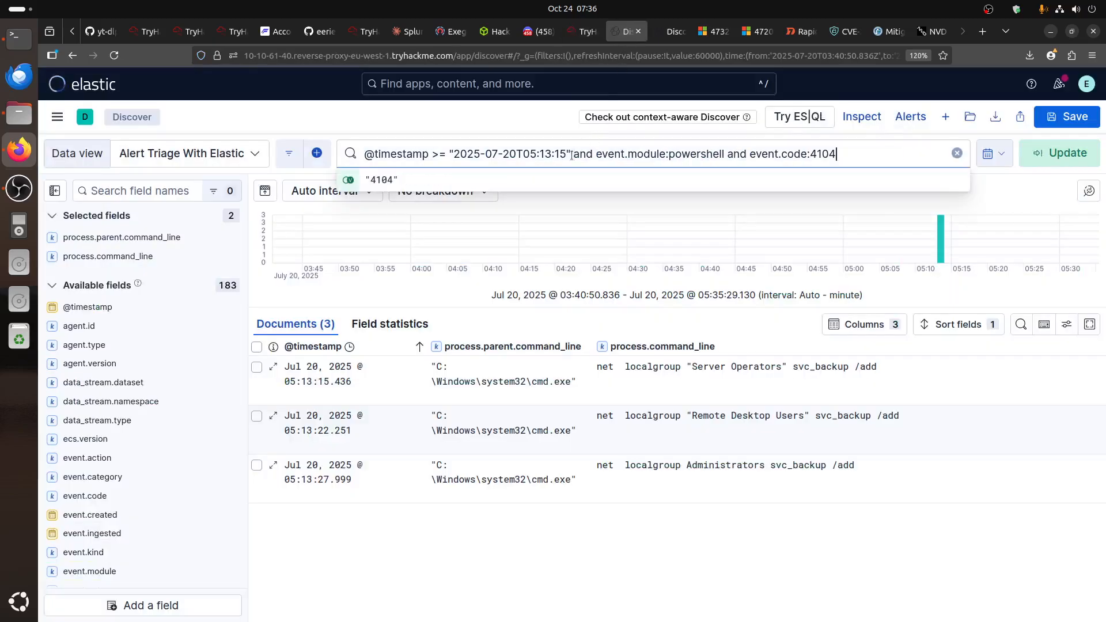
{"action": "key", "text": "Return"}
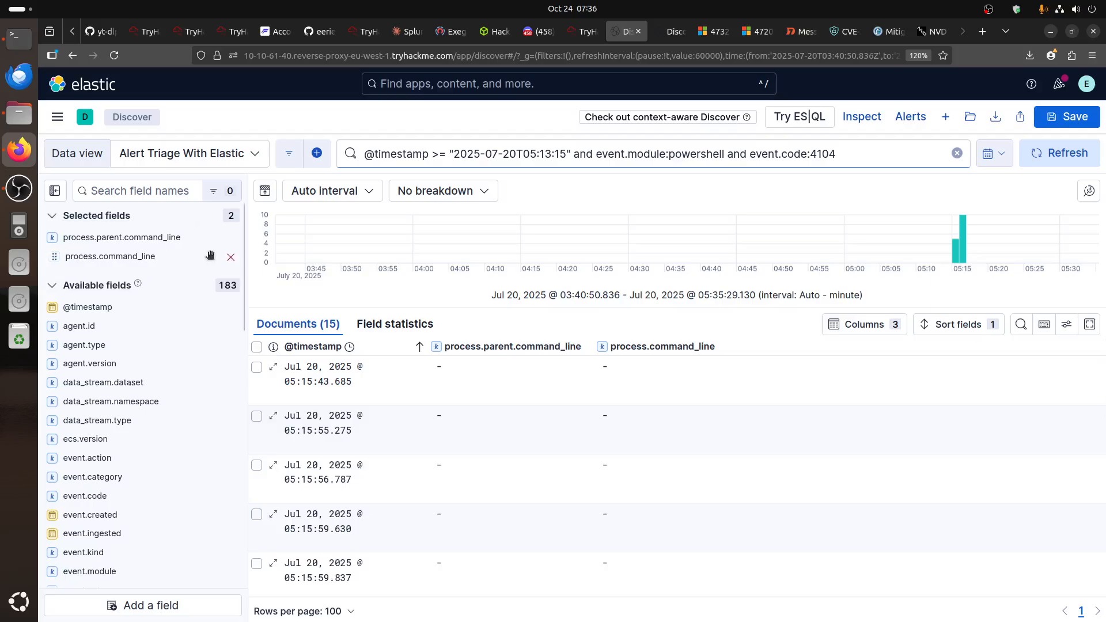
- Remove the process.parent.command_line and process.command_line columns from the PowerShell results table
{"action": "scroll", "coordinate": [676, 482], "scroll_direction": "down", "scroll_amount": 7}
{"action": "left_click", "coordinate": [673, 471]}
{"action": "scroll", "coordinate": [672, 466], "scroll_direction": "down", "scroll_amount": 2}
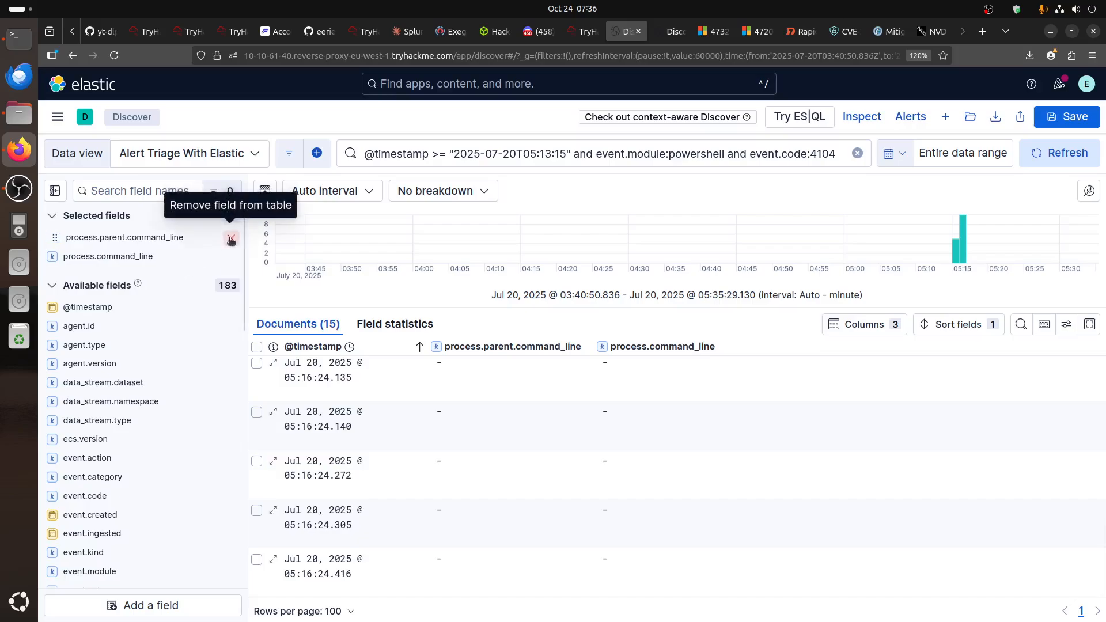
{"action": "left_click", "coordinate": [231, 237]}
{"action": "left_click", "coordinate": [231, 238]}
- Search the field names for powershell and add powershell.file.script_block_text as a column
{"action": "left_click", "coordinate": [139, 191]}
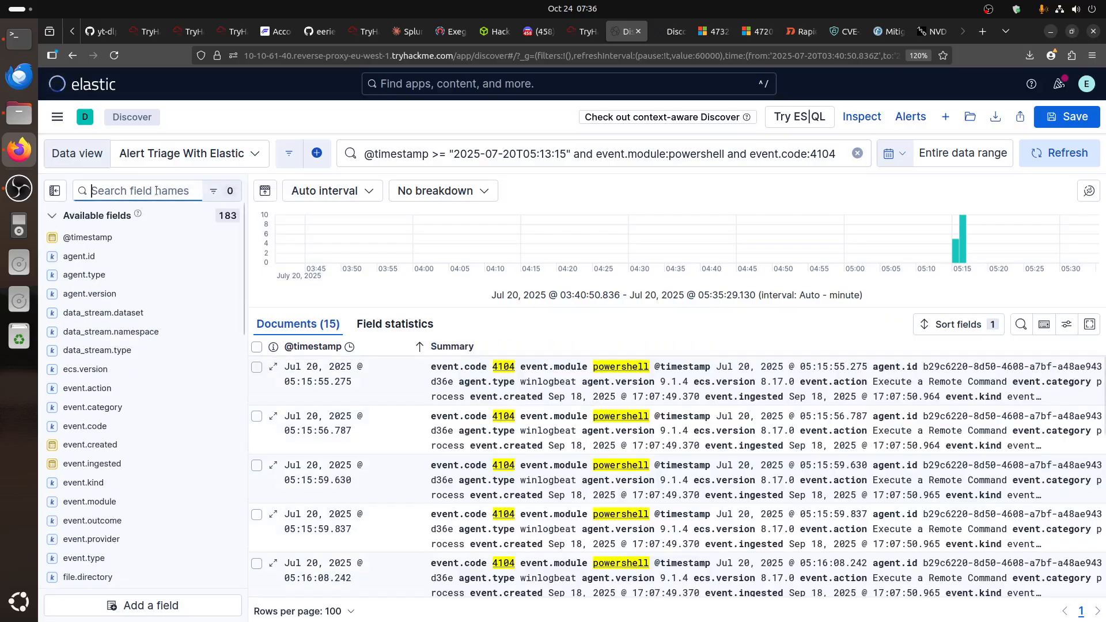
{"action": "type", "text": "powershe"}
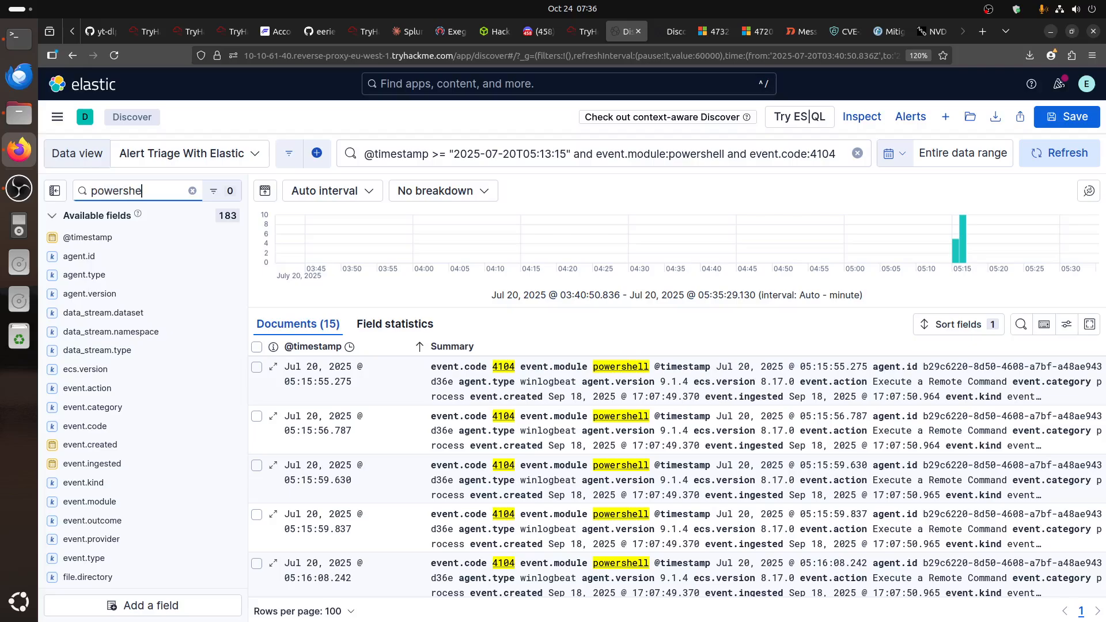
{"action": "type", "text": "ll"}
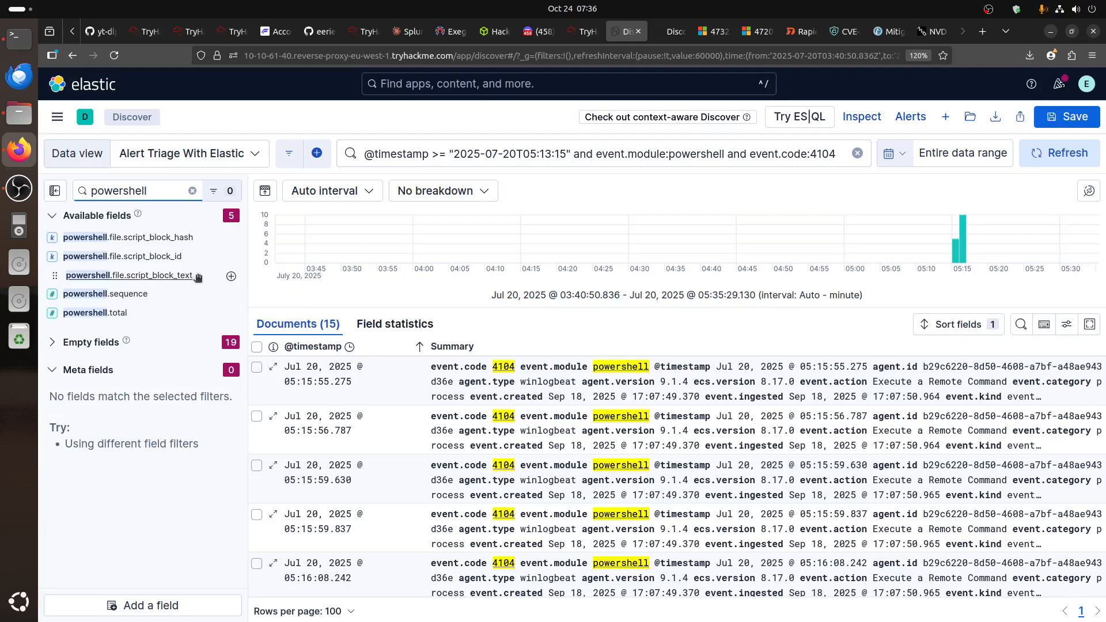
{"action": "left_click", "coordinate": [231, 277]}
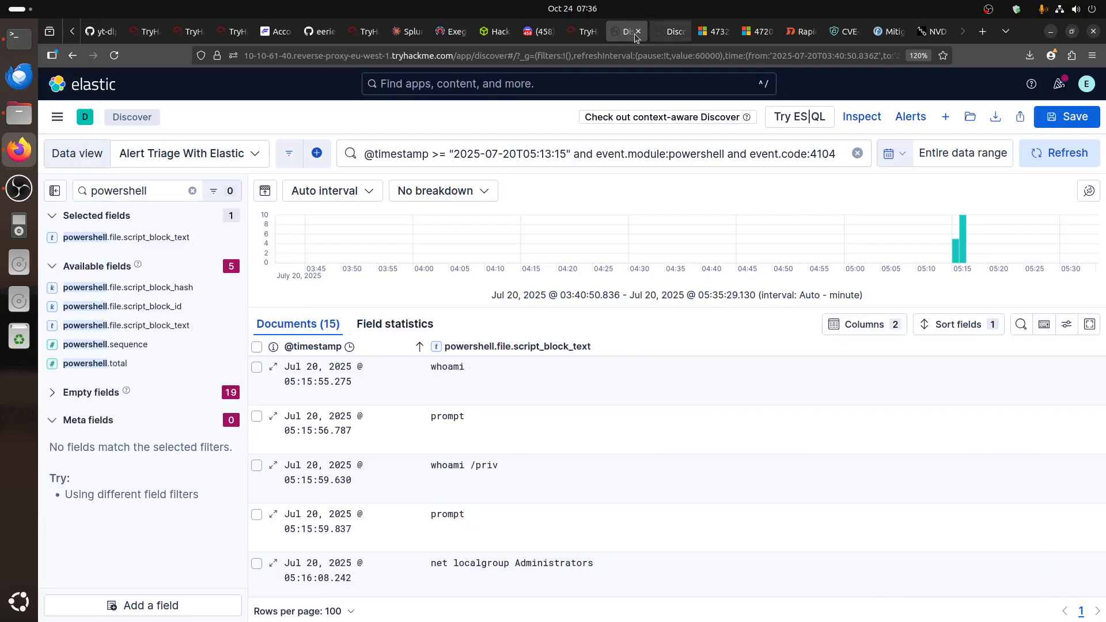
- Check TryHackMe's PowerShell Usage instructions on column and sort order, and view its example results table
{"action": "left_click", "coordinate": [590, 36]}
{"action": "scroll", "coordinate": [641, 430], "scroll_direction": "down", "scroll_amount": 3}
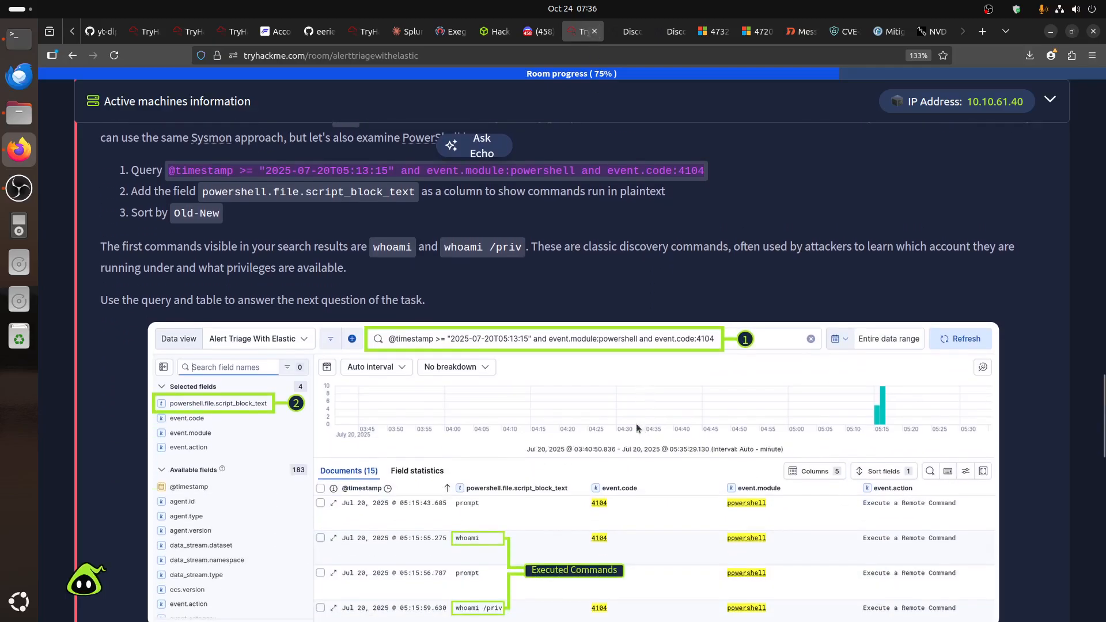
{"action": "left_click", "coordinate": [247, 215]}
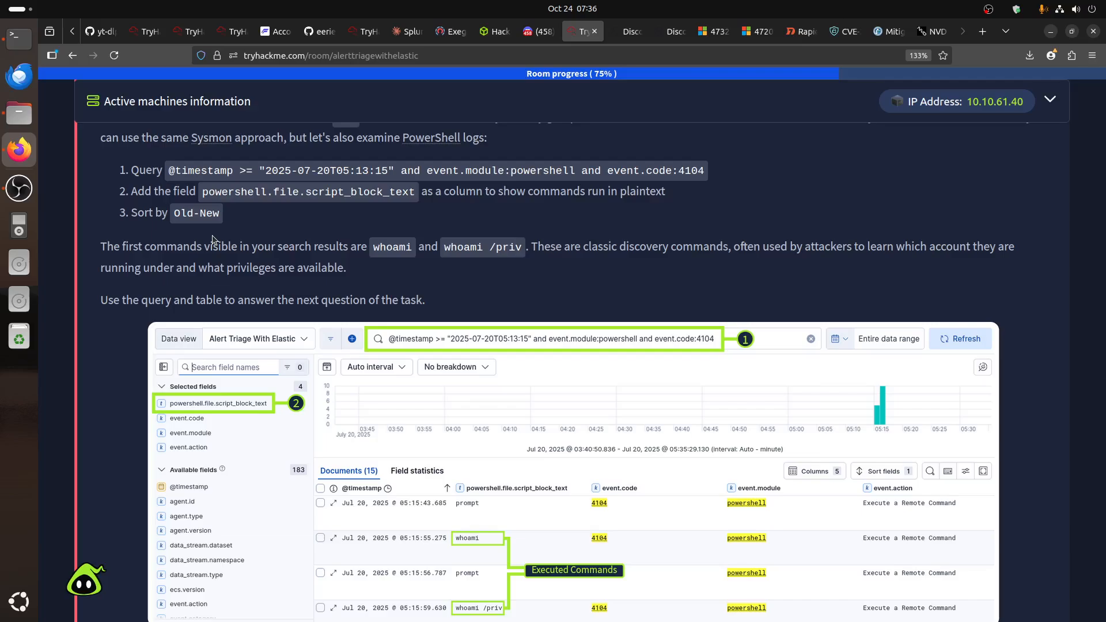
{"action": "scroll", "coordinate": [595, 375], "scroll_direction": "down", "scroll_amount": 3}
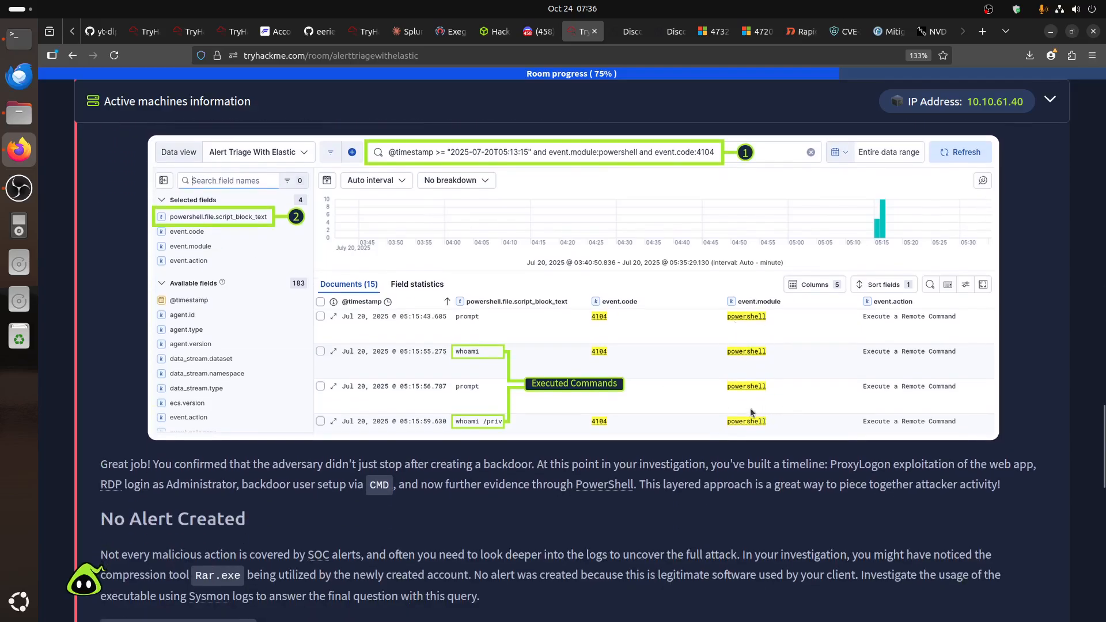
- Examine the PowerShell script block results in the first Discover tab from the earliest entry to the last
{"action": "left_click", "coordinate": [628, 37]}
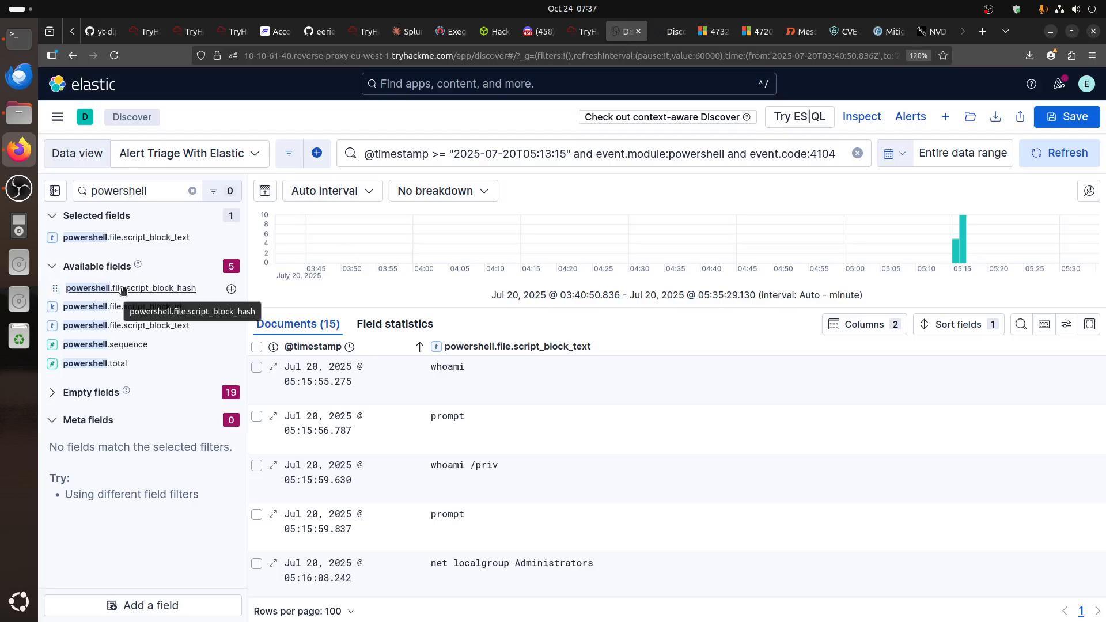
{"action": "scroll", "coordinate": [641, 486], "scroll_direction": "down", "scroll_amount": 2}
{"action": "scroll", "coordinate": [642, 487], "scroll_direction": "down", "scroll_amount": 3}
{"action": "scroll", "coordinate": [638, 485], "scroll_direction": "up", "scroll_amount": 5}
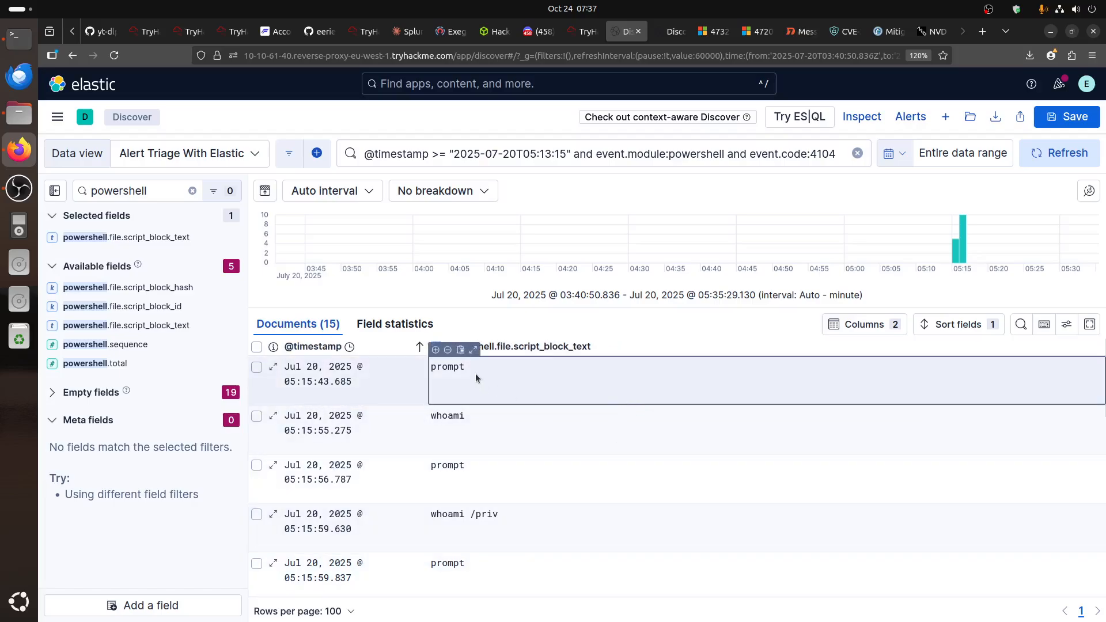
{"action": "scroll", "coordinate": [484, 411], "scroll_direction": "down", "scroll_amount": 2}
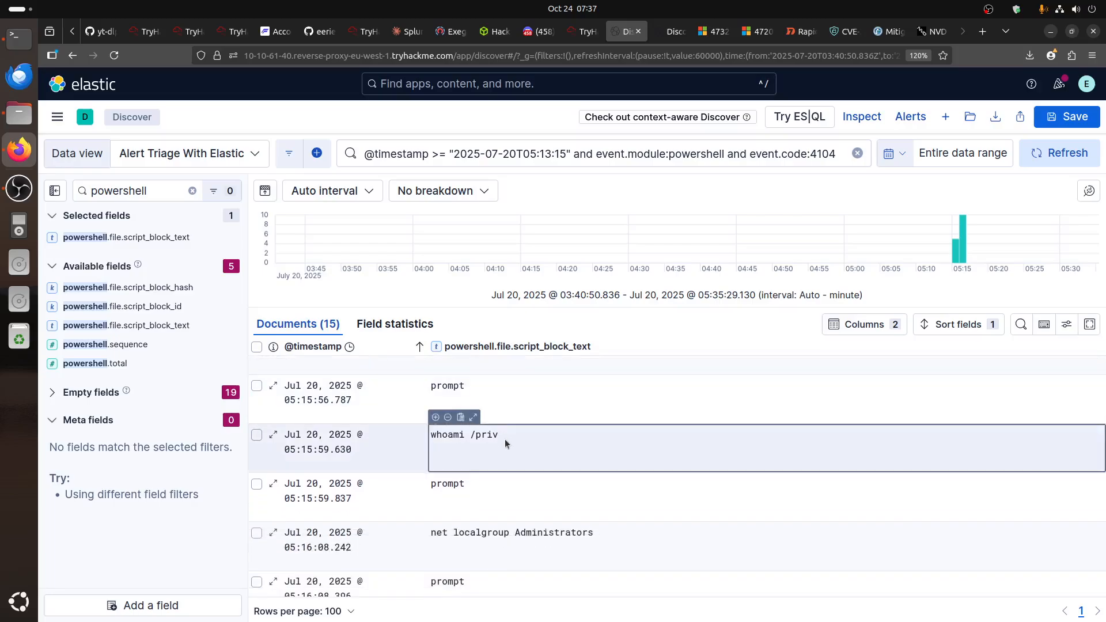
{"action": "scroll", "coordinate": [505, 439], "scroll_direction": "down", "scroll_amount": 4}
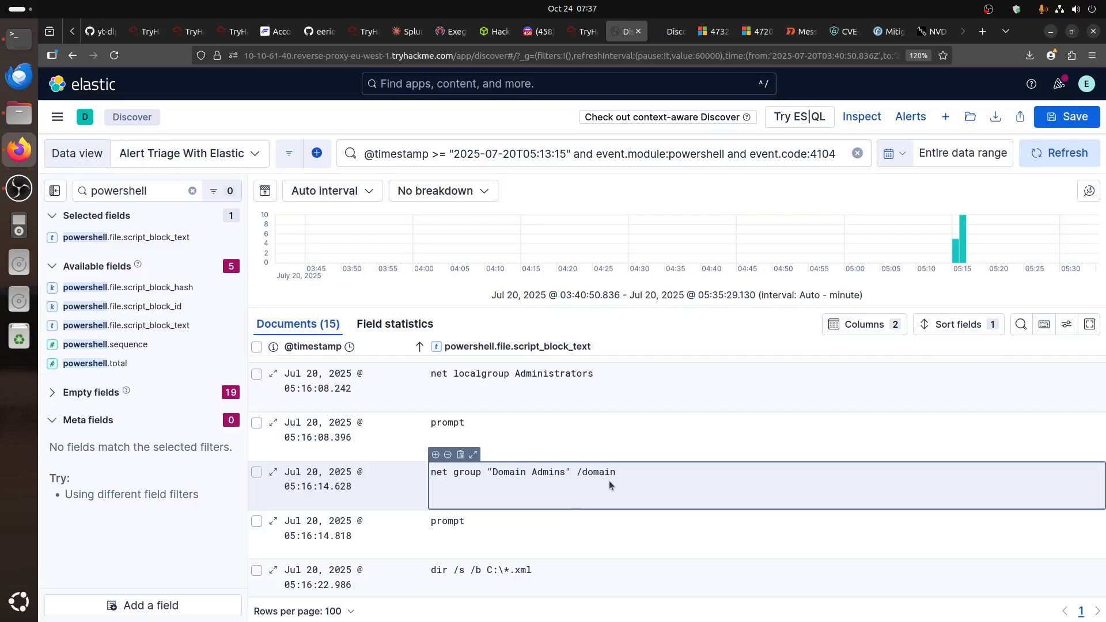
{"action": "scroll", "coordinate": [610, 486], "scroll_direction": "down", "scroll_amount": 2}
{"action": "scroll", "coordinate": [610, 485], "scroll_direction": "down", "scroll_amount": 1}
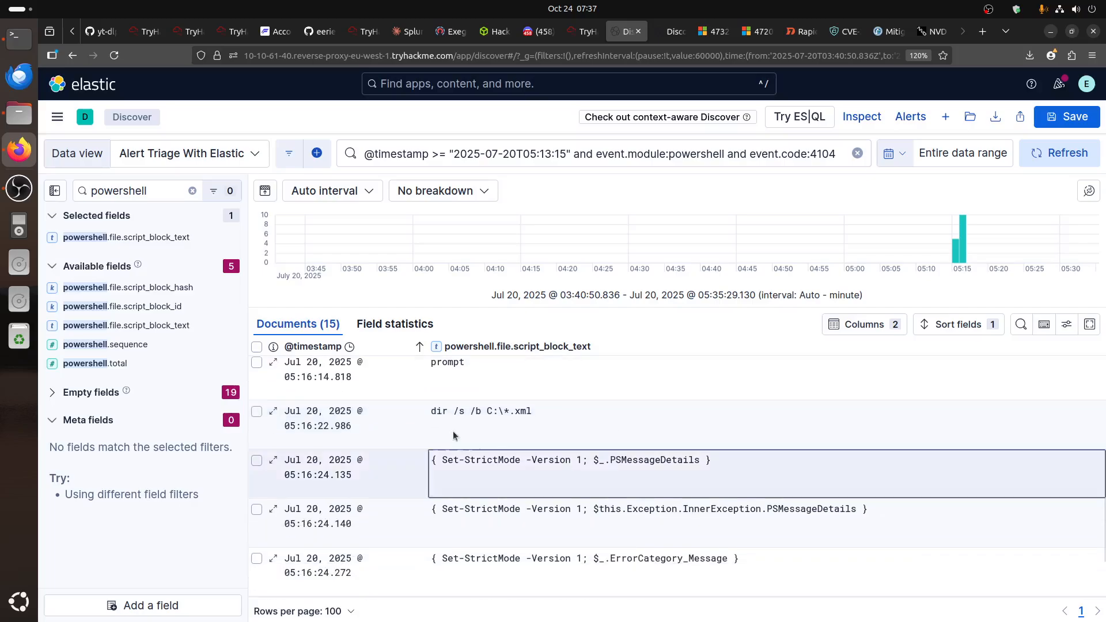
{"action": "left_click", "coordinate": [533, 428]}
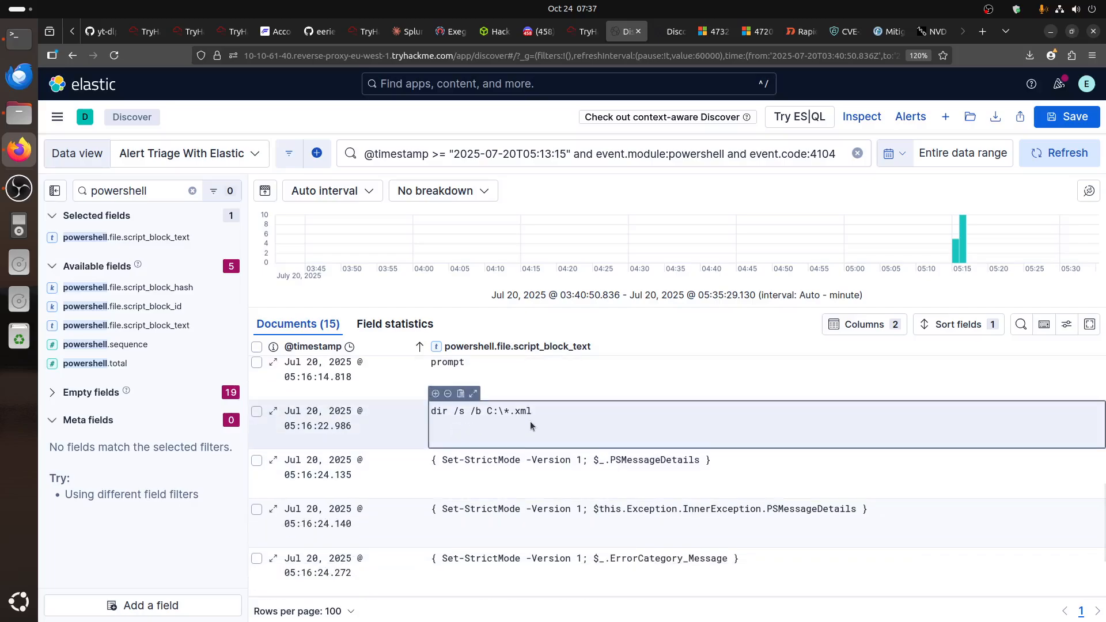
{"action": "scroll", "coordinate": [530, 420], "scroll_direction": "down", "scroll_amount": 2}
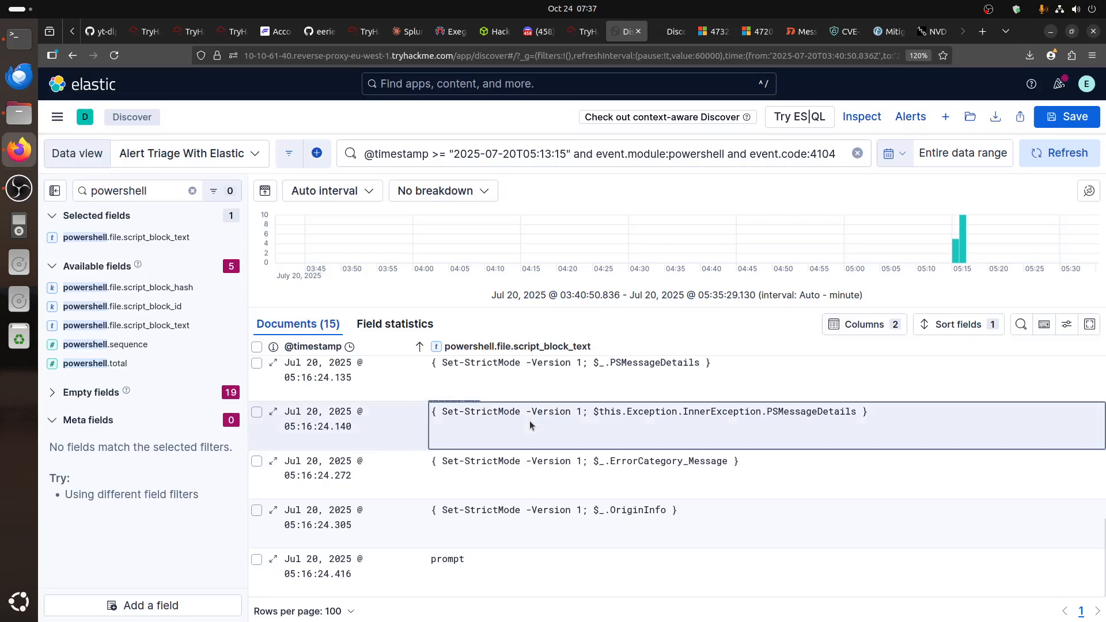
{"action": "scroll", "coordinate": [530, 421], "scroll_direction": "up", "scroll_amount": 1}
{"action": "scroll", "coordinate": [530, 421], "scroll_direction": "down", "scroll_amount": 1}
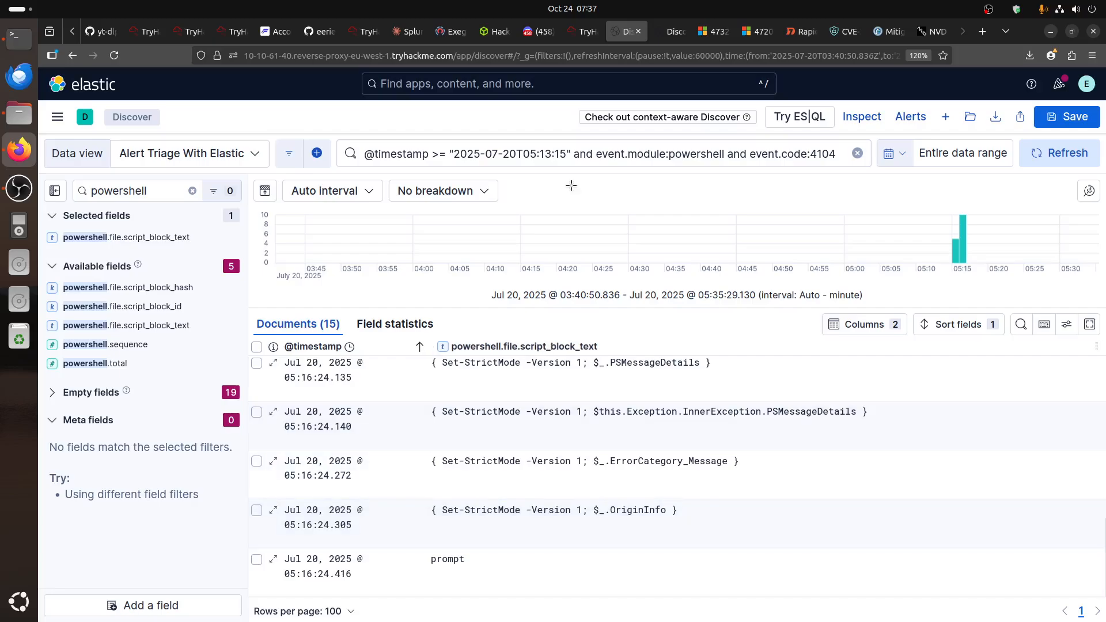
- Read TryHackMe's timeline summary and its No Alert Created section on investigating Rar.exe
{"action": "left_click", "coordinate": [583, 31]}
{"action": "scroll", "coordinate": [540, 434], "scroll_direction": "down", "scroll_amount": 5}
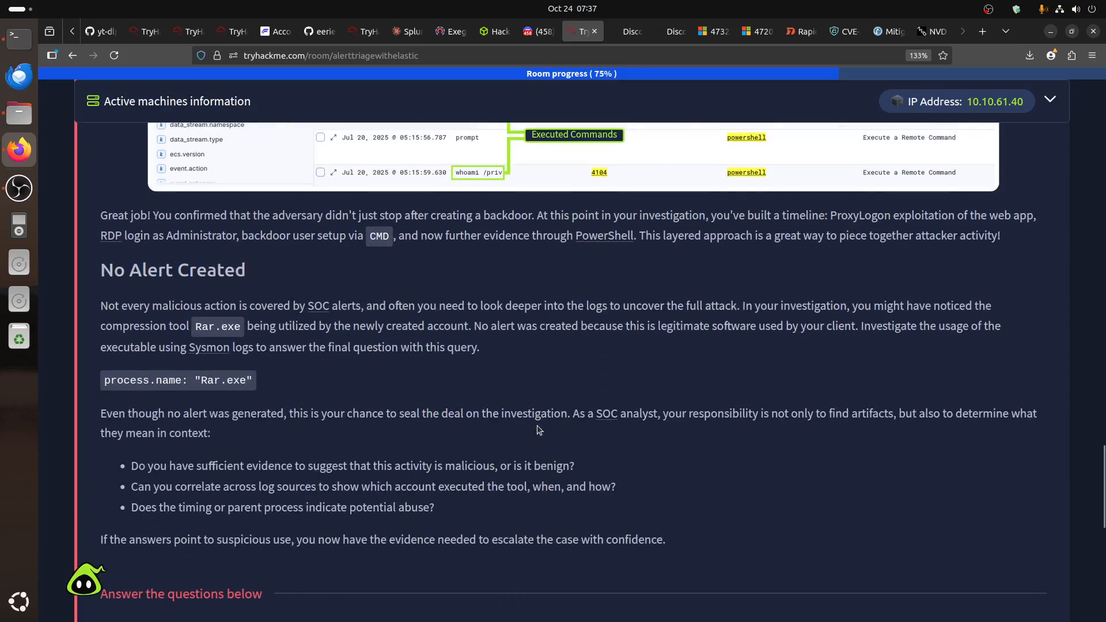
{"action": "scroll", "coordinate": [224, 413], "scroll_direction": "up", "scroll_amount": 4}
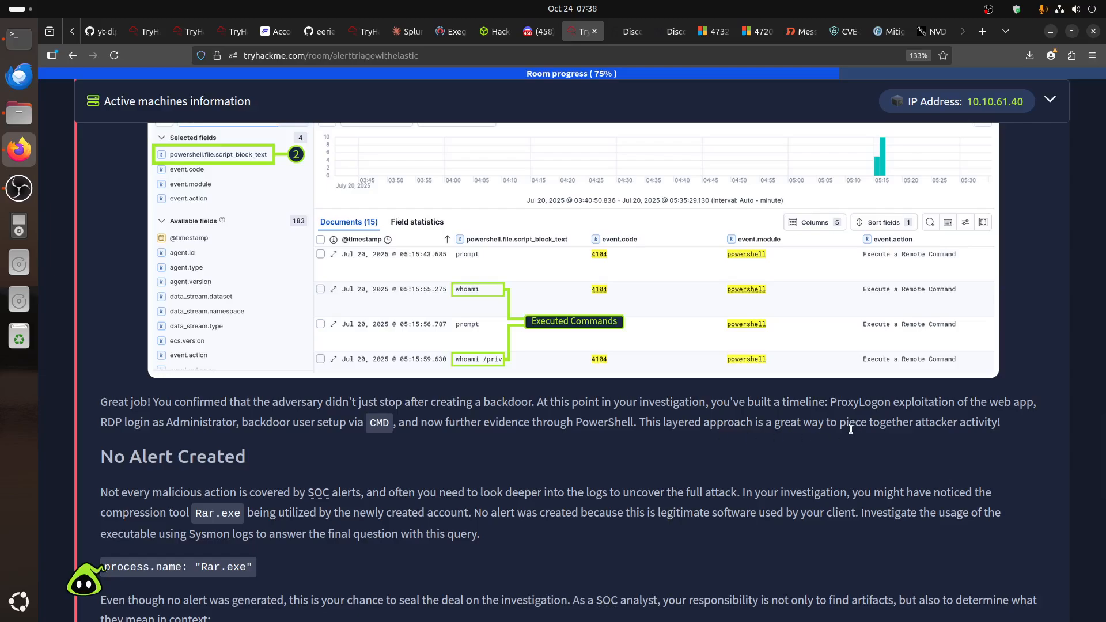
{"action": "scroll", "coordinate": [851, 430], "scroll_direction": "down", "scroll_amount": 3}
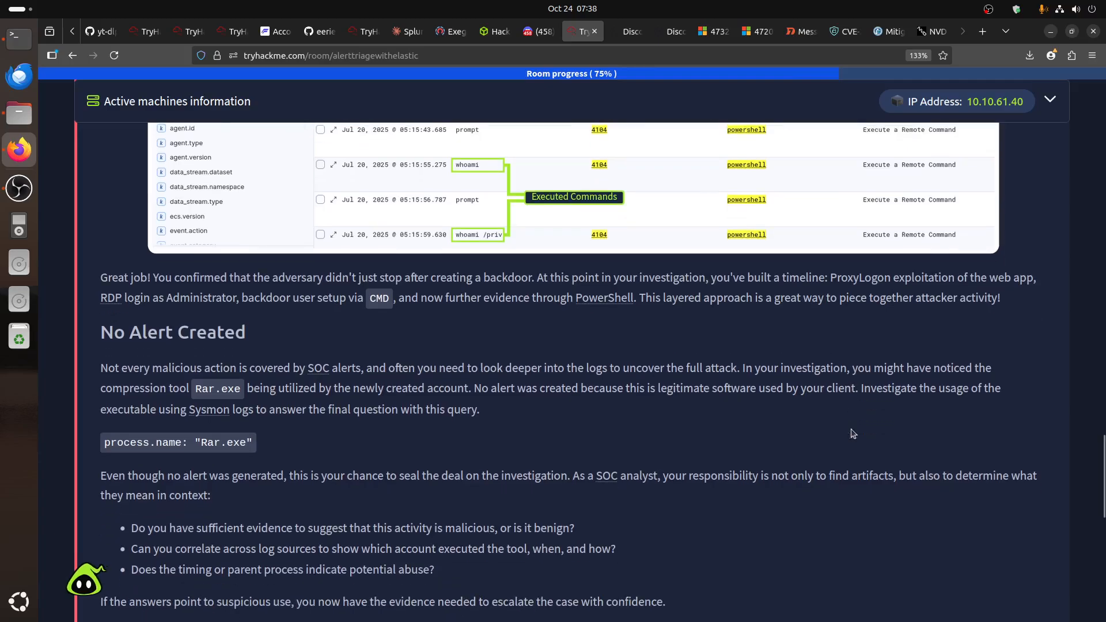
{"action": "scroll", "coordinate": [851, 431], "scroll_direction": "down", "scroll_amount": 3}
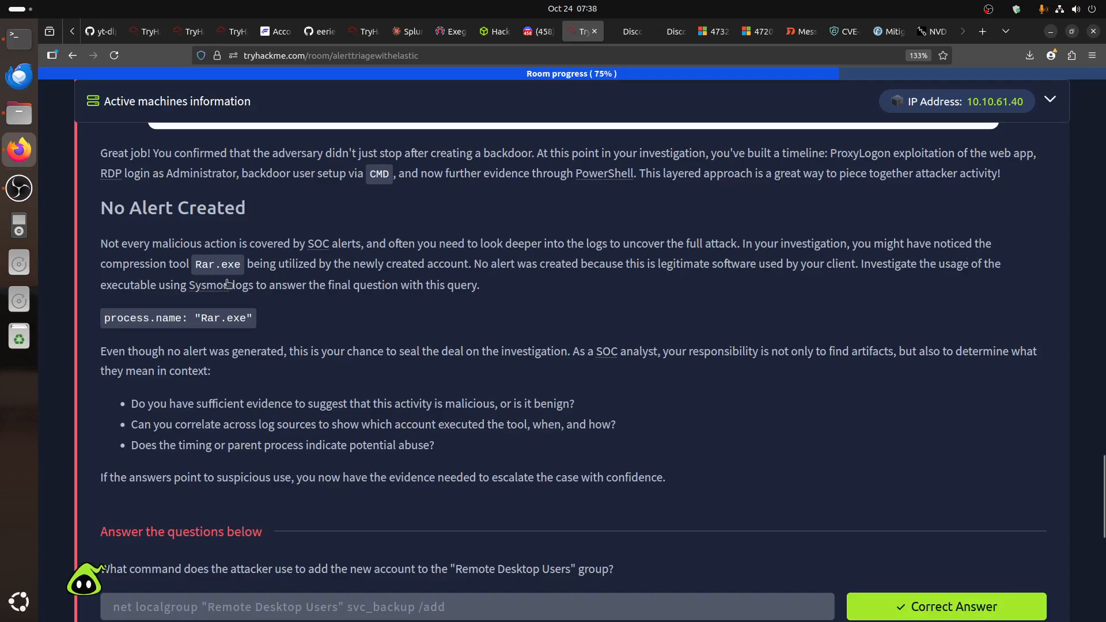
- Expand the Rar.exe process's full command line in the second Discover tab, then return to the TryHackMe instructions
{"action": "left_click", "coordinate": [673, 34]}
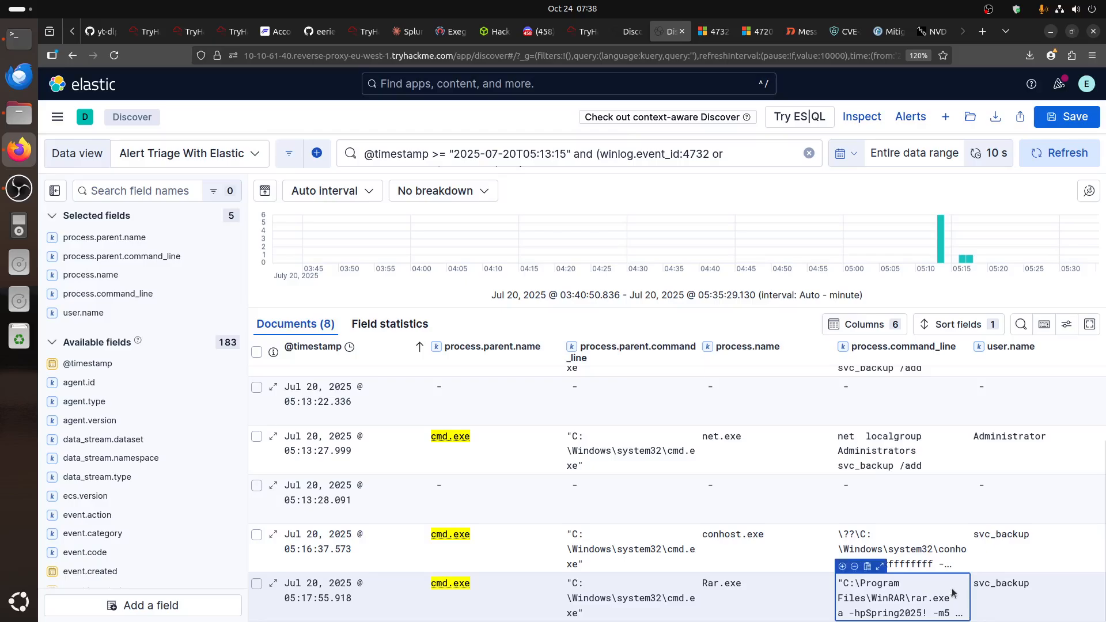
{"action": "left_click", "coordinate": [889, 572]}
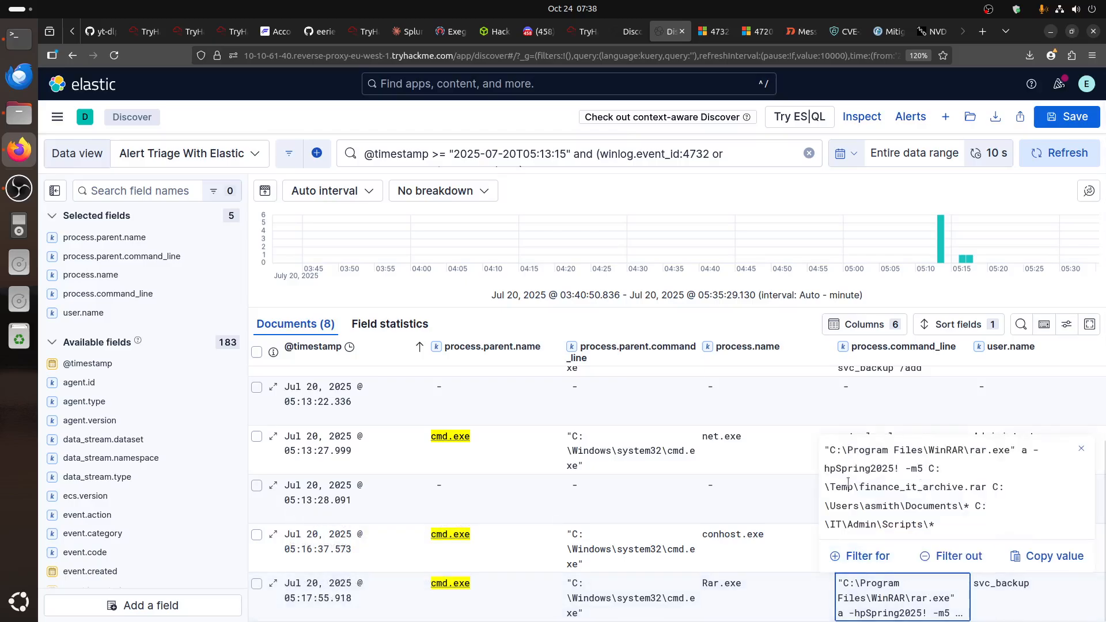
{"action": "left_click", "coordinate": [620, 35]}
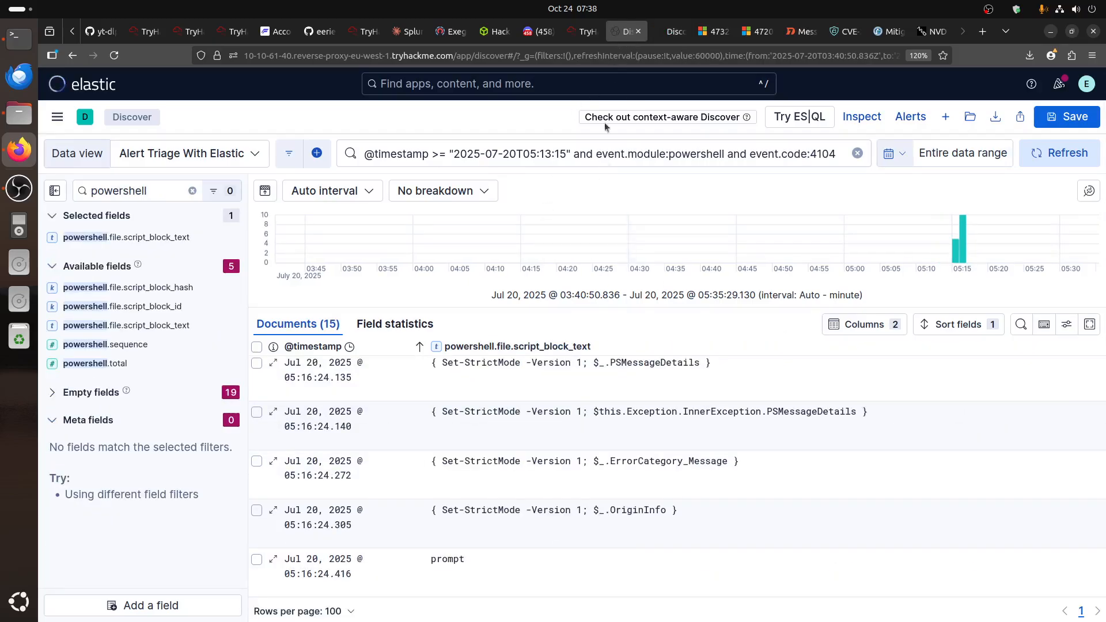
{"action": "left_click", "coordinate": [583, 31]}
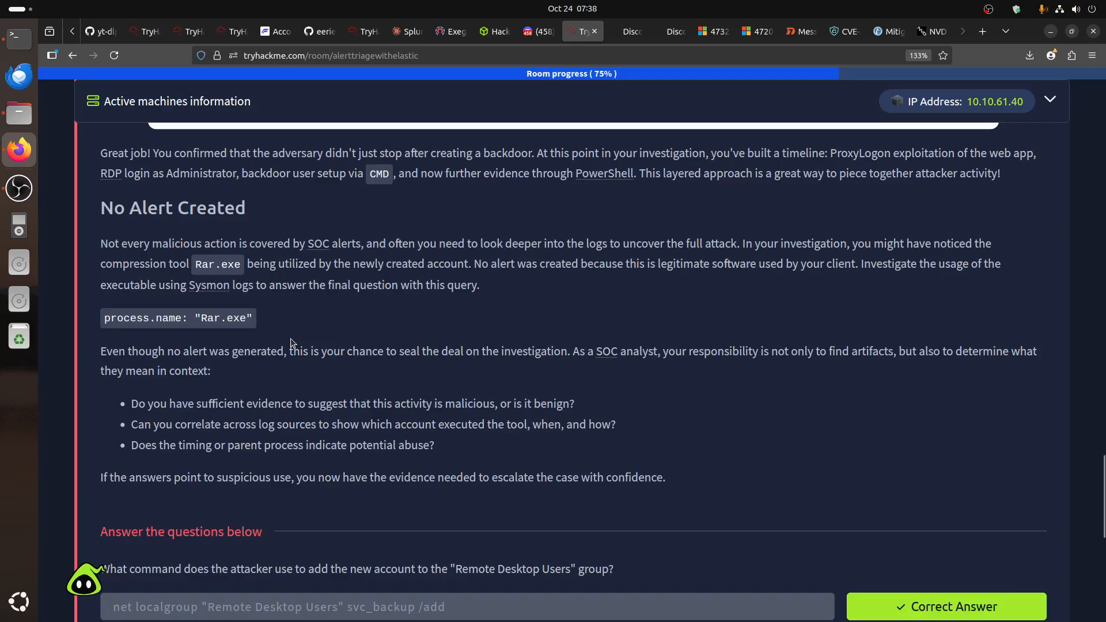
- Select TryHackMe's process.name: "Rar.exe" query, recheck the PowerShell results, and view the remaining Task 5 questions
{"action": "triple_click", "coordinate": [191, 321]}
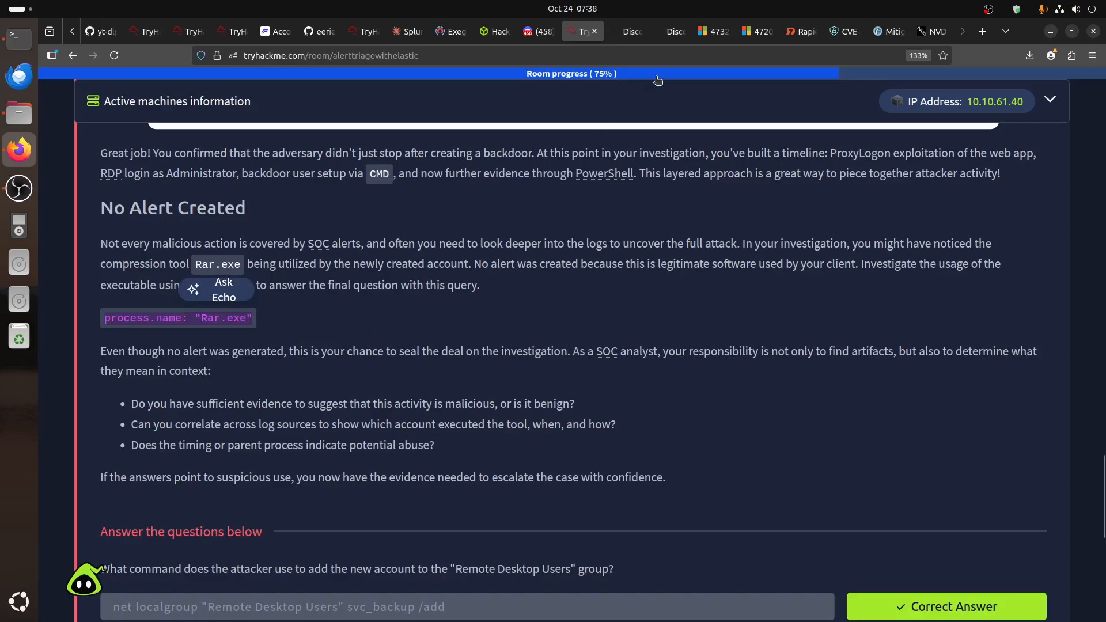
{"action": "left_click", "coordinate": [676, 31]}
{"action": "left_click", "coordinate": [626, 31]}
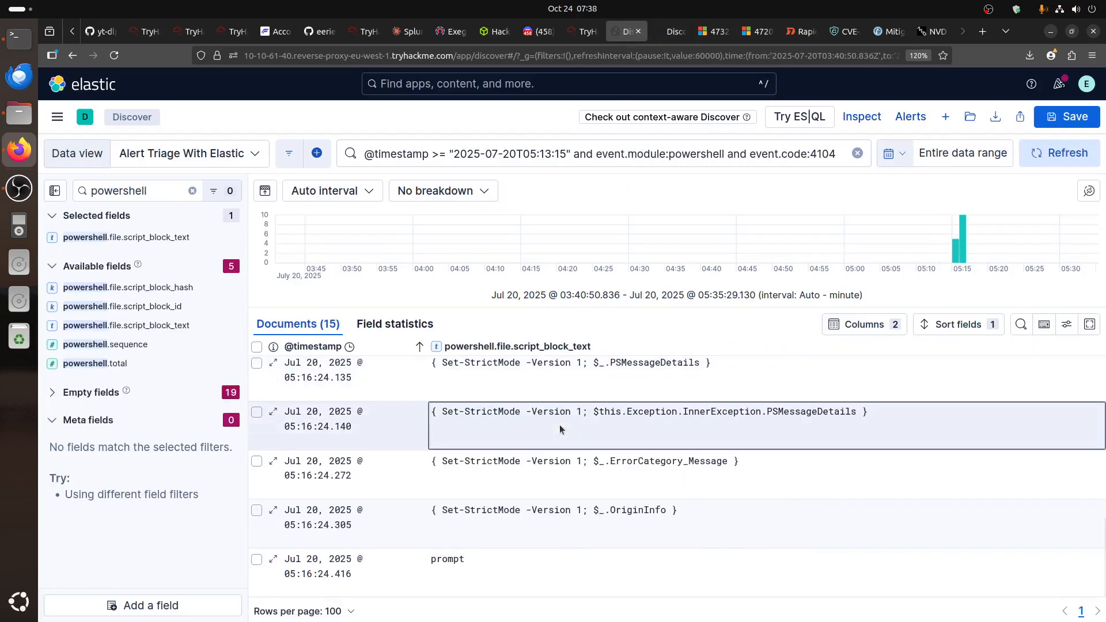
{"action": "scroll", "coordinate": [562, 432], "scroll_direction": "up", "scroll_amount": 4}
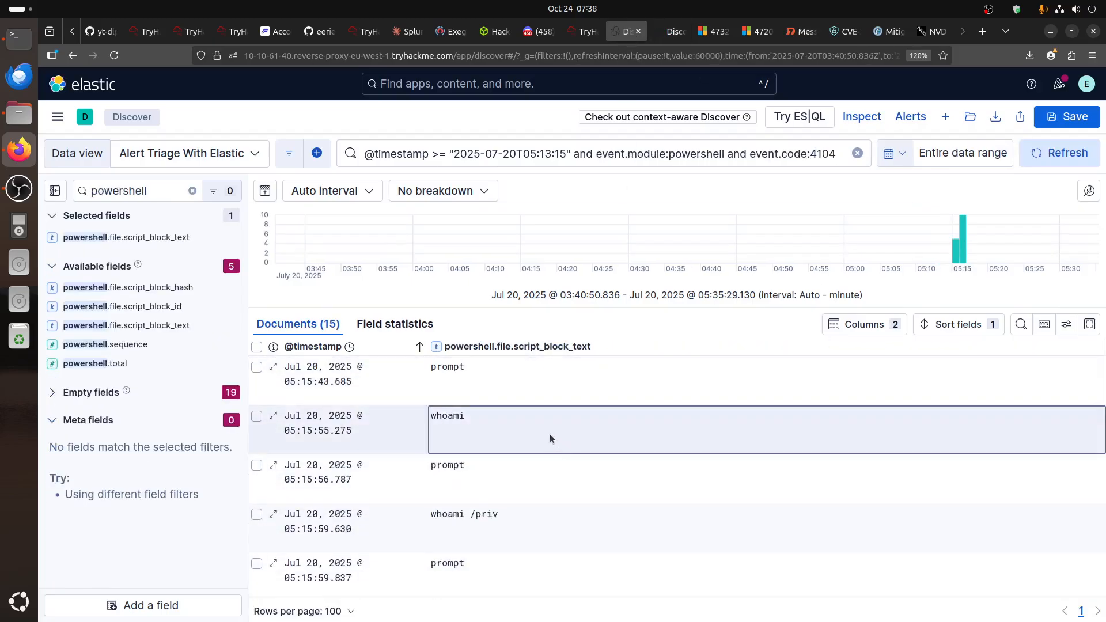
{"action": "left_click", "coordinate": [583, 31]}
{"action": "scroll", "coordinate": [604, 410], "scroll_direction": "down", "scroll_amount": 7}
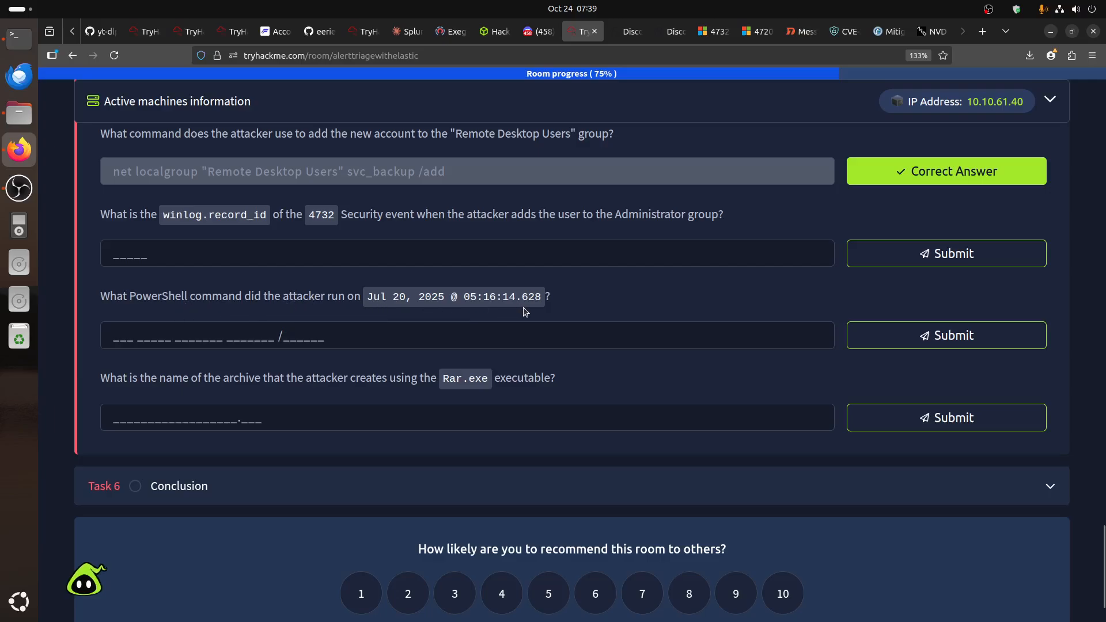
- Copy the script block text logged on Jul 20, 2025 @ 05:16:14.628 from the PowerShell results
{"action": "left_click", "coordinate": [630, 31]}
{"action": "left_click", "coordinate": [544, 483]}
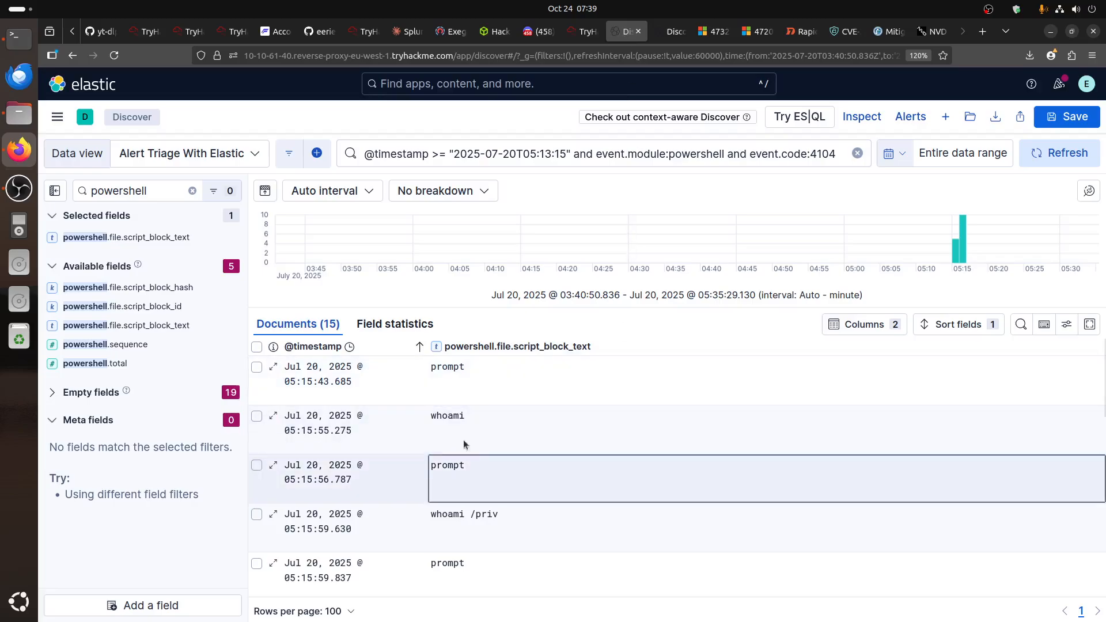
{"action": "scroll", "coordinate": [544, 483], "scroll_direction": "down", "scroll_amount": 5}
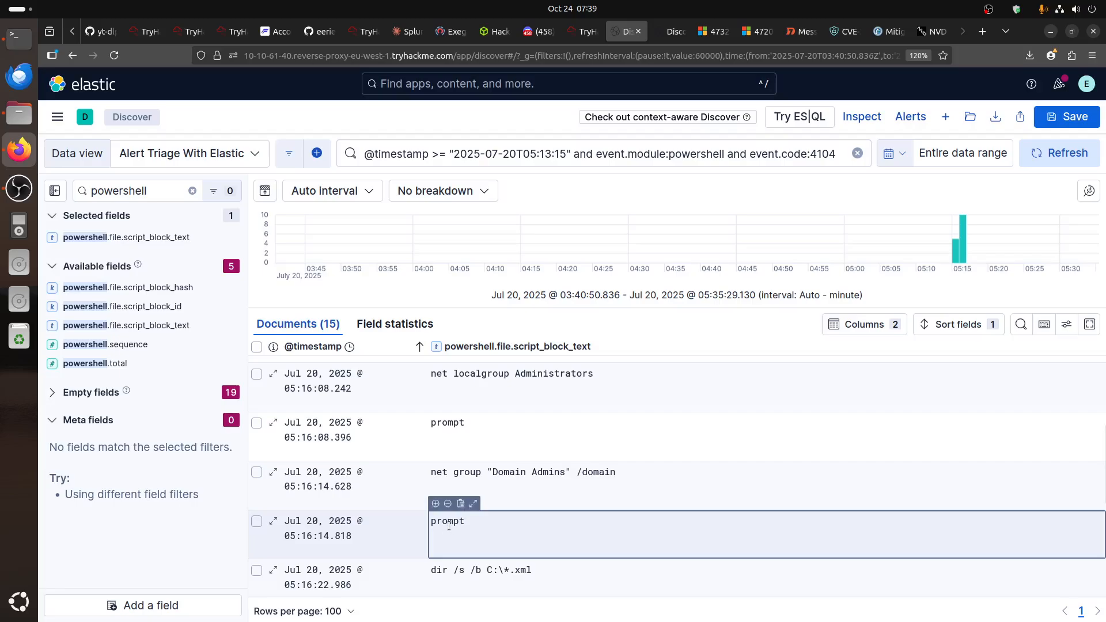
{"action": "triple_click", "coordinate": [469, 467]}
{"action": "key", "text": "ctrl+c"}
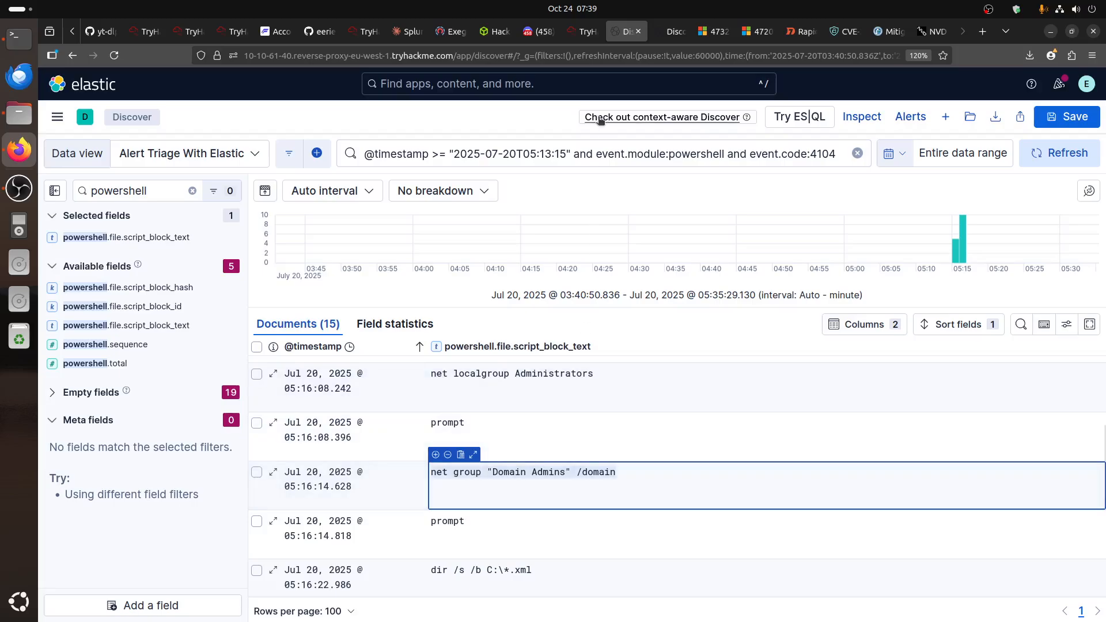
- Submit net group "Domain Admins" /domain as the answer to TryHackMe's PowerShell command question
{"action": "left_click", "coordinate": [583, 31]}
{"action": "left_click", "coordinate": [266, 343]}
{"action": "key", "text": "ctrl+v"}
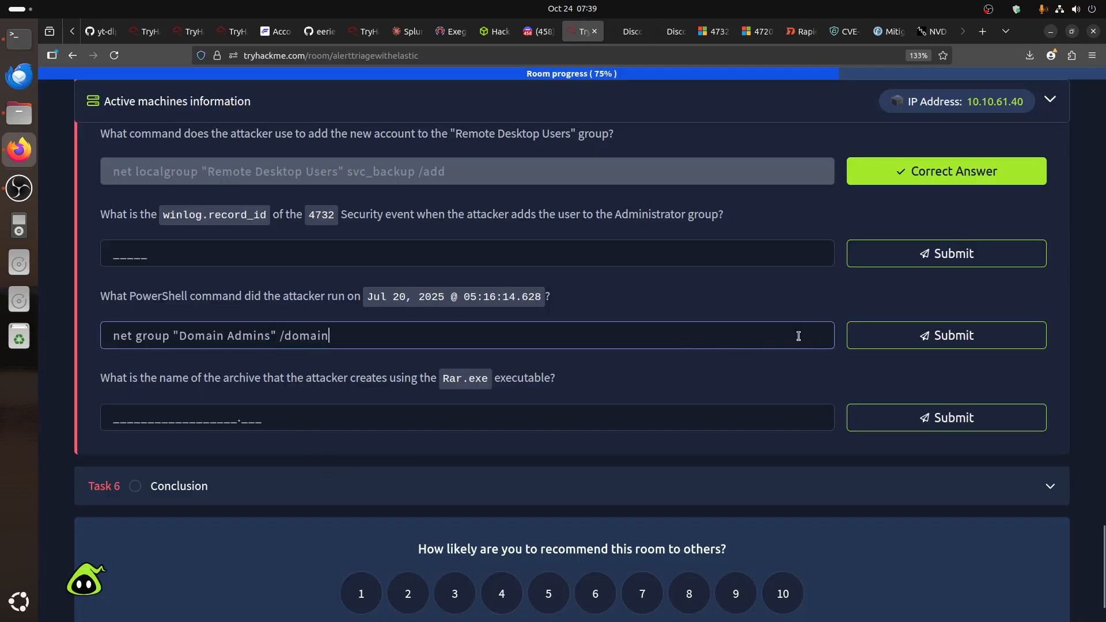
{"action": "left_click", "coordinate": [897, 346]}
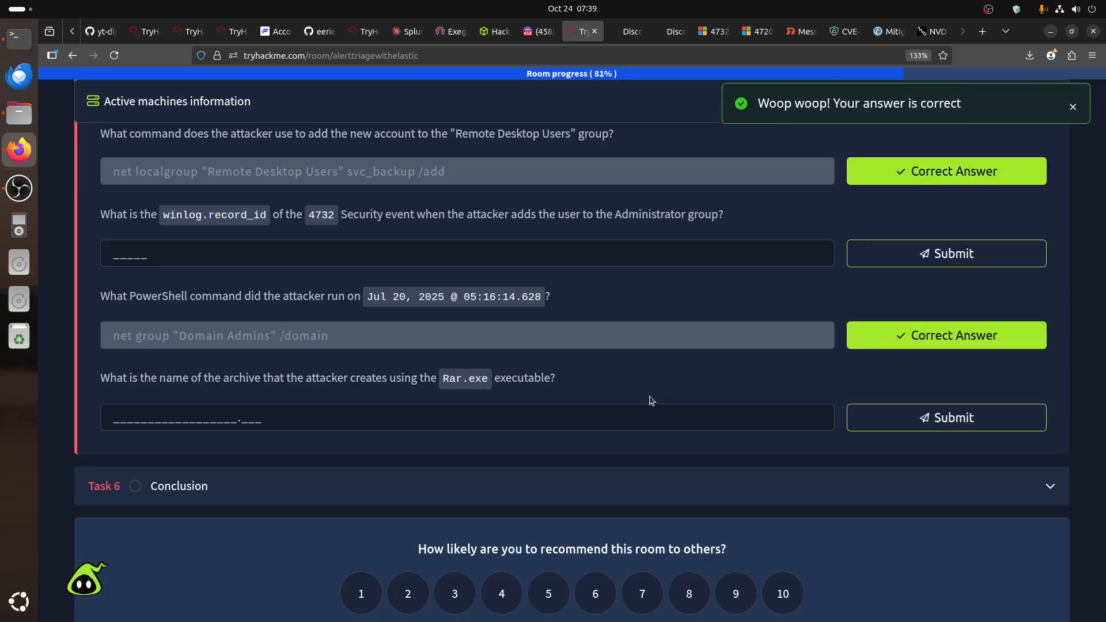
- Take the archive name from the expanded Rar.exe command line and submit finance_it_archive.rar as the answer to the archive question
{"action": "left_click", "coordinate": [675, 37]}
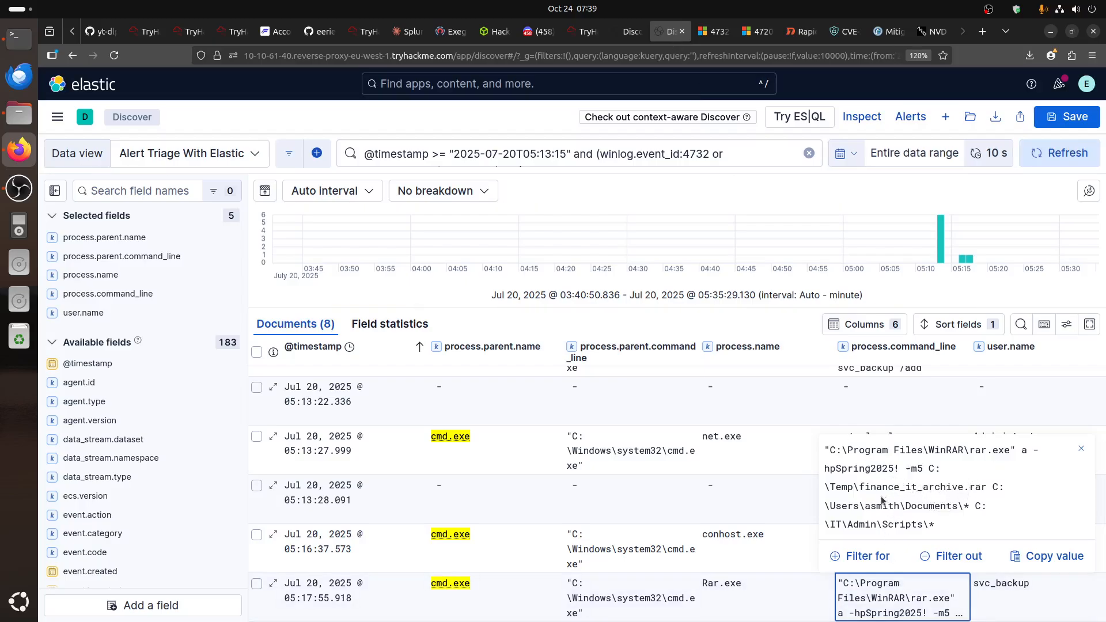
{"action": "left_click_drag", "start_coordinate": [860, 487], "coordinate": [986, 482]}
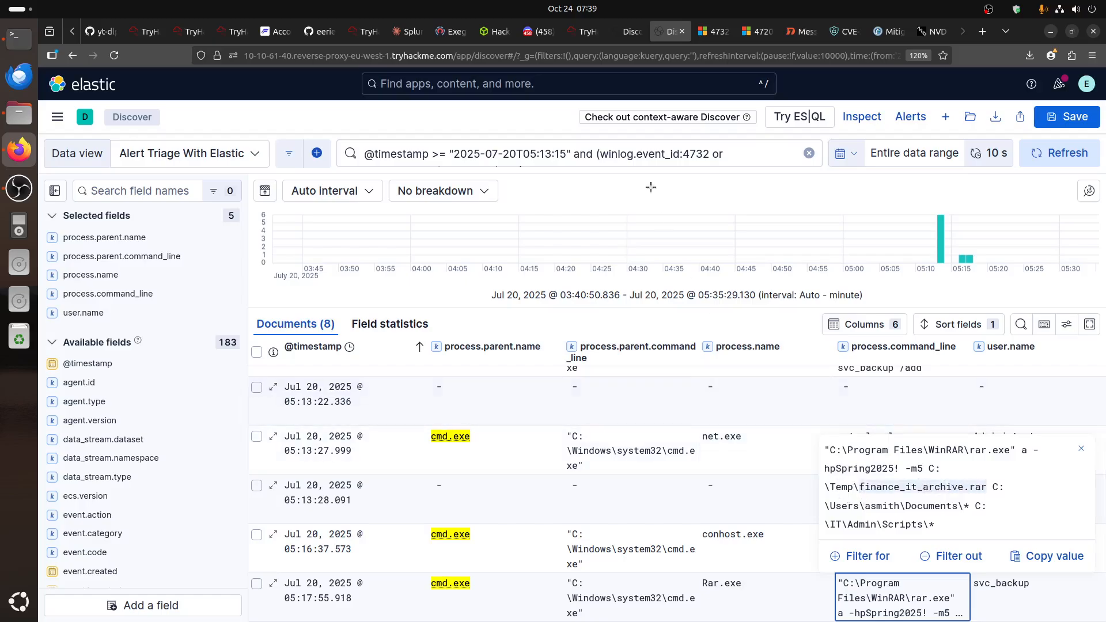
{"action": "left_click", "coordinate": [597, 35]}
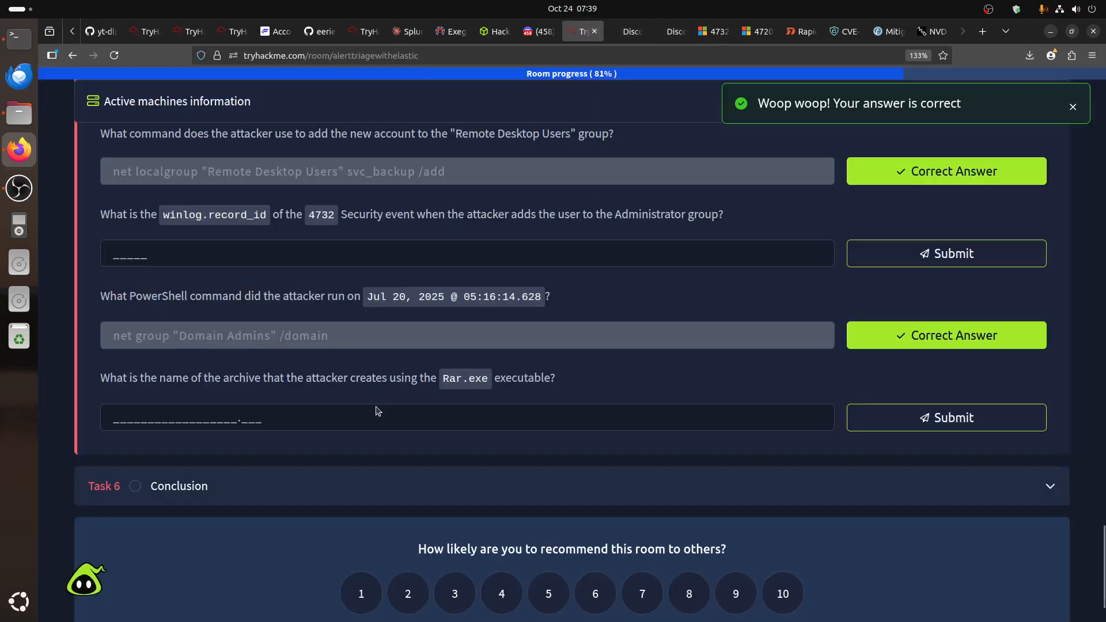
{"action": "left_click", "coordinate": [356, 418]}
{"action": "type", "text": "finance_it_archive.rar"}
{"action": "left_click", "coordinate": [924, 430]}
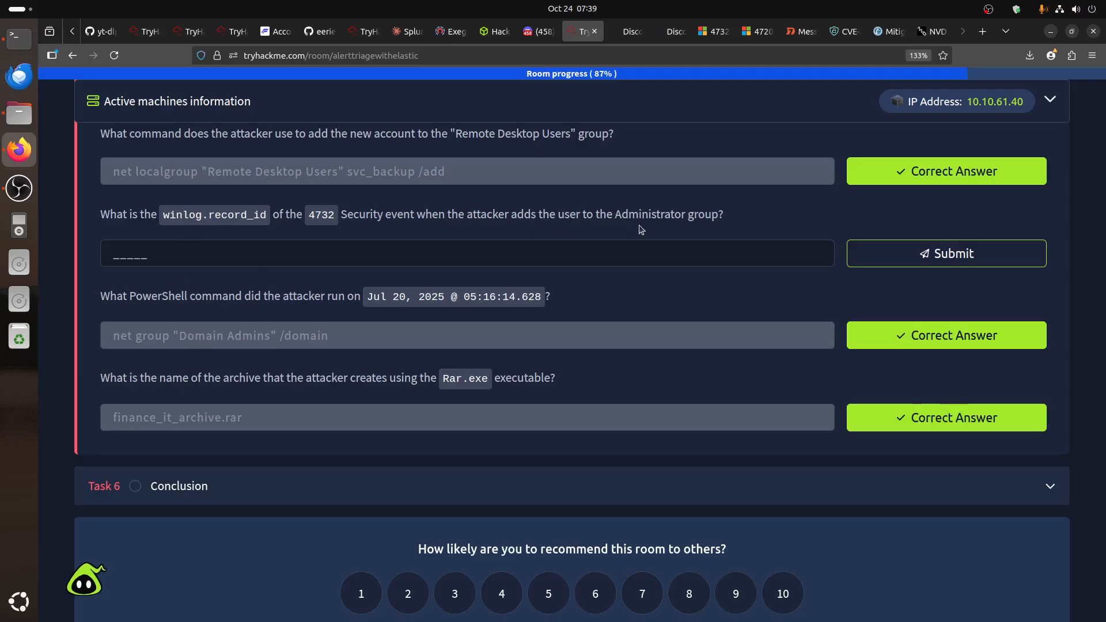
- Close the expanded Rar.exe command line and reread TryHackMe's winlog.record_id question, checking both Discover result sets
{"action": "left_click", "coordinate": [668, 31]}
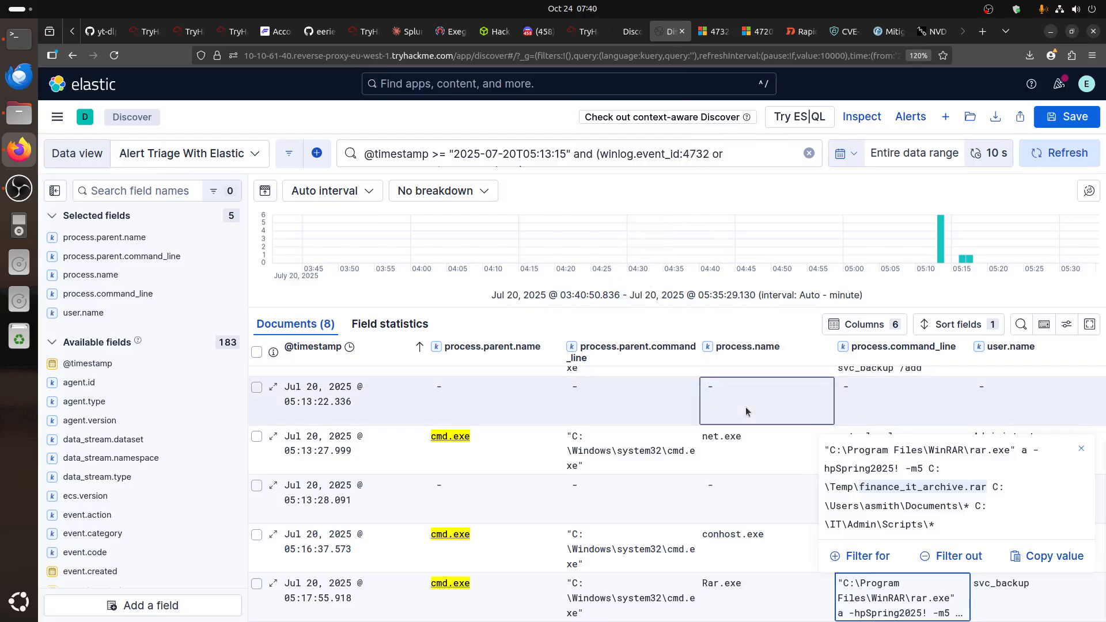
{"action": "left_click", "coordinate": [1082, 449]}
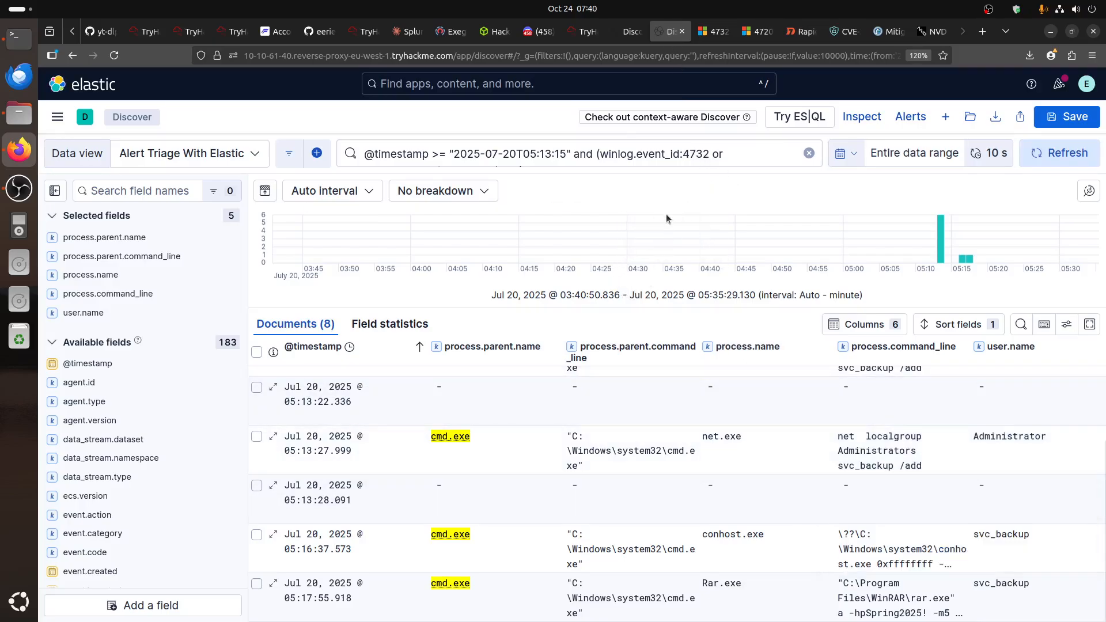
{"action": "left_click", "coordinate": [630, 33]}
{"action": "left_click", "coordinate": [584, 32]}
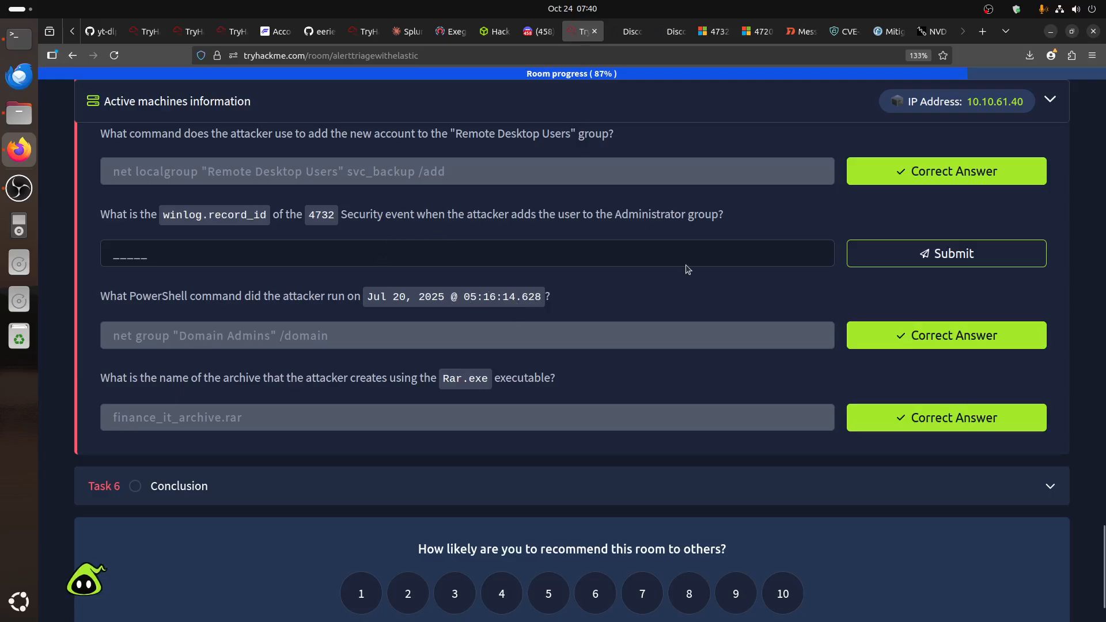
{"action": "left_click", "coordinate": [633, 31]}
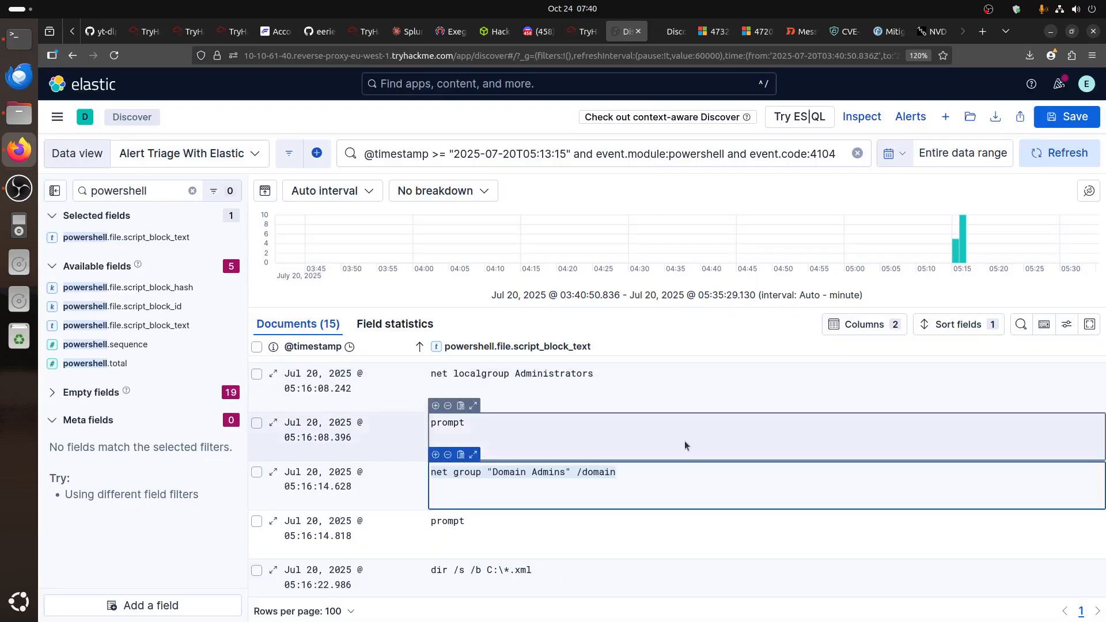
{"action": "left_click", "coordinate": [675, 31]}
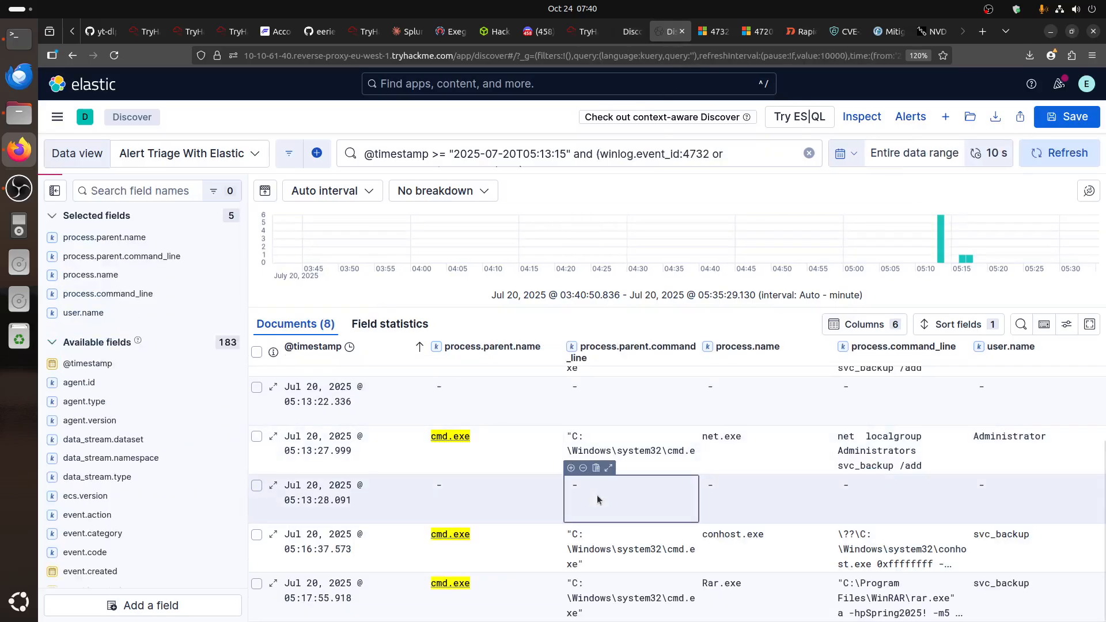
- Review the net localgroup commands in the cmd.exe results and open the details of the 05:13:27.999 Administrators event
{"action": "scroll", "coordinate": [881, 553], "scroll_direction": "up", "scroll_amount": 2}
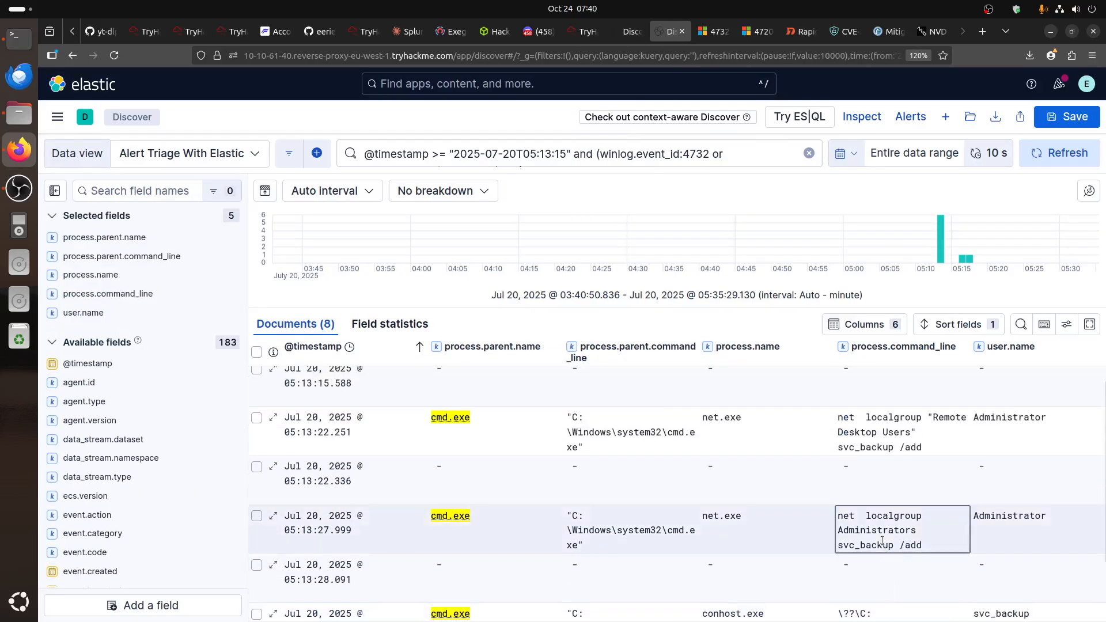
{"action": "mouse_move", "coordinate": [928, 533]}
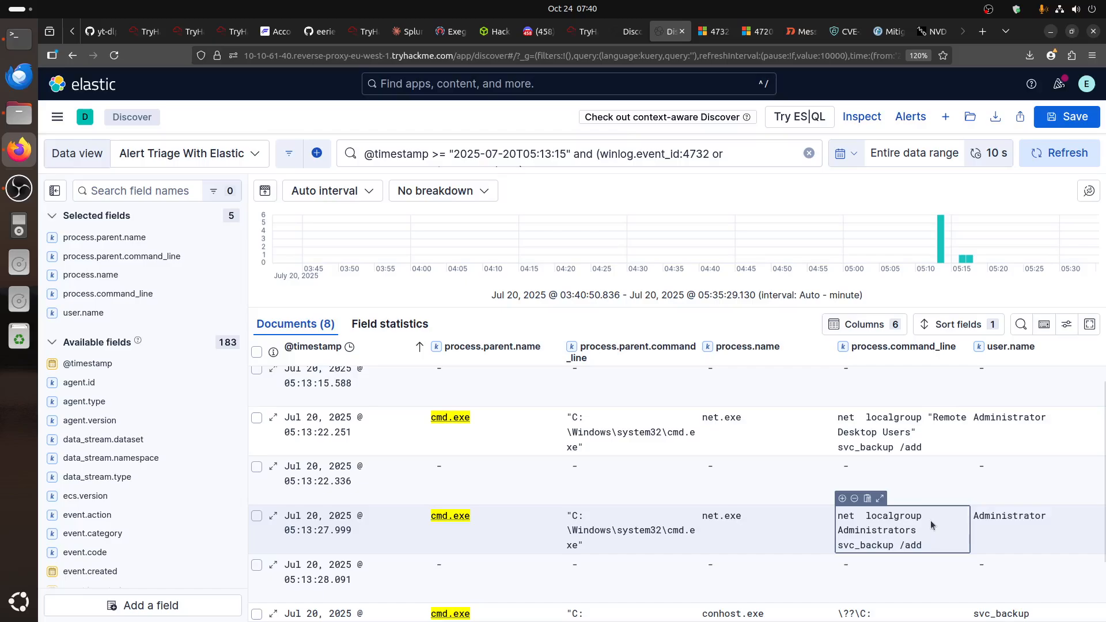
{"action": "mouse_move", "coordinate": [967, 441]}
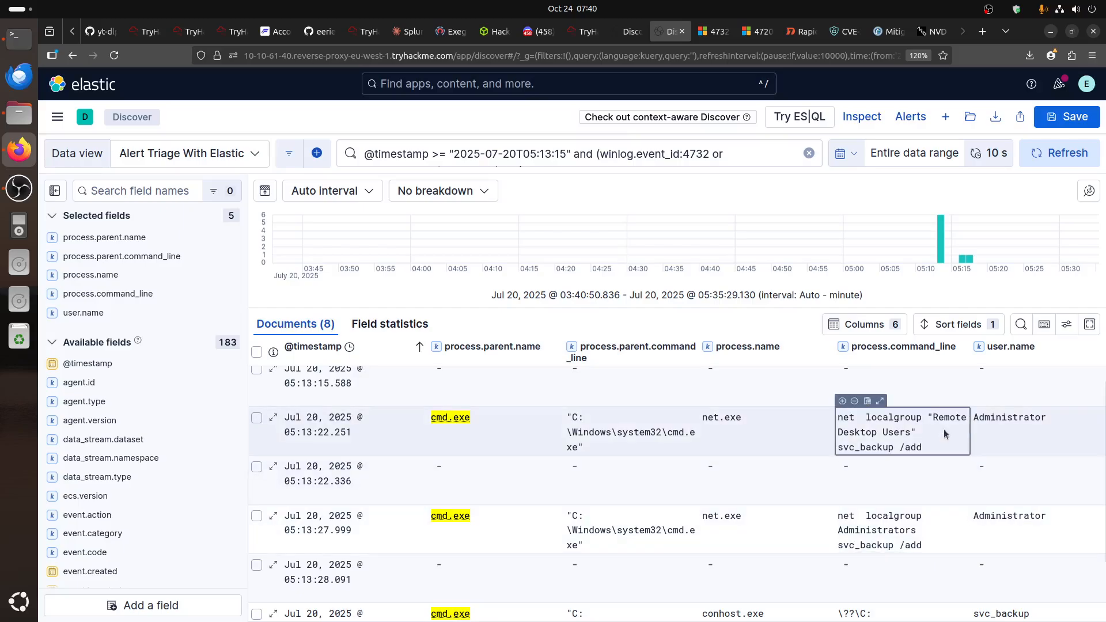
{"action": "scroll", "coordinate": [932, 464], "scroll_direction": "down", "scroll_amount": 2}
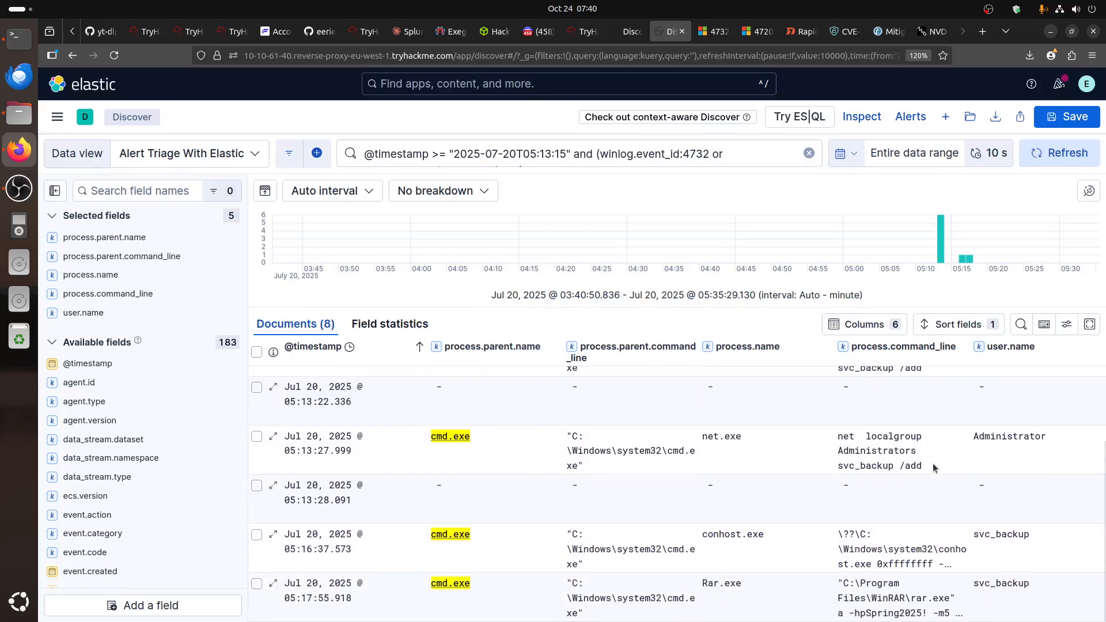
{"action": "scroll", "coordinate": [903, 450], "scroll_direction": "up", "scroll_amount": 3}
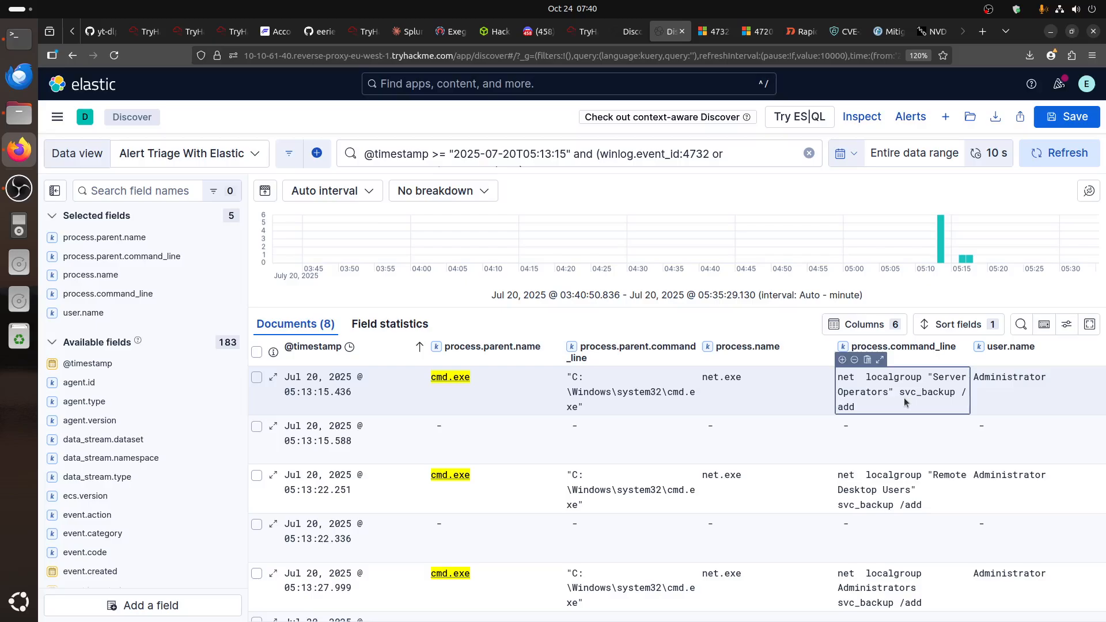
{"action": "scroll", "coordinate": [904, 398], "scroll_direction": "down", "scroll_amount": 2}
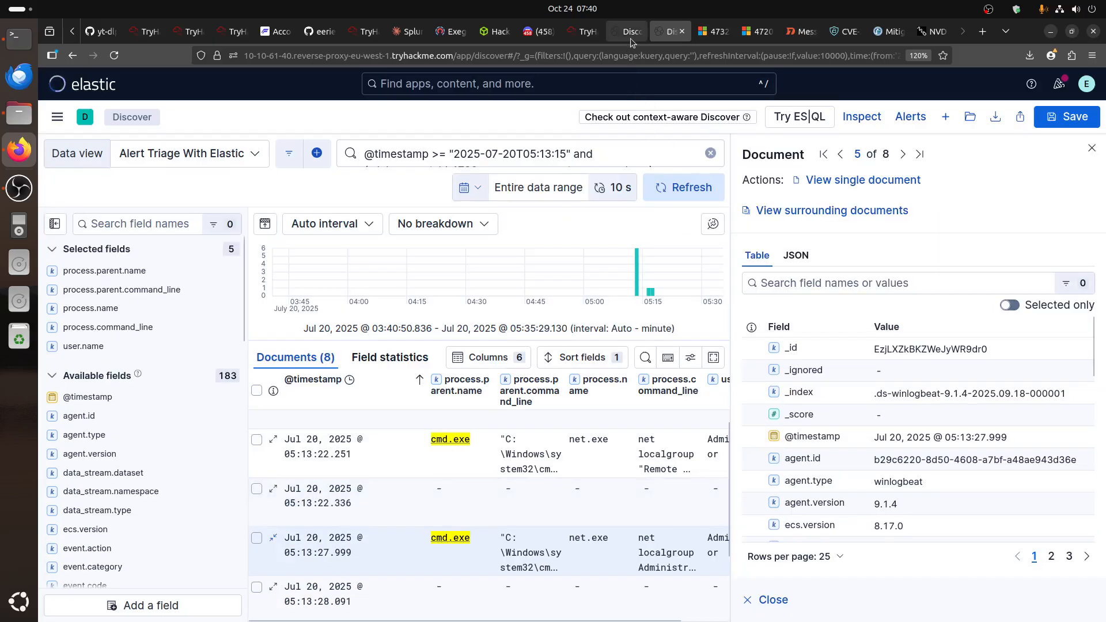
- Copy winlog.record_id from the TryHackMe question and search for that field in the open 05:13:27.999 document
{"action": "left_click", "coordinate": [631, 38]}
{"action": "left_click", "coordinate": [588, 36]}
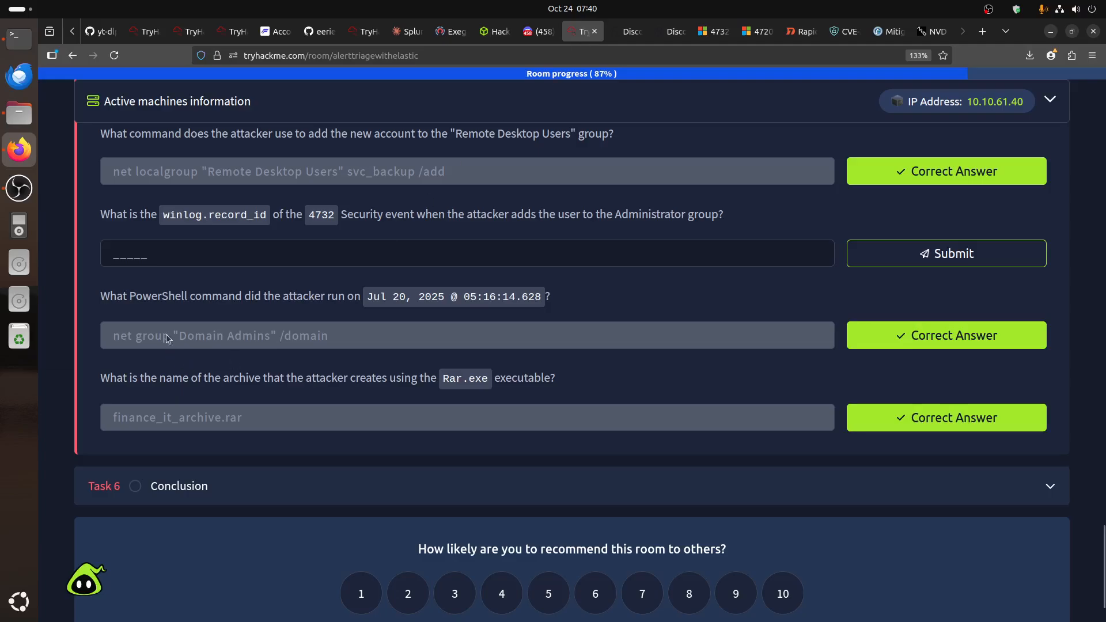
{"action": "left_click_drag", "start_coordinate": [265, 216], "coordinate": [163, 215]}
{"action": "key", "text": "ctrl+c"}
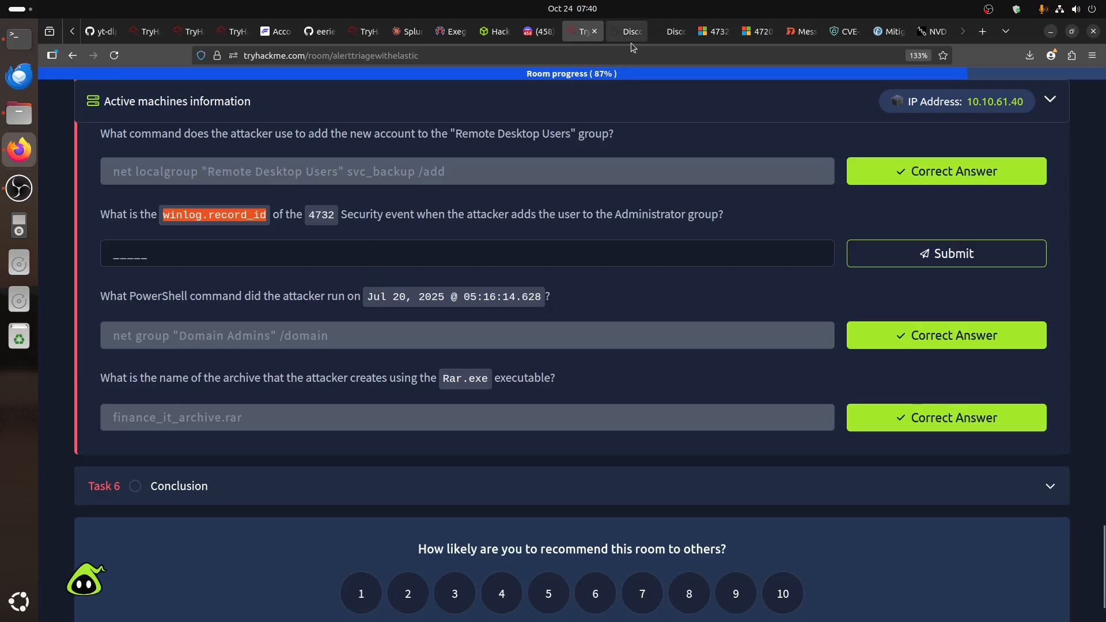
{"action": "left_click", "coordinate": [670, 32]}
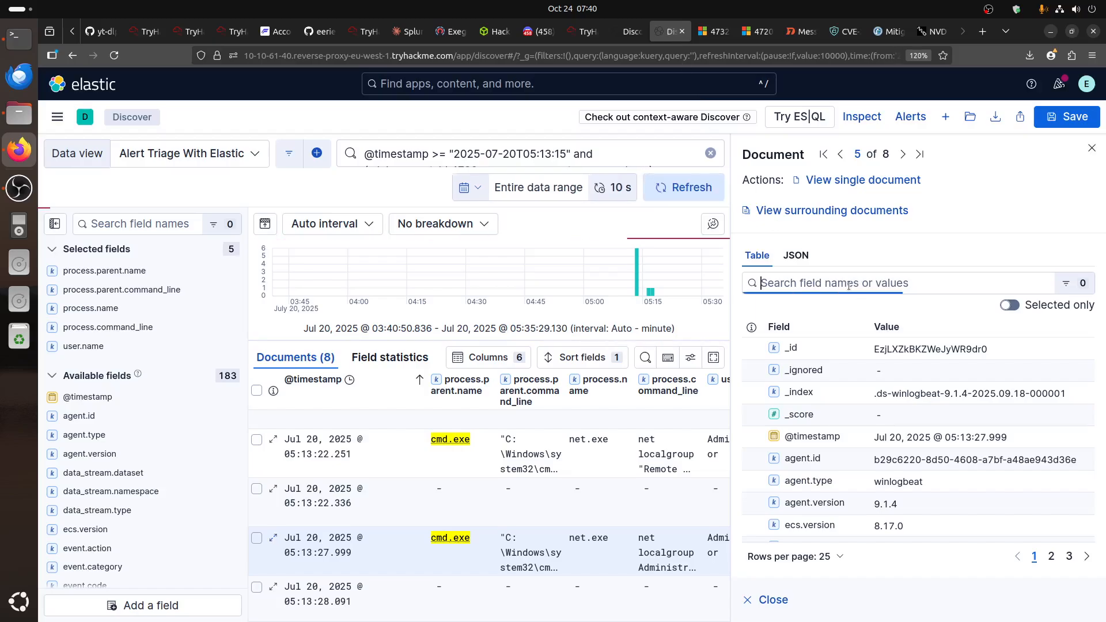
{"action": "left_click", "coordinate": [847, 283]}
{"action": "key", "text": "ctrl+v"}
{"action": "left_click", "coordinate": [890, 355]}
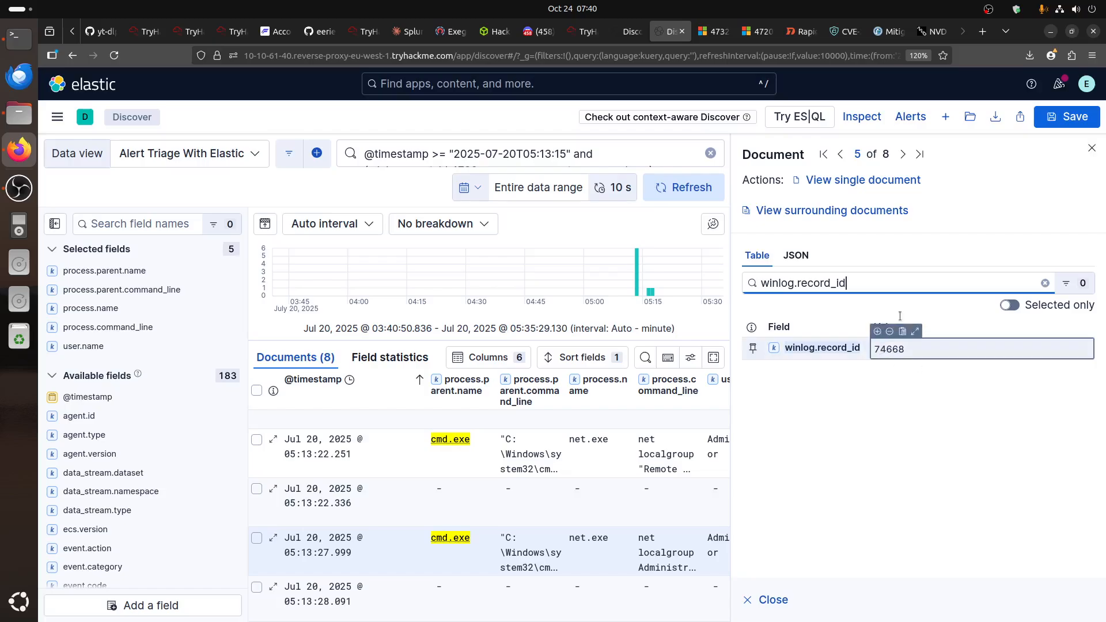
- Switch to the 05:13:28.091 event's details, check its winlog.record_id, and clear the field search
{"action": "left_click", "coordinate": [1092, 149]}
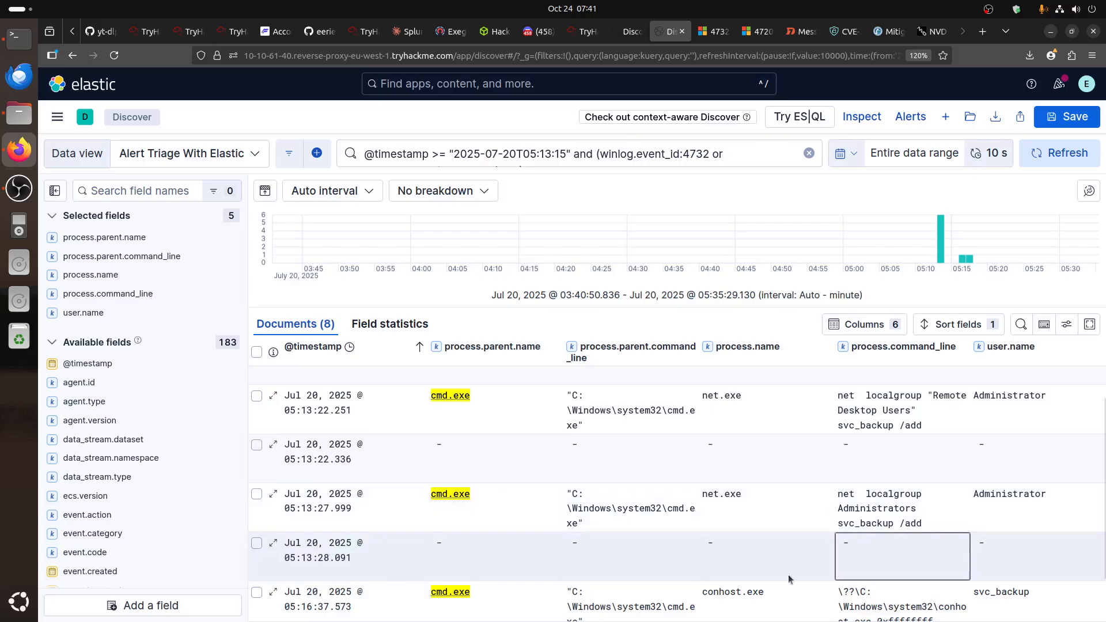
{"action": "left_click", "coordinate": [274, 545]}
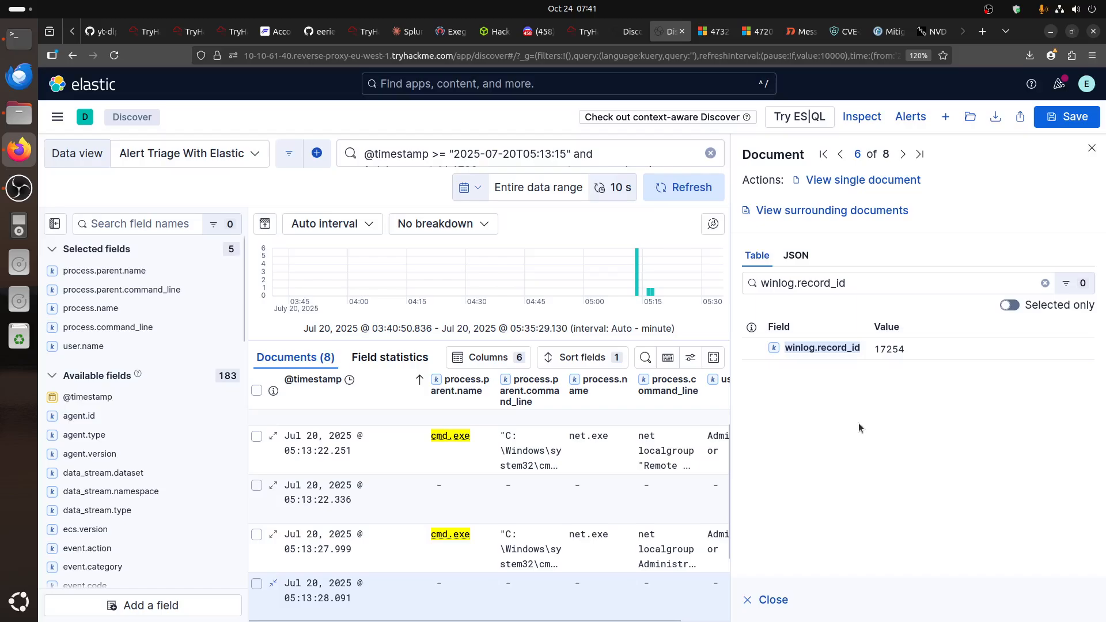
{"action": "left_click", "coordinate": [1045, 282]}
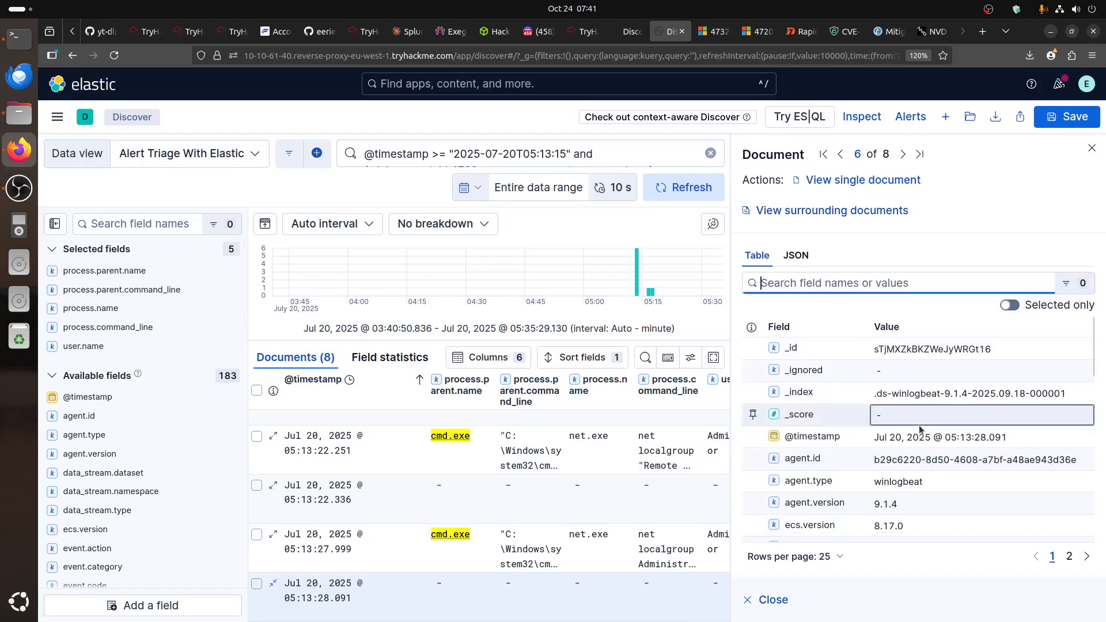
- Examine the 05:13:28.091 event's message in full for the subject, the added member and the target group
{"action": "scroll", "coordinate": [920, 429], "scroll_direction": "down", "scroll_amount": 3}
{"action": "scroll", "coordinate": [920, 430], "scroll_direction": "up", "scroll_amount": 1}
{"action": "scroll", "coordinate": [920, 442], "scroll_direction": "down", "scroll_amount": 2}
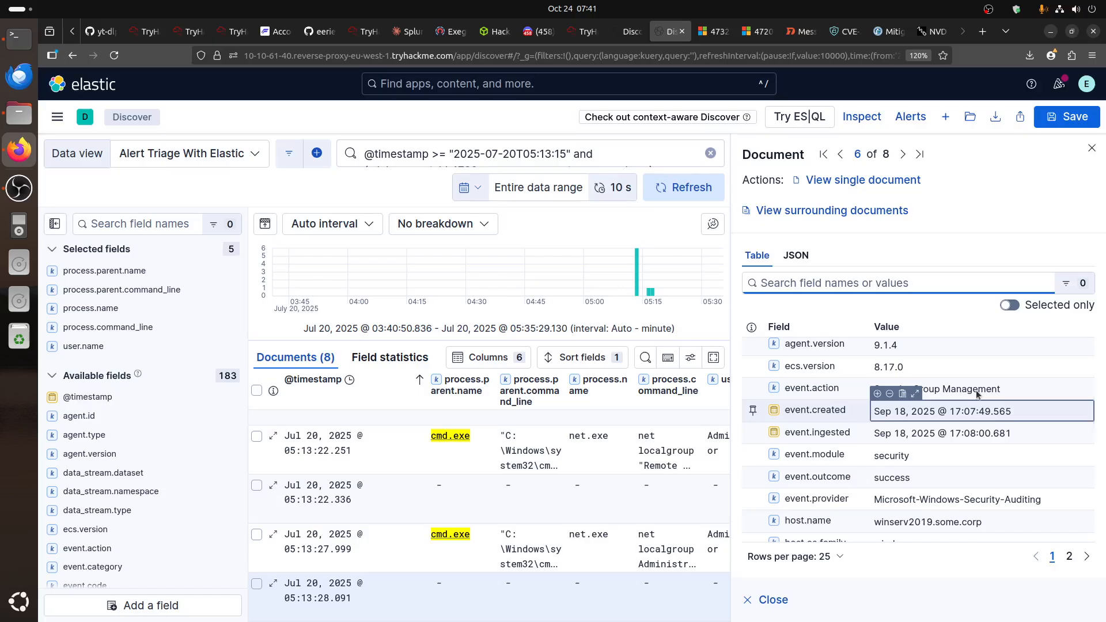
{"action": "scroll", "coordinate": [977, 395], "scroll_direction": "down", "scroll_amount": 6}
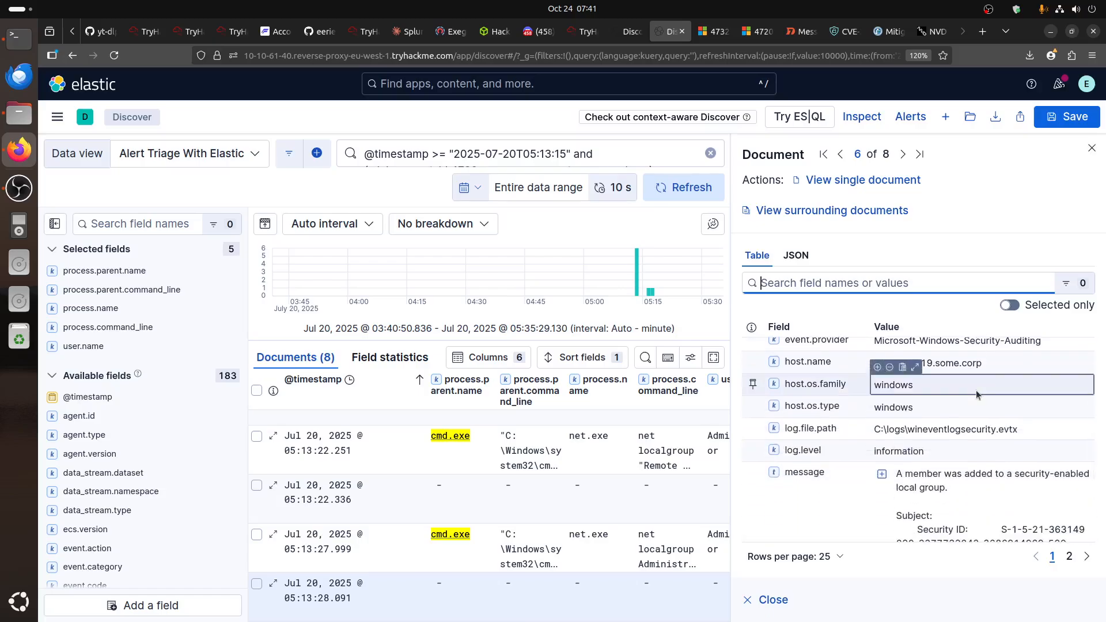
{"action": "scroll", "coordinate": [976, 390], "scroll_direction": "down", "scroll_amount": 3}
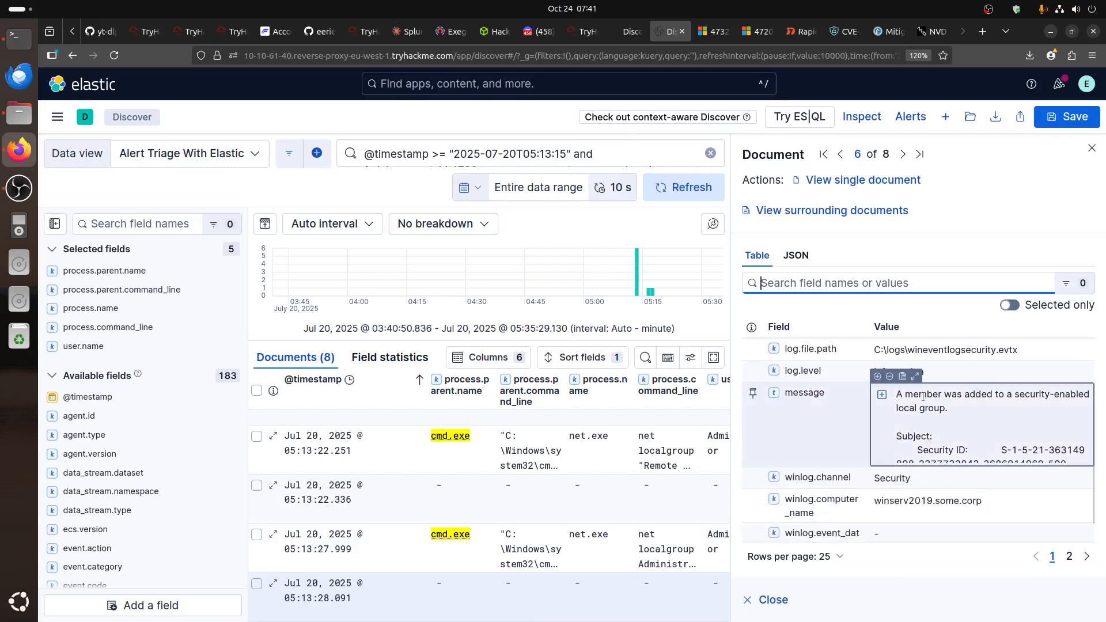
{"action": "left_click", "coordinate": [915, 376]}
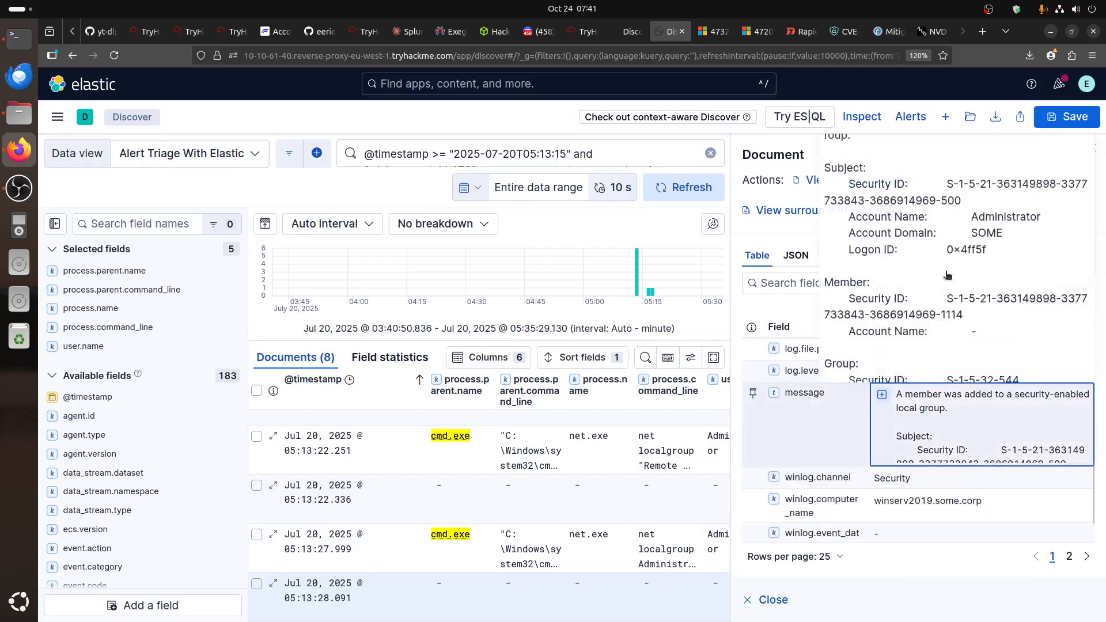
{"action": "scroll", "coordinate": [960, 297], "scroll_direction": "down", "scroll_amount": 3}
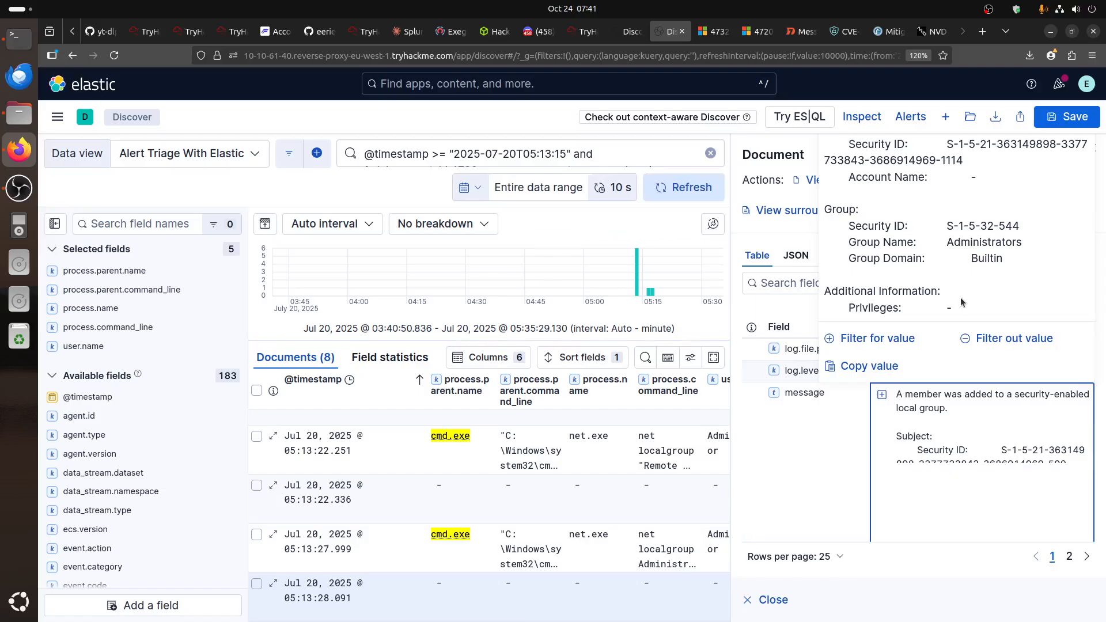
{"action": "scroll", "coordinate": [960, 298], "scroll_direction": "up", "scroll_amount": 3}
{"action": "scroll", "coordinate": [960, 297], "scroll_direction": "down", "scroll_amount": 3}
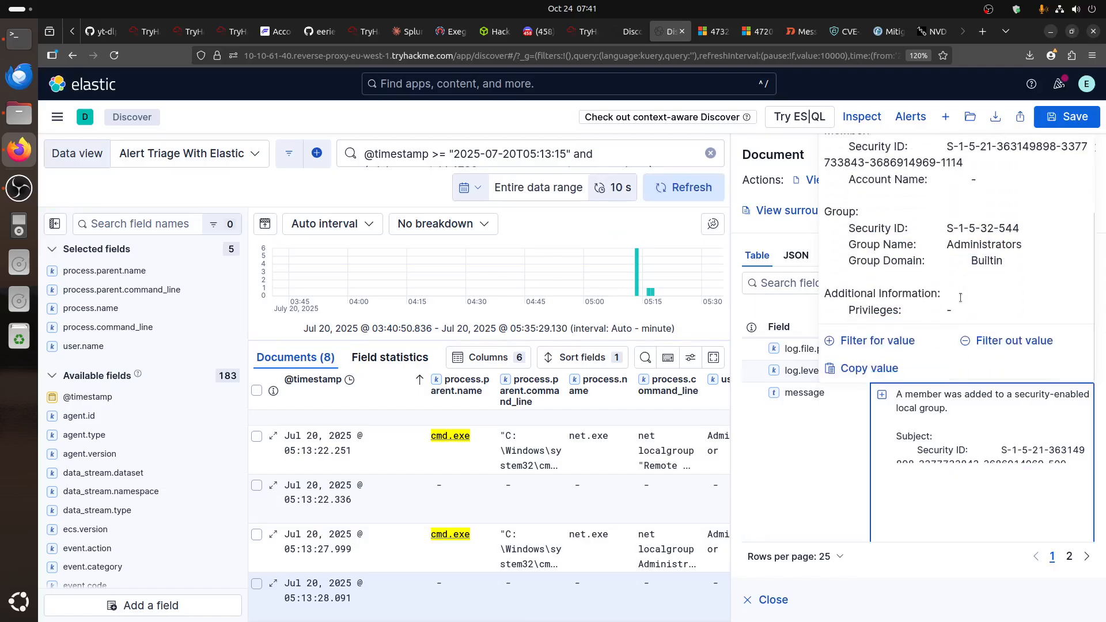
{"action": "scroll", "coordinate": [960, 298], "scroll_direction": "up", "scroll_amount": 3}
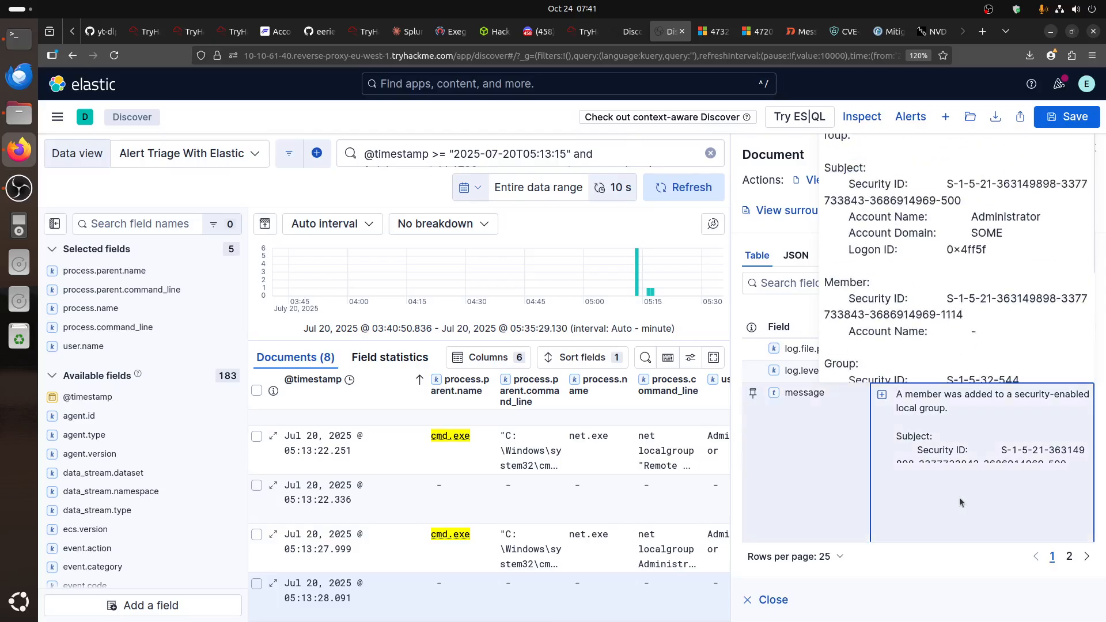
{"action": "left_click", "coordinate": [848, 482]}
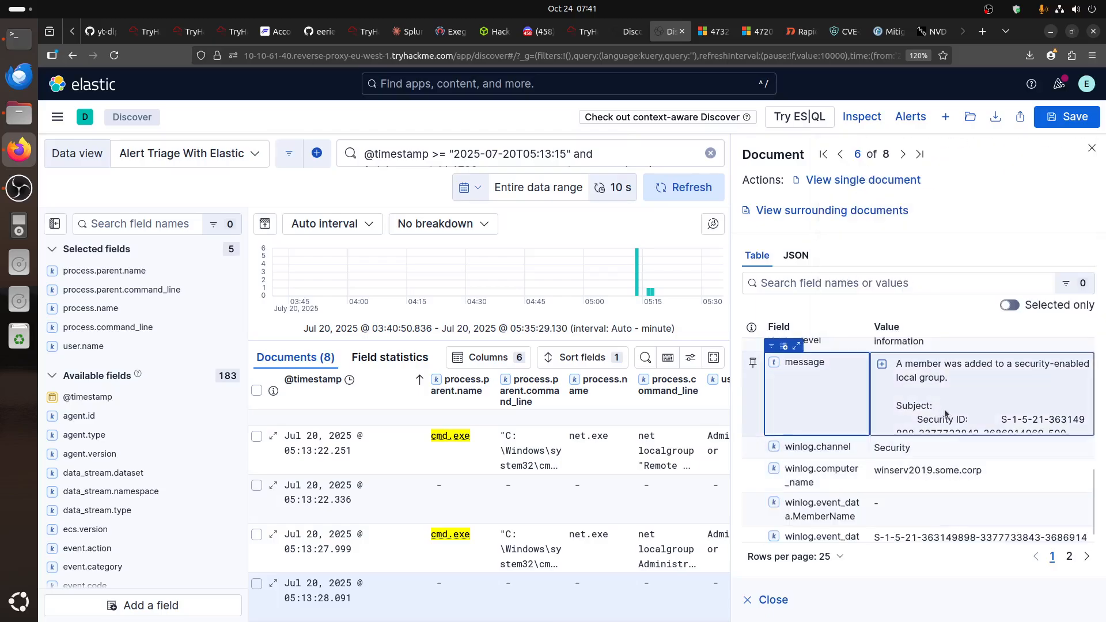
- Examine the event's remaining winlog fields for the target group, event ID and record ID, and return to the first page of fields
{"action": "scroll", "coordinate": [974, 455], "scroll_direction": "down", "scroll_amount": 1}
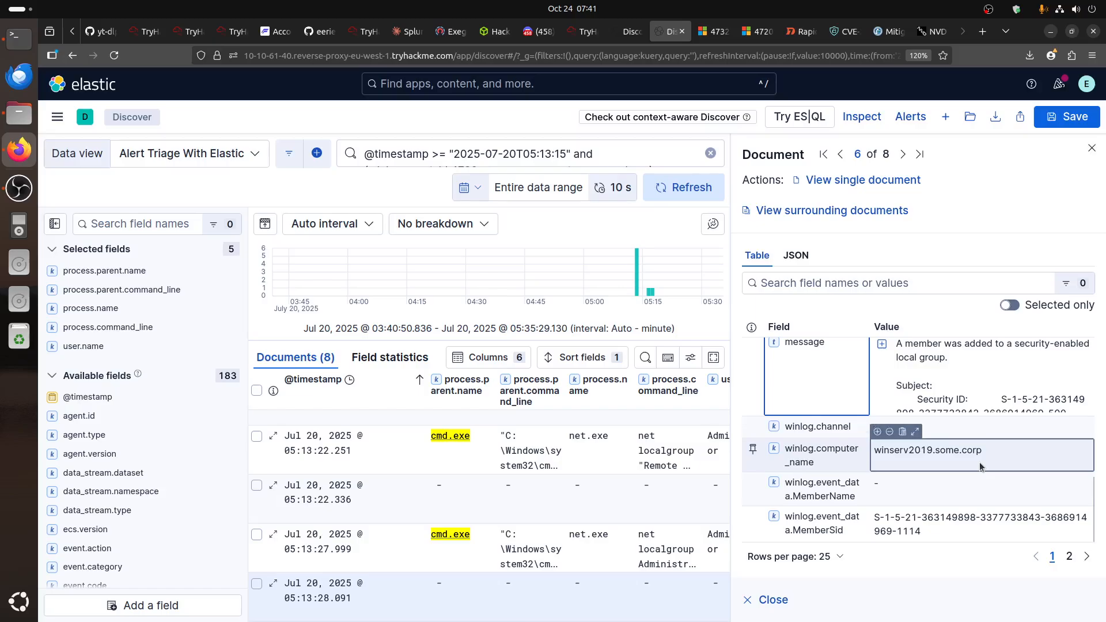
{"action": "left_click", "coordinate": [1068, 557]}
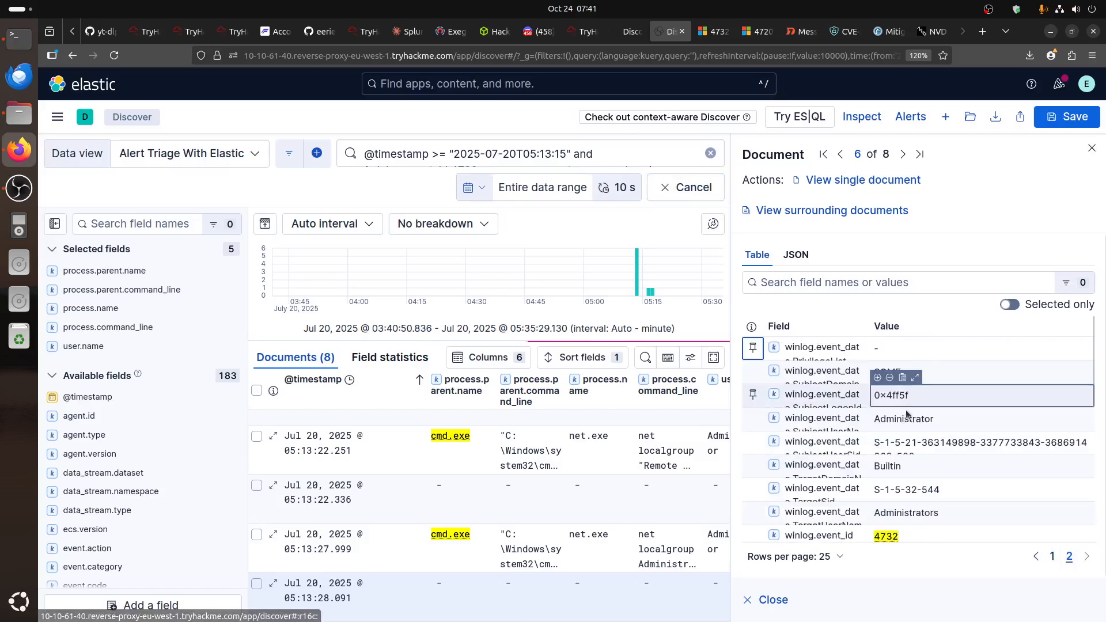
{"action": "scroll", "coordinate": [995, 356], "scroll_direction": "up", "scroll_amount": 2}
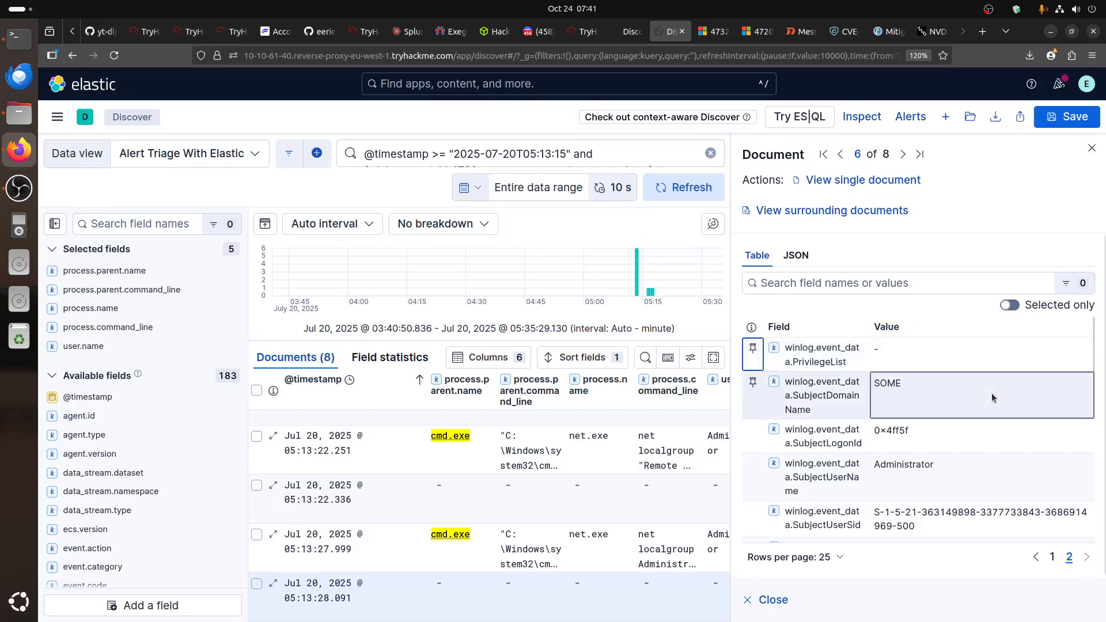
{"action": "scroll", "coordinate": [991, 392], "scroll_direction": "down", "scroll_amount": 3}
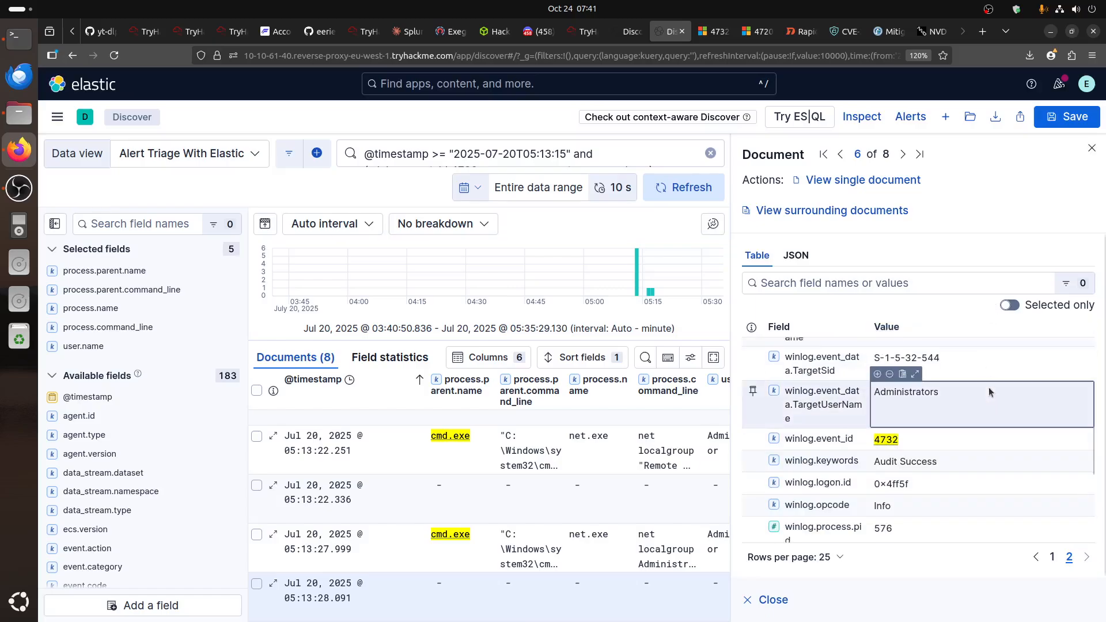
{"action": "scroll", "coordinate": [989, 392], "scroll_direction": "down", "scroll_amount": 3}
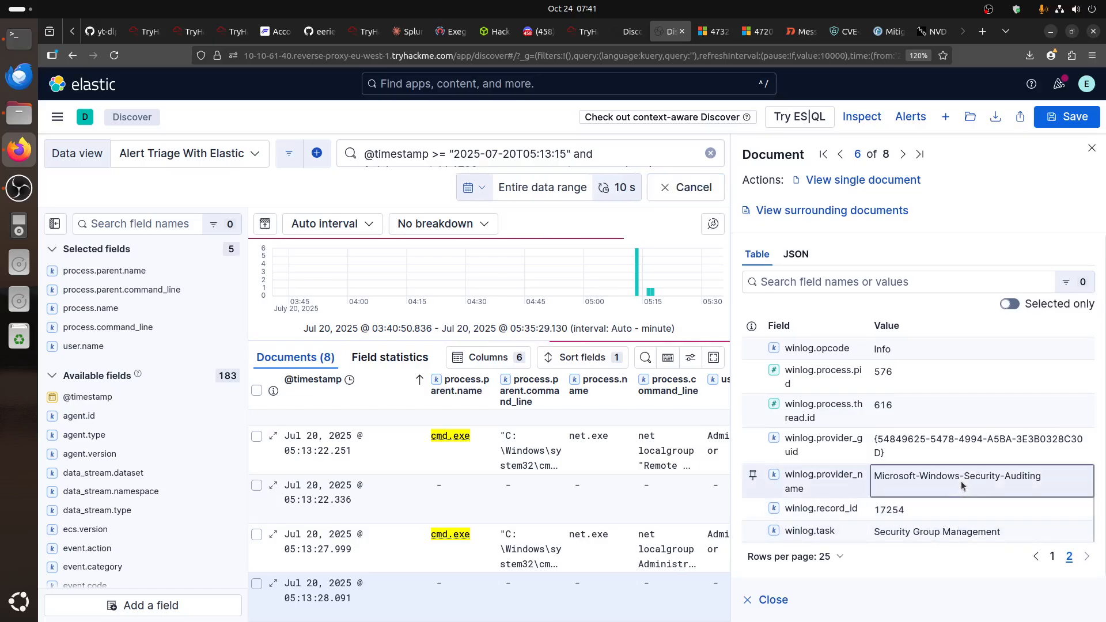
{"action": "scroll", "coordinate": [961, 481], "scroll_direction": "up", "scroll_amount": 4}
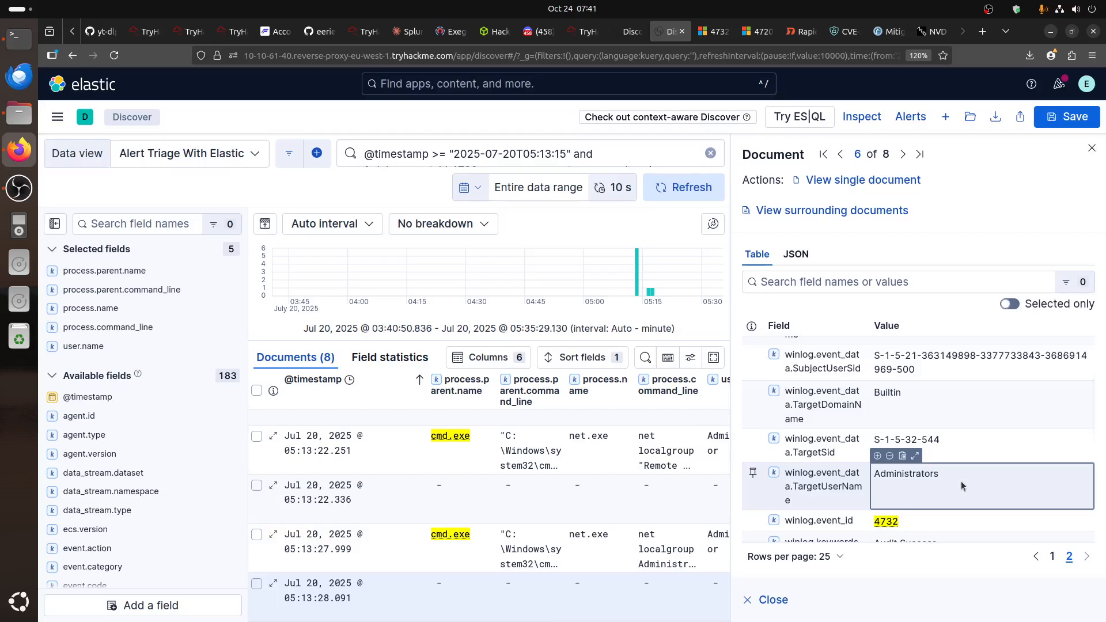
{"action": "scroll", "coordinate": [961, 481], "scroll_direction": "up", "scroll_amount": 3}
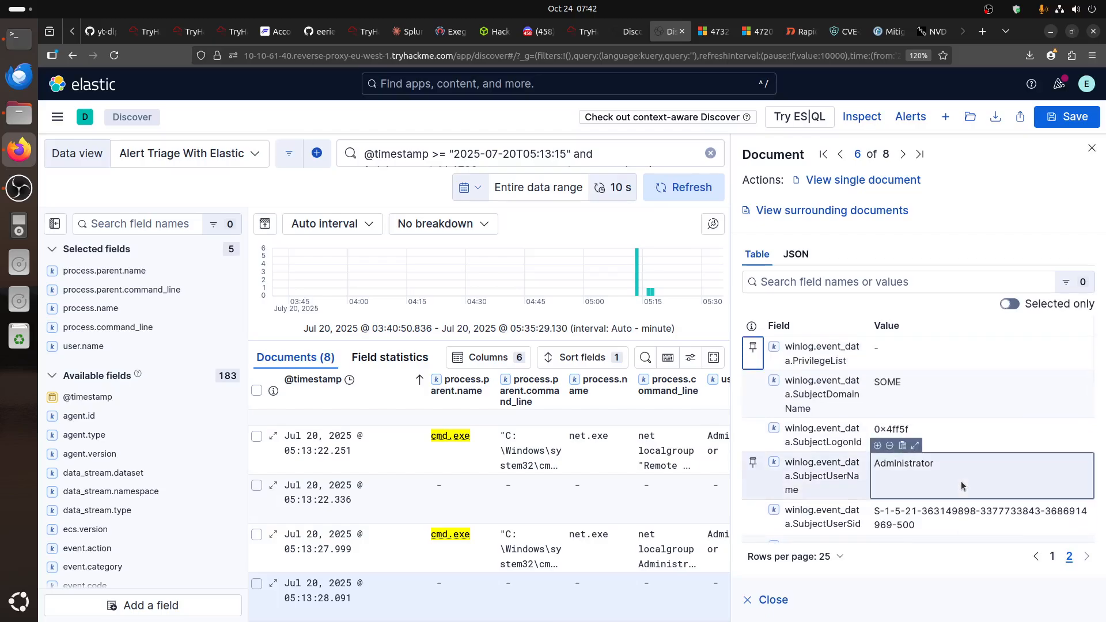
{"action": "left_click", "coordinate": [1052, 556]}
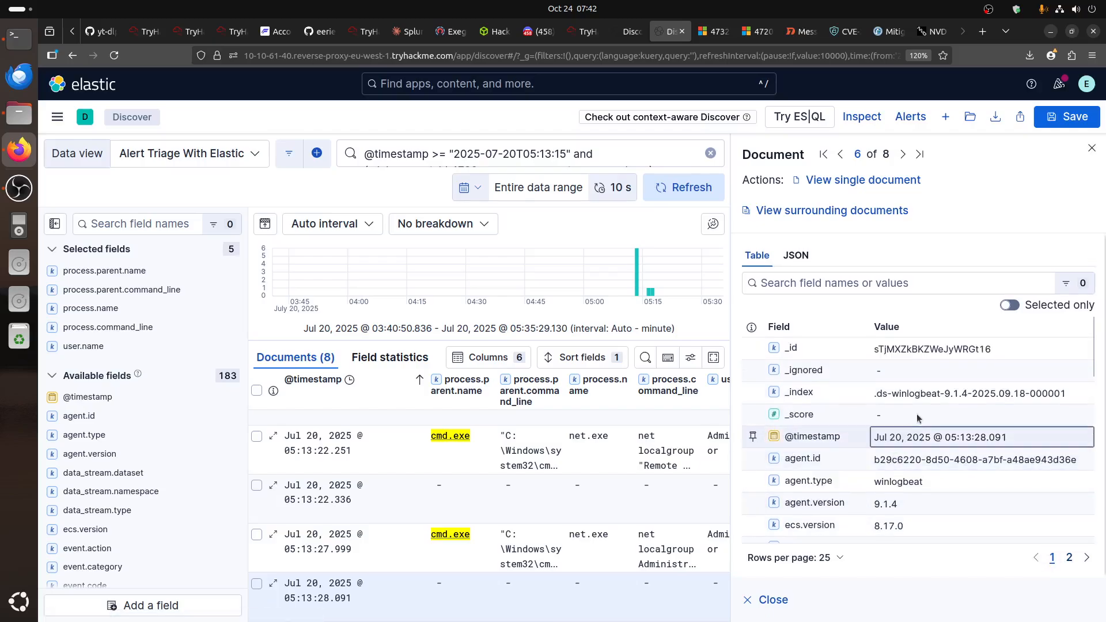
{"action": "scroll", "coordinate": [924, 418], "scroll_direction": "down", "scroll_amount": 3}
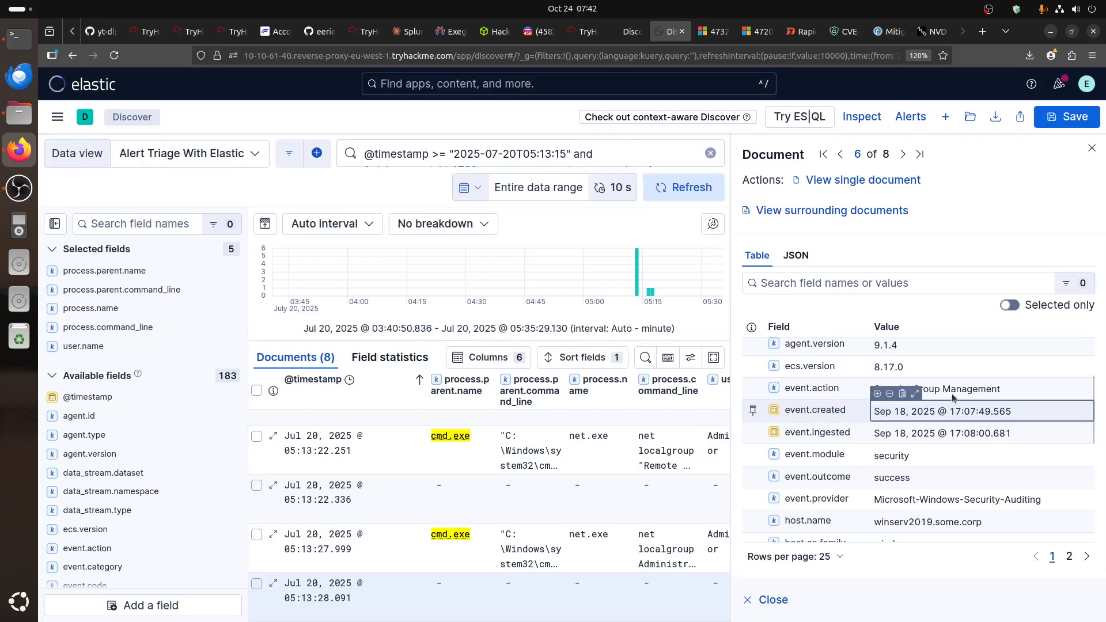
- Search the open 05:13:28.091 event's fields for winlog.record_id and copy its value
{"action": "scroll", "coordinate": [952, 393], "scroll_direction": "down", "scroll_amount": 3}
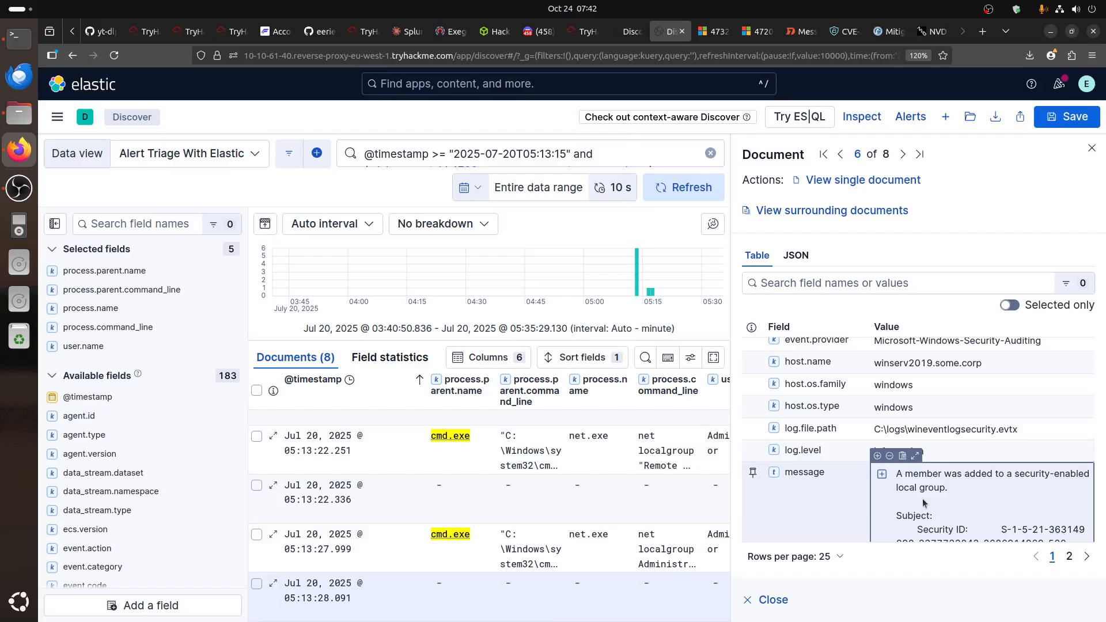
{"action": "right_click", "coordinate": [806, 282]}
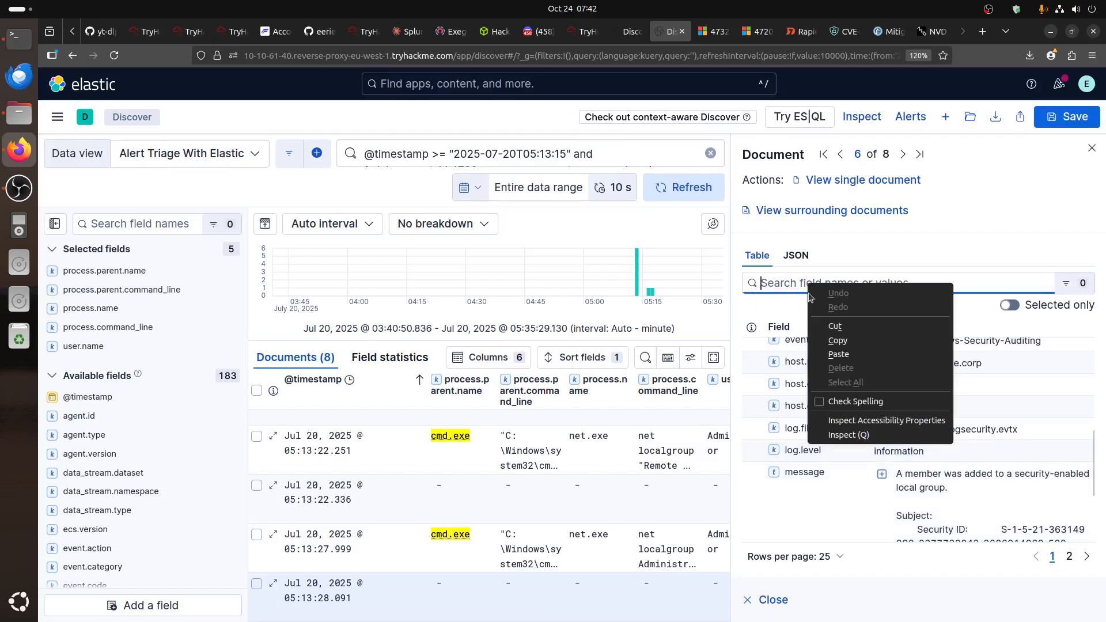
{"action": "left_click", "coordinate": [837, 354]}
{"action": "double_click", "coordinate": [894, 349]}
{"action": "key", "text": "ctrl+c"}
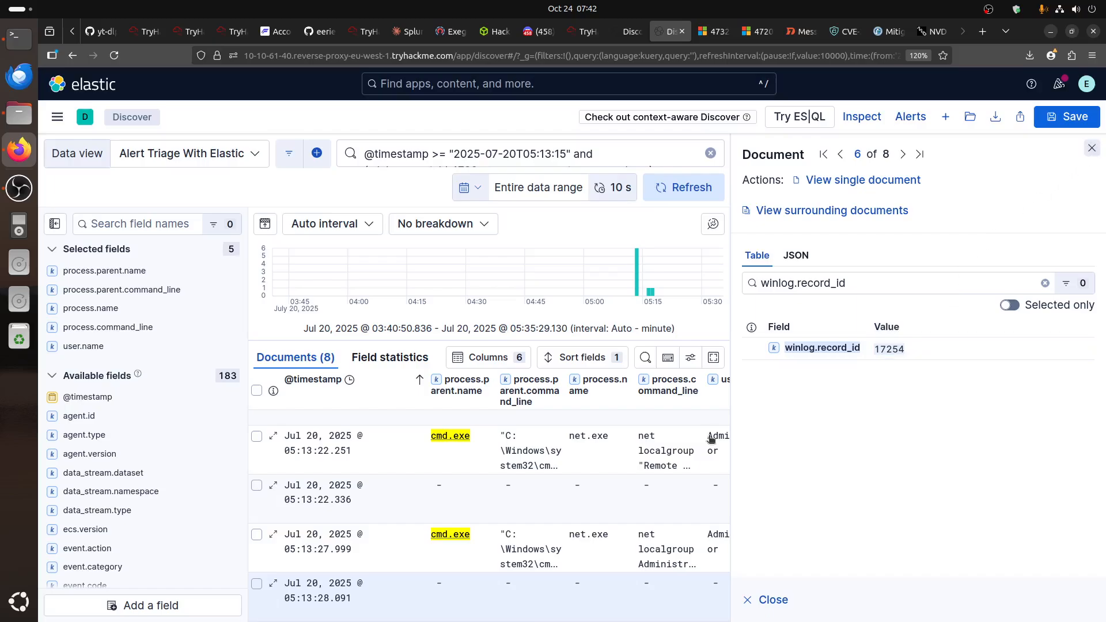
- Close the event details, reread the record ID question in the TryHackMe room, and reopen the 05:13:28.091 event to recheck its winlog.record_id
{"action": "left_click", "coordinate": [1092, 147]}
{"action": "scroll", "coordinate": [566, 515], "scroll_direction": "down", "scroll_amount": 1}
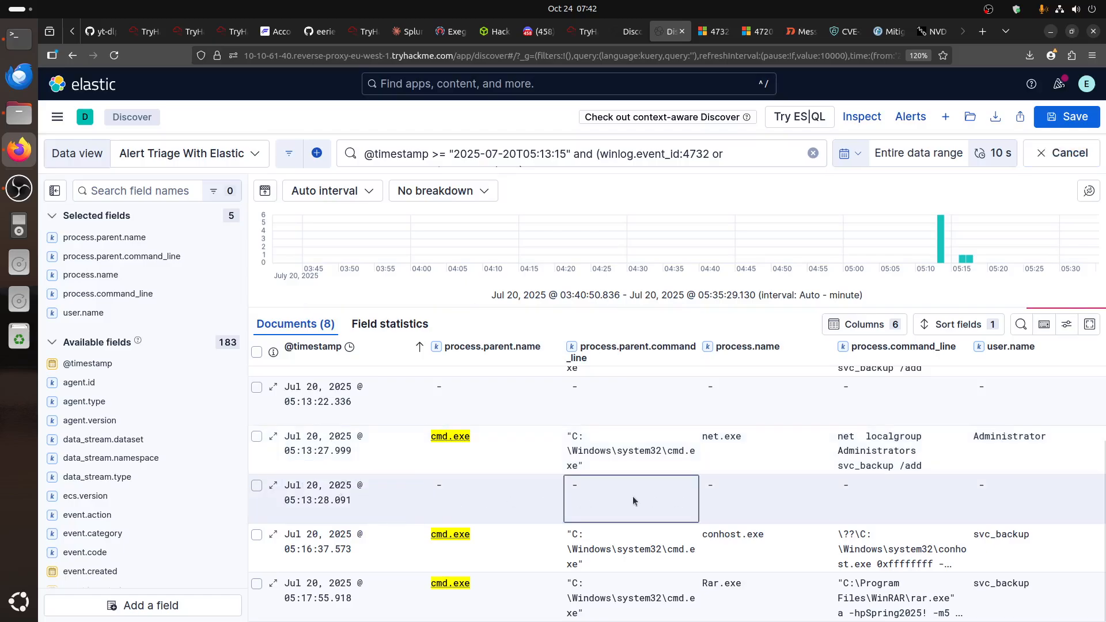
{"action": "left_click", "coordinate": [628, 32]}
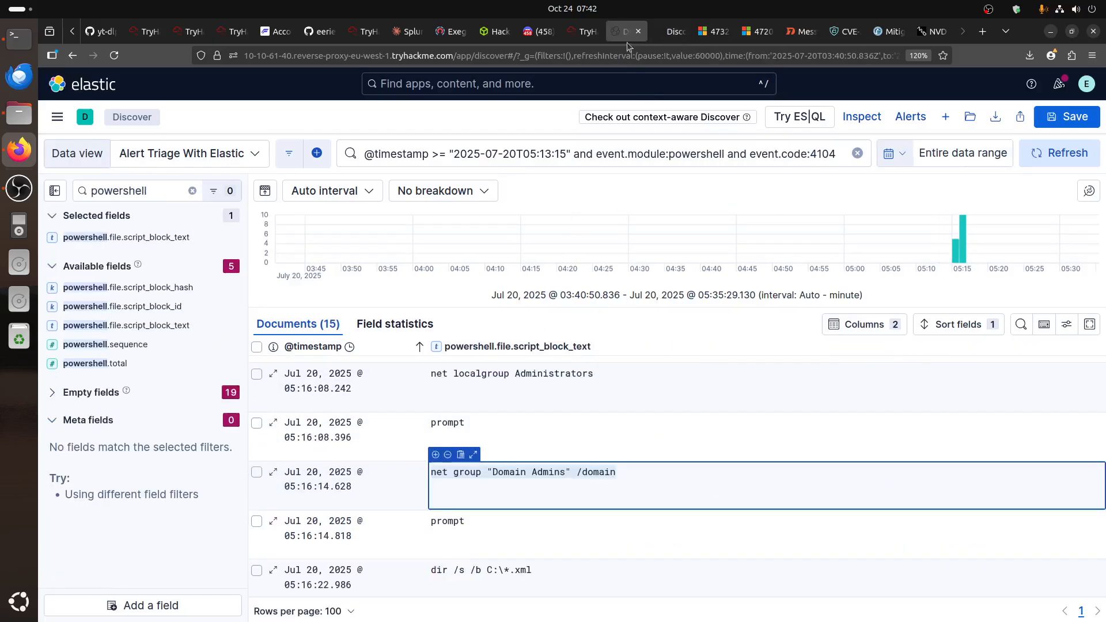
{"action": "left_click", "coordinate": [579, 34]}
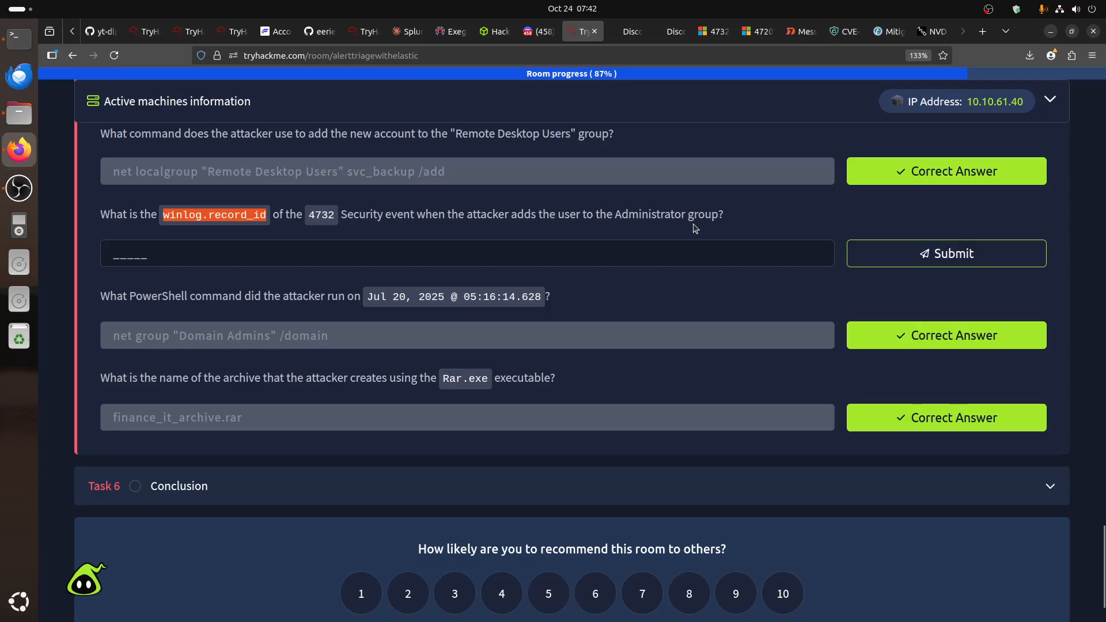
{"action": "left_click", "coordinate": [667, 39]}
{"action": "left_click", "coordinate": [727, 518]}
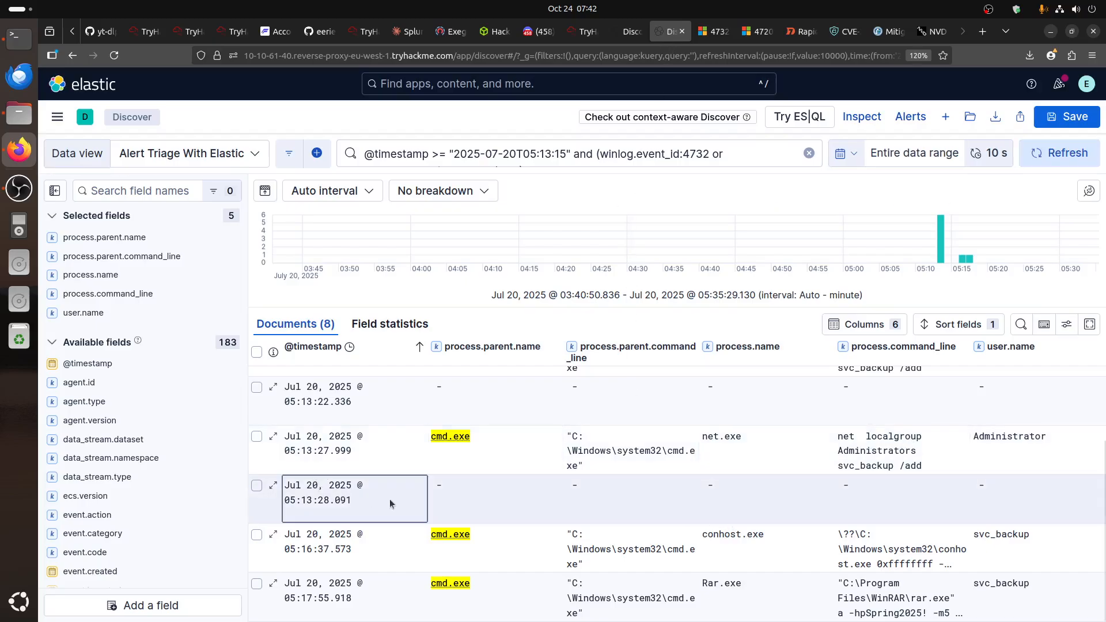
{"action": "left_click", "coordinate": [274, 487]}
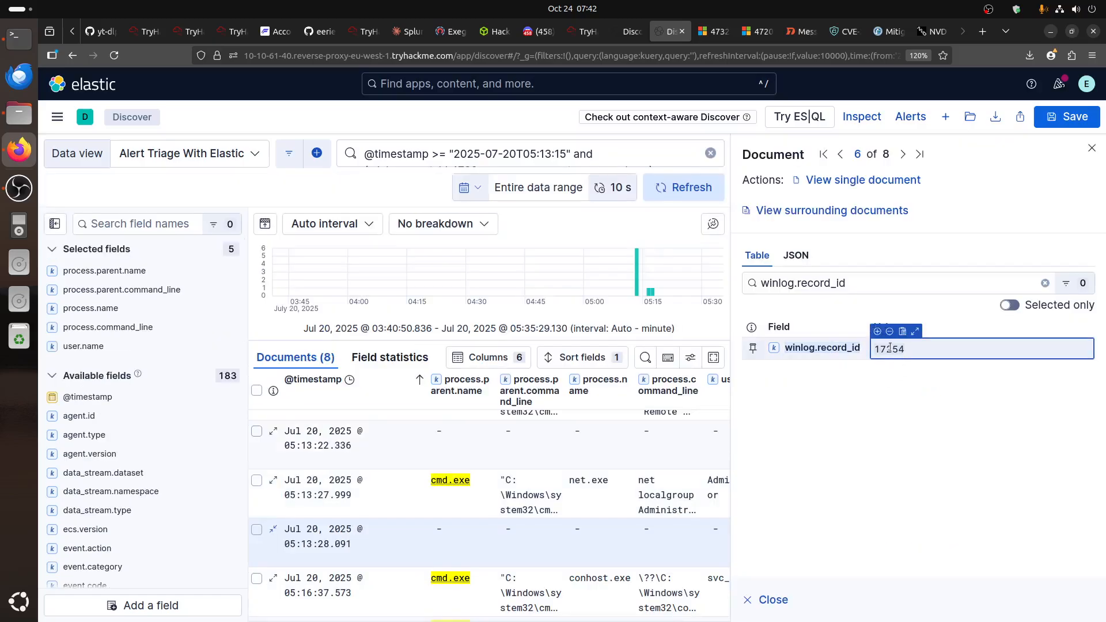
- Submit 17254 as the TryHackMe answer for the winlog.record_id of the 4732 event adding the user to the Administrator group
{"action": "left_click", "coordinate": [627, 36]}
{"action": "left_click", "coordinate": [583, 32]}
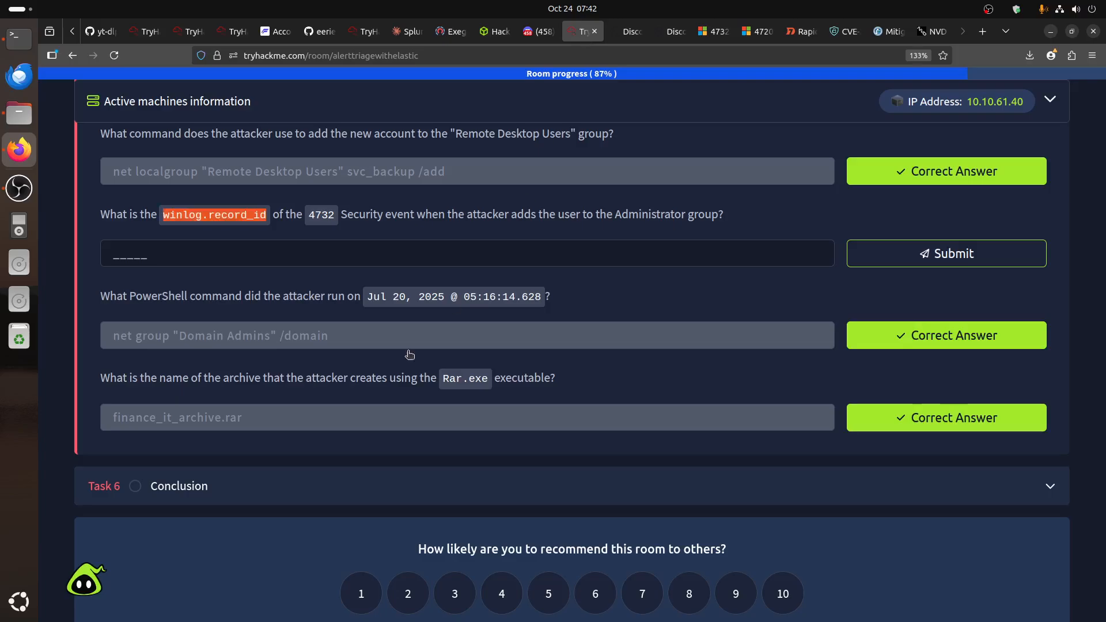
{"action": "left_click", "coordinate": [228, 253]}
{"action": "key", "text": "ctrl+v"}
{"action": "left_click", "coordinate": [910, 256]}
- Copy the query process.name: "Rar.exe" from the TryHackMe task text and run it in the Discover tab showing PowerShell script blocks
{"action": "scroll", "coordinate": [460, 370], "scroll_direction": "up", "scroll_amount": 2}
{"action": "scroll", "coordinate": [459, 371], "scroll_direction": "up", "scroll_amount": 3}
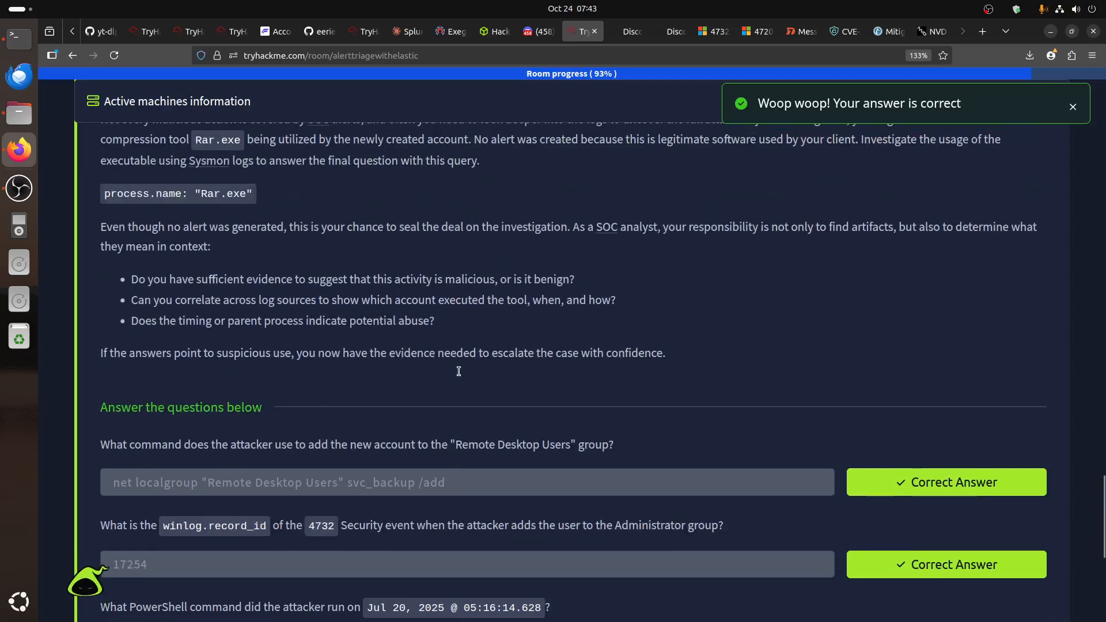
{"action": "triple_click", "coordinate": [209, 193]}
{"action": "key", "text": "ctrl+c"}
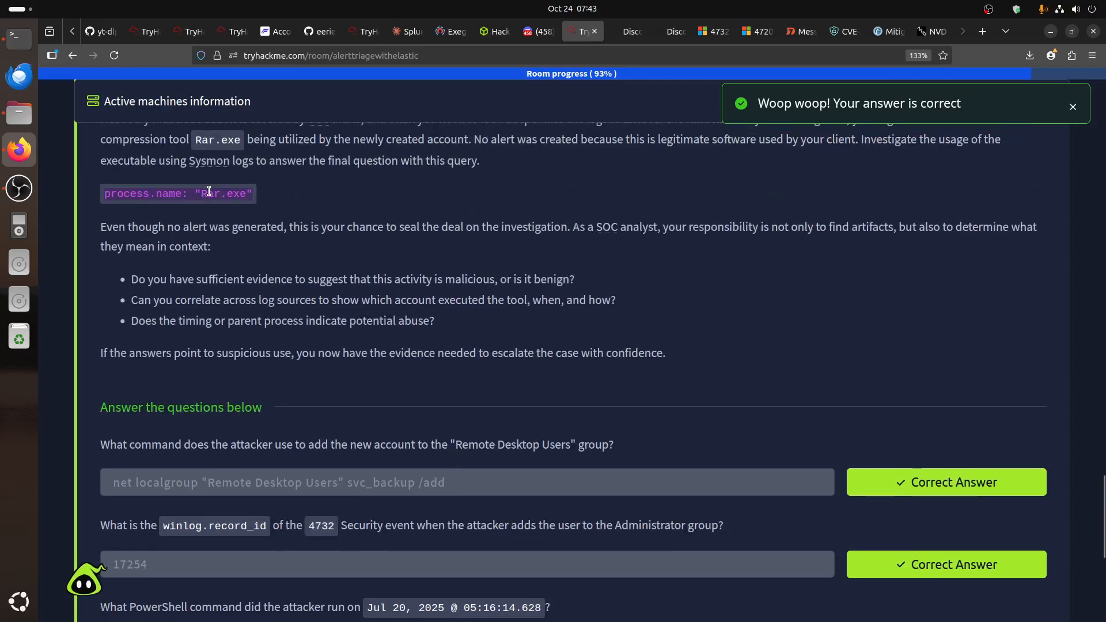
{"action": "left_click", "coordinate": [673, 31]}
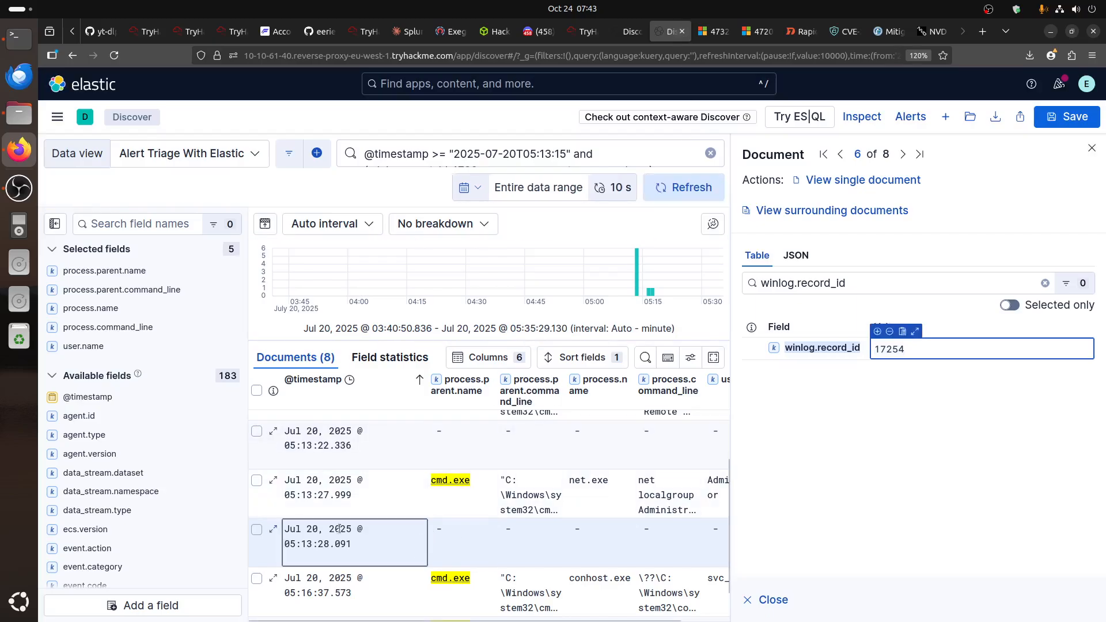
{"action": "left_click", "coordinate": [627, 32]}
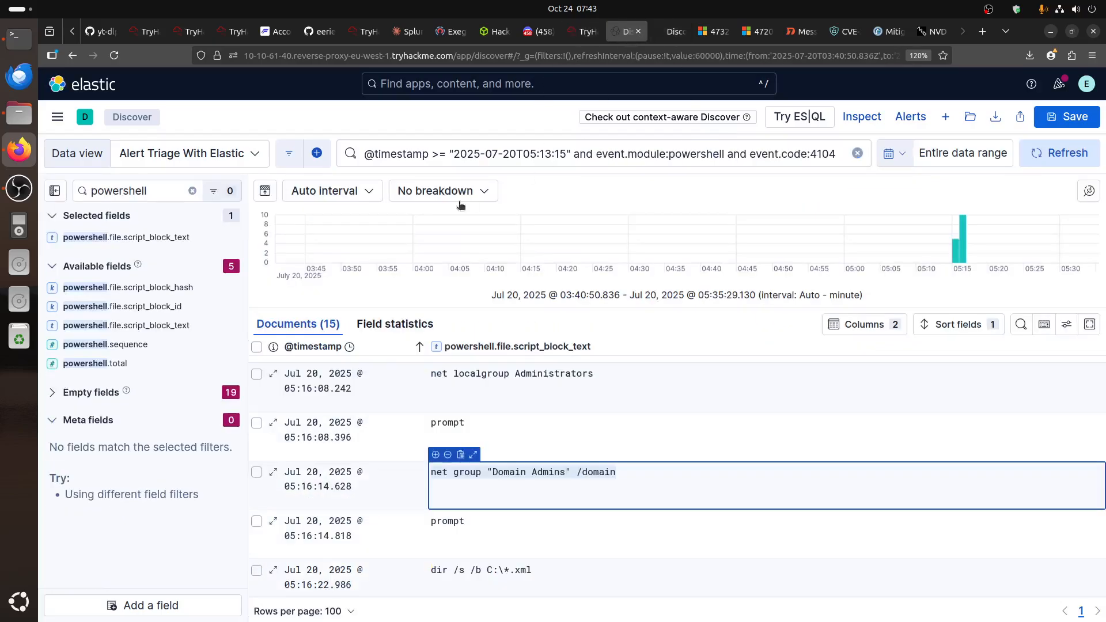
{"action": "left_click", "coordinate": [480, 154]}
{"action": "key", "text": "ctrl+a"}
{"action": "key", "text": "ctrl+v"}
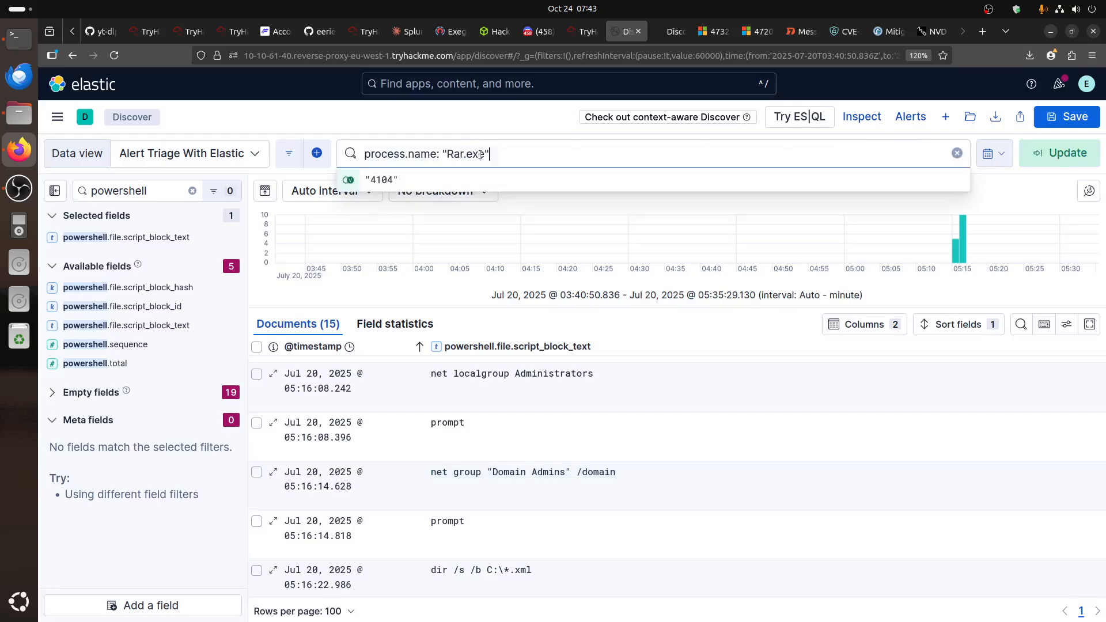
{"action": "key", "text": "Return"}
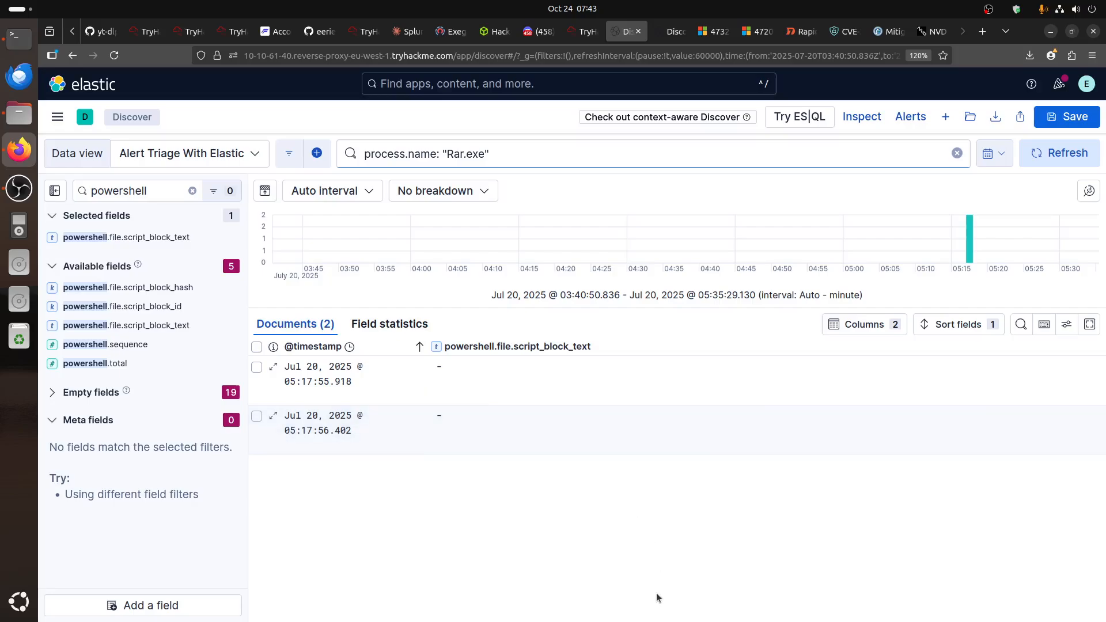
- Run process.name: "Rar.exe" in the Discover tab with the process columns and close the document details
{"action": "left_click", "coordinate": [671, 32]}
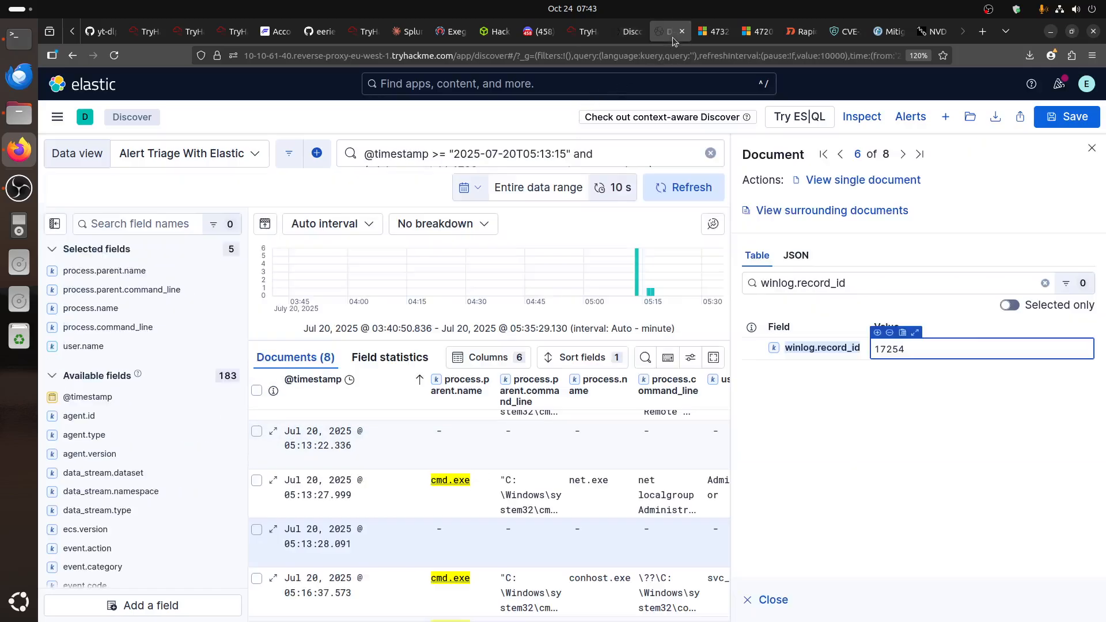
{"action": "left_click", "coordinate": [419, 151]}
{"action": "key", "text": "ctrl+a"}
{"action": "key", "text": "ctrl+v"}
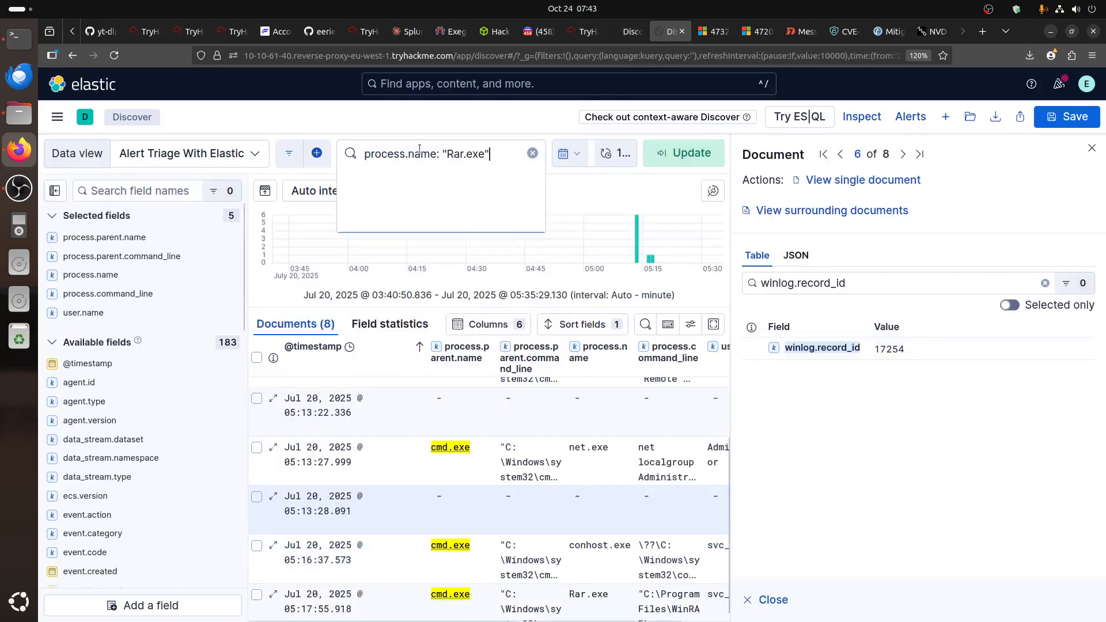
{"action": "key", "text": "Return"}
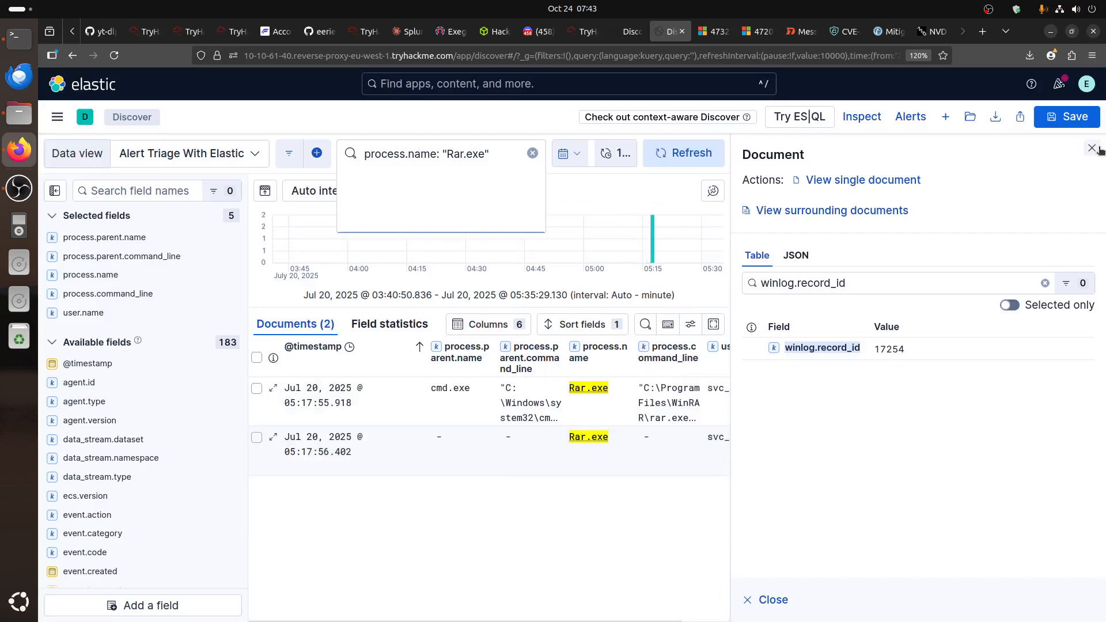
{"action": "left_click", "coordinate": [1092, 148]}
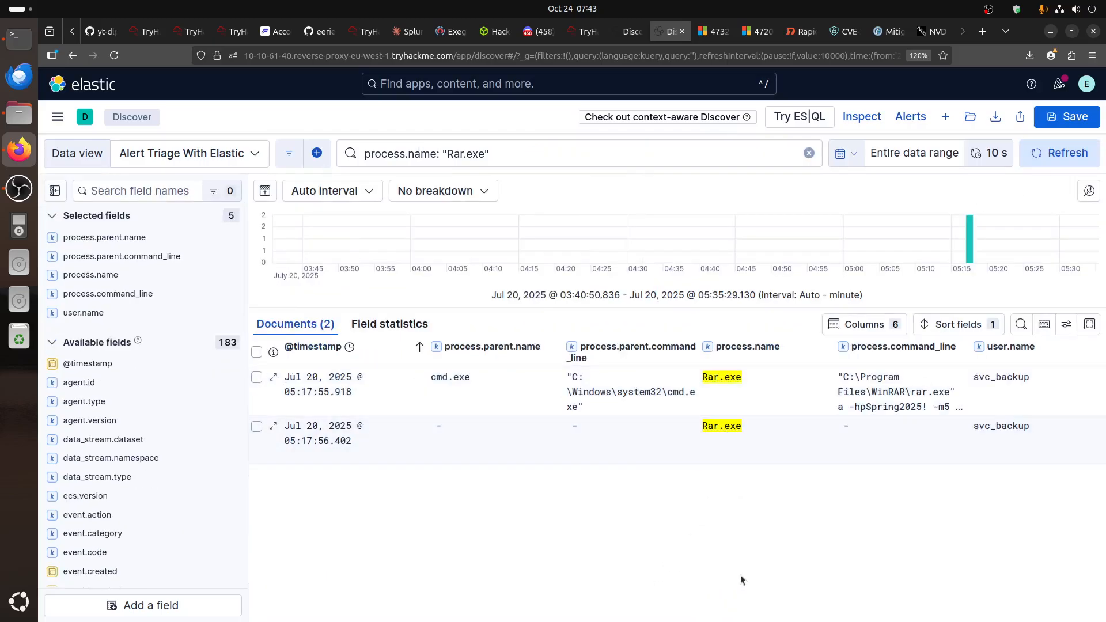
{"action": "mouse_move", "coordinate": [452, 383]}
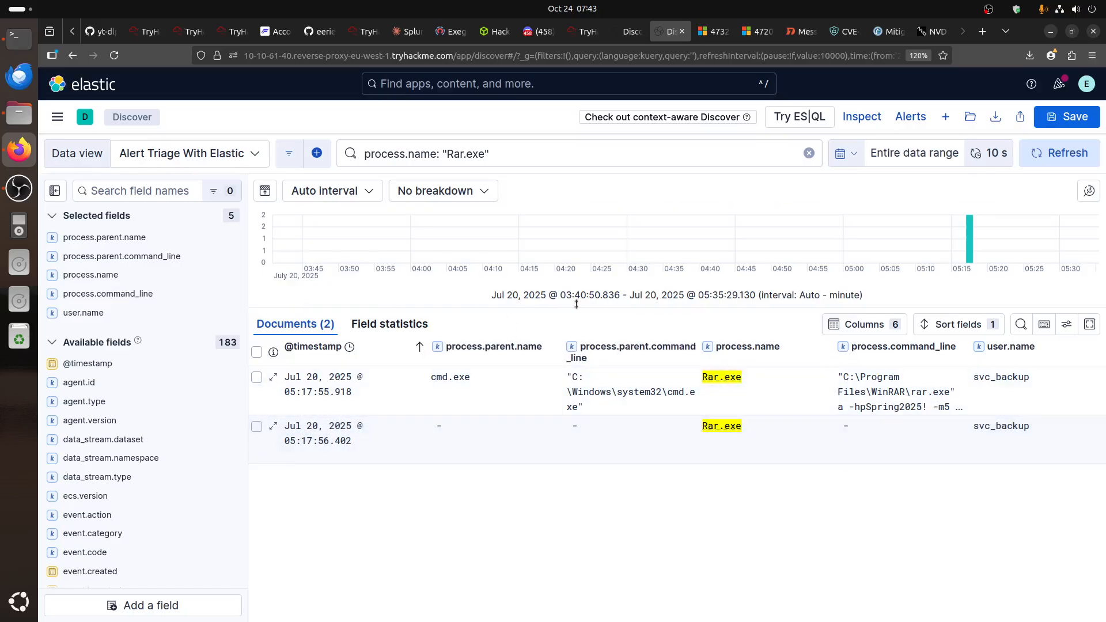
- Return to the TryHackMe alert triage room and expand Task 6, Conclusion
{"action": "left_click", "coordinate": [627, 34]}
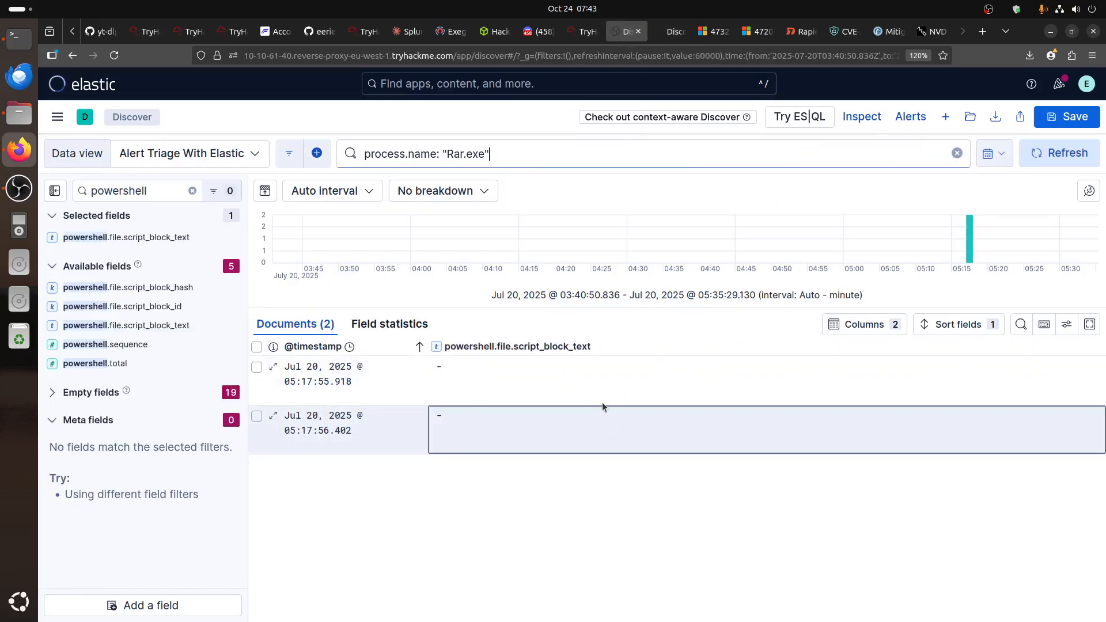
{"action": "left_click", "coordinate": [585, 31]}
{"action": "scroll", "coordinate": [265, 391], "scroll_direction": "down", "scroll_amount": 5}
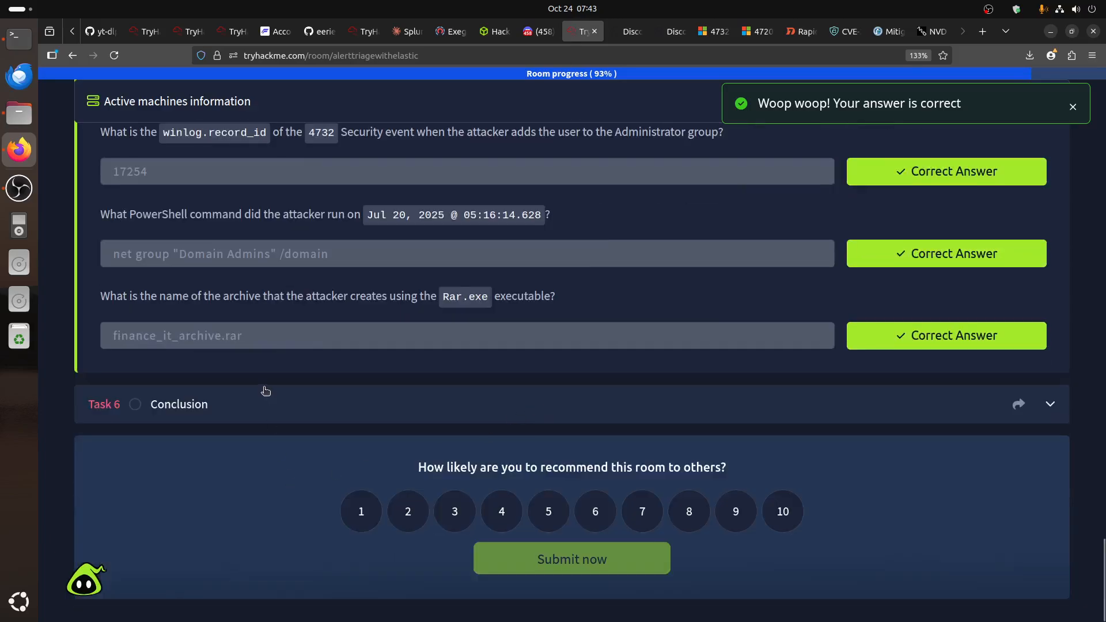
{"action": "left_click", "coordinate": [267, 406]}
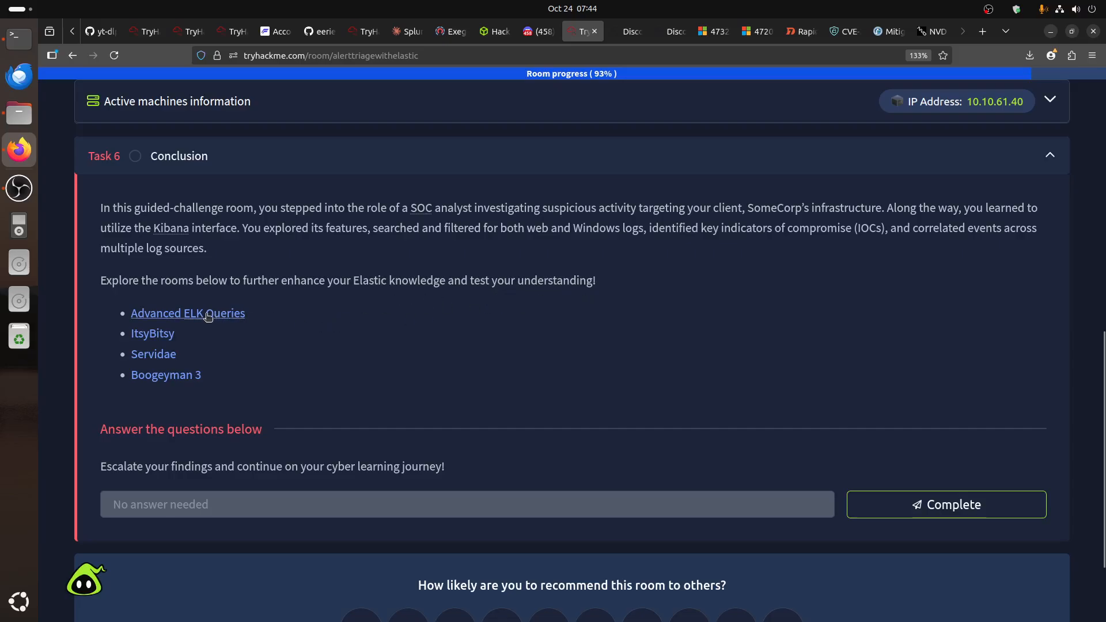
- Open the linked Servidae room in a new tab, mark Task 6 complete, and view the Servidae room page
{"action": "right_click", "coordinate": [163, 360]}
{"action": "left_click", "coordinate": [184, 427]}
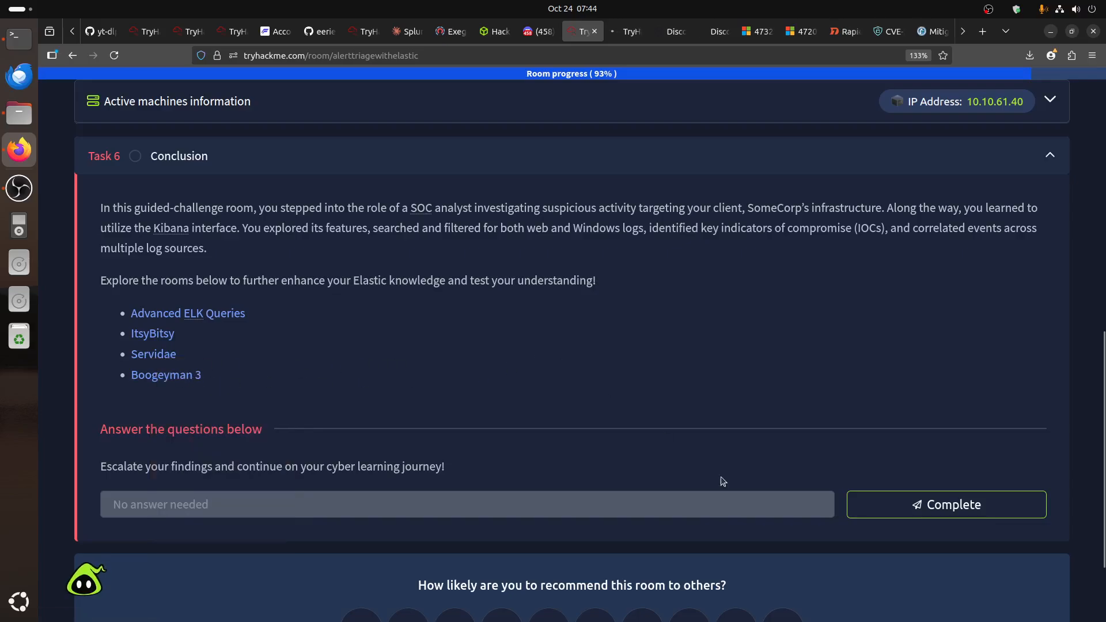
{"action": "left_click", "coordinate": [916, 505]}
{"action": "left_click", "coordinate": [628, 32]}
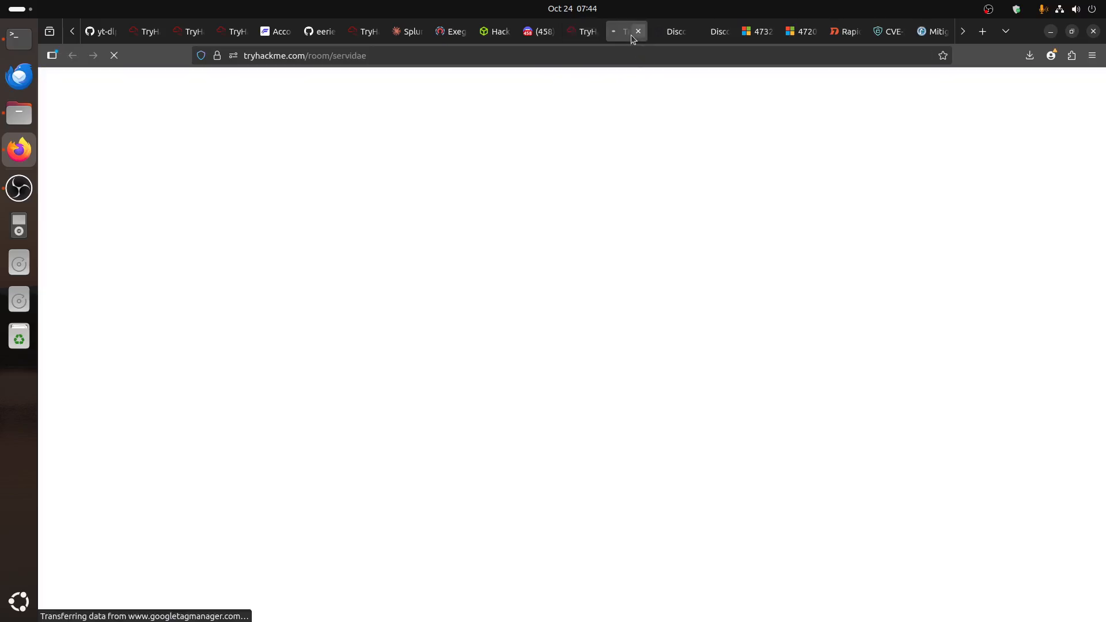
{"action": "left_click", "coordinate": [669, 35]}
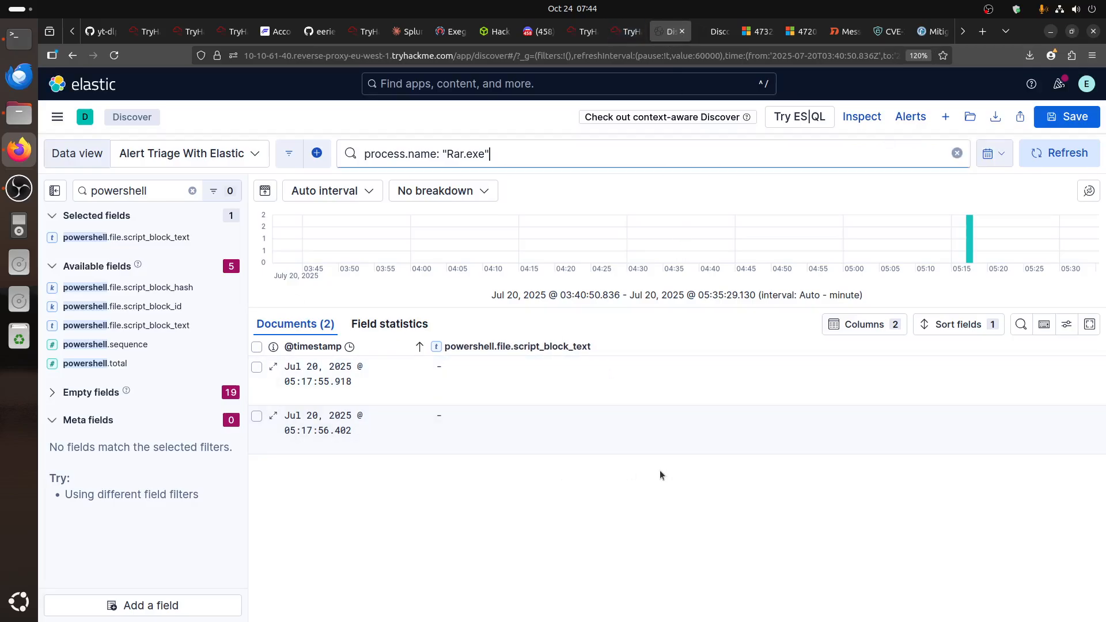
{"action": "left_click", "coordinate": [626, 32]}
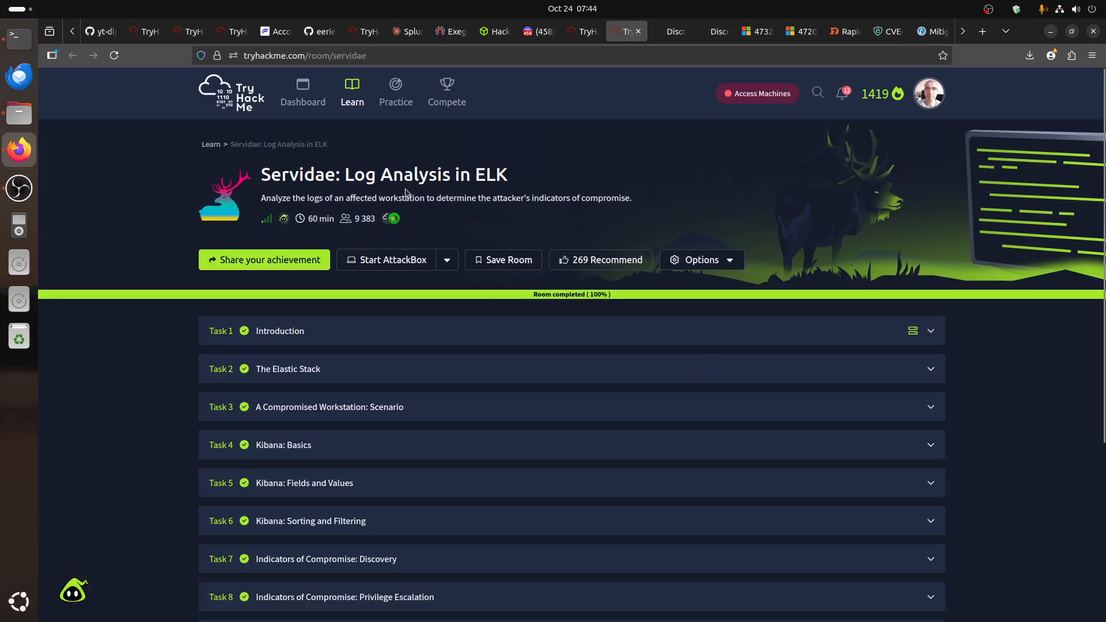
{"action": "left_click", "coordinate": [672, 32]}
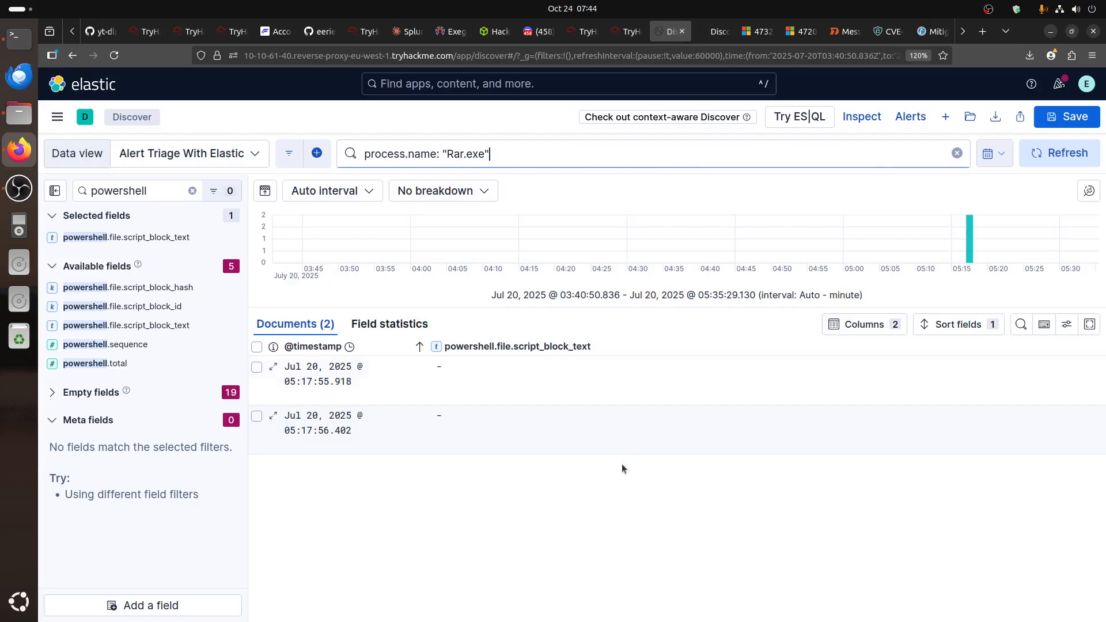
{"action": "left_click", "coordinate": [19, 189]}
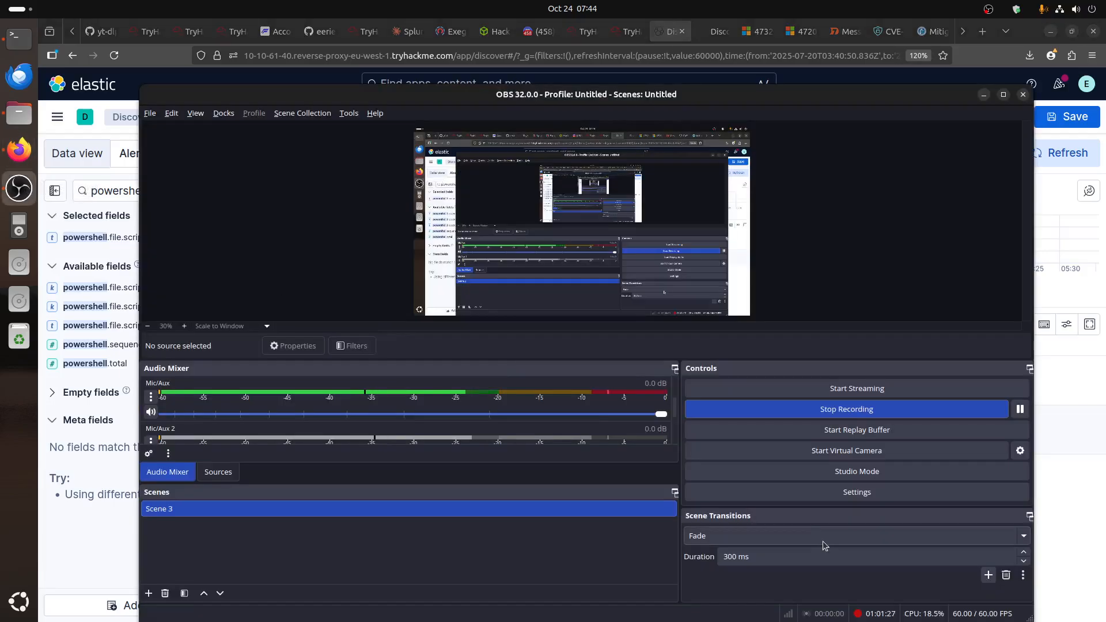